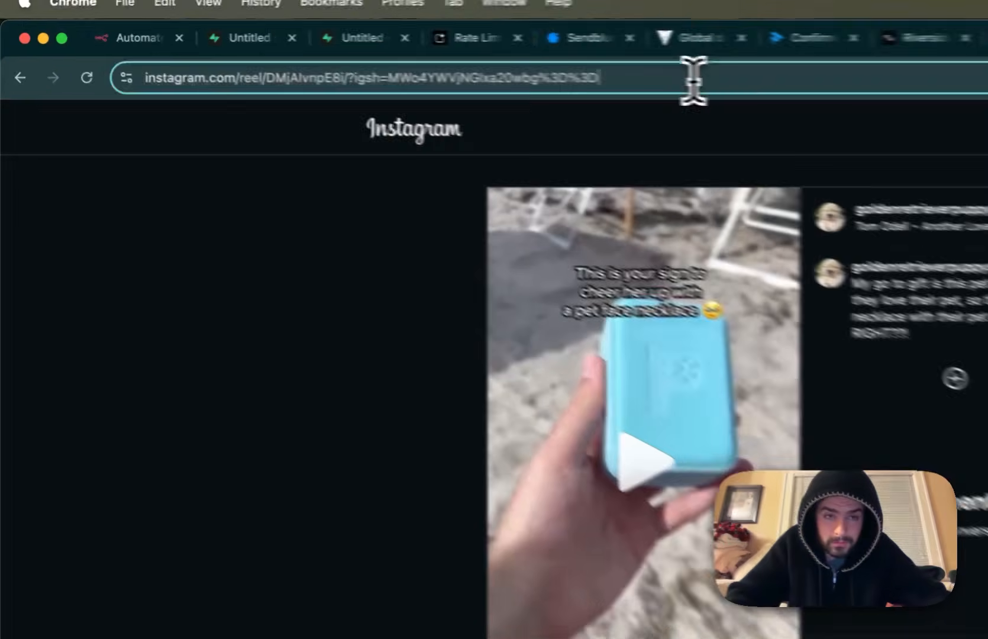
Copy the pet face necklace reel's Instagram URL and save it as a post from floh's home page.
click(429, 58)
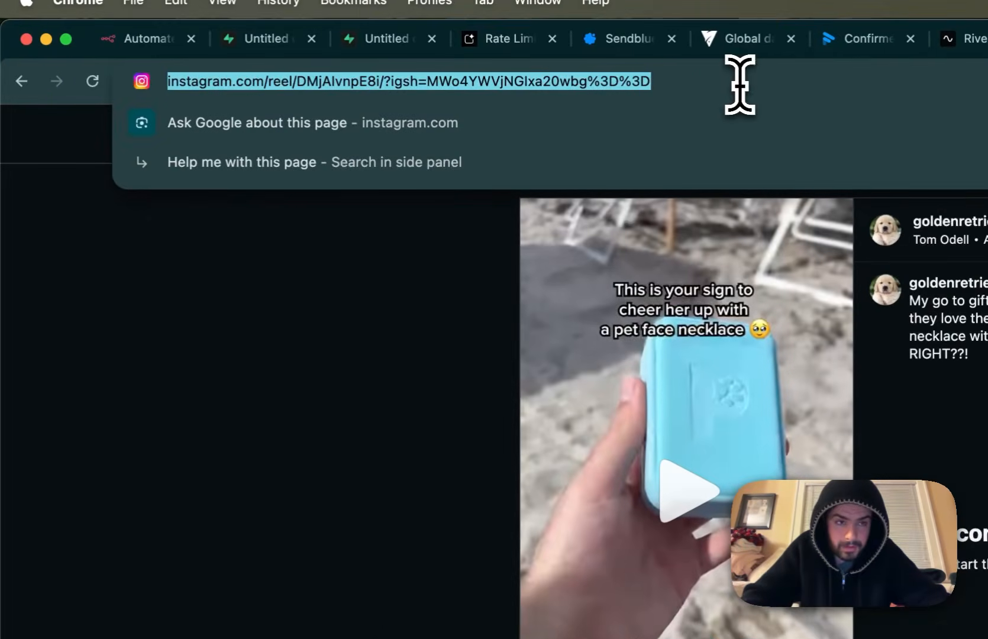
click(949, 375)
click(723, 34)
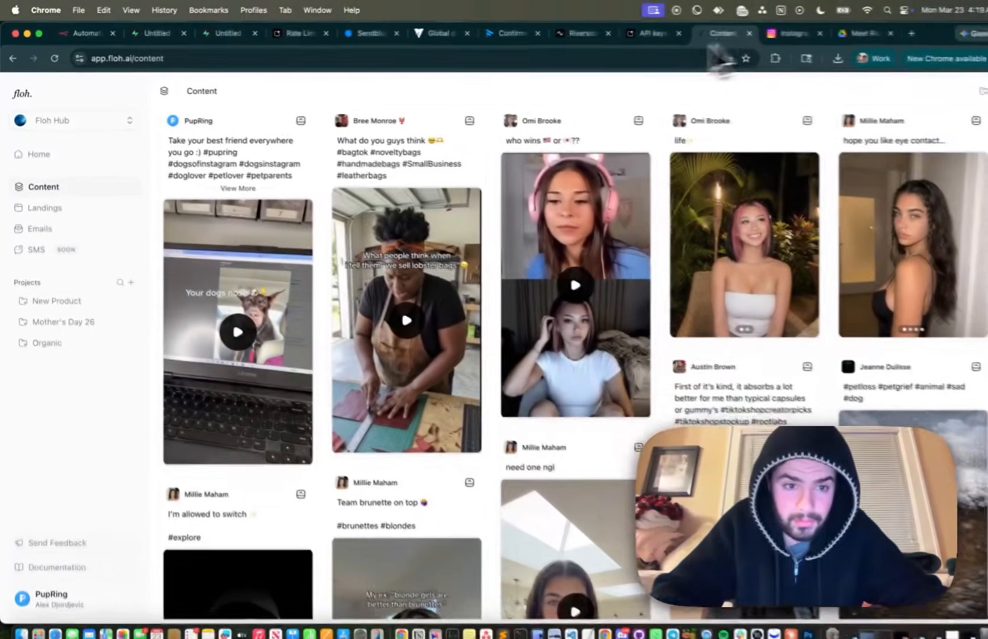
click(59, 156)
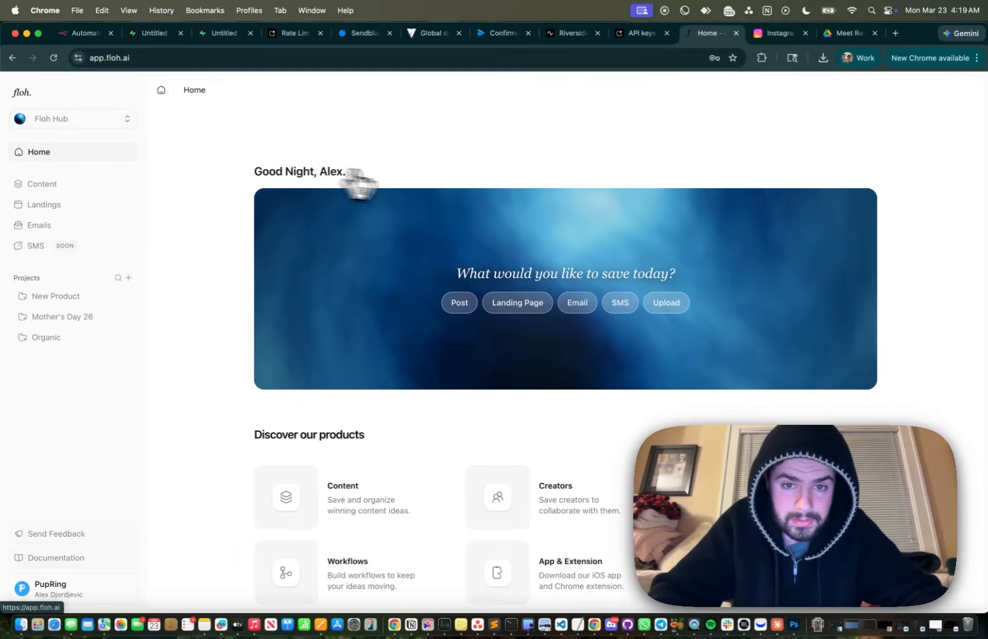
click(462, 304)
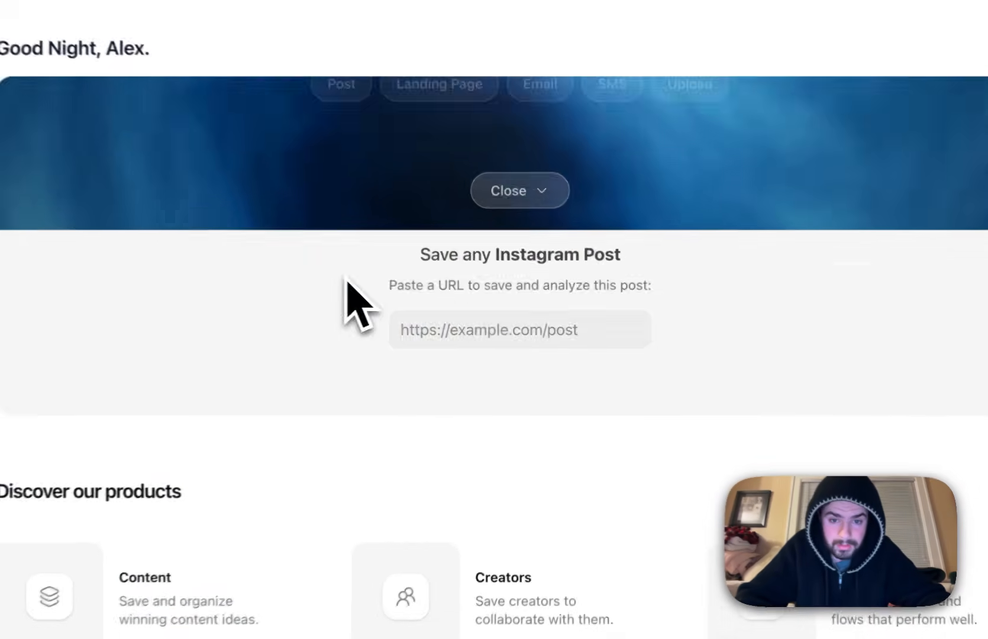
click(459, 335)
key(super+v)
key(Return)
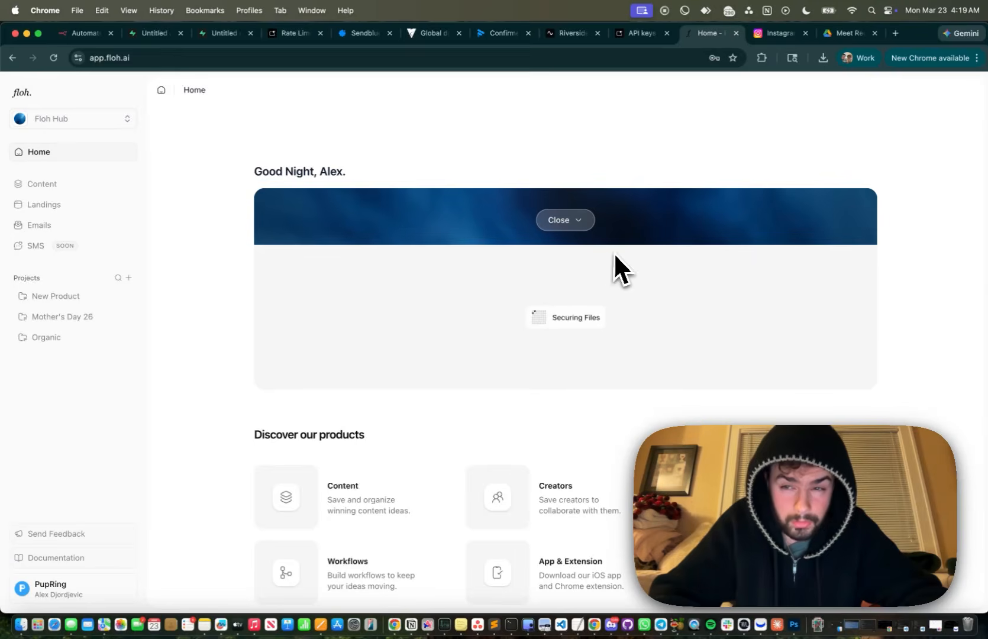
Open docs.google.com in a new browser tab and create a blank document.
click(896, 33)
text(doc)
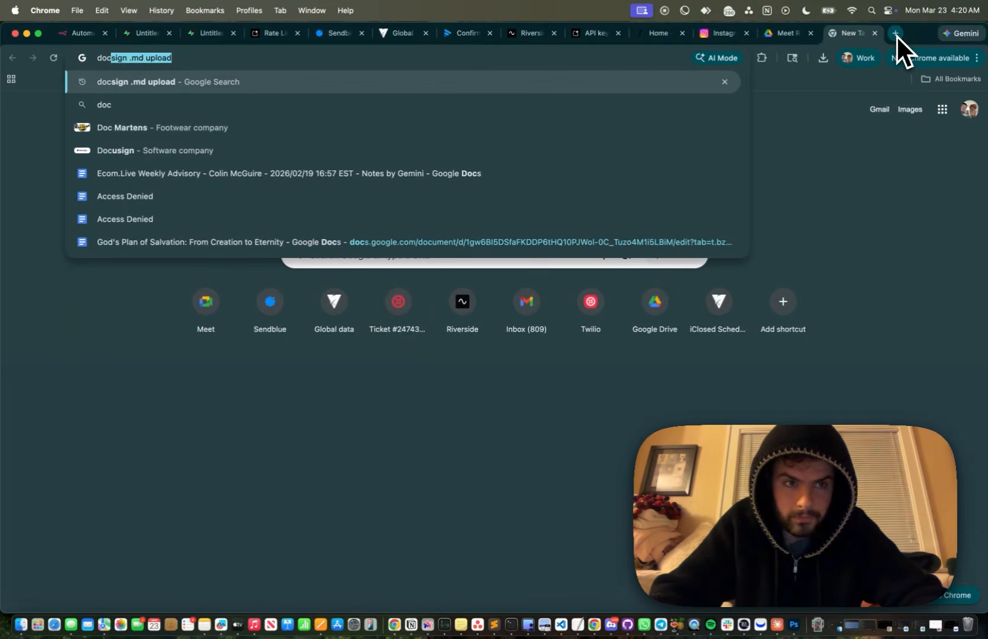
key(BackSpace)
key(BackSpace)
key(BackSpace)
key(BackSpace)
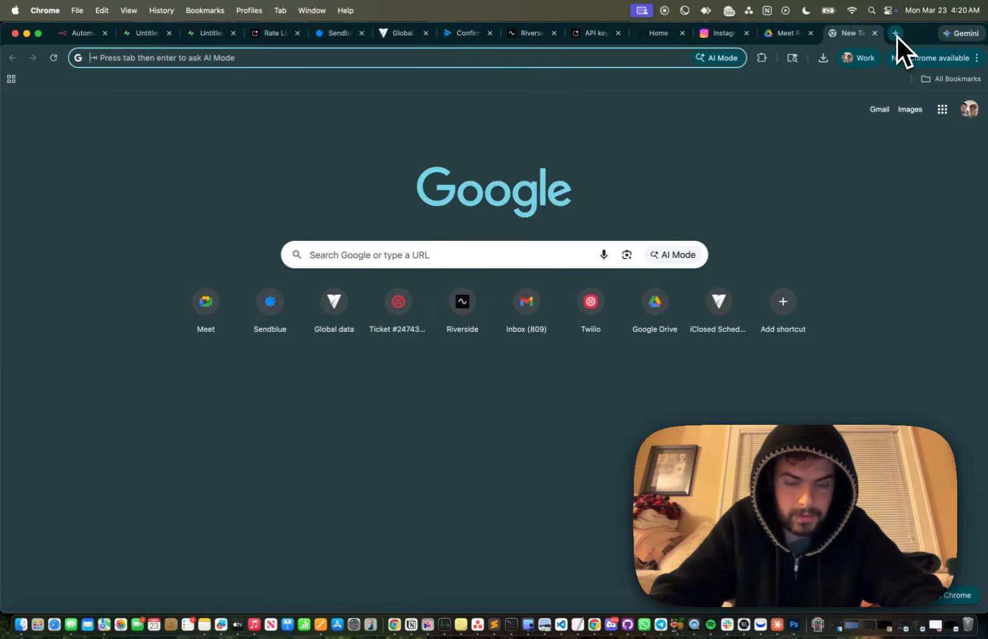
text(docs.)
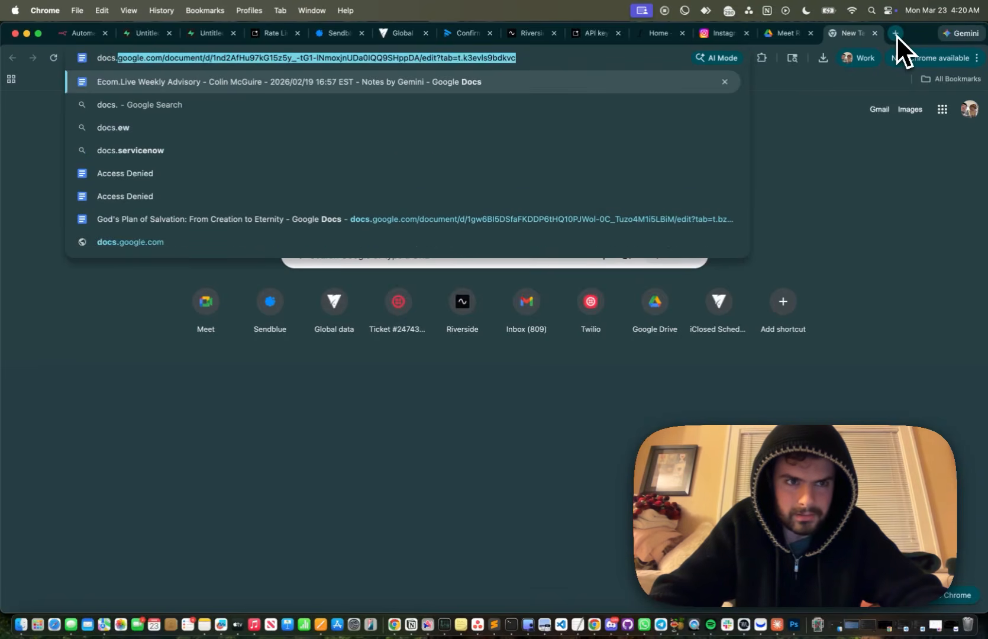
text(google.com/)
key(BackSpace)
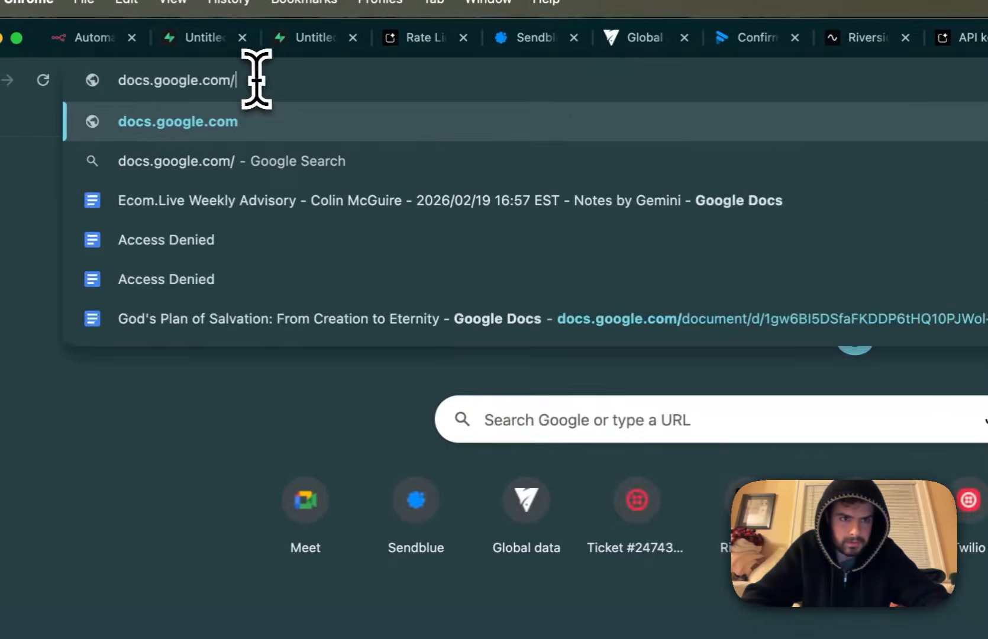
key(Return)
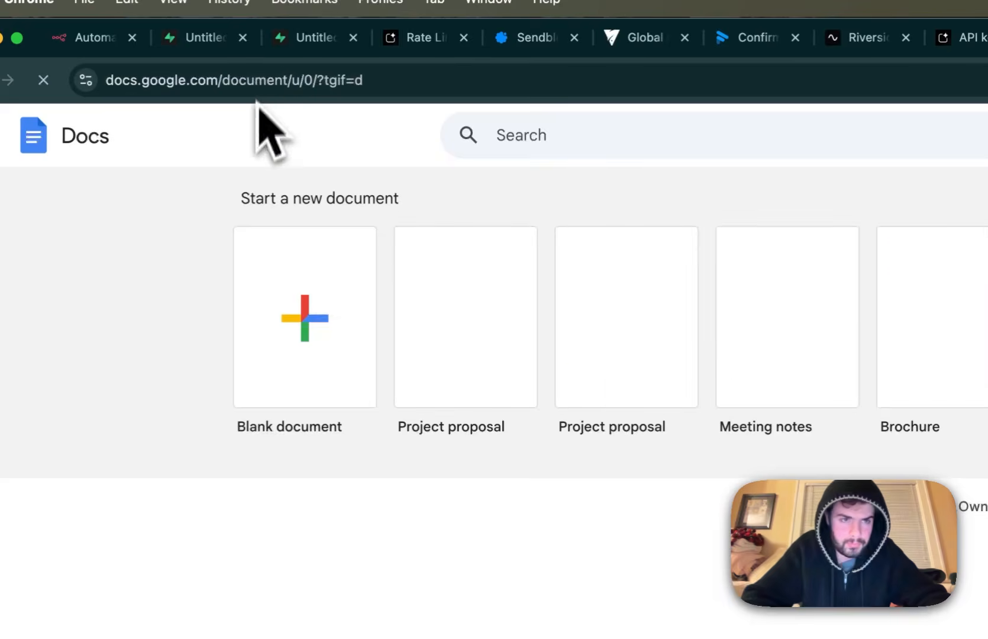
click(322, 298)
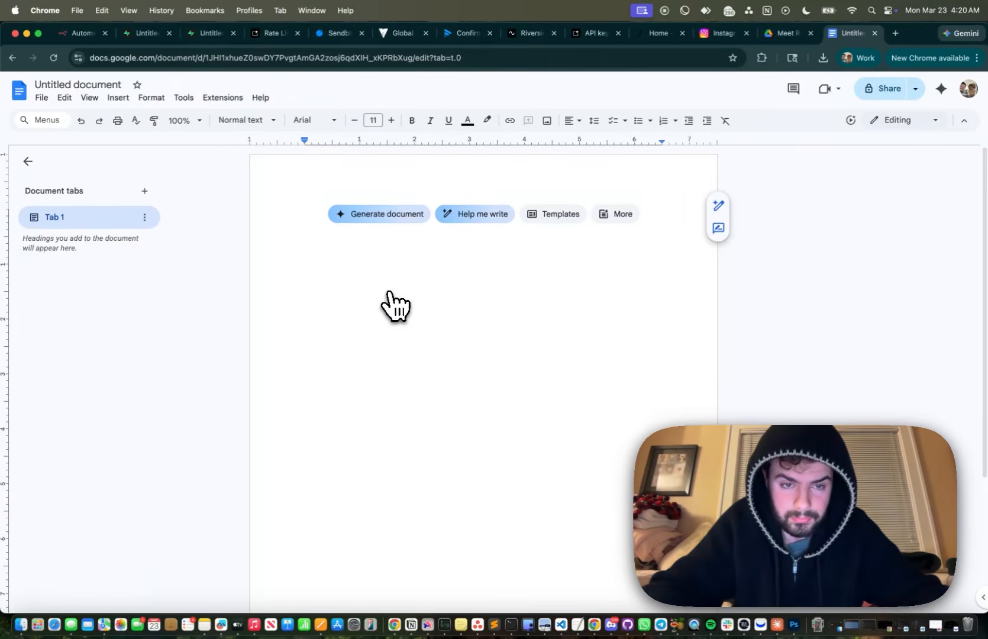
Write "You have a winning pc of content -" and, on a separate line below, "Extract what has worked in the past".
text(You have a winning pc of content)
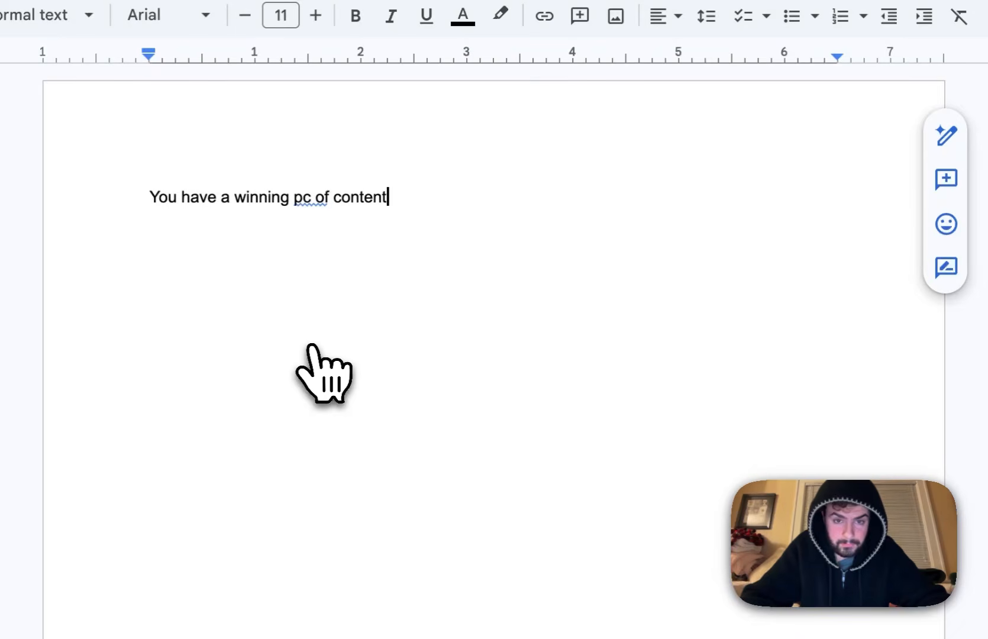
text( -  Ex)
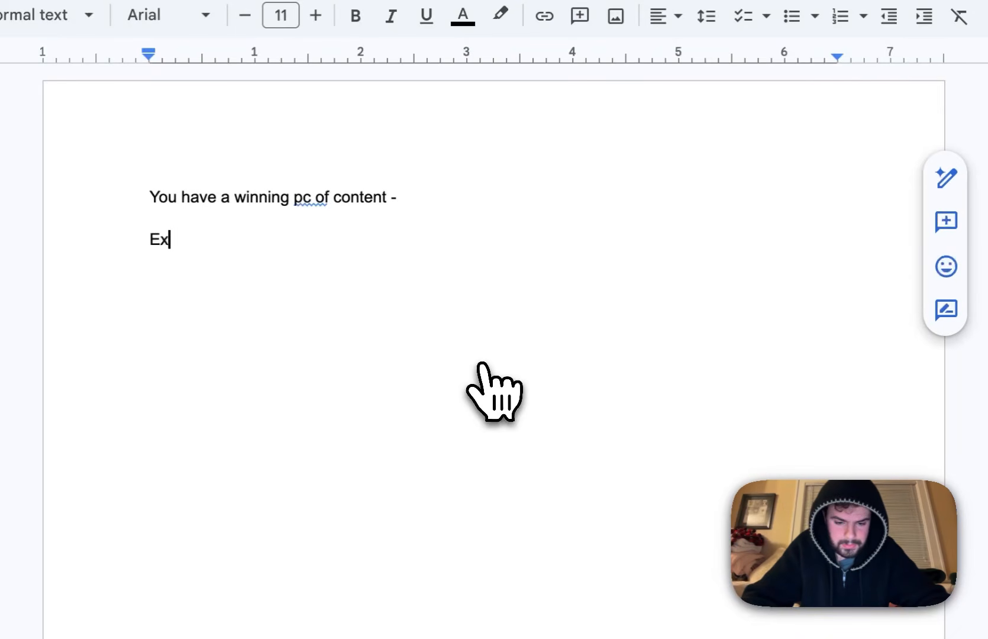
text(tract what )
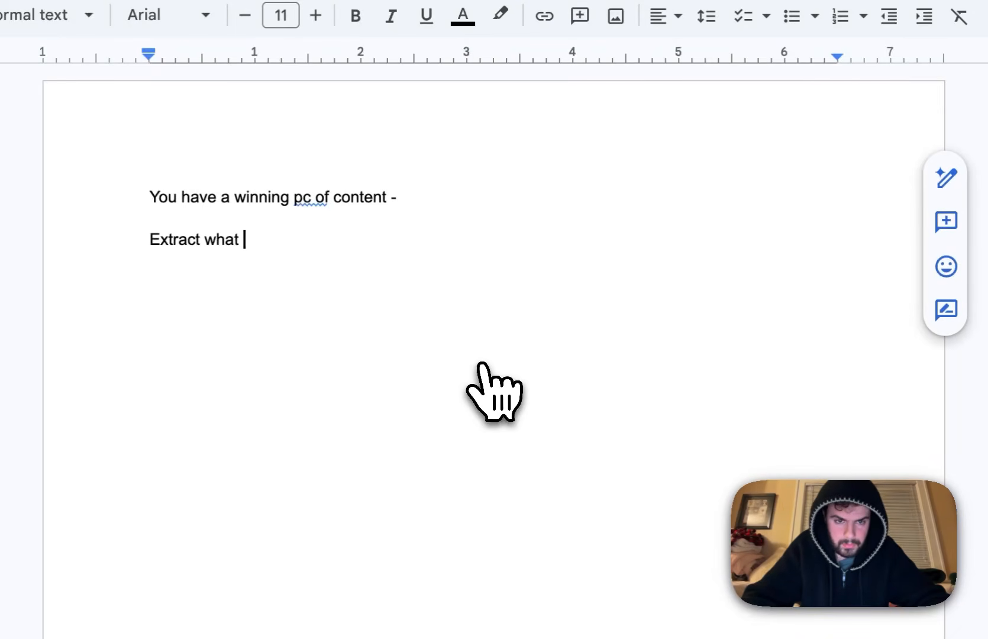
text(has worked on the)
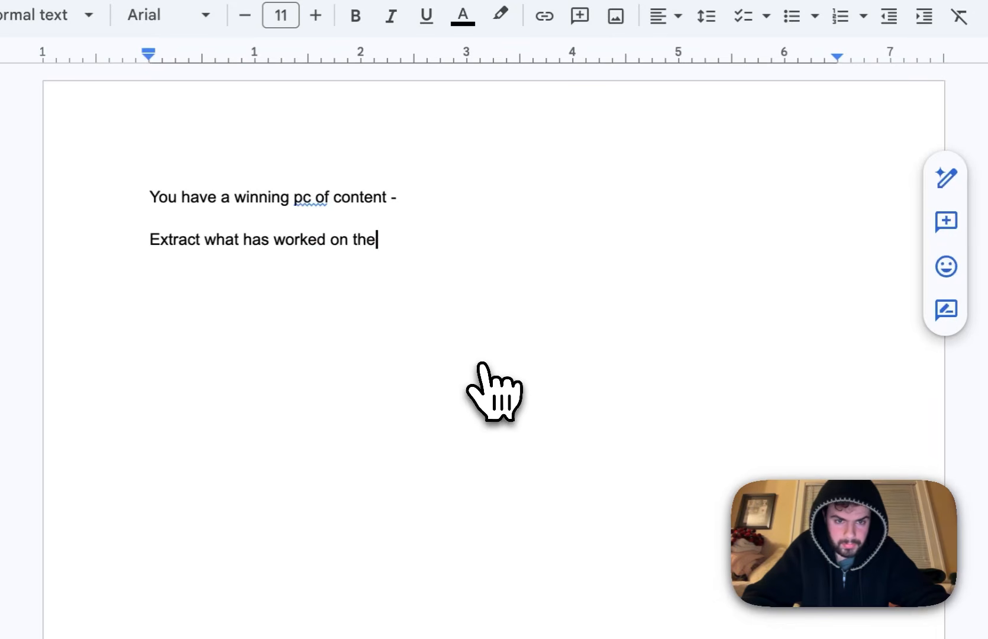
key(BackSpace)
key(BackSpace)
key(BackSpace)
text(in the past)
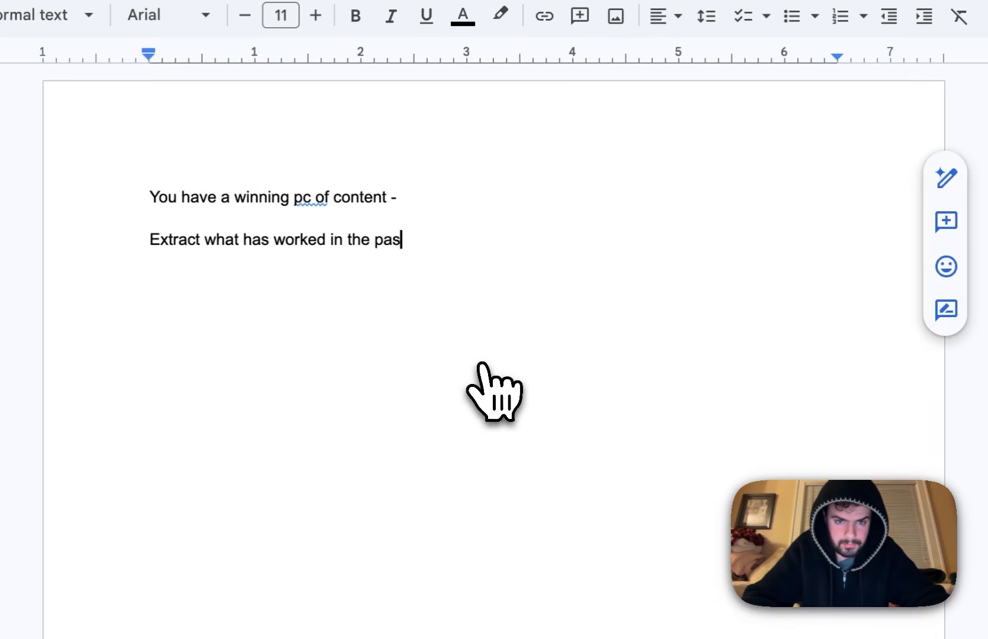
Add a dash bullet reading "Recreating shots and story toward different personas and pockets of audience you might not have hit with that first ad".
key(Return)
key(Return)
text(- )
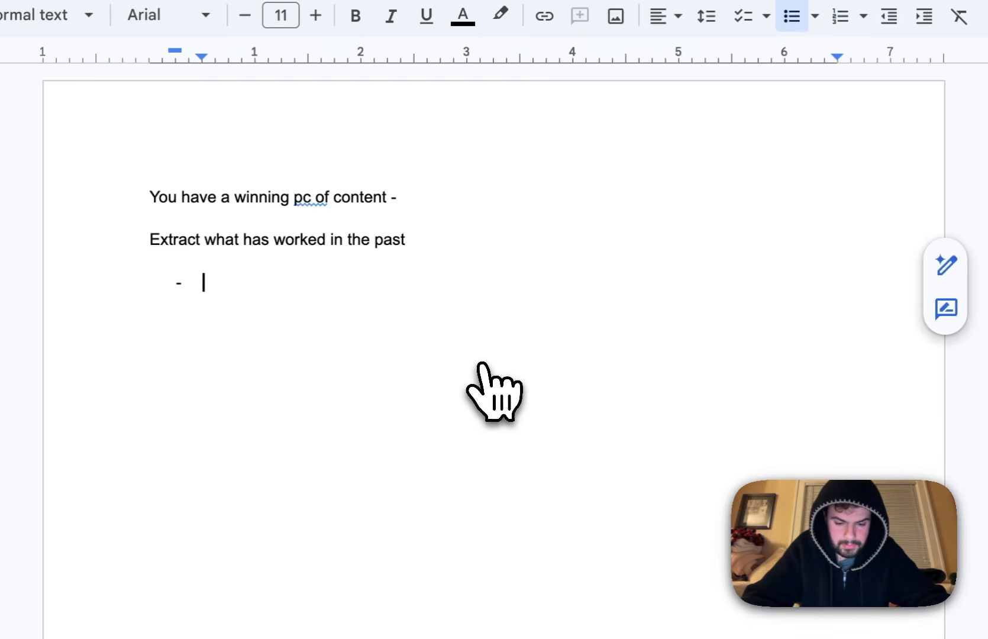
text(Recreating )
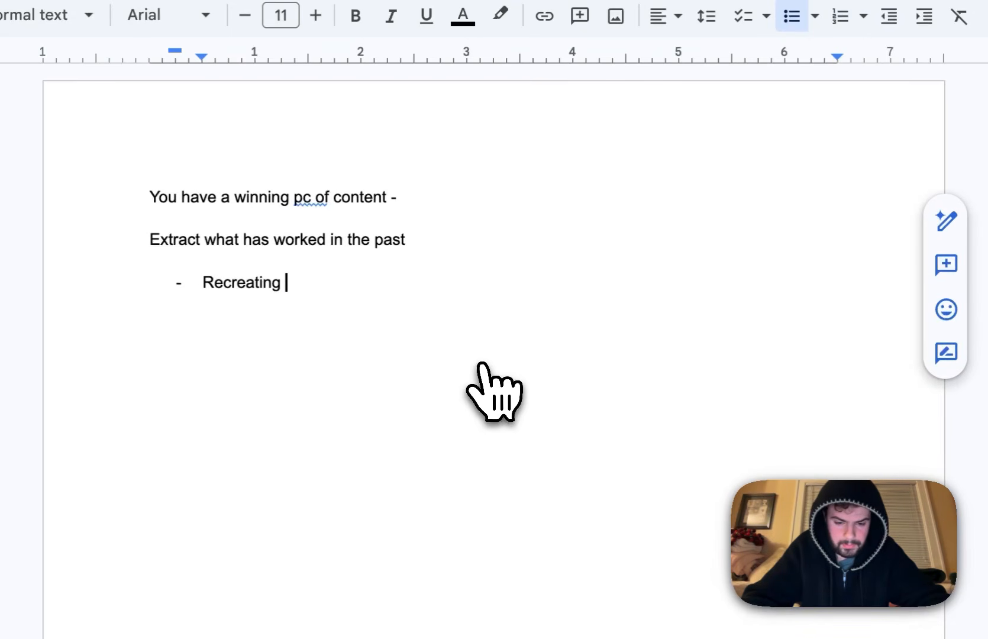
text(shots and stor)
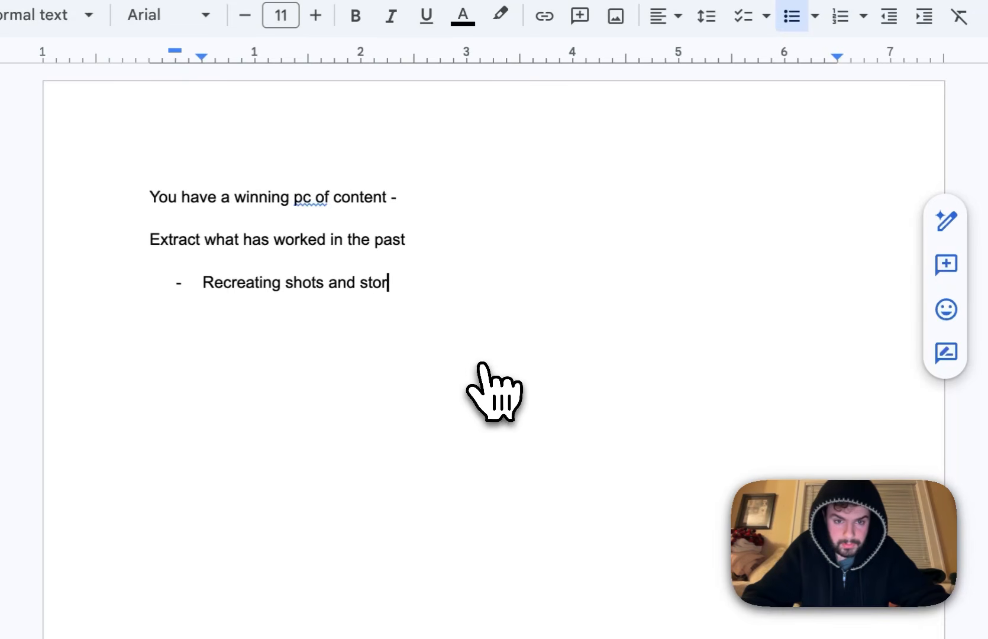
text(y toward different)
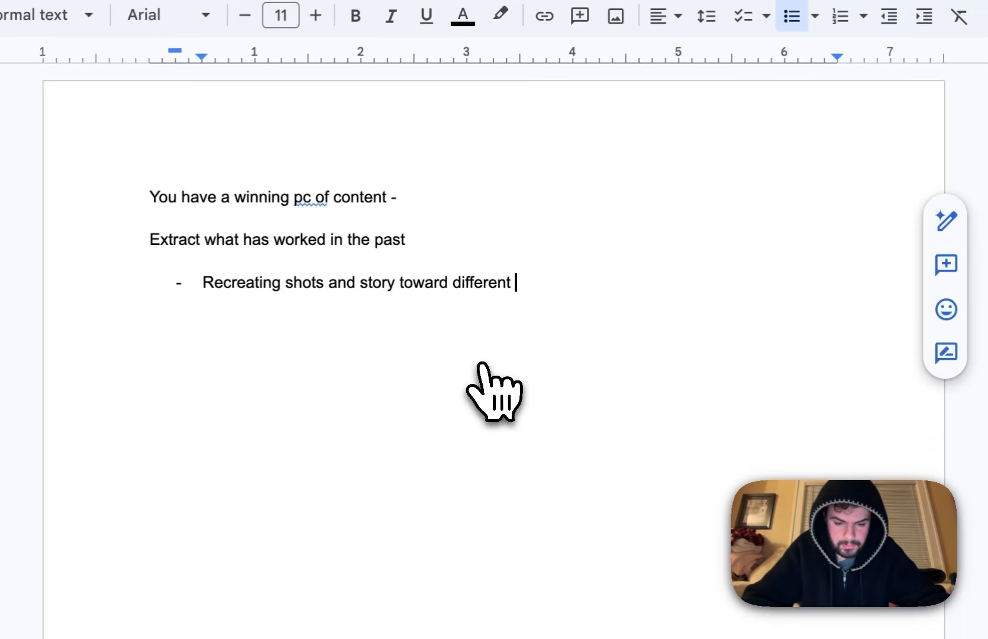
text(sonas and pockets of audience you might not)
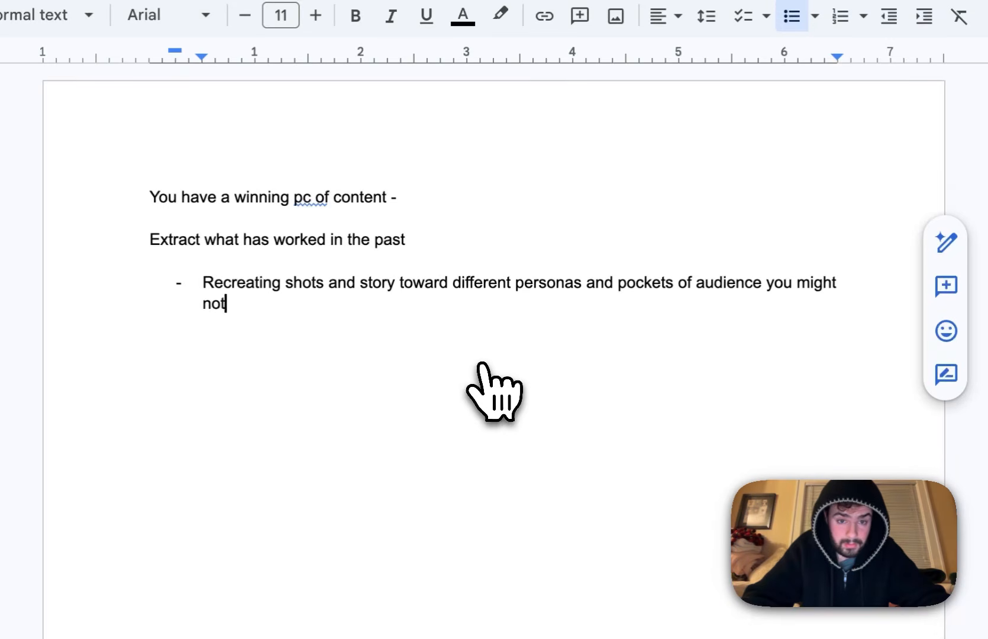
text( have hit with)
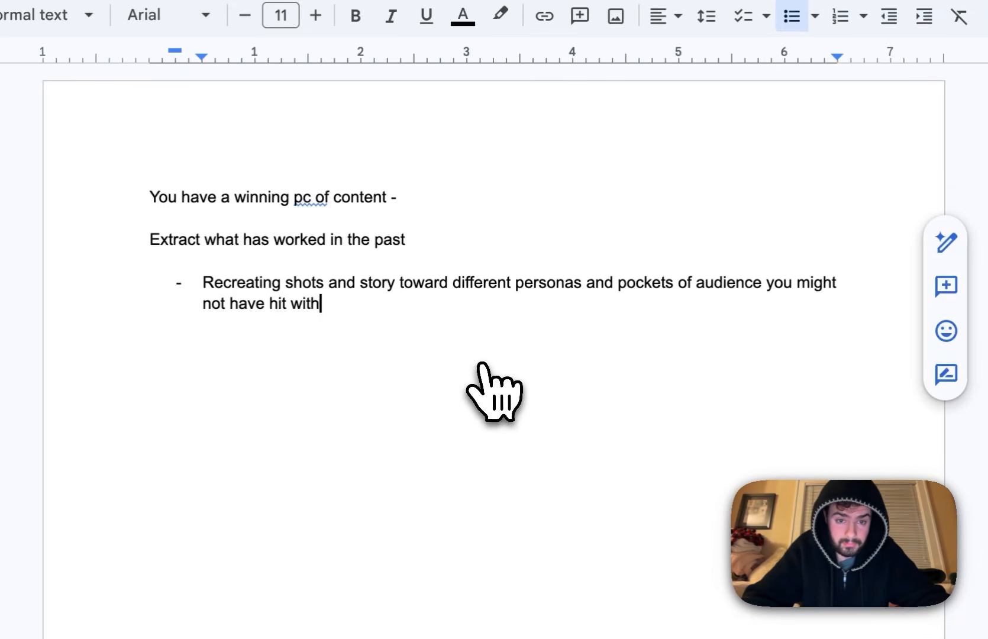
text( that hat first)
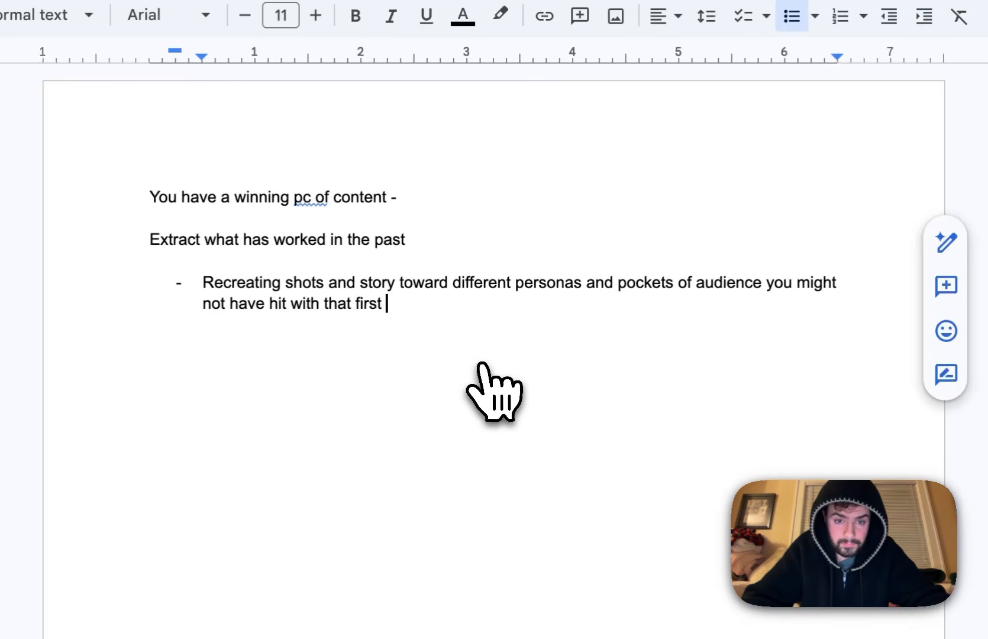
text( ad)
End the list and write "We sell jewelry to dog moms however 90% of our purchases come from ppl giving gifts" below a gap.
key(Return)
key(Return)
key(Return)
key(Return)
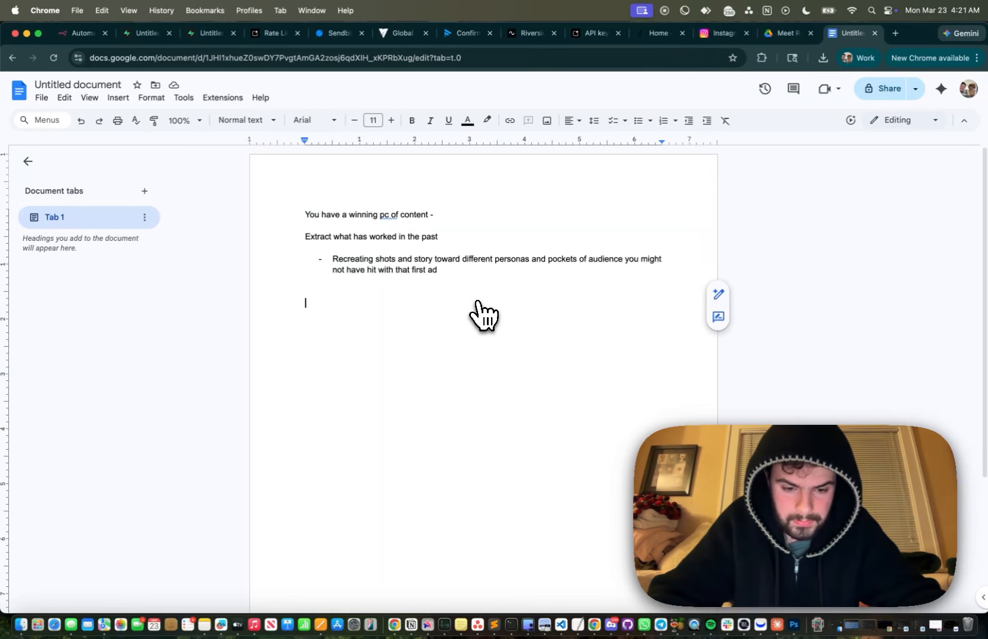
text(We sell)
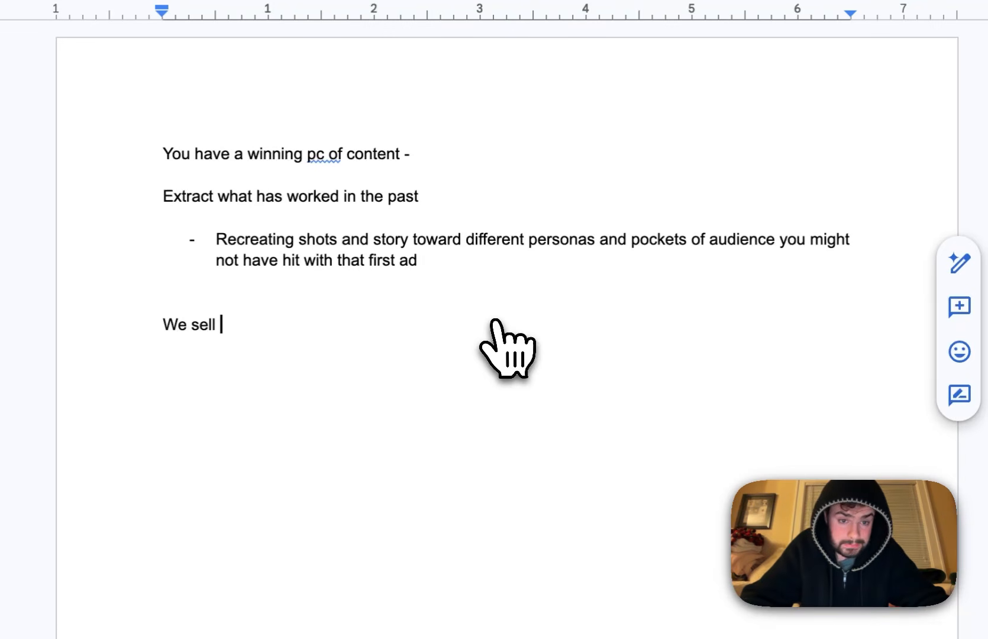
text(jewelry to dog moms)
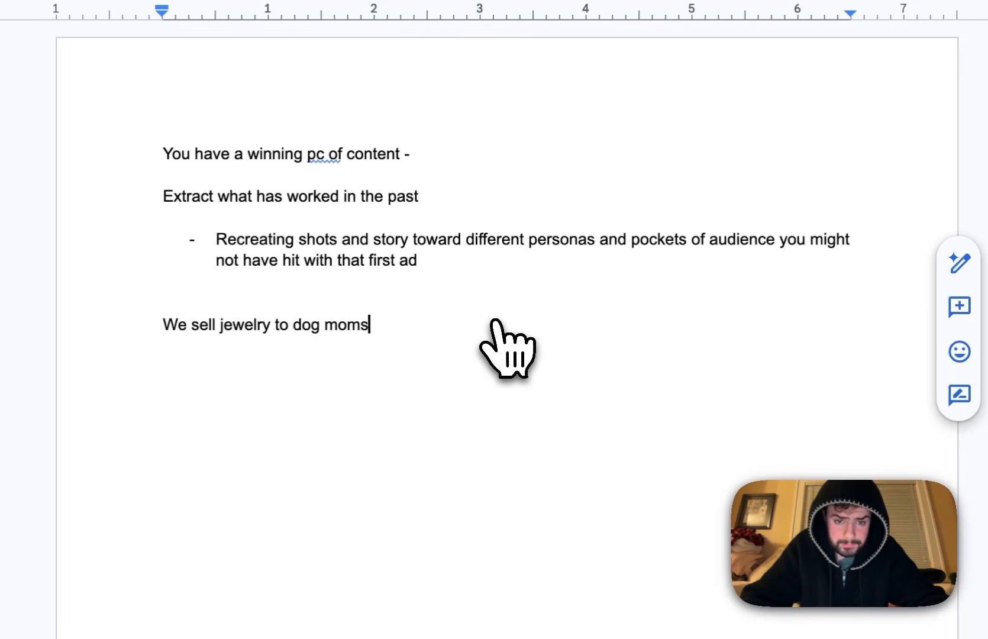
text( however 90% of our purchase)
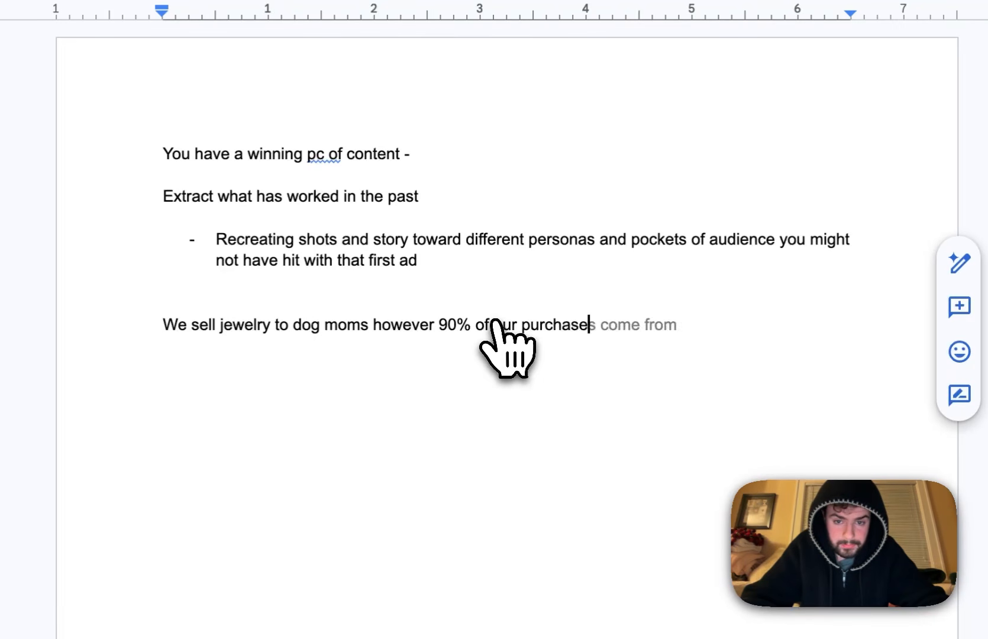
text(s come from )
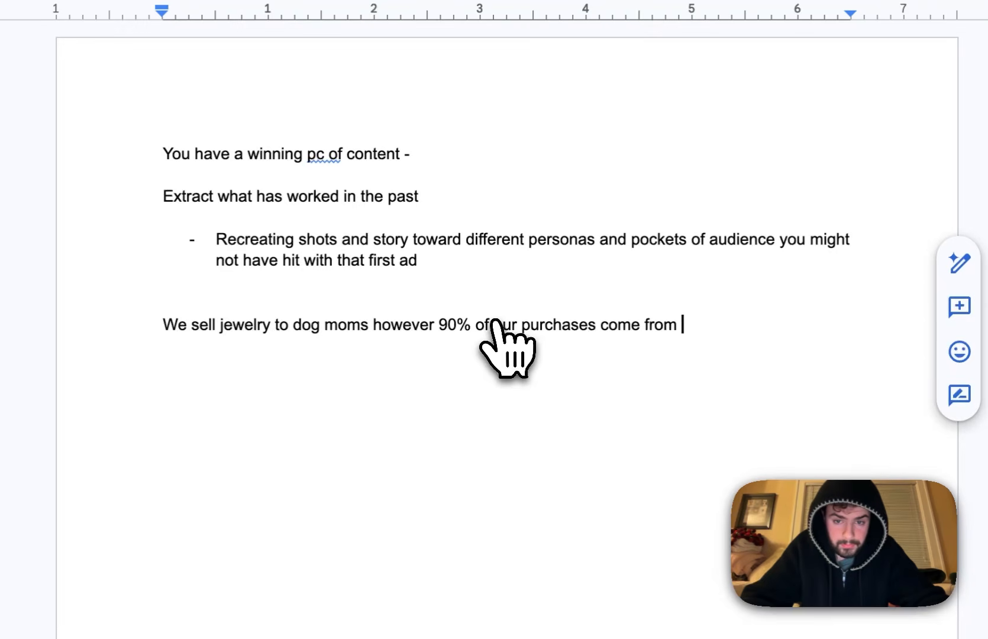
text(ppl giving gifts)
key(Return)
text(-)
key(BackSpace)
key(BackSpace)
Add the question "Who are all the people that can be gifted to, that we can create content around?" on its own line.
key(Return)
text(Who are a)
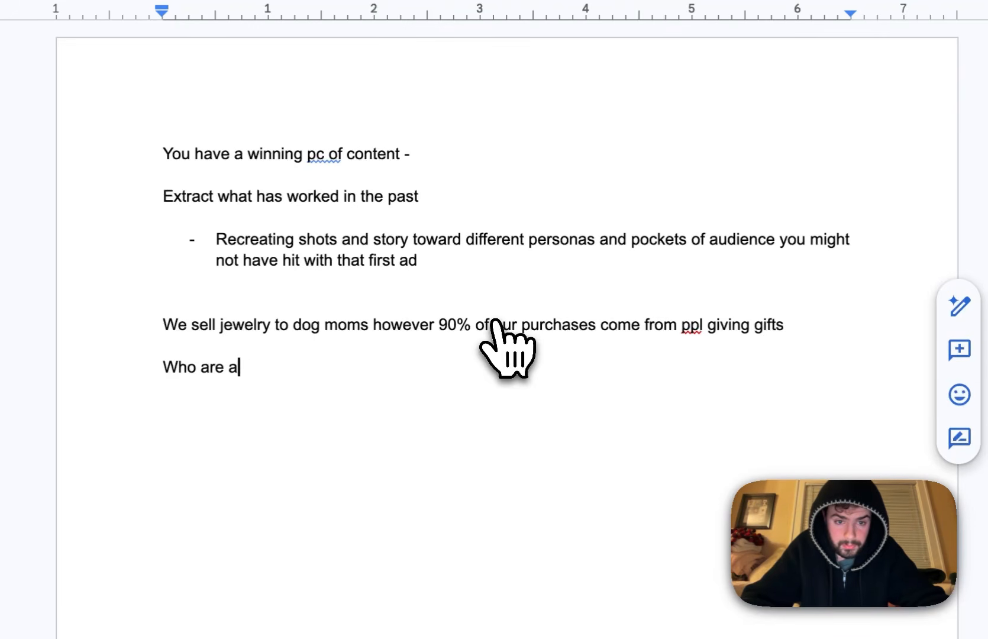
text(ll the people that)
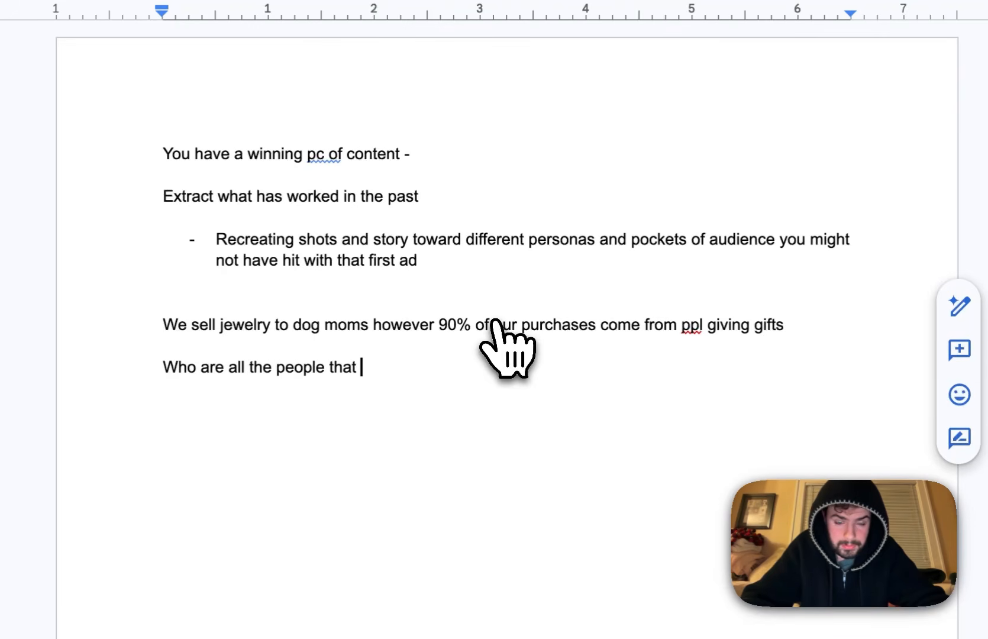
text( can be gifted to, th)
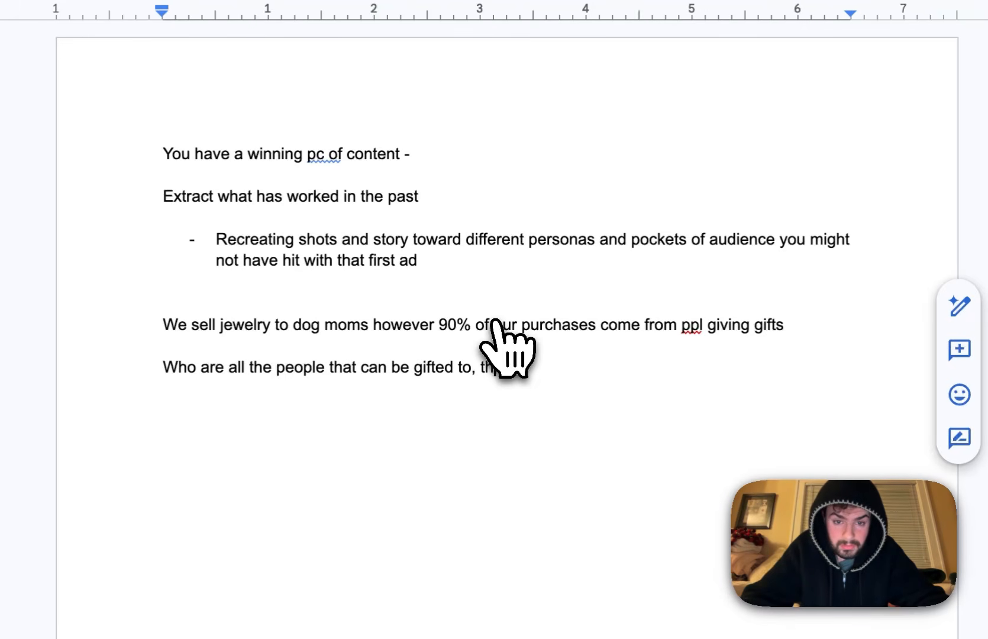
text(e can)
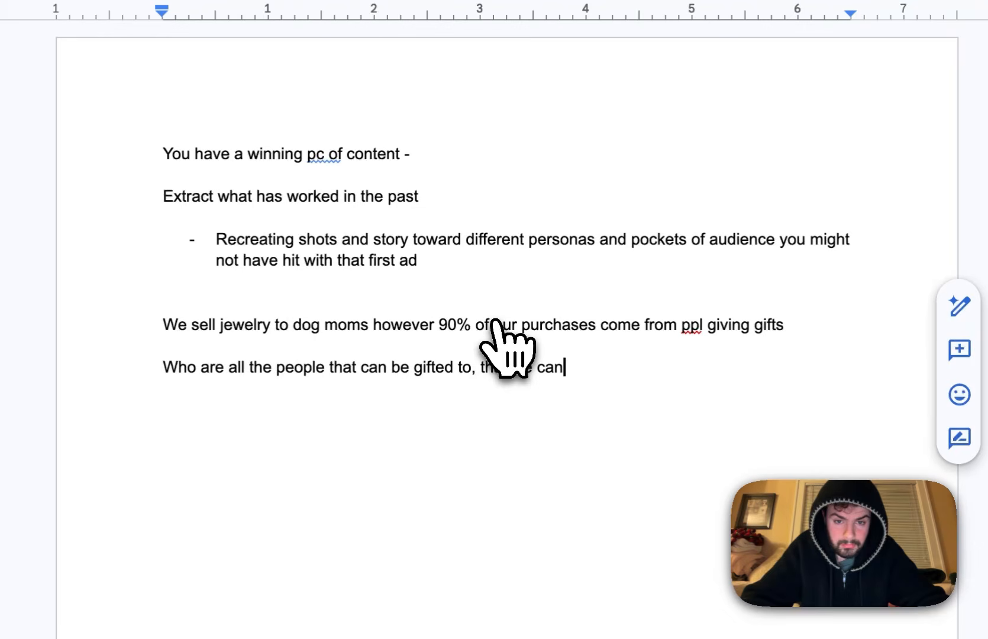
text( create co)
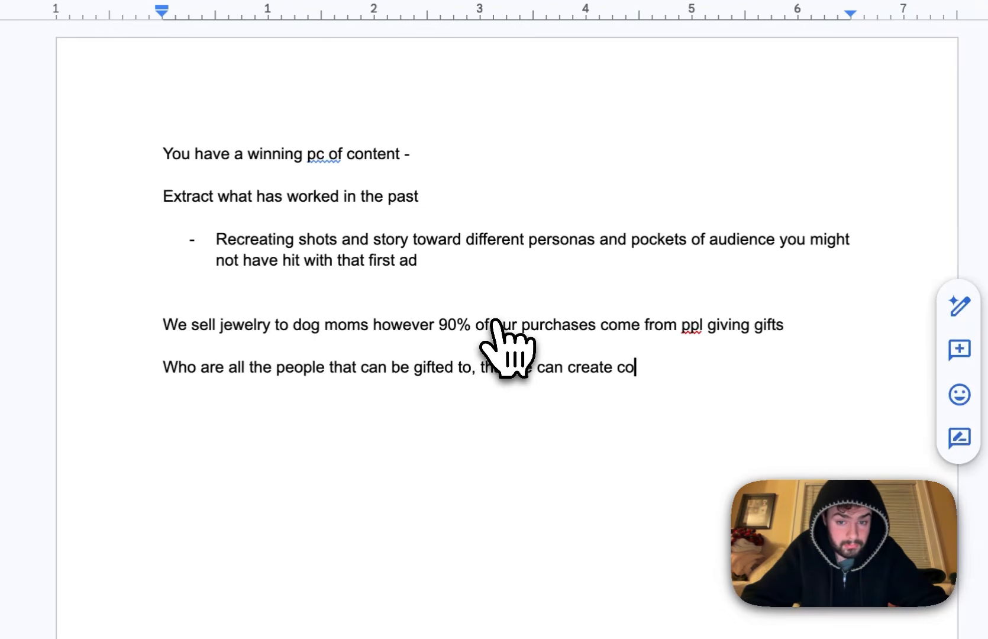
text(ntent around?)
List the gifting pairs "Boyfriend -> gfs", "Husbands -> wives" and "Kids -> parents" on separate lines below the question.
key(Return)
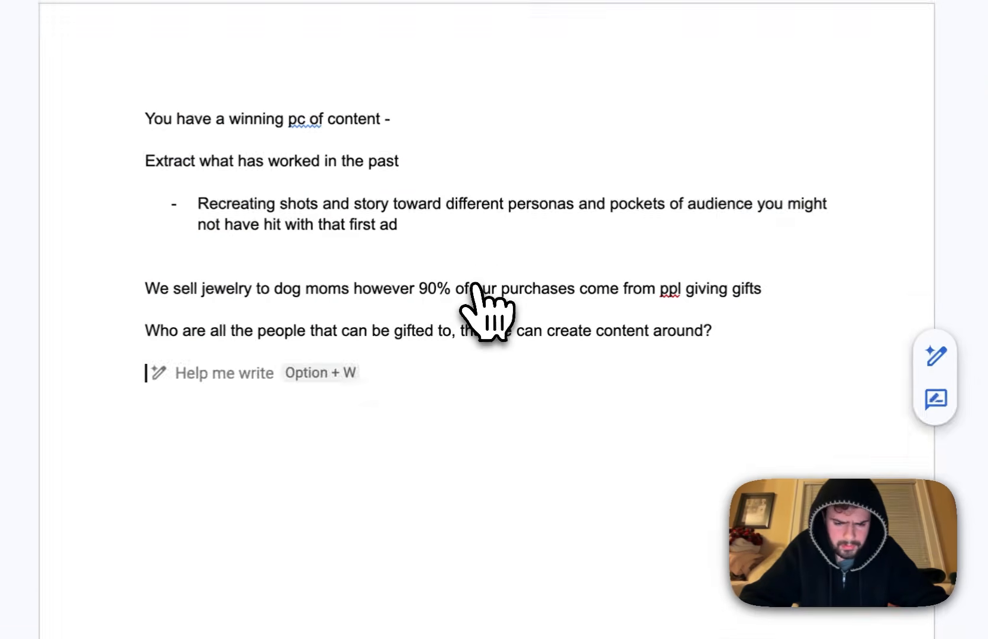
text(Boyfriend)
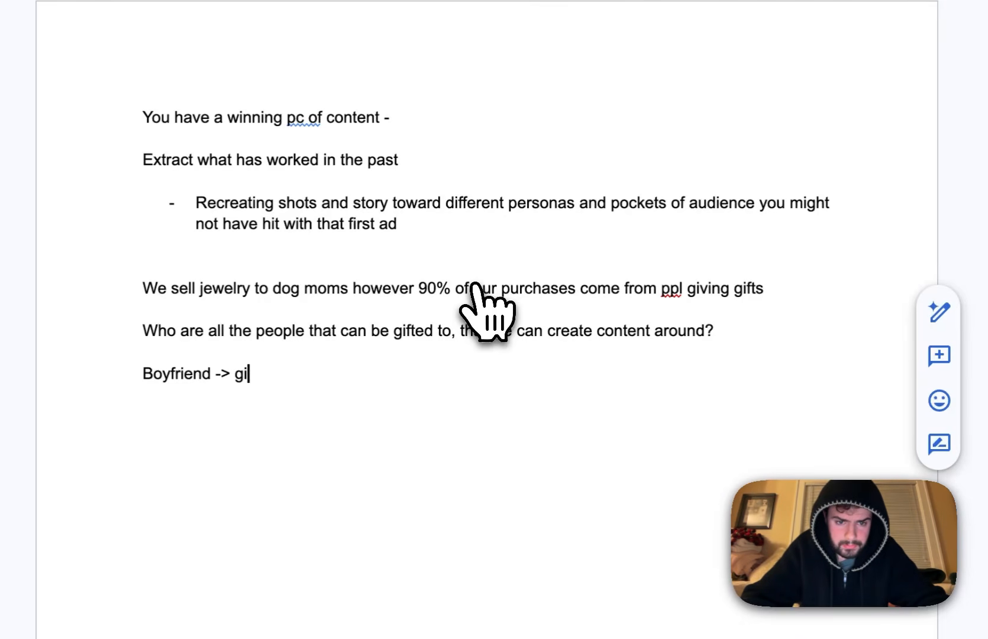
text( -> gfs)
key(Return)
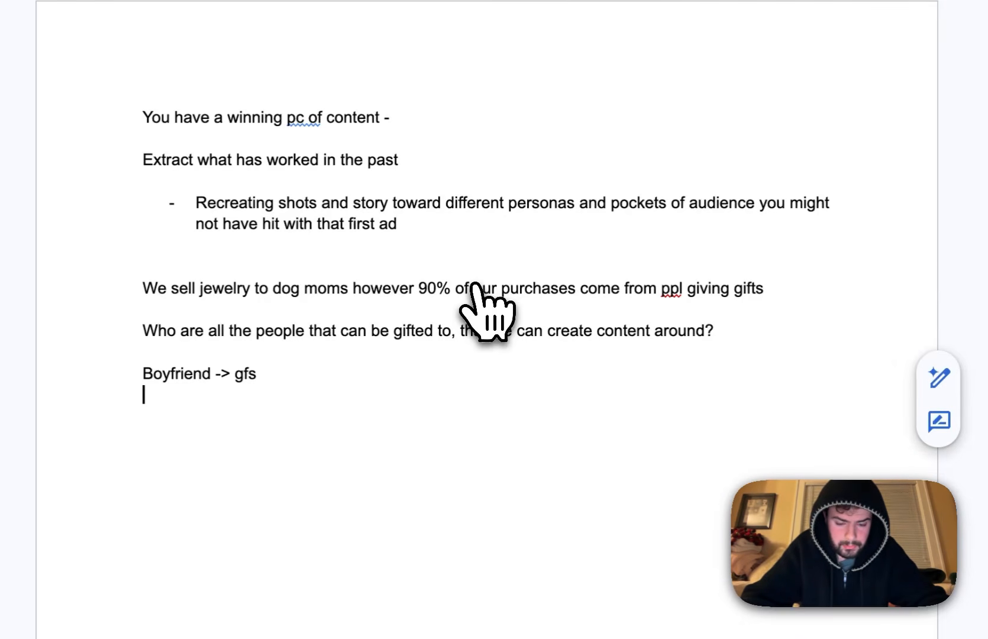
text(Husbands -> wives)
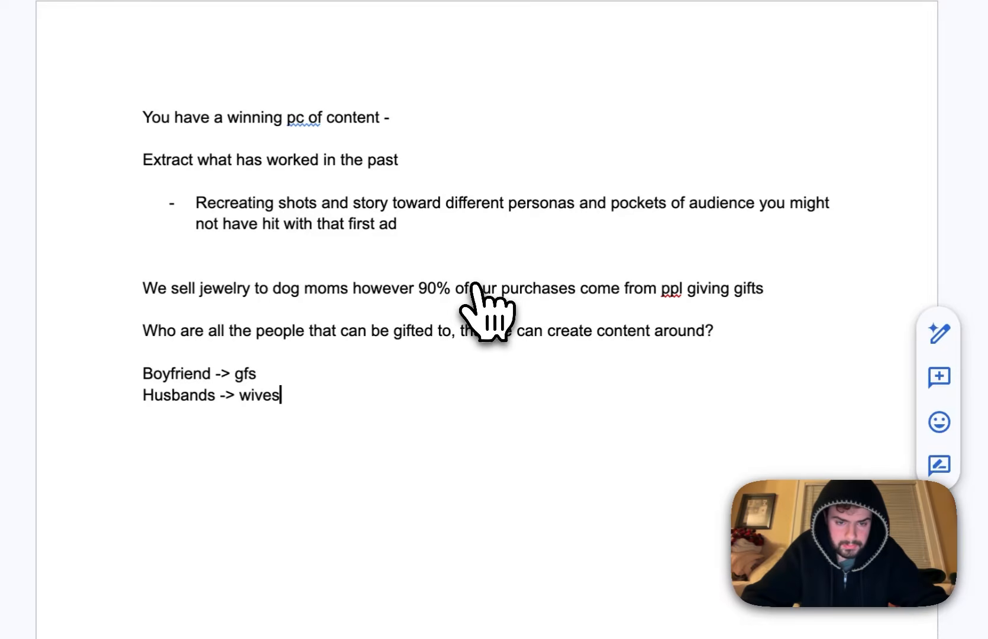
key(Return)
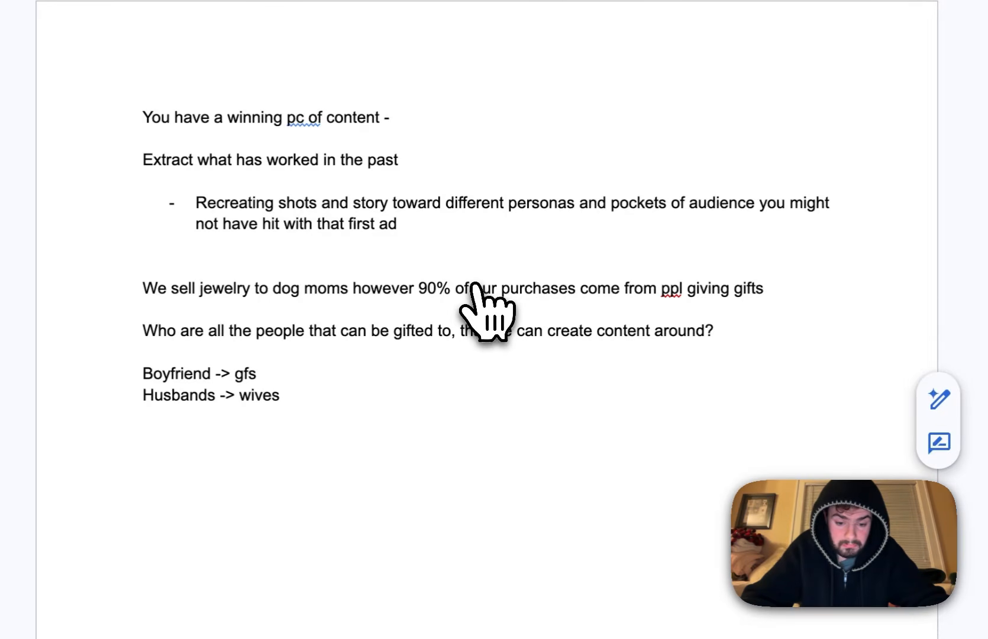
text(Kids -> parents)
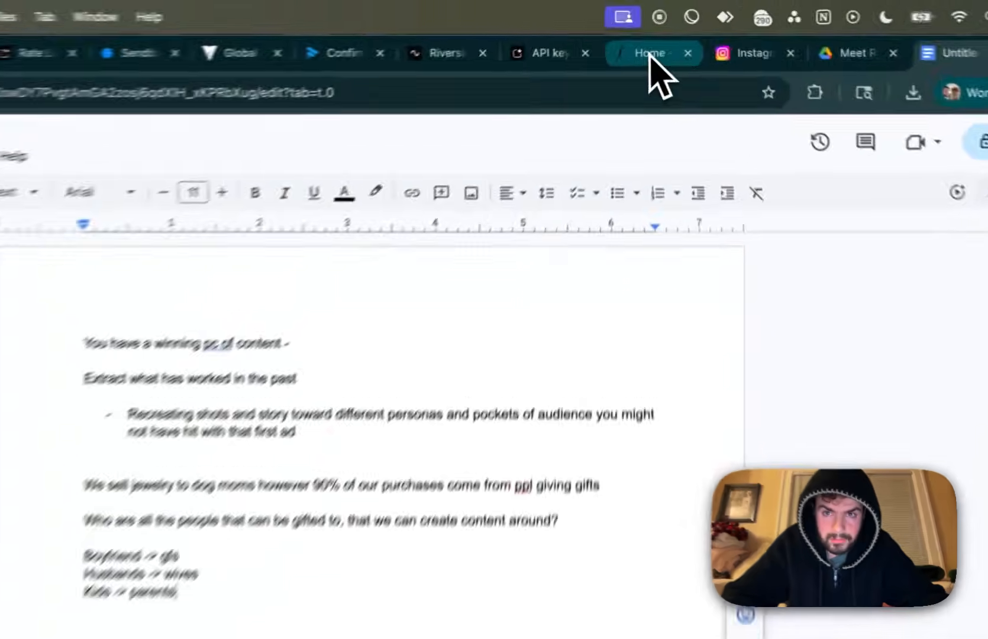
Switch to floh, open the saved pet face necklace reel and play its opening shots with sound.
click(650, 54)
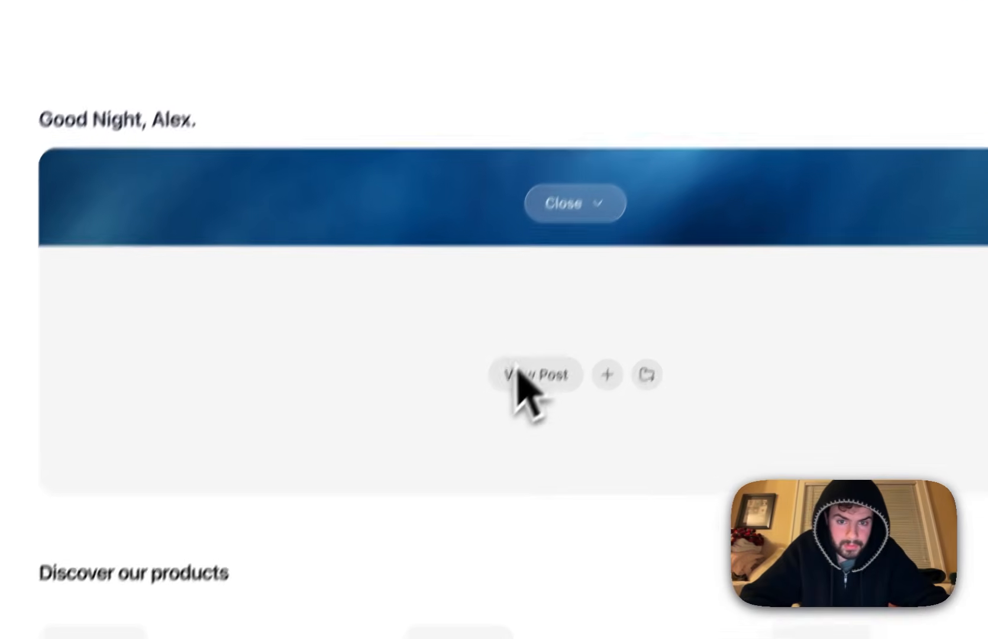
click(539, 342)
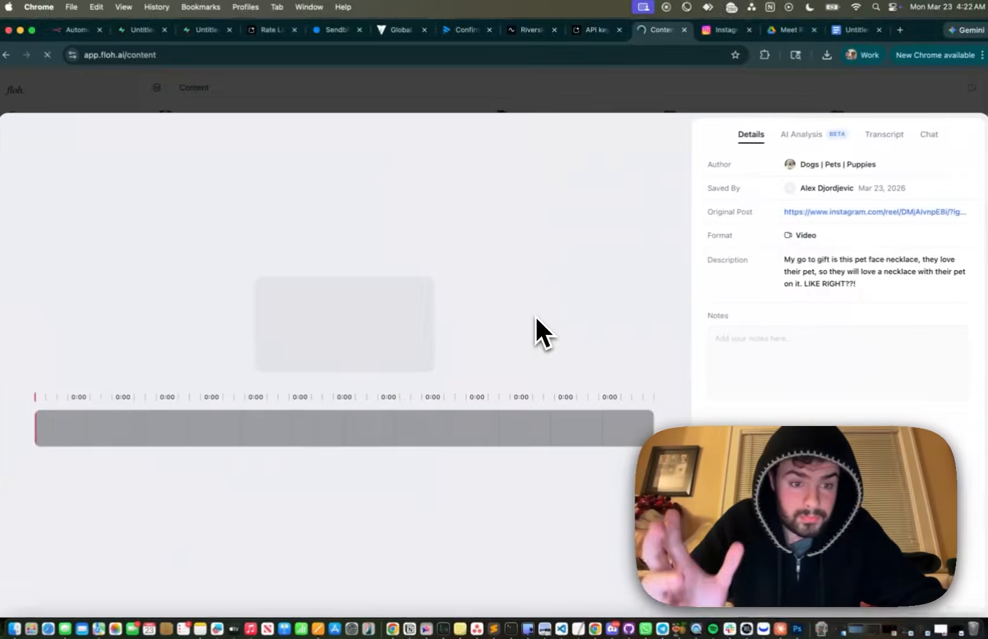
mouse_move(333, 203)
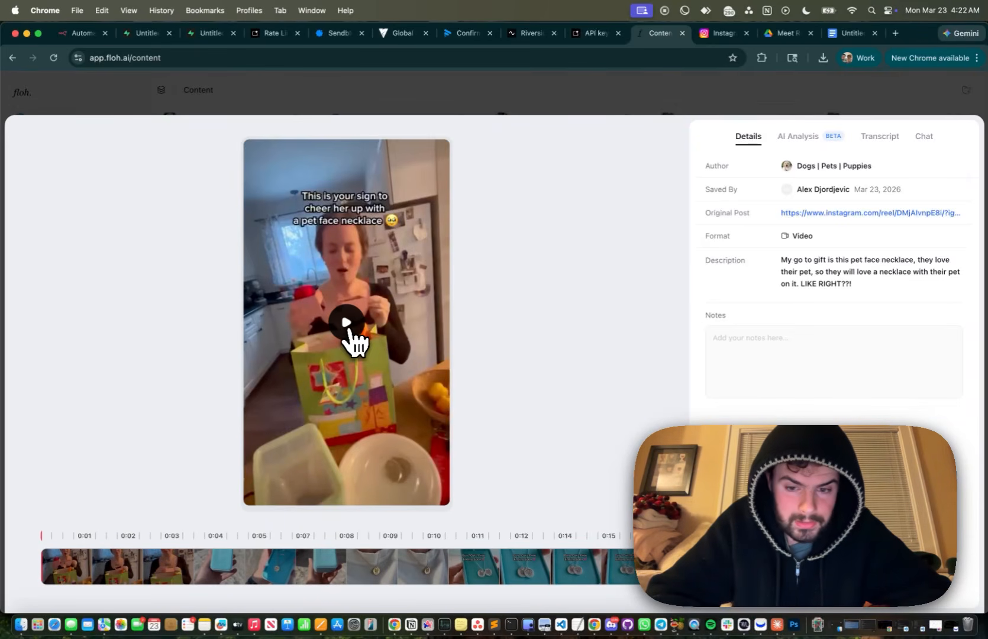
key(XF86AudioRaiseVolume)
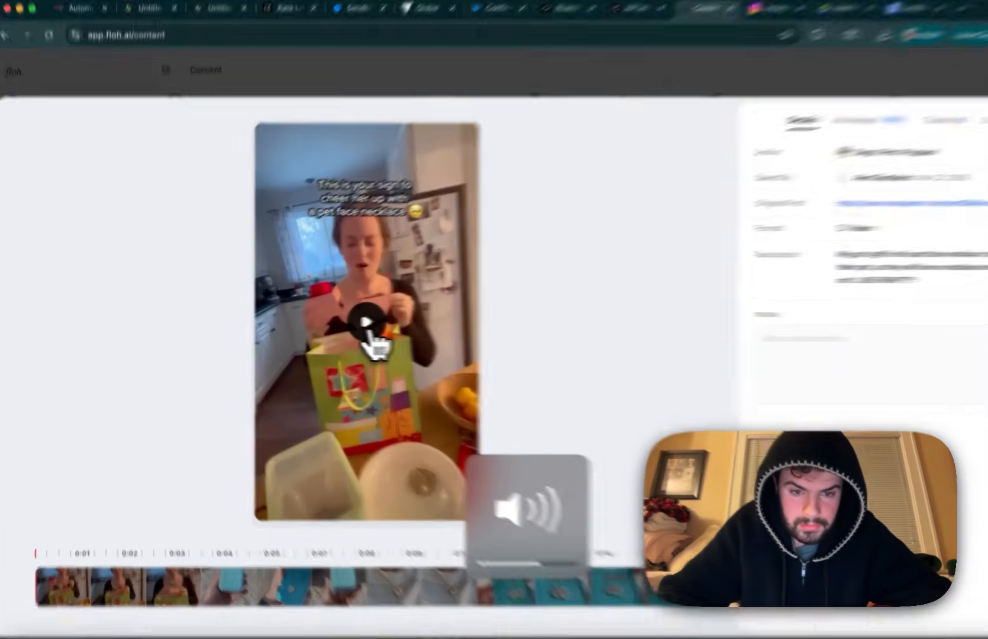
click(367, 327)
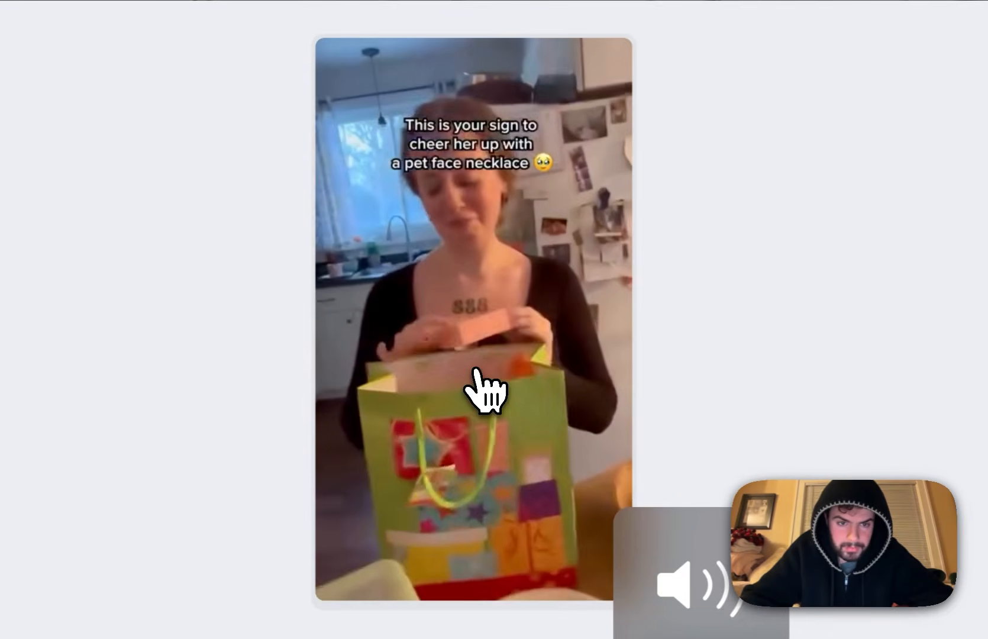
click(479, 346)
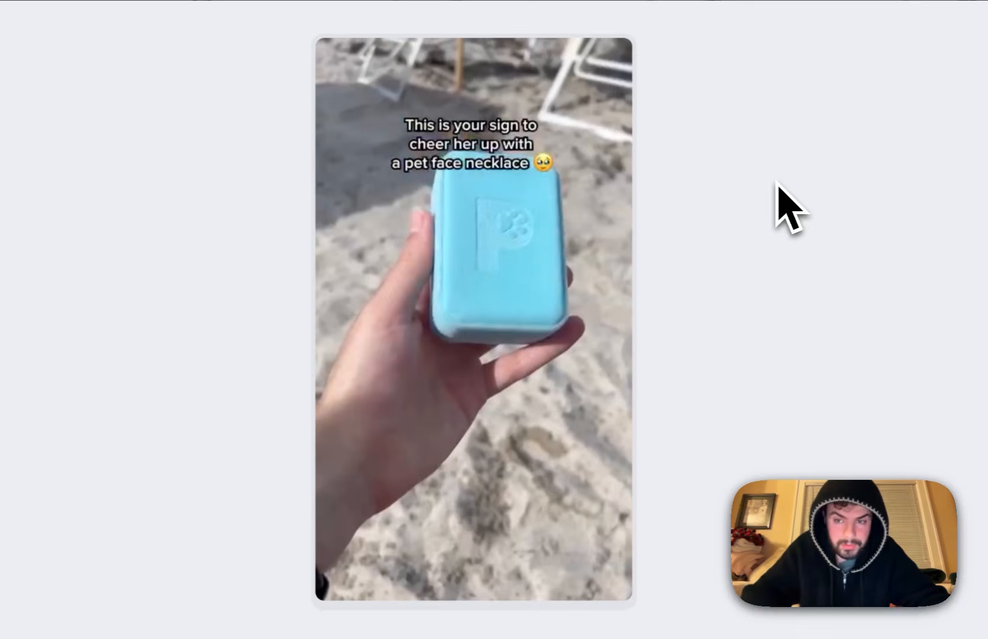
Return to the Google Docs outline, highlight the "Kids -> parents" line in green and place the cursor below it.
click(777, 39)
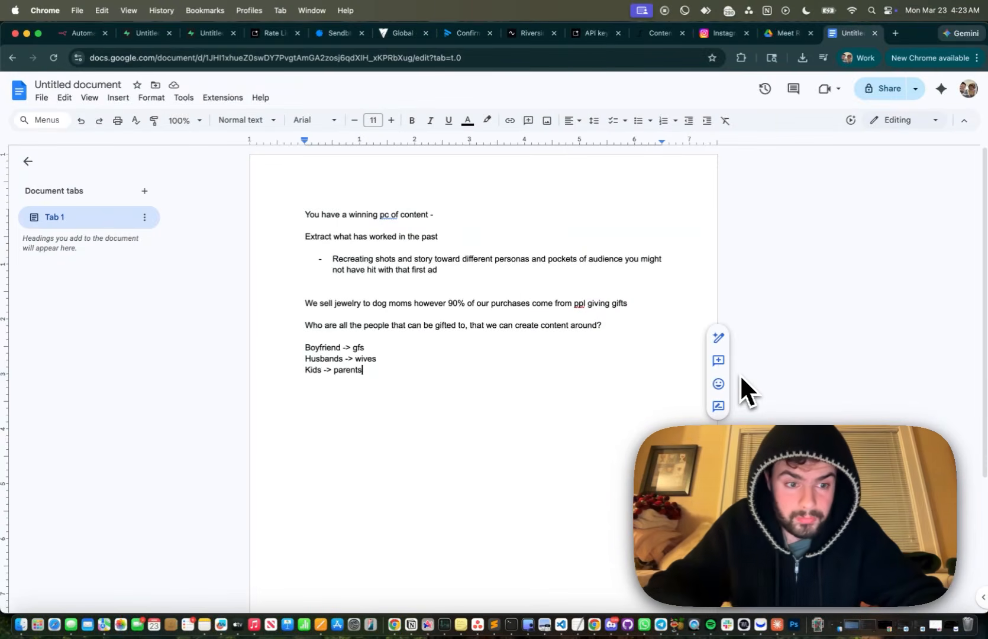
key(Return)
triple_click(347, 371)
click(603, 174)
click(345, 504)
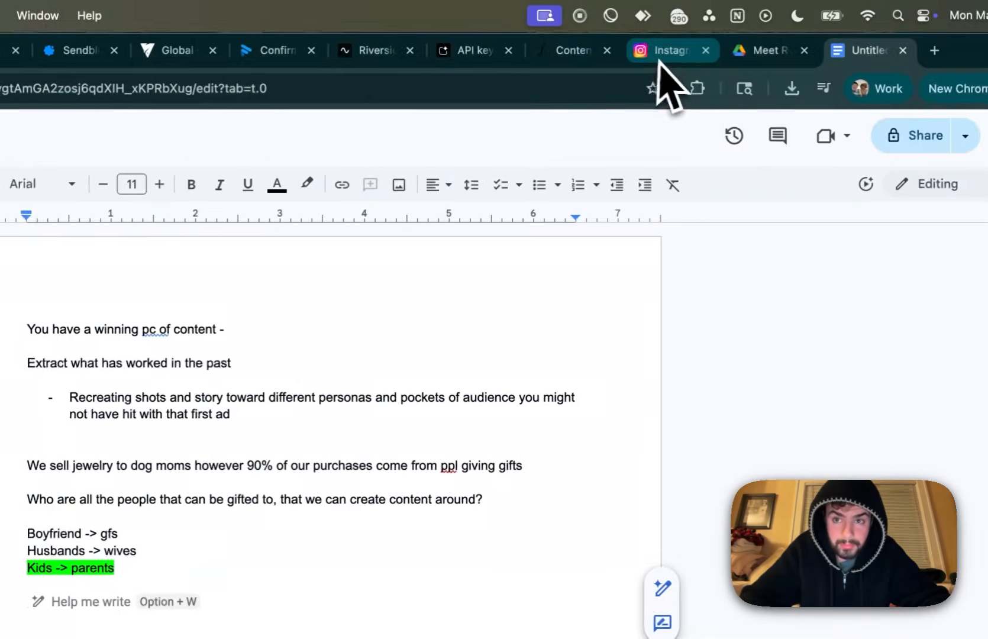
Switch back to the reel in floh and capture its opening frame and the emotional reaction frame just before 0:03.
click(648, 59)
click(566, 52)
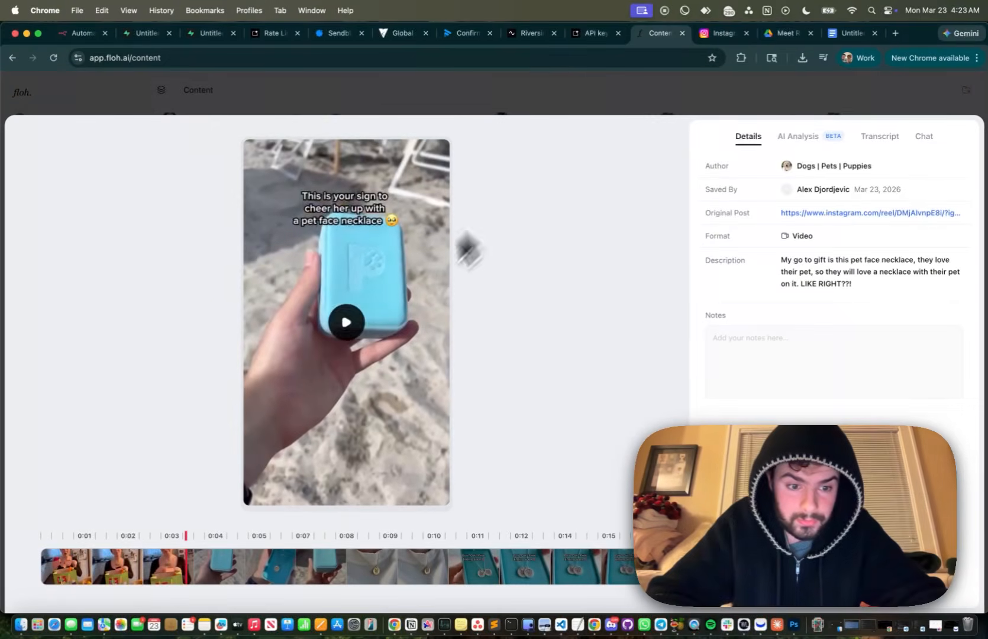
click(58, 567)
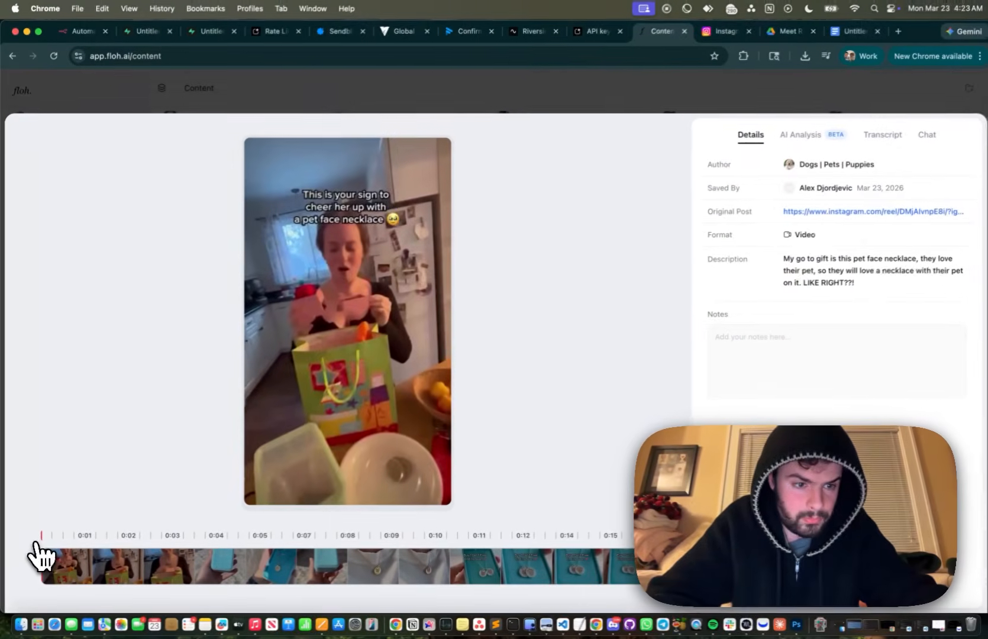
right_click(365, 261)
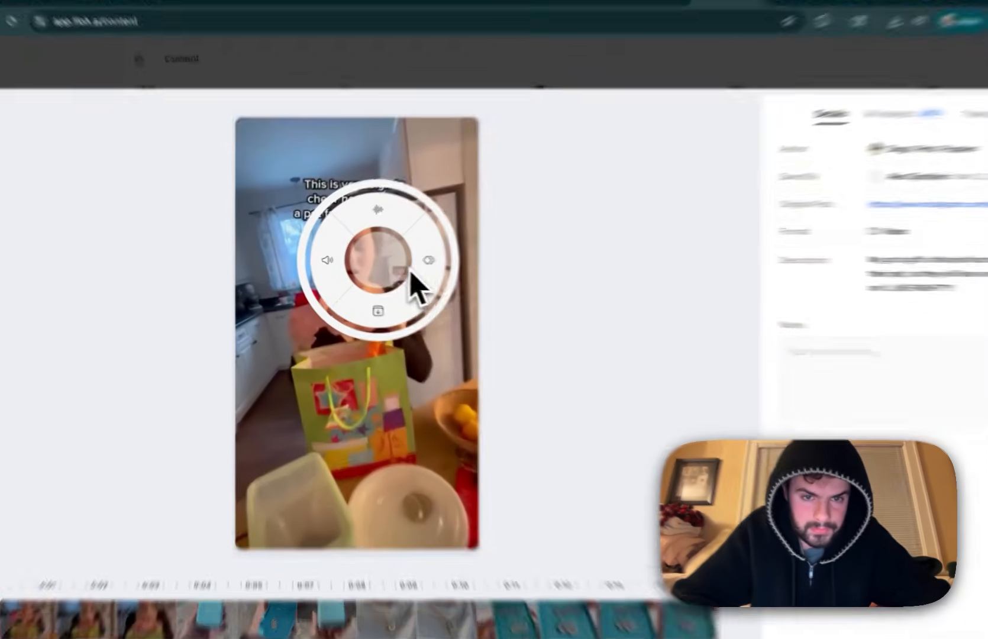
click(412, 275)
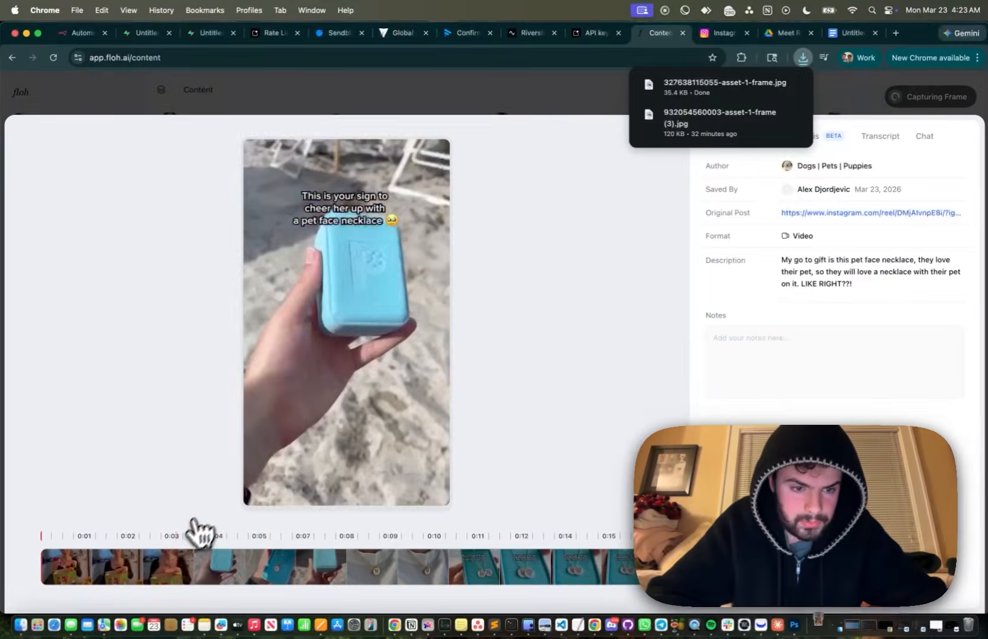
click(162, 570)
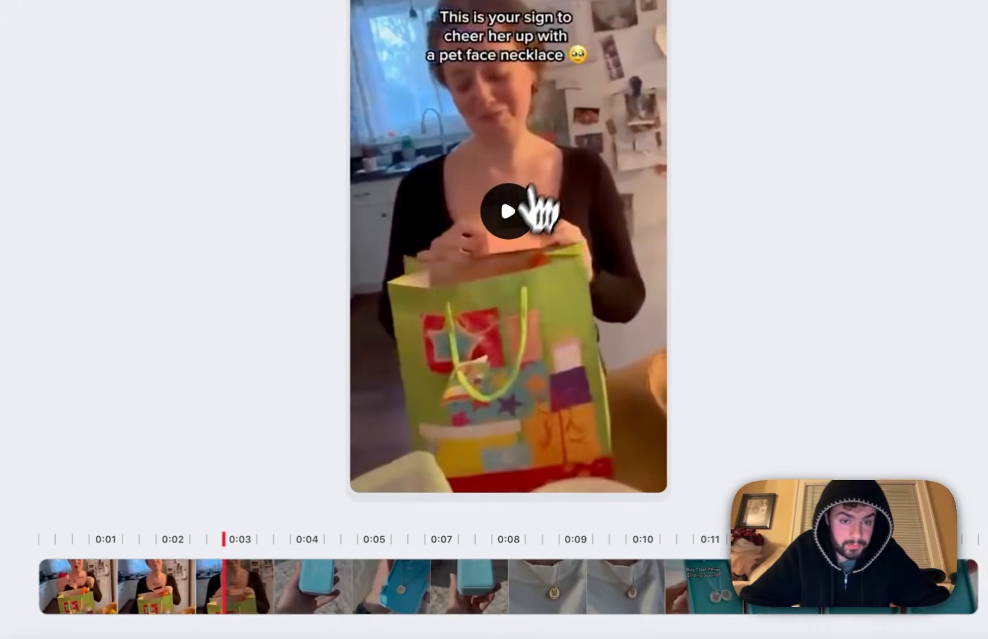
right_click(384, 277)
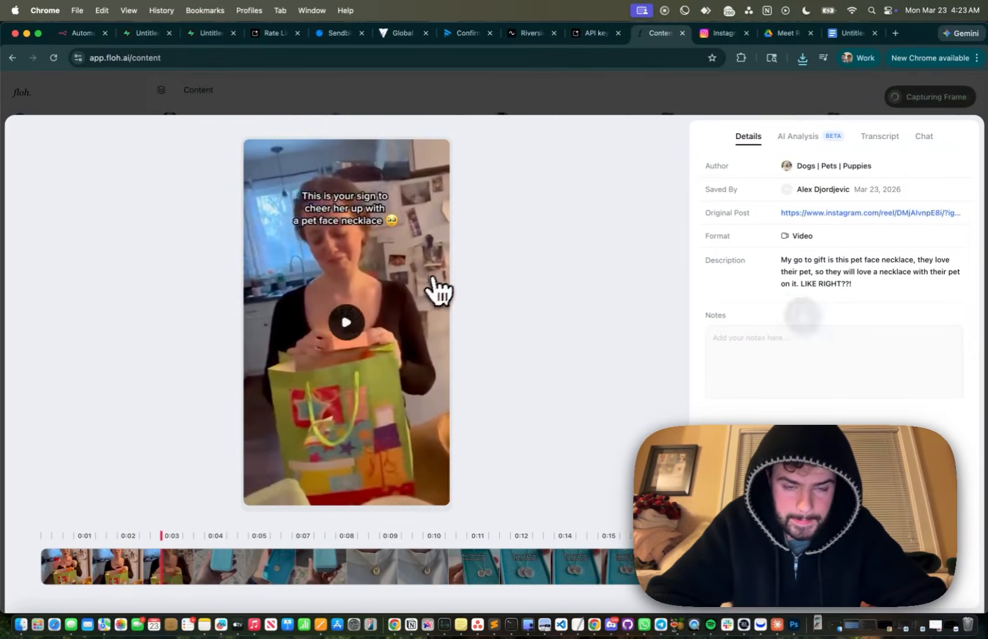
In the Google Docs outline, write "OG Winner had younger girl - emotional reaction" below the highlighted line.
click(851, 33)
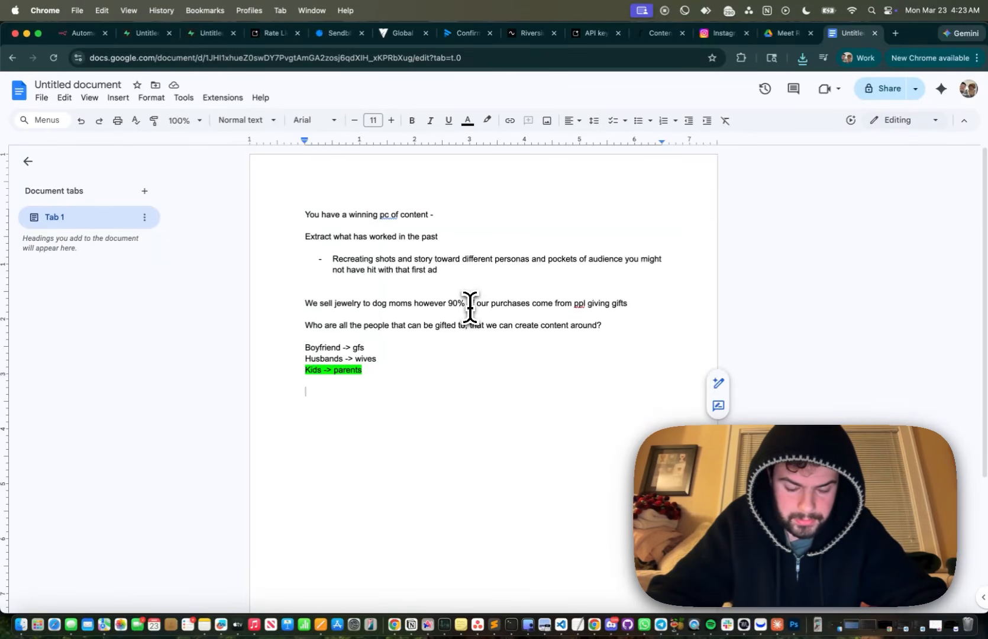
text(OG Winner had younger girl - emotional reaction)
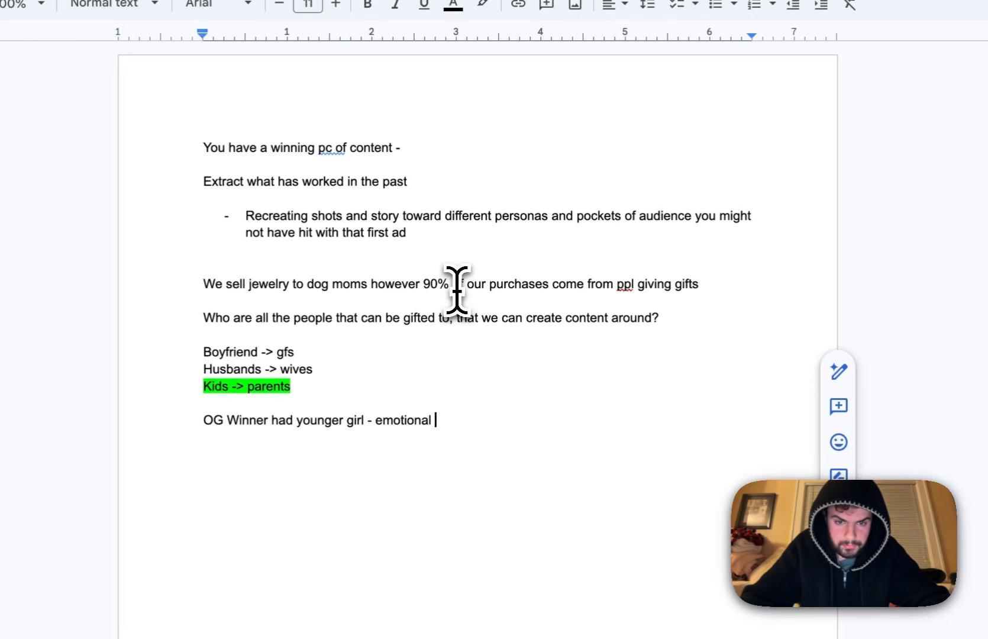
key(Return)
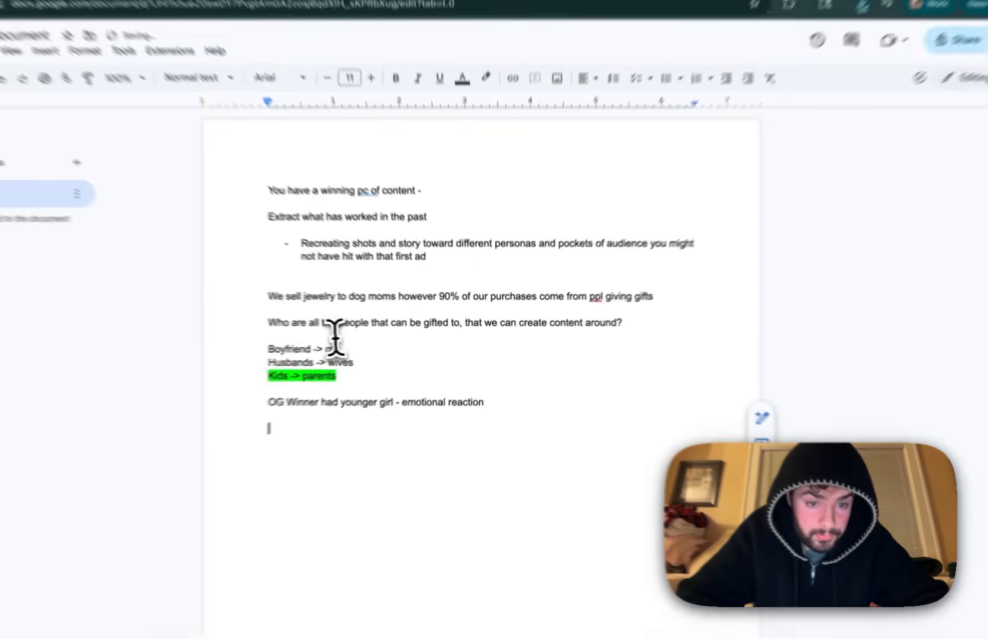
Add the line "Mom that has an emotional reaction" beneath the note about the original winner.
drag(203, 385, 324, 390)
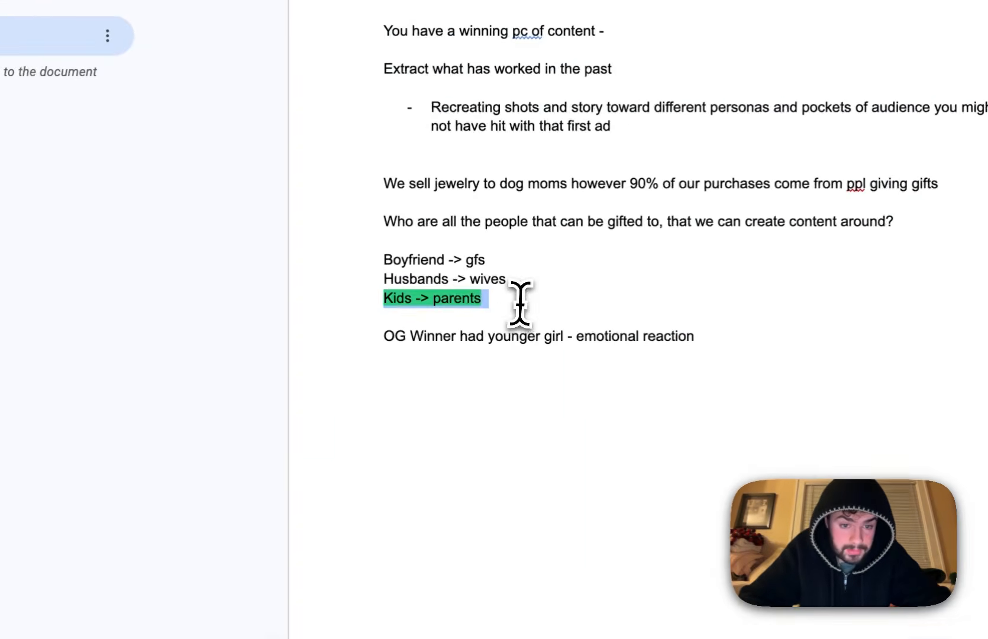
click(455, 375)
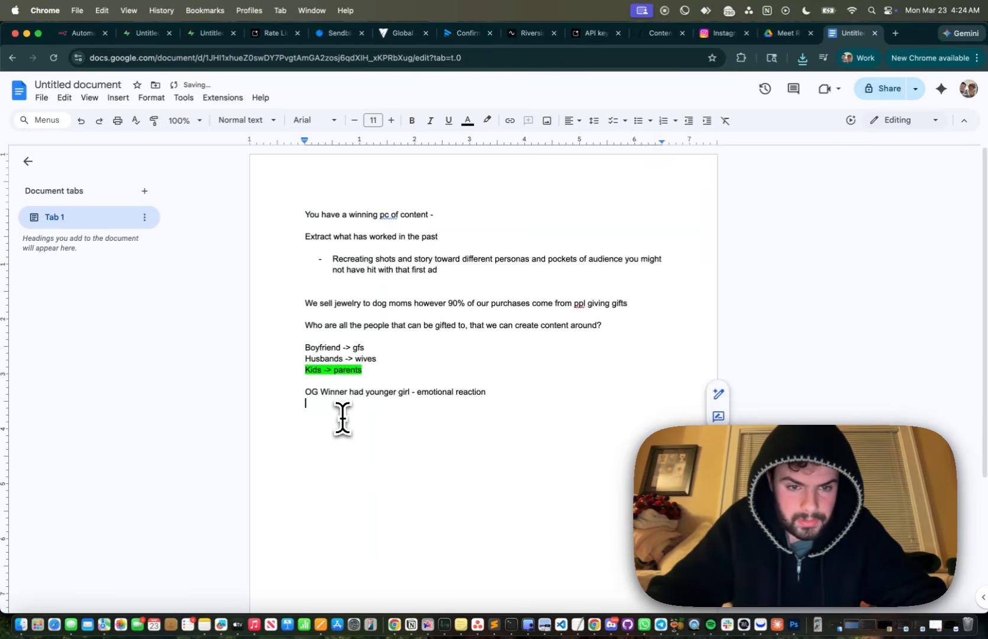
text(Mom that has an emotional reaction)
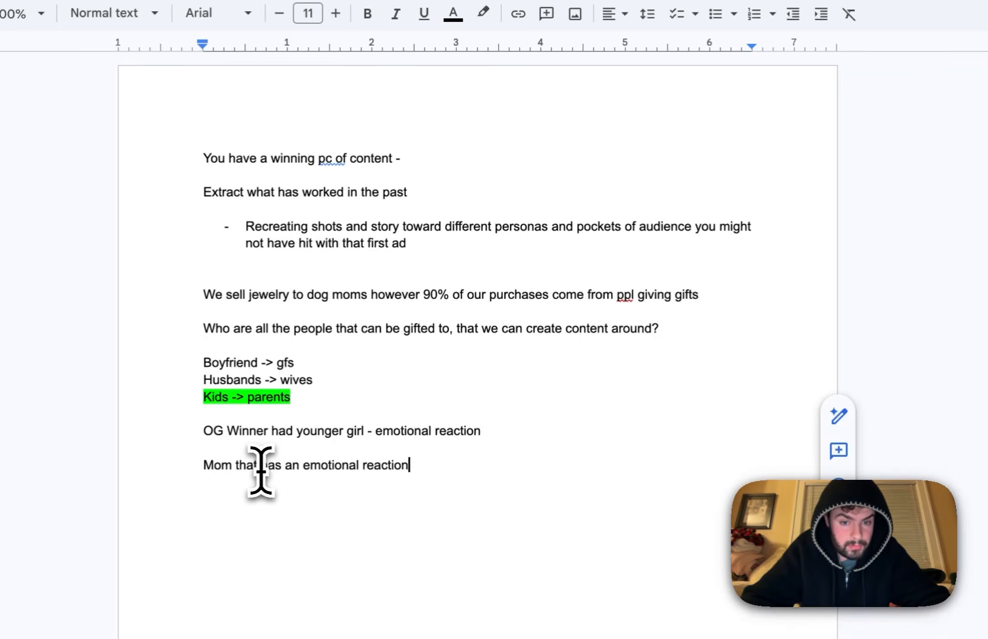
key(Return)
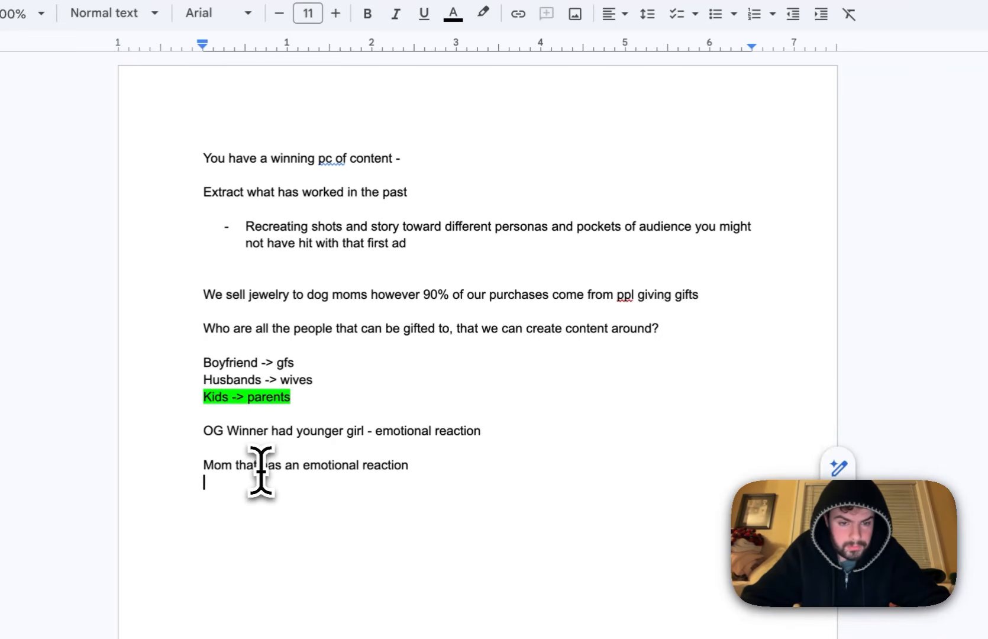
Add the dash bullet "I want to keep the winning variables from the OG one?" with the nested bullet "What might be those be?".
text(- I want to keep the winning variables from the OG one?)
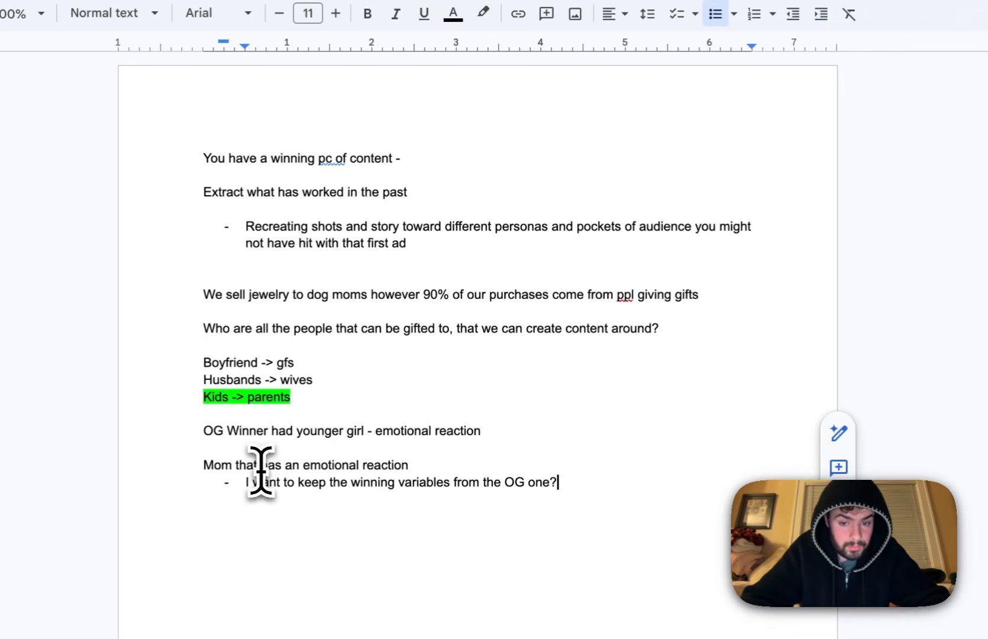
key(Return)
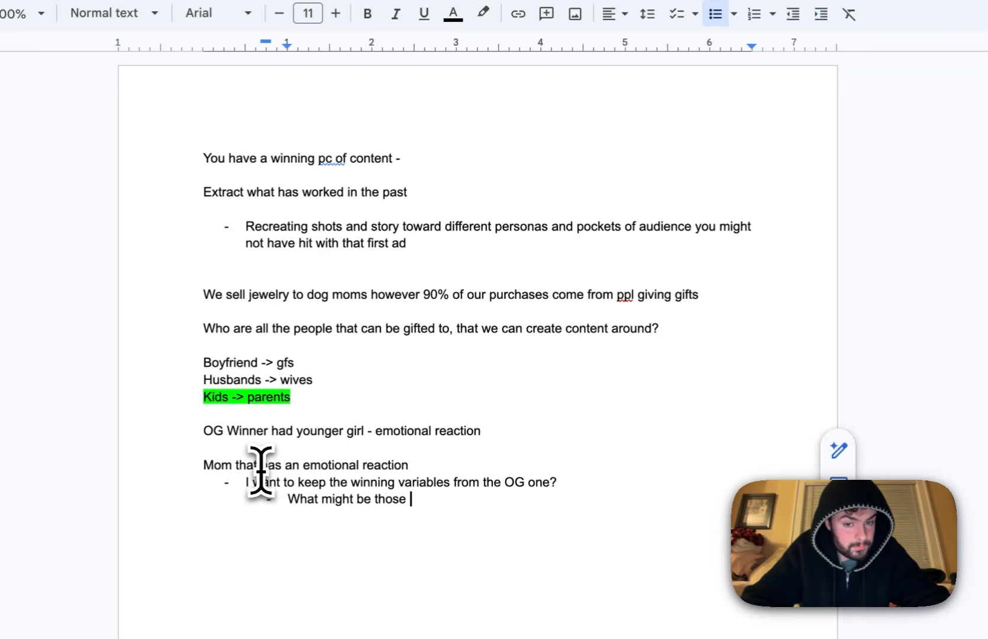
drag(442, 499, 142, 227)
click(482, 405)
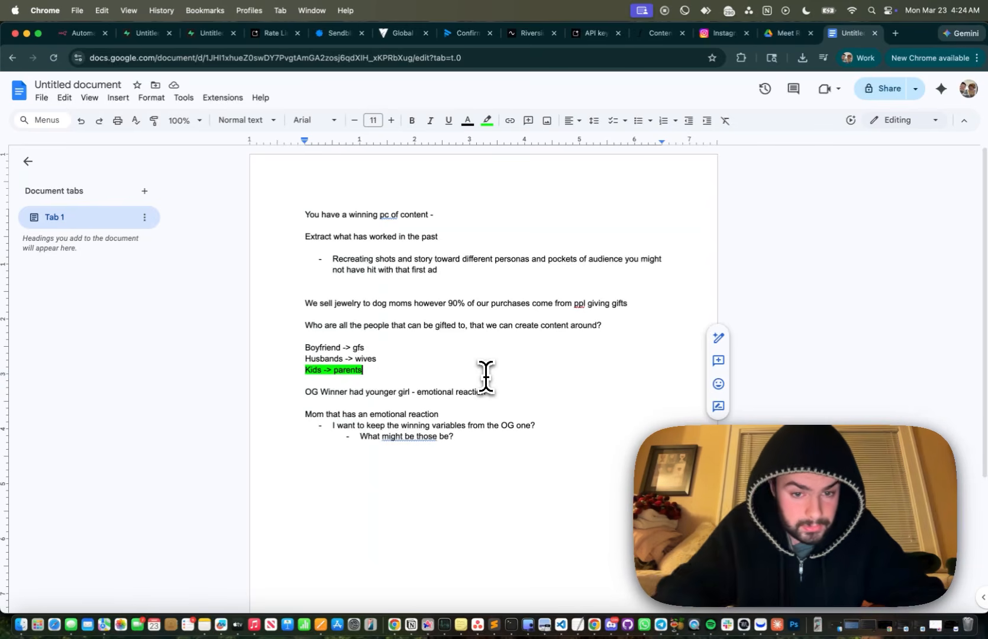
Add "Controversial tattoo" as a bullet nested one level under "What might be those be?".
key(Return)
key(Tab)
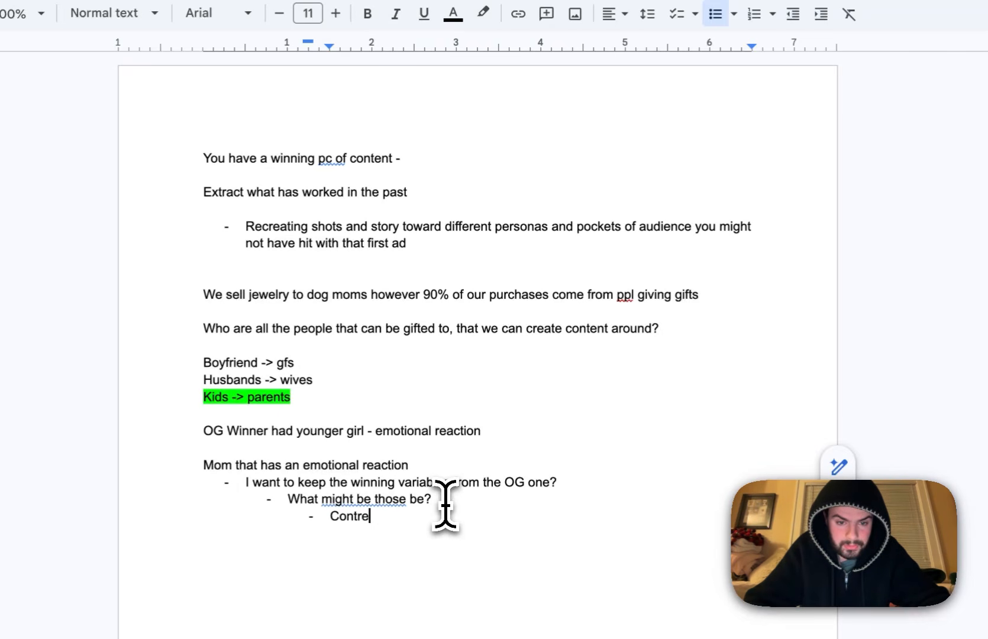
text(Contreversial tattoo)
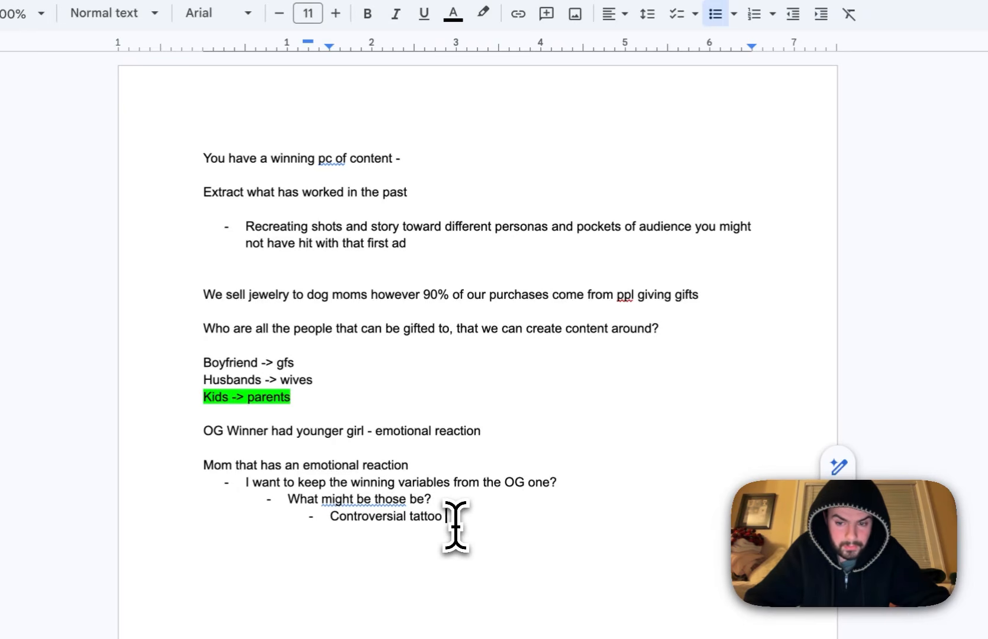
Switch to the reel in floh and move the playhead just before 0:03 to examine the woman's emotional reaction shot.
click(705, 614)
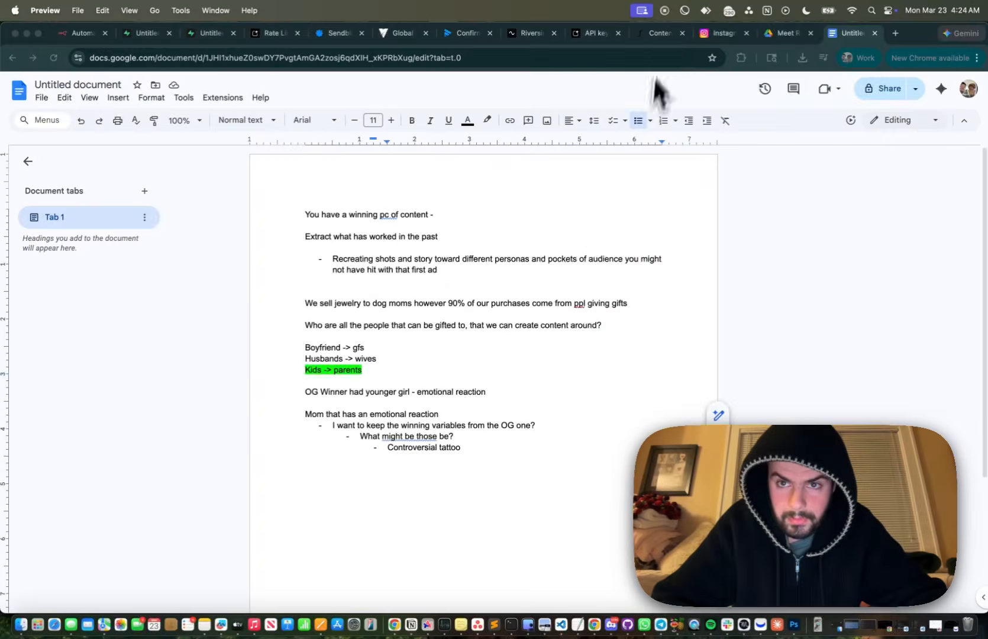
click(663, 35)
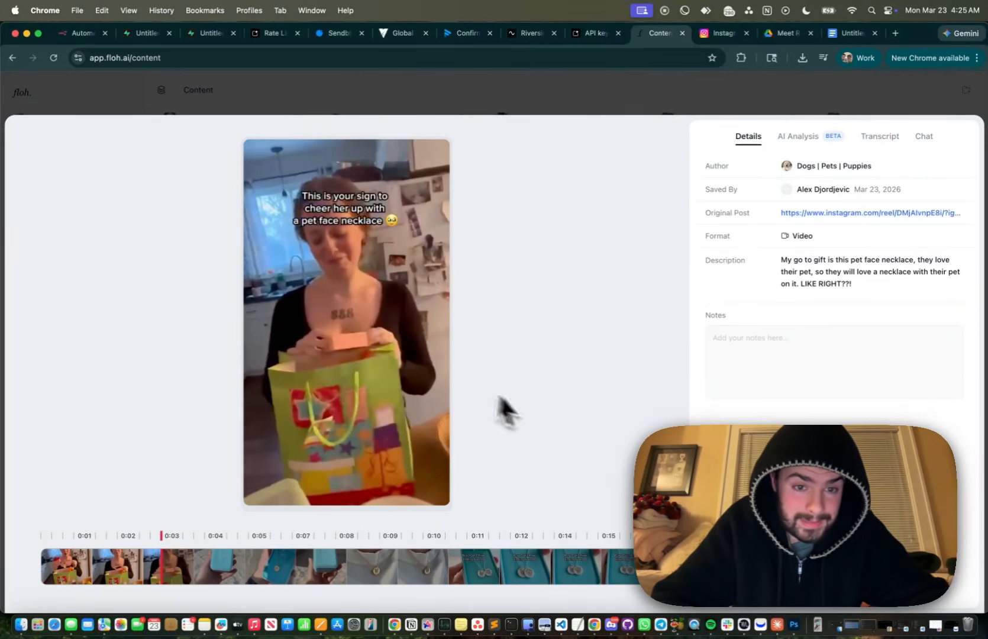
click(156, 570)
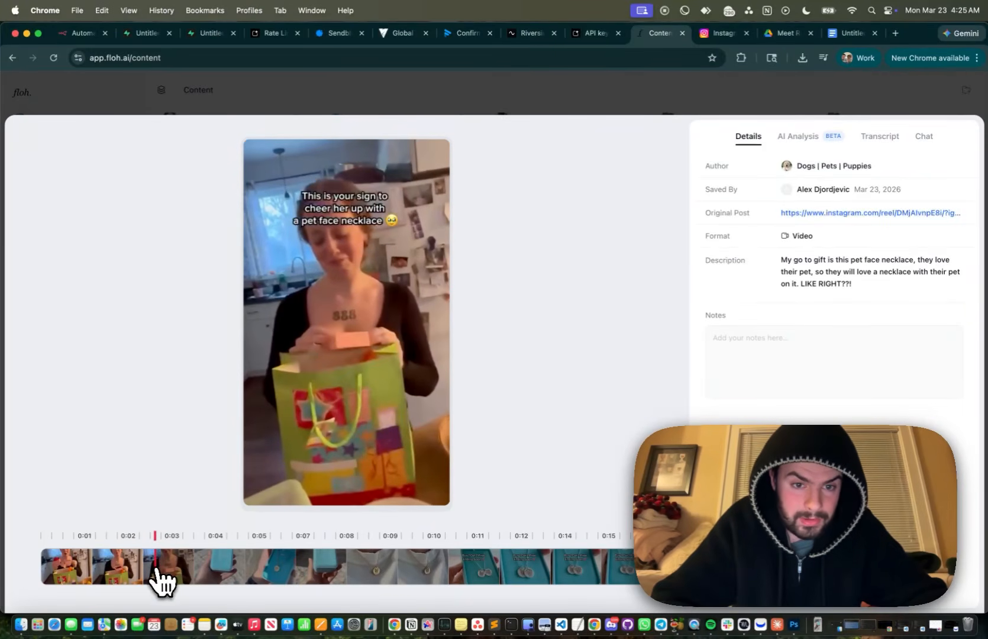
Save the reel's current frame of the woman's emotional reaction as an image.
right_click(318, 359)
click(361, 362)
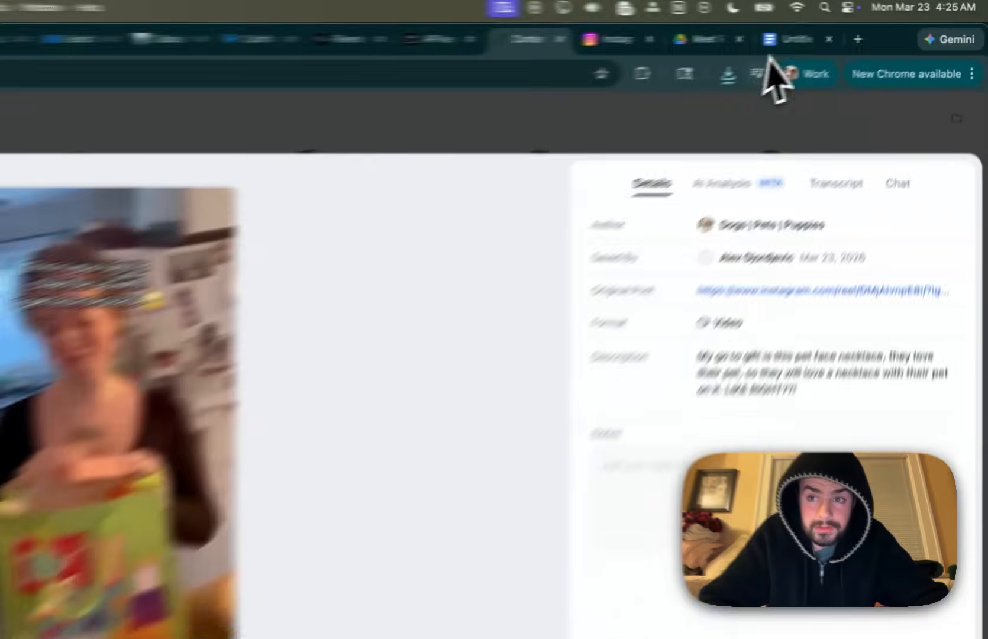
Switch to the Google Docs outline and add the bullets "The emotional reaction" and "Raw iphone shot reaction video" below "Controversial tattoo".
click(775, 39)
text(The emot)
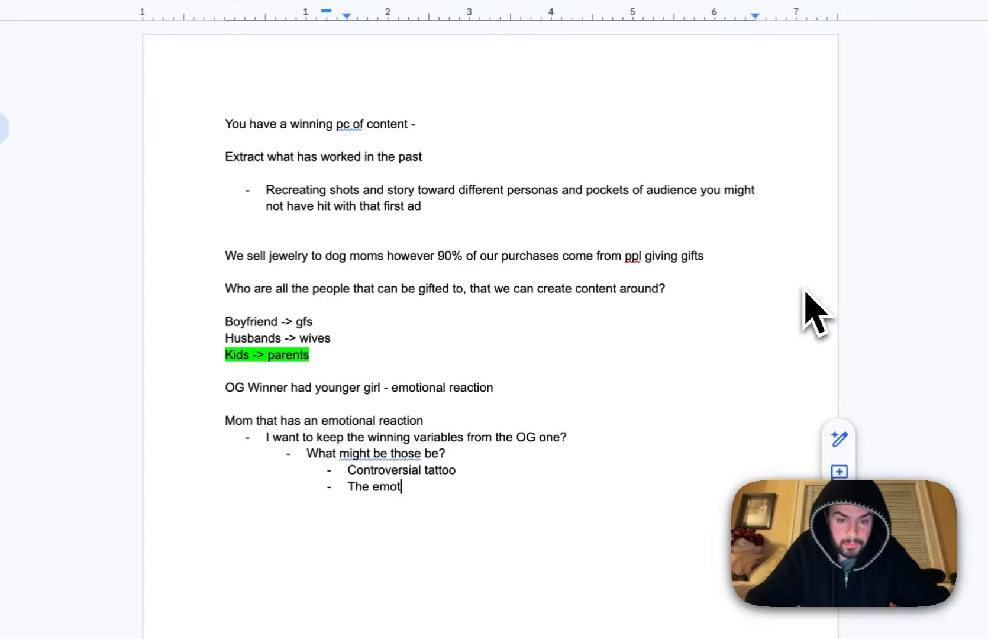
text(ional reaction)
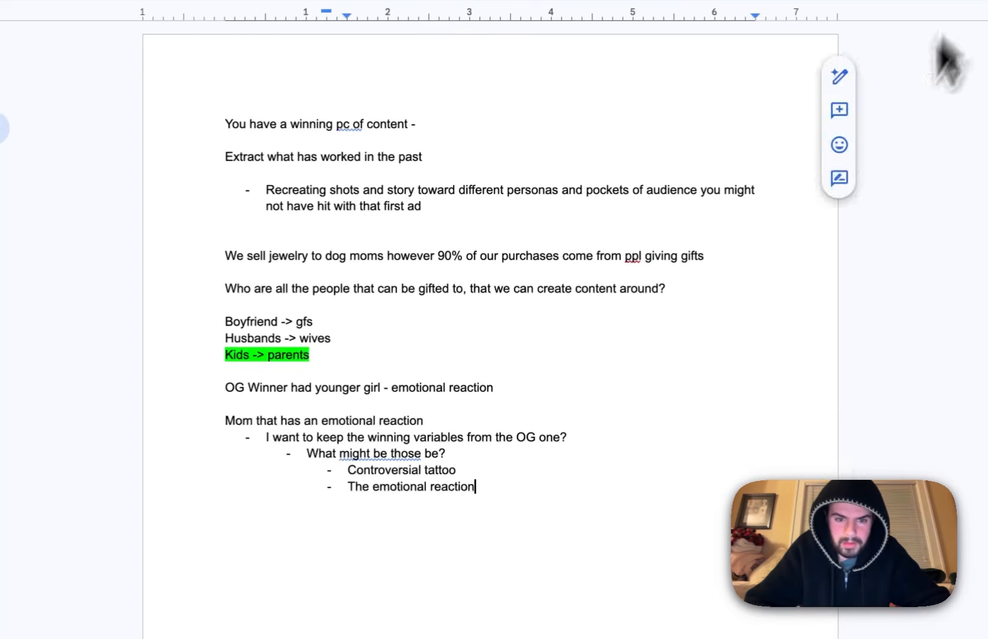
key(Return)
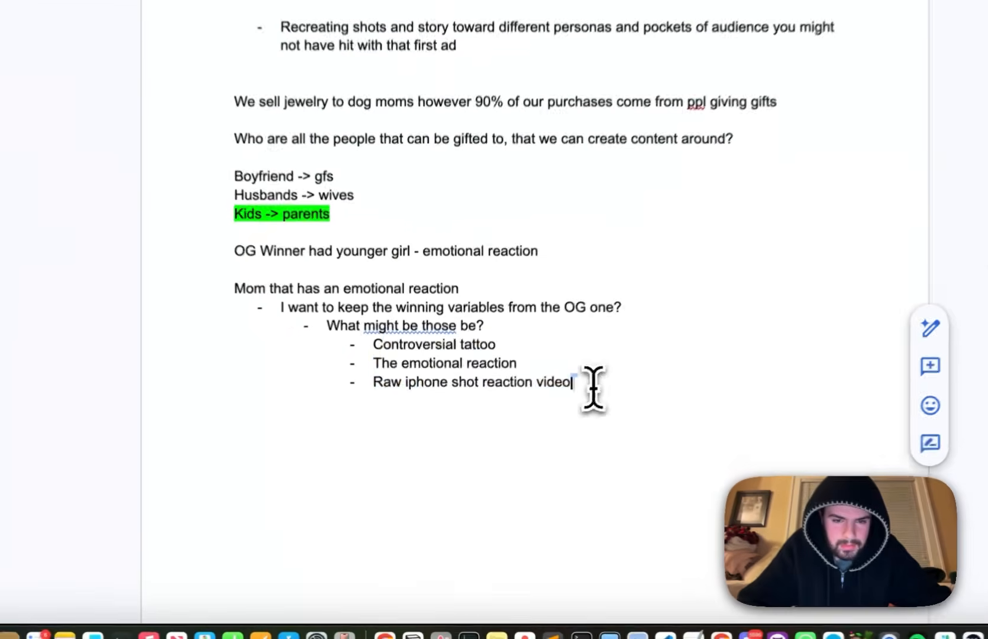
drag(524, 504, 328, 456)
drag(350, 322, 366, 347)
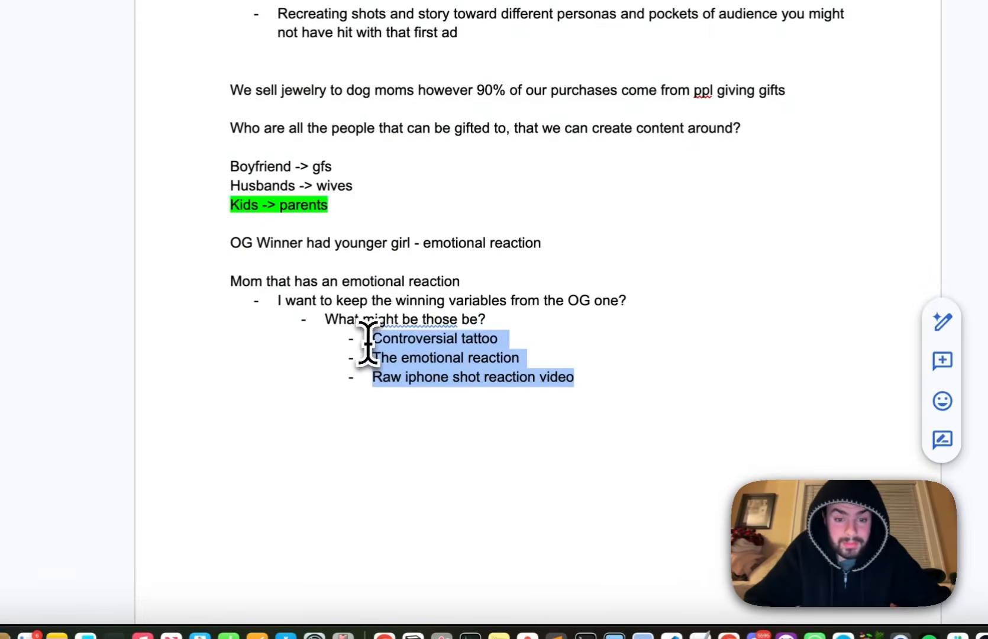
click(613, 384)
Add the bullet "What needs to change?" at the same level as the winning-variables question.
key(Return)
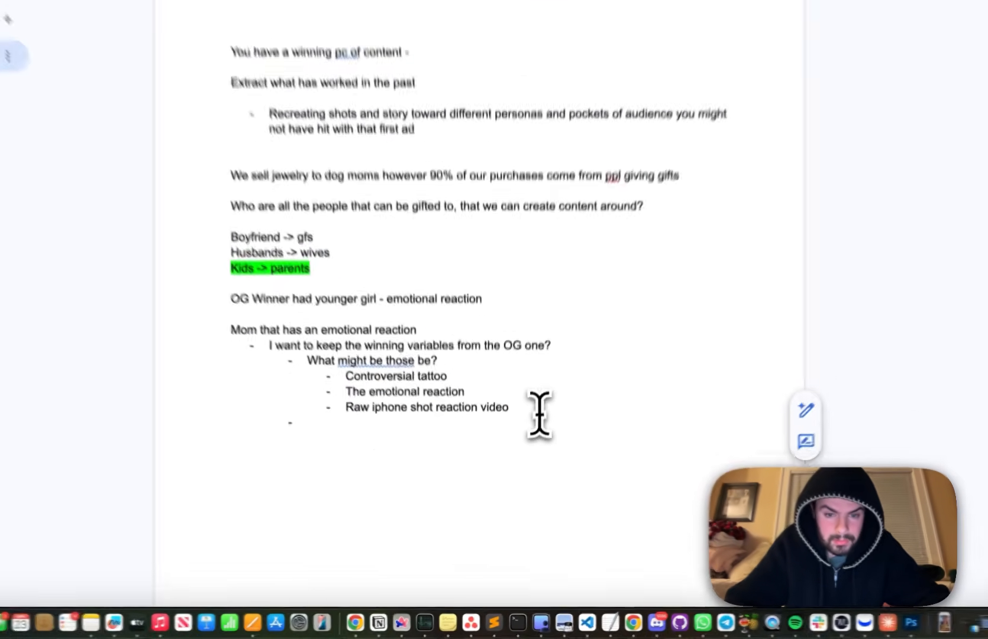
key(shift+Tab)
text(What n)
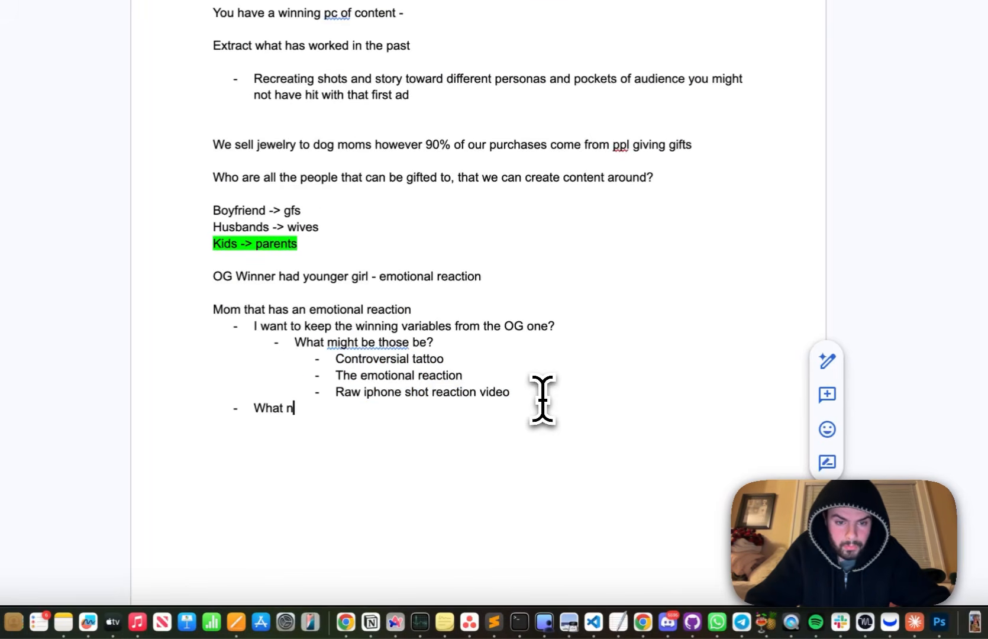
text(eeds to chang)
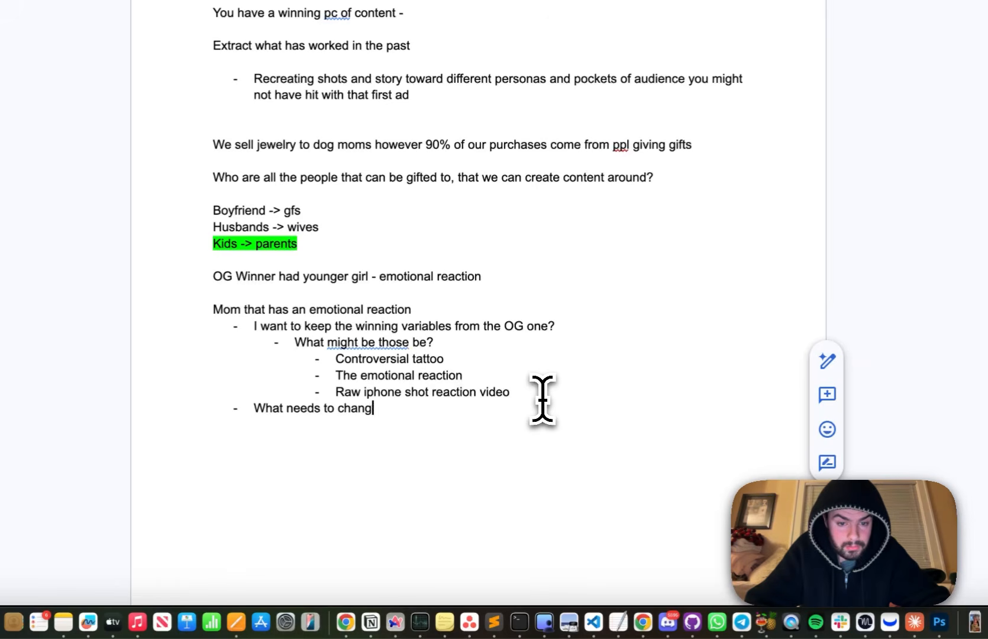
text(e?)
Nest the bullet "Character needs to be older, and look like a mom, maybe kids running around in the back" under "What needs to change?".
key(Return)
text(Cha)
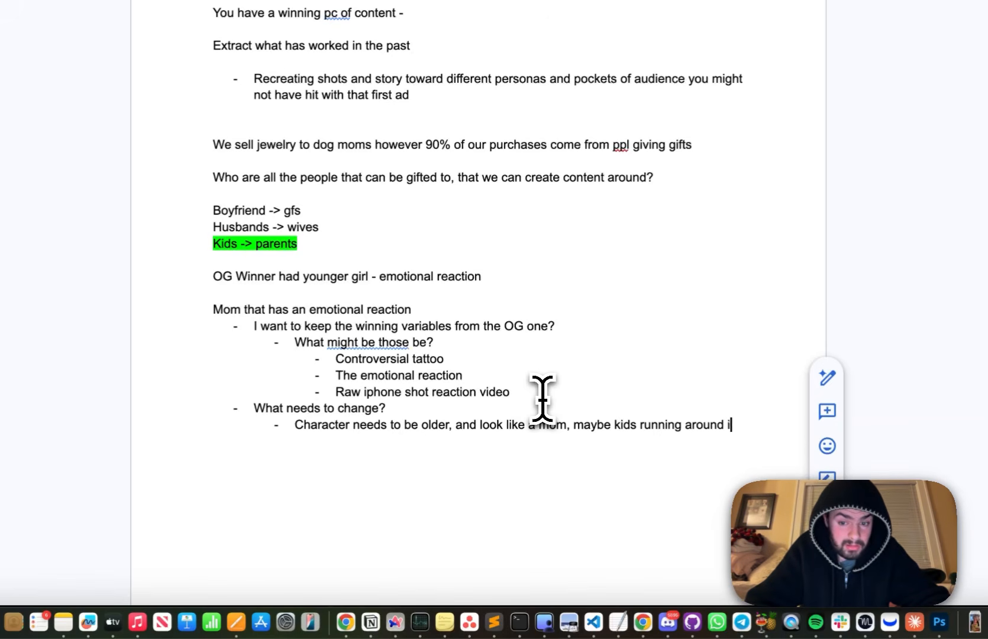
text(n the back)
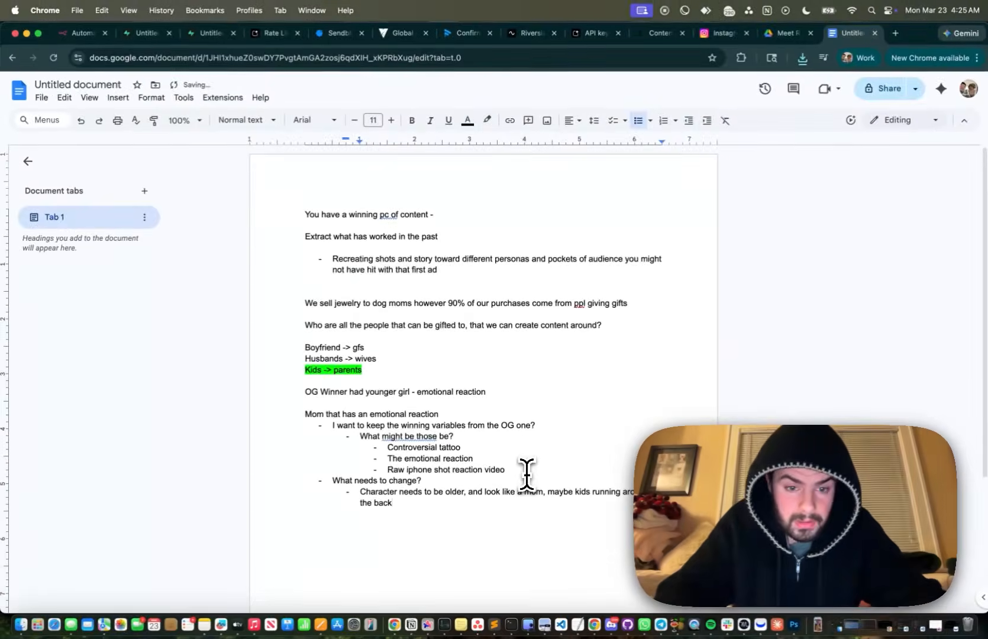
scroll(474, 326, down, 1)
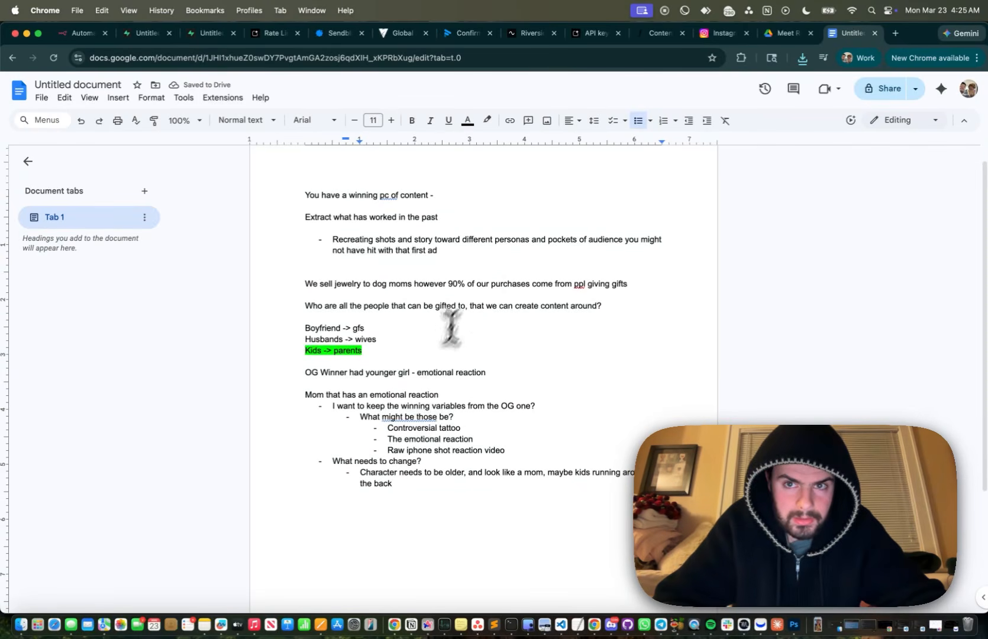
Switch to the Freepik space and place the two downloaded reel frame images on its canvas.
key(ctrl+Up)
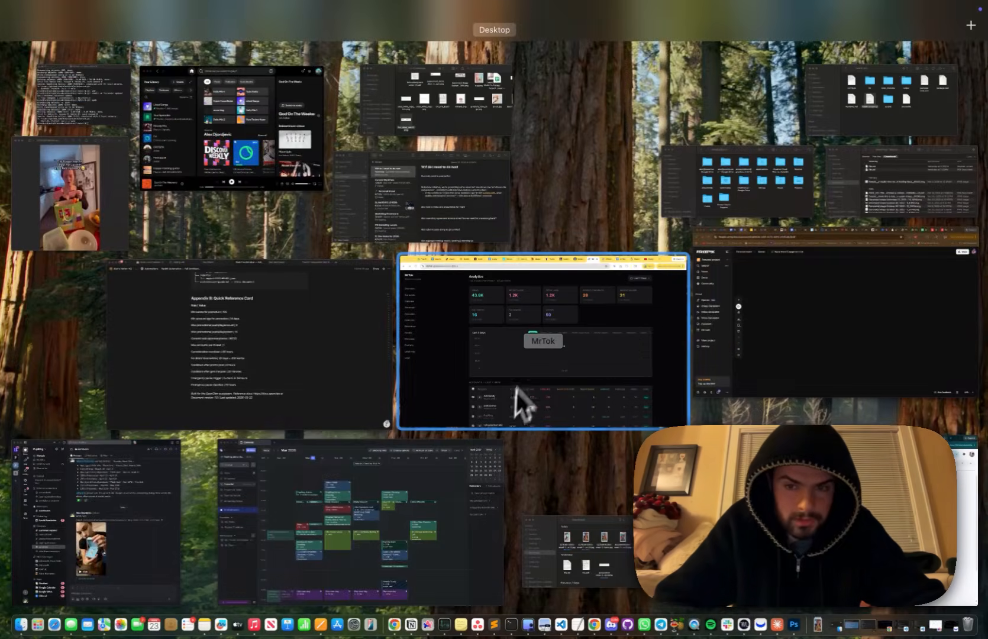
click(741, 338)
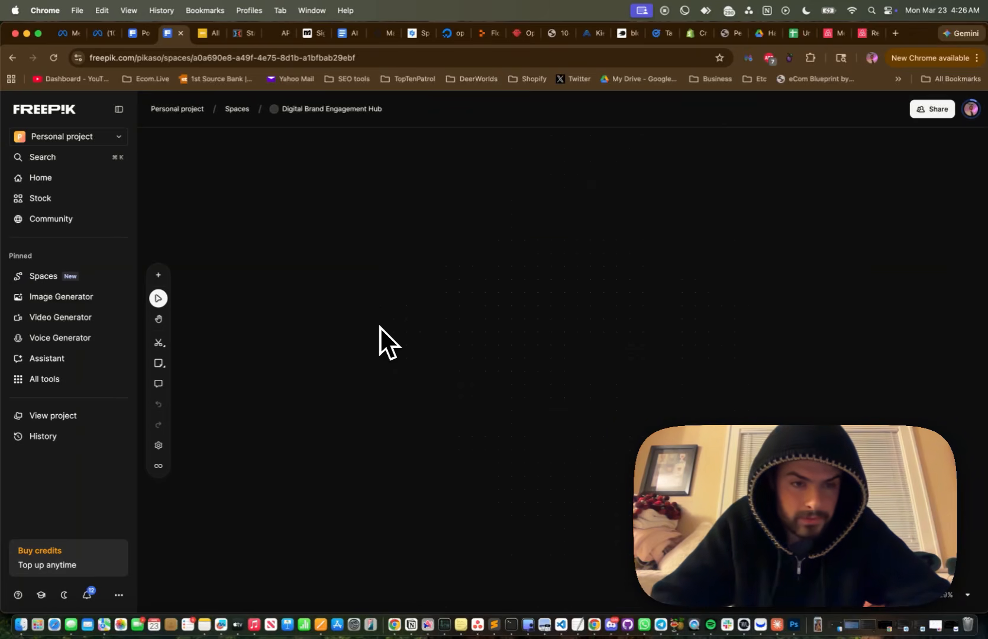
click(818, 625)
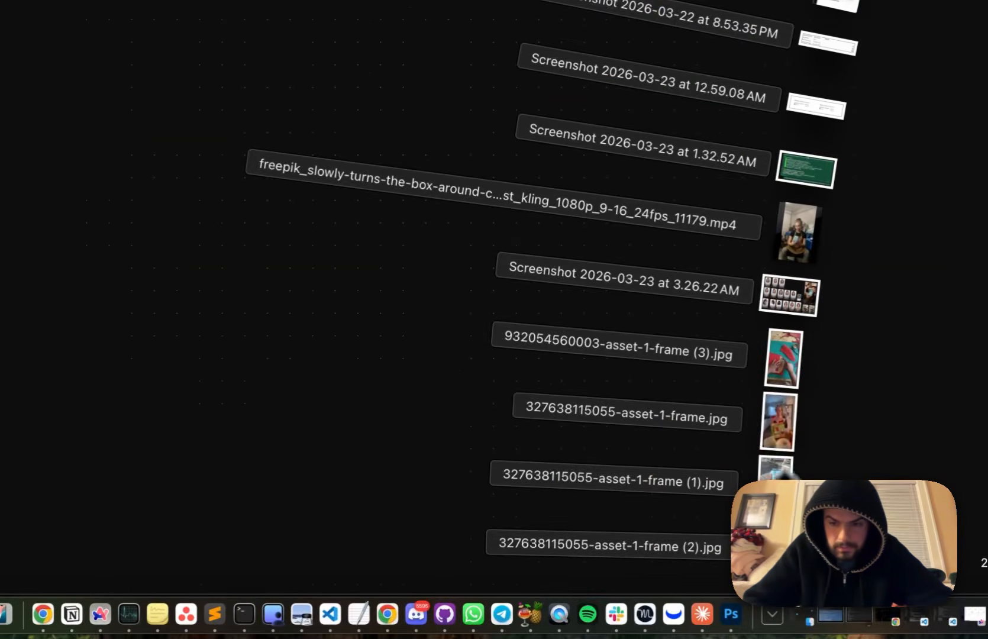
drag(782, 399, 186, 199)
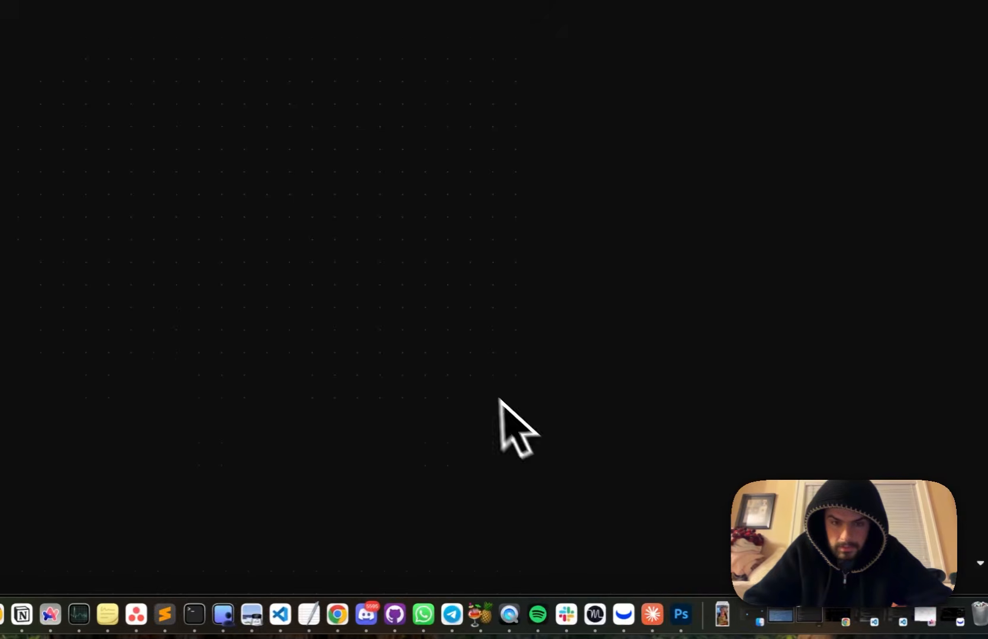
click(727, 623)
drag(732, 547, 429, 365)
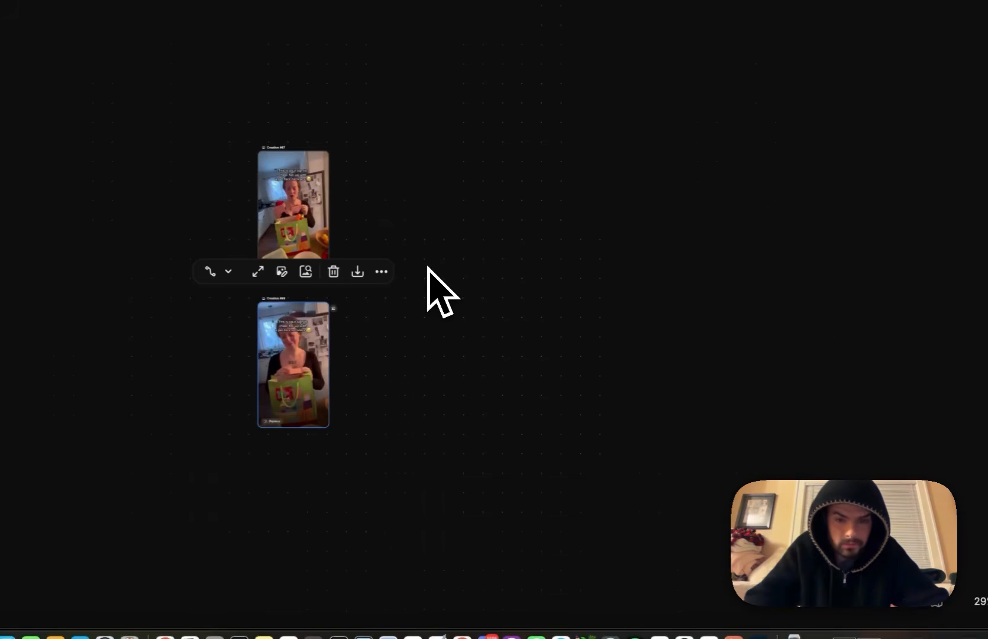
Switch back to the reel in floh and open its chat.
key(ctrl+Up)
click(682, 259)
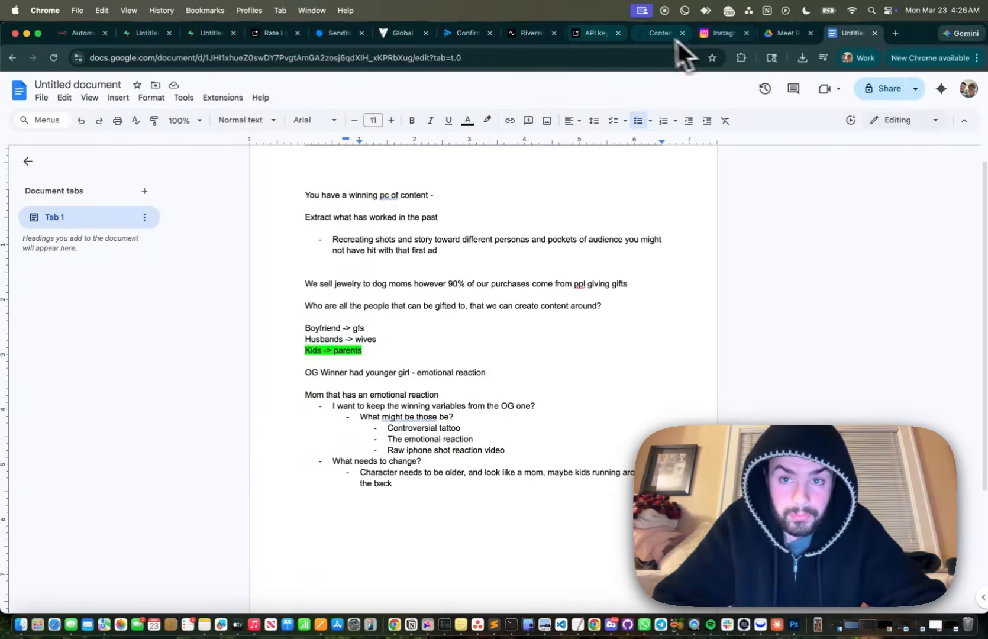
click(651, 34)
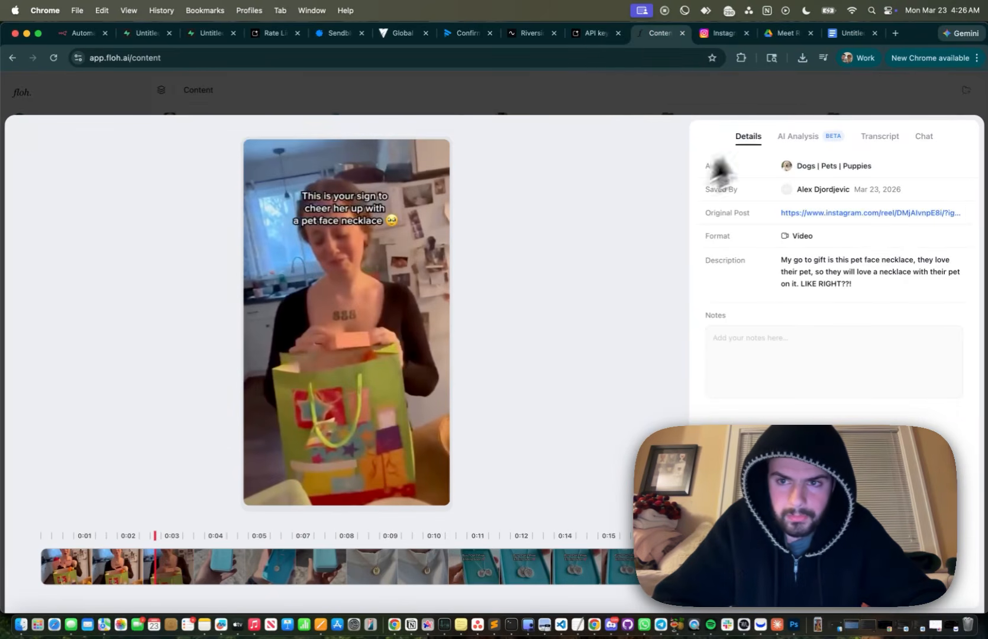
click(919, 136)
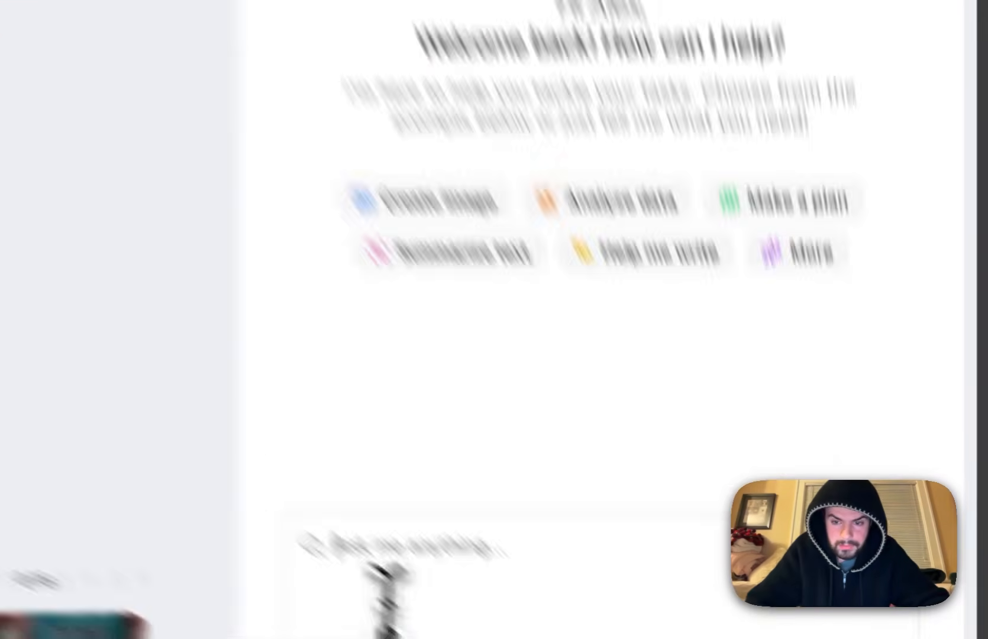
Ask the chat to extract the movement from the girl's reaction hook shot as detailed .json, with exact hand motion and camera zoom.
click(230, 457)
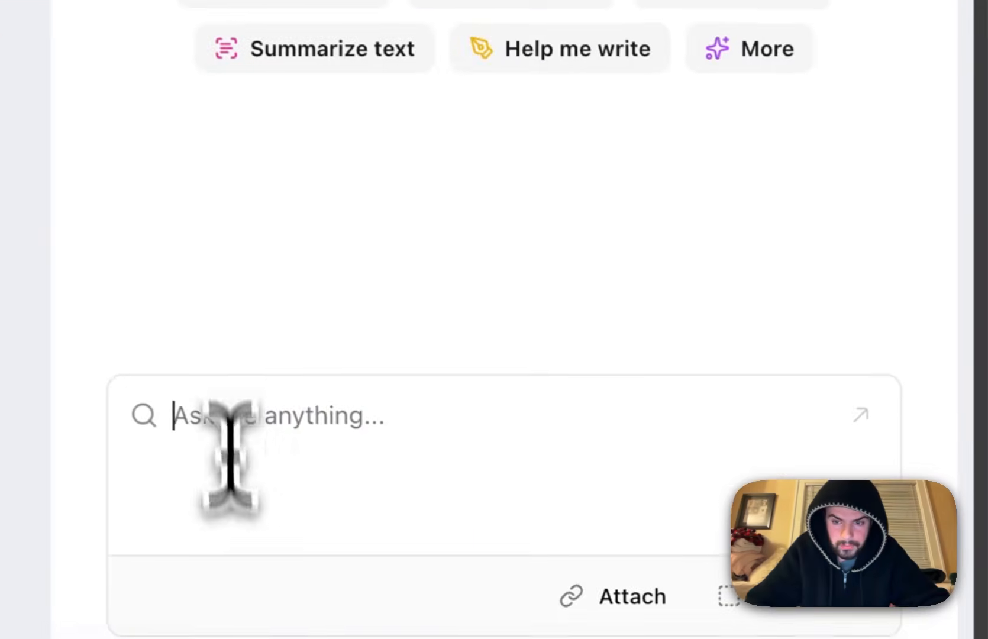
text(extract the movement from the hook)
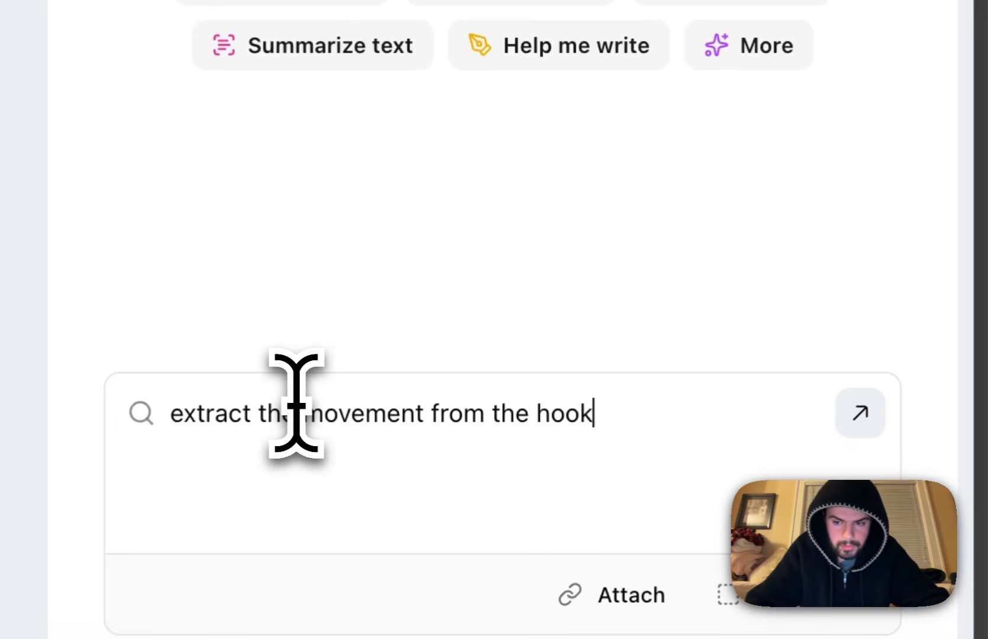
text( shot of the girl reacting in detail .json with the exact motion of her hand, the zoom of the cam)
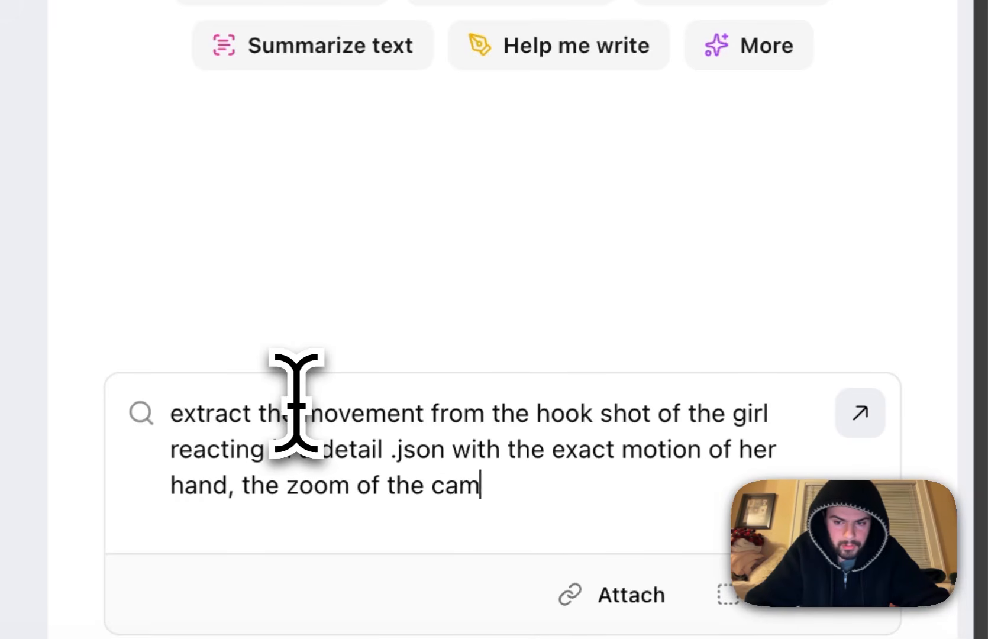
text(g)
key(Return)
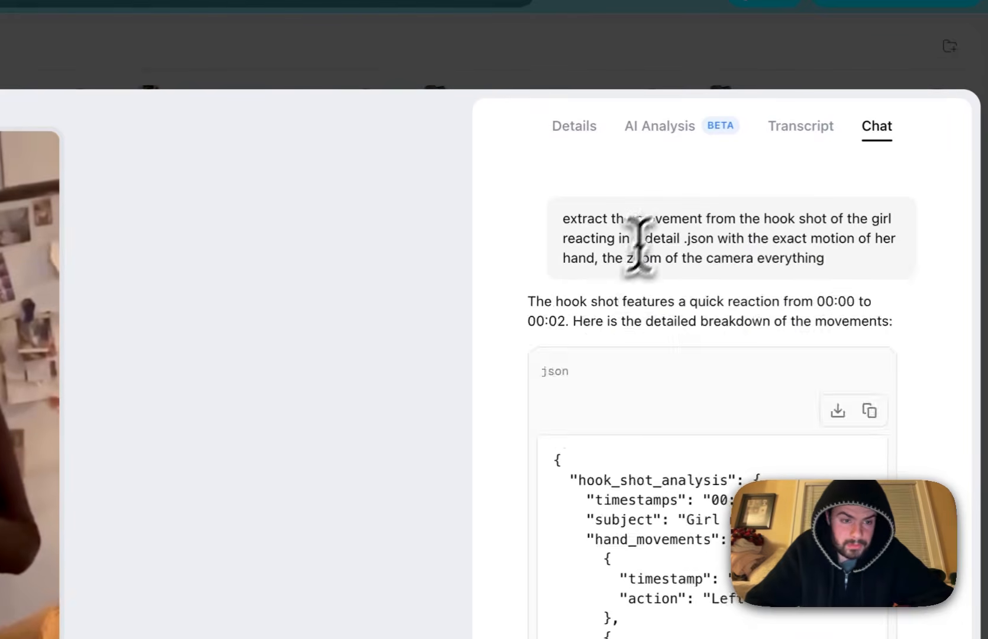
Copy the JSON movement breakdown into a new text node in the Freepik space, placed beside the two frame images.
scroll(801, 250, down, 8)
scroll(801, 251, up, 2)
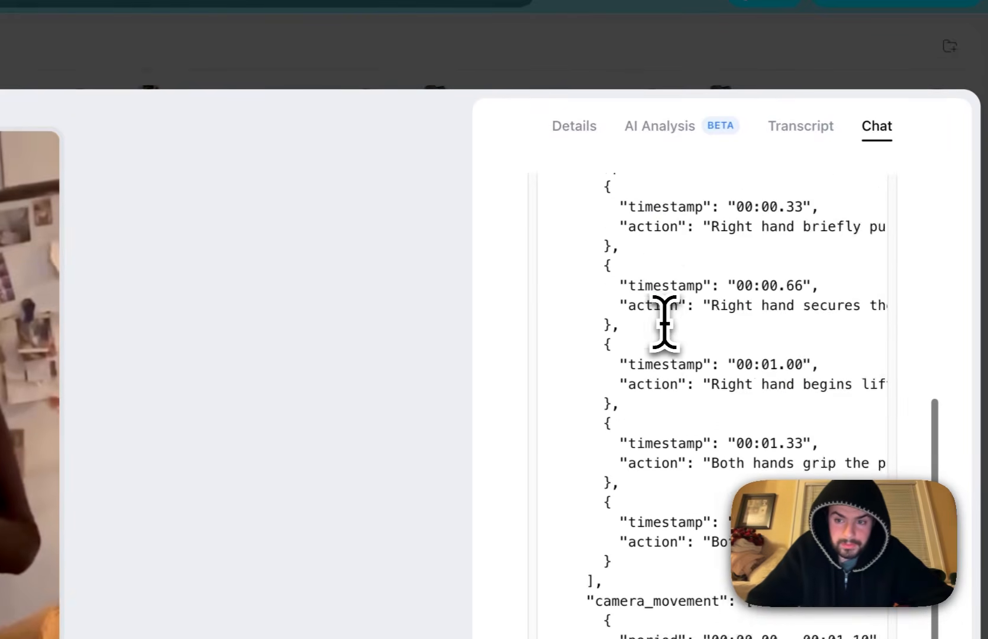
scroll(664, 324, up, 8)
scroll(799, 521, down, 10)
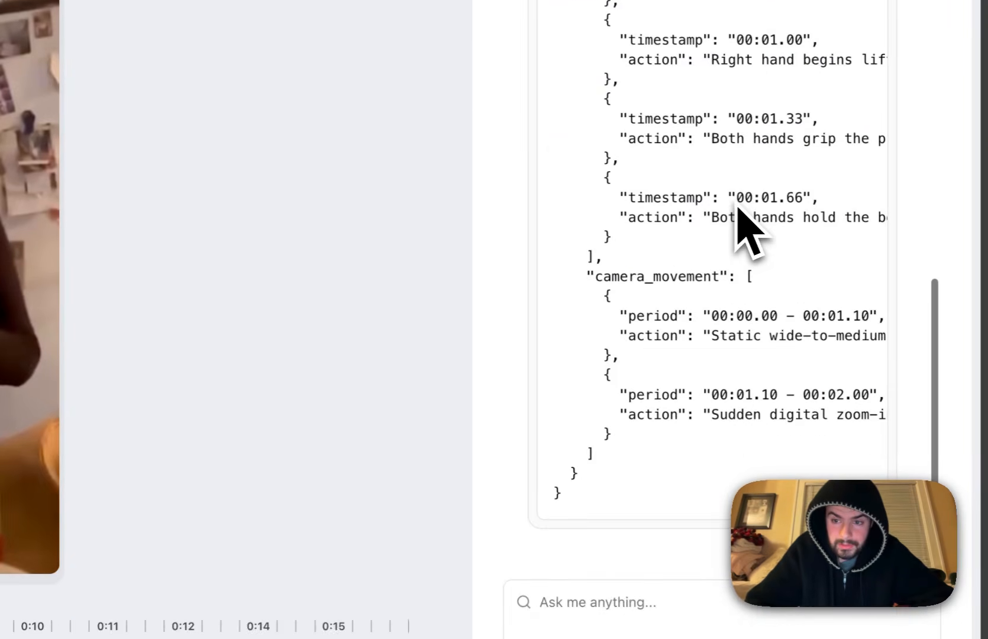
scroll(734, 331, up, 10)
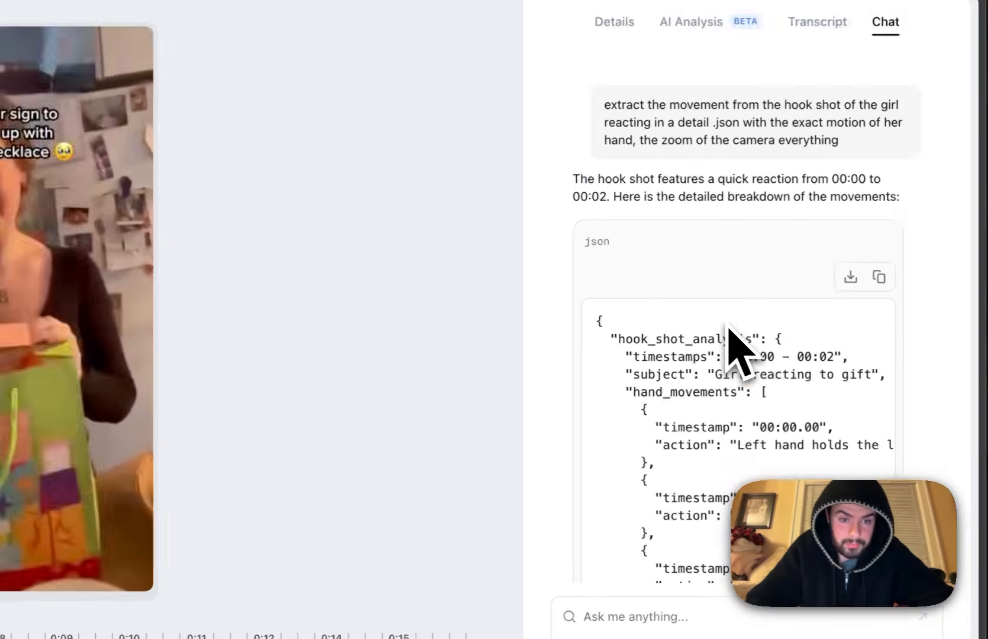
key(ctrl+Up)
click(640, 280)
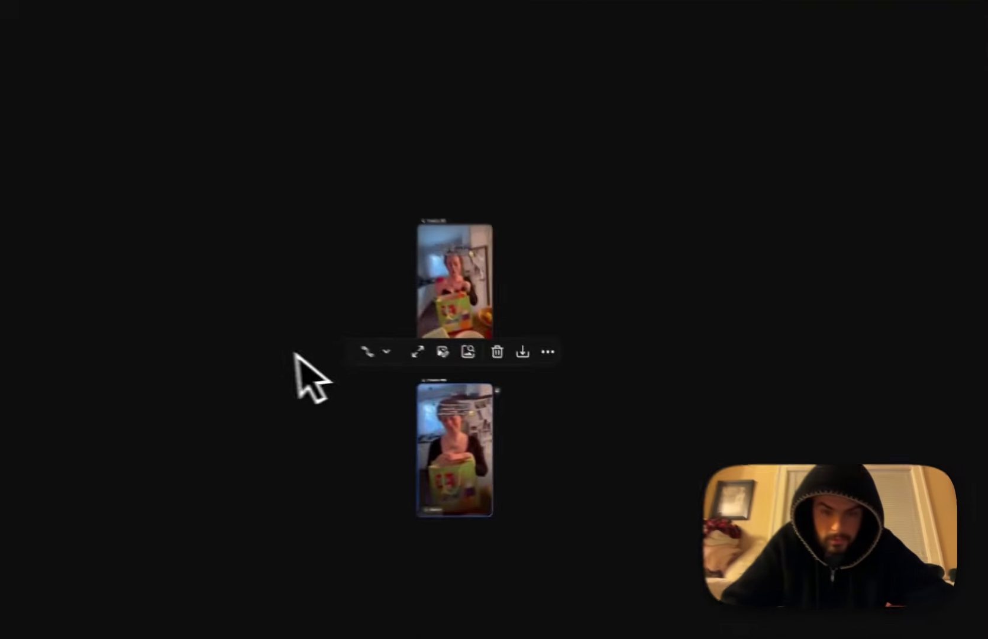
double_click(361, 367)
click(397, 379)
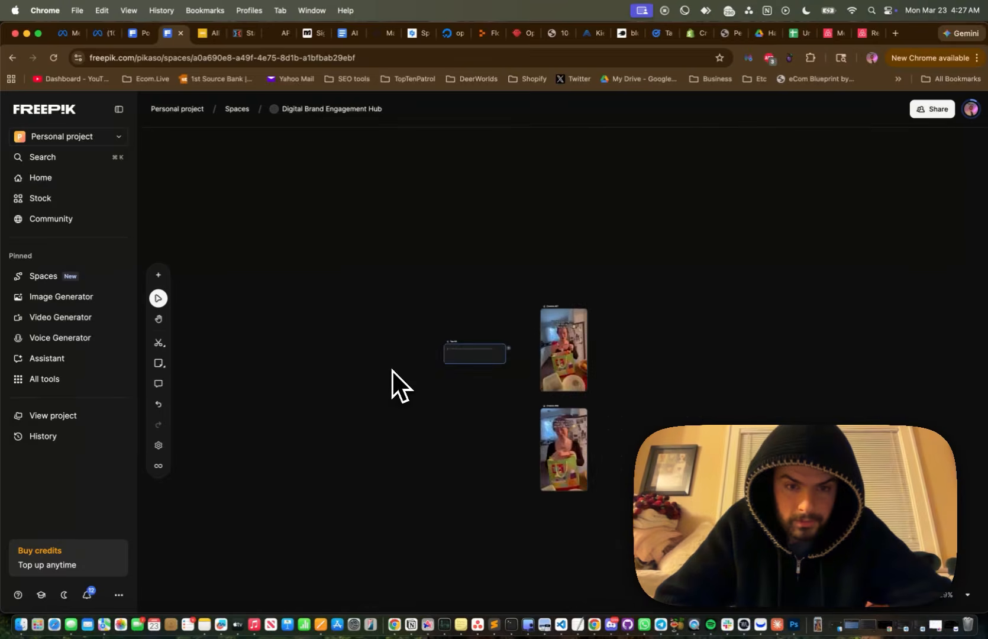
click(474, 352)
key(super+v)
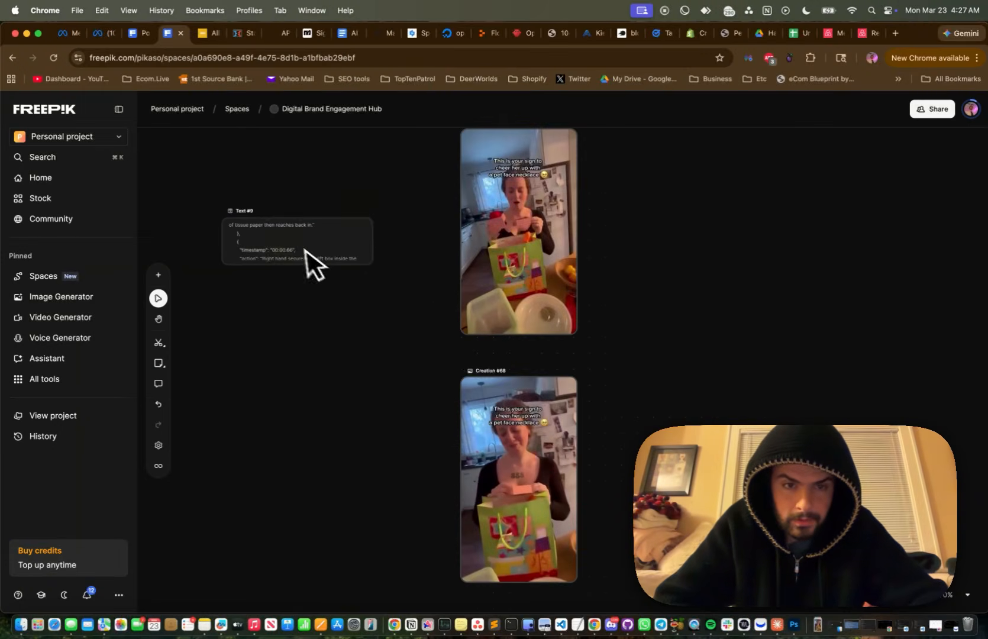
drag(307, 251, 300, 336)
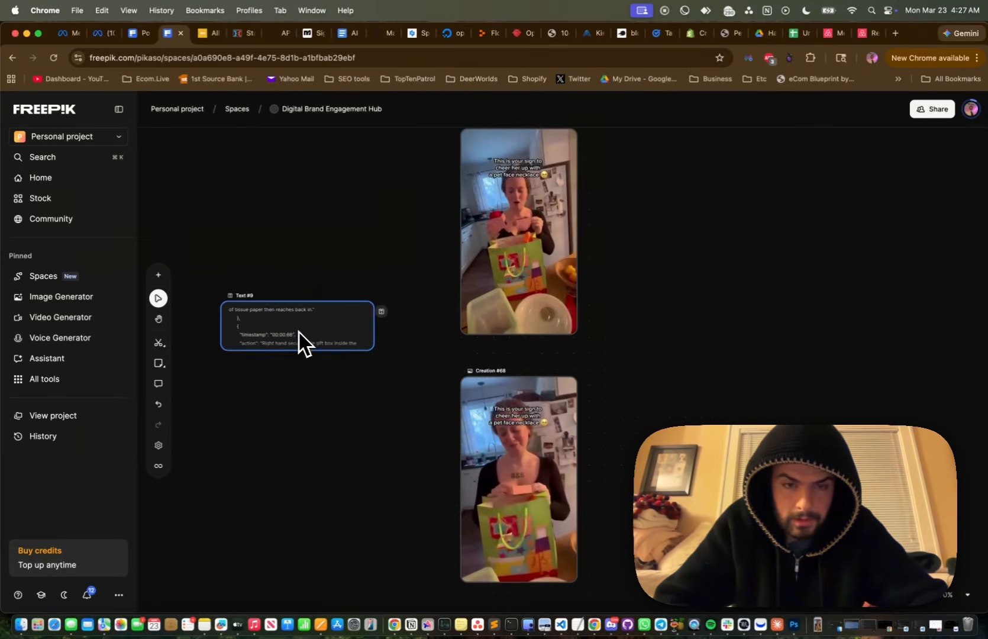
Add an image generator connected to the upper reel frame, the one with the girl's open-mouthed reaction.
scroll(298, 331, right, 3)
click(406, 388)
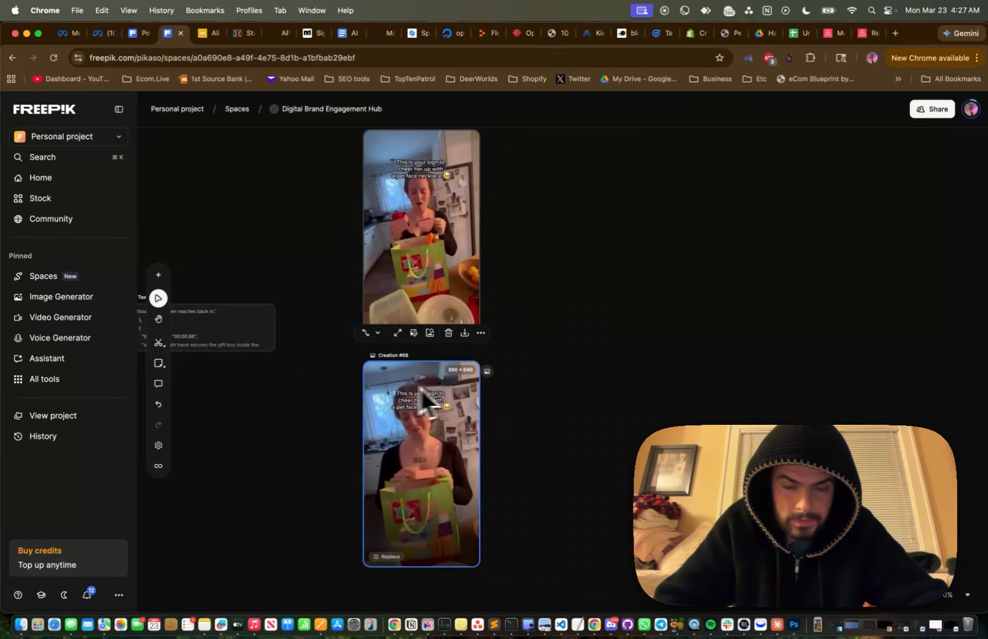
scroll(450, 387, right, 2)
scroll(470, 379, up, 1)
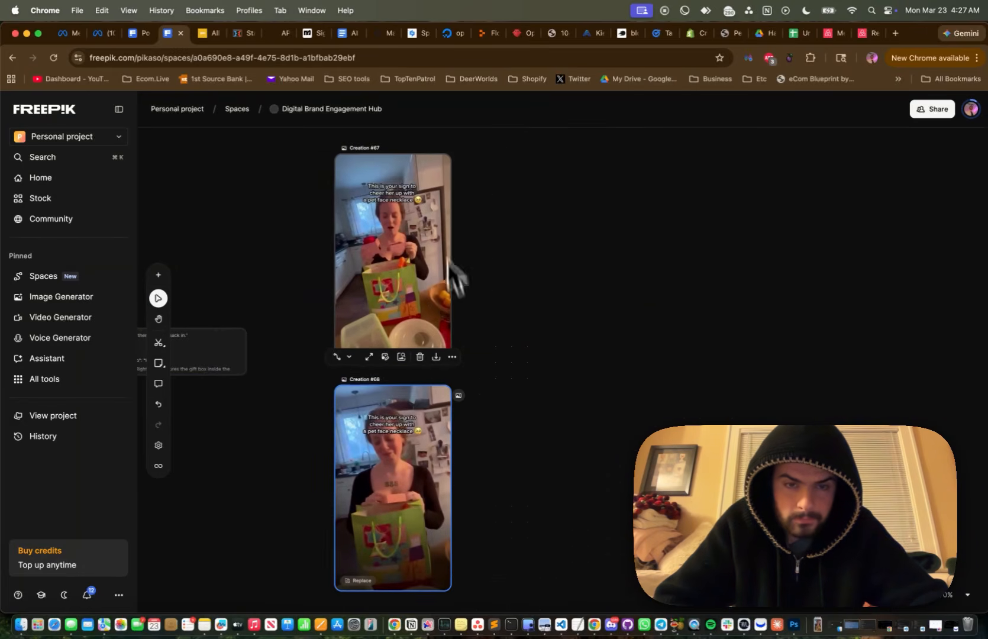
click(436, 187)
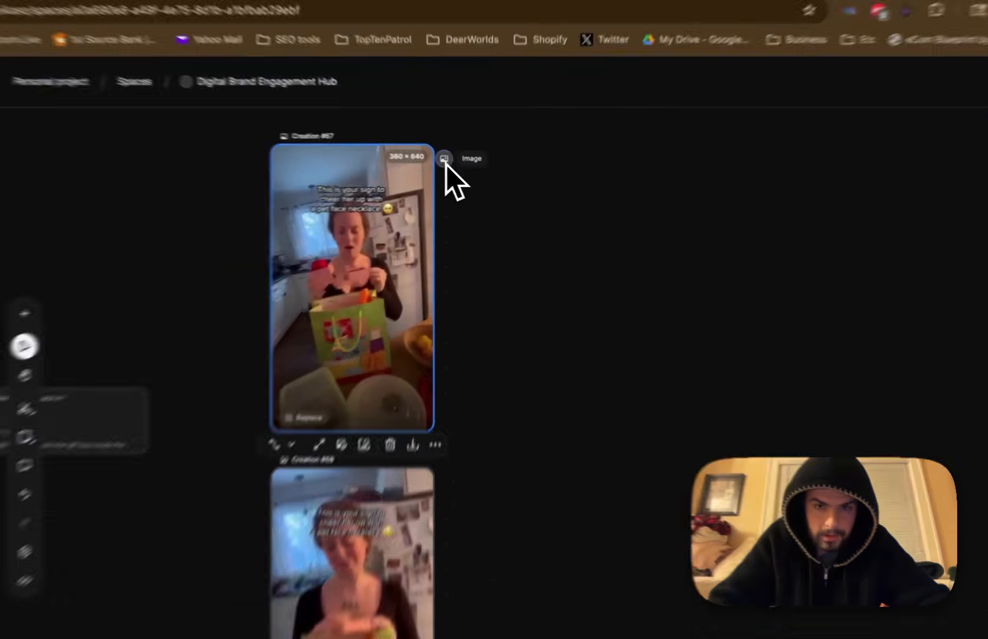
drag(445, 161, 528, 290)
click(621, 373)
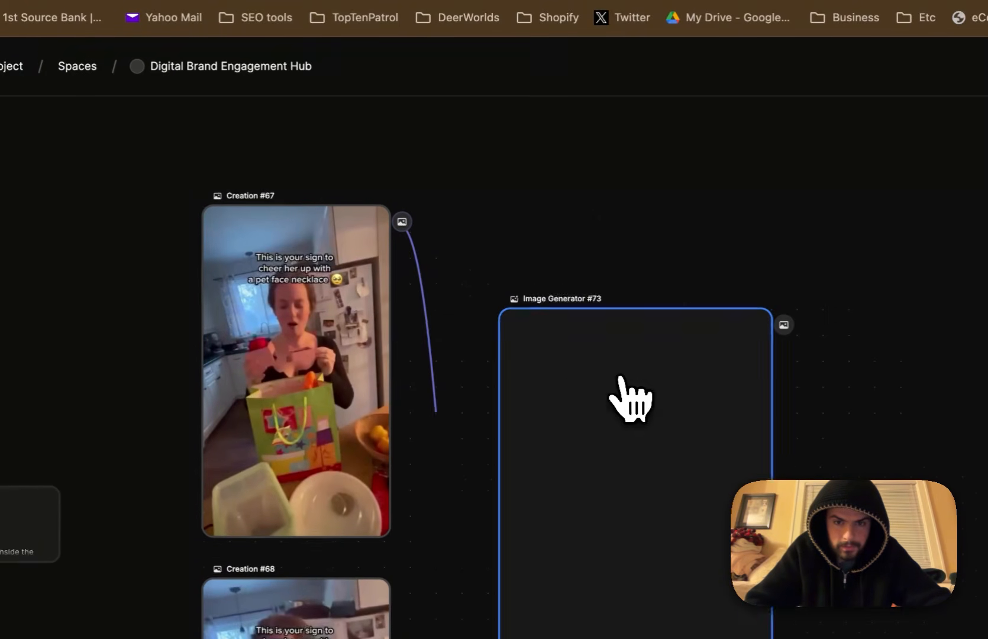
Reposition the new generator, check its model choice, and run it with the prompt "remove the text".
drag(535, 355, 535, 157)
click(605, 612)
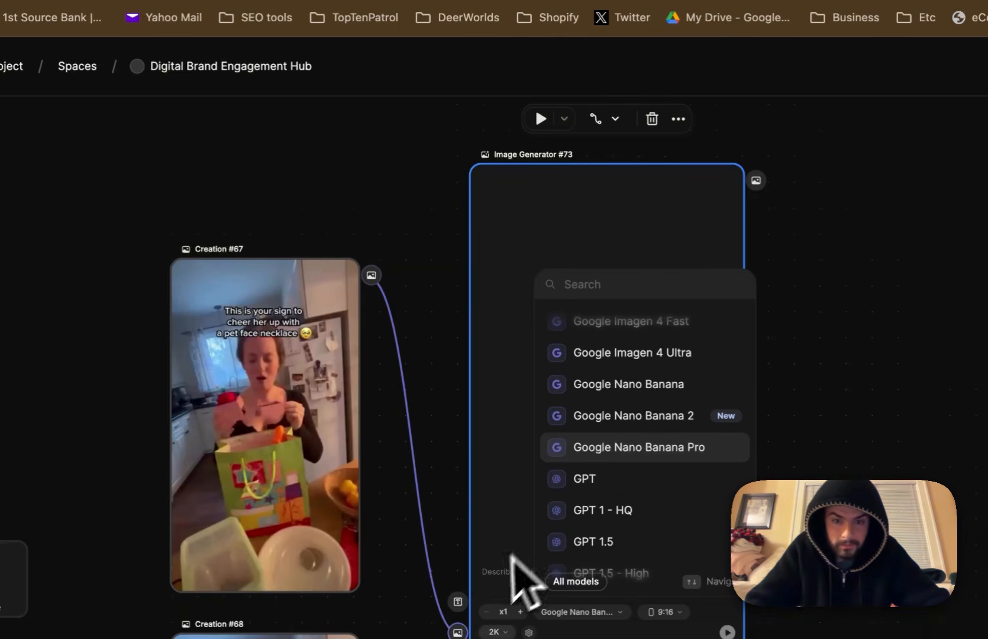
click(512, 554)
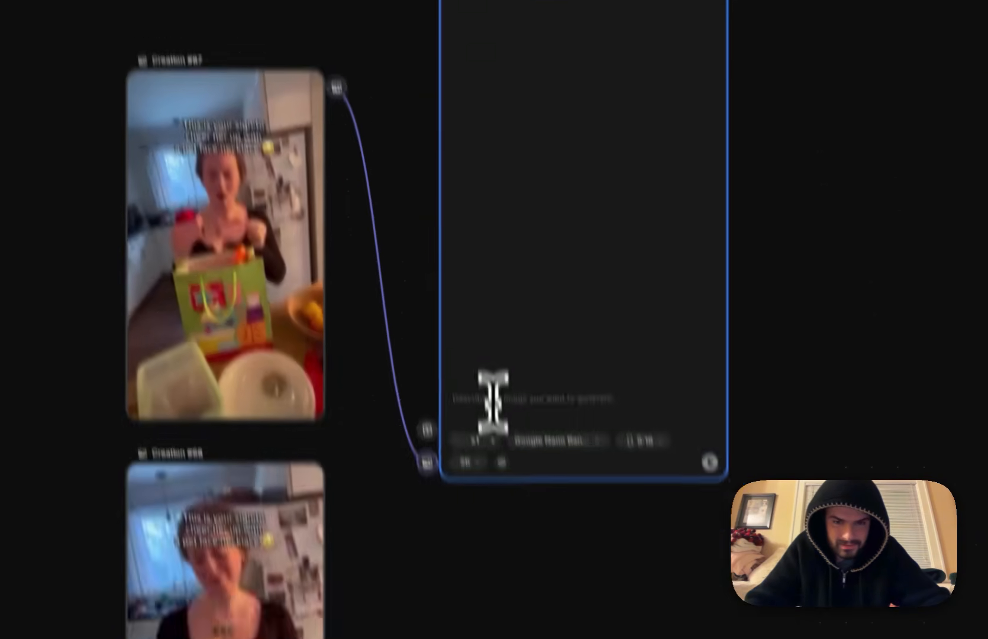
text(remove the)
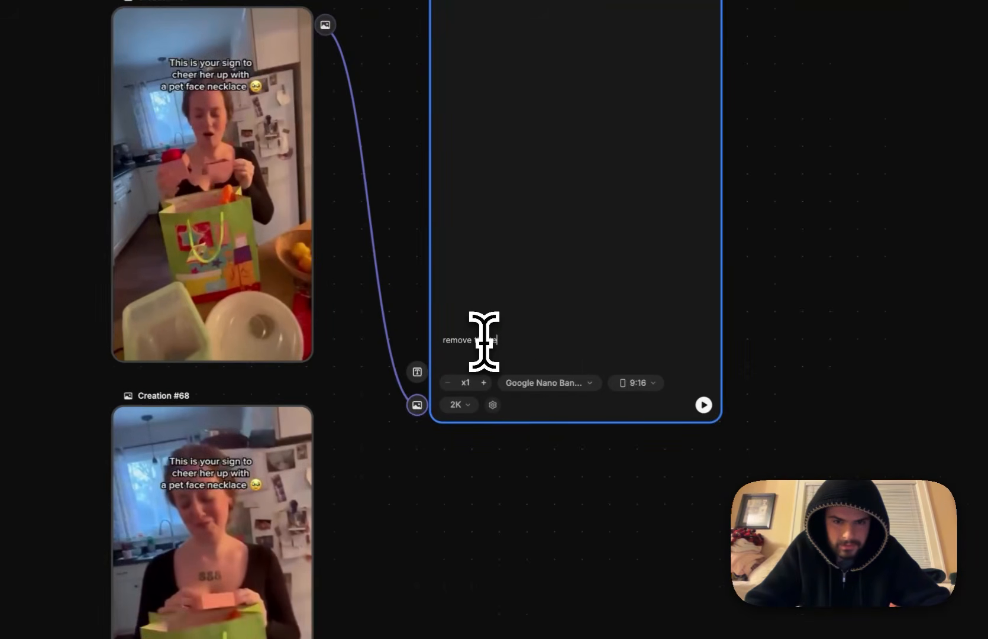
text( text)
click(704, 405)
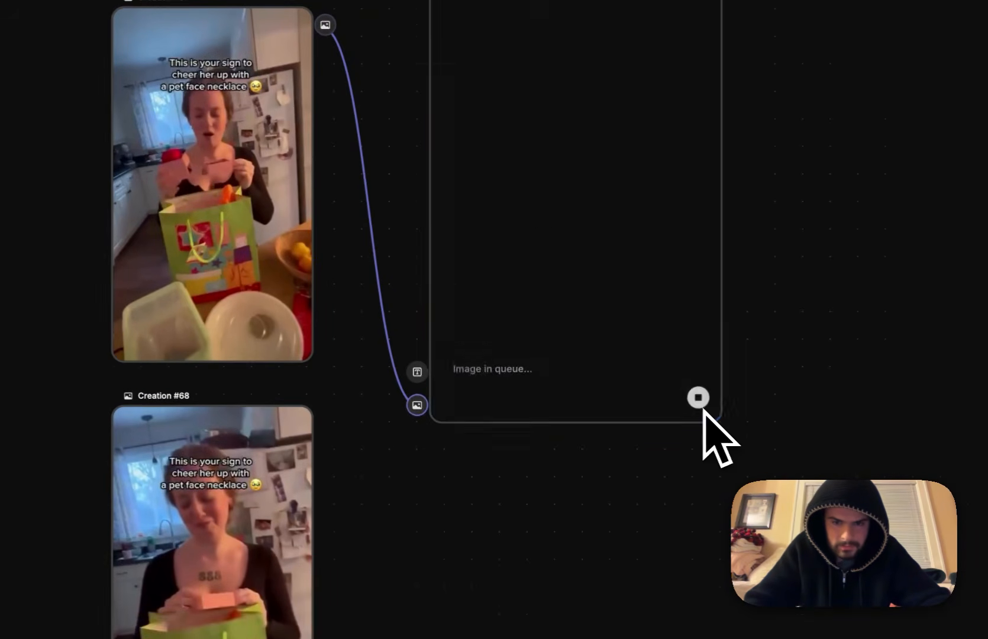
Connect another image generator to the lower reel frame and run it with the prompt "remove the text".
scroll(705, 408, down, 5)
drag(397, 134, 493, 290)
click(594, 350)
text(ren the text)
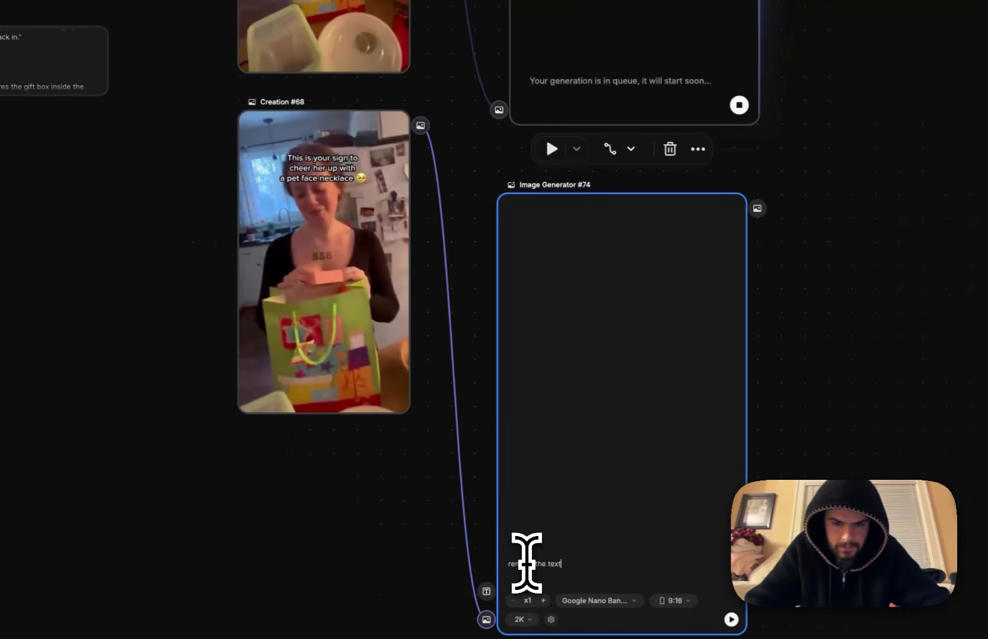
text(ove the text)
key(Return)
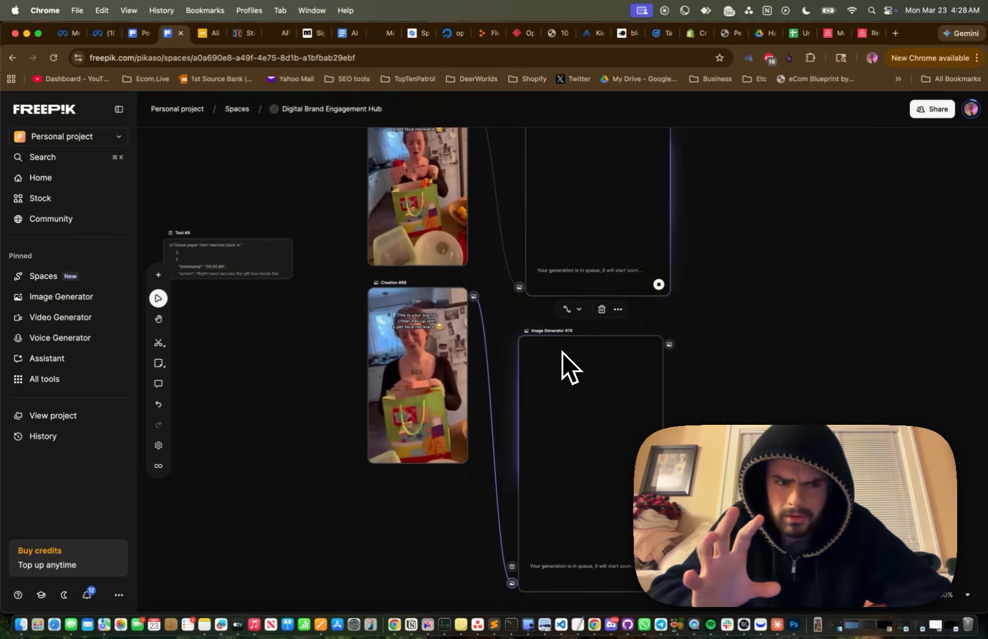
Connect a new image generator to the text-free version of the first frame and position it alongside.
scroll(562, 353, up, 2)
scroll(563, 353, right, 2)
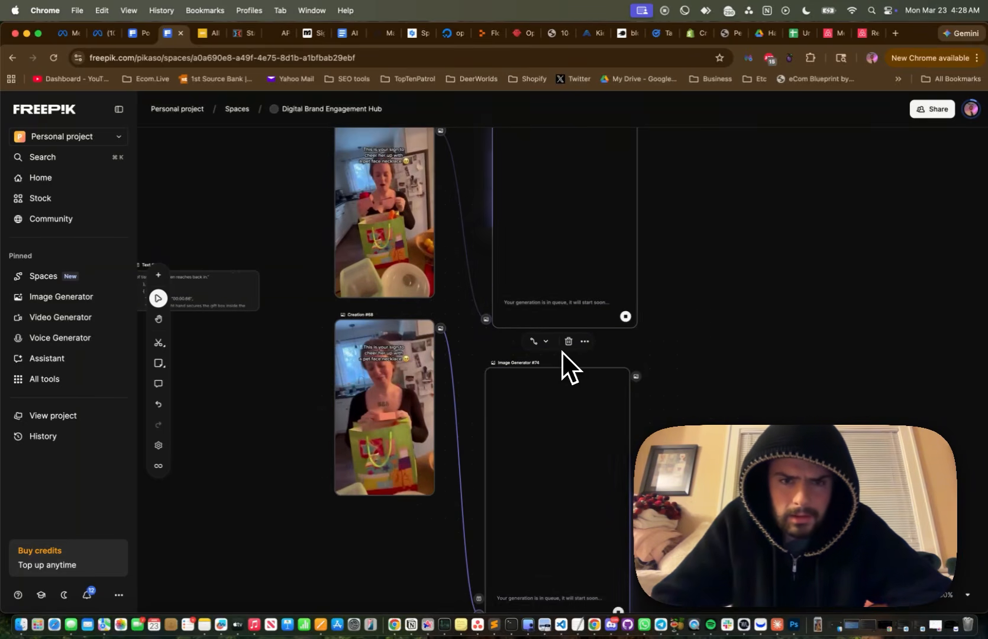
scroll(563, 352, up, 3)
scroll(563, 352, right, 2)
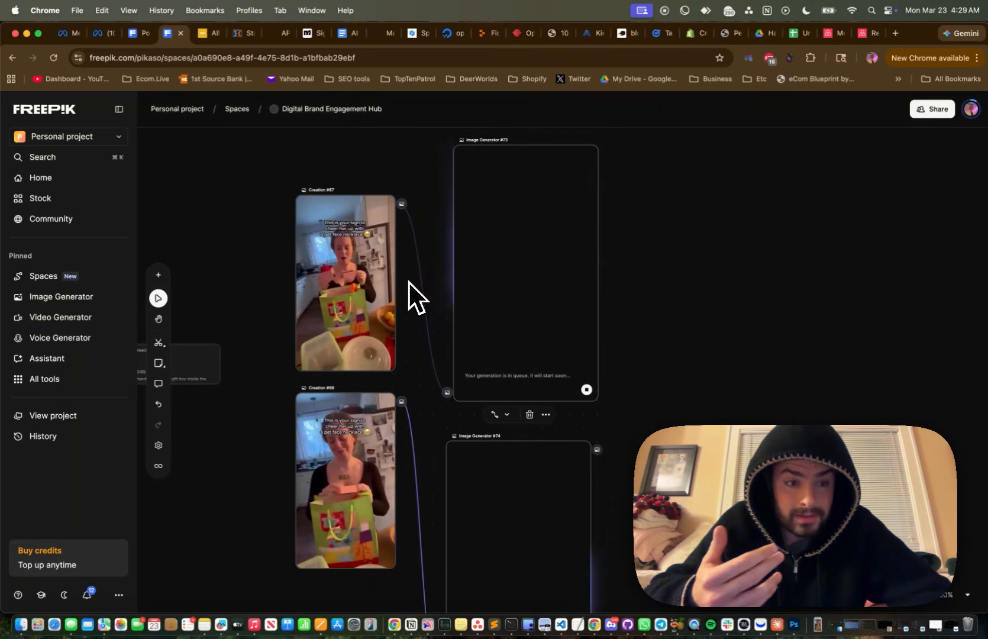
scroll(408, 281, right, 1)
scroll(488, 309, up, 1)
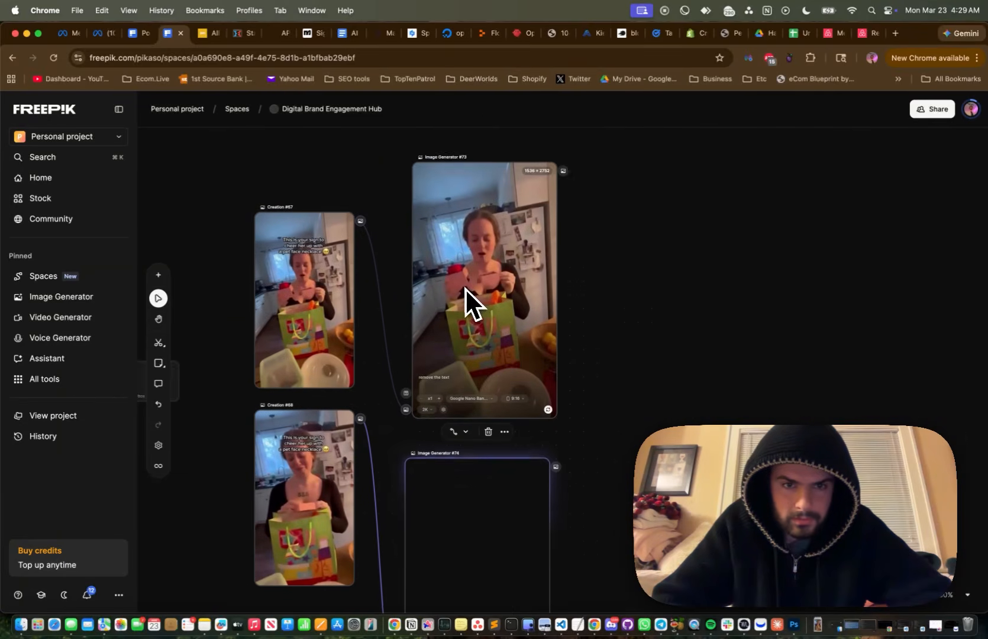
scroll(515, 336, down, 1)
scroll(518, 341, right, 1)
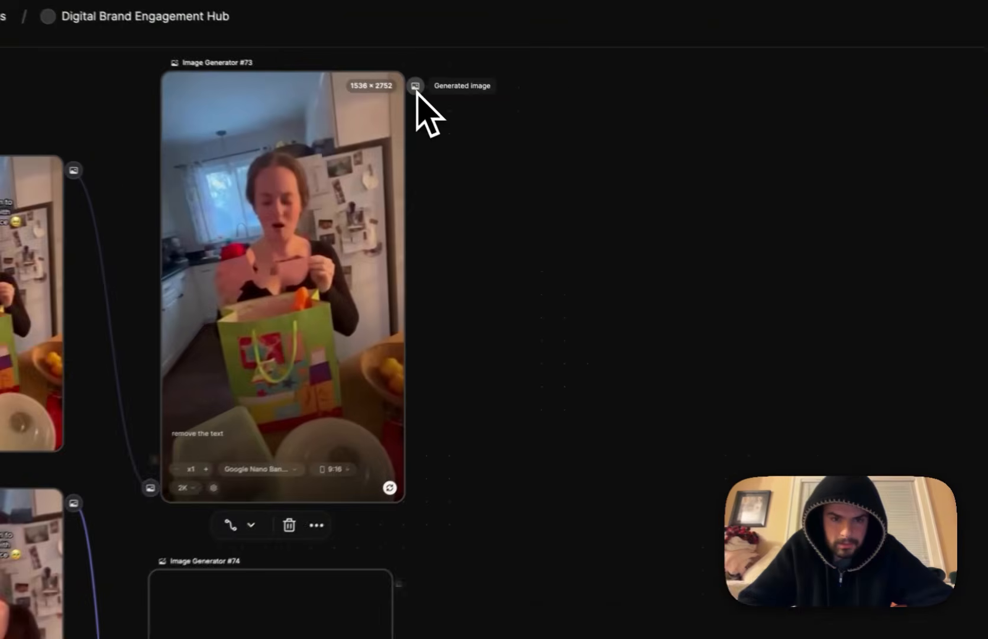
drag(493, 153, 557, 285)
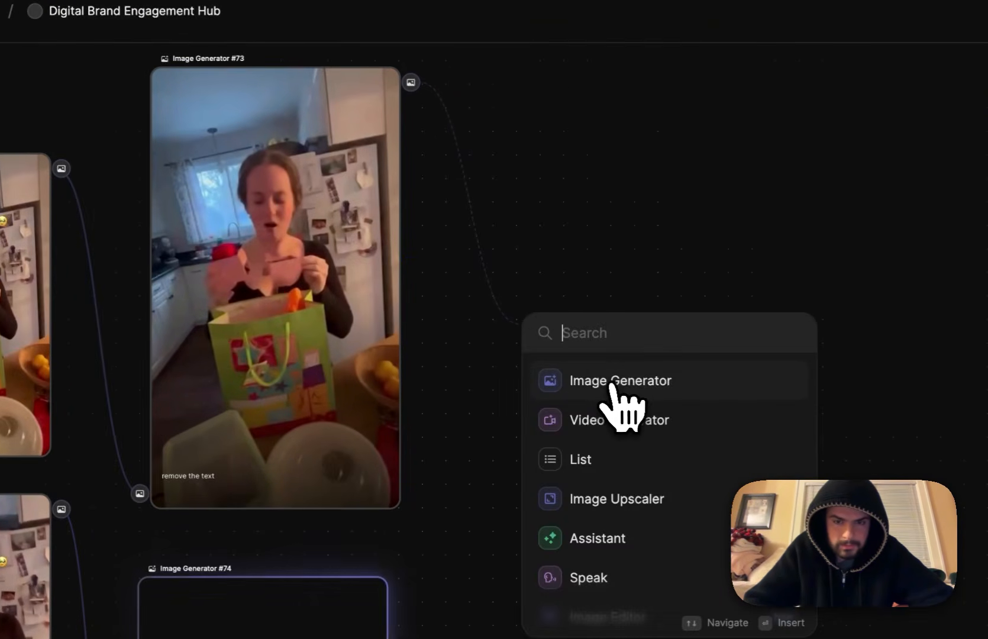
click(609, 383)
drag(450, 338, 436, 136)
Generate 10 variations of the text-free first frame with the prompt "age this women 15 years".
text(age this women 15 years)
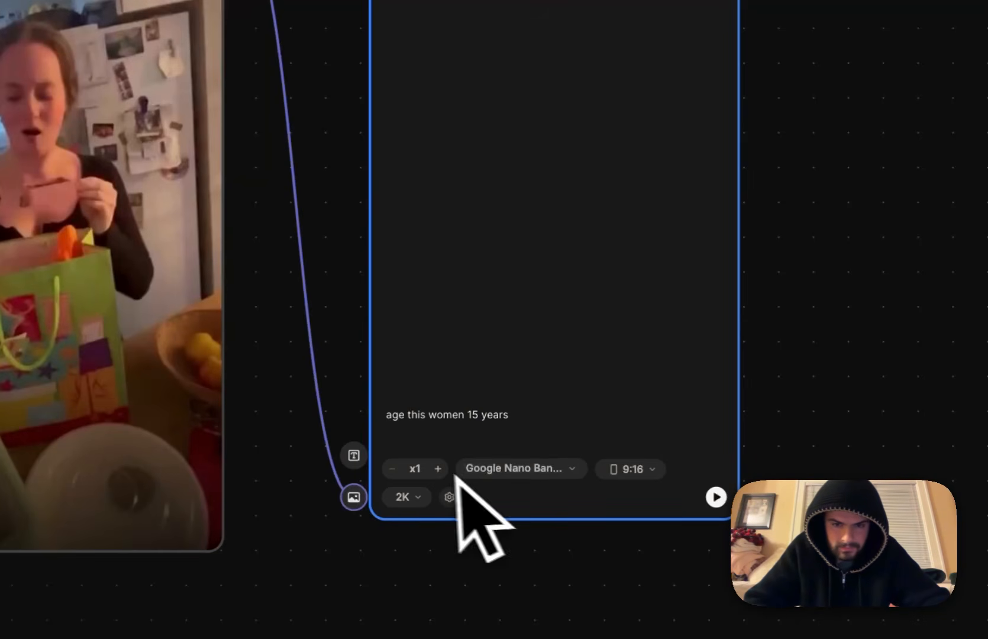
click(439, 469)
click(439, 469)
click(439, 469)
click(439, 468)
scroll(530, 397, down, 4)
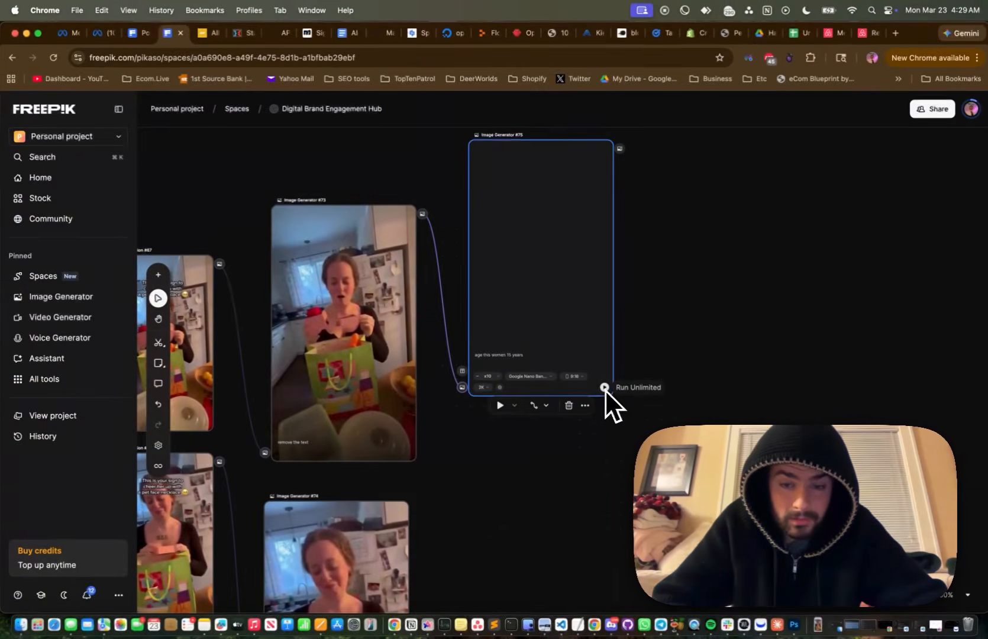
click(604, 389)
Examine and compare the aged-woman variations across the generated grid, focusing on the faces.
scroll(566, 357, down, 5)
scroll(542, 301, right, 2)
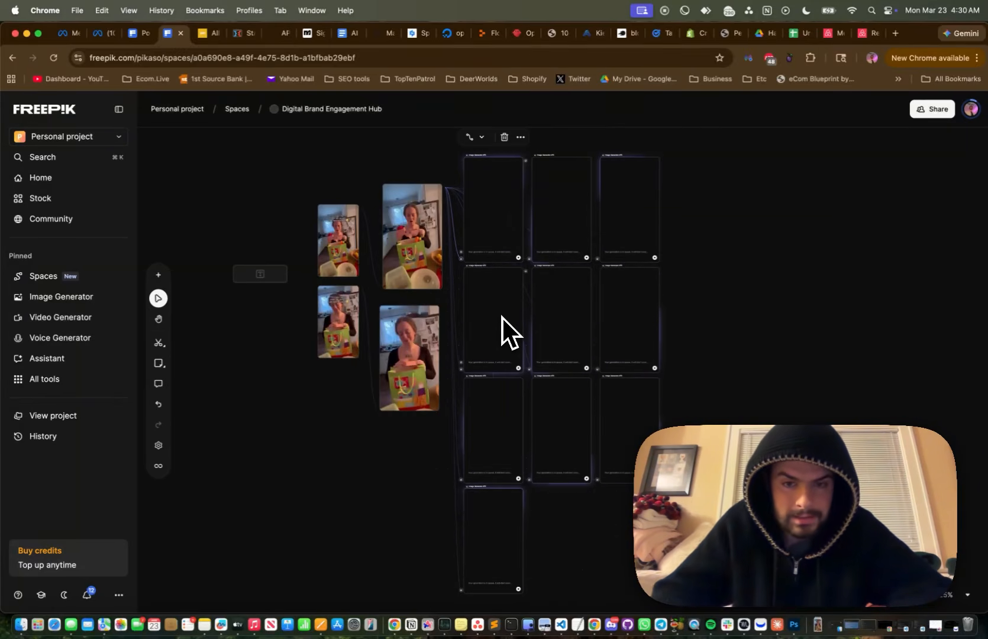
scroll(405, 254, up, 5)
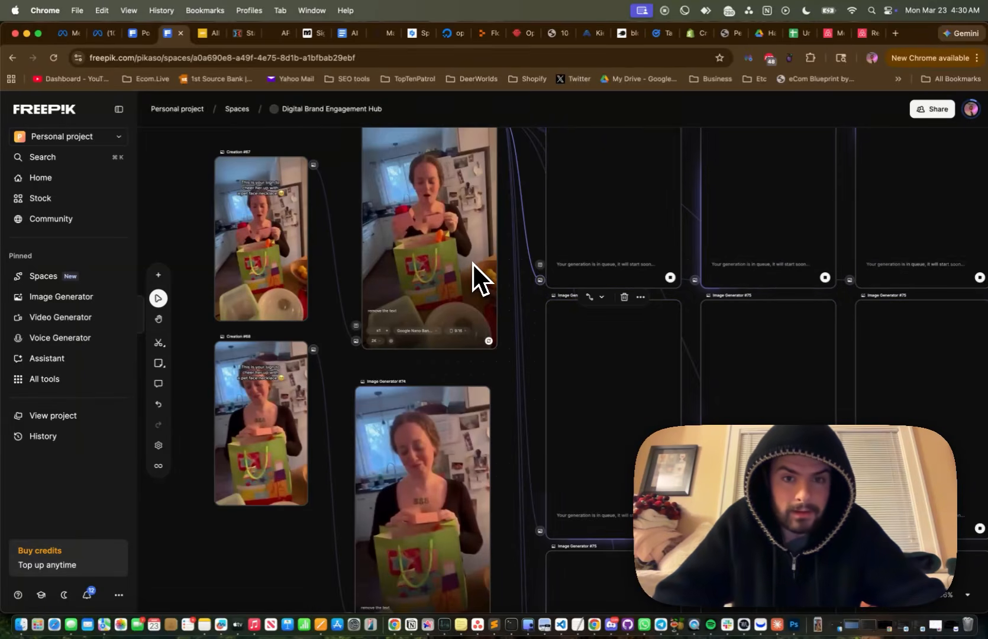
scroll(472, 262, right, 3)
scroll(472, 263, down, 4)
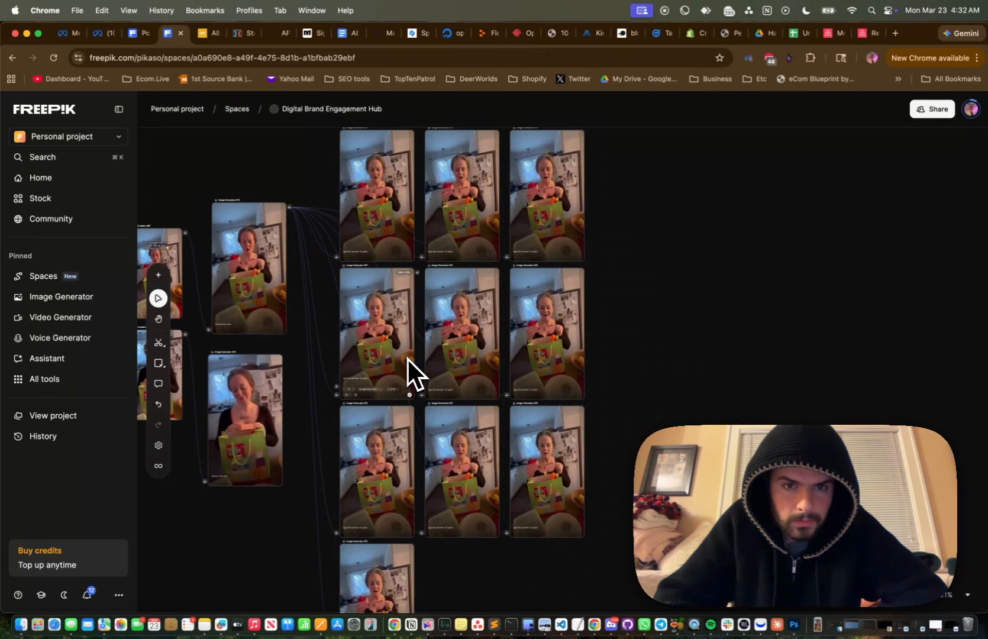
scroll(408, 358, down, 3)
scroll(391, 267, up, 8)
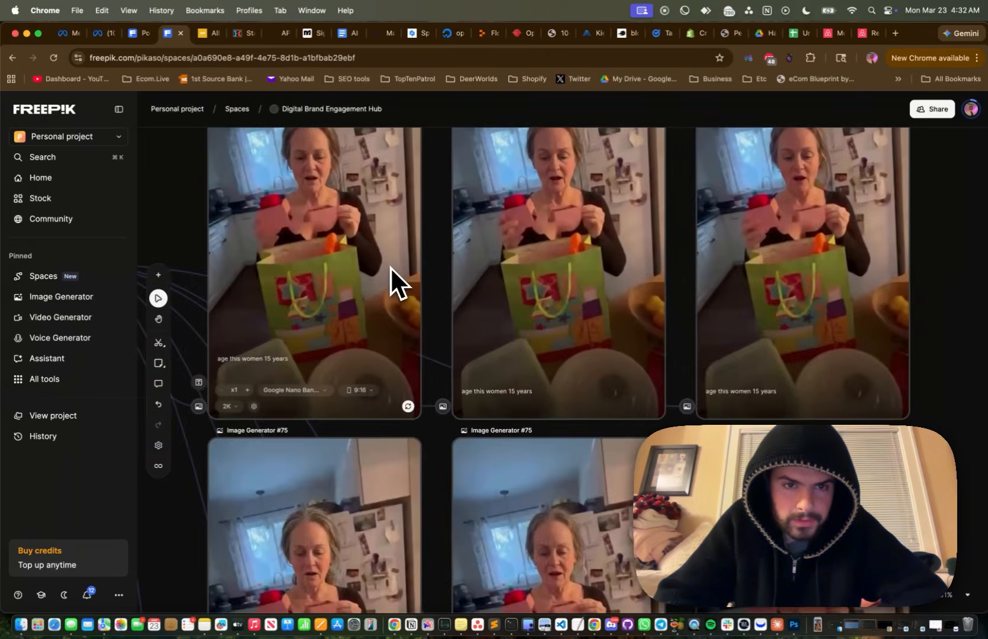
scroll(390, 267, down, 2)
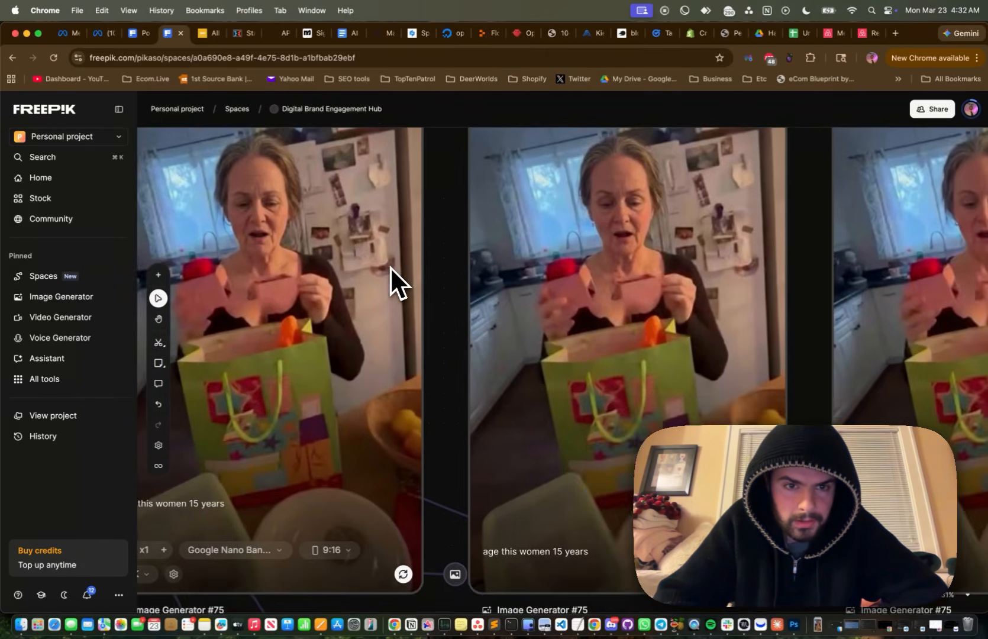
scroll(390, 267, left, 3)
scroll(414, 274, down, 8)
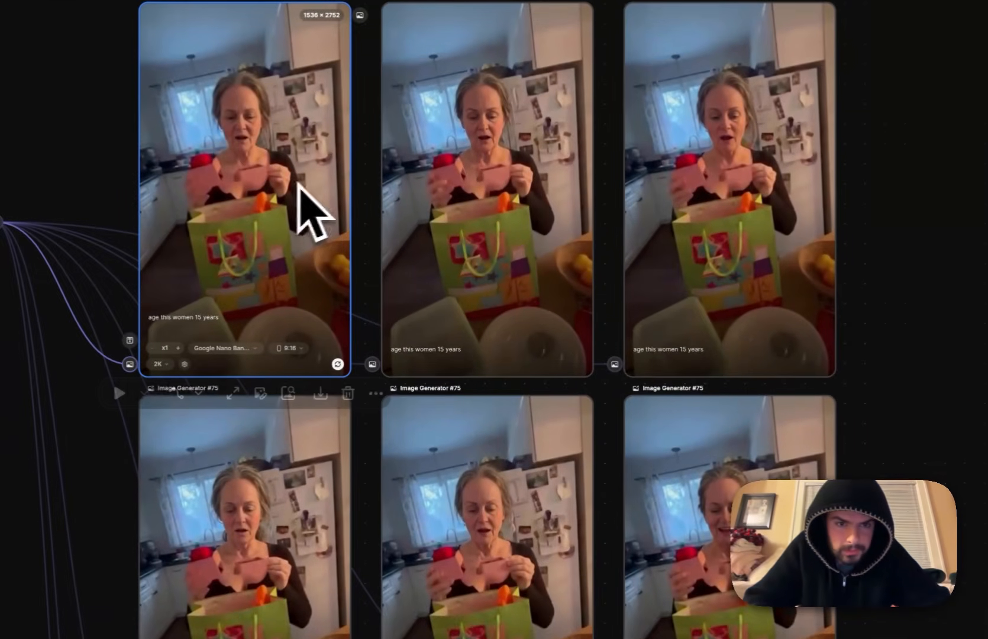
Delete the first two variations in the grid's top row and the middle and right ones in the second row.
click(306, 196)
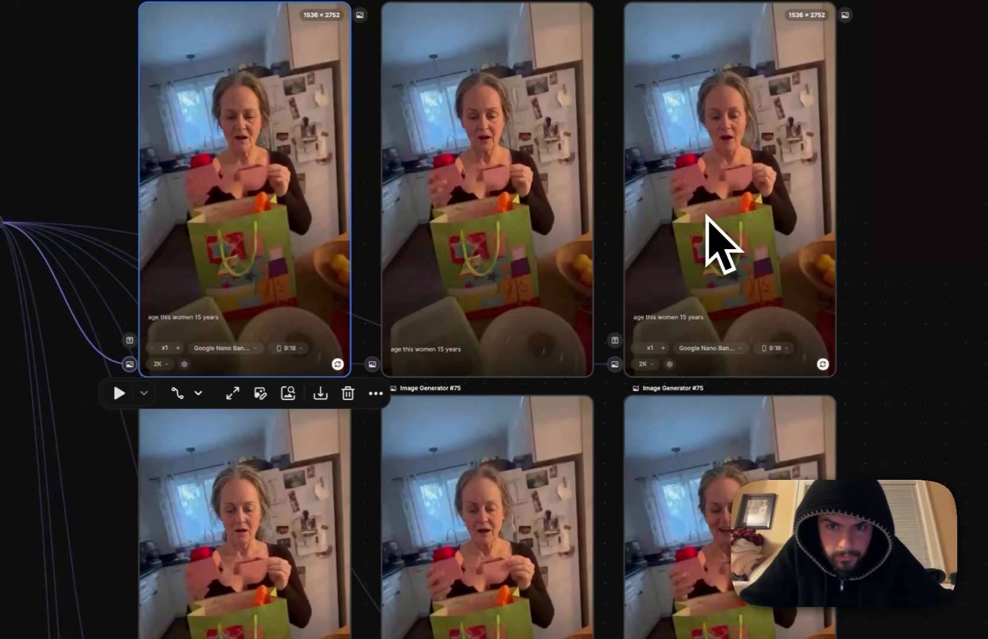
click(554, 264)
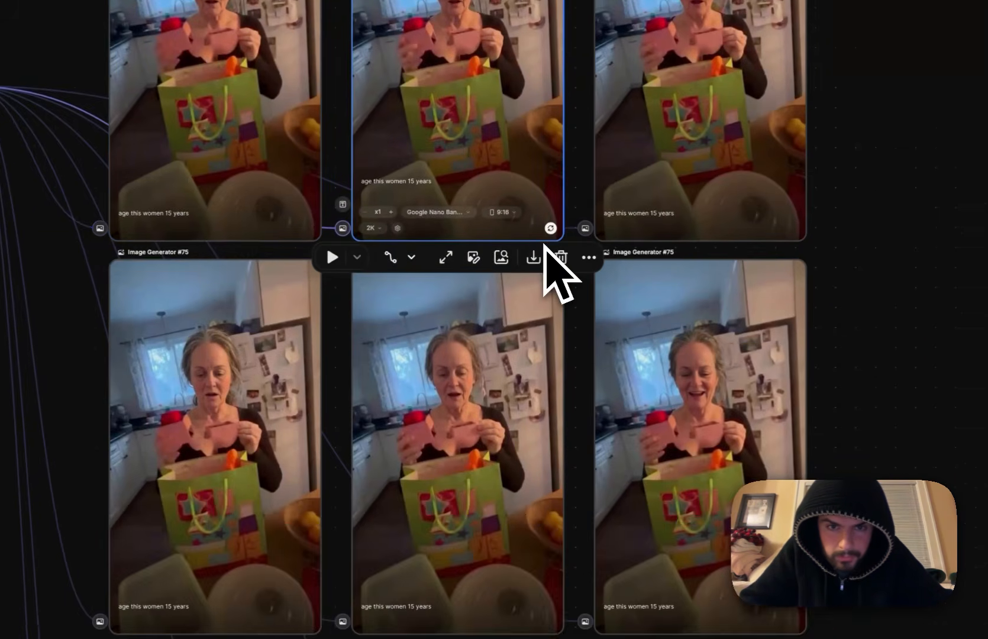
key(Delete)
click(261, 133)
key(Delete)
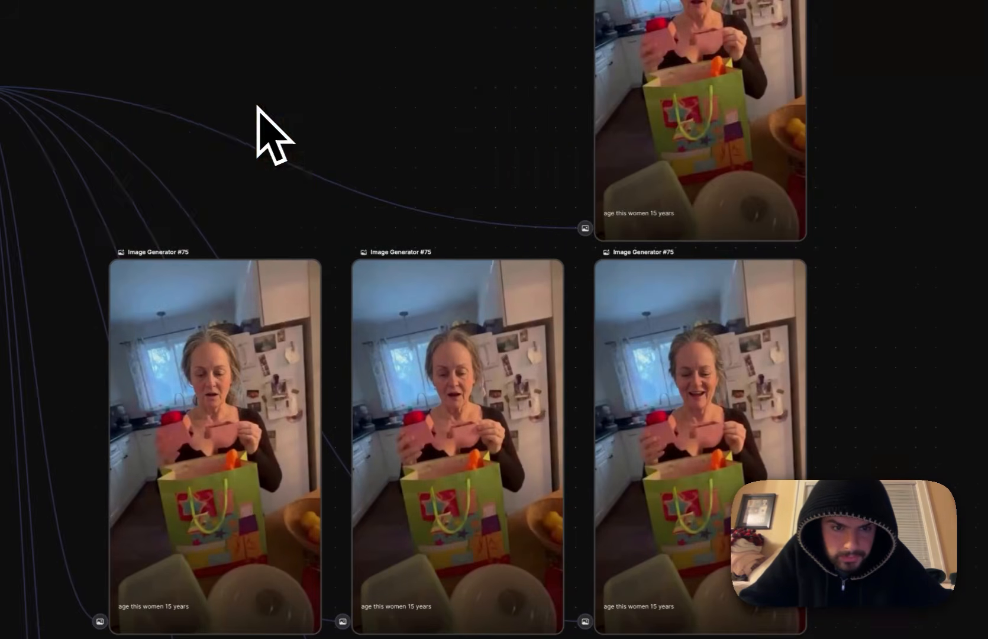
click(251, 216)
click(404, 234)
key(Delete)
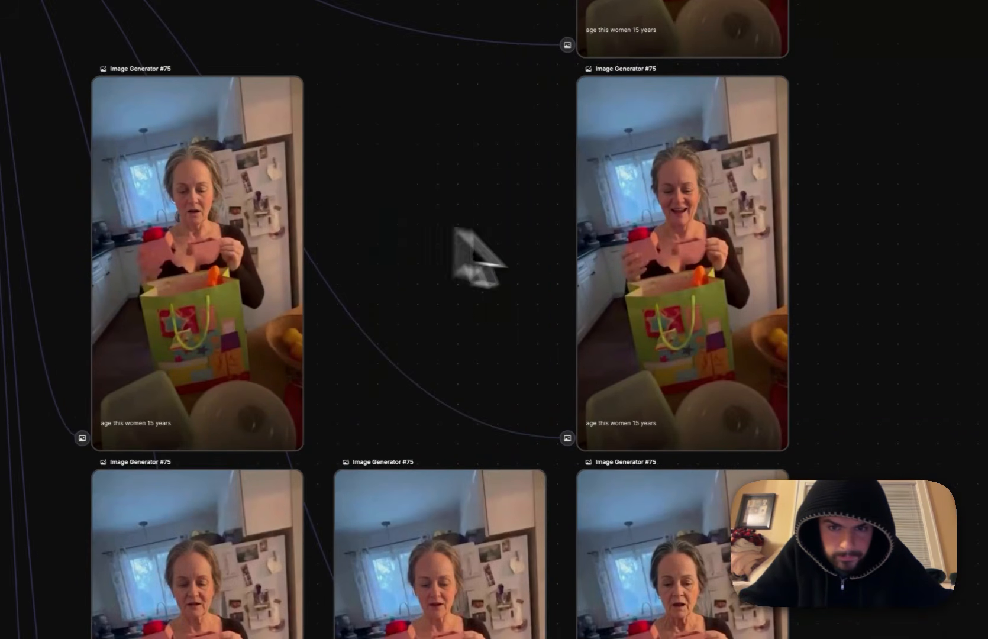
click(649, 266)
key(Delete)
Delete the three variations in the grid's third row and the single one in its last row.
scroll(648, 266, down, 5)
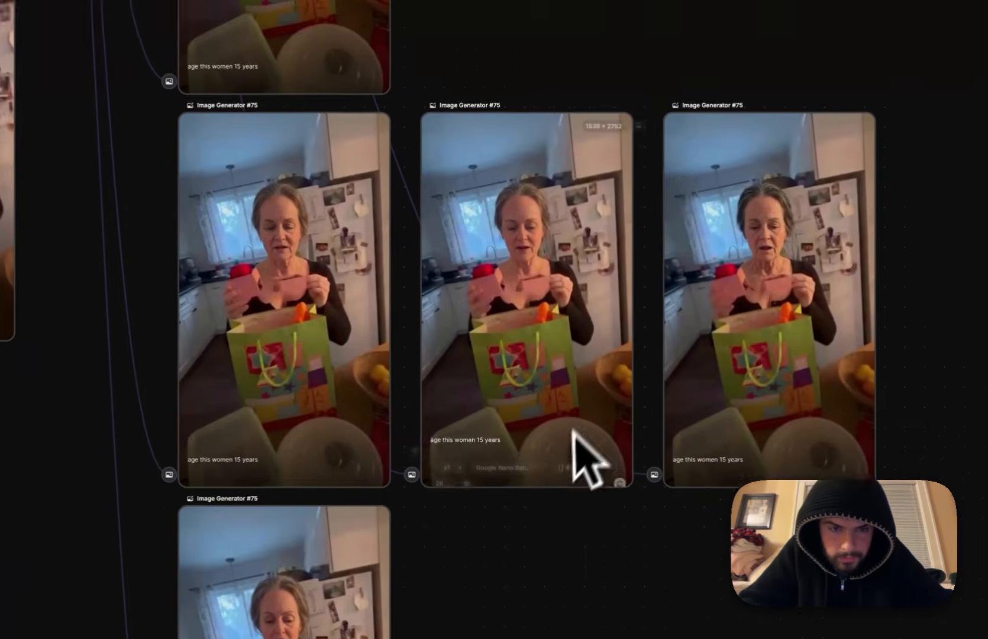
click(332, 293)
key(Delete)
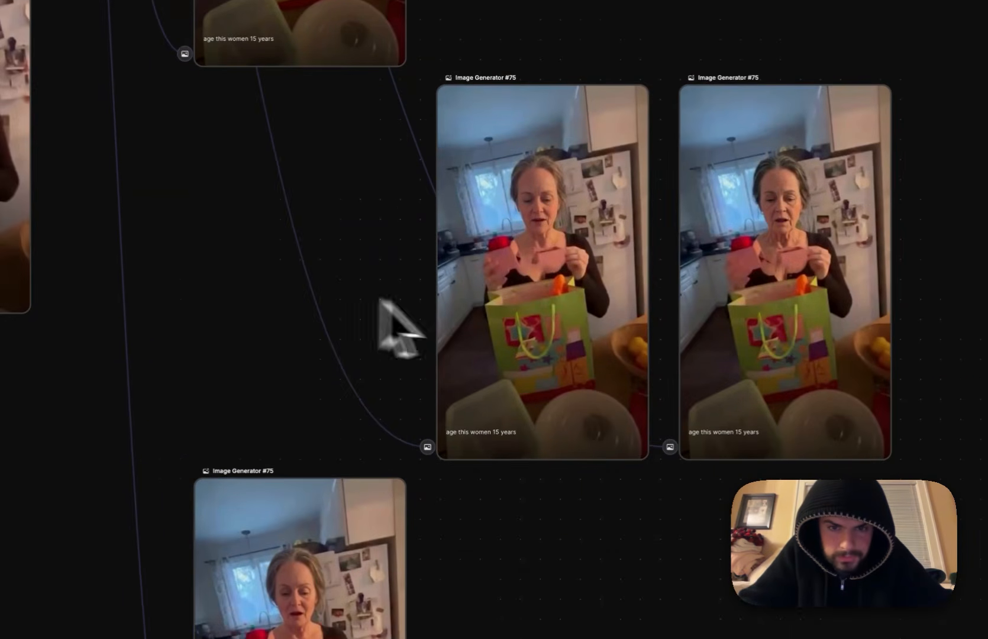
click(498, 320)
key(Delete)
click(746, 336)
key(Delete)
drag(357, 541, 397, 188)
key(Delete)
Remove the leftover second-row variation and move the kept top-row image beside the text-free first frame.
scroll(396, 189, up, 6)
scroll(427, 216, up, 1)
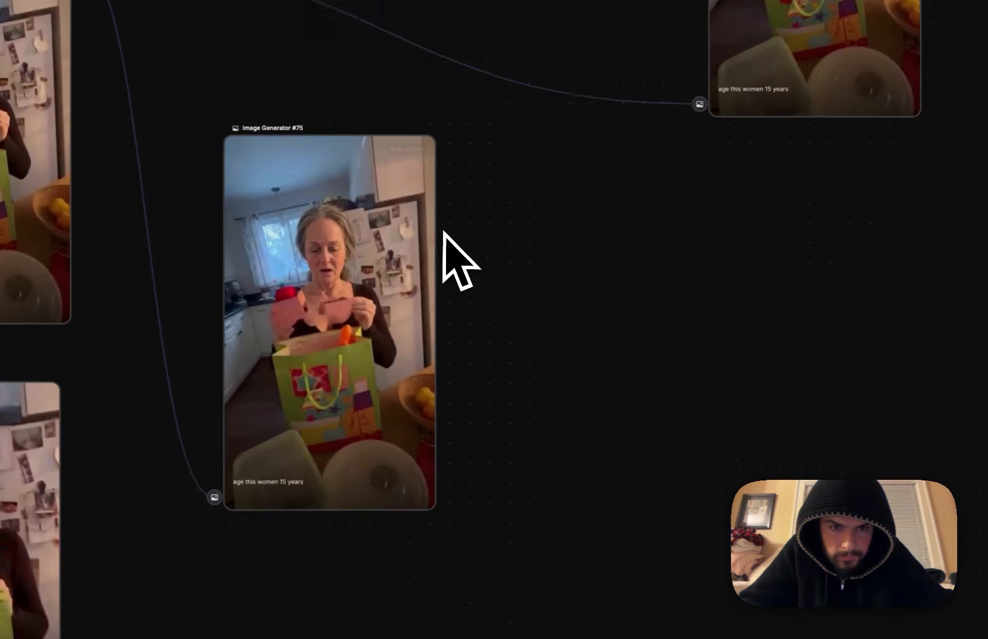
scroll(444, 231, up, 4)
scroll(764, 136, right, 1)
drag(752, 135, 525, 154)
click(338, 520)
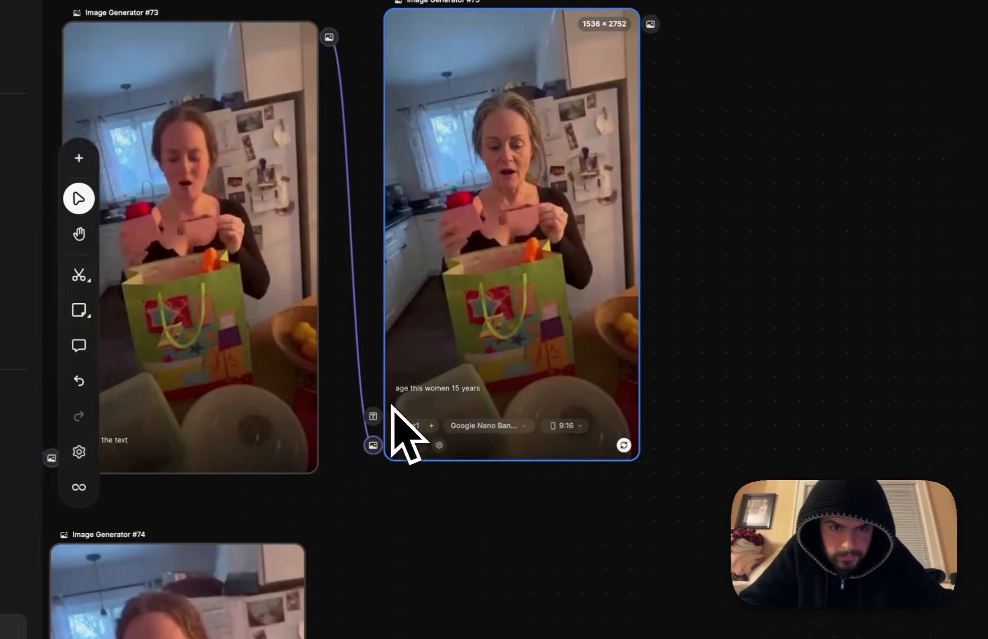
Add an image generator connected to the text-free version of the second frame, placed to its right.
scroll(391, 405, down, 1)
scroll(536, 269, up, 1)
scroll(537, 269, down, 1)
scroll(537, 270, down, 2)
scroll(537, 269, left, 1)
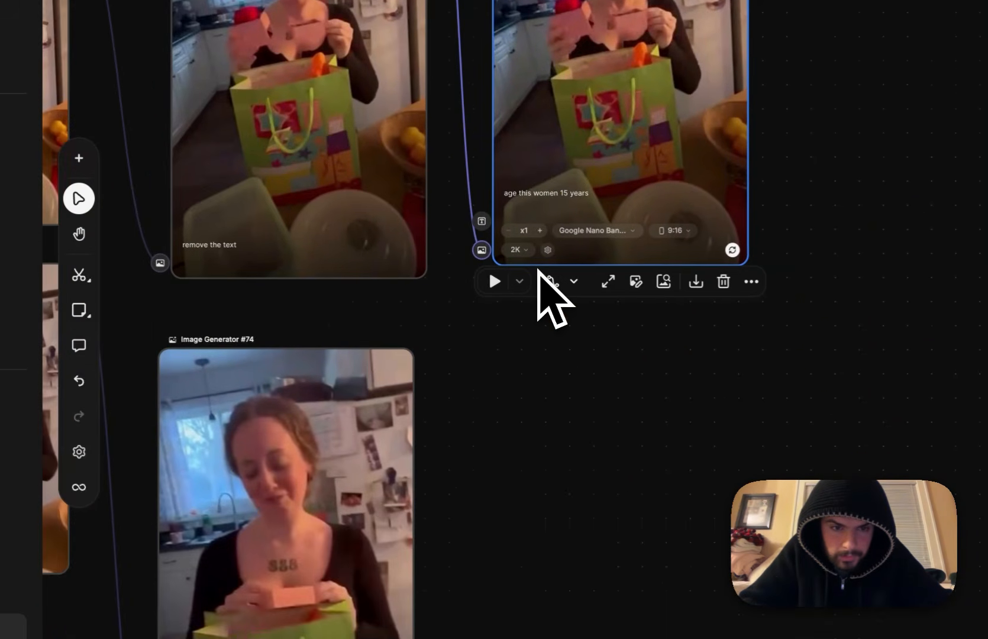
scroll(536, 360, down, 4)
scroll(536, 374, left, 3)
click(536, 375)
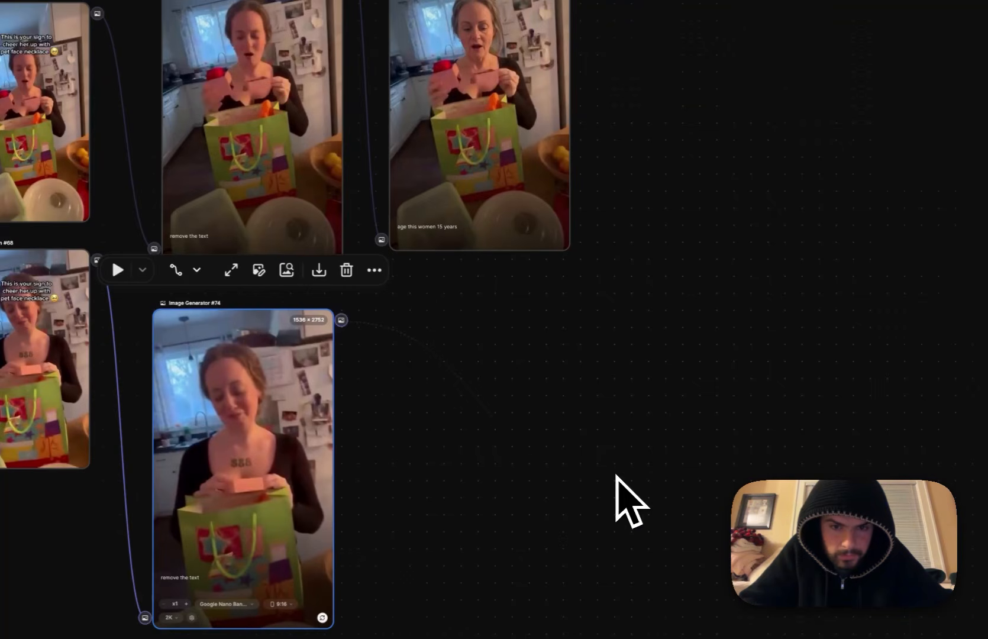
drag(615, 476, 615, 476)
click(693, 544)
Connect the chosen aged-woman image to the same new generator as its second image reference.
scroll(693, 543, down, 2)
scroll(500, 225, up, 4)
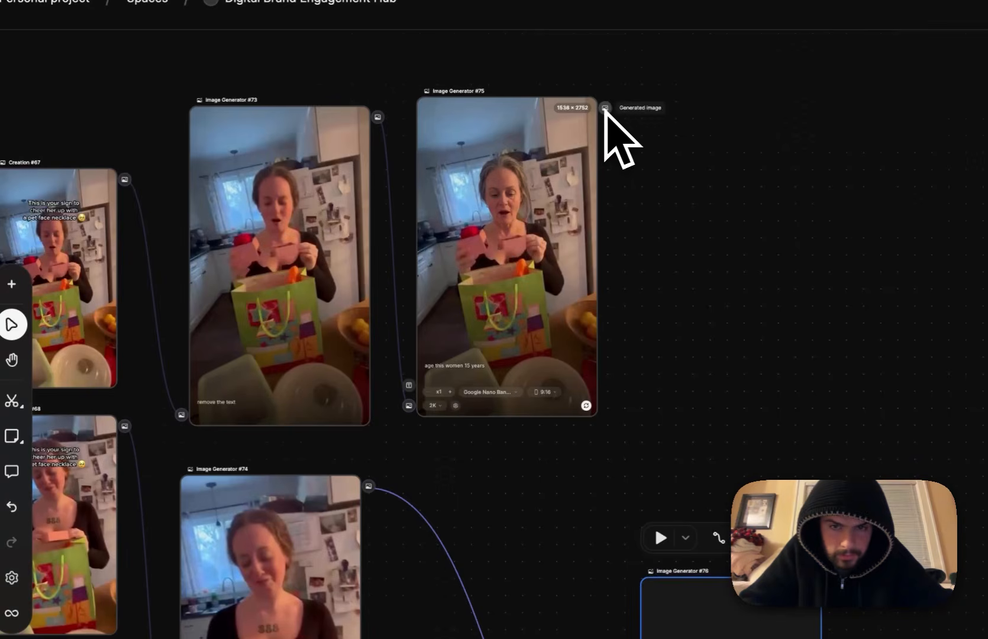
scroll(632, 287, down, 5)
drag(549, 515, 550, 513)
drag(596, 202, 374, 112)
scroll(379, 297, up, 5)
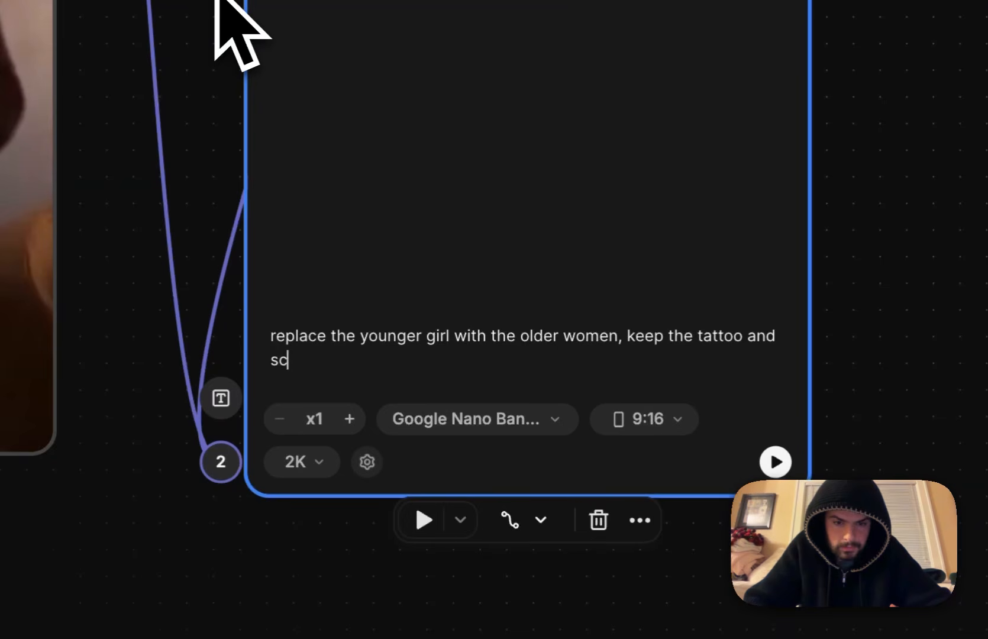
Complete the prompt as "replace the younger girl with the older women, keep the tattoo and scene the same" and generate ten variations.
text(ene the same)
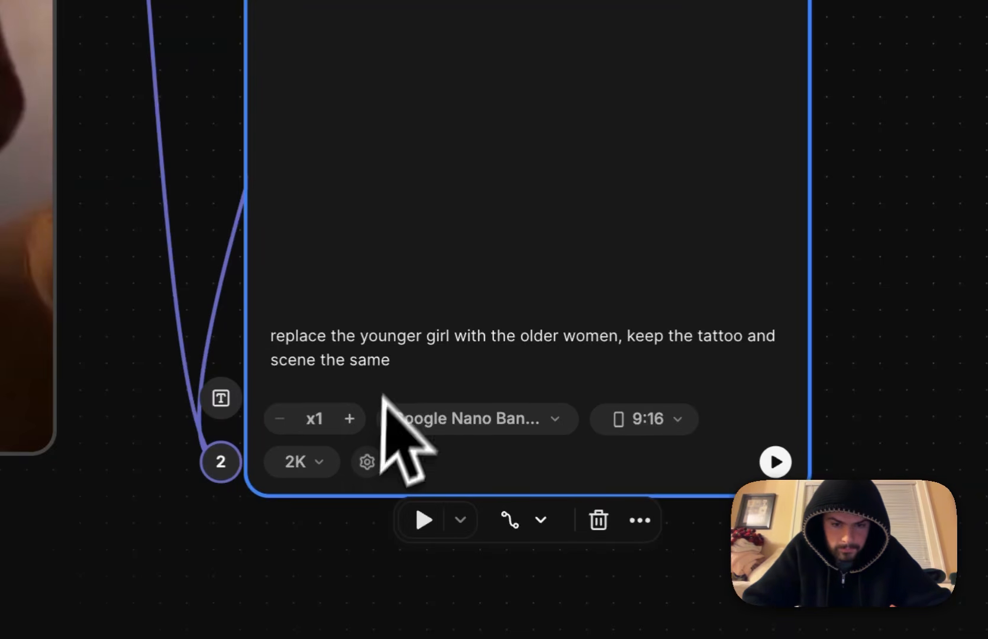
click(353, 417)
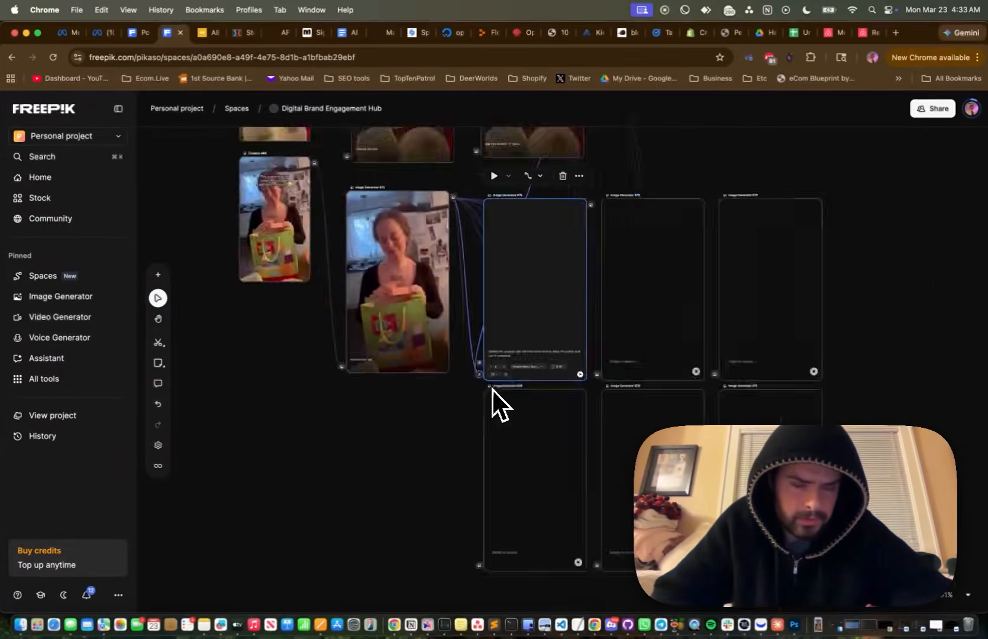
scroll(492, 390, down, 5)
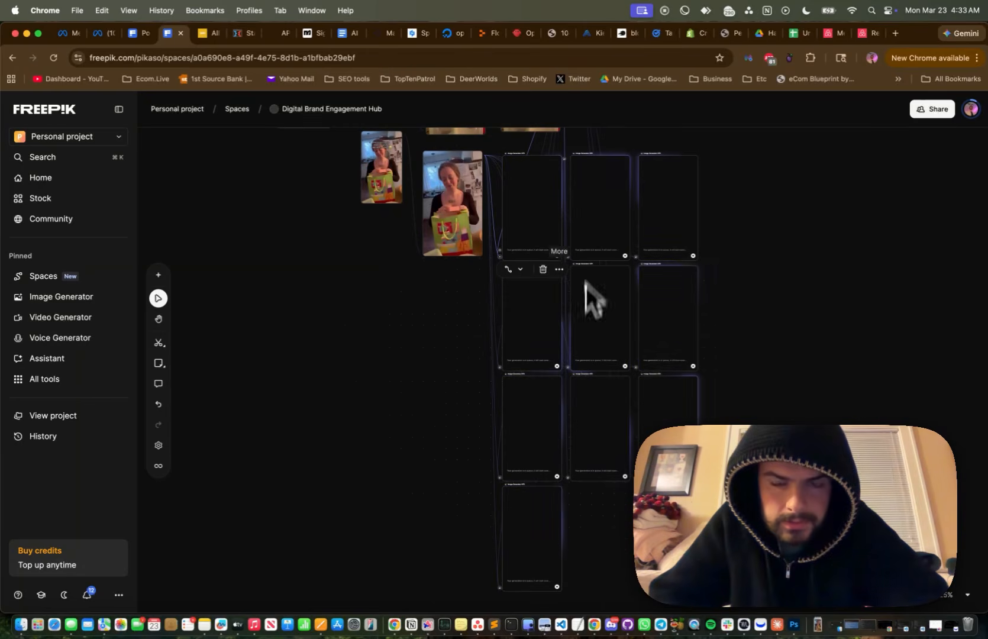
Switch to the original reel and save its frame of a hand holding the closed blue box as an image.
key(ctrl+Up)
click(686, 340)
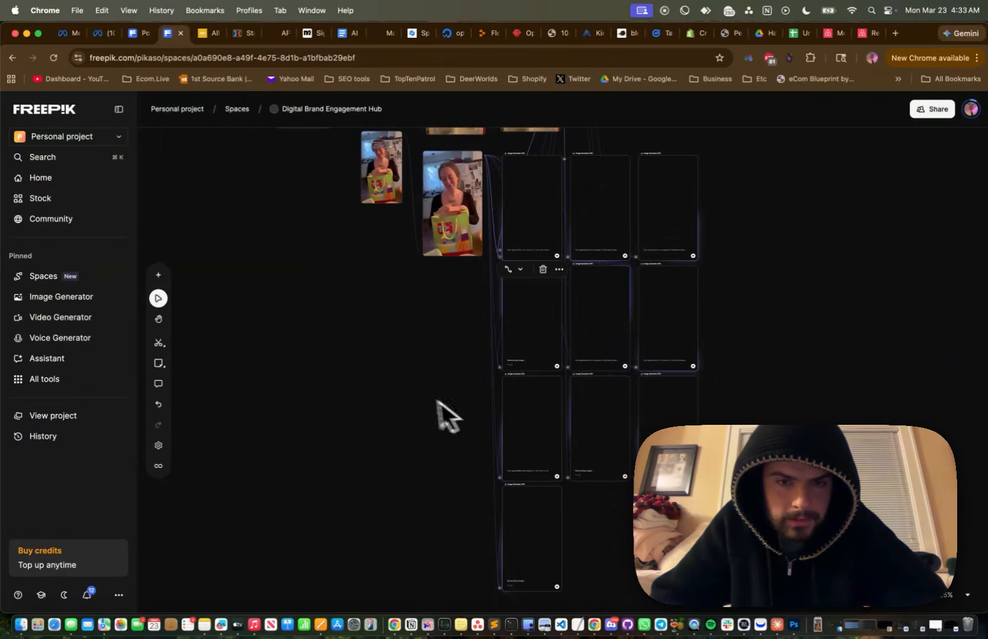
key(ctrl+Up)
click(750, 348)
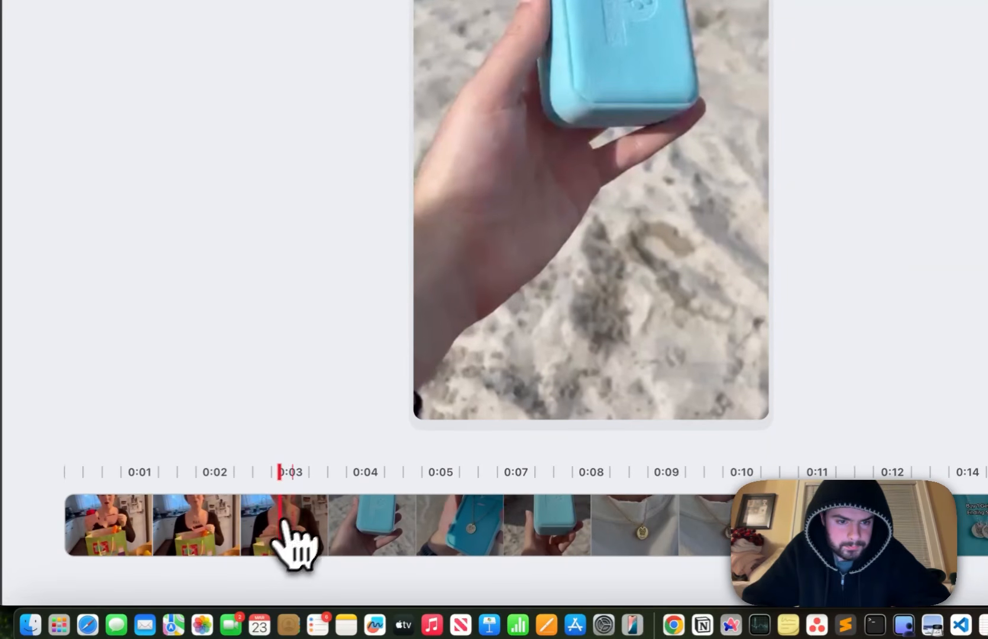
right_click(596, 199)
click(652, 217)
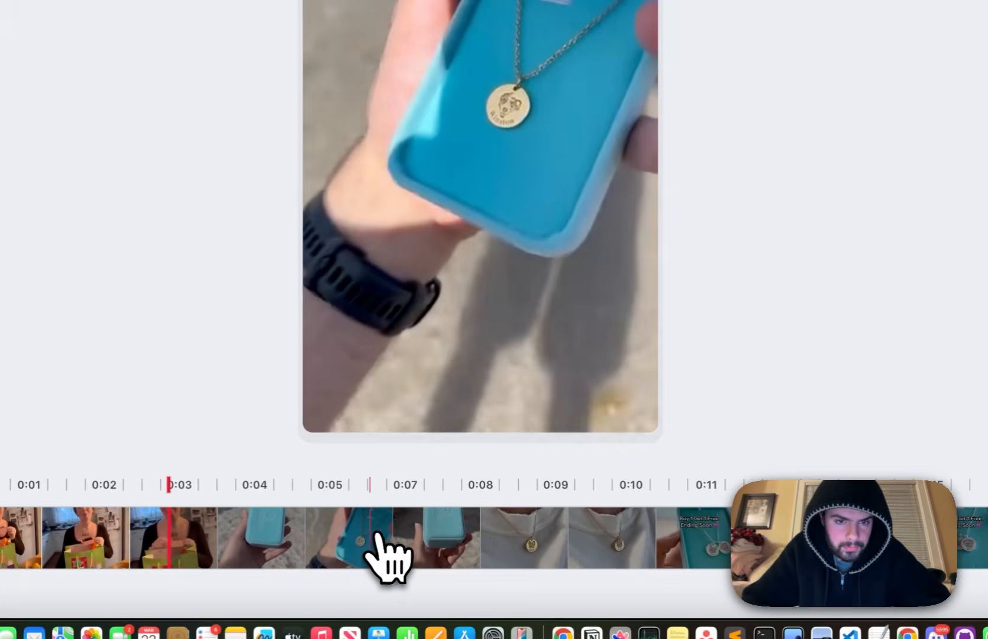
Save the reel's frames of the opened necklace box, the closed box over sand and the necklace worn on a white sweater.
click(284, 563)
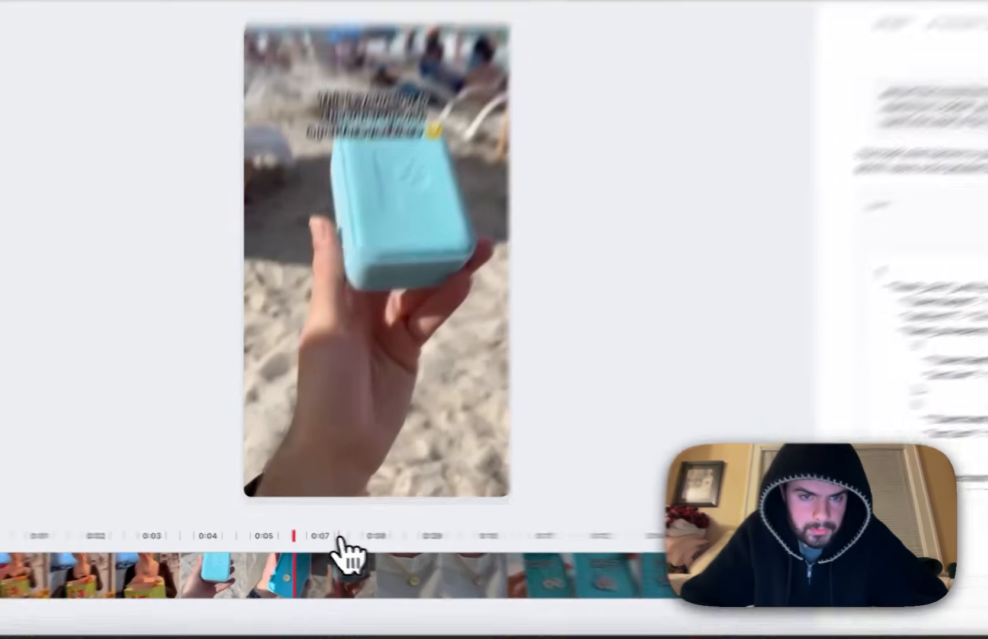
click(318, 537)
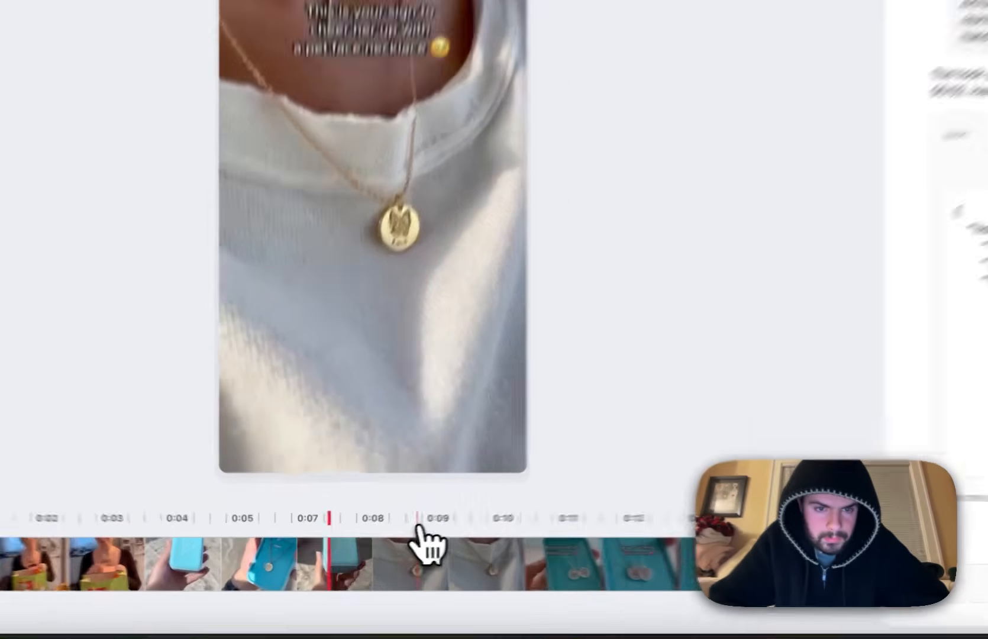
click(472, 537)
right_click(435, 193)
click(501, 212)
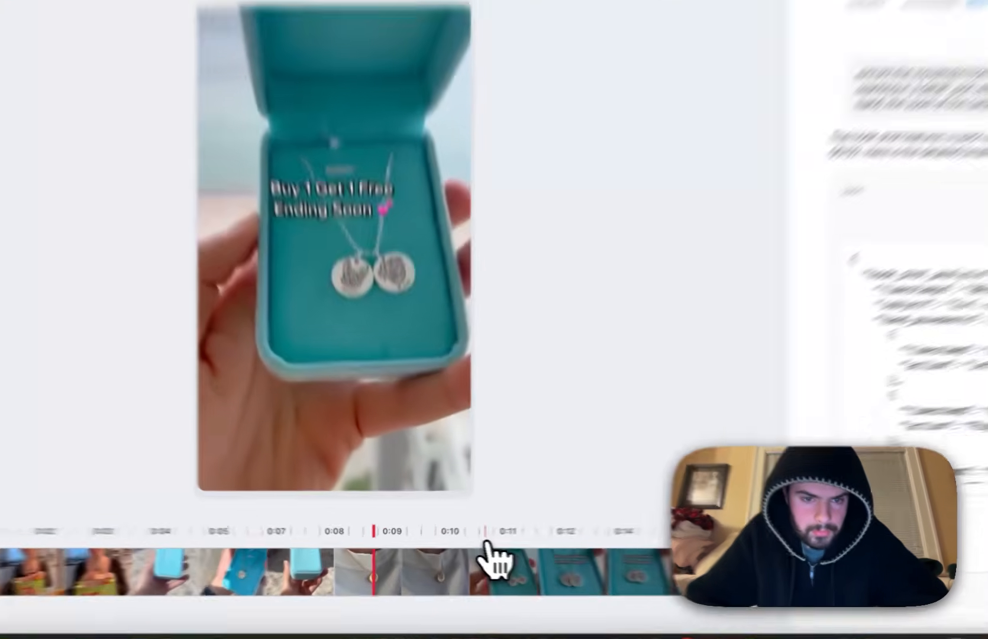
Save the reel's closing frame of the open box with two silver pendants as an image.
click(463, 554)
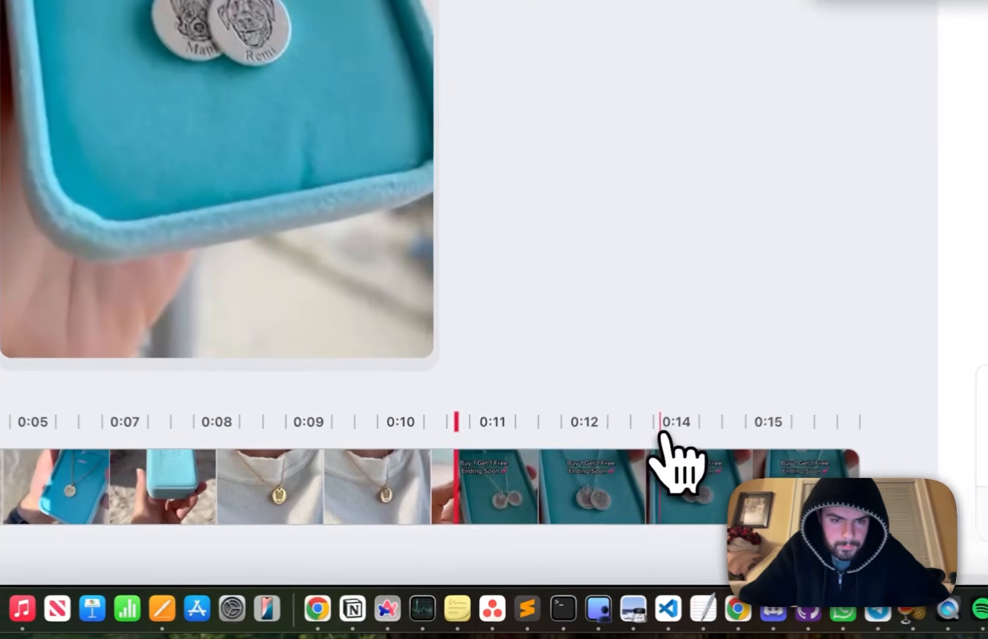
click(558, 549)
right_click(298, 176)
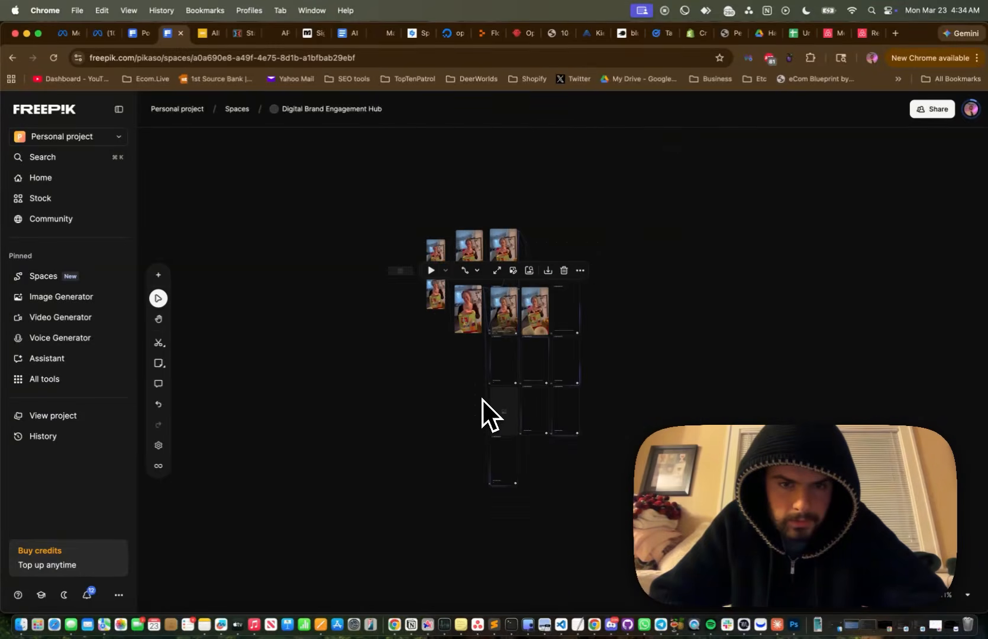
Select the saved reel frames in the Downloads folder and bring them into the Freepik space.
scroll(484, 404, down, 3)
key(super+Tab)
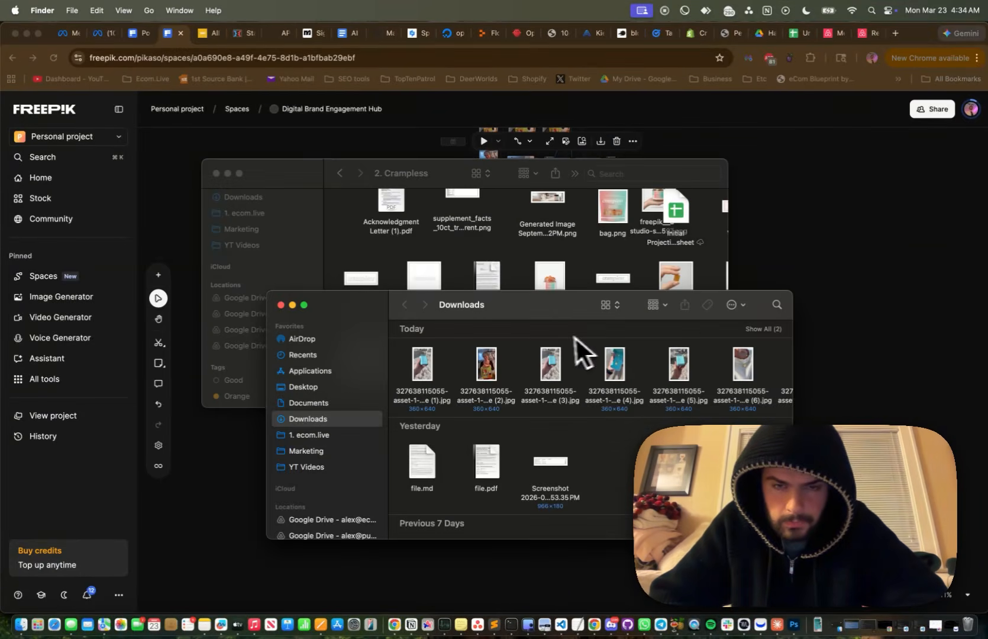
click(228, 174)
click(764, 329)
click(487, 438)
shift+click(550, 364)
drag(552, 385, 301, 263)
key(super+Tab)
scroll(516, 267, up, 10)
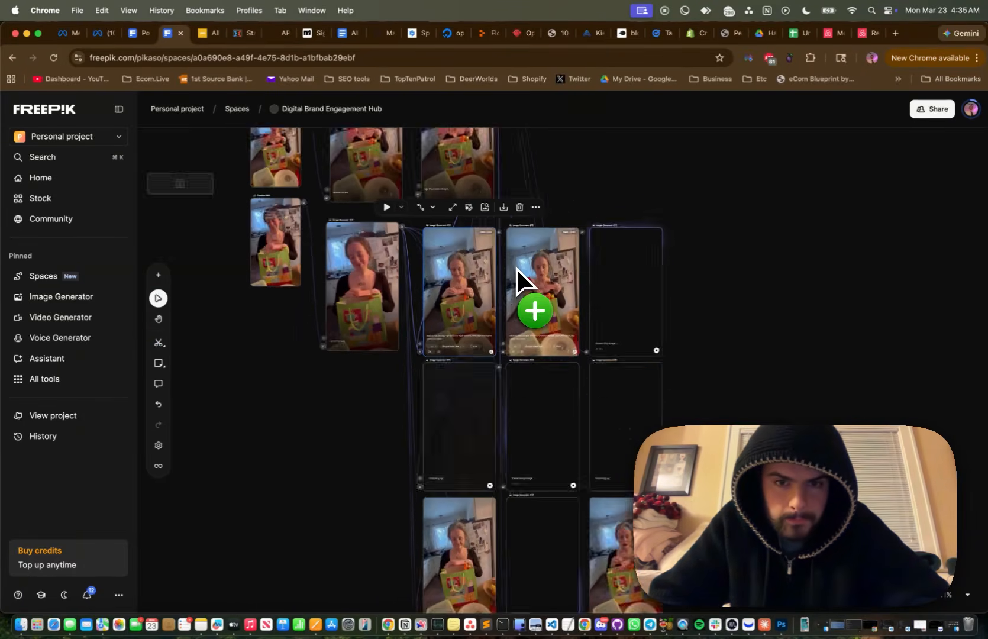
drag(512, 274, 492, 284)
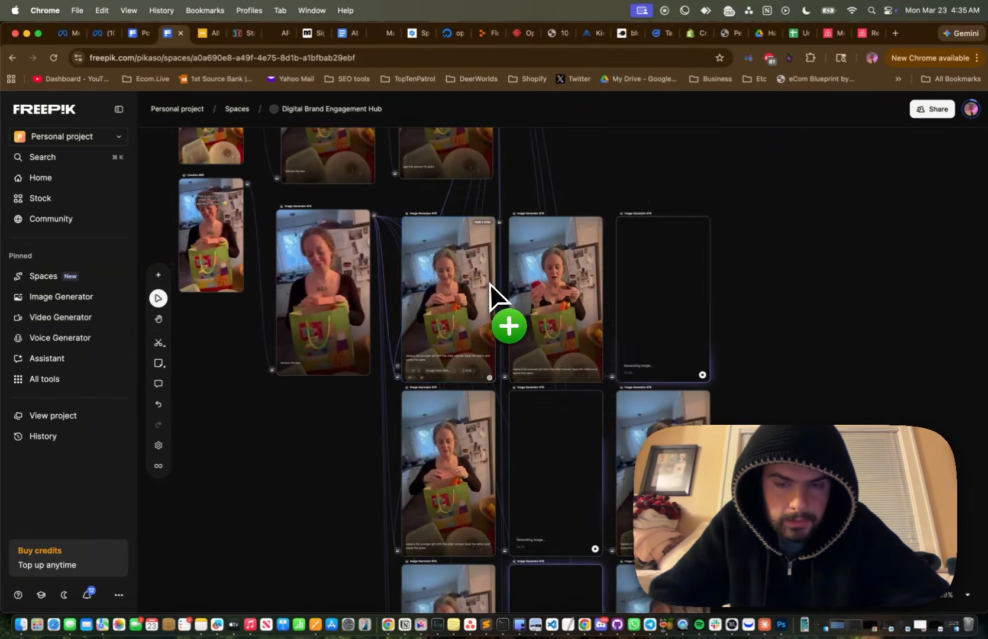
Delete the top-row variation of the older woman holding a red box lid.
scroll(596, 306, right, 10)
scroll(598, 307, right, 2)
scroll(598, 307, up, 7)
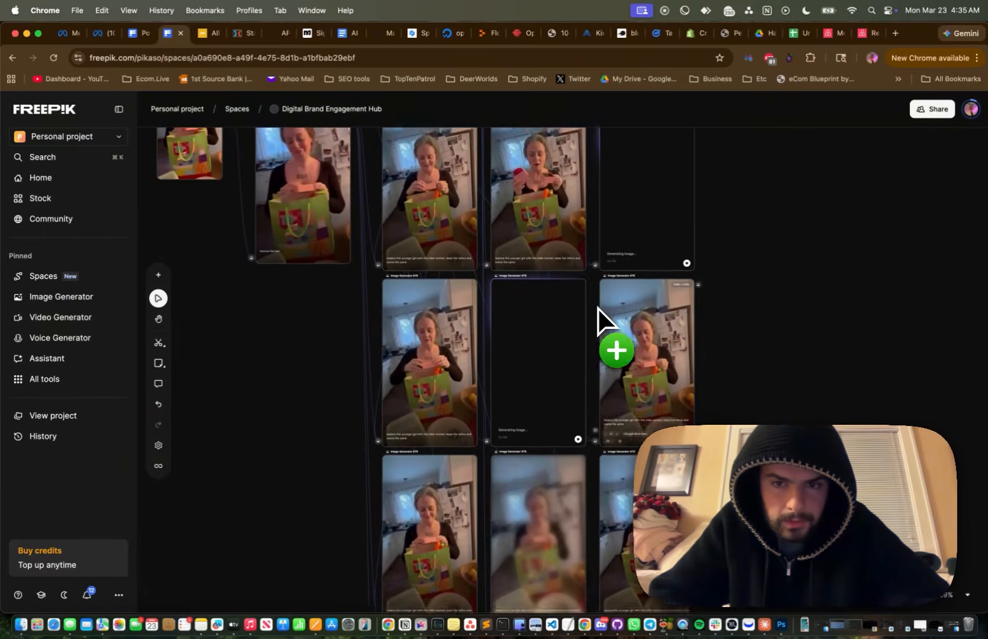
scroll(594, 339, down, 5)
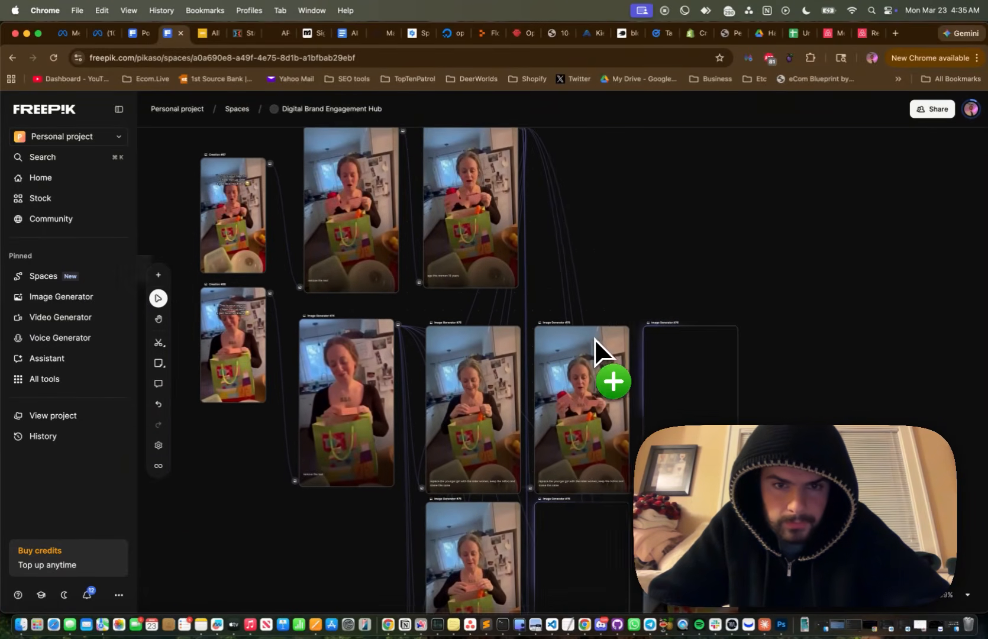
scroll(595, 339, up, 2)
scroll(595, 339, left, 2)
scroll(595, 338, up, 2)
scroll(595, 338, down, 5)
scroll(594, 338, right, 2)
drag(596, 368, 599, 385)
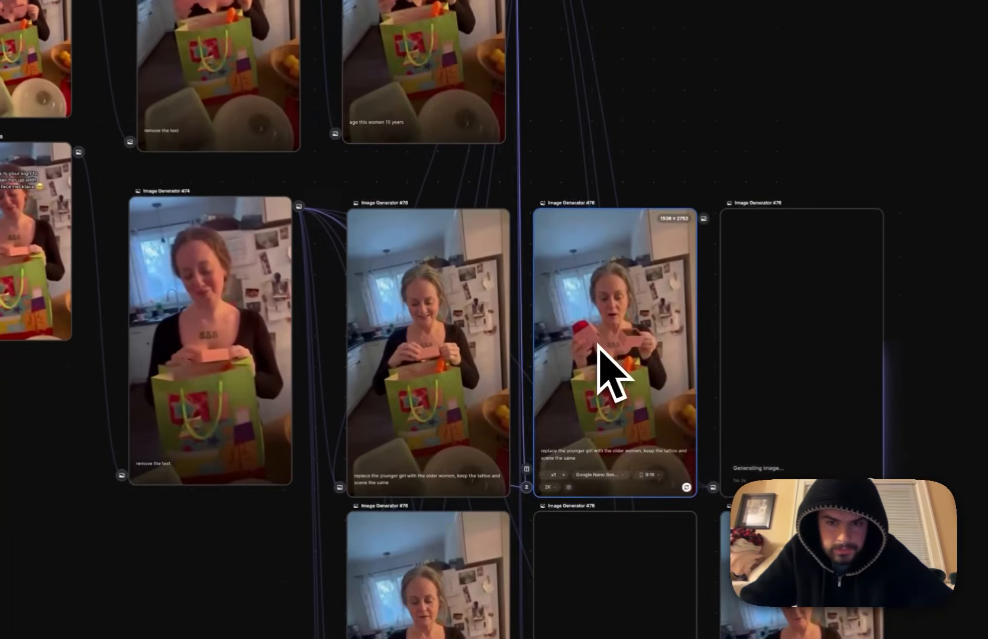
click(599, 387)
key(BackSpace)
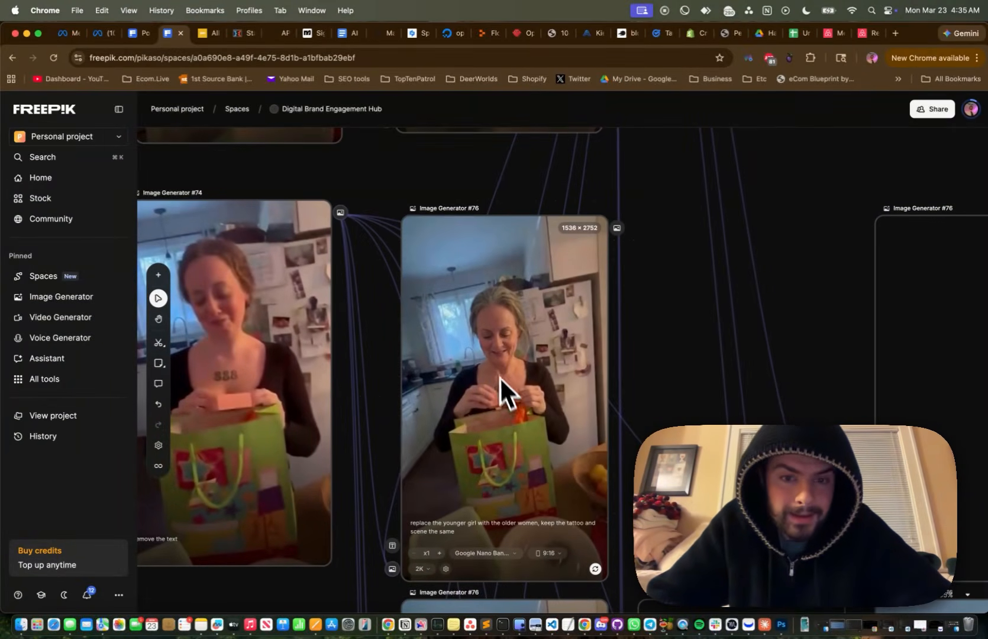
Compare the first new variations with the source frame and delete the first one in the second row.
scroll(438, 373, left, 3)
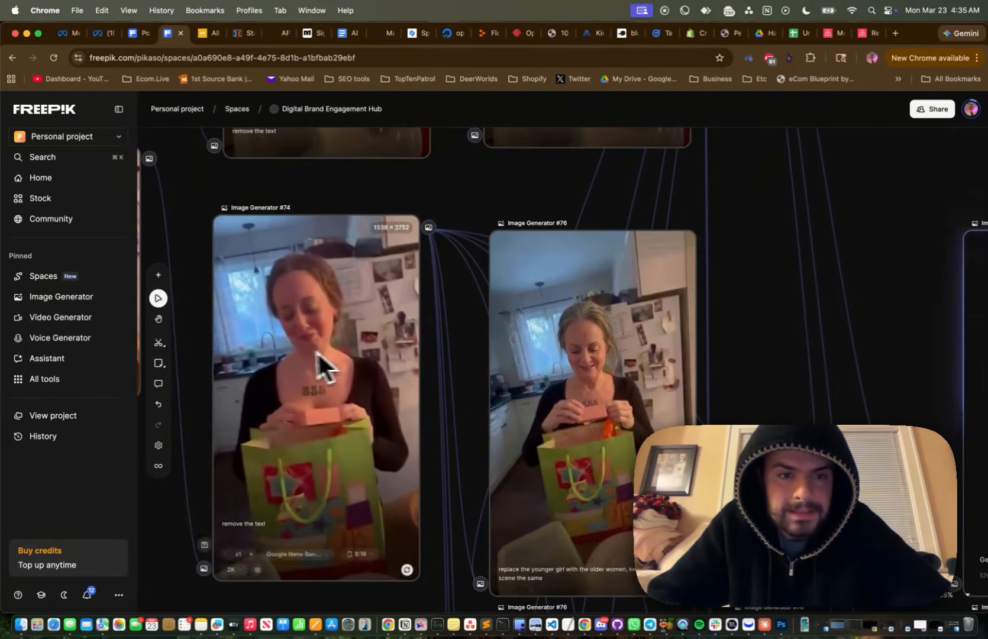
scroll(373, 364, right, 3)
scroll(374, 364, down, 3)
scroll(373, 364, down, 5)
scroll(374, 364, down, 2)
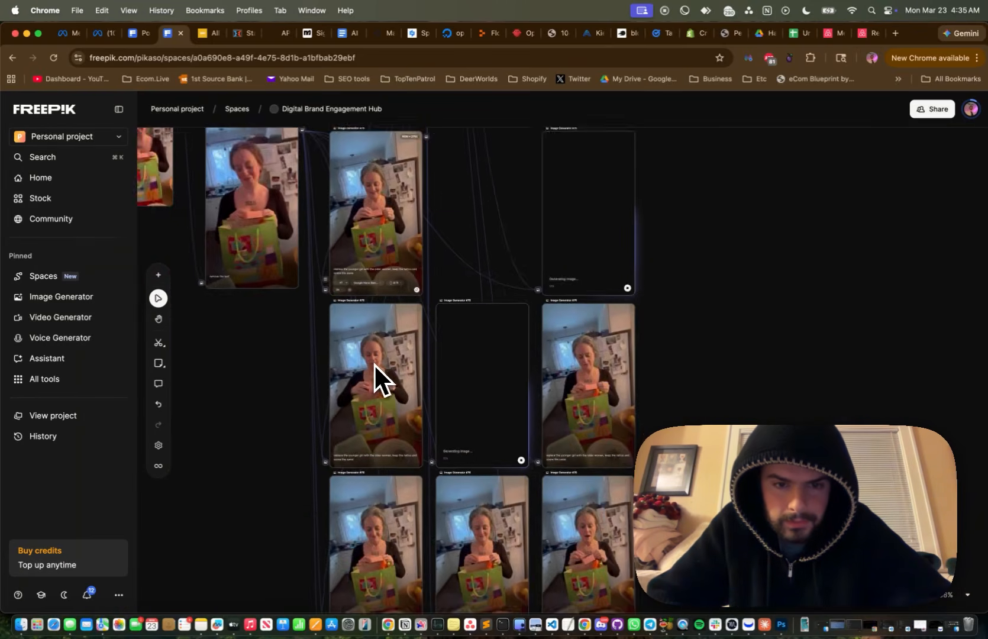
scroll(373, 364, up, 5)
click(415, 387)
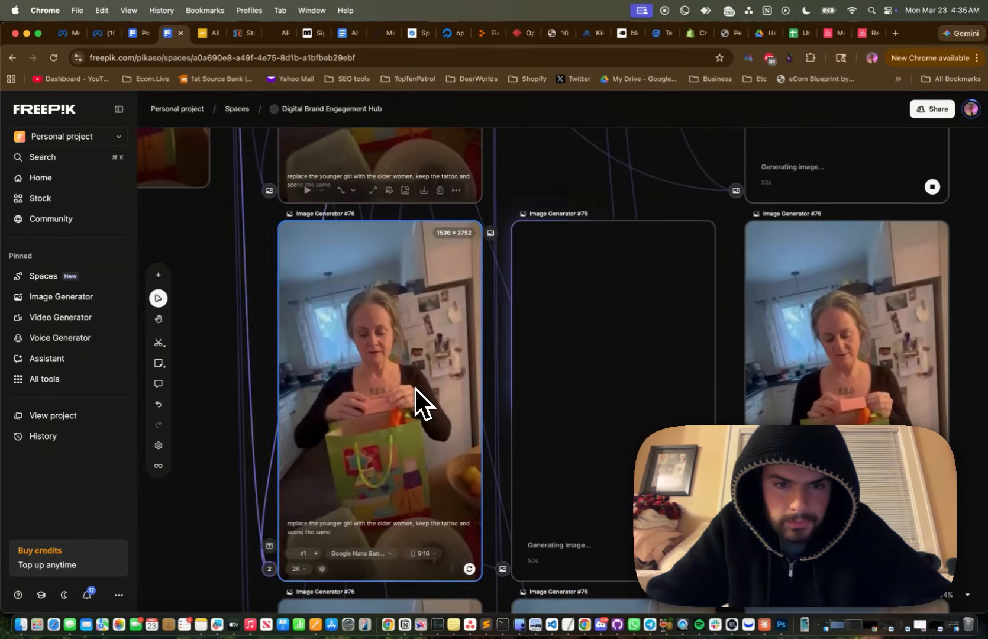
key(Delete)
Delete the second-row variation in the third column and the open-mouthed one directly below it.
scroll(415, 388, right, 2)
scroll(418, 389, right, 2)
scroll(538, 382, down, 3)
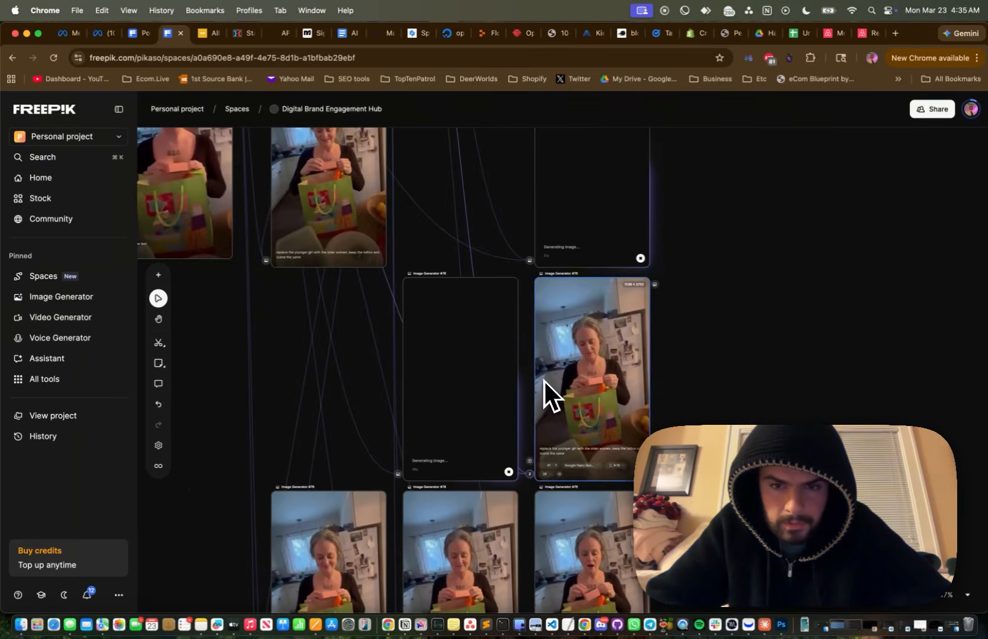
scroll(543, 379, down, 3)
scroll(392, 385, up, 5)
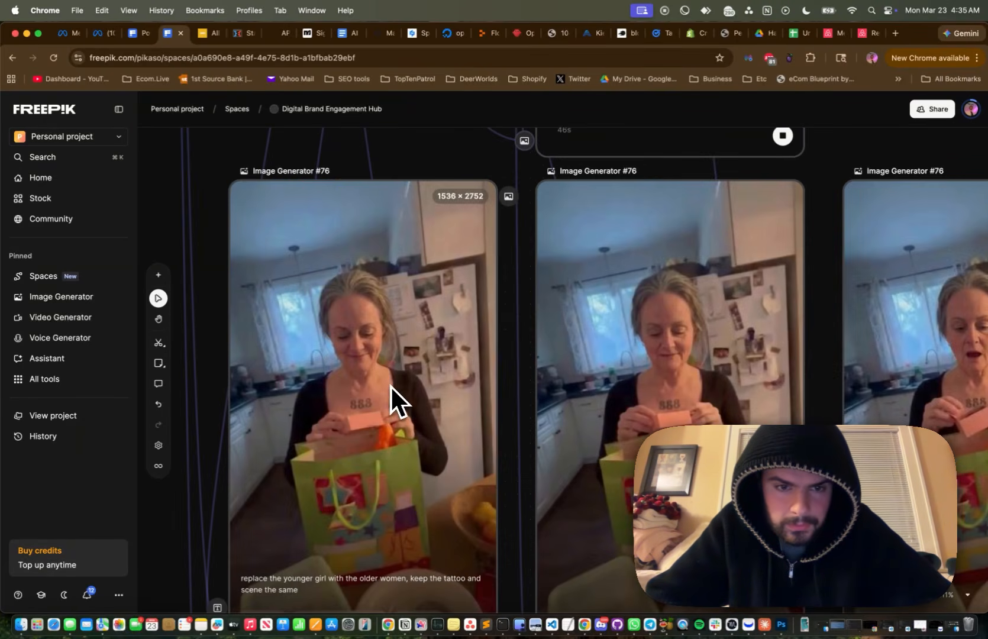
scroll(379, 361, down, 2)
scroll(382, 361, right, 6)
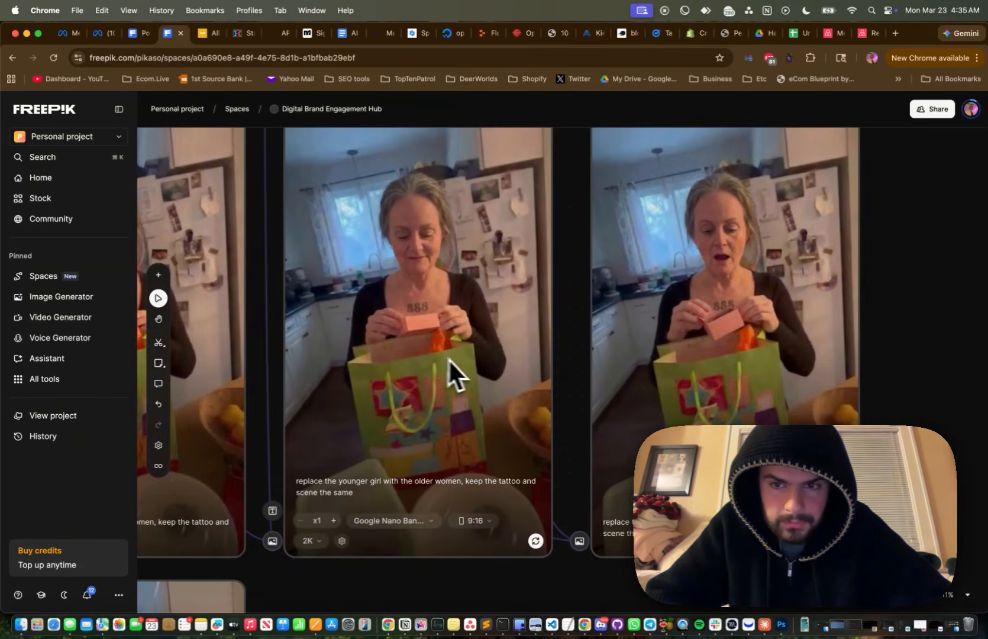
click(642, 346)
key(Delete)
Delete the third row's middle variation and move that row's first one up beneath the kept top-row variation.
scroll(565, 338, left, 3)
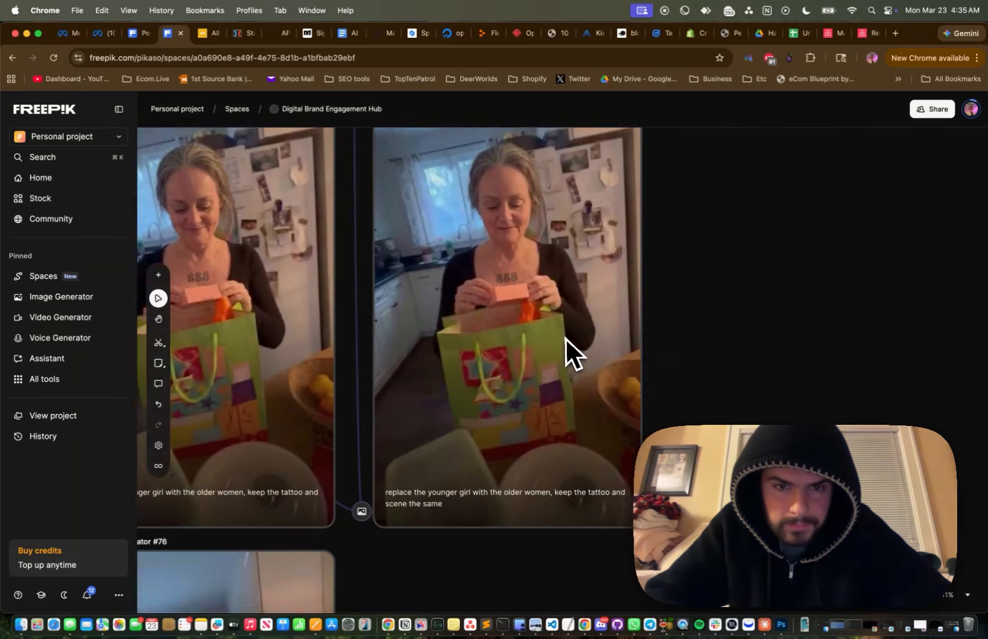
scroll(565, 337, down, 4)
scroll(565, 337, down, 5)
scroll(565, 338, left, 1)
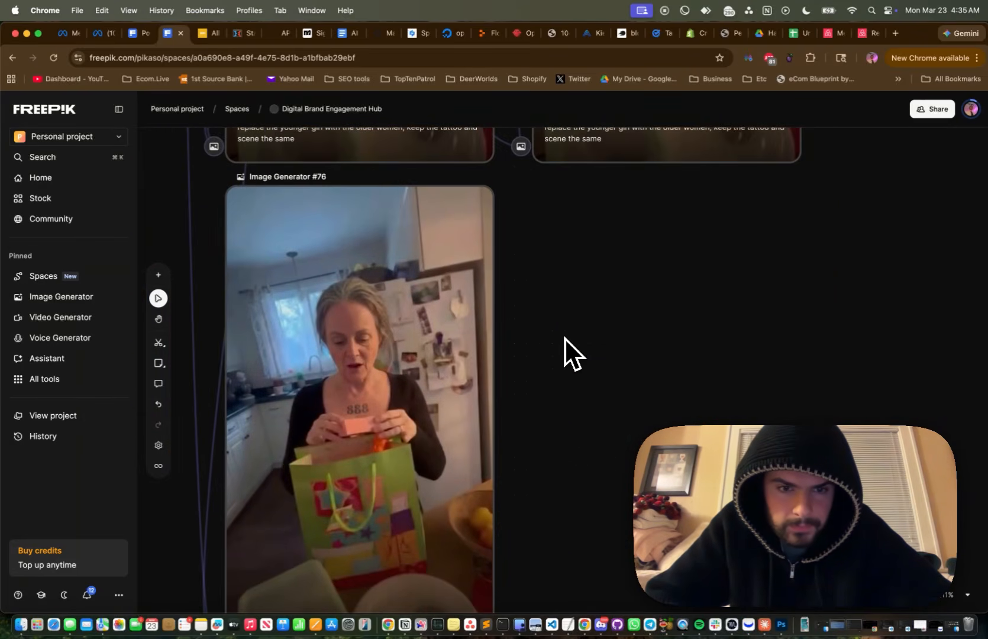
scroll(564, 337, down, 3)
scroll(465, 366, up, 3)
scroll(464, 365, down, 3)
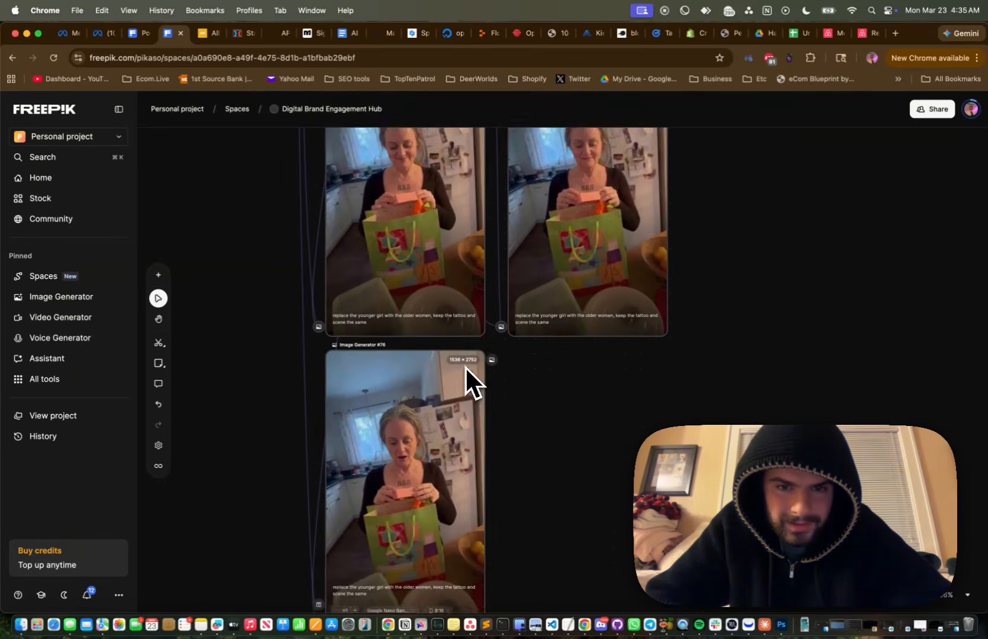
scroll(464, 365, up, 3)
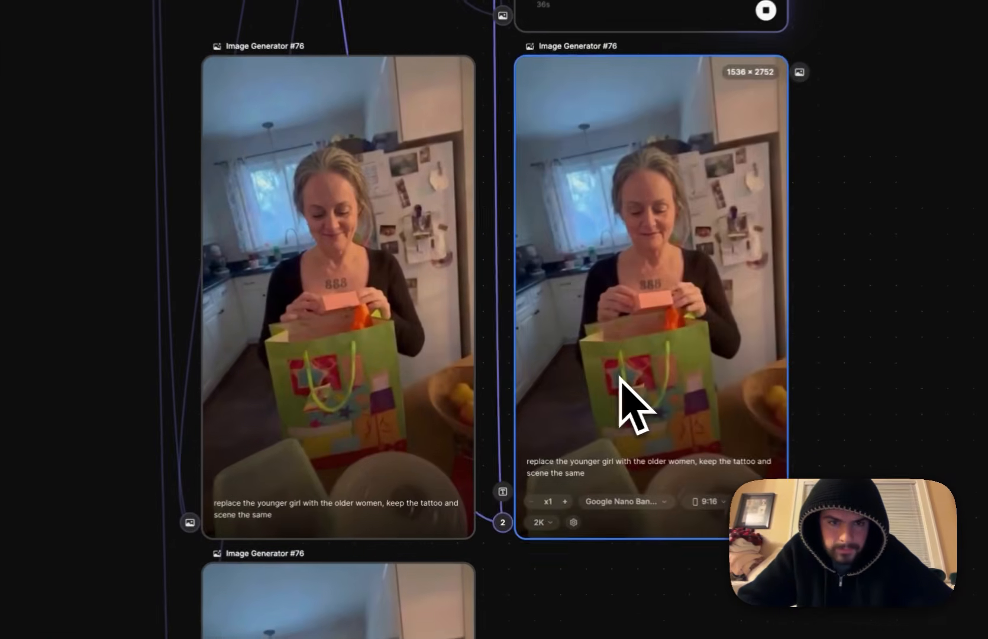
key(Delete)
scroll(622, 379, up, 8)
drag(353, 530, 355, 122)
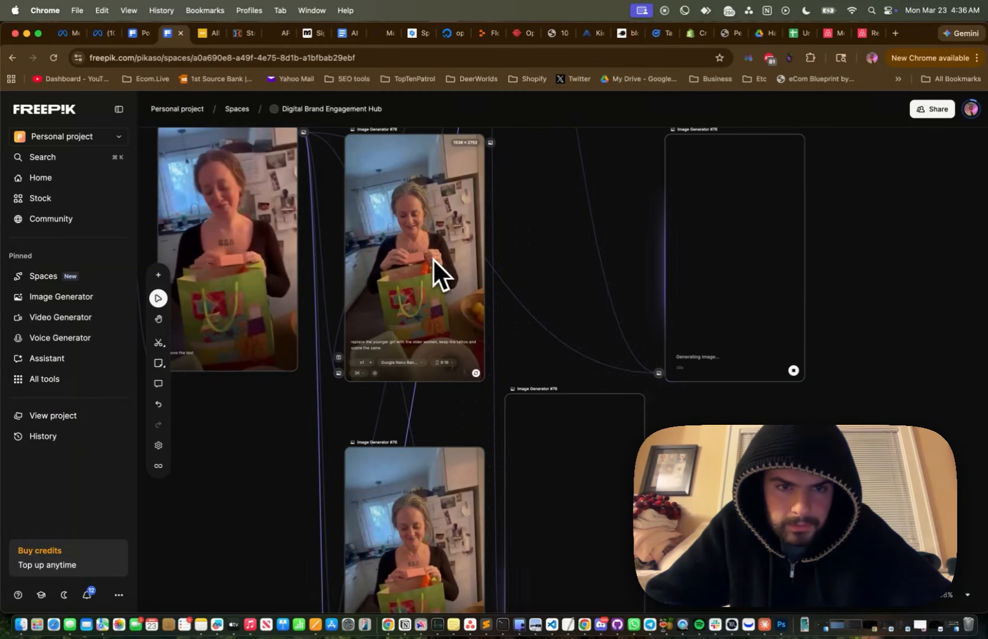
Reframe the kept variation of the smiling older woman by enlarging it two zoom steps in the image editor and generate the result.
scroll(453, 262, up, 2)
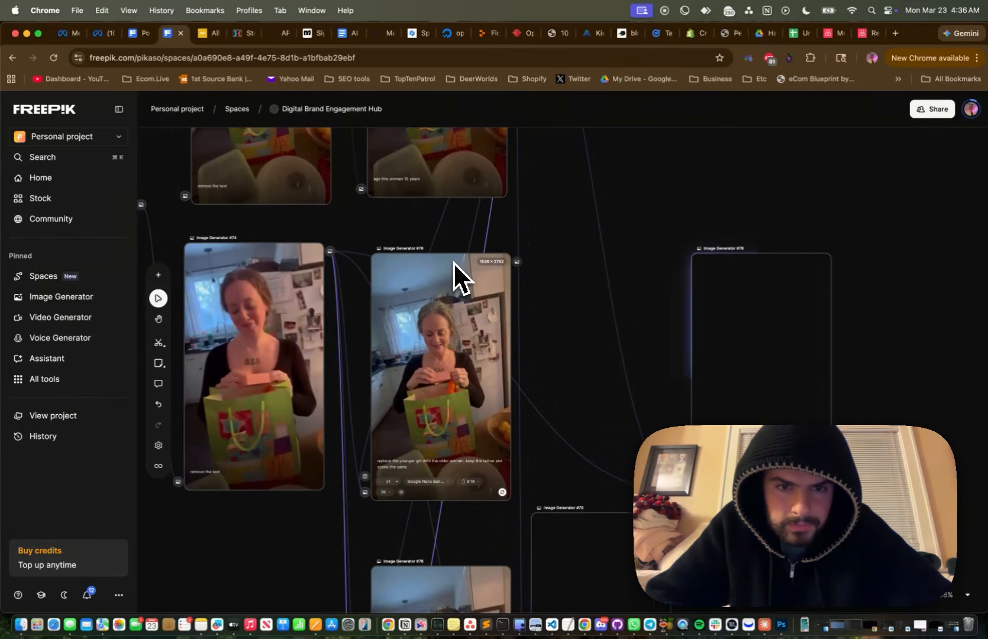
scroll(497, 343, up, 3)
scroll(406, 466, down, 3)
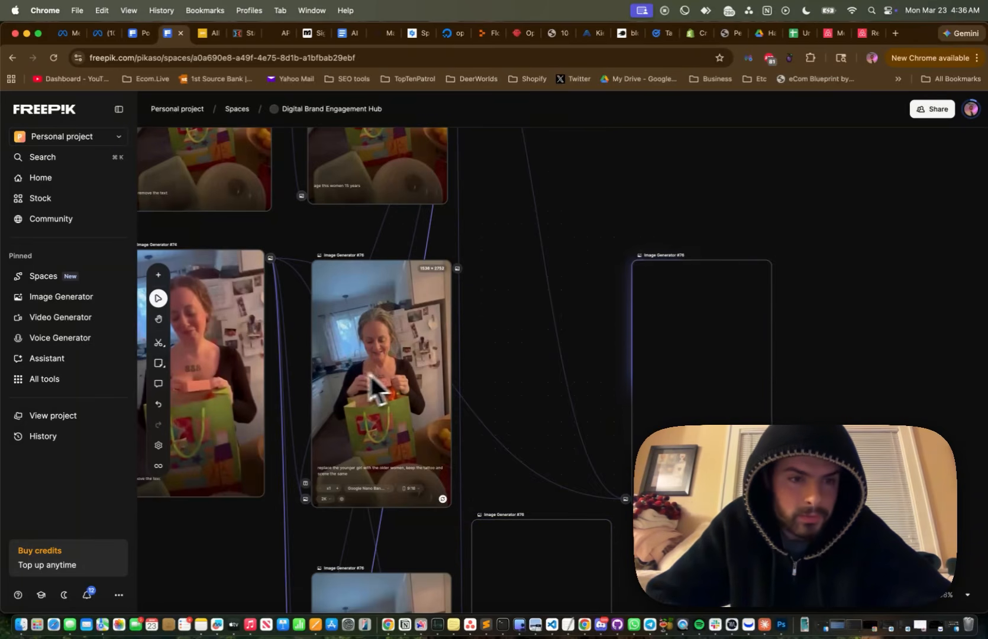
scroll(355, 390, left, 3)
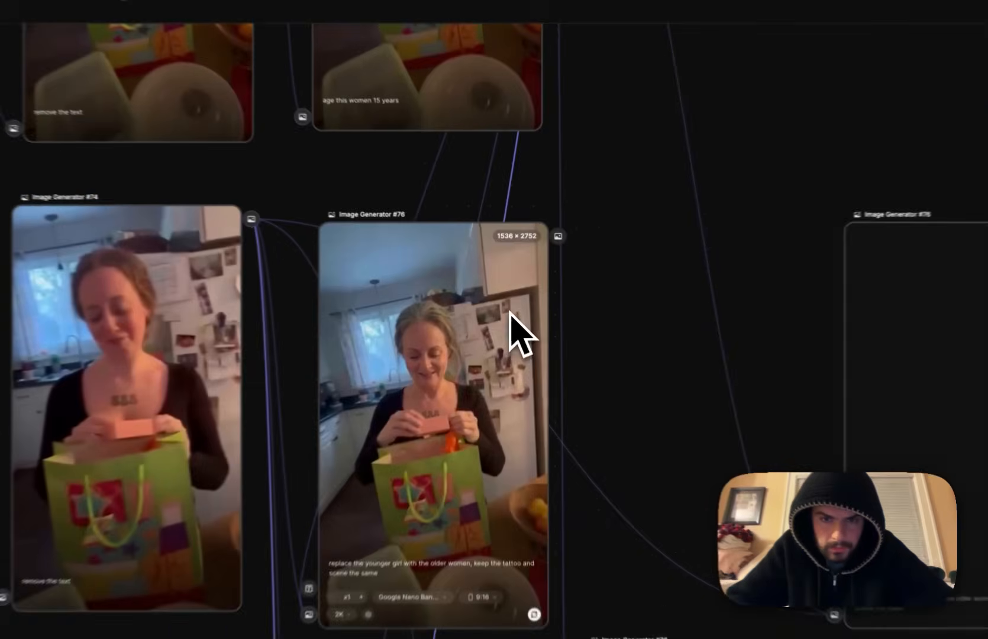
click(509, 303)
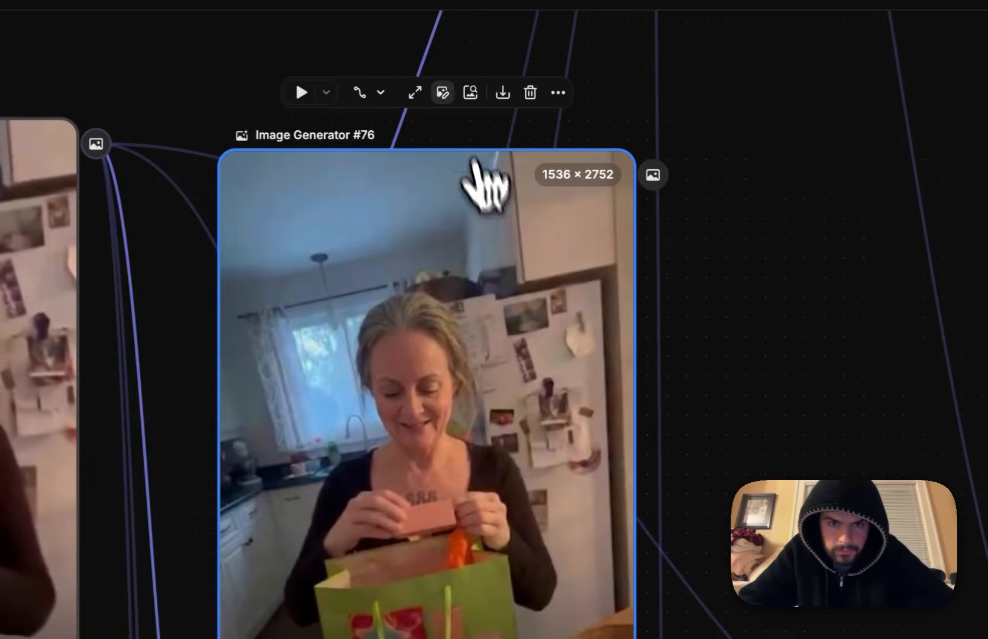
click(444, 93)
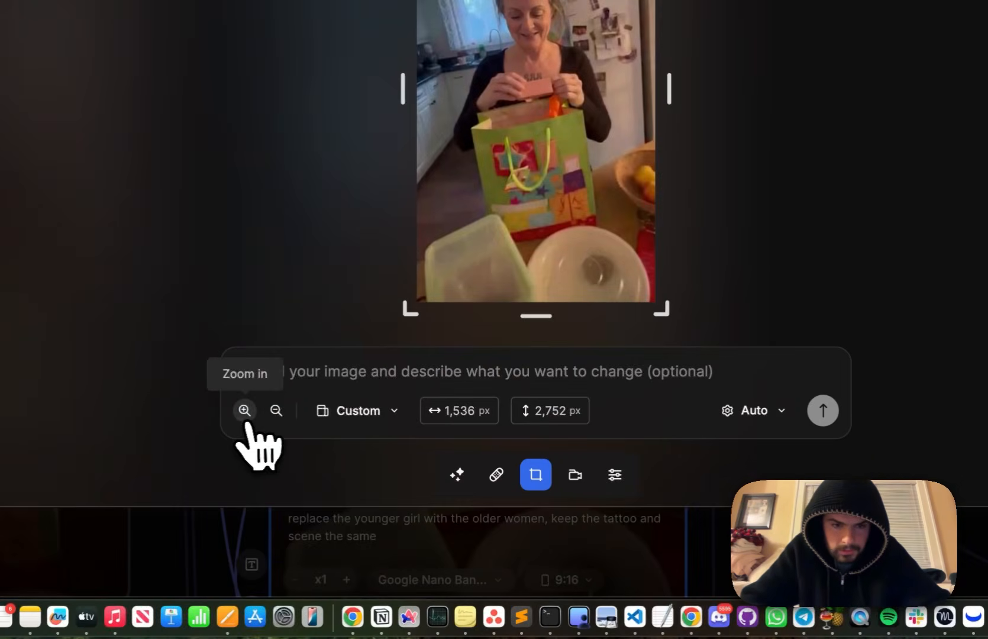
click(244, 410)
click(245, 410)
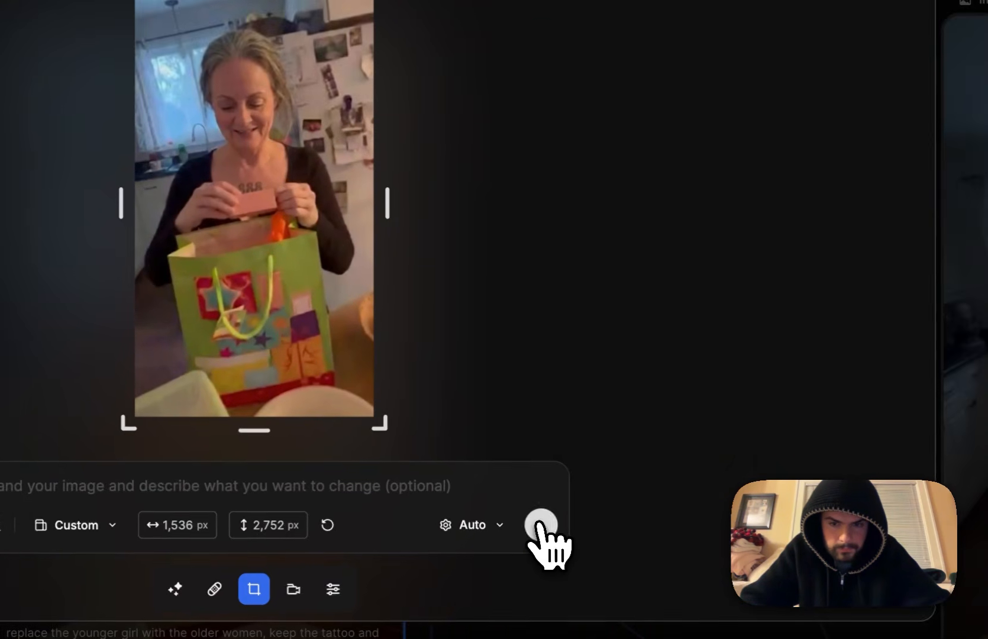
click(823, 410)
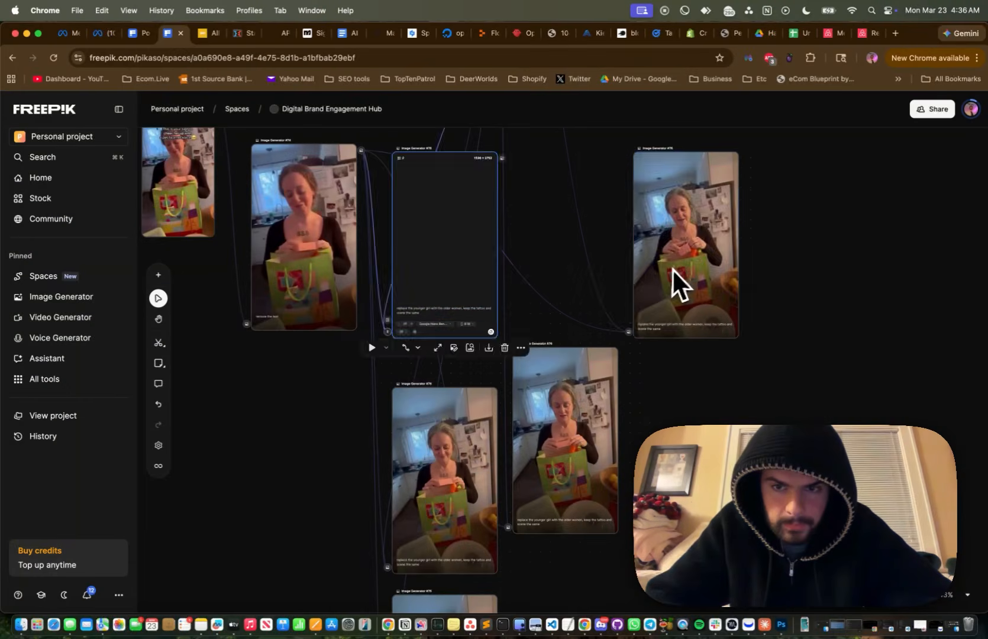
Delete the four leftover smiling older-woman variations around the reframed one.
click(676, 267)
key(Delete)
scroll(657, 296, down, 2)
click(628, 342)
key(Delete)
click(518, 378)
key(Delete)
scroll(503, 396, down, 2)
click(479, 444)
key(Delete)
scroll(479, 441, up, 6)
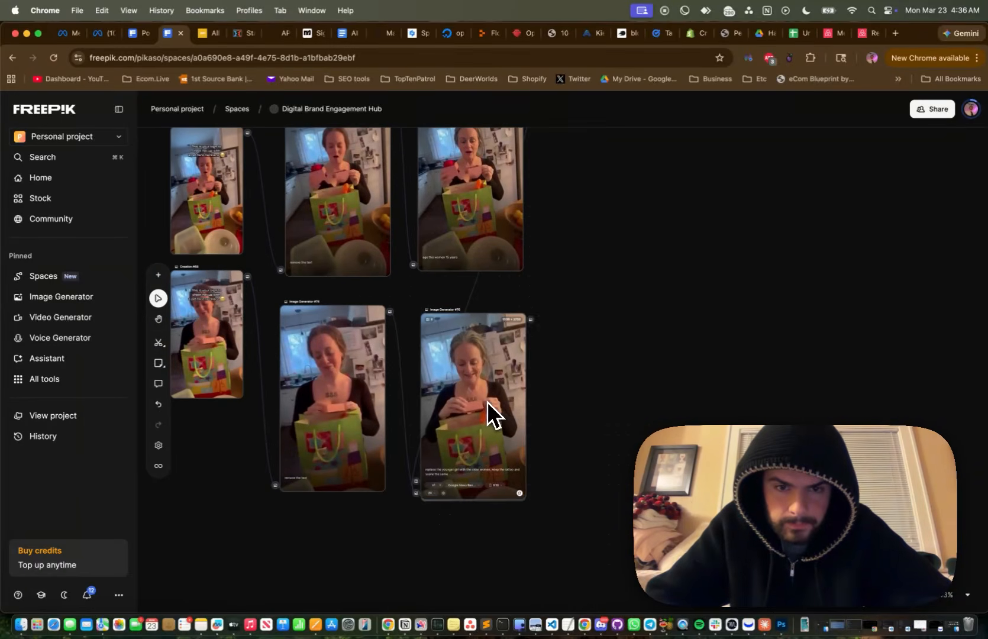
Compare the reframed smiling older-woman image with its source frame and the gasping shot above it.
click(482, 392)
scroll(582, 356, up, 3)
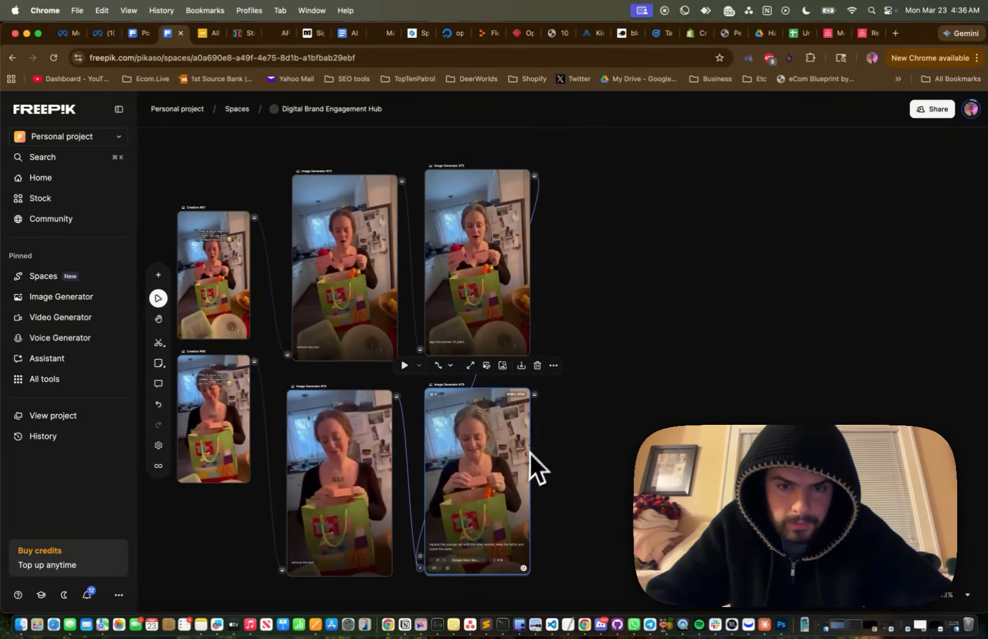
scroll(536, 439, down, 2)
scroll(443, 454, up, 5)
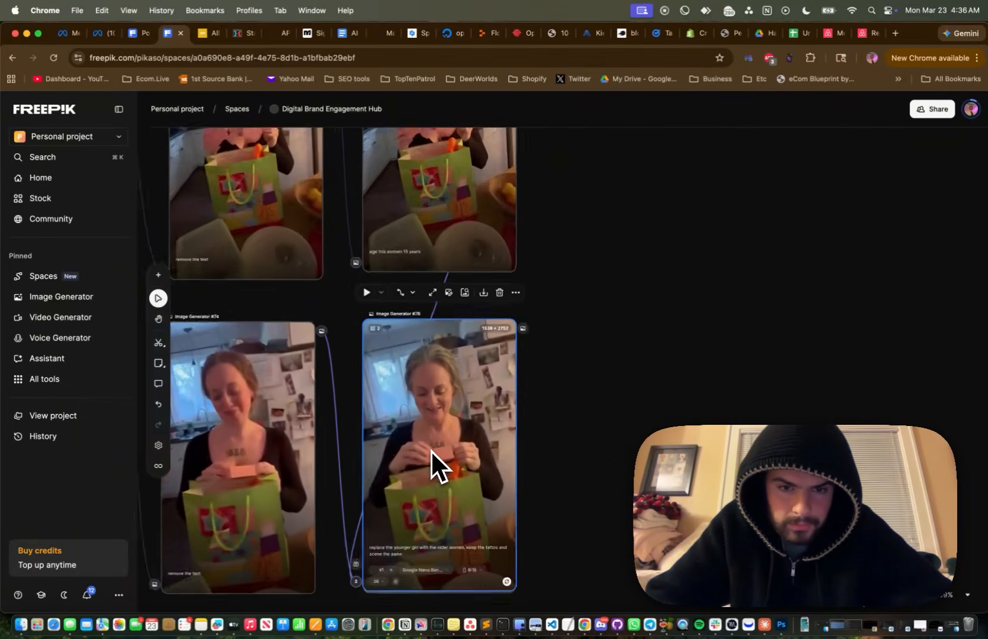
scroll(431, 450, down, 1)
scroll(429, 434, down, 3)
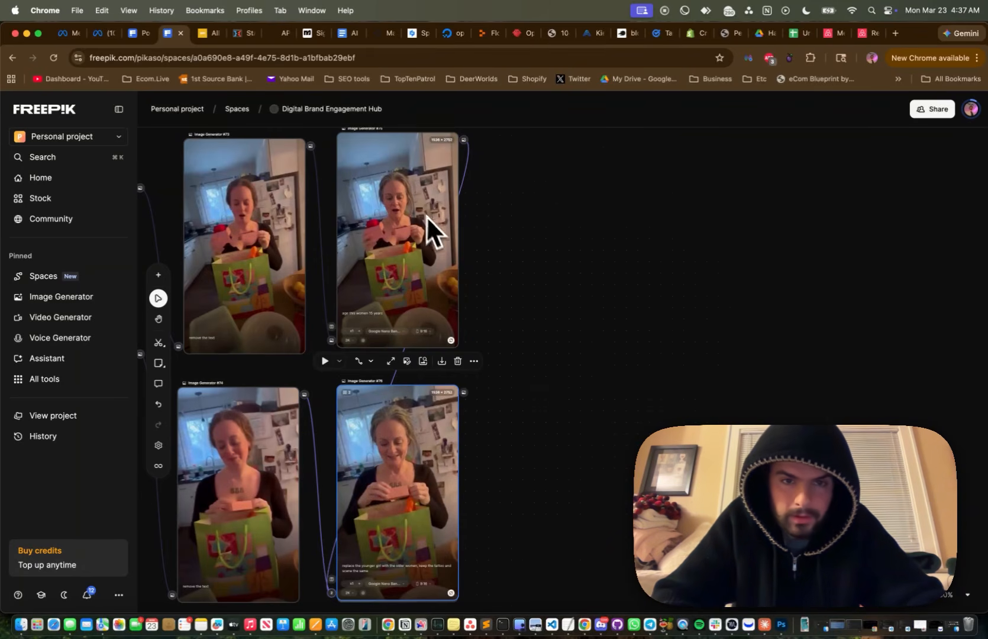
Add an Image Generator fed by the gasping older-woman image.
scroll(473, 260, up, 2)
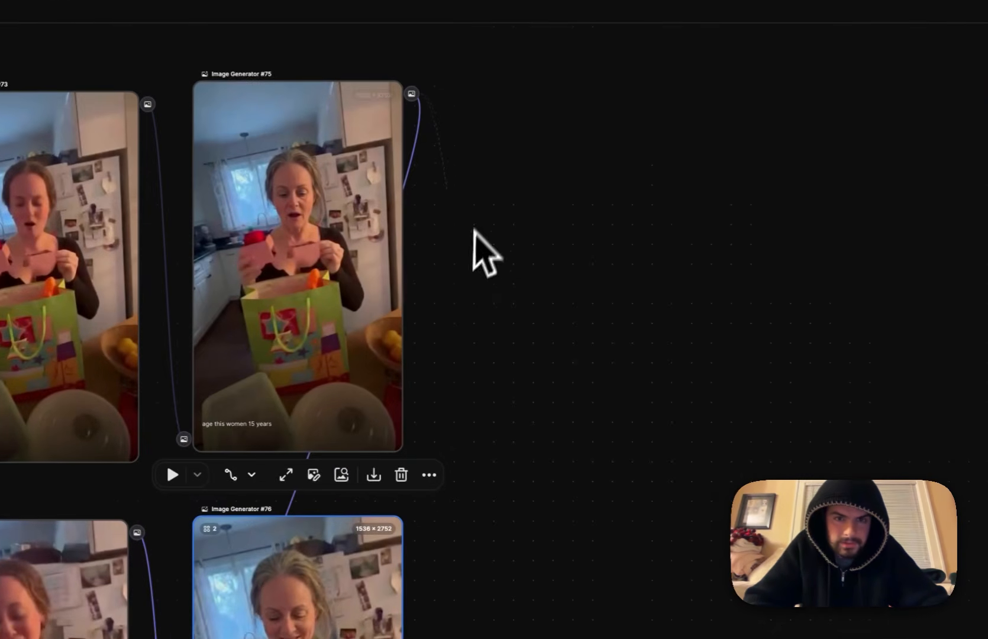
drag(488, 278, 490, 280)
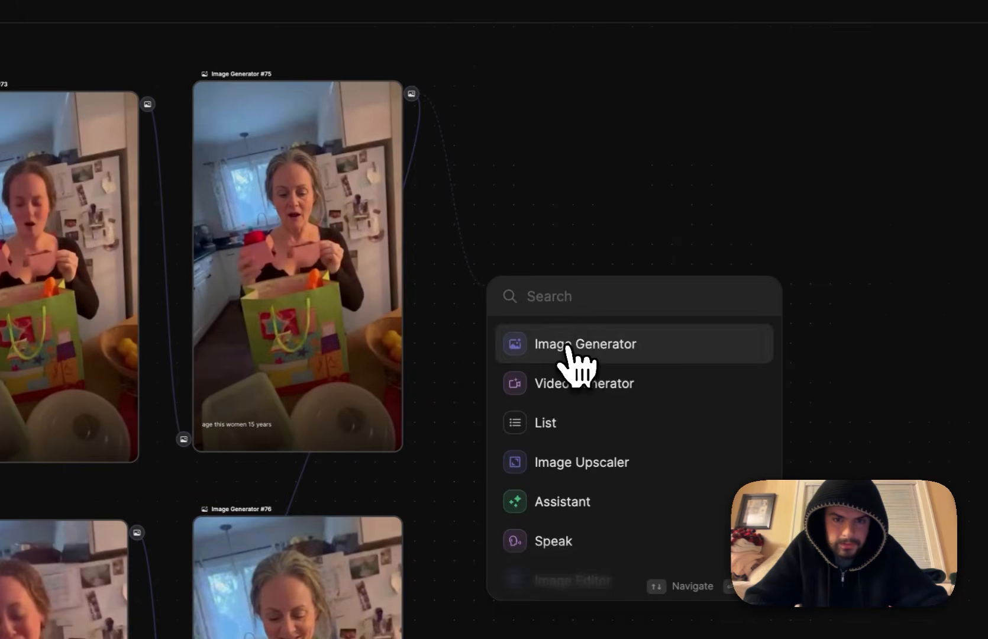
click(569, 345)
Generate 10 images in the new generator with the prompt "change the background to a different kitchen".
scroll(582, 409, down, 3)
scroll(583, 408, up, 5)
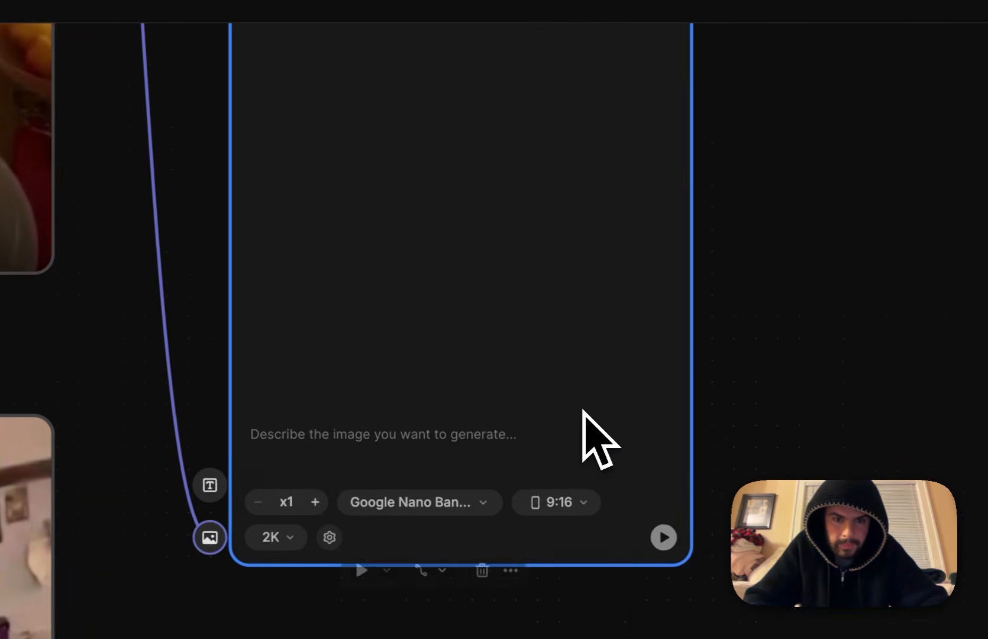
scroll(582, 409, left, 2)
click(432, 498)
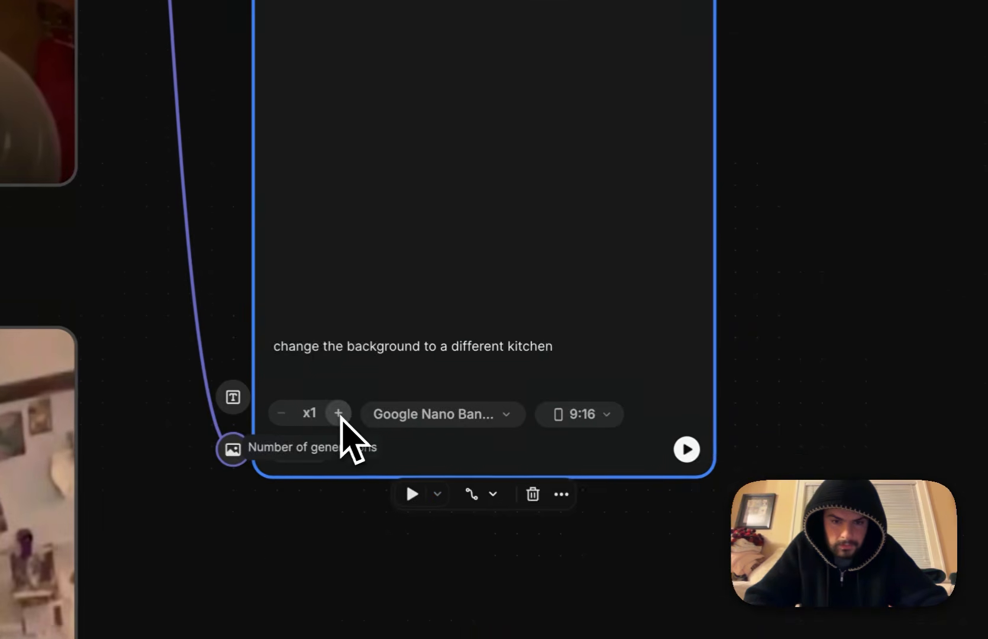
click(457, 570)
text(10)
click(686, 448)
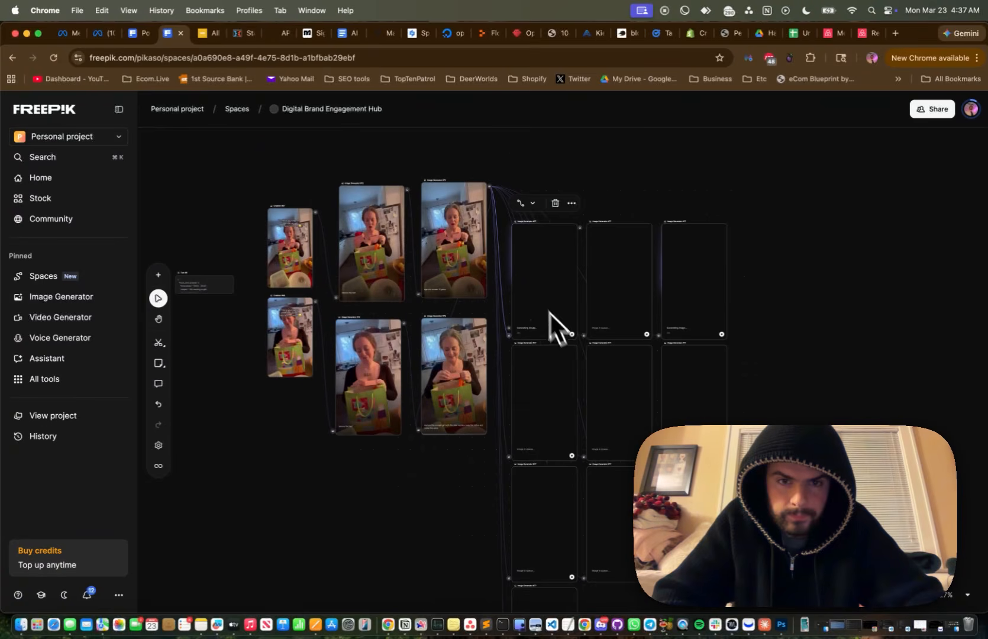
Move the six jewelry box and necklace frames together to the empty canvas area below the mom shots.
scroll(551, 302, down, 3)
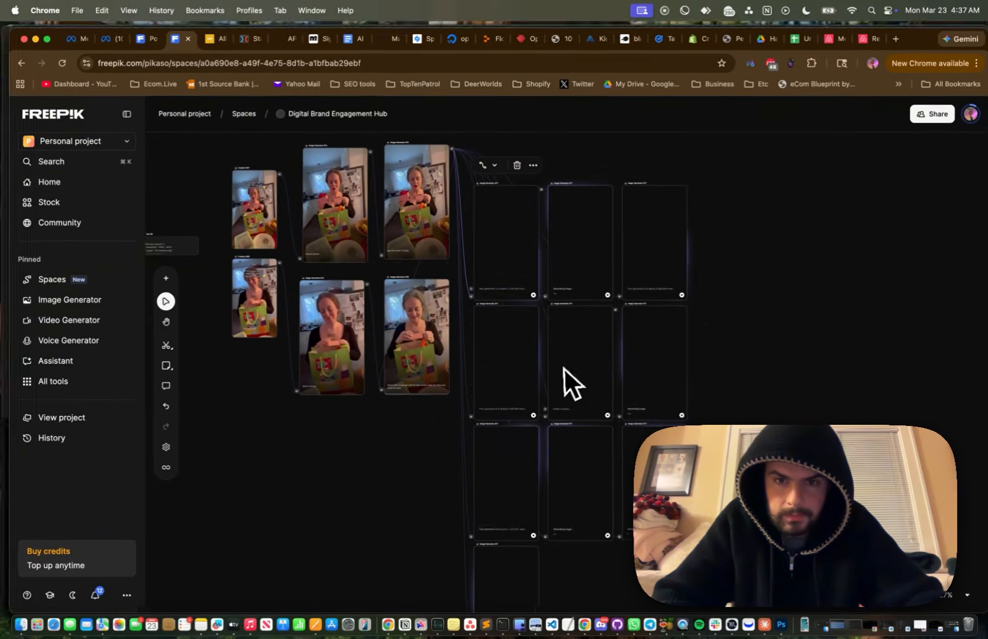
scroll(560, 370, left, 5)
scroll(560, 370, down, 5)
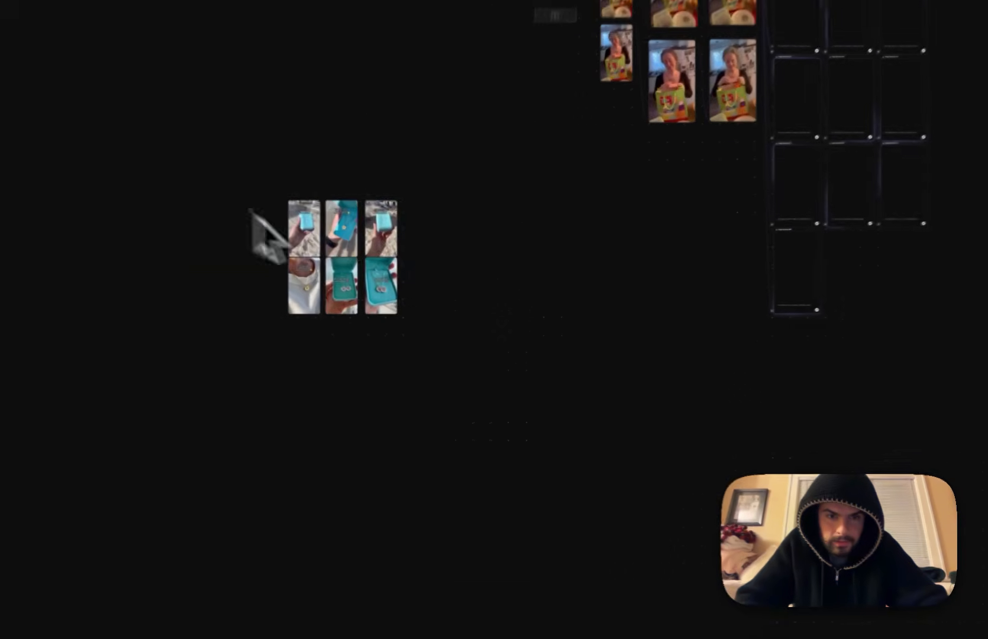
drag(332, 290, 547, 457)
drag(612, 477, 598, 464)
scroll(591, 452, down, 5)
scroll(591, 452, right, 5)
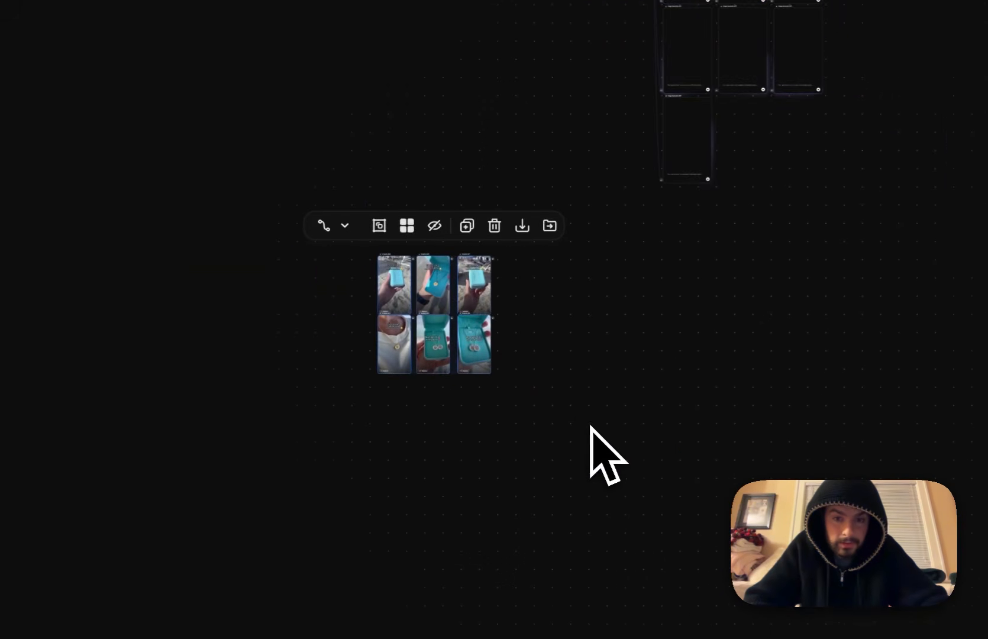
scroll(464, 322, up, 5)
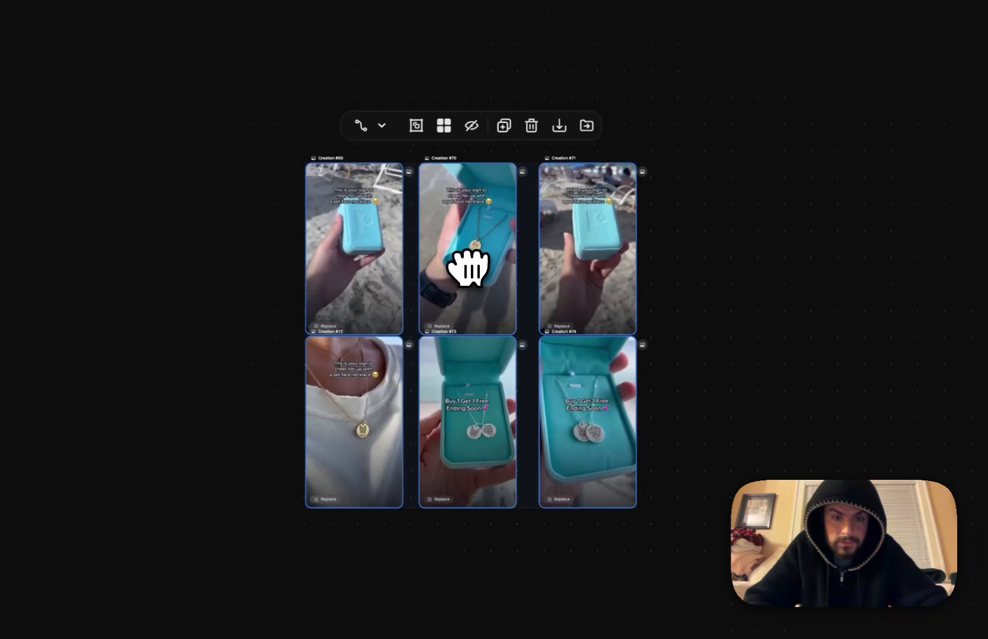
click(760, 271)
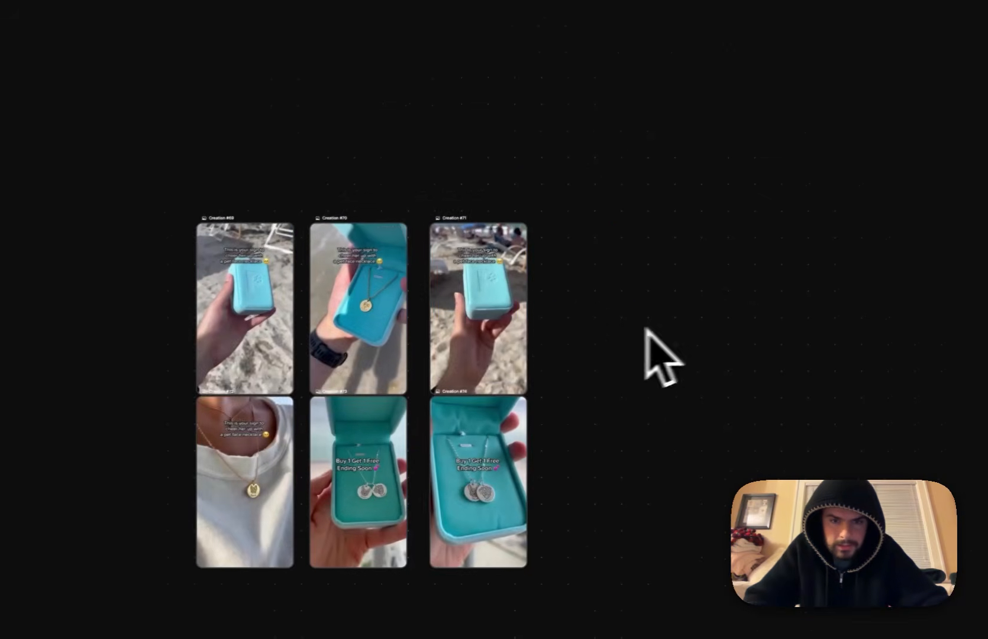
Separate the first closed blue box beach frame from the group by placing it above the other jewelry frames.
scroll(489, 256, up, 5)
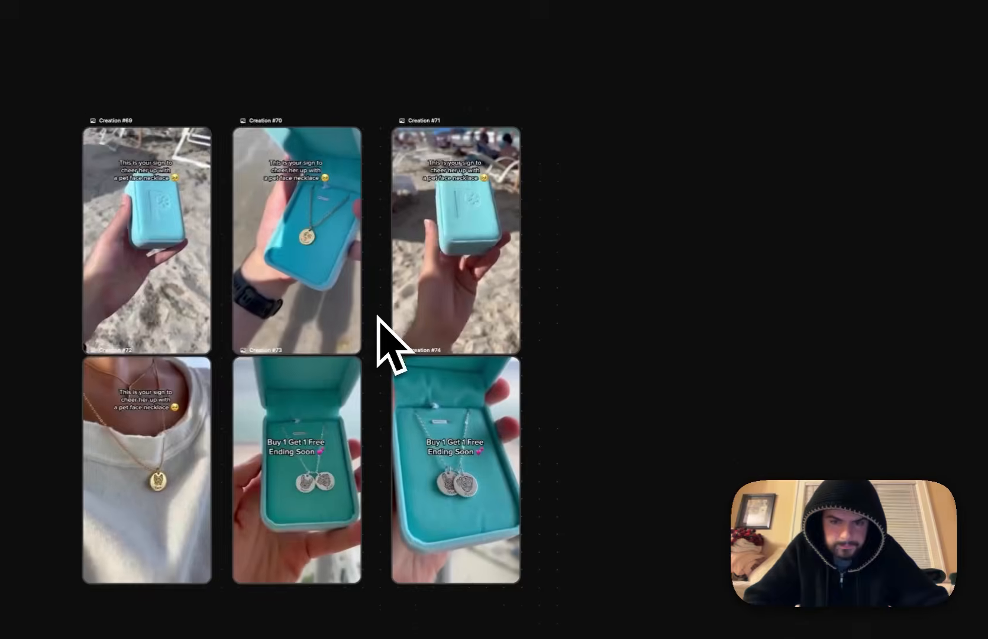
scroll(470, 338, up, 3)
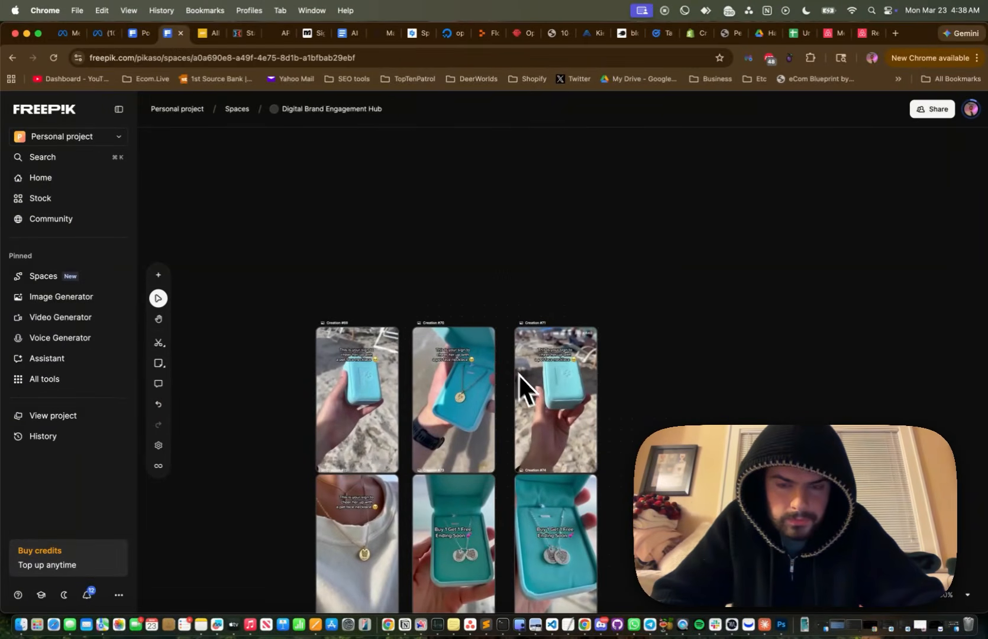
scroll(459, 420, up, 2)
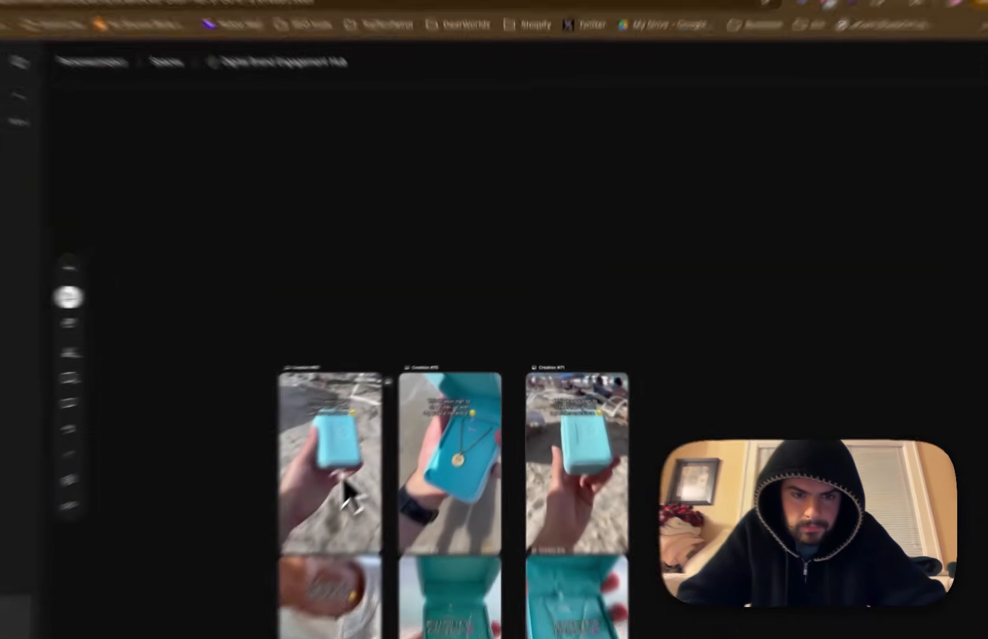
drag(385, 457, 395, 371)
drag(297, 404, 523, 218)
drag(523, 218, 545, 228)
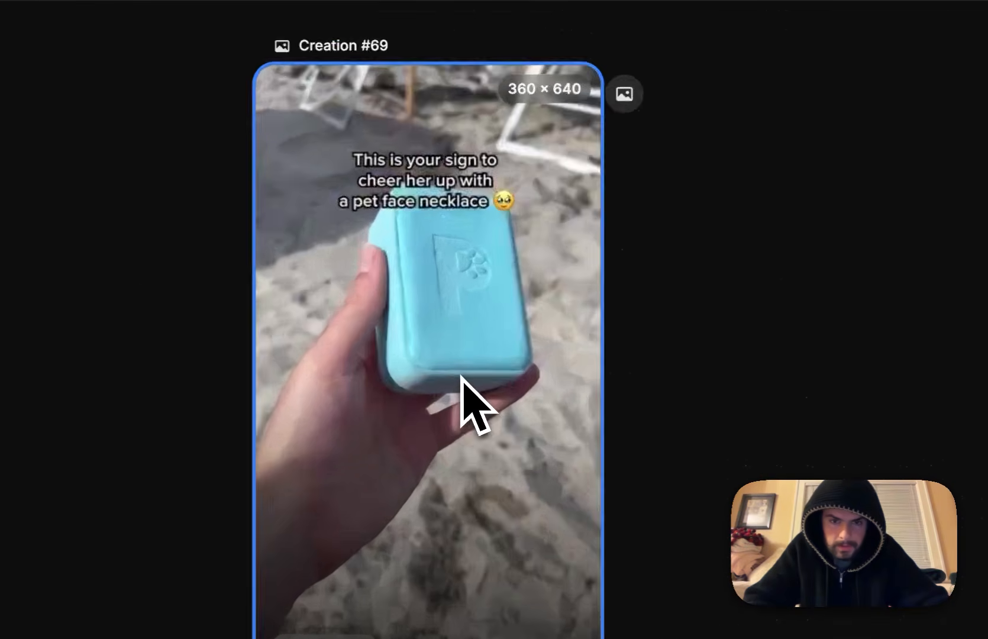
scroll(462, 375, down, 3)
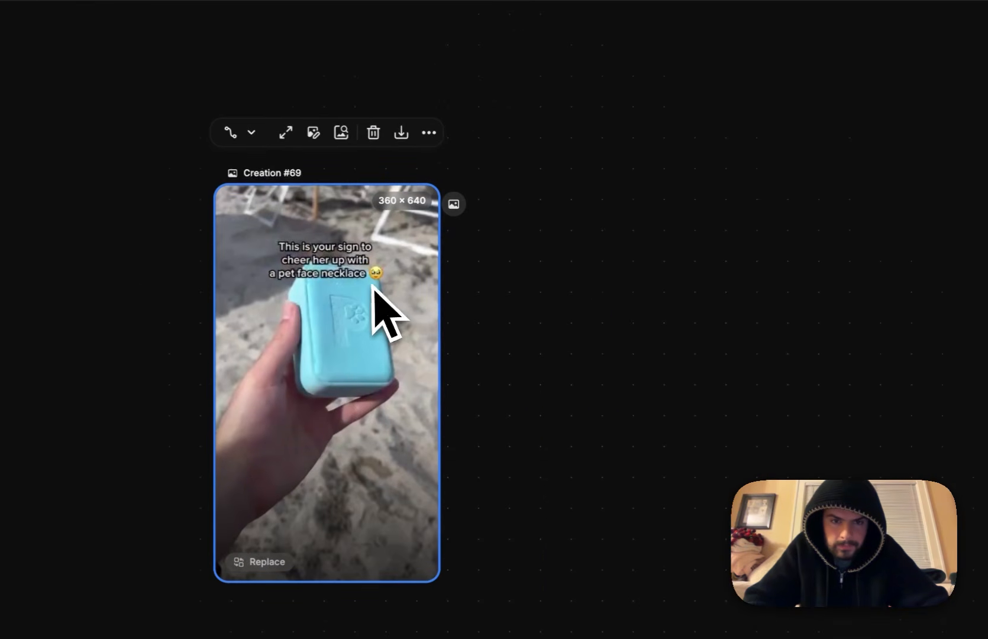
Add an Image Generator fed by the separated closed-box frame, position it beside the frame and start its generation.
drag(432, 204, 494, 334)
click(554, 398)
scroll(562, 409, down, 1)
drag(545, 265, 546, 112)
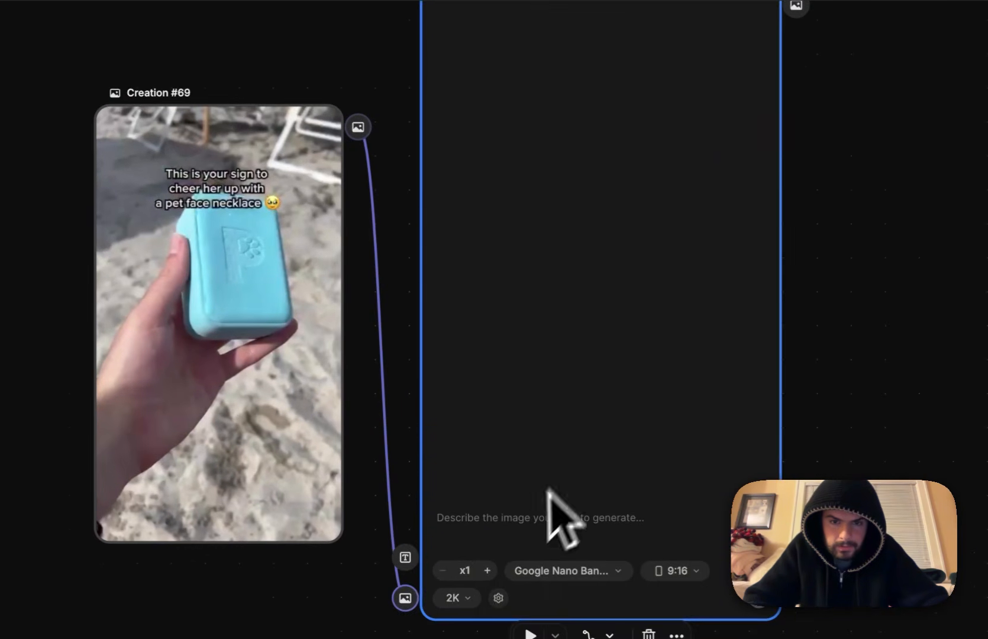
click(580, 550)
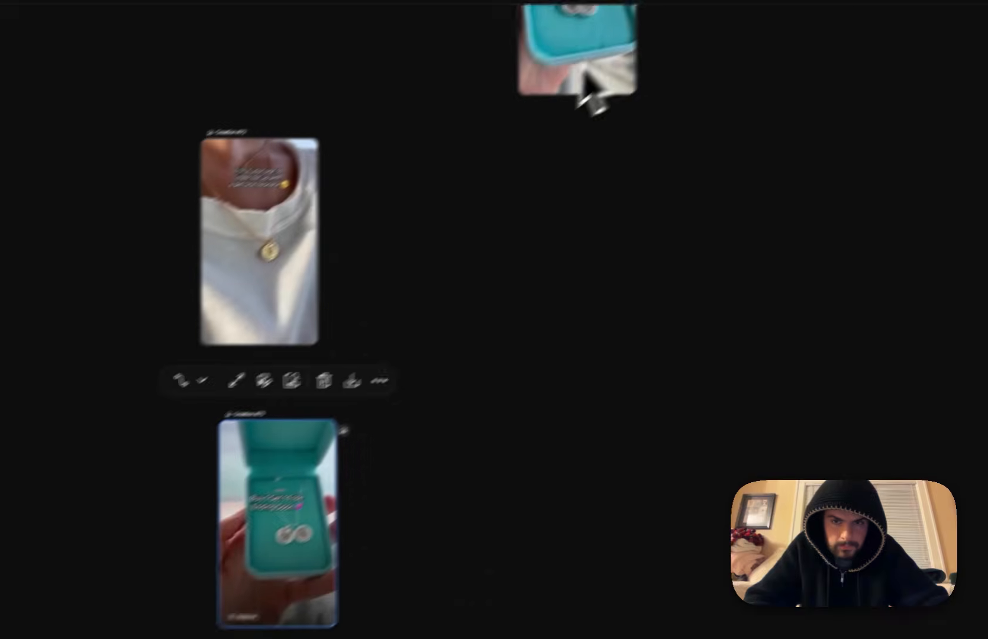
Stack the remaining jewelry frames in a column beneath the first closed-box frame.
drag(592, 99, 413, 453)
scroll(556, 278, up, 10)
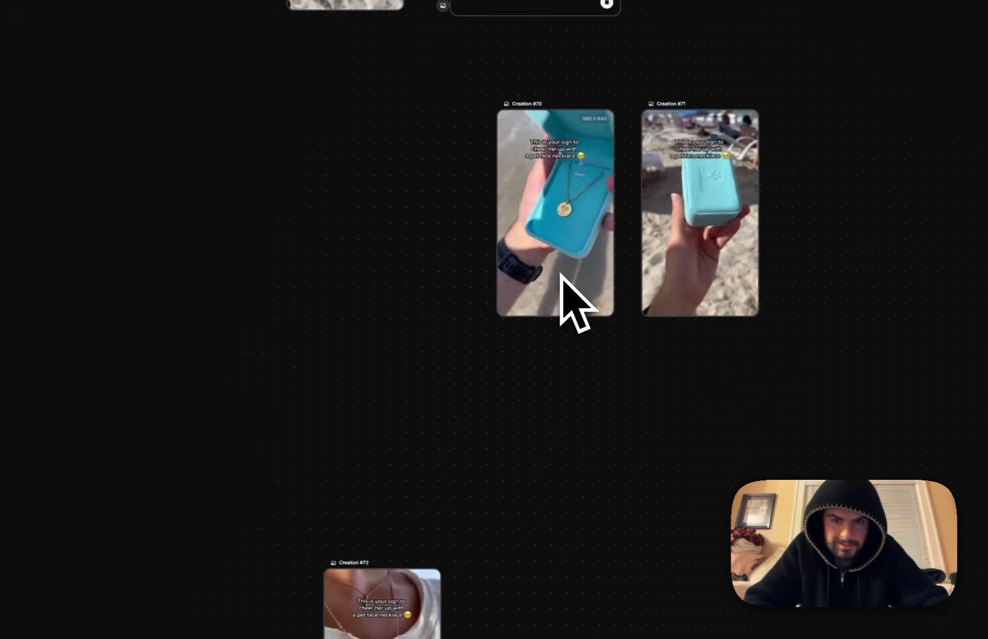
drag(602, 287, 535, 396)
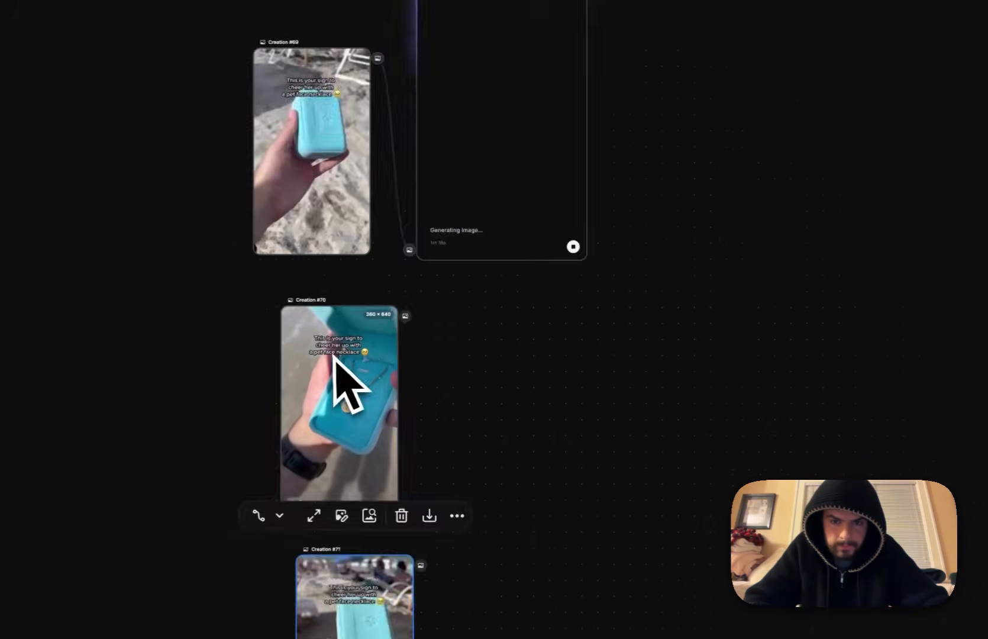
scroll(378, 347, up, 5)
Add an Image Generator fed by the open-box gold necklace frame and run it with the prompt "remove the text".
drag(424, 296, 466, 442)
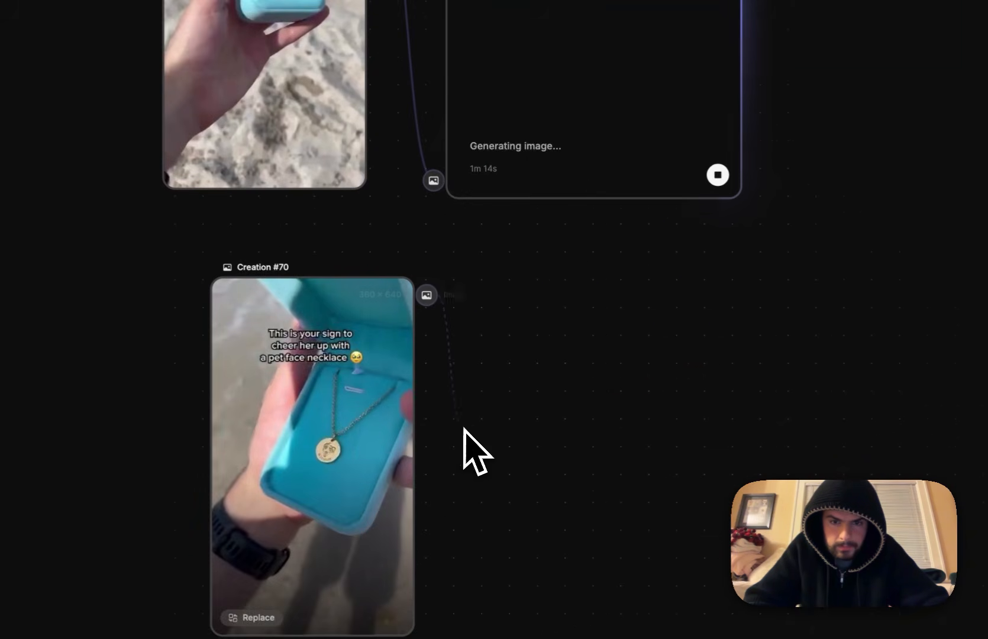
click(533, 493)
click(486, 559)
text(remove the te)
key(Return)
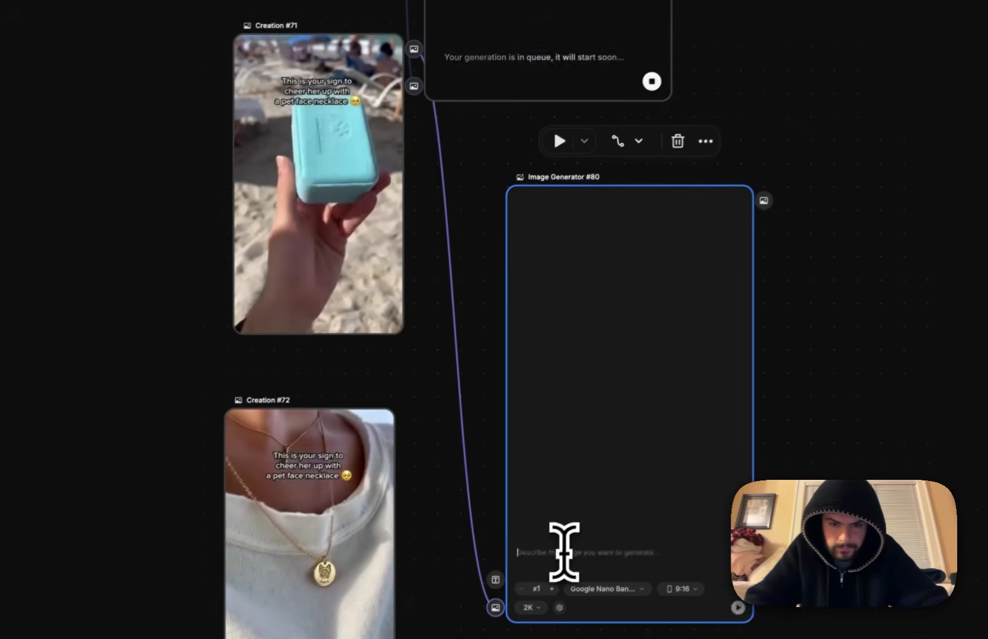
Run the second closed-box beach frame's image generator with the prompt "remove the text".
text(remove )
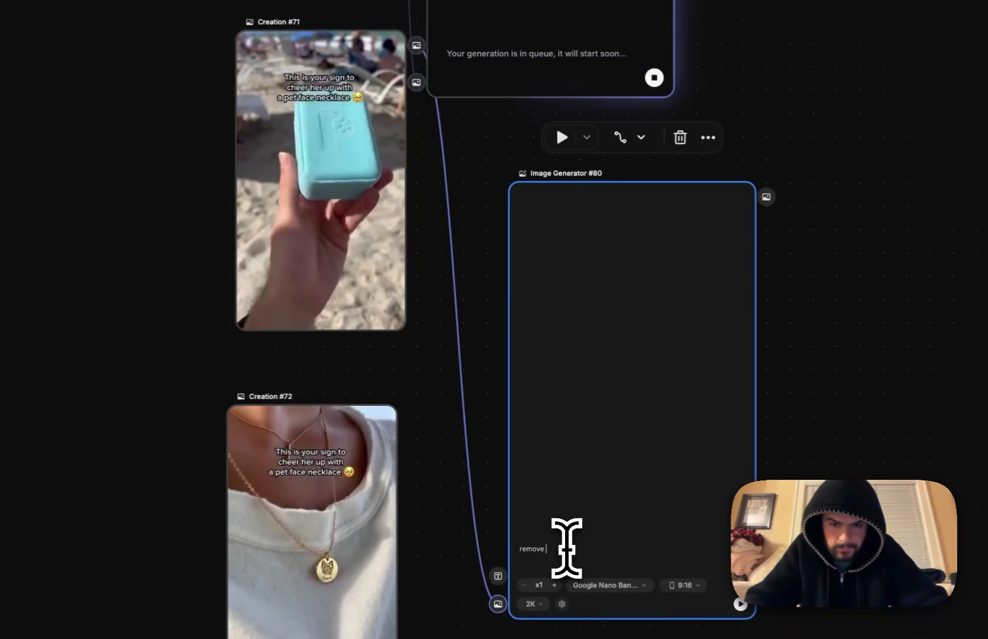
text(the text)
key(Return)
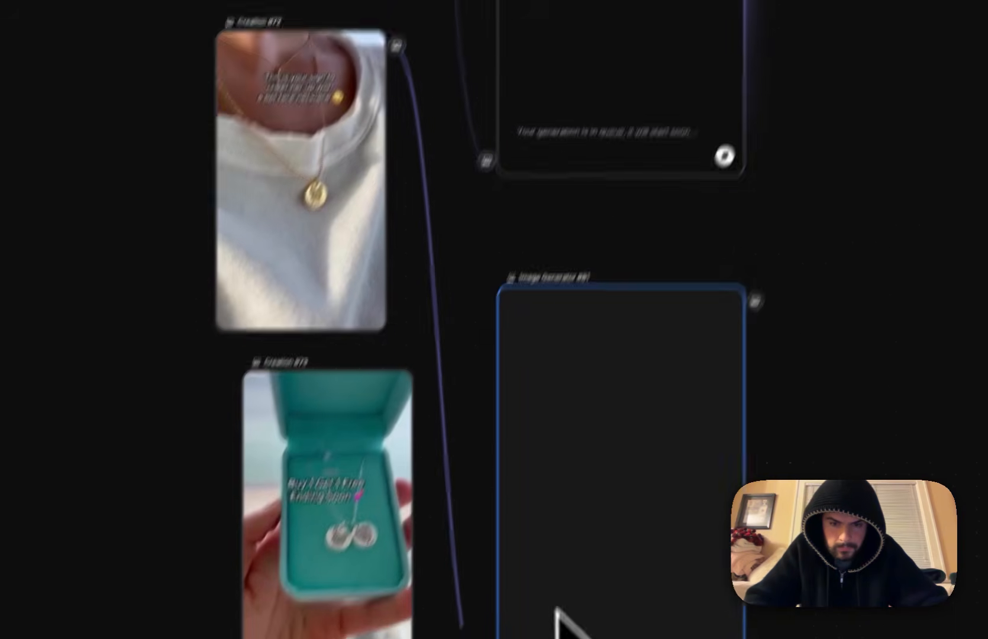
Run the image generator fed by the gold pendant on white shirt frame with the prompt "remove the text".
click(600, 514)
text(remove the tex)
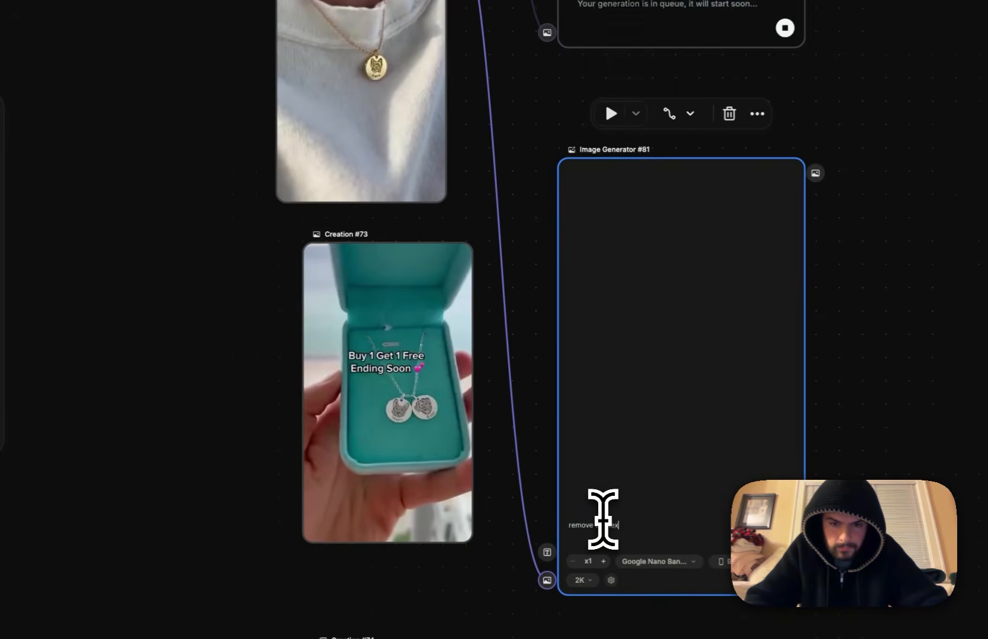
text(t)
key(Return)
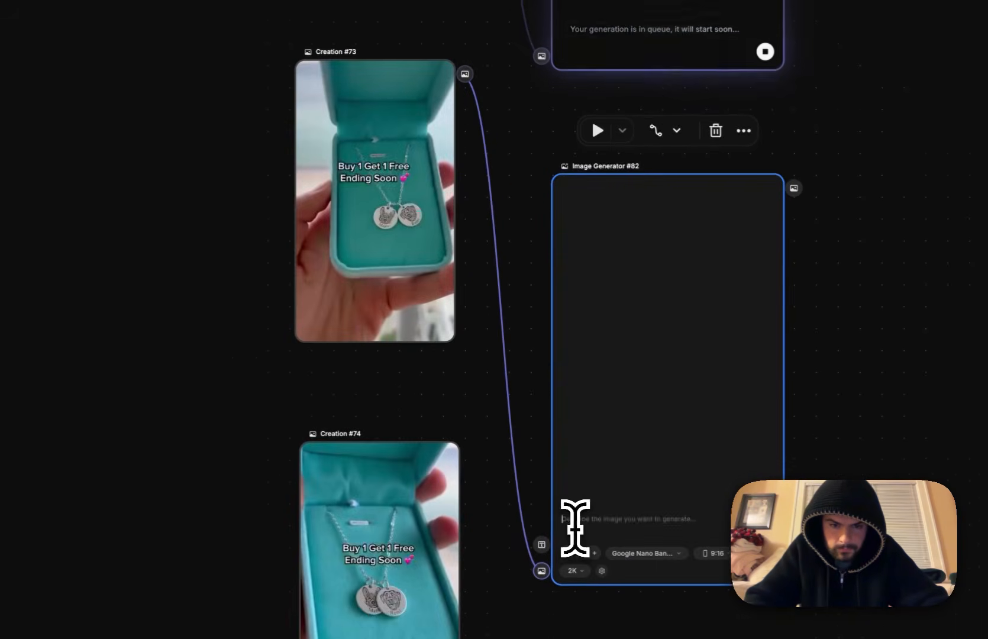
Run the image generator fed by the upper "Buy 1 Get 1 Free" teal-box frame with the prompt "remove the text".
click(574, 524)
text(rem)
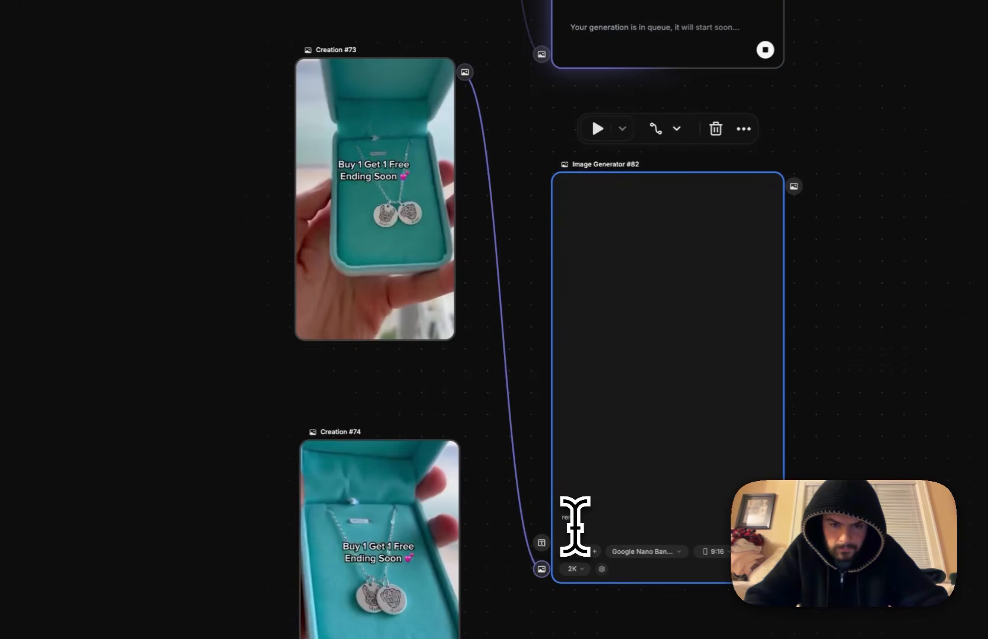
text(ove the text)
key(Return)
Add an Image Generator fed by the last teal-box silver necklace frame and run it to remove the overlay text.
scroll(585, 563, down, 6)
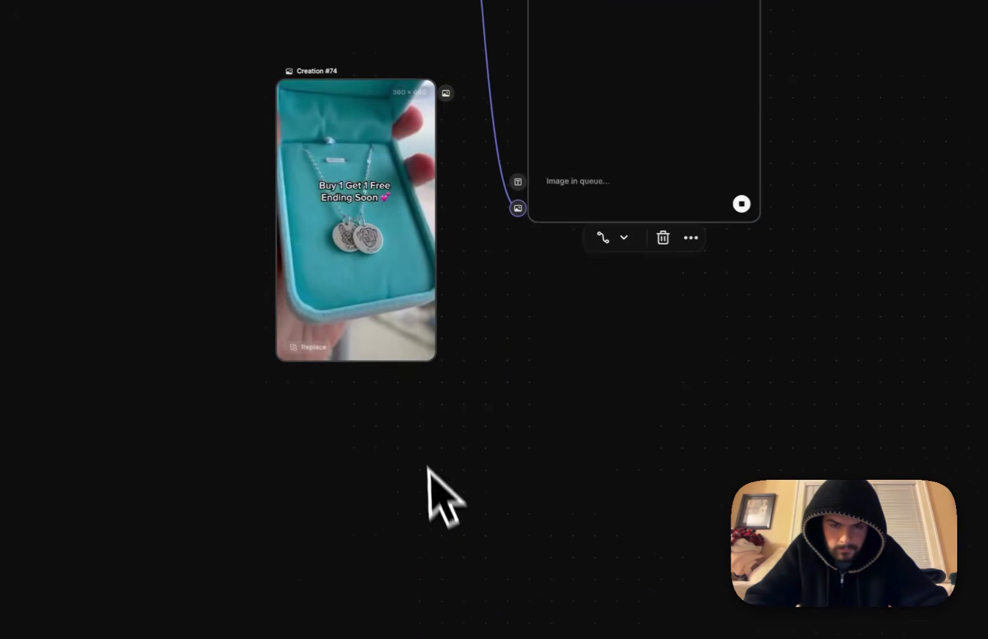
drag(386, 221, 385, 332)
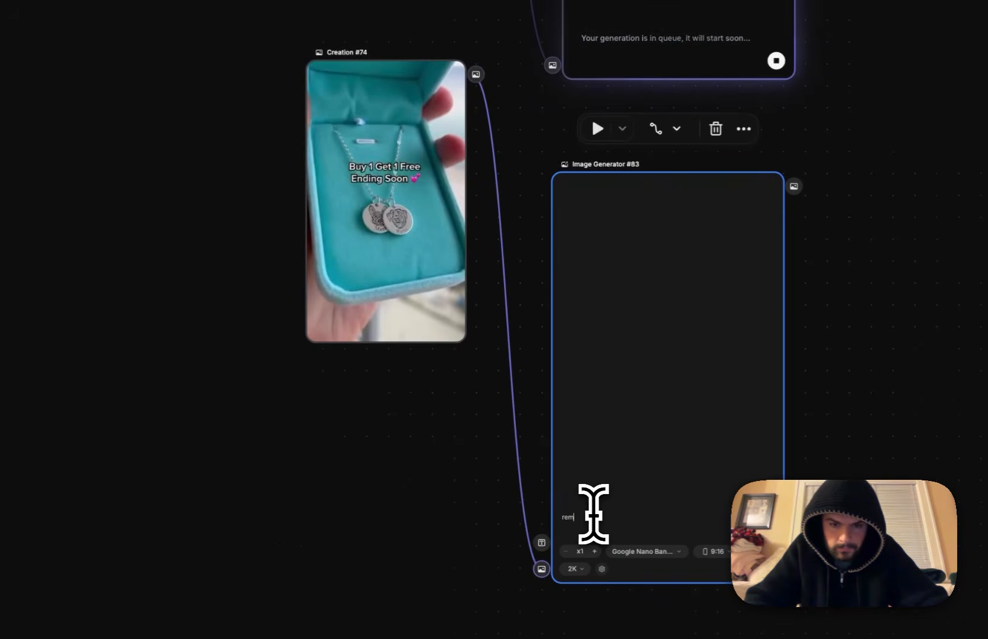
text(ove)
key(Return)
Delete the distant white-kitchen variant and the pendant-light white-kitchen variant from the third column of kitchen background results.
scroll(584, 415, up, 4)
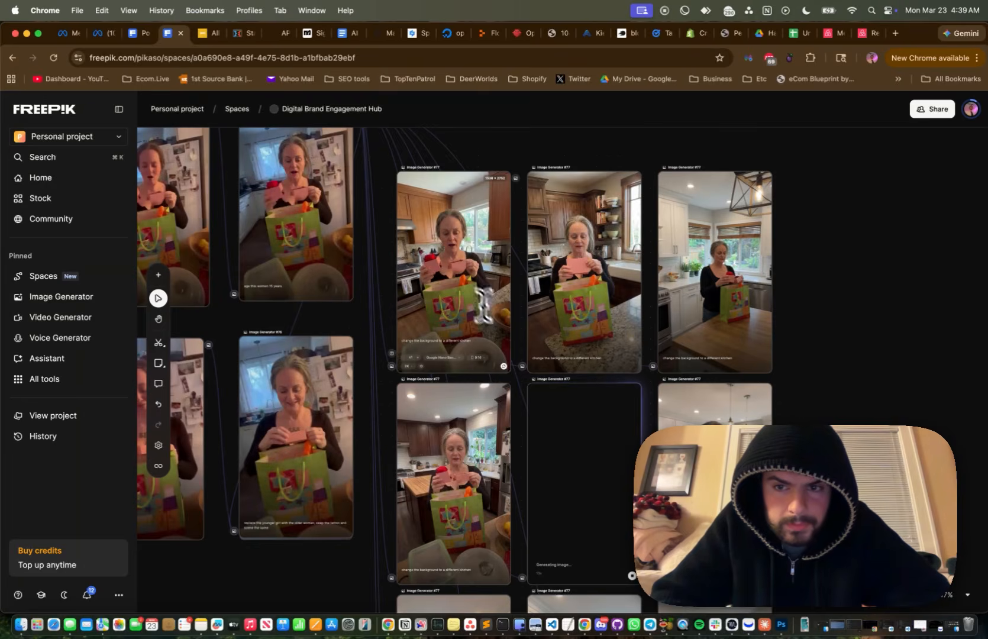
scroll(484, 306, down, 2)
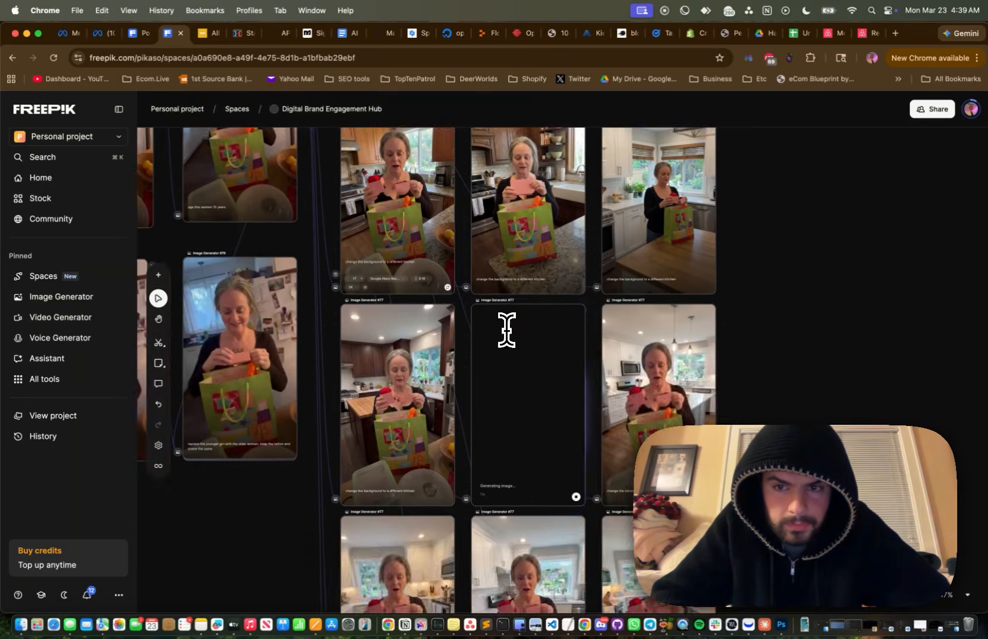
scroll(508, 331, up, 2)
click(691, 295)
key(Delete)
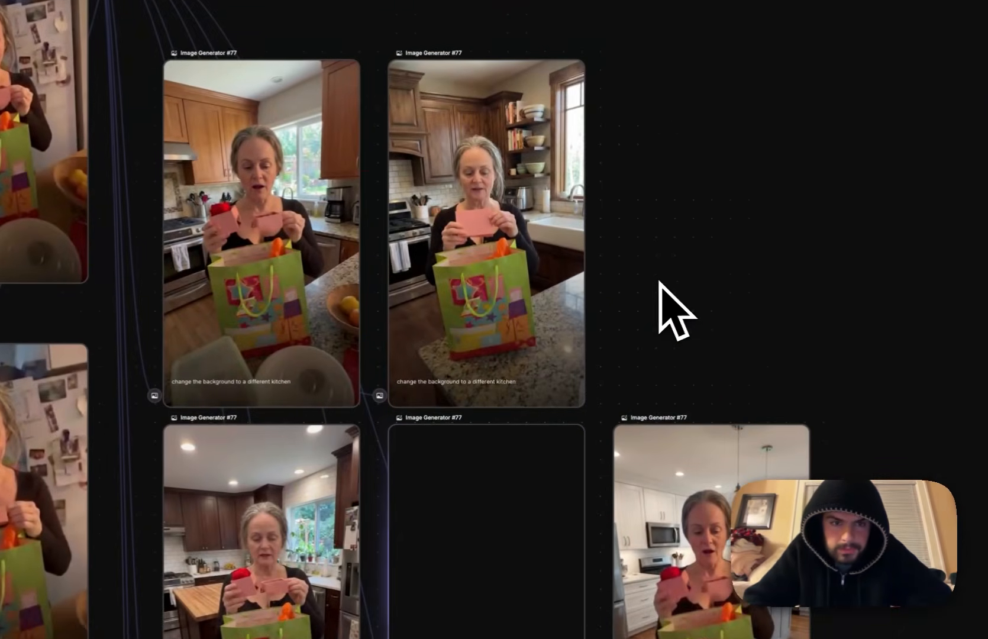
scroll(660, 283, down, 10)
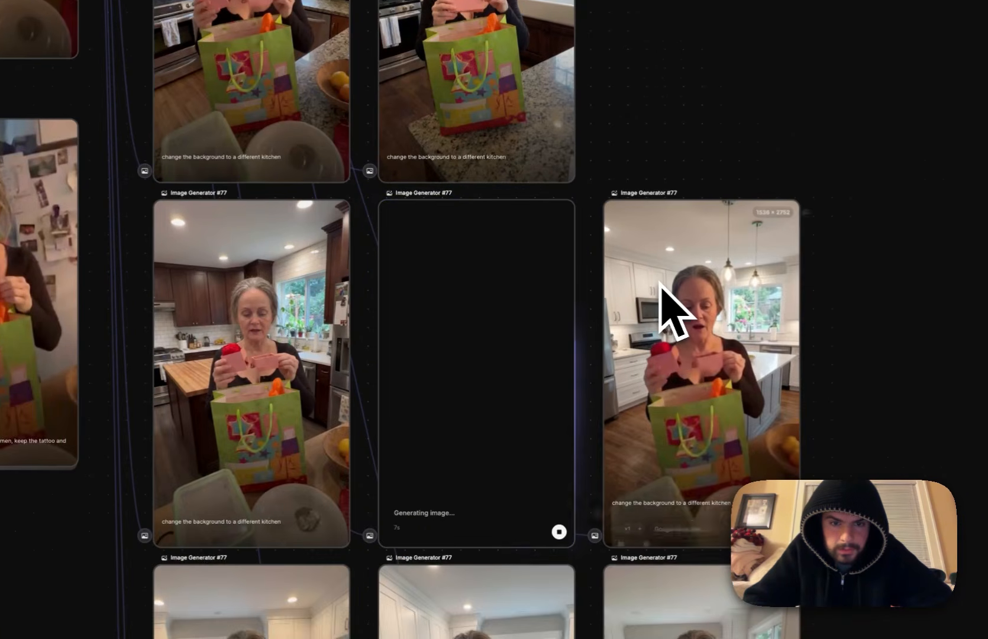
scroll(660, 283, down, 3)
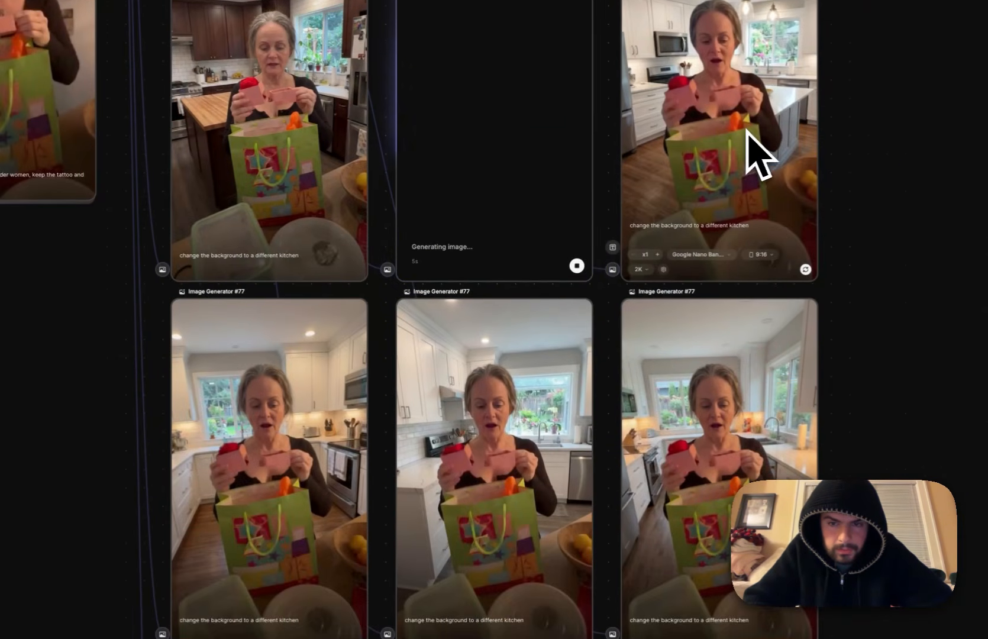
click(746, 129)
key(Delete)
Delete the middle and rightmost white-kitchen variants in the third row of kitchen background results.
scroll(704, 317, down, 3)
scroll(704, 316, down, 1)
click(525, 323)
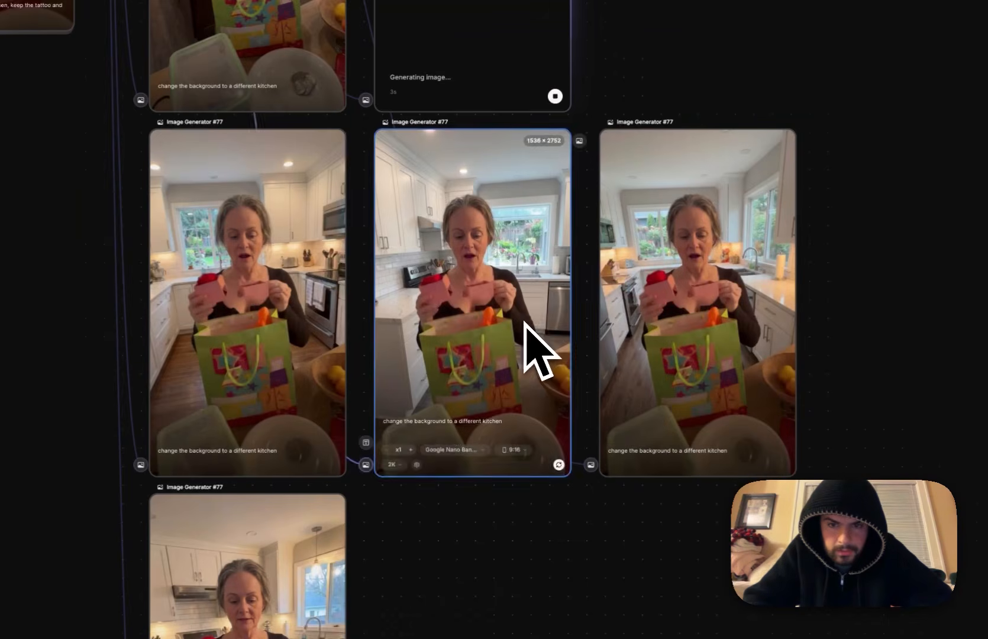
key(Delete)
scroll(526, 323, down, 3)
click(670, 227)
key(Delete)
scroll(670, 227, down, 3)
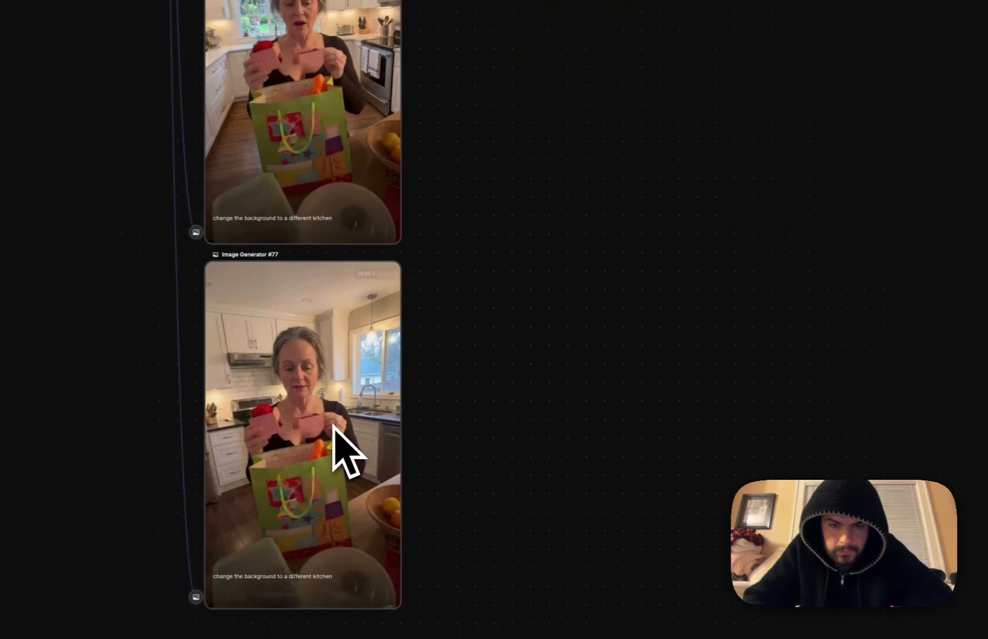
Delete the bottom-row kitchen variant and the second-row variant with dark cabinets and a butcher-block island.
drag(335, 452, 673, 133)
scroll(563, 156, up, 2)
scroll(563, 155, up, 3)
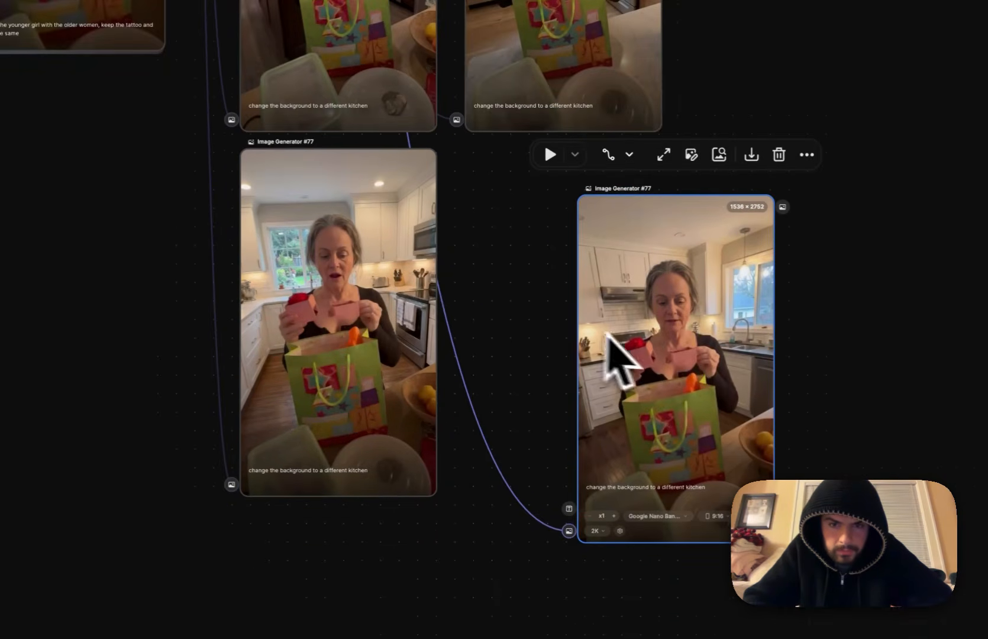
key(Delete)
scroll(628, 442, up, 5)
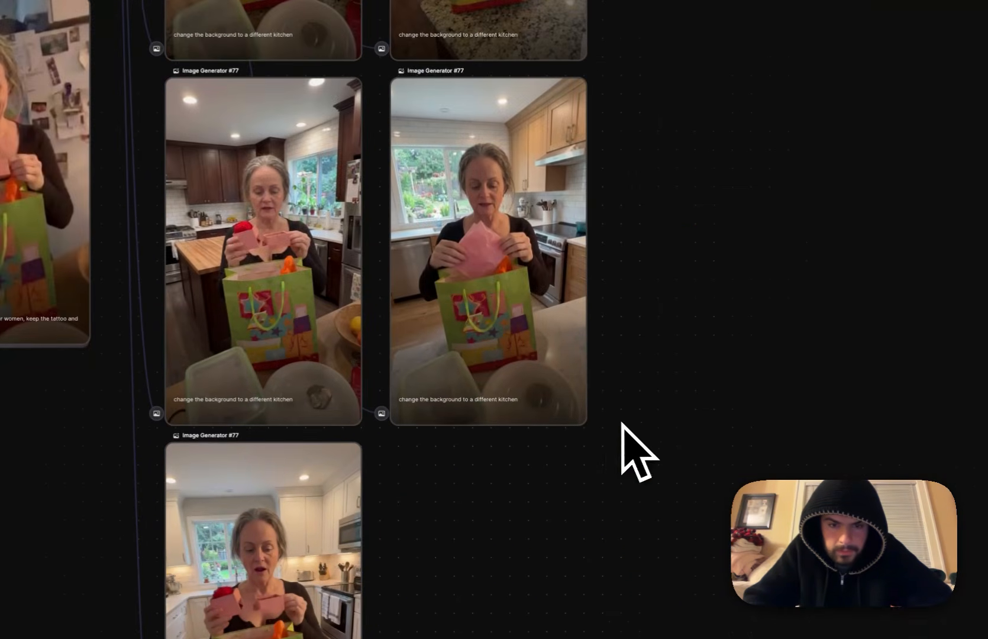
click(342, 585)
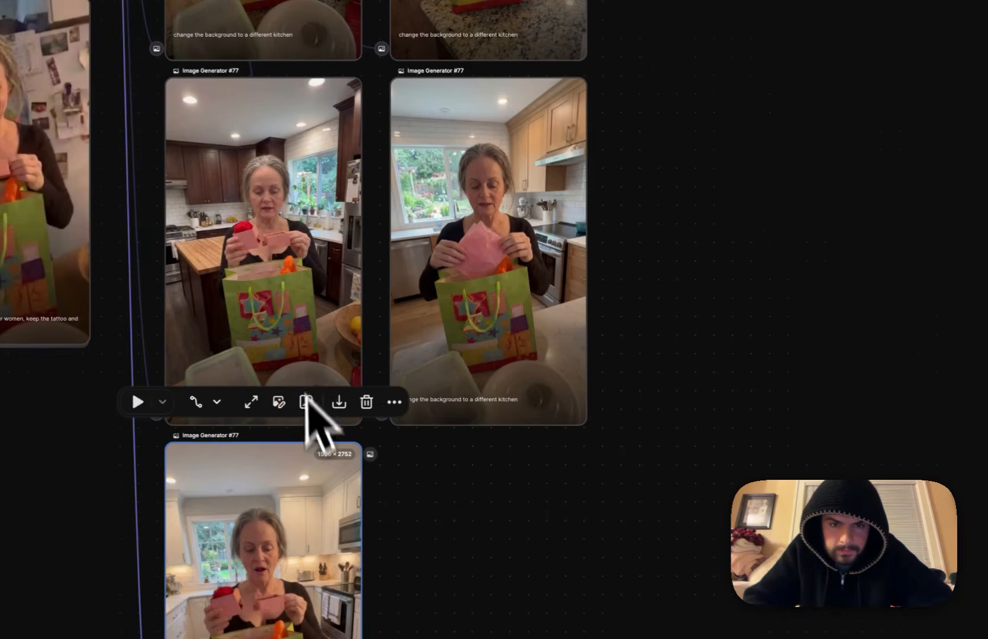
click(296, 355)
key(Delete)
Delete the light-wood kitchen variant and the dark-wood kitchen variant with the farmhouse sink.
scroll(298, 364, up, 5)
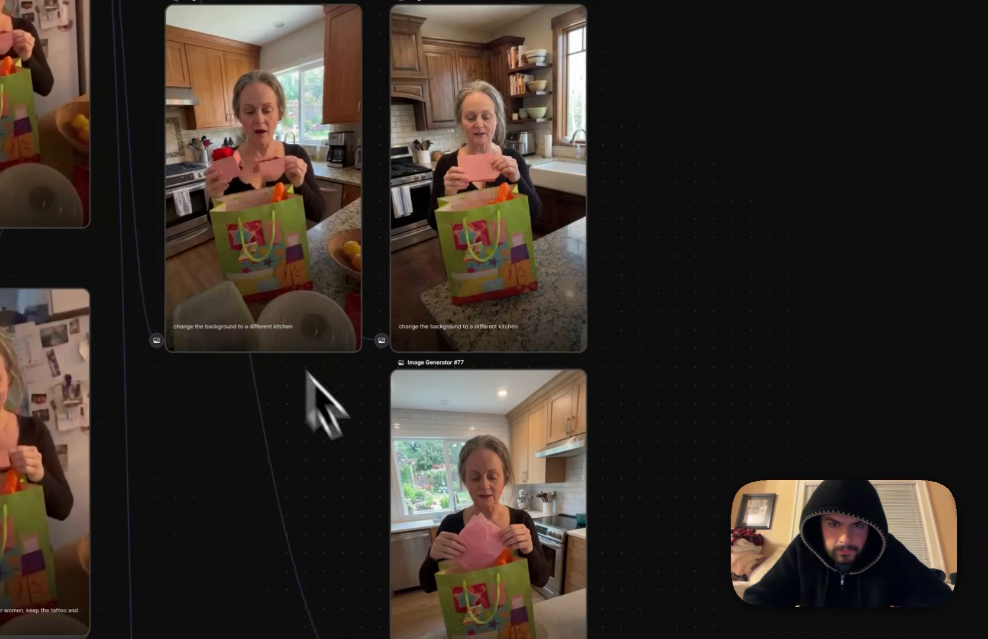
click(432, 554)
key(Delete)
scroll(427, 414, left, 5)
scroll(448, 283, up, 10)
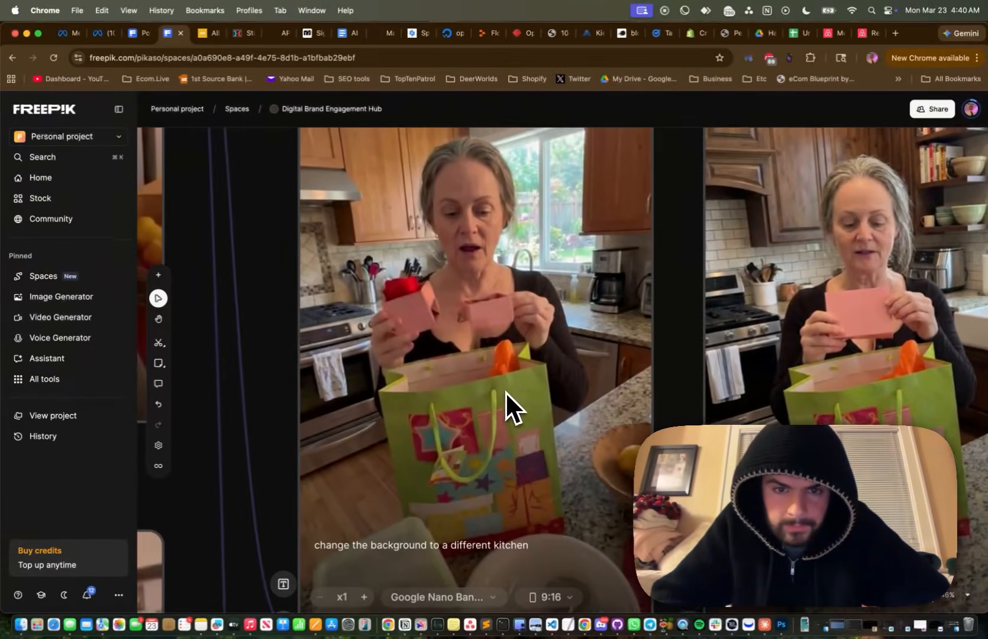
scroll(449, 310, down, 5)
scroll(446, 314, down, 1)
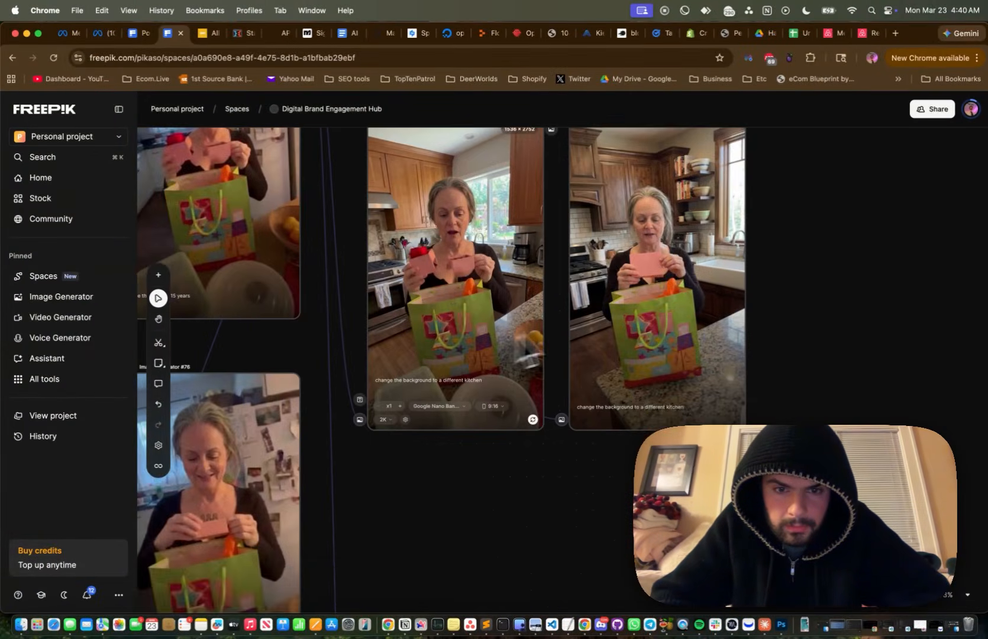
click(606, 308)
key(Delete)
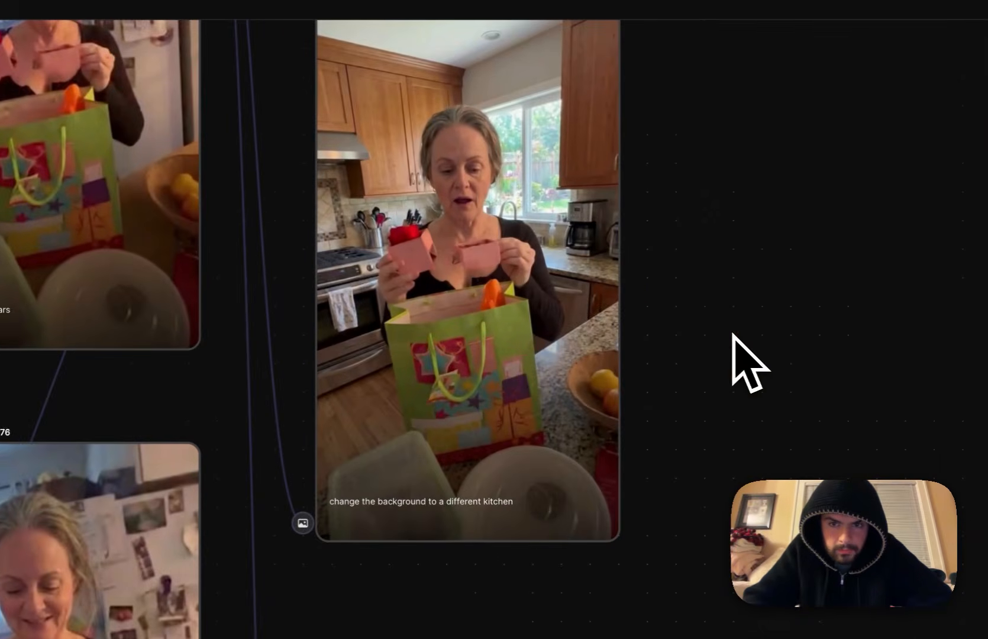
Delete the last white-kitchen variant and reposition the kept wood-cabinet kitchen image beside the aged woman image.
scroll(734, 335, down, 15)
click(617, 411)
key(Delete)
scroll(616, 409, up, 4)
scroll(616, 410, up, 10)
scroll(616, 410, down, 4)
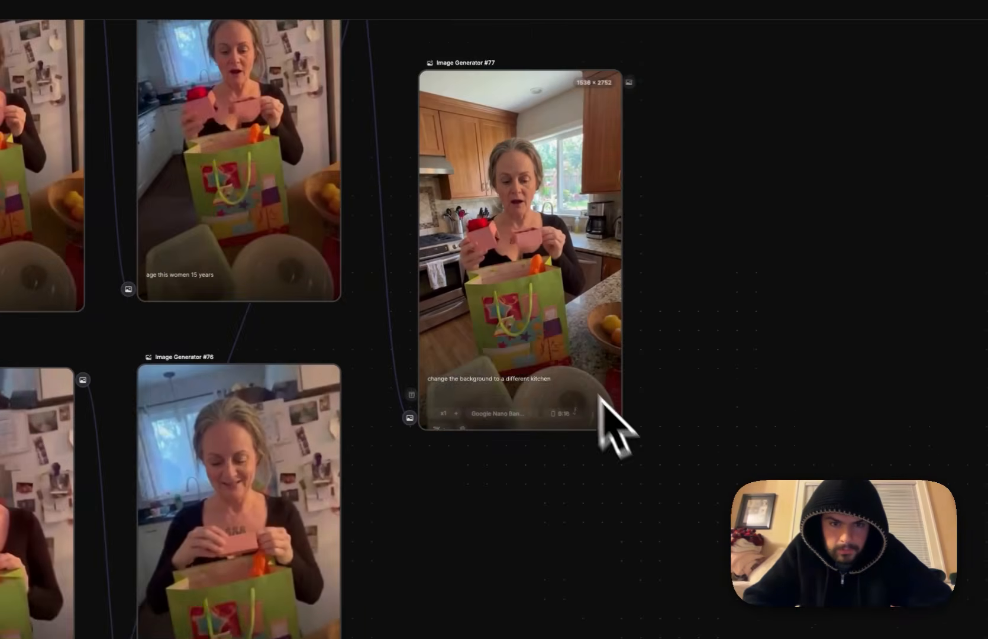
drag(541, 321, 522, 190)
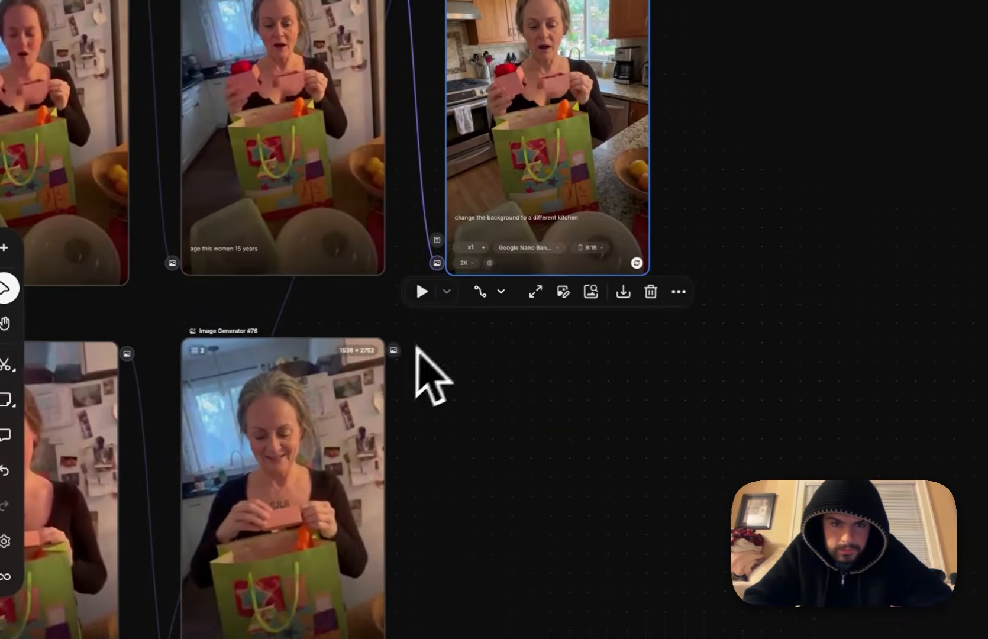
Add an Image Generator fed by both the kept wood-cabinet kitchen image and the smiling older woman holding the box.
scroll(585, 266, up, 3)
drag(661, 110, 433, 612)
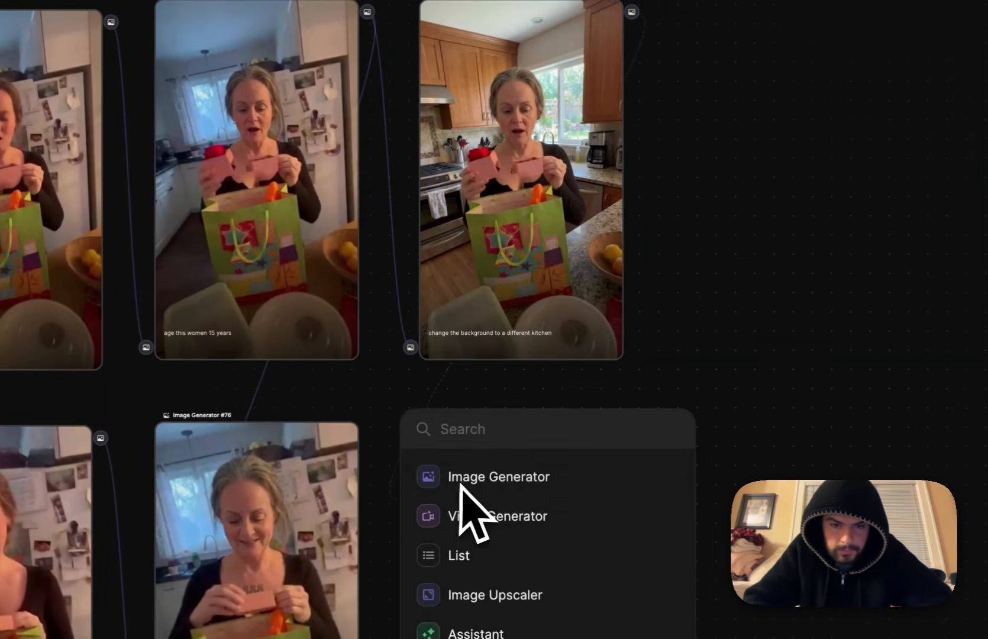
click(460, 483)
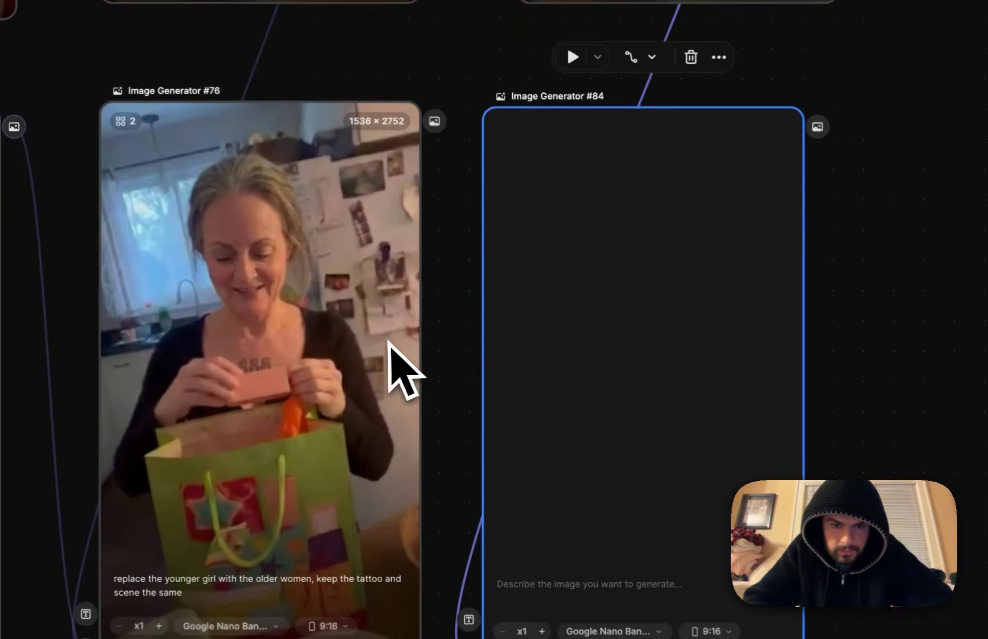
drag(434, 121, 384, 575)
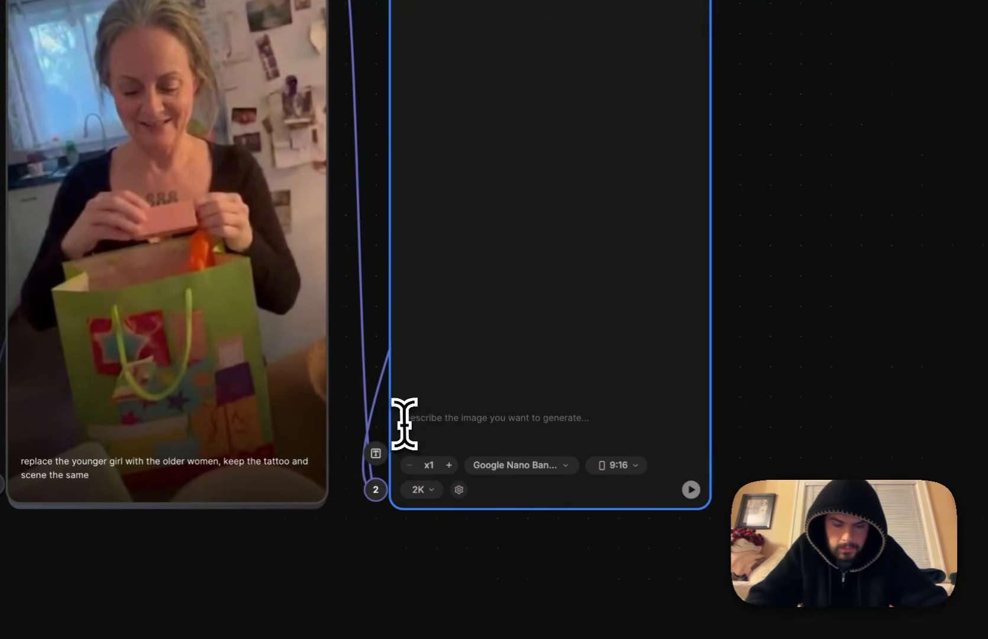
Enter the prompt "replace the background where she is holding the box with two hands with the background with the fruits visible".
click(429, 424)
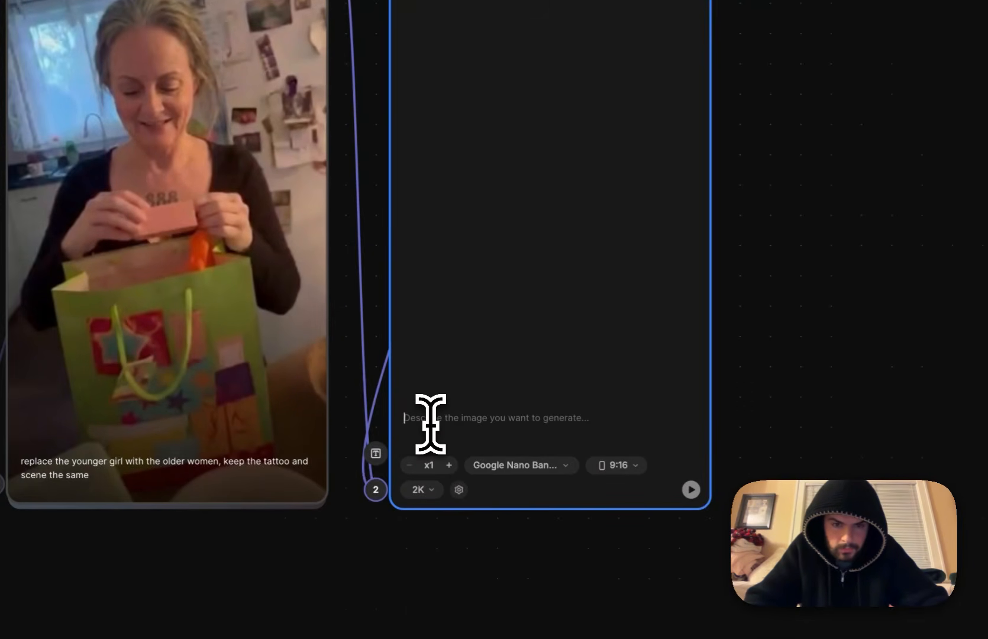
text(repleace the background where she is holding the box with two hands with the background)
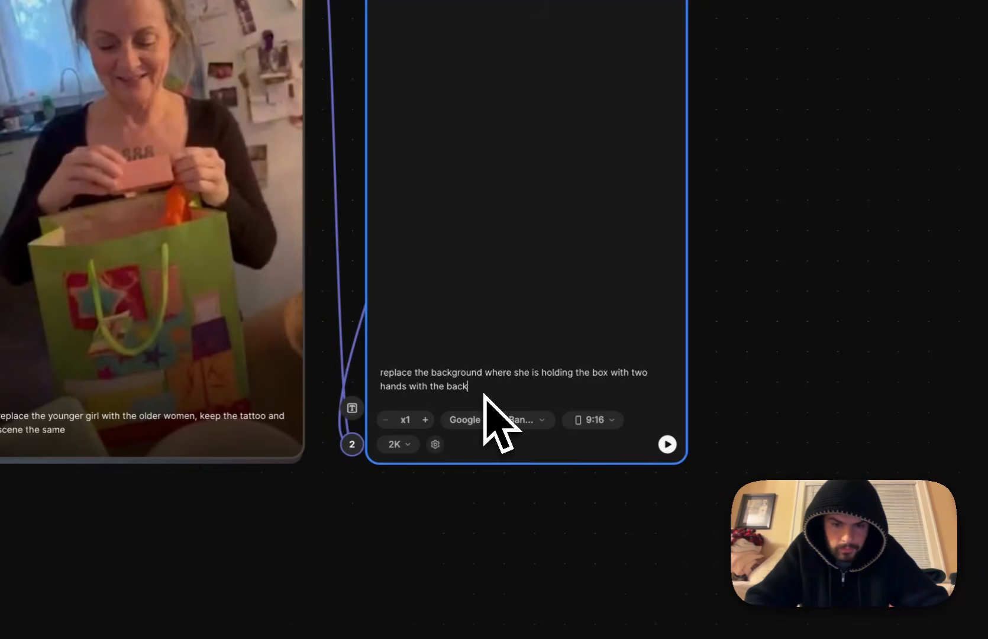
scroll(532, 249, up, 5)
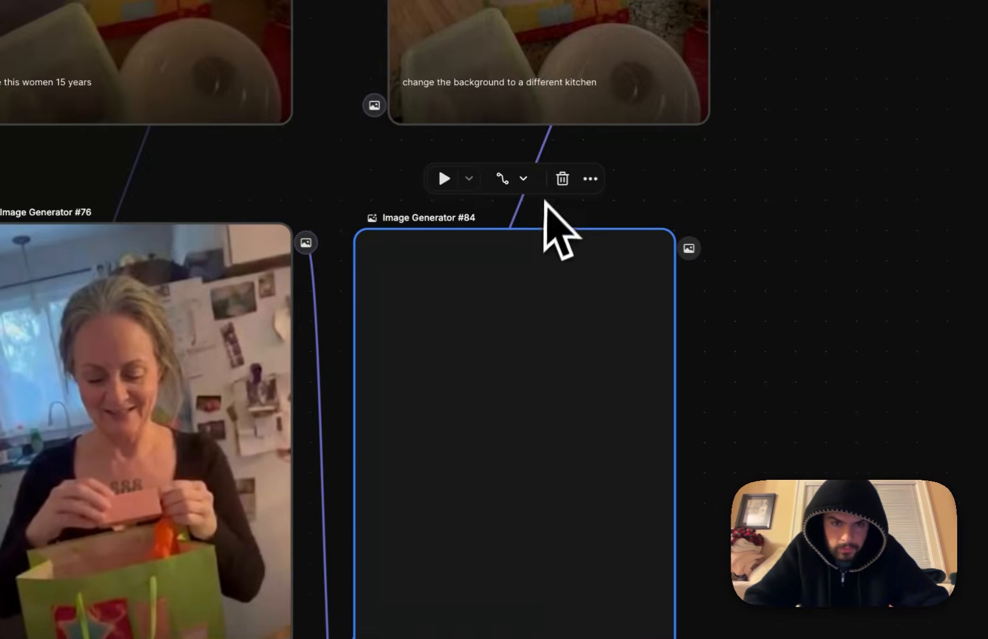
scroll(701, 198, up, 1)
scroll(732, 210, down, 3)
scroll(739, 210, up, 8)
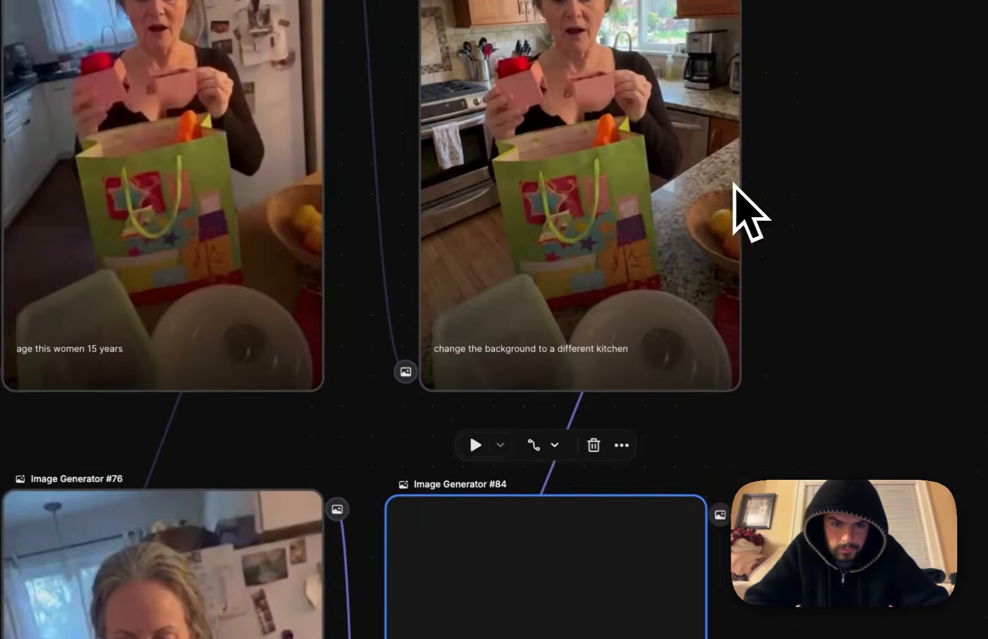
scroll(737, 210, down, 10)
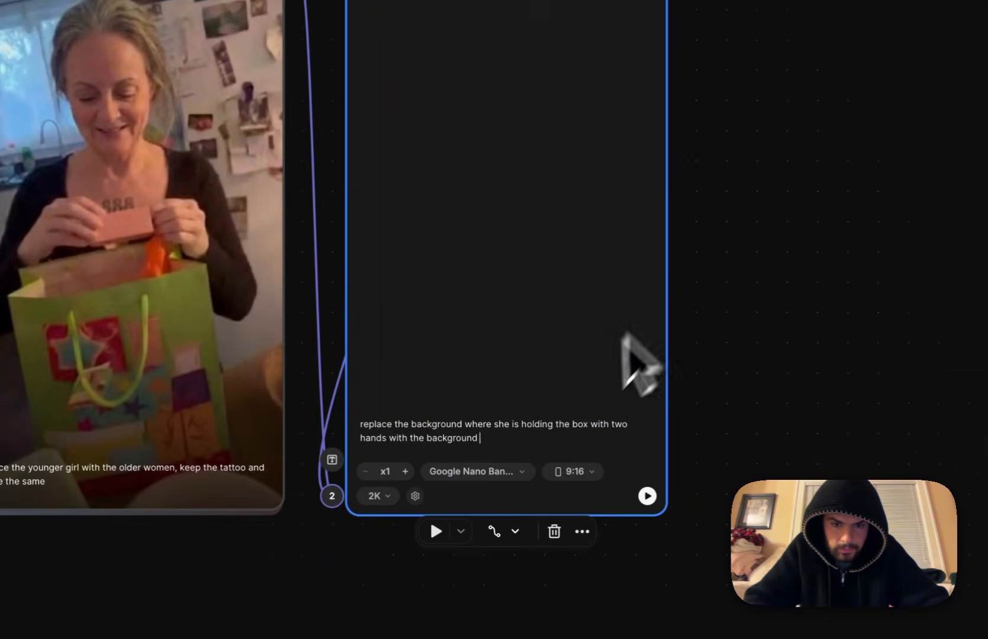
text(with the fruits visible)
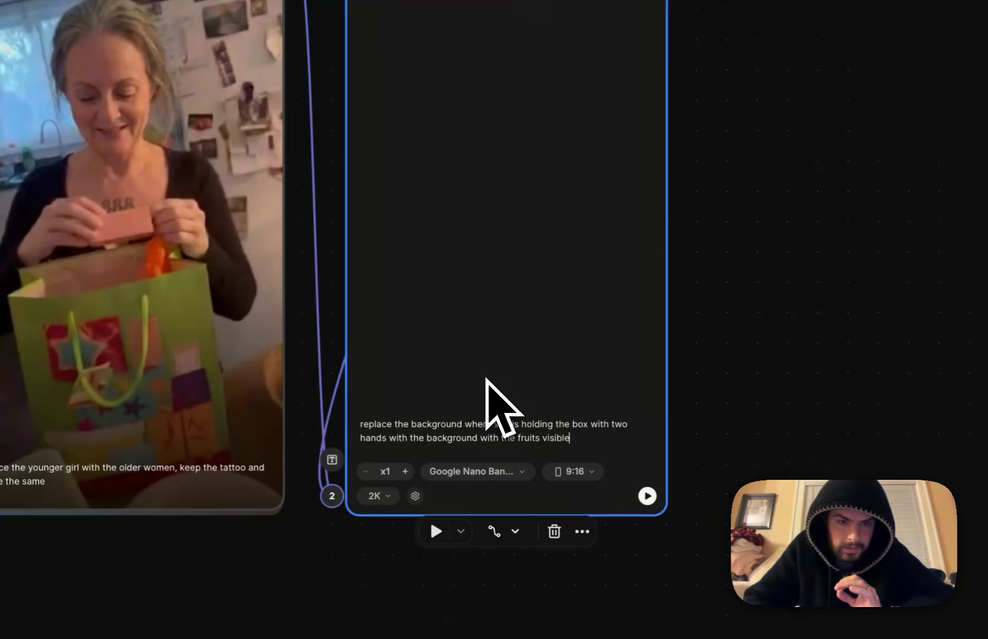
Change "background" to "background/kitchen" in the prompt's second line, append "from the reference", set 10 generations and run the generator.
scroll(486, 378, up, 2)
scroll(485, 378, left, 2)
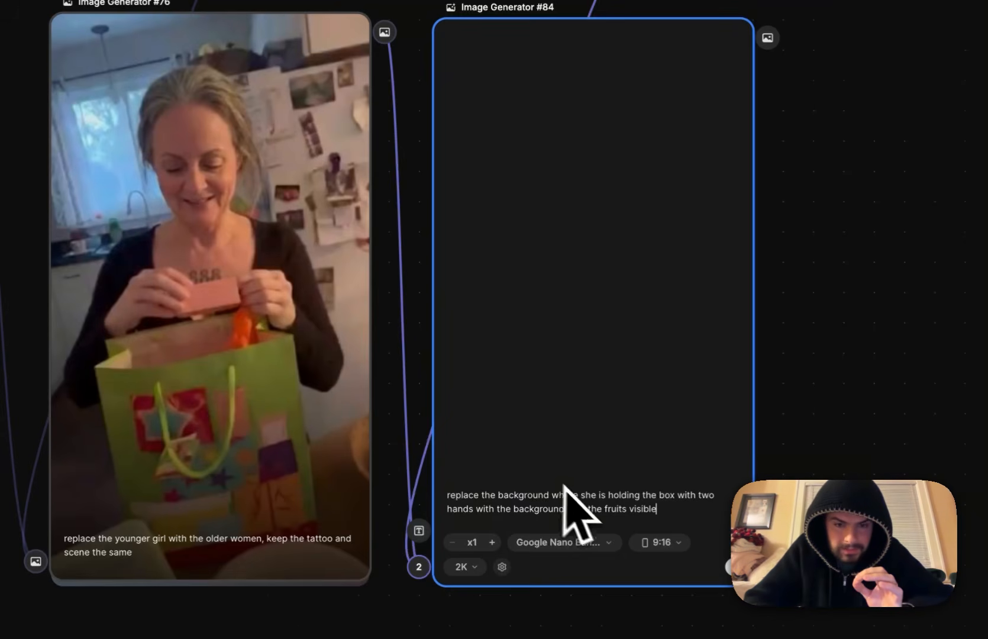
scroll(301, 281, left, 2)
scroll(302, 281, down, 1)
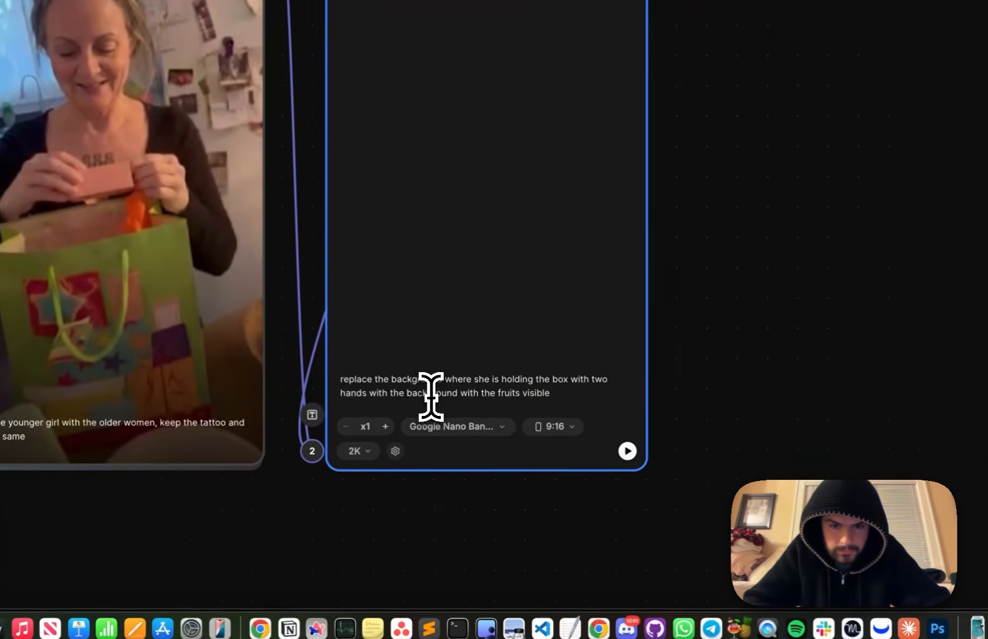
double_click(431, 393)
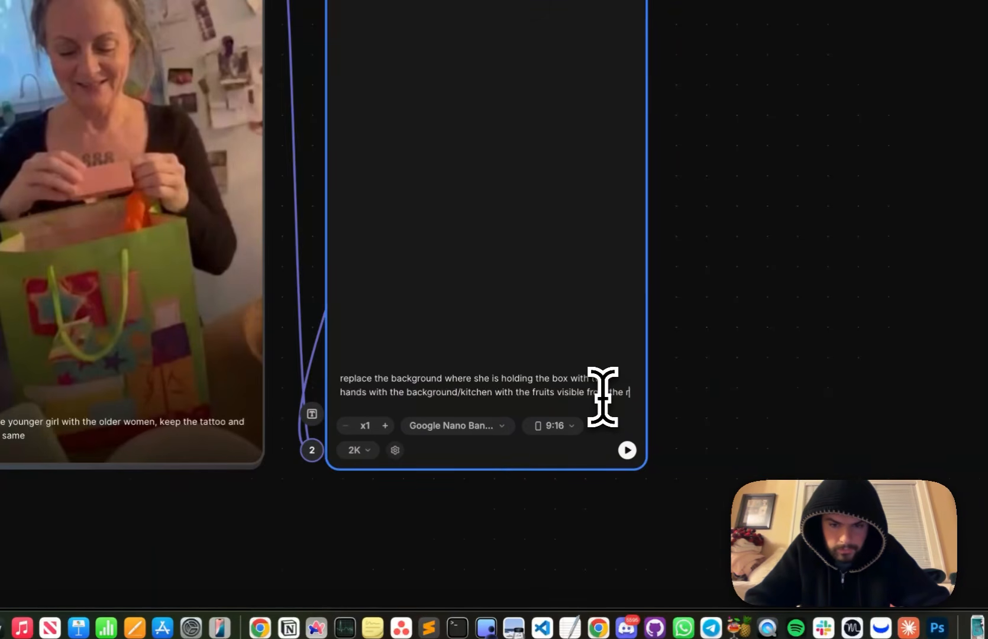
text(eference)
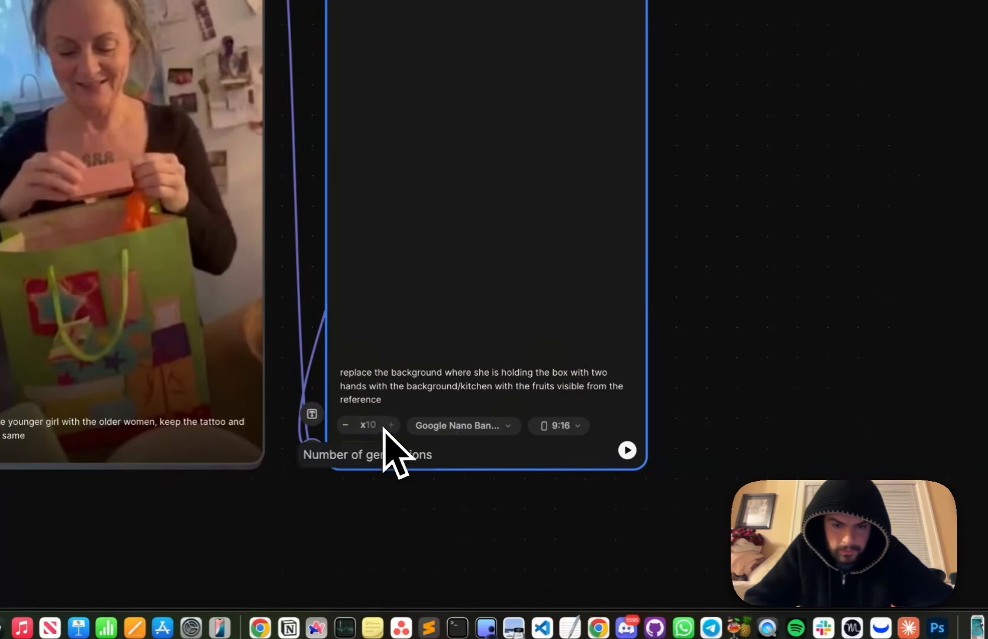
click(627, 451)
scroll(626, 438, down, 5)
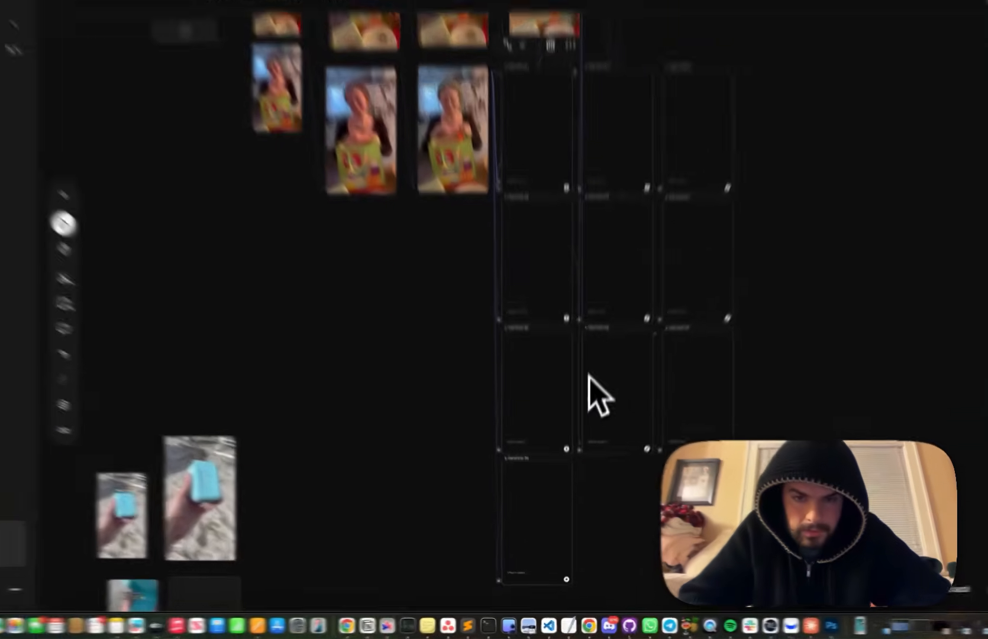
Inspect the text-free open-box beach necklace image at full size, checking the pendant's dog face and engraved lettering.
scroll(549, 354, down, 5)
scroll(390, 310, up, 5)
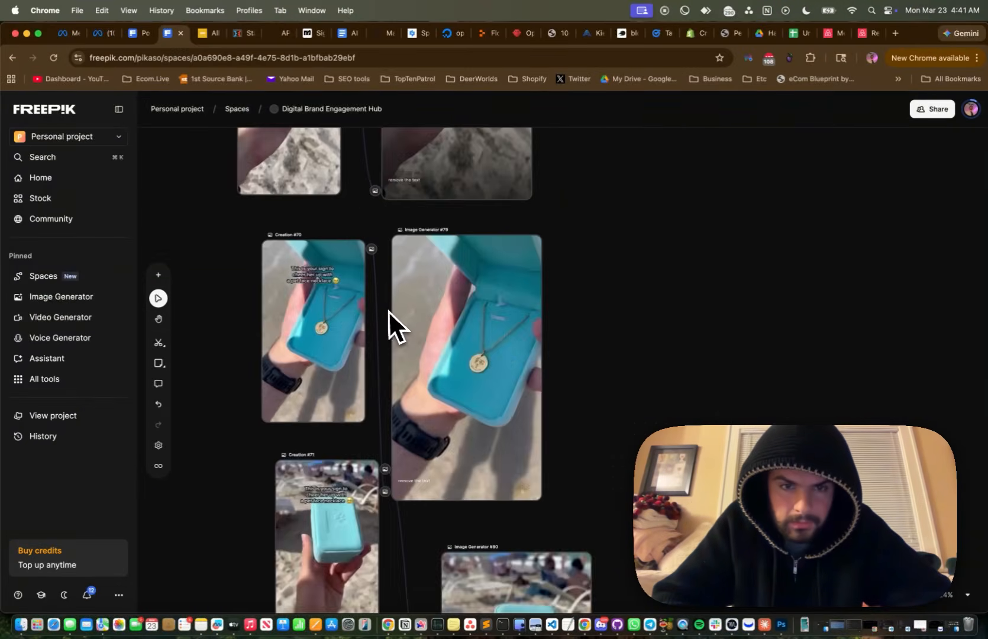
scroll(390, 312, up, 3)
scroll(390, 312, up, 2)
scroll(391, 313, down, 4)
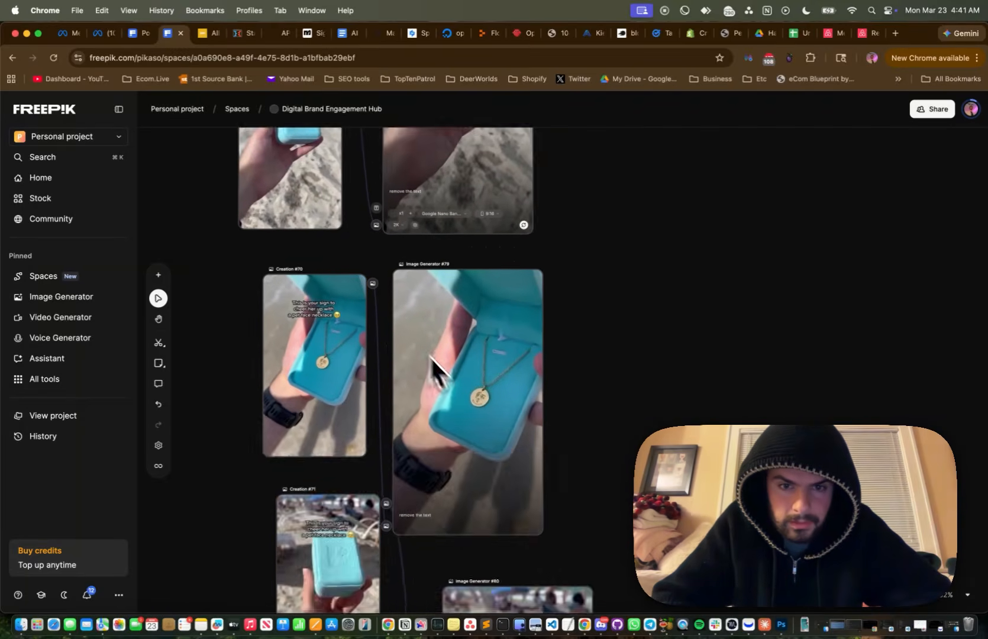
double_click(458, 385)
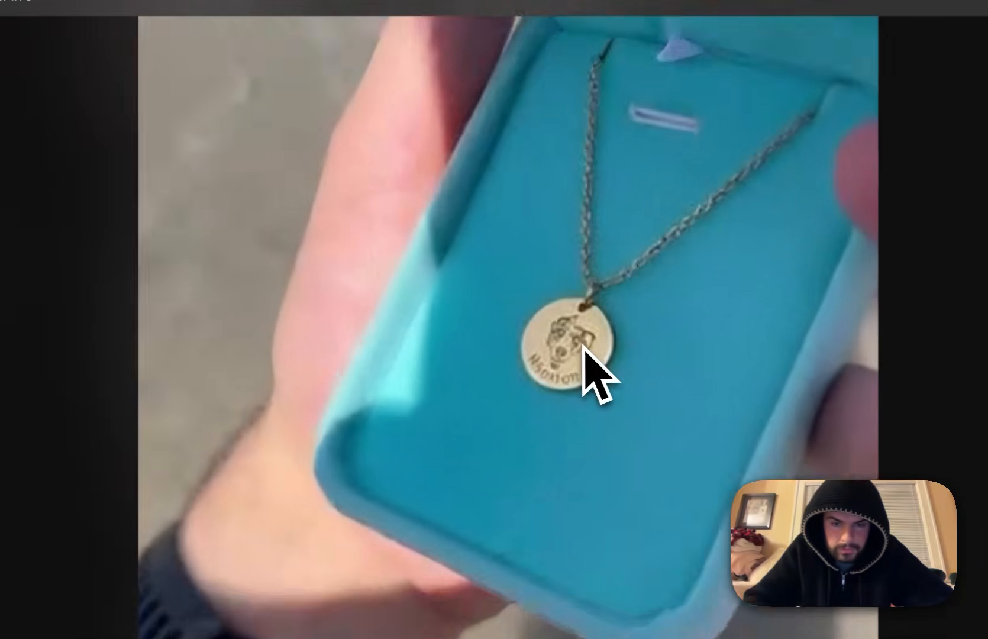
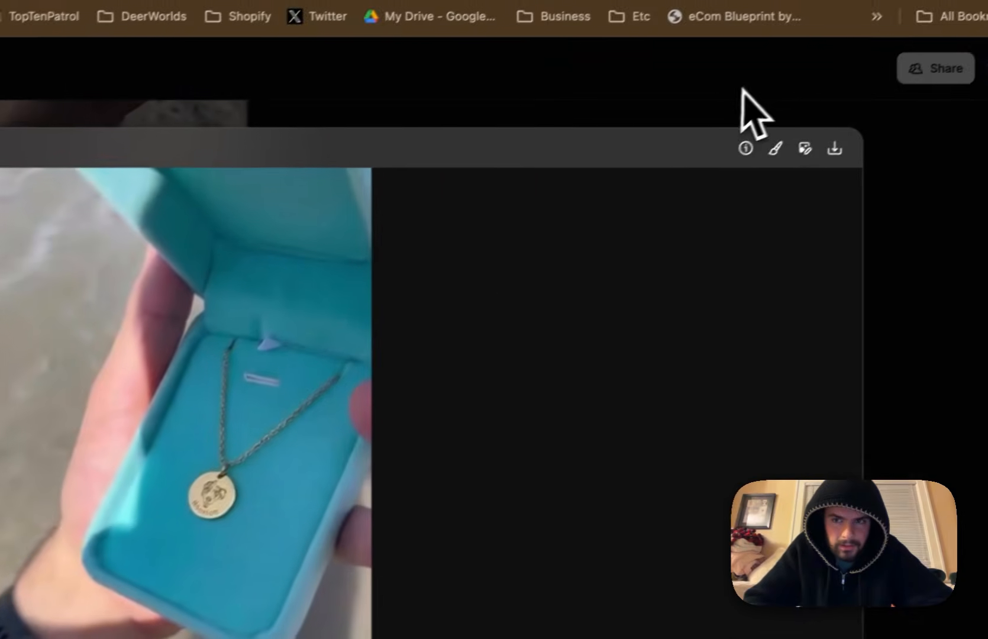
click(743, 88)
Examine the other text-free images up close: the closed teal box, the gold pendant on the sweater, and both silver two-pendant box shots.
scroll(553, 476, down, 10)
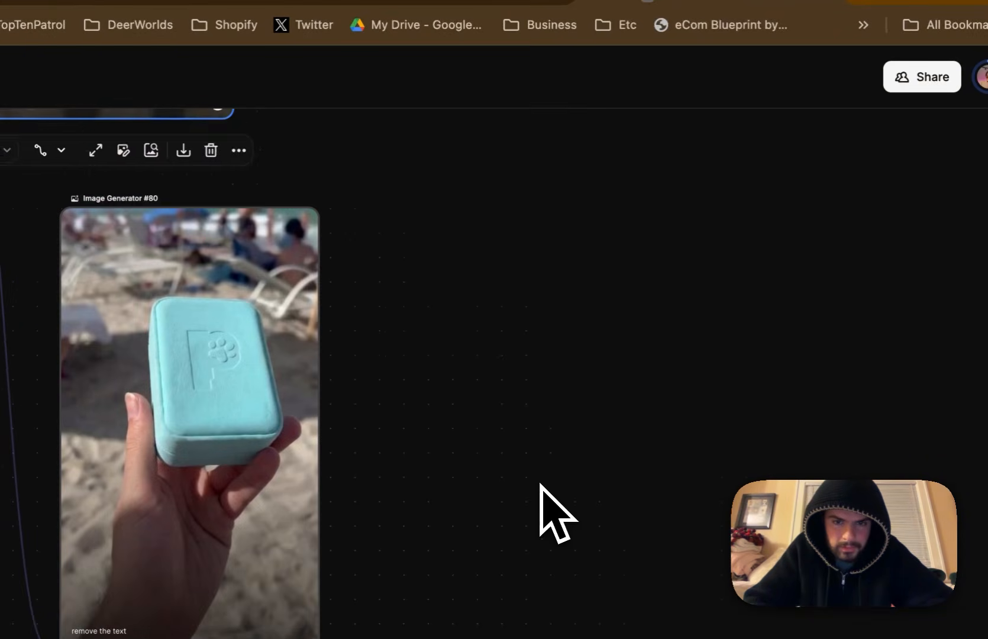
scroll(229, 362, up, 8)
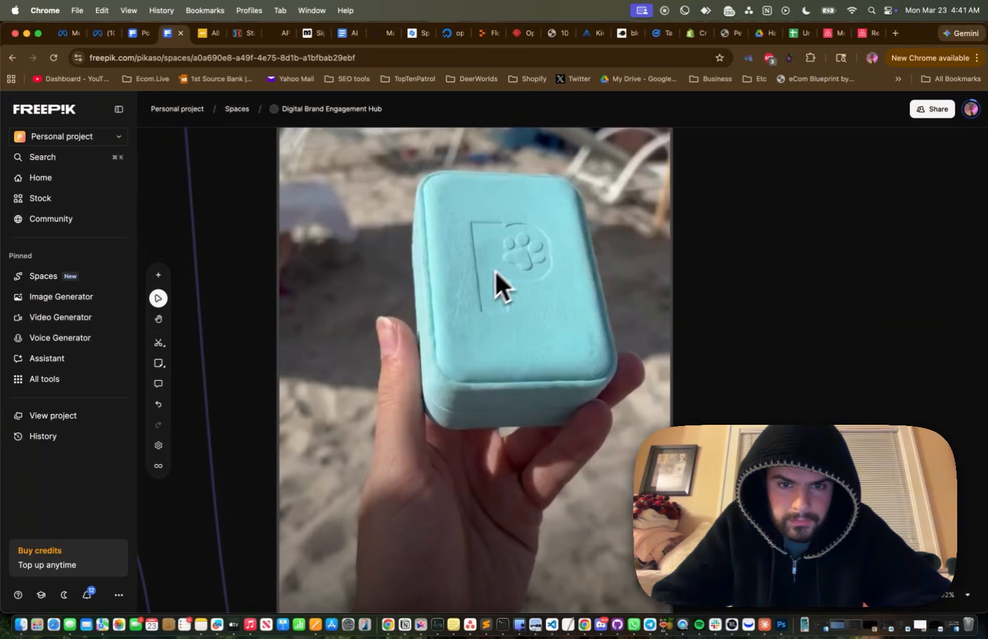
scroll(495, 278, down, 5)
scroll(481, 287, down, 10)
scroll(481, 307, up, 5)
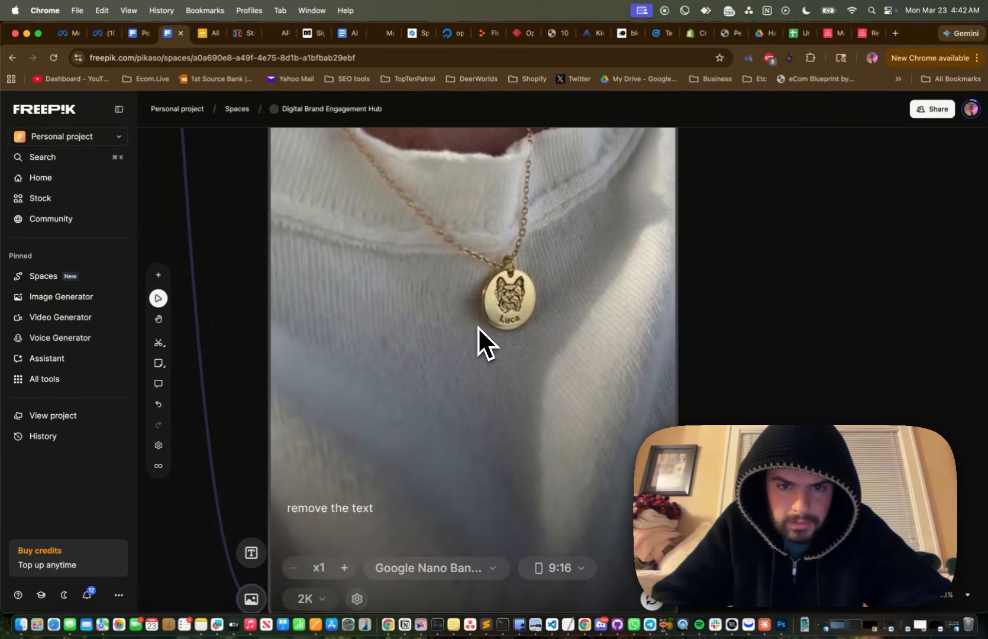
scroll(478, 327, down, 5)
scroll(479, 327, down, 10)
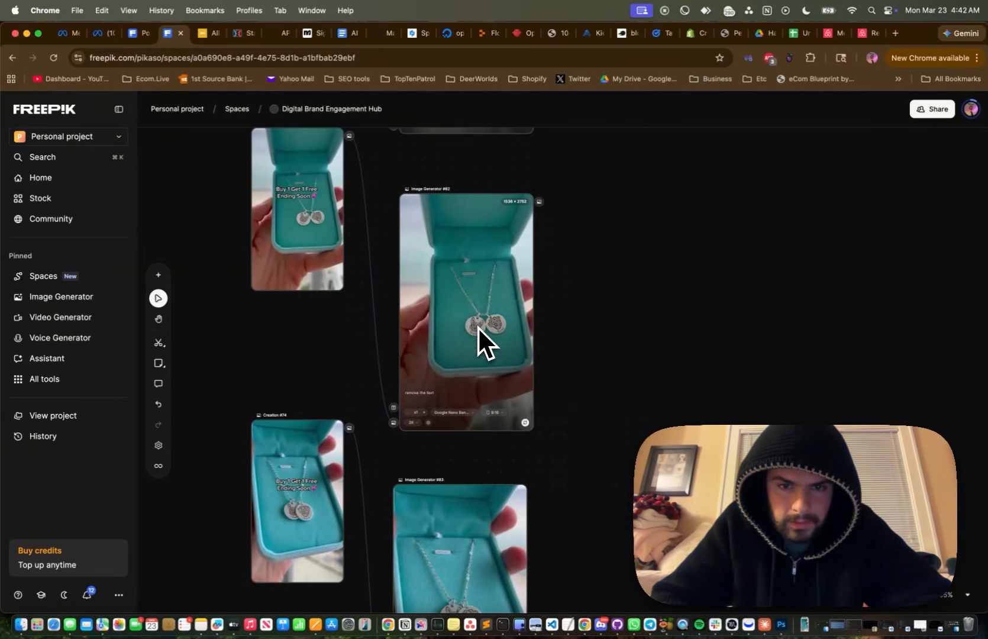
scroll(478, 327, up, 5)
scroll(478, 326, down, 6)
double_click(478, 327)
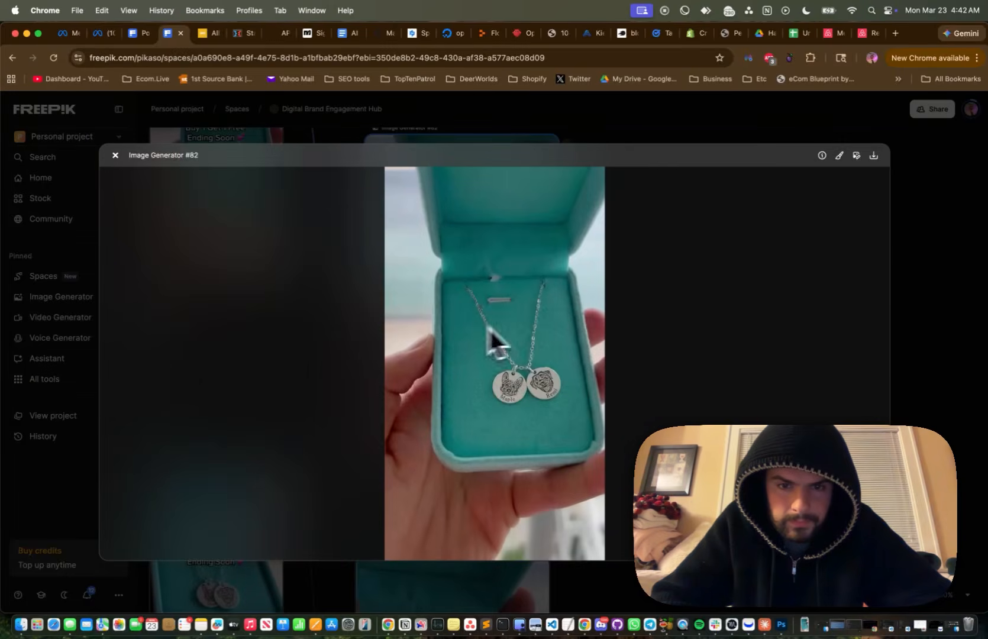
scroll(528, 376, up, 5)
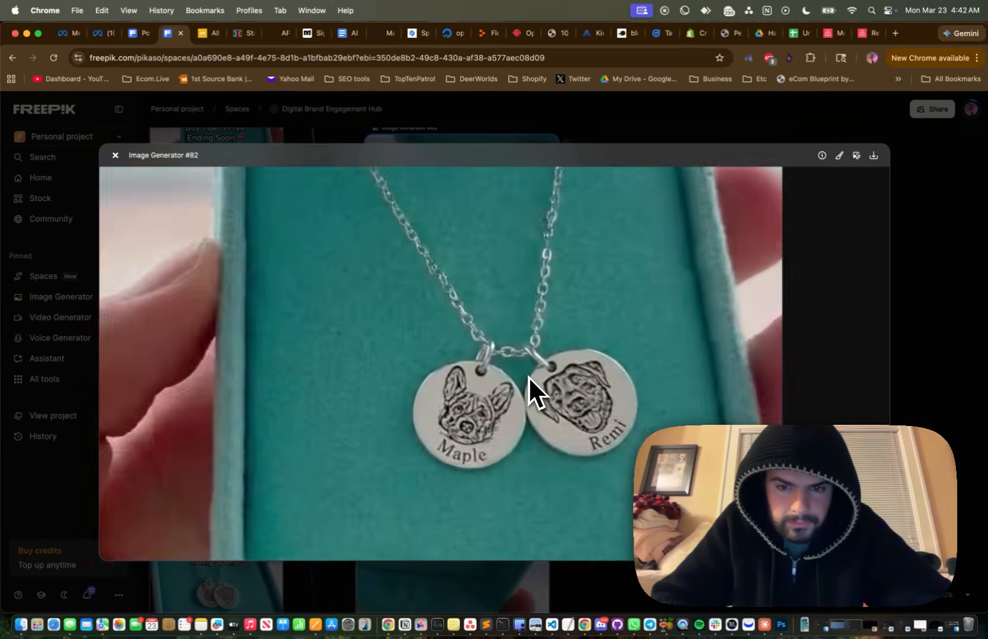
scroll(528, 376, down, 5)
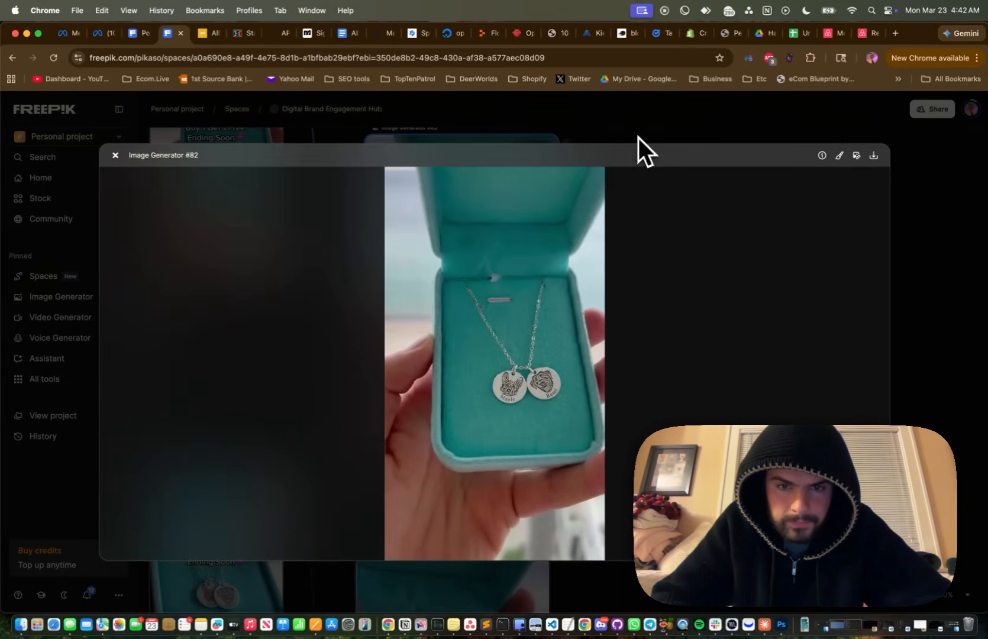
click(922, 183)
scroll(613, 394, down, 7)
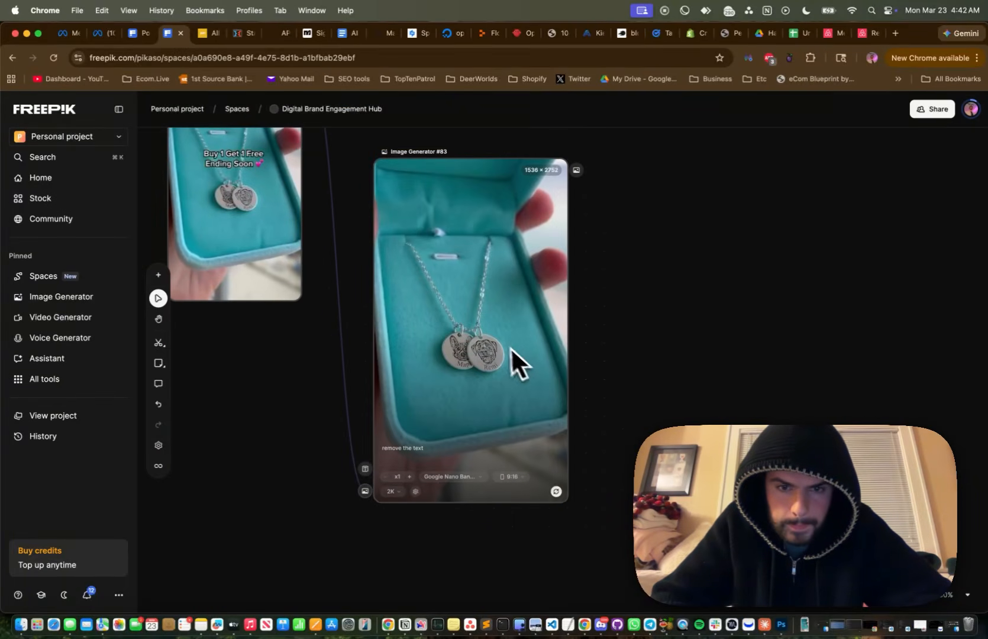
double_click(497, 342)
click(919, 341)
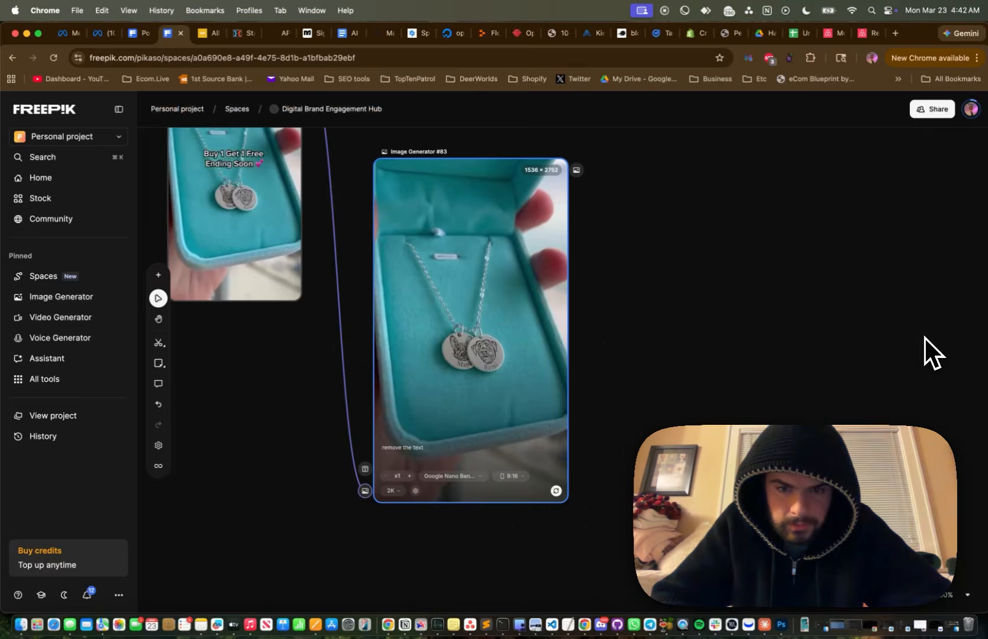
Set 3 generations on the "remove the text" generator of the closed teal box on the beach and rerun it.
scroll(653, 343, up, 5)
scroll(648, 336, down, 15)
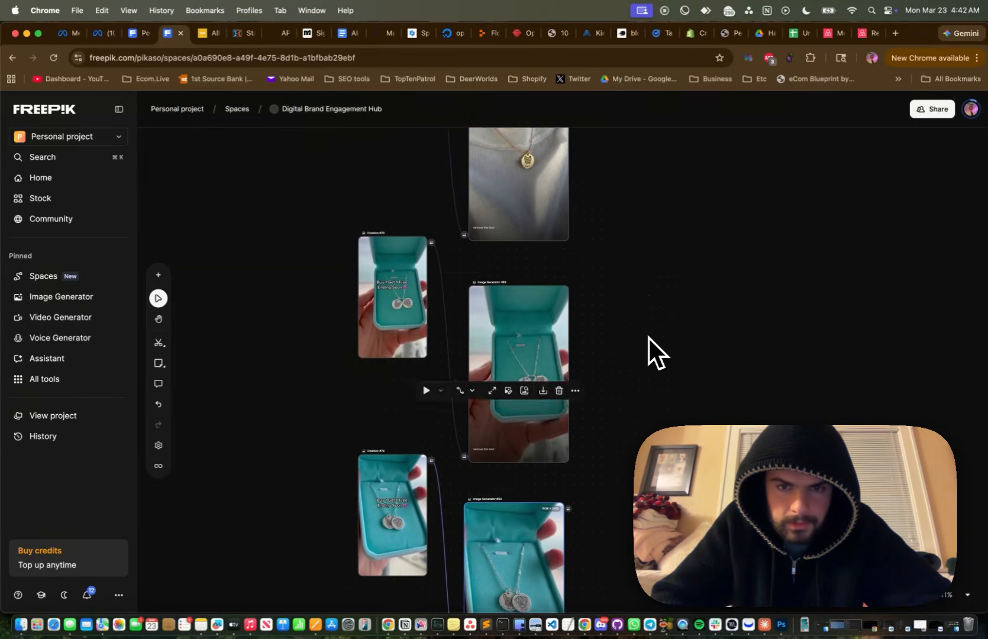
scroll(627, 320, up, 3)
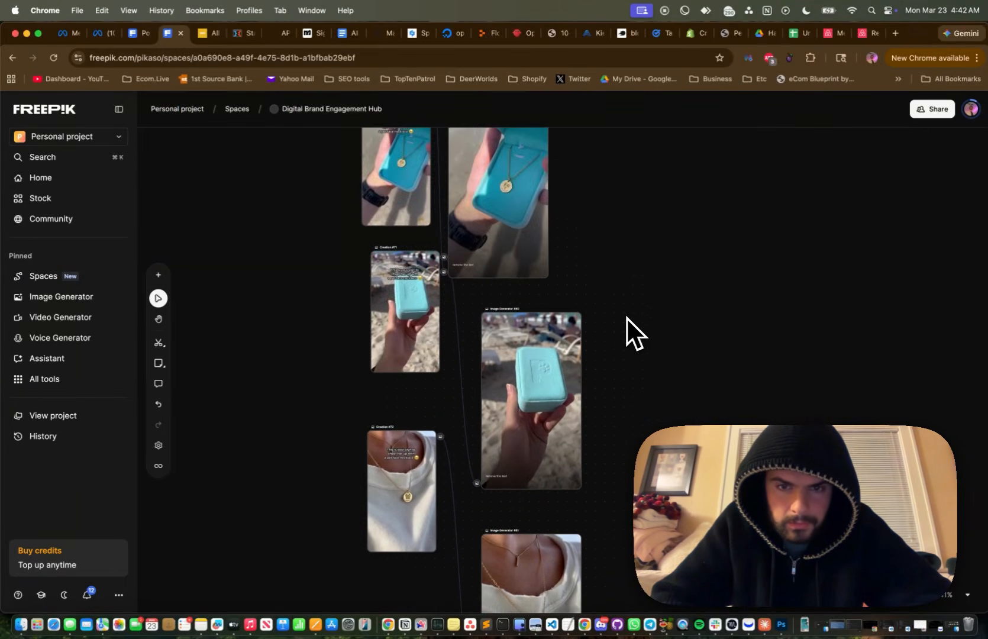
scroll(533, 388, up, 3)
scroll(533, 378, down, 2)
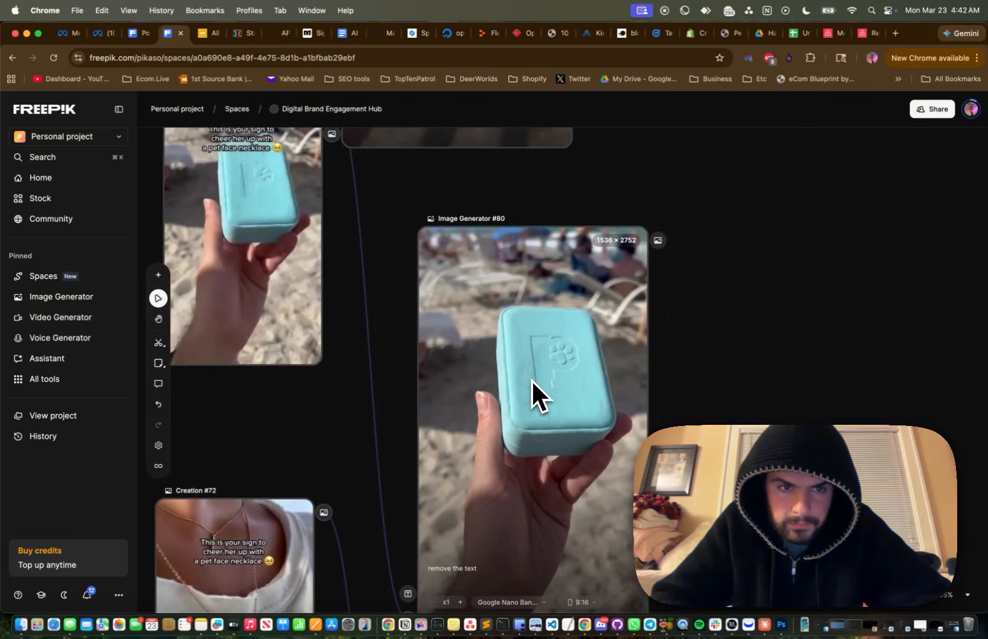
scroll(532, 408, up, 3)
click(450, 503)
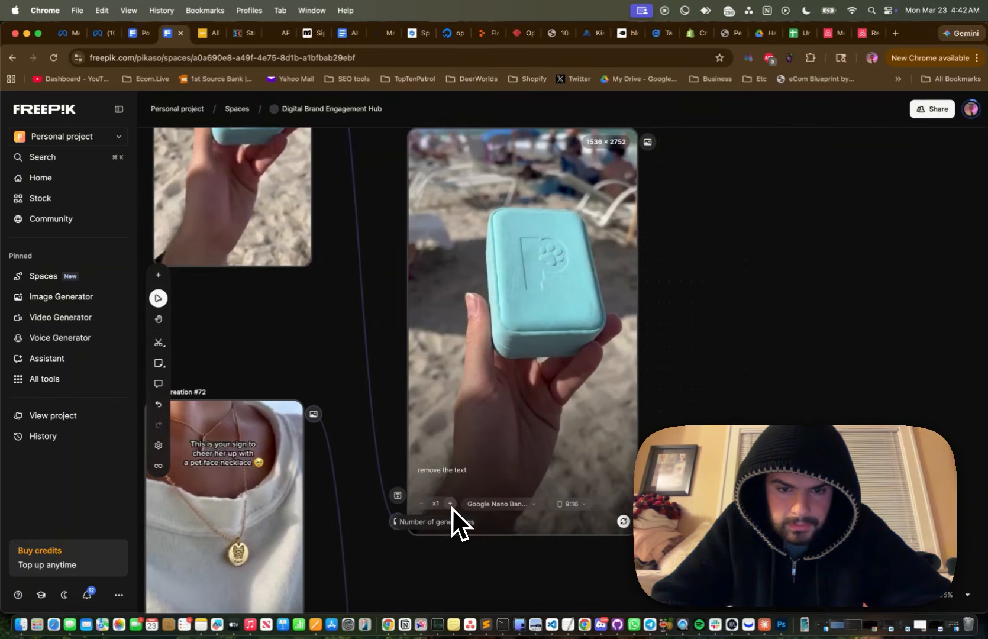
click(449, 504)
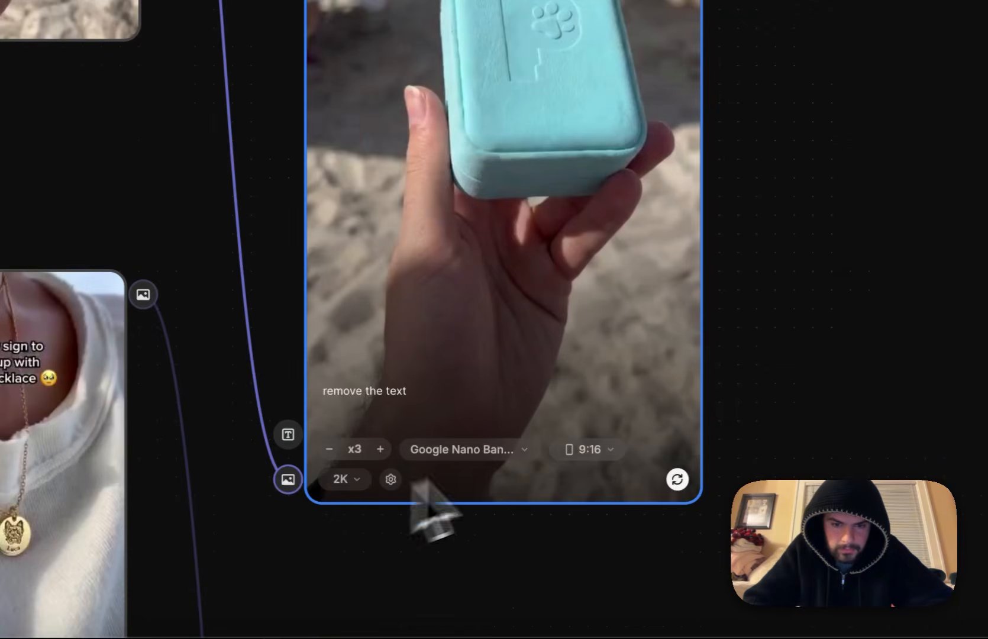
click(678, 479)
Copy the open blue necklace box photo from the capped man's image group and paste it beside the overlay-text beach necklace frame.
scroll(627, 266, up, 5)
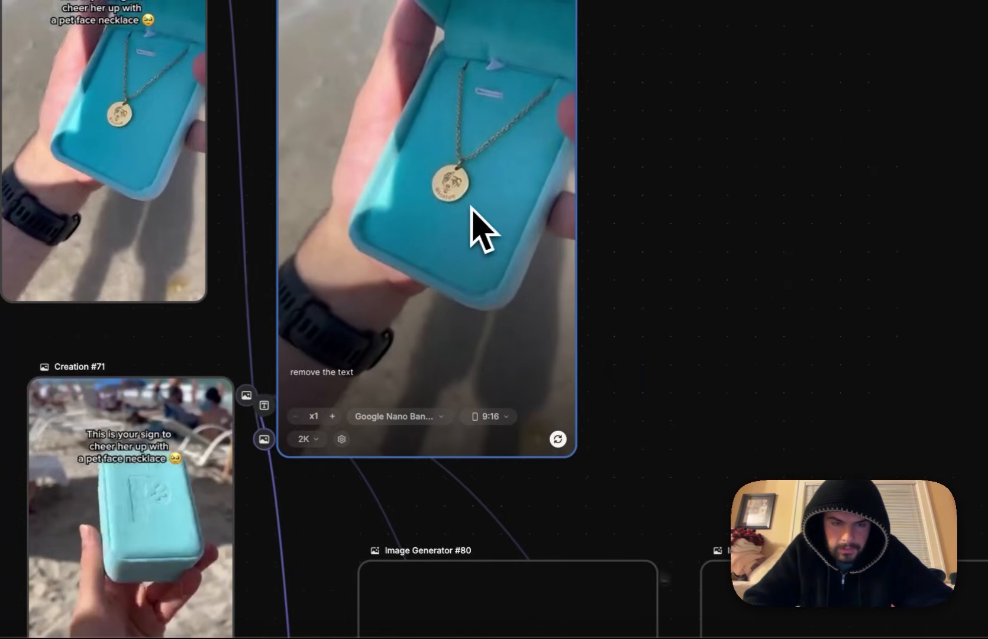
drag(472, 207, 476, 198)
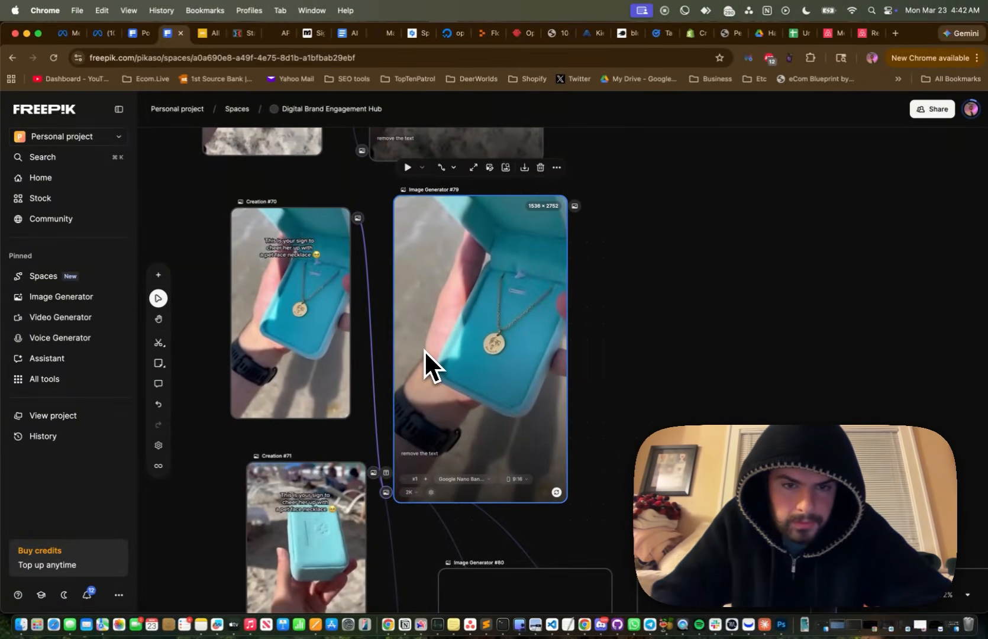
scroll(425, 350, down, 5)
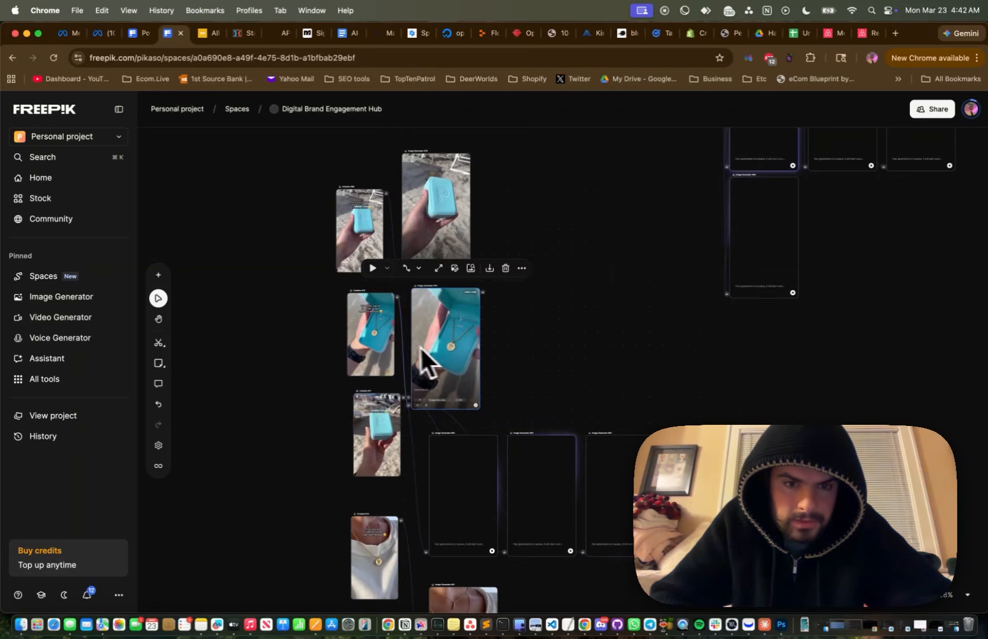
scroll(421, 349, down, 10)
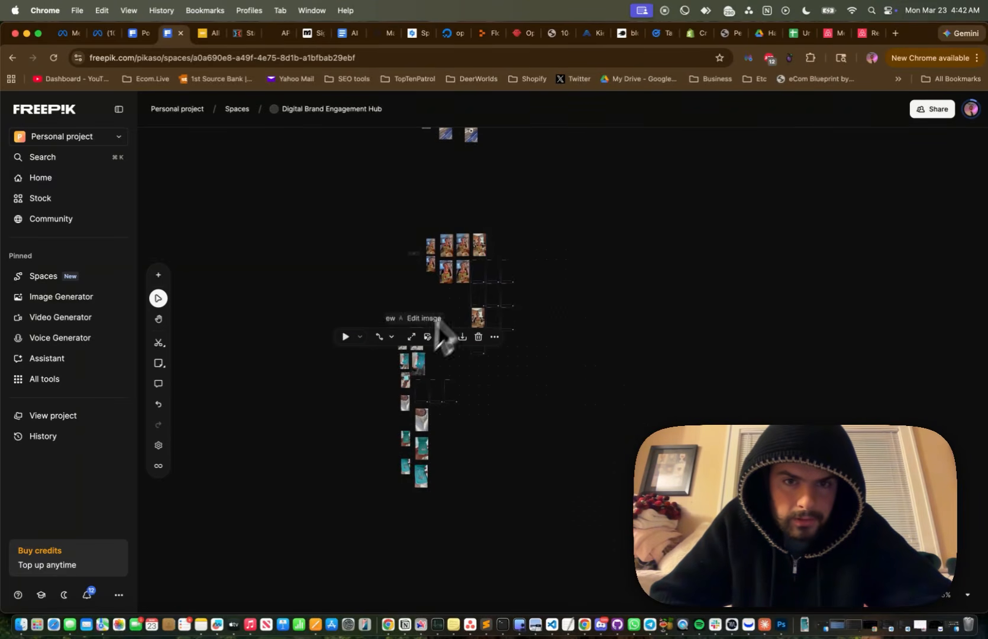
scroll(459, 211, up, 10)
scroll(459, 210, up, 10)
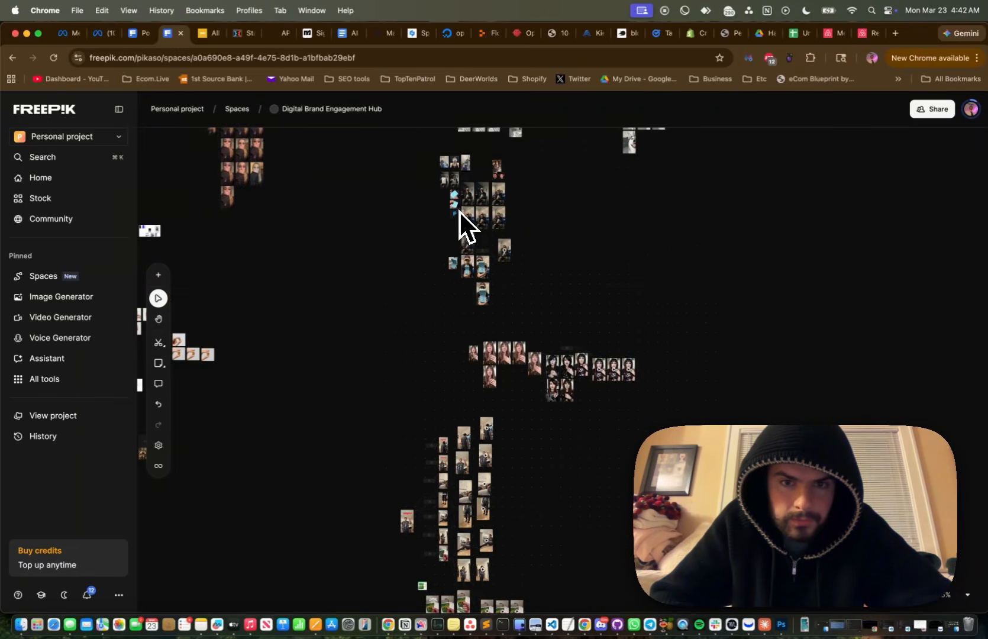
scroll(458, 255, up, 15)
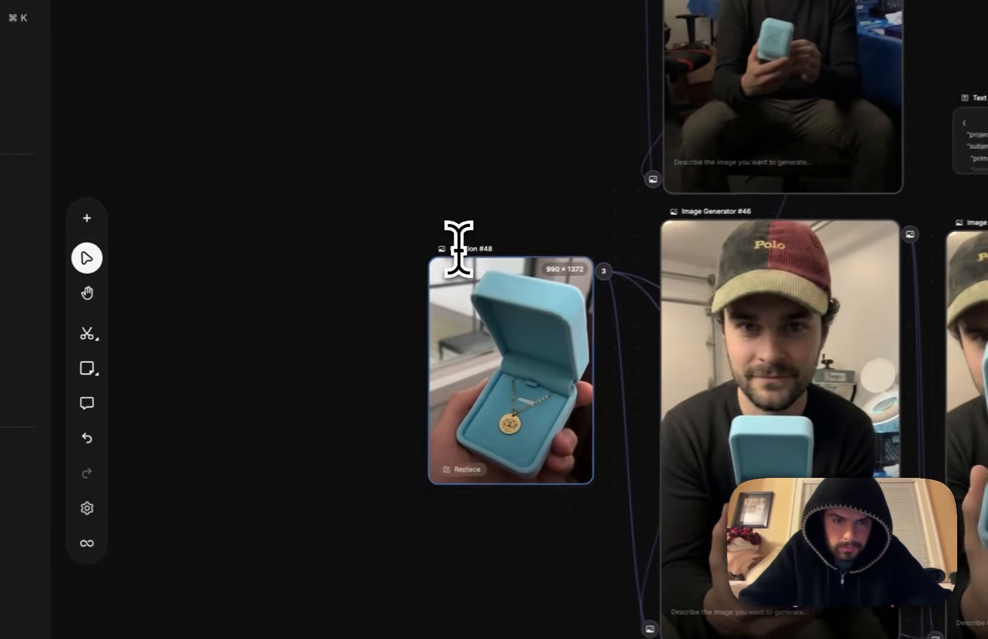
click(381, 310)
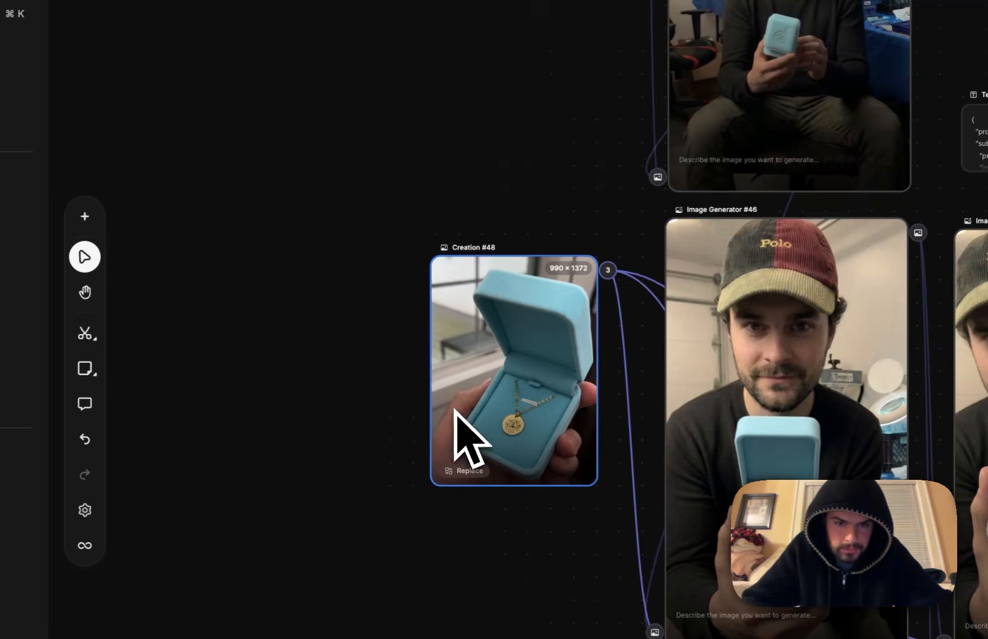
scroll(456, 412, down, 15)
scroll(379, 375, down, 15)
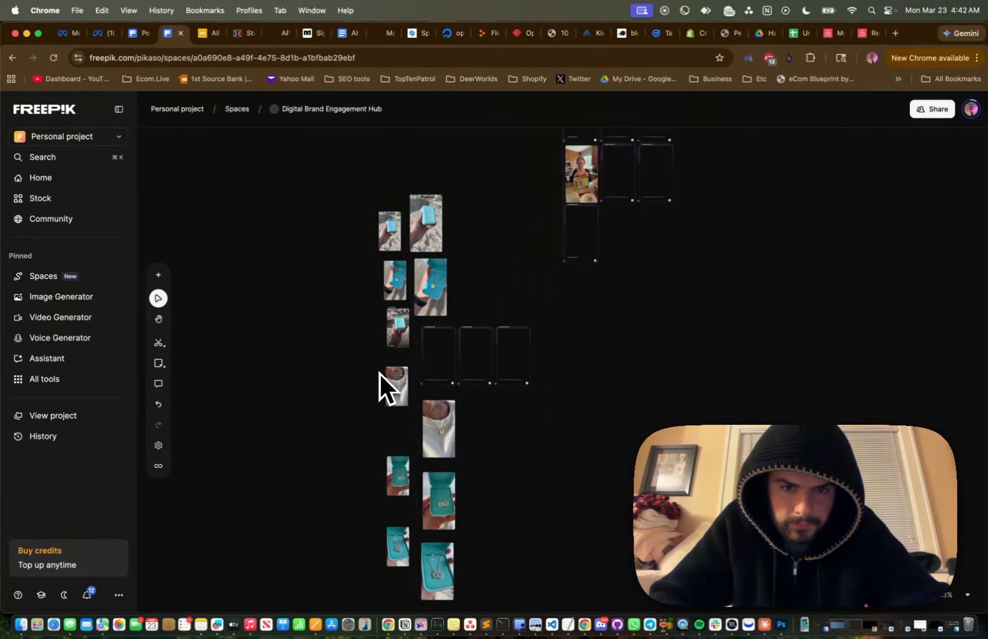
scroll(355, 331, up, 5)
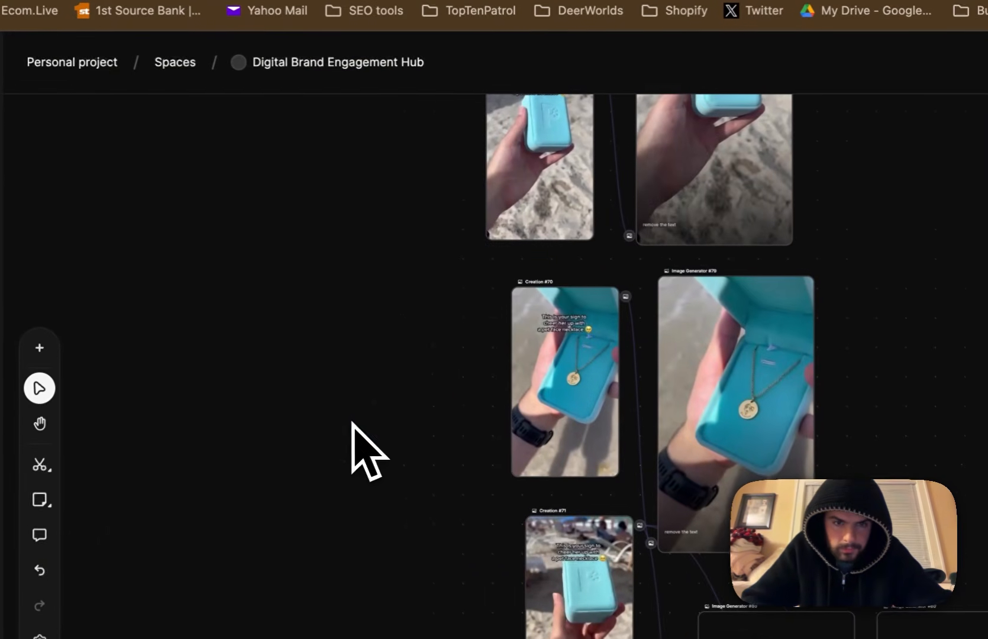
key(ctrl+v)
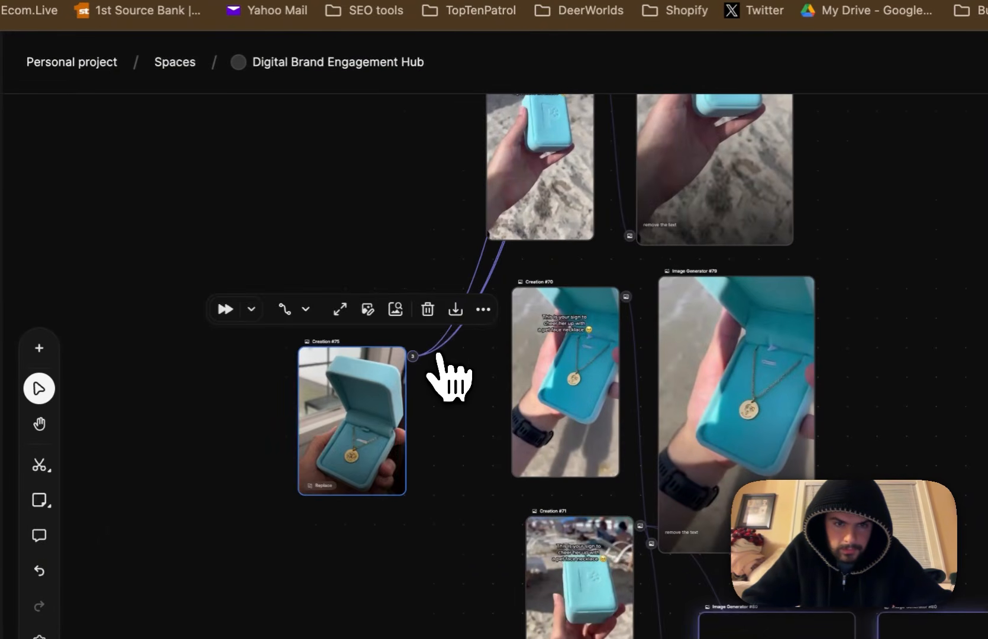
Cut all the connections carried over with the pasted open blue necklace box photo.
click(439, 352)
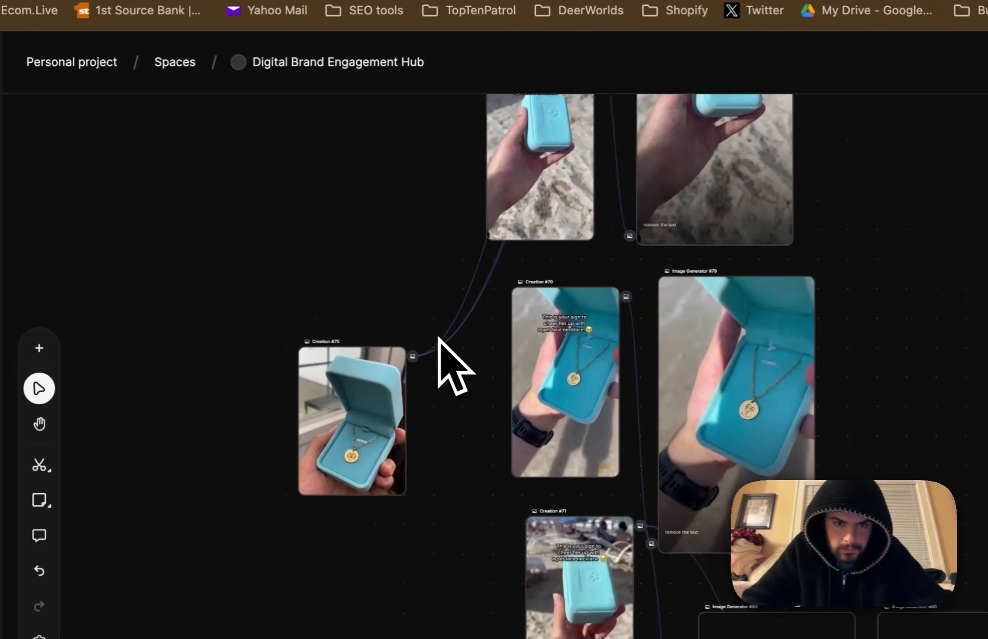
scroll(439, 339, up, 5)
mouse_move(496, 290)
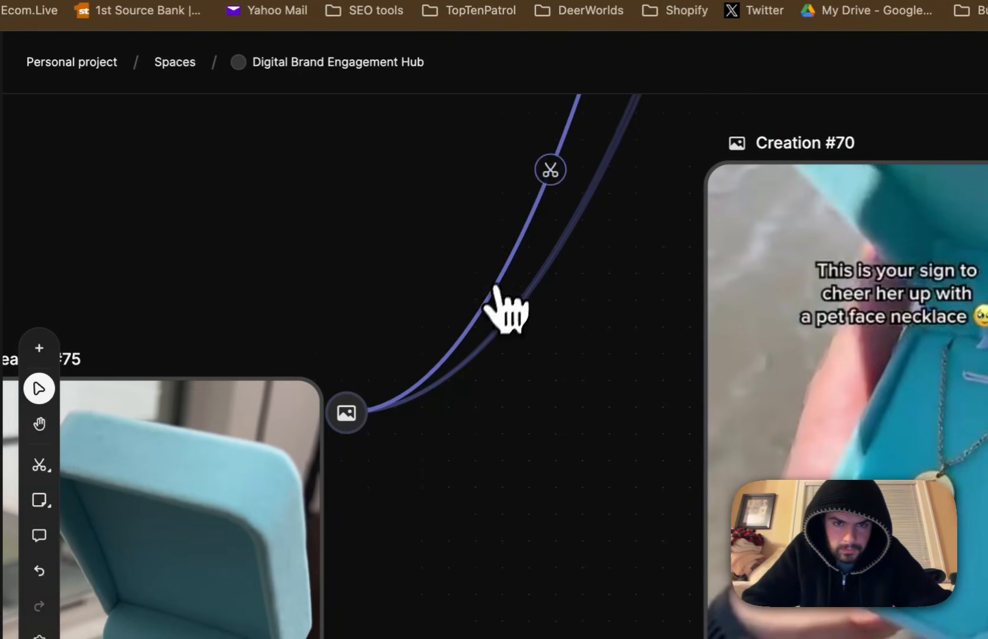
click(550, 170)
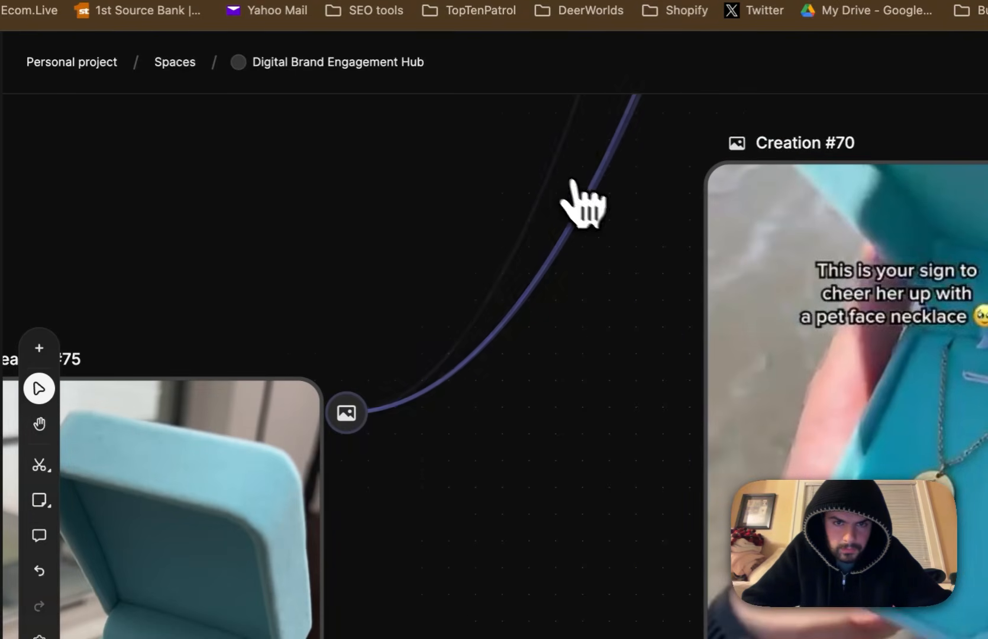
click(582, 212)
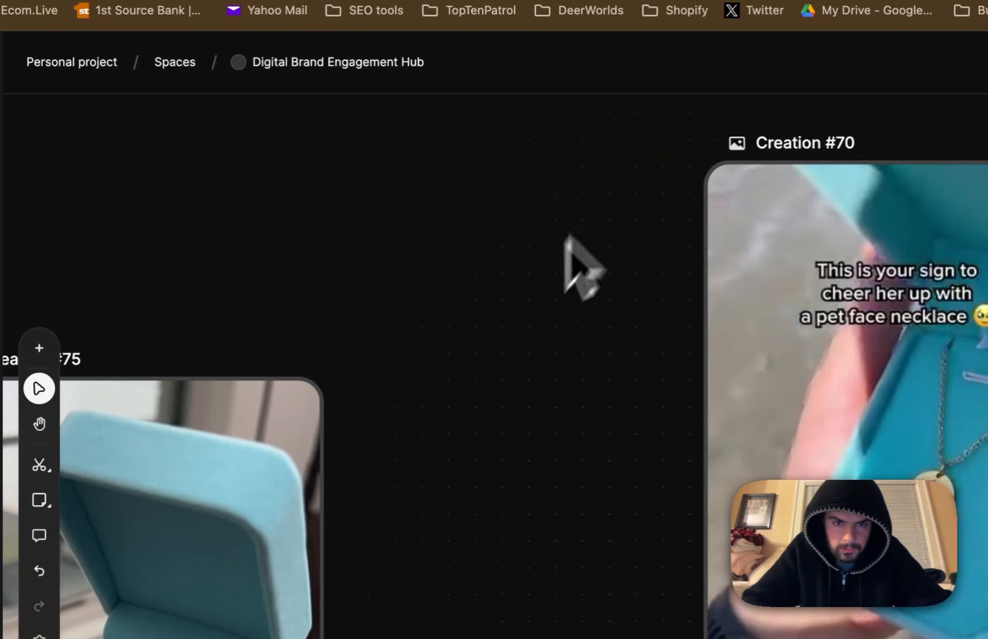
scroll(451, 418, down, 5)
scroll(452, 418, down, 5)
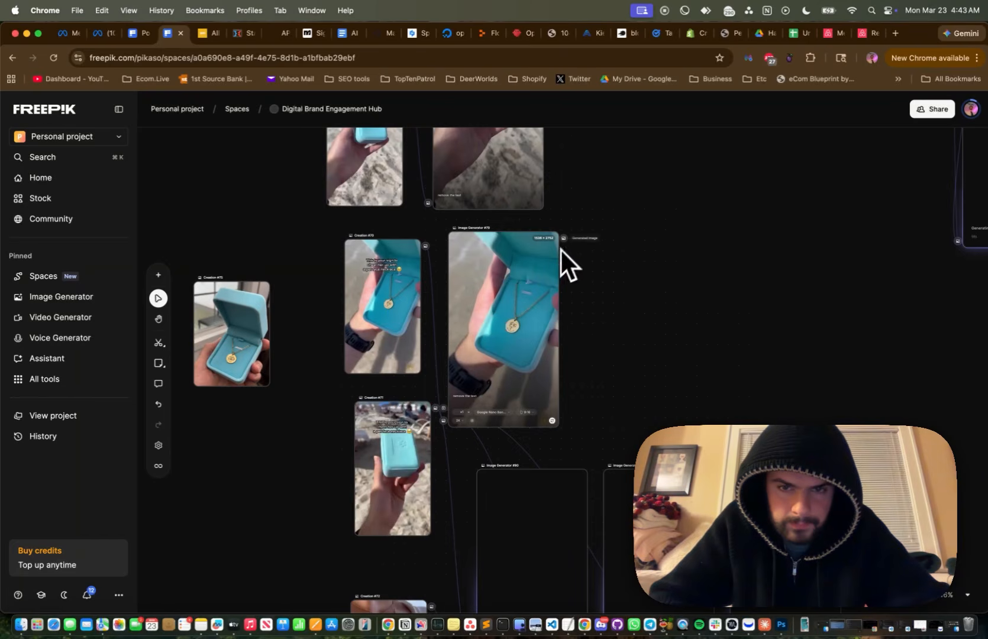
Add an image generator fed by the text-free beach necklace image and the pasted open blue necklace box photo.
drag(563, 238, 638, 345)
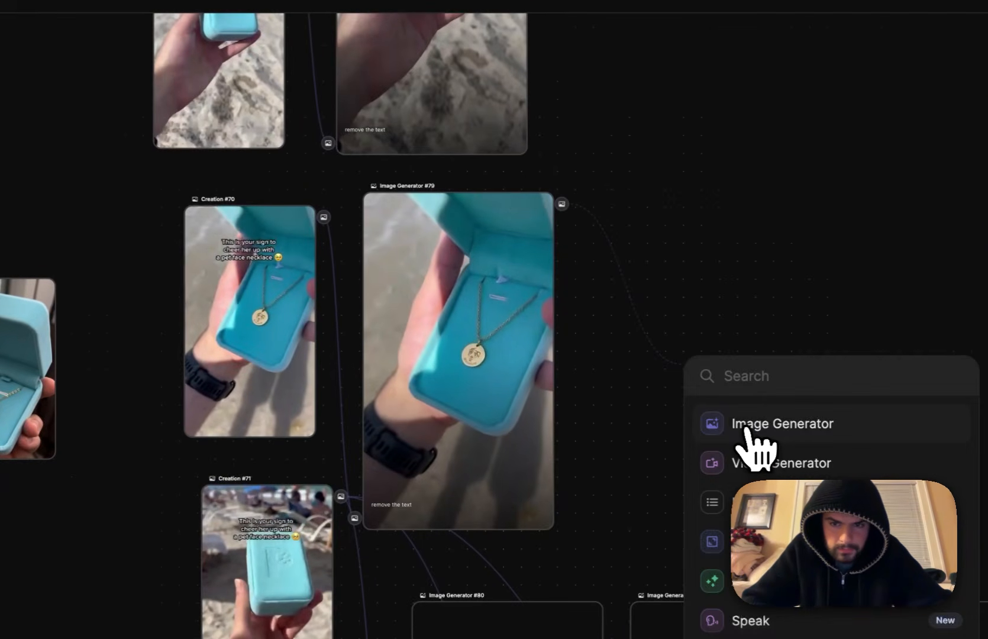
click(747, 425)
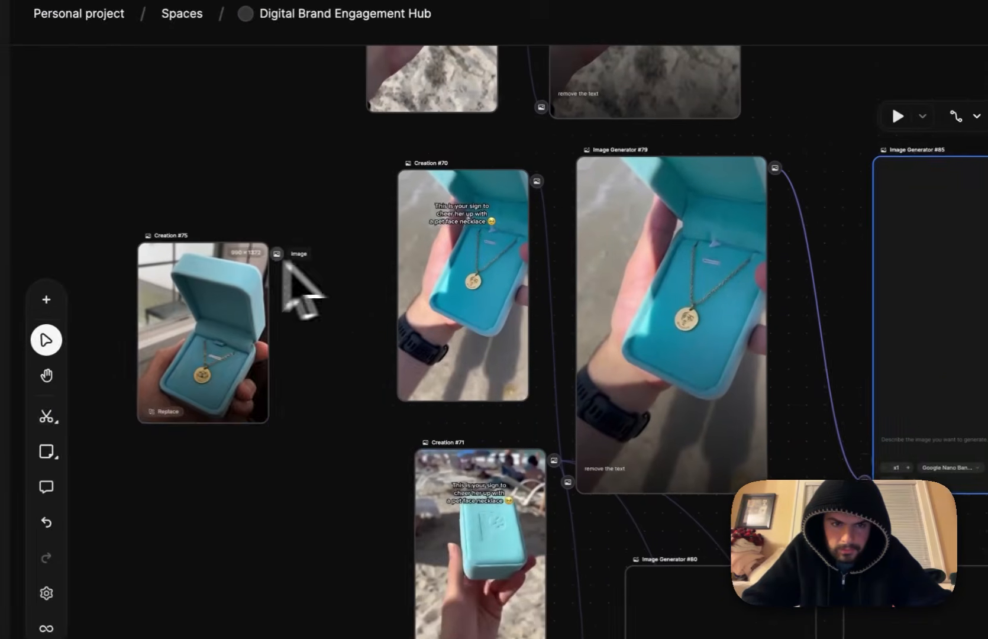
drag(282, 261, 865, 479)
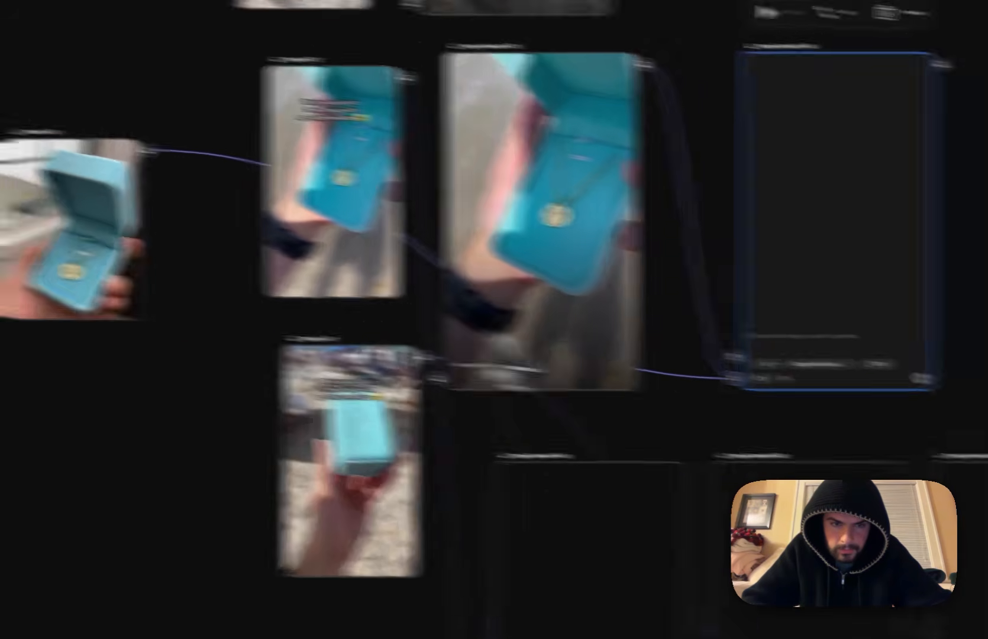
Enter the prompt 'replace the pendant with the "spot" pendant, and increase quality of image' in the new image generator.
text(replace the)
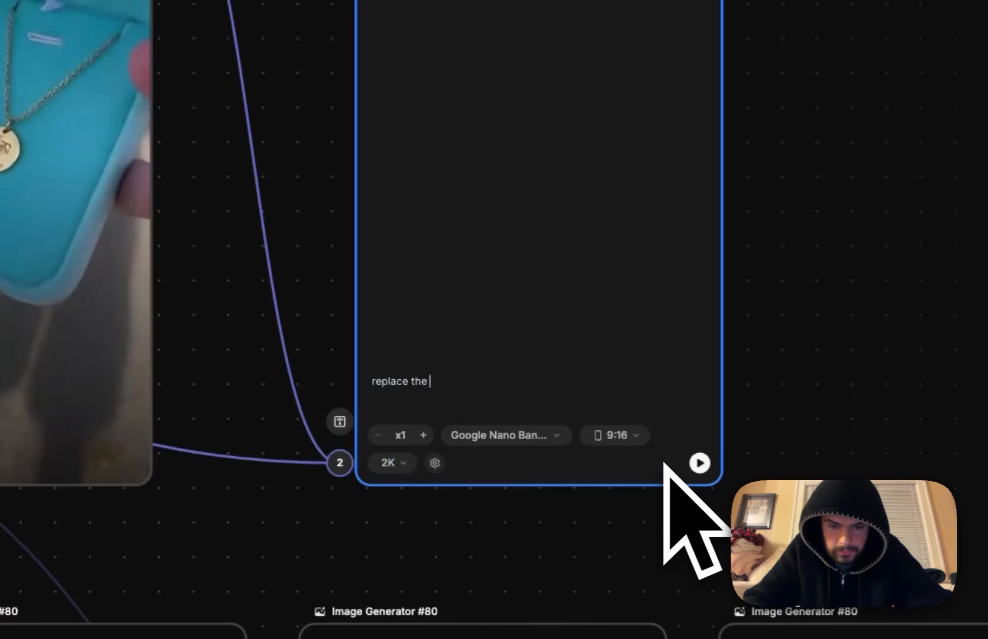
text( pendant)
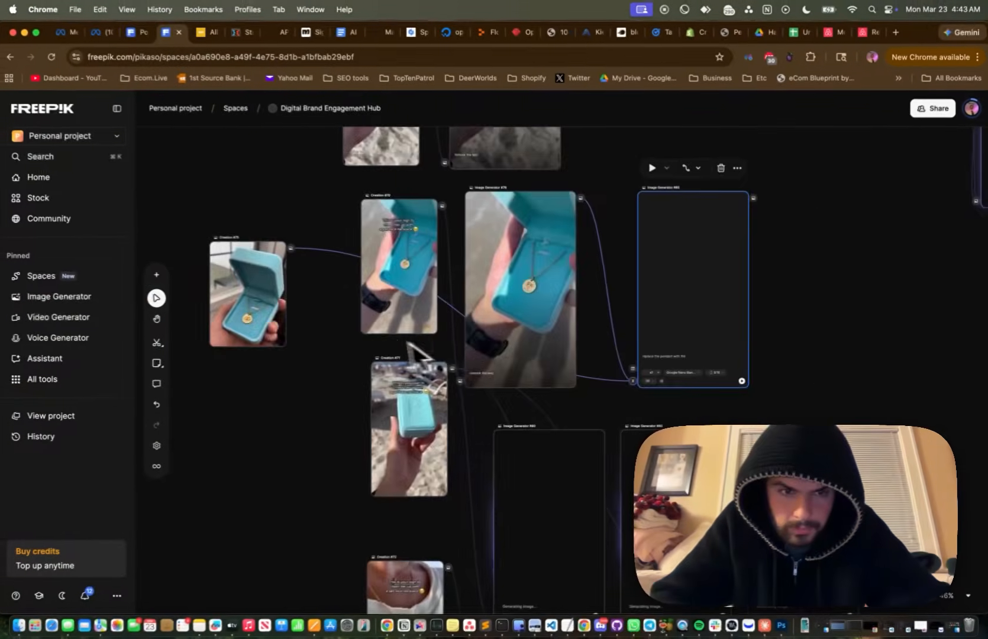
scroll(380, 338, up, 8)
scroll(380, 338, left, 8)
scroll(381, 338, right, 10)
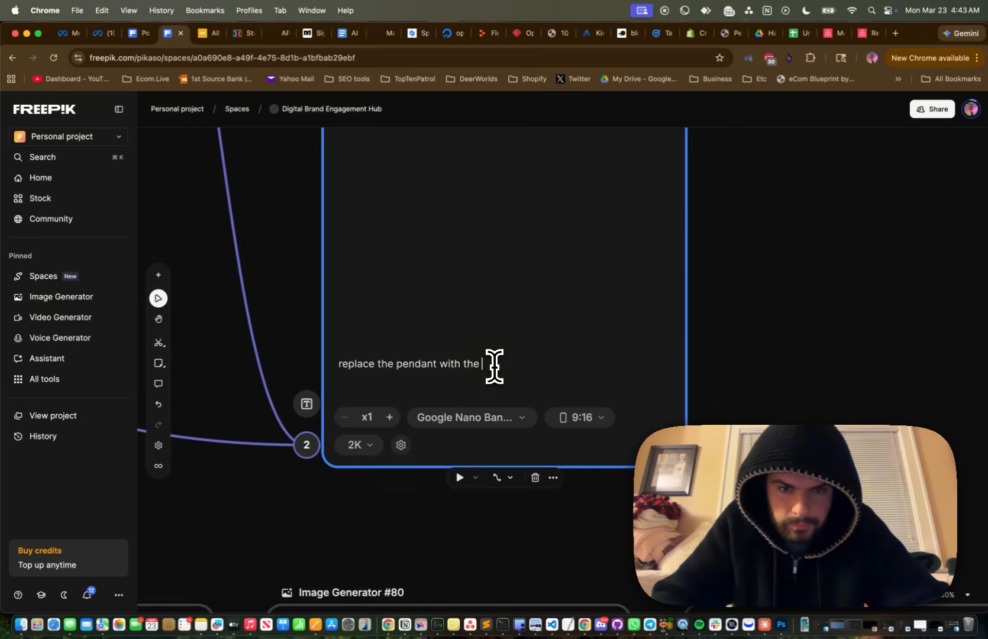
text(ot" pendant)
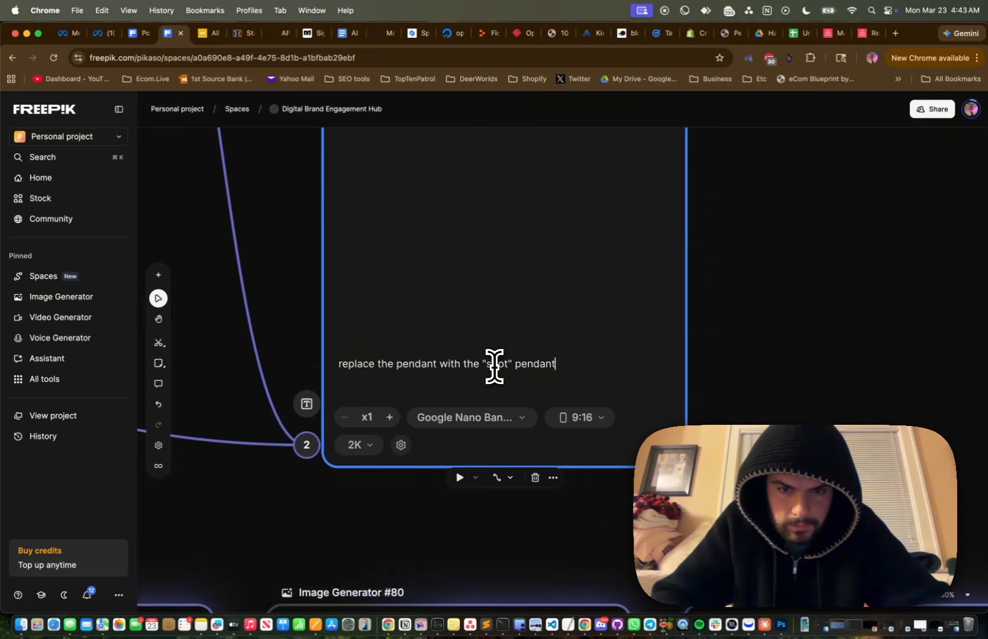
scroll(464, 336, down, 8)
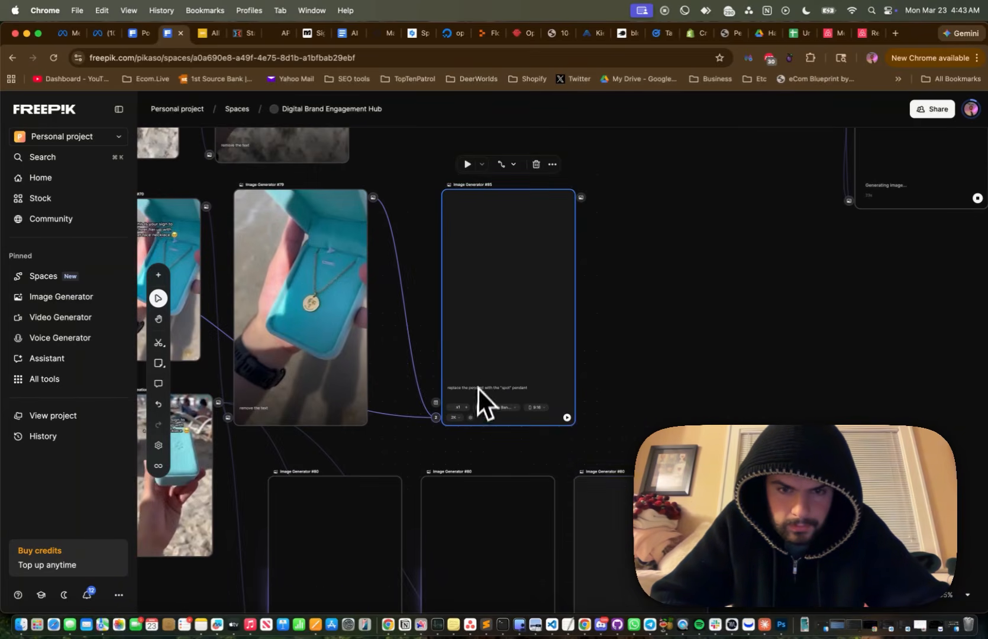
scroll(326, 326, up, 8)
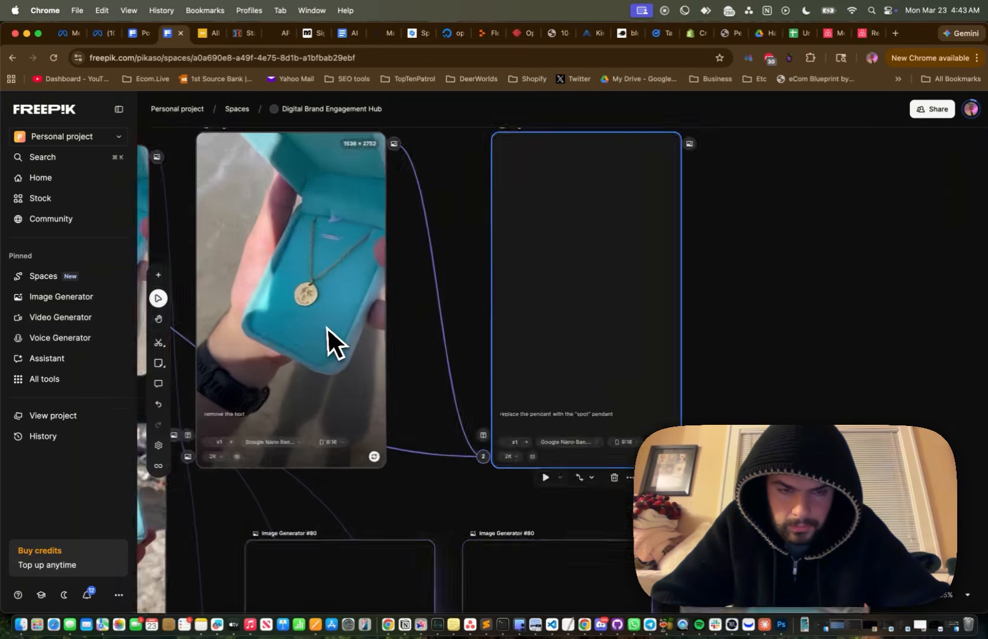
scroll(325, 326, down, 6)
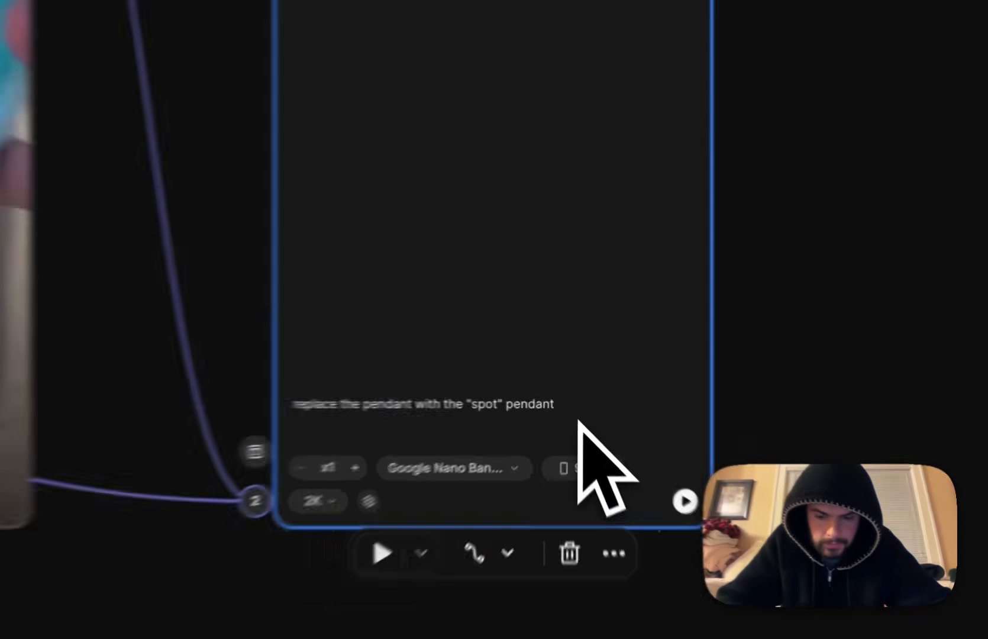
text(, and increase quality of image)
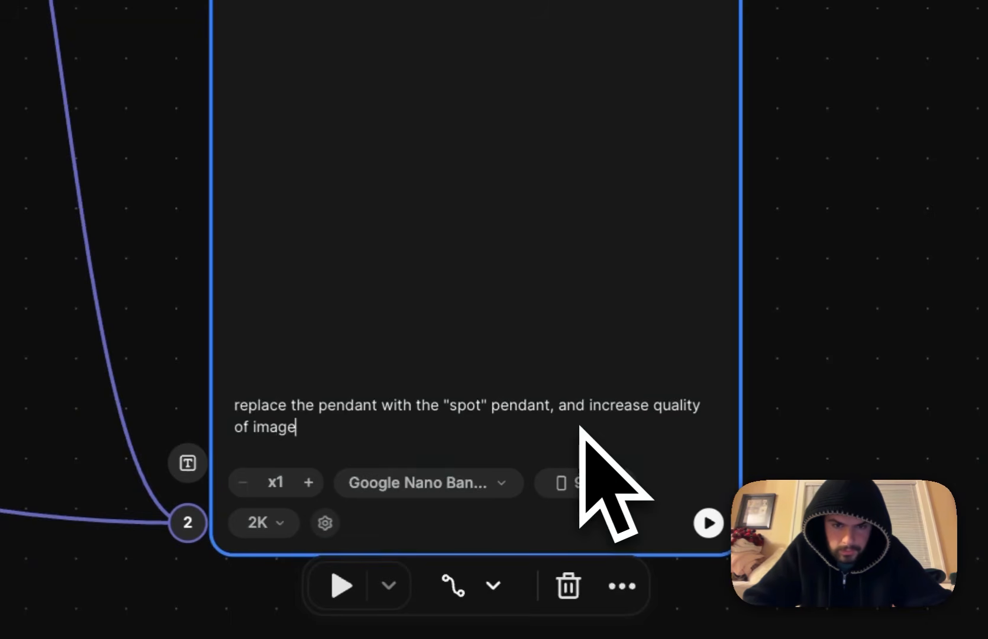
Move the pendant-replacement generator into the free space beyond the closed teal box results and run it with 10 generations.
click(315, 490)
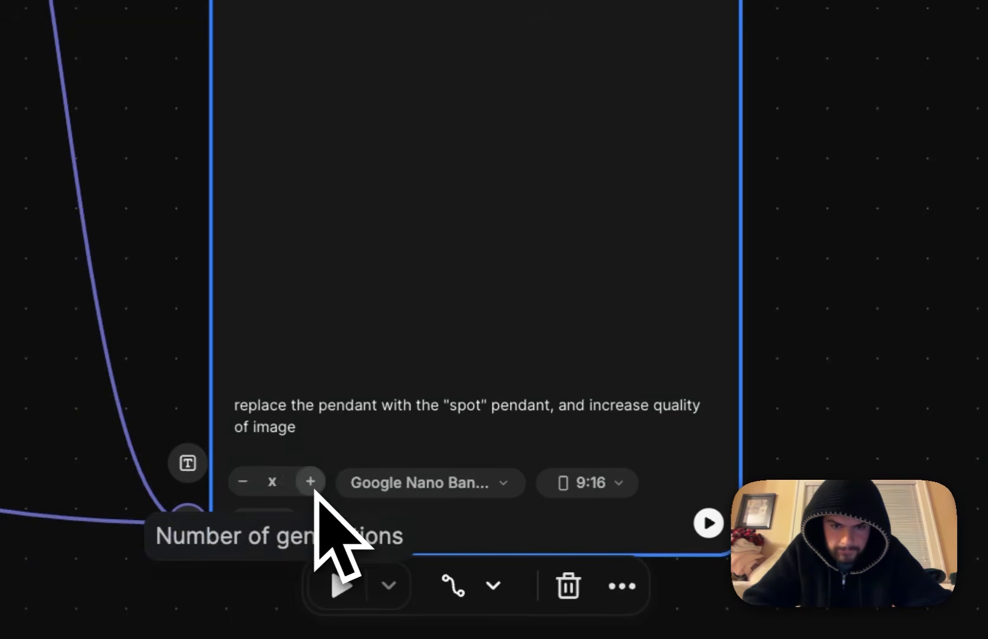
click(311, 482)
click(312, 482)
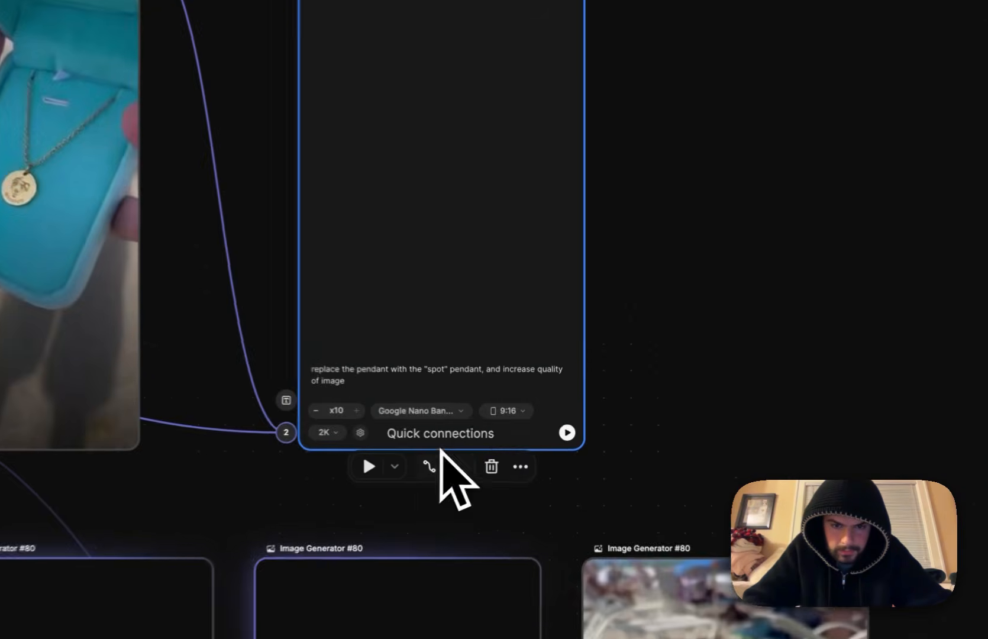
scroll(492, 353, down, 5)
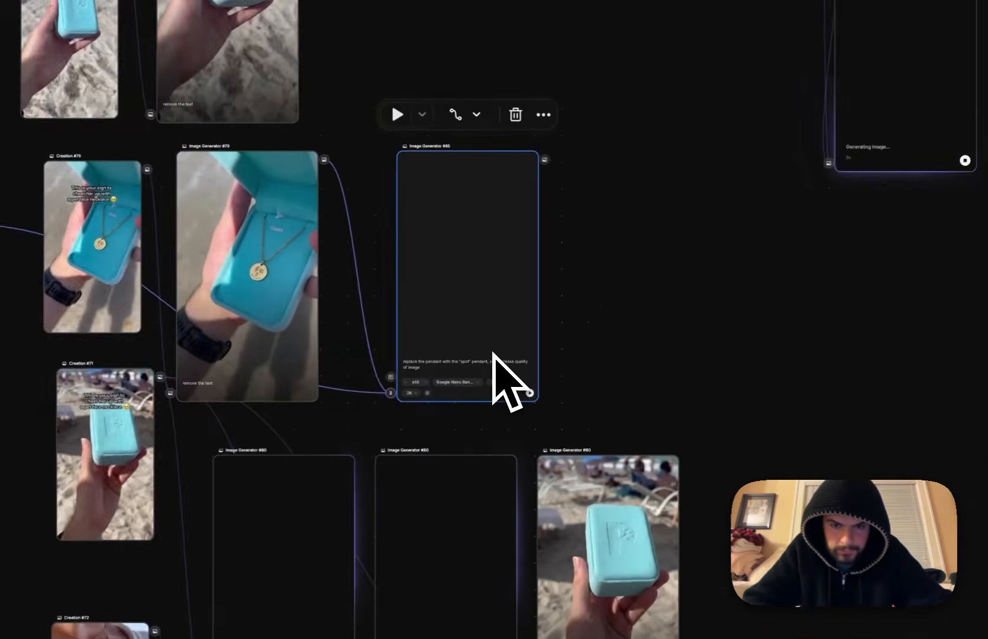
scroll(492, 351, right, 4)
drag(275, 194, 680, 285)
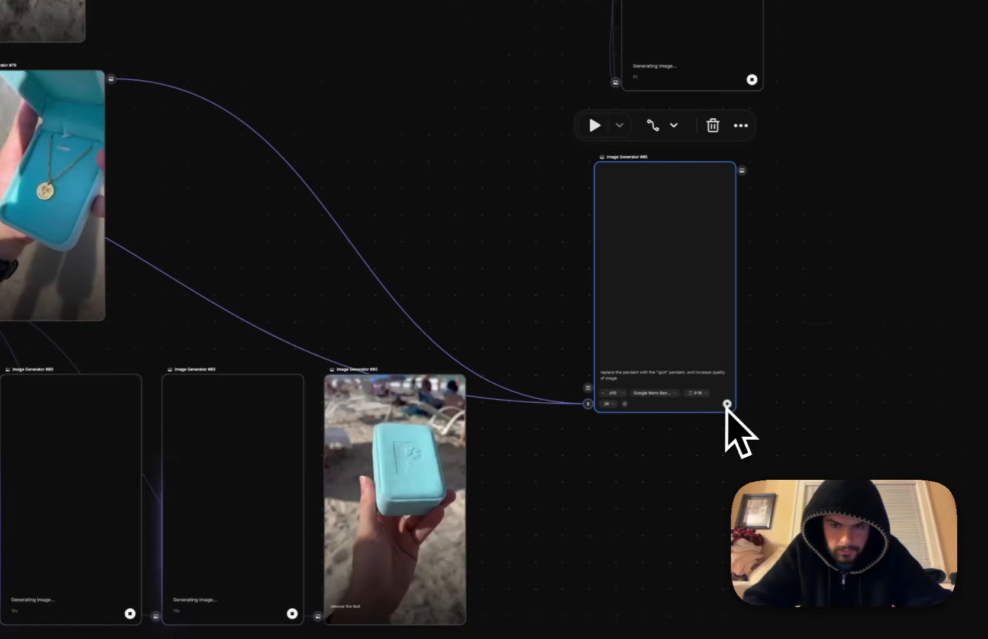
click(727, 404)
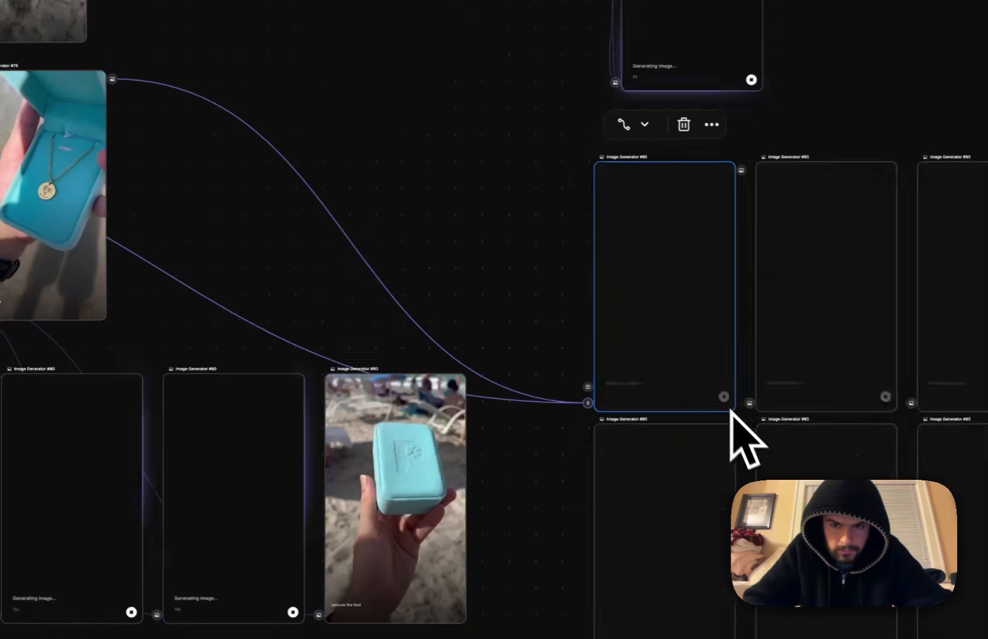
Inspect the finished third text-free generation of the closed teal box and delete it.
scroll(657, 425, down, 3)
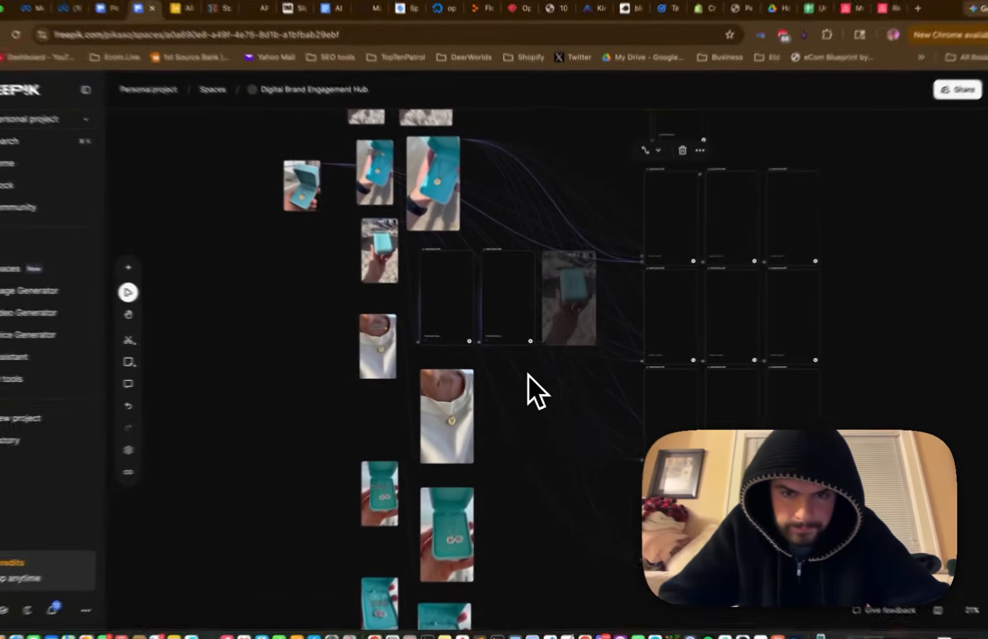
scroll(530, 297, up, 5)
scroll(531, 298, up, 3)
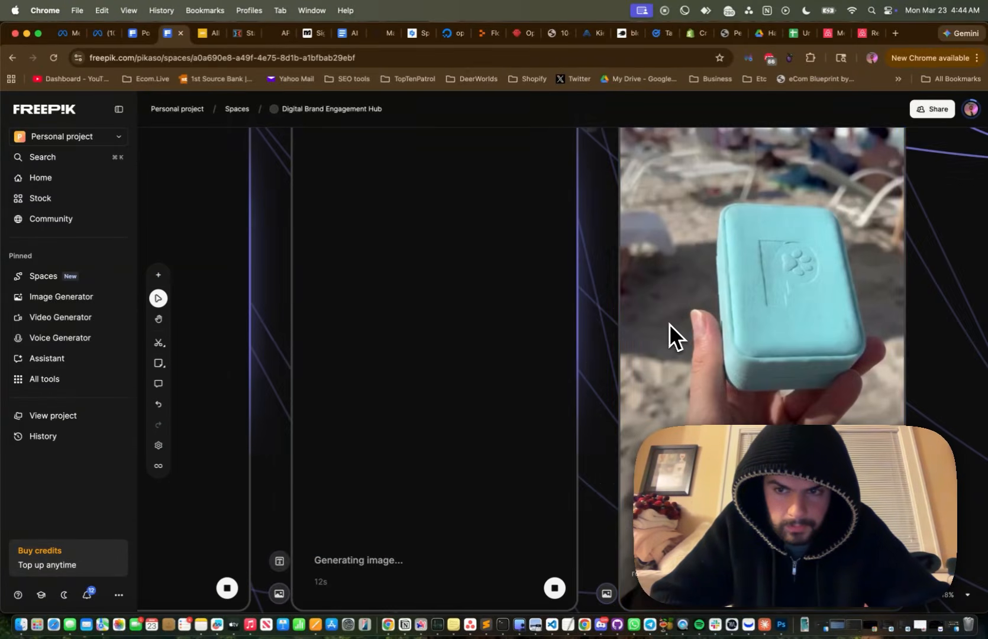
scroll(669, 323, down, 3)
key(BackSpace)
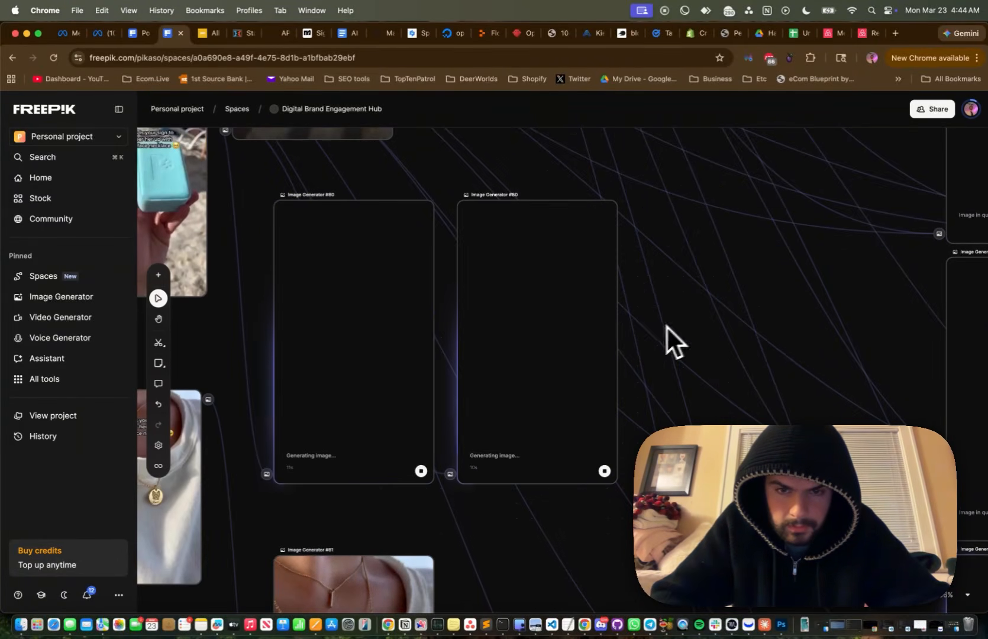
Compare the newly generated text-free closed teal box with the original overlay-text frame, checking the embossed logo and surface texture.
scroll(597, 337, left, 5)
scroll(382, 255, up, 6)
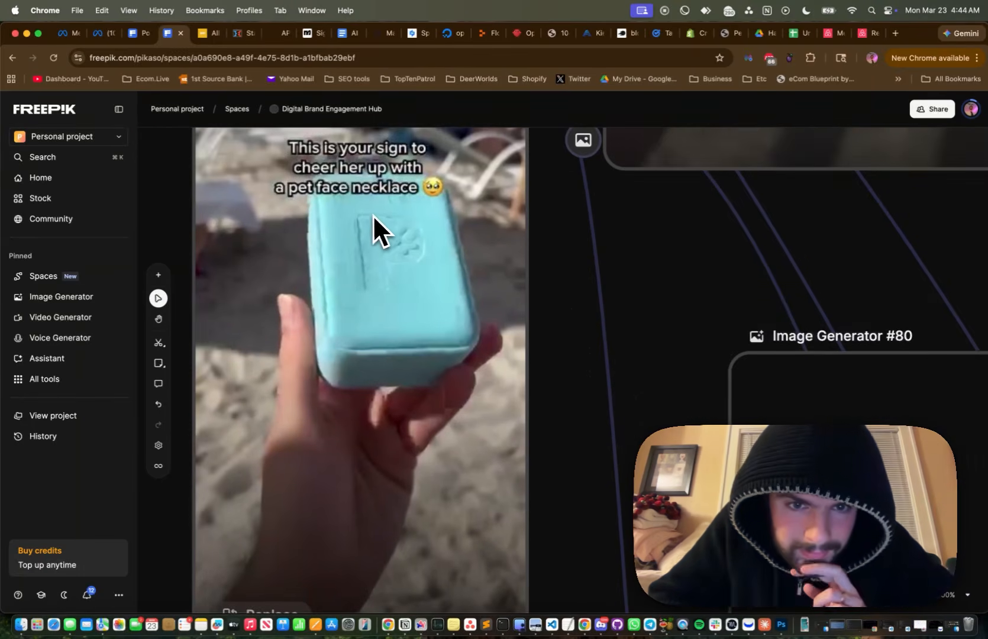
scroll(397, 337, down, 5)
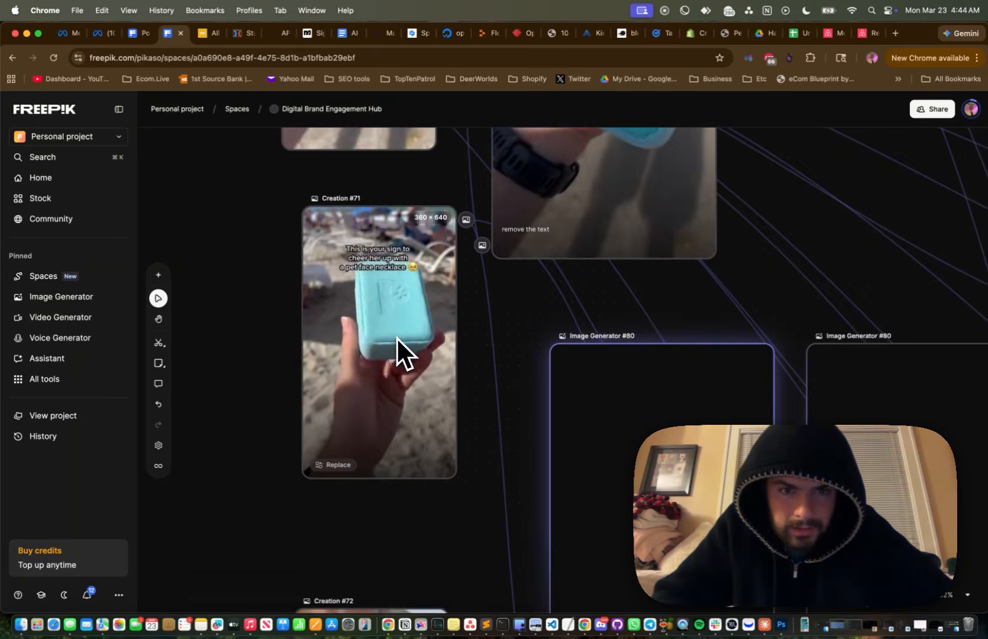
scroll(397, 337, down, 5)
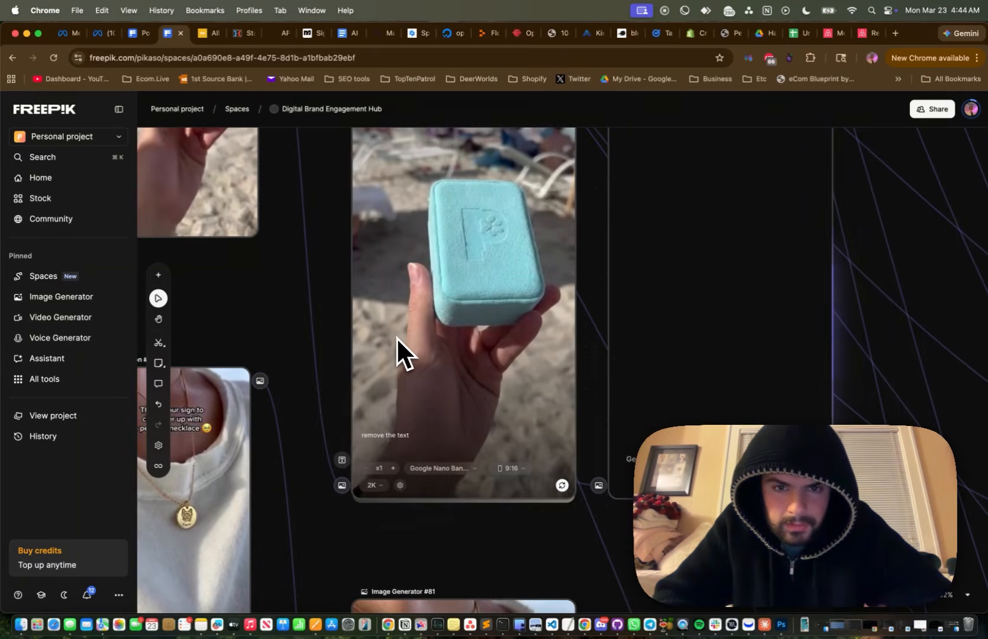
scroll(397, 337, up, 3)
scroll(397, 337, right, 2)
scroll(397, 337, down, 3)
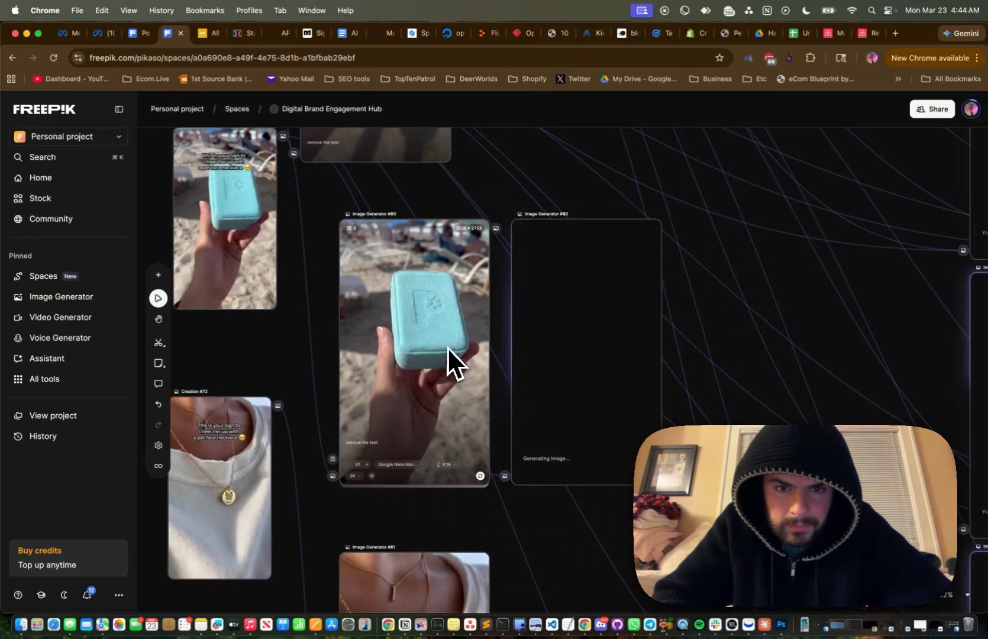
scroll(447, 347, up, 2)
scroll(446, 347, left, 2)
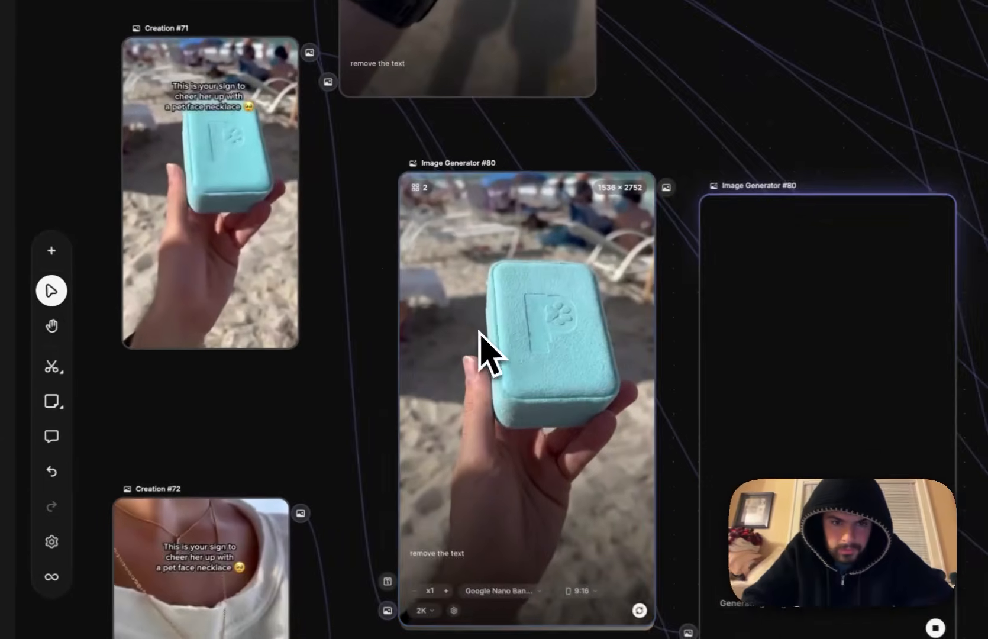
Move the text-free closed teal box generation slightly up and closer to its original overlay-text frame.
drag(479, 332, 465, 306)
scroll(553, 400, right, 2)
scroll(553, 400, down, 1)
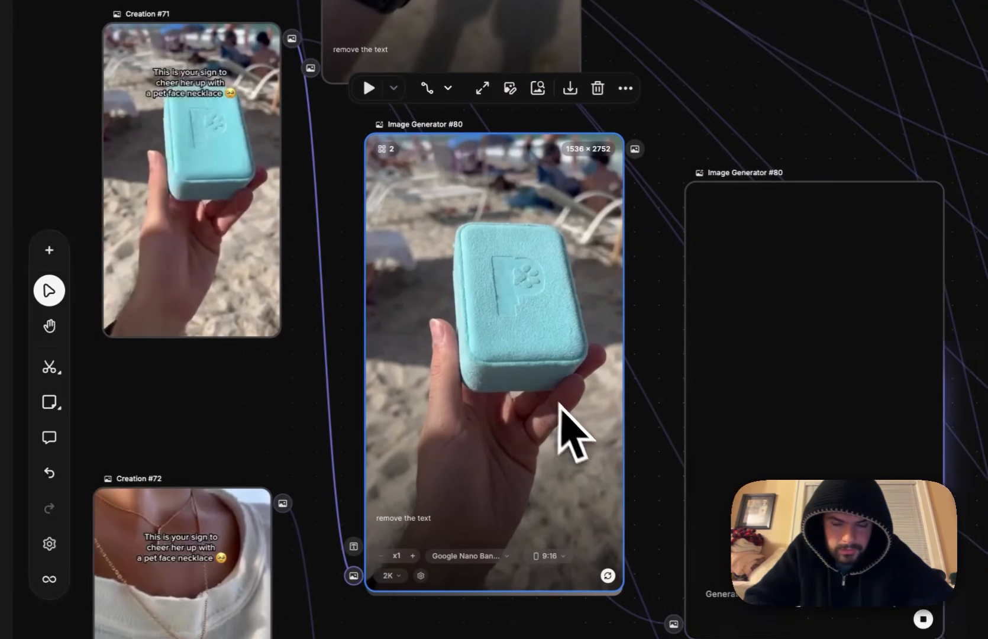
scroll(417, 238, left, 2)
scroll(418, 238, up, 1)
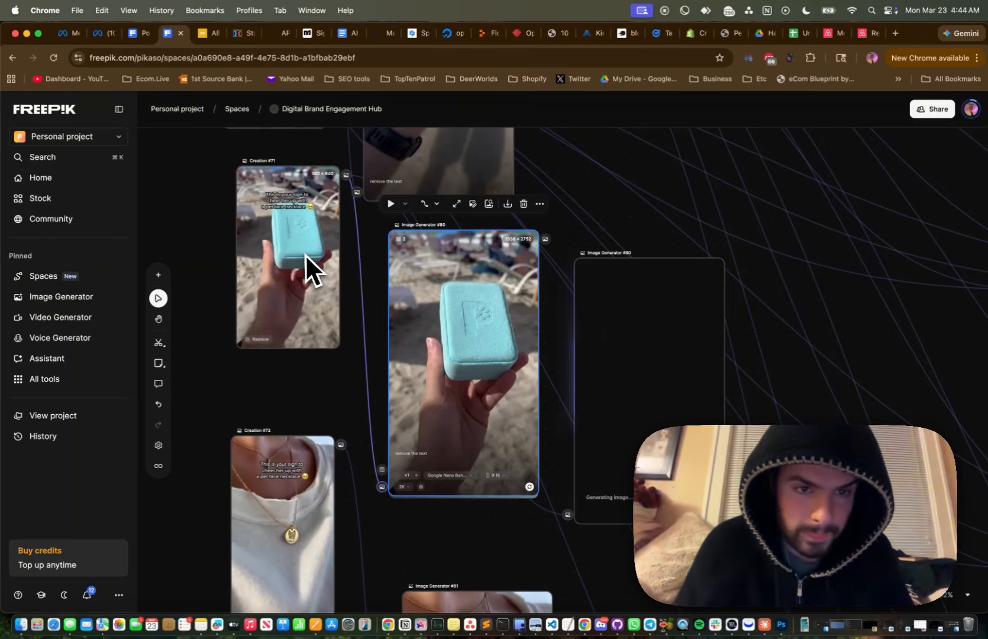
View the original overlay-text closed teal box frame enlarged, close it, and select the text-free generation for comparison.
scroll(275, 237, up, 5)
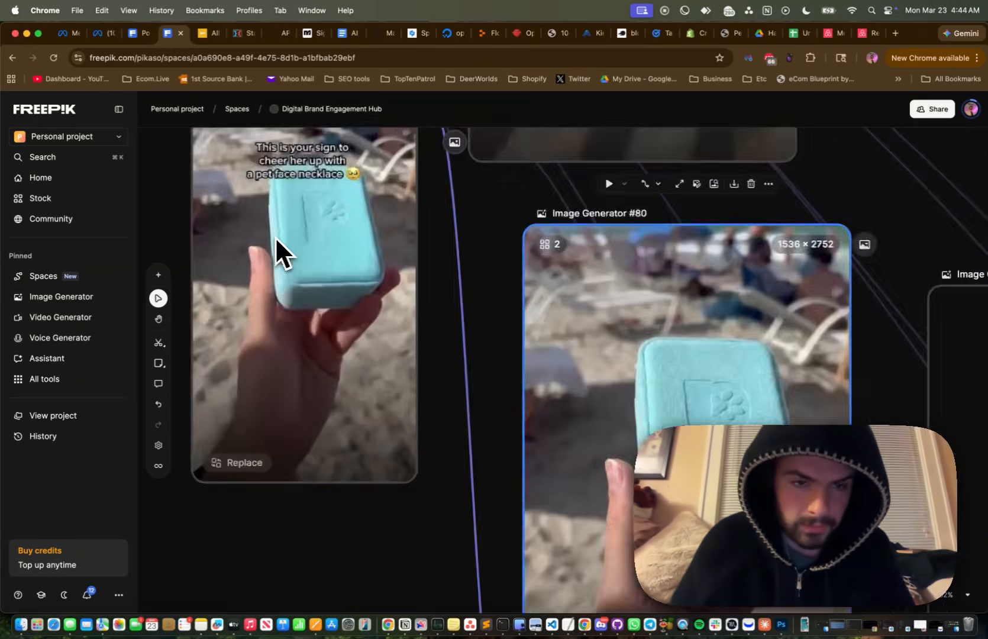
click(380, 243)
double_click(380, 241)
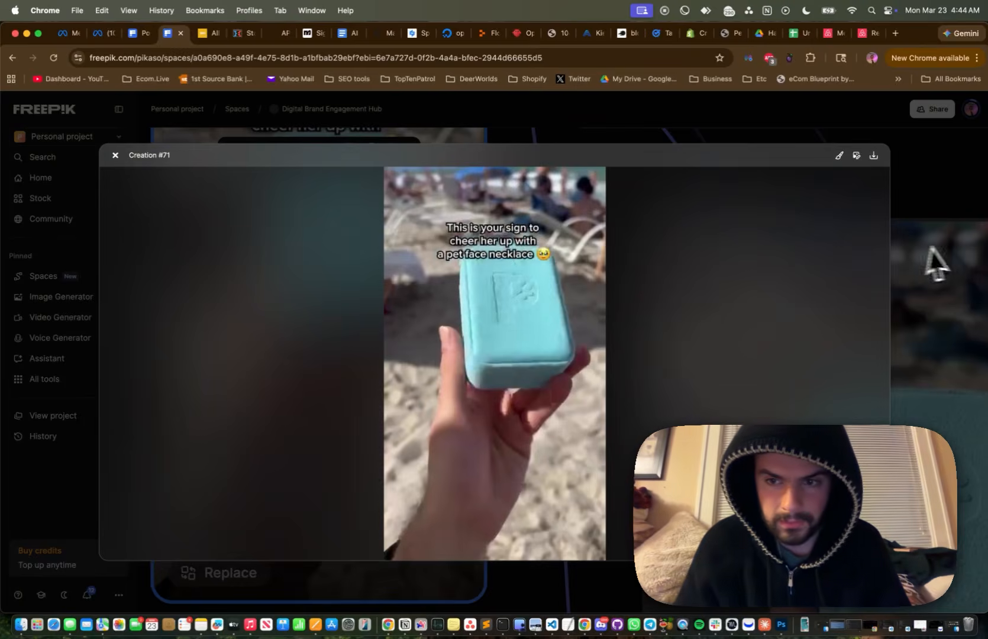
click(934, 267)
scroll(704, 345, down, 5)
scroll(702, 345, down, 3)
scroll(702, 345, right, 5)
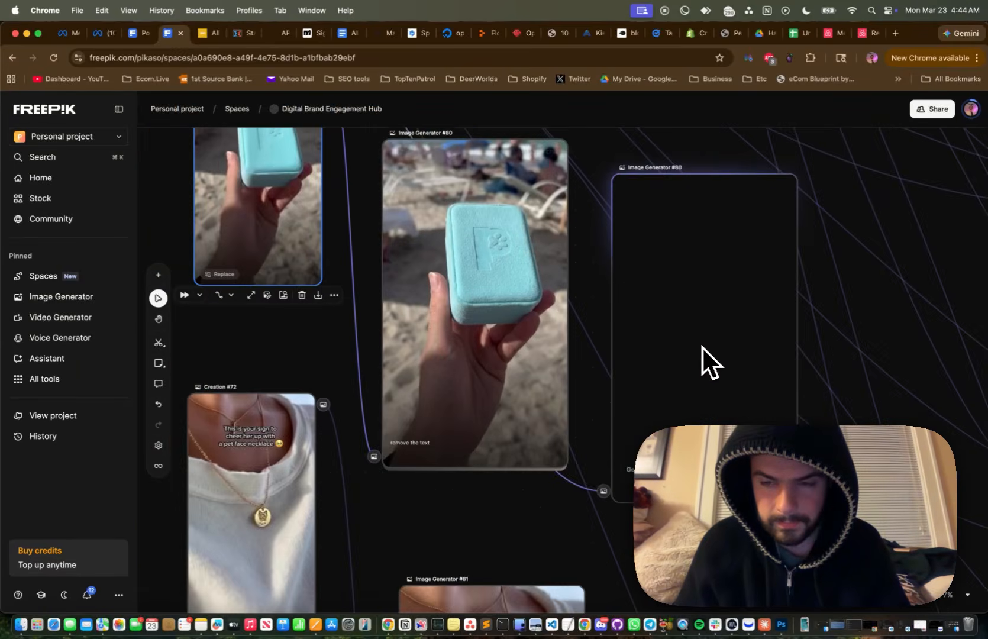
click(522, 296)
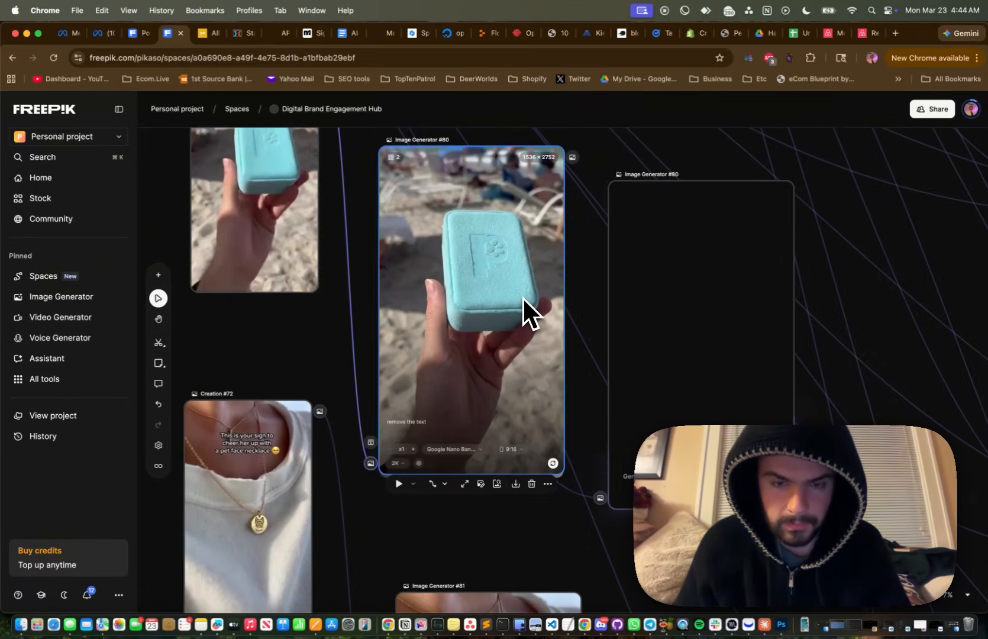
Delete the finished "remove the text" image made from the beach photo of the teal box, keeping the copy still generating.
key(Delete)
scroll(536, 313, up, 2)
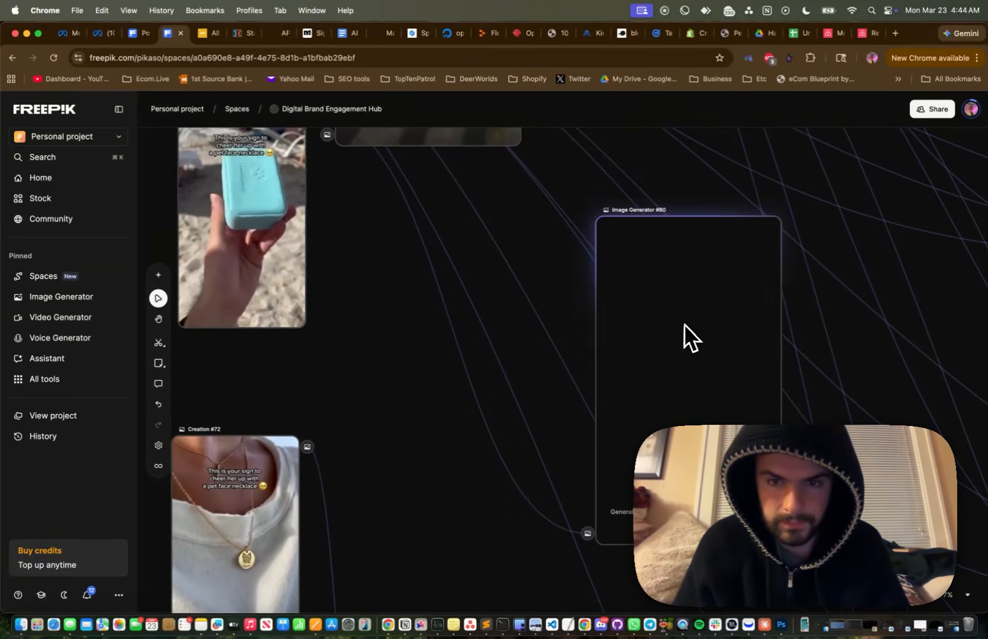
scroll(326, 284, down, 3)
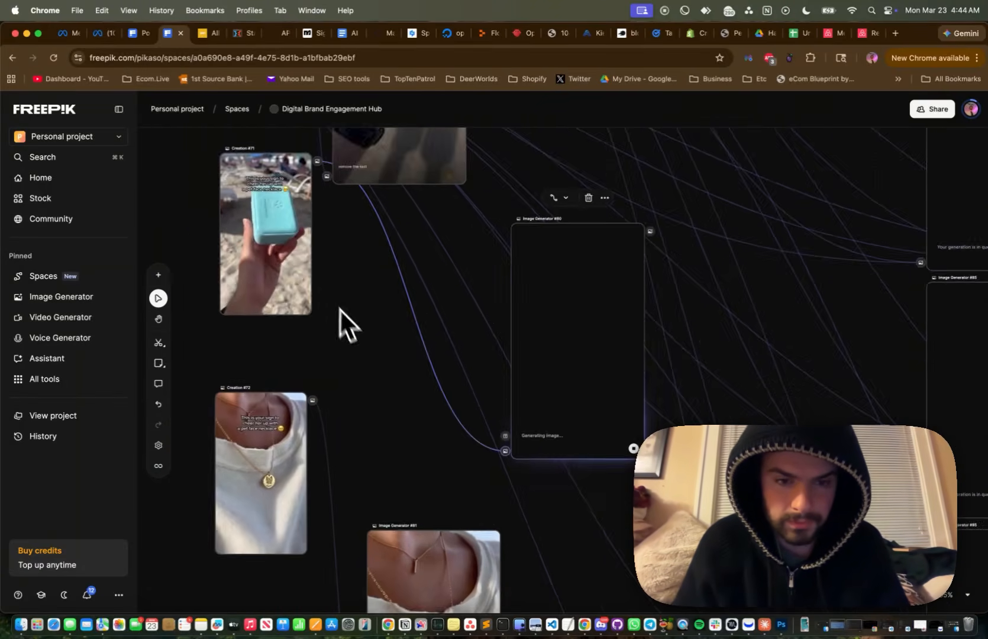
Compare the second text-removed teal box image with its source, Creation #71, and delete it.
scroll(349, 320, down, 5)
scroll(355, 337, down, 5)
scroll(373, 305, down, 3)
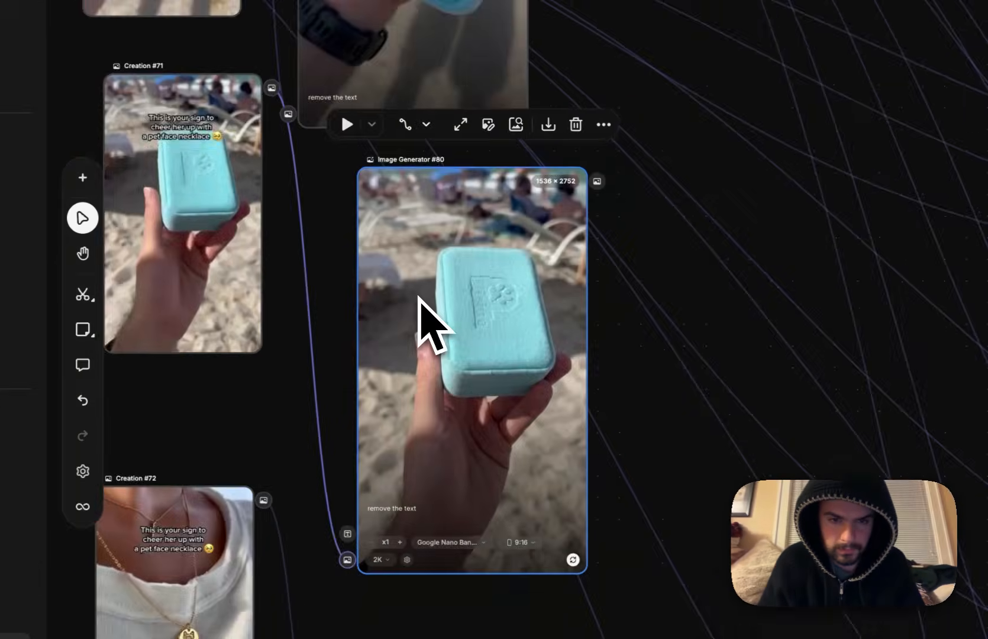
scroll(418, 296, up, 5)
scroll(418, 296, down, 3)
scroll(418, 296, left, 5)
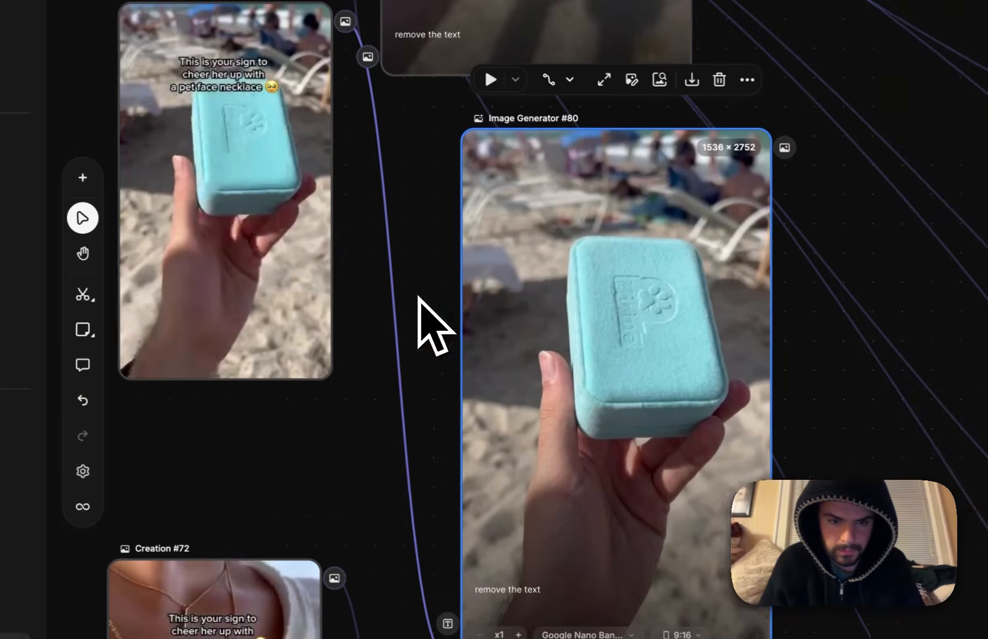
key(Delete)
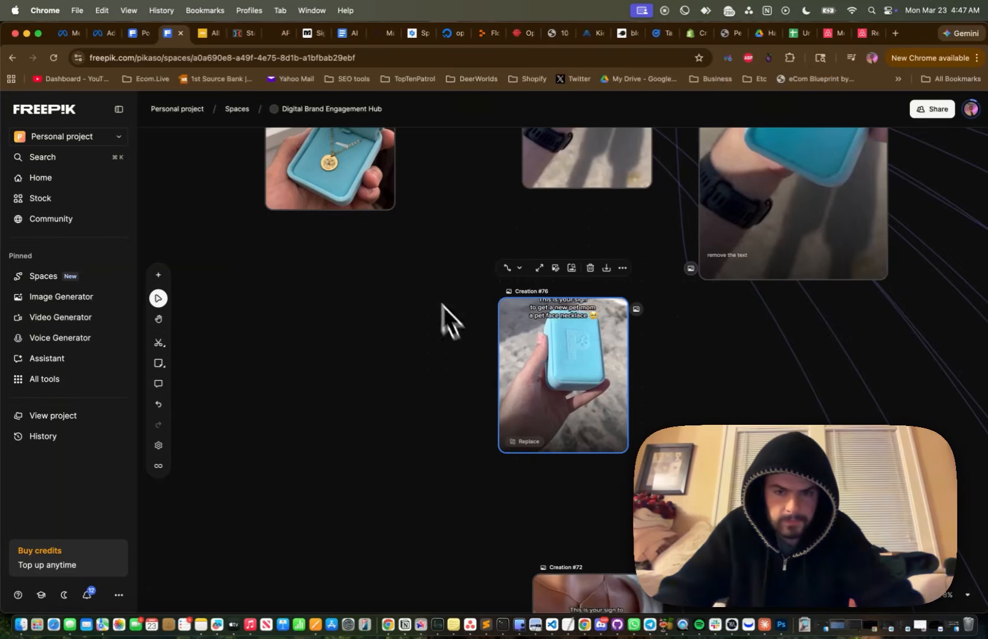
Connect Creation #76 to a new Image Generator with the prompt "remove the text" and run it.
double_click(565, 344)
scroll(564, 345, down, 4)
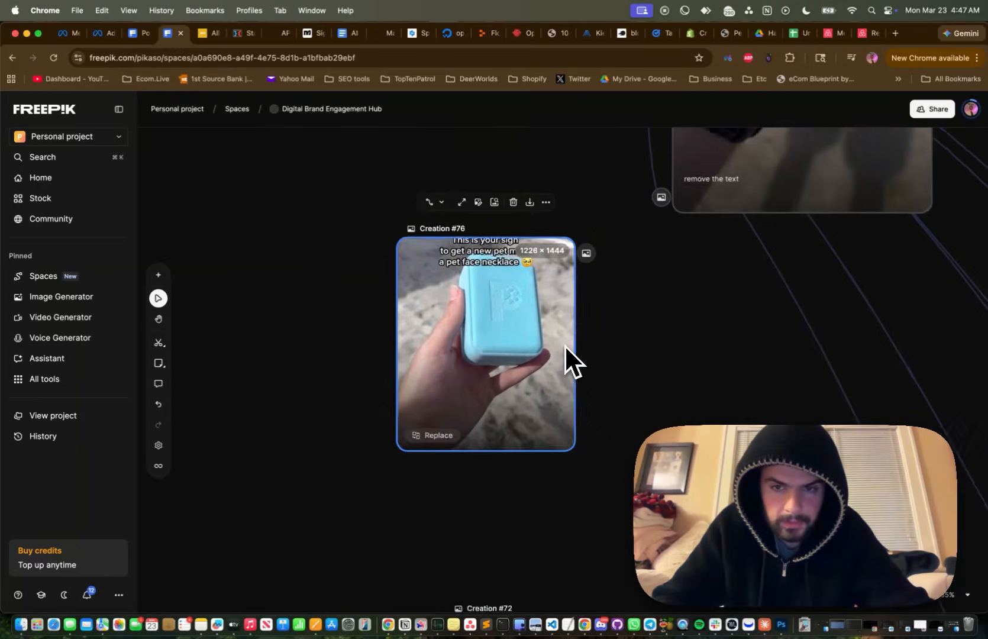
scroll(565, 346, right, 2)
drag(470, 231, 544, 326)
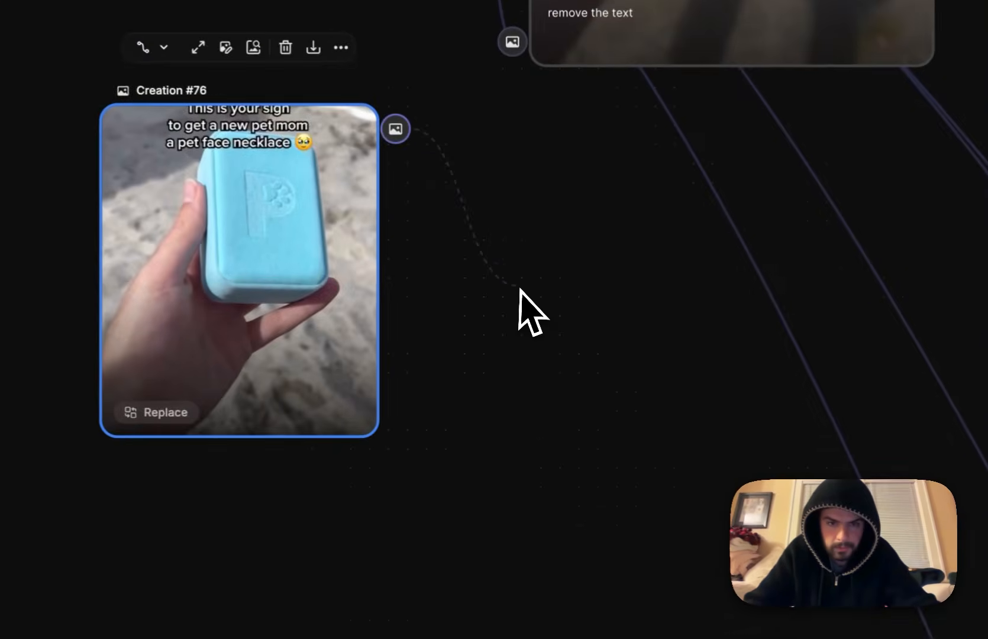
drag(520, 290, 516, 303)
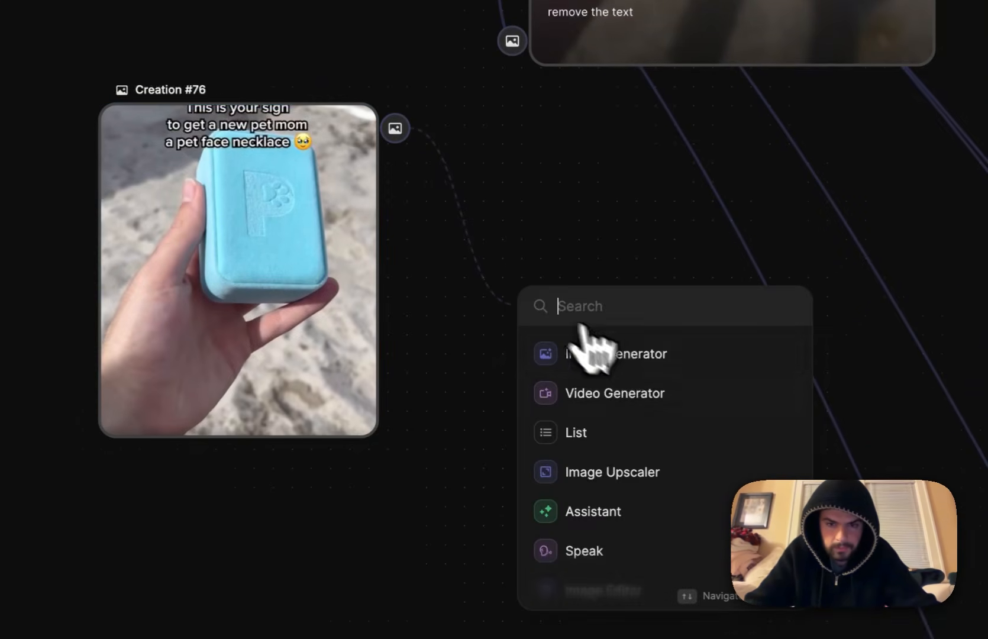
click(619, 354)
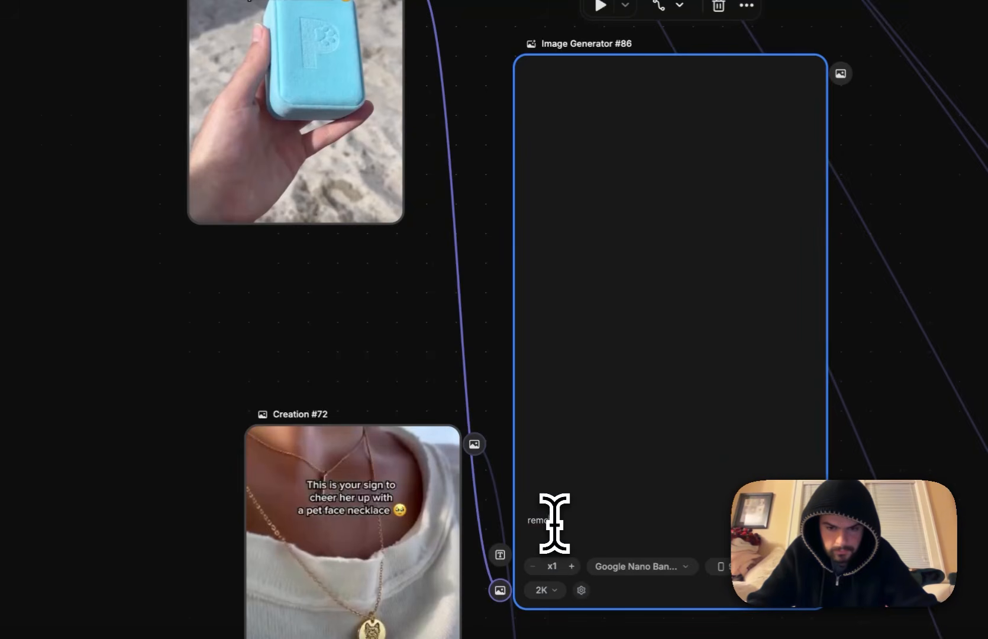
key(Return)
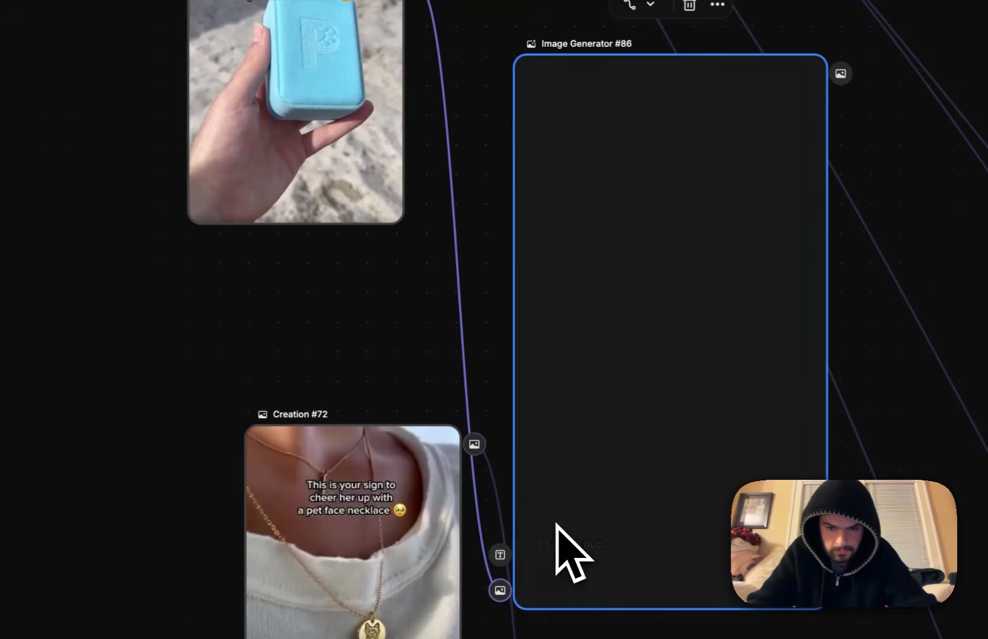
Examine the Image Generator #85 results for the "spot" pendant replacement and compare the variations row by row.
scroll(523, 400, right, 3)
scroll(521, 392, down, 4)
scroll(521, 391, right, 15)
scroll(521, 392, down, 3)
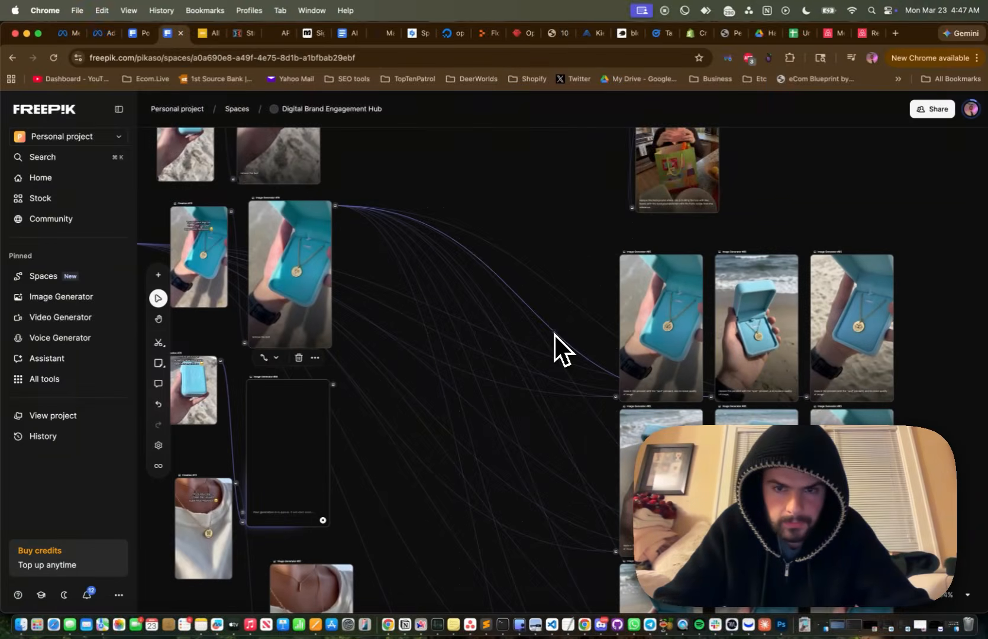
scroll(554, 334, right, 5)
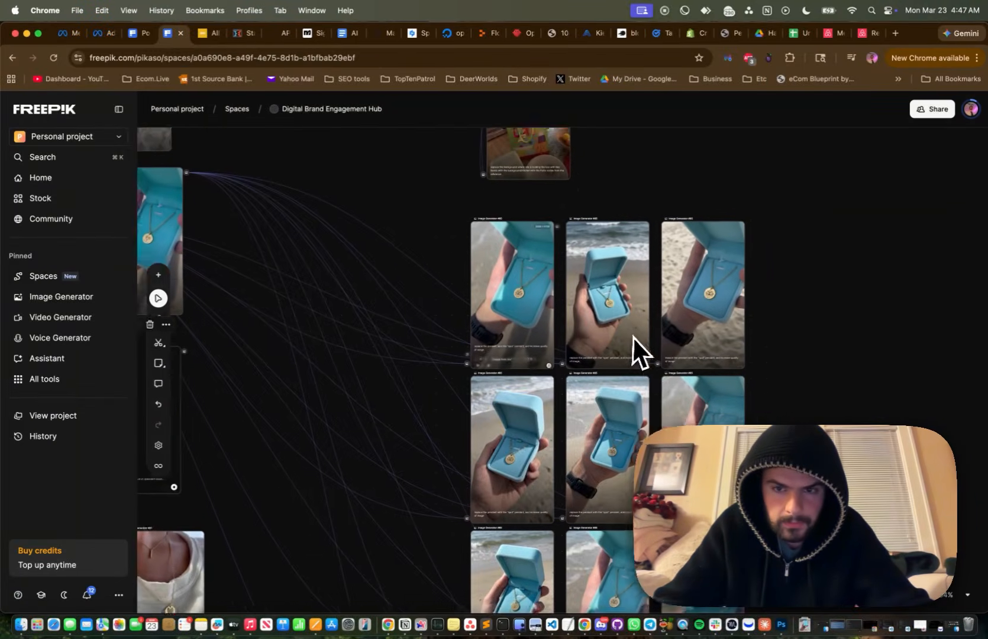
scroll(508, 282, up, 6)
scroll(502, 267, down, 5)
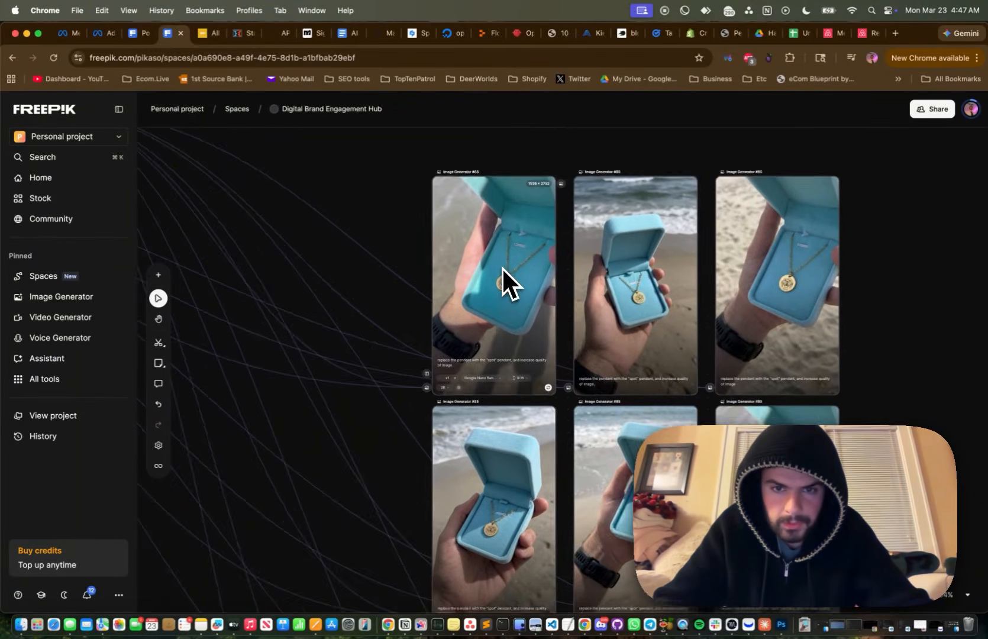
scroll(544, 415, up, 6)
scroll(544, 415, down, 3)
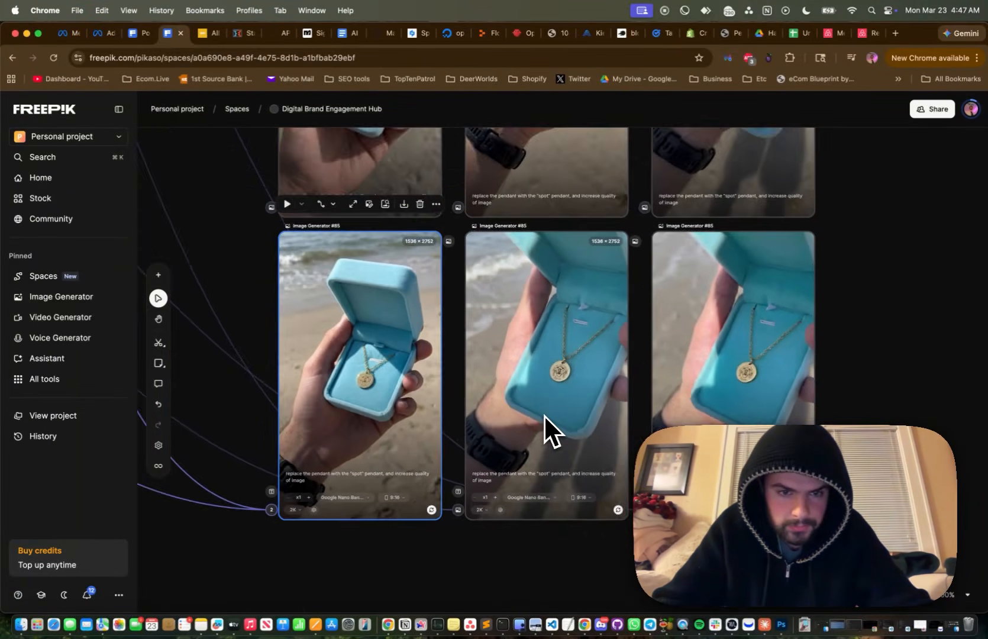
scroll(543, 415, up, 1)
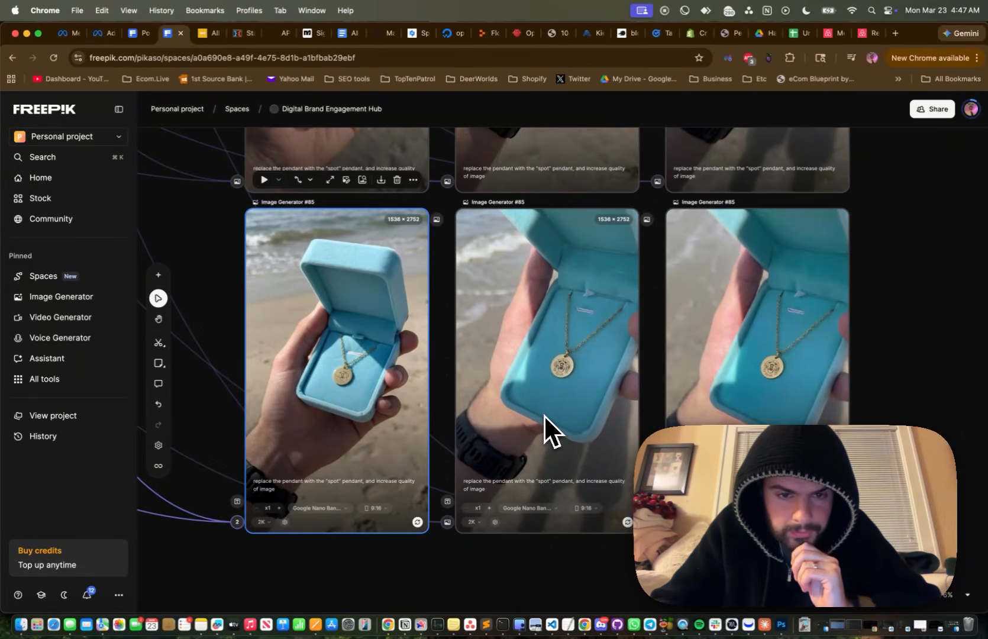
scroll(544, 415, down, 5)
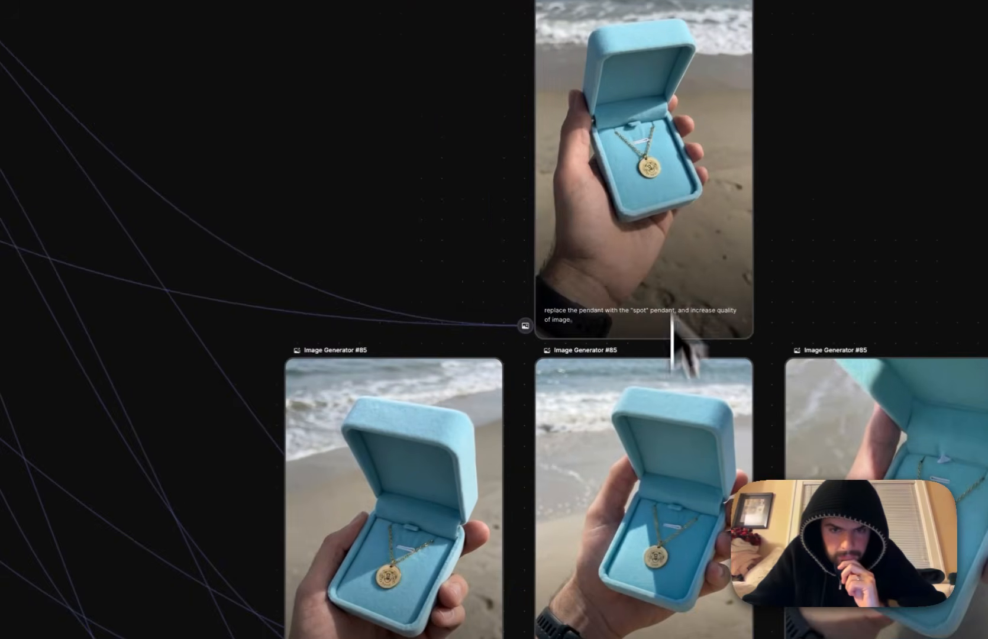
Delete the second row of pendant box images, and move the kept top image left and the remaining row up beneath it.
drag(686, 240, 386, 198)
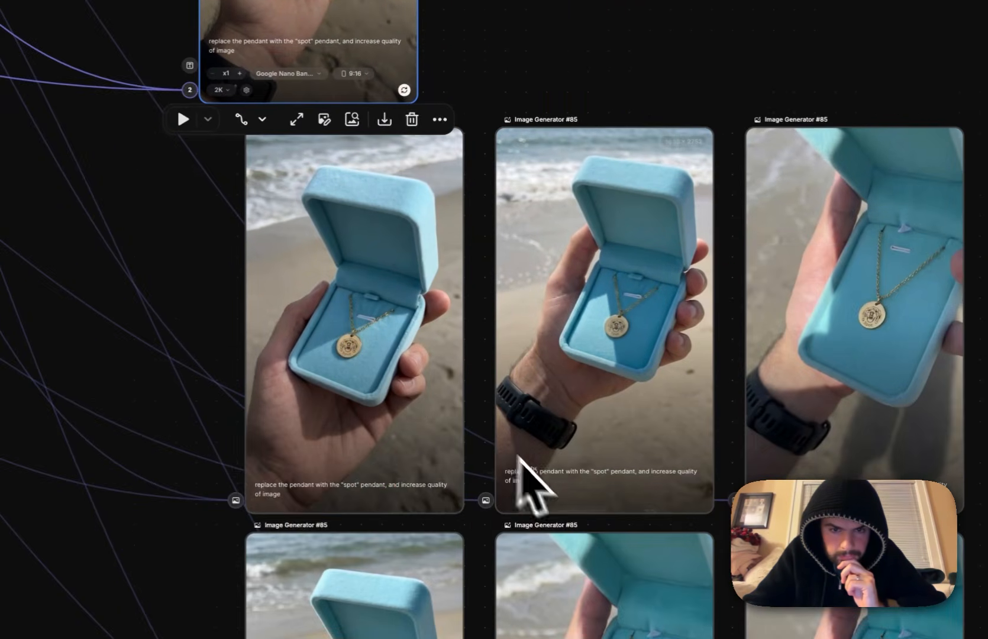
key(Delete)
click(589, 399)
key(Delete)
click(668, 288)
key(Delete)
drag(314, 388, 647, 546)
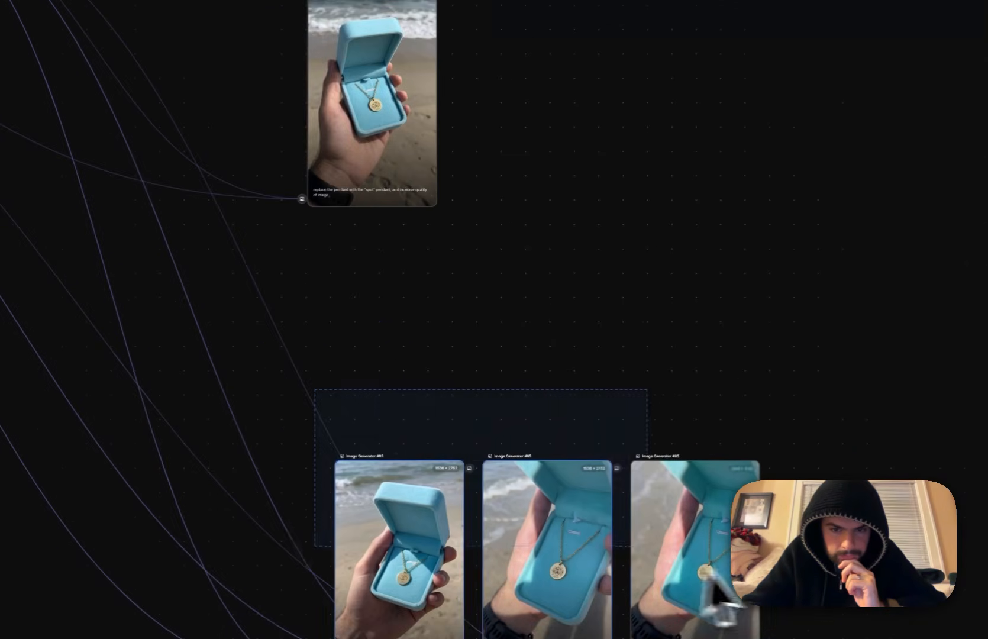
drag(706, 563, 683, 355)
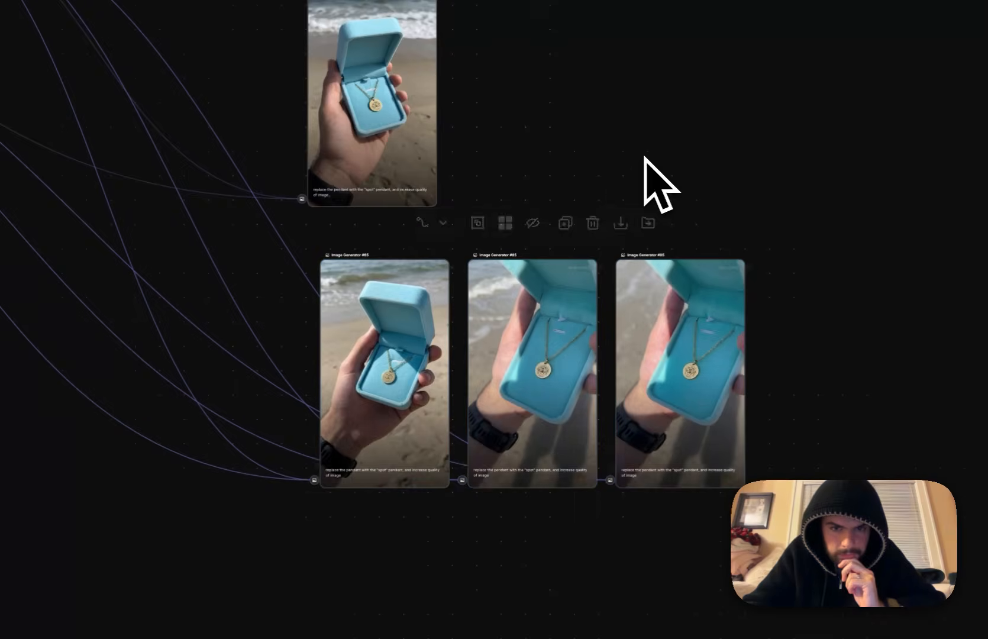
Connect the kept top pendant box image, with the waves behind it, to a new Image Generator.
scroll(479, 261, up, 3)
scroll(482, 278, up, 5)
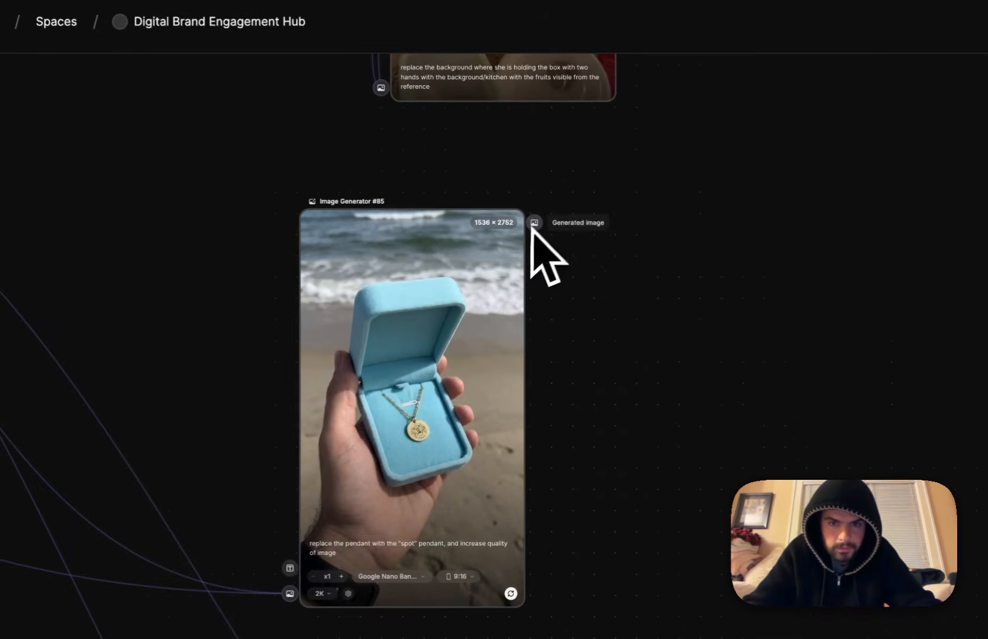
drag(674, 310, 674, 310)
click(736, 382)
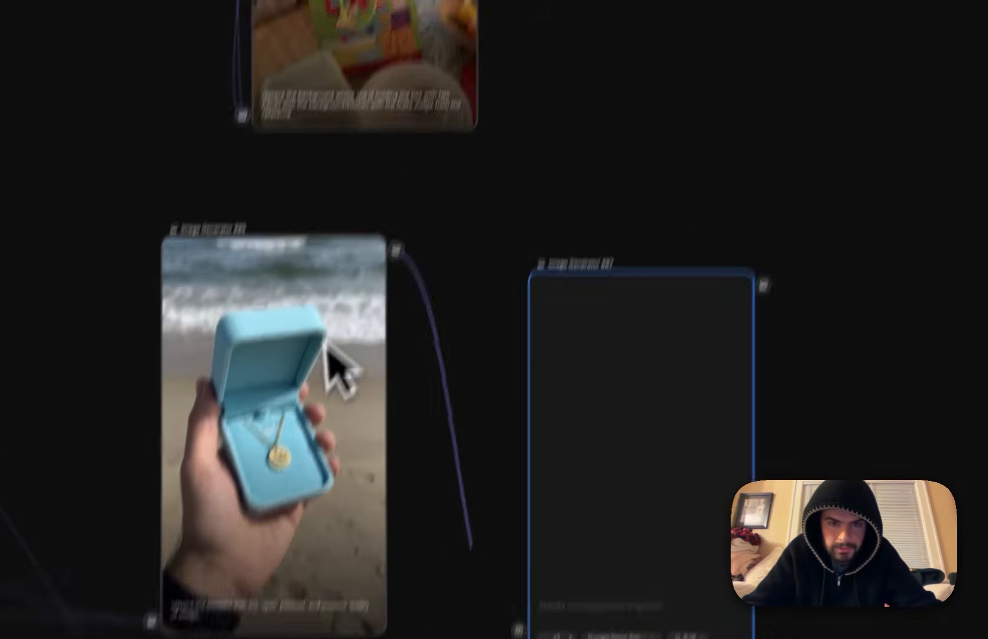
drag(592, 170, 540, 139)
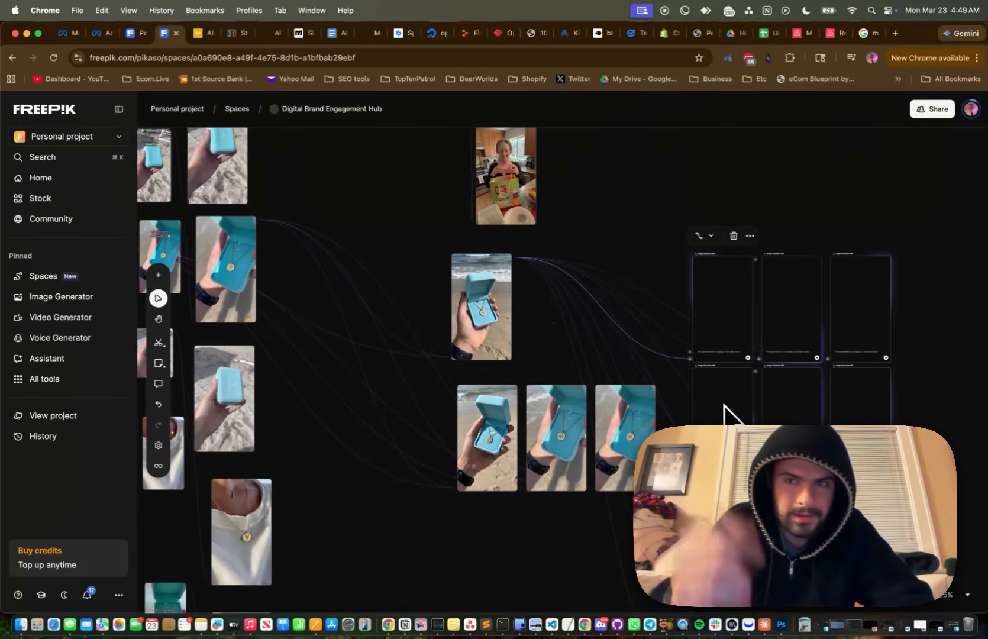
Switch to the Google Docs notes on recreating the winning ad for new personas, review them, and return to the Freepik space.
key(ctrl+Up)
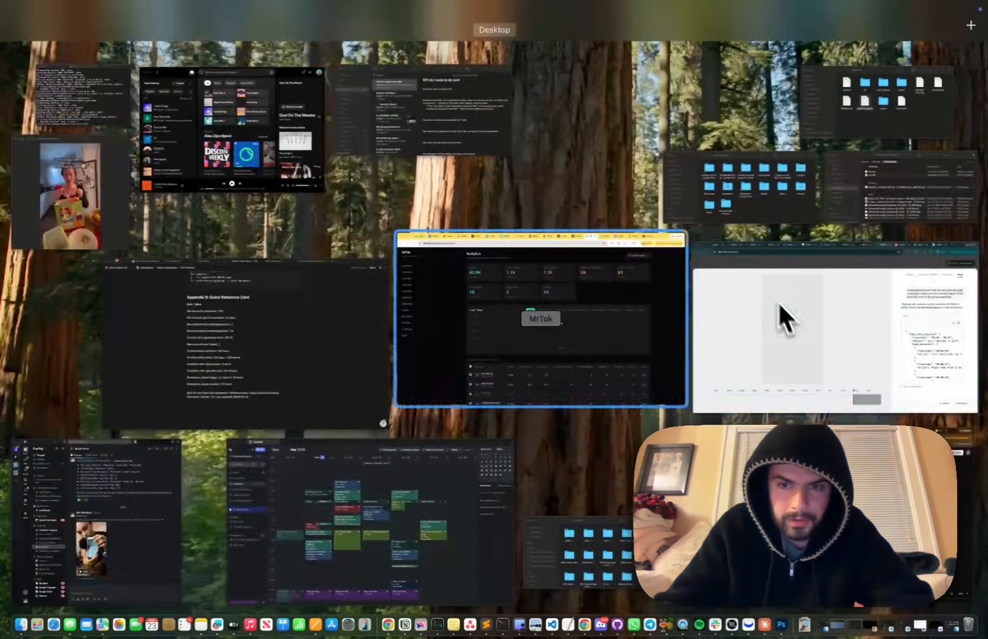
click(778, 303)
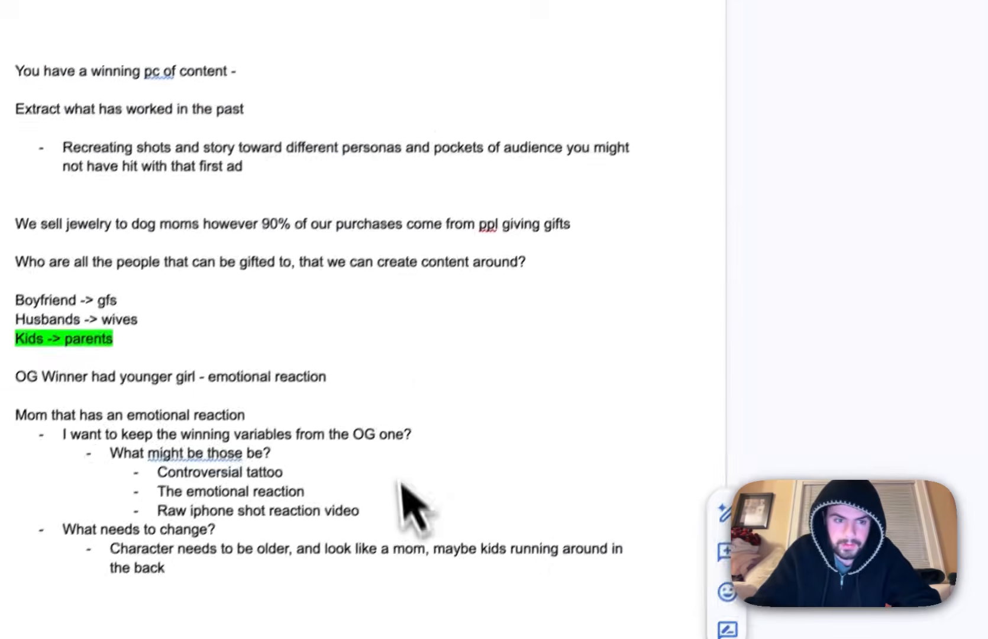
key(ctrl+Up)
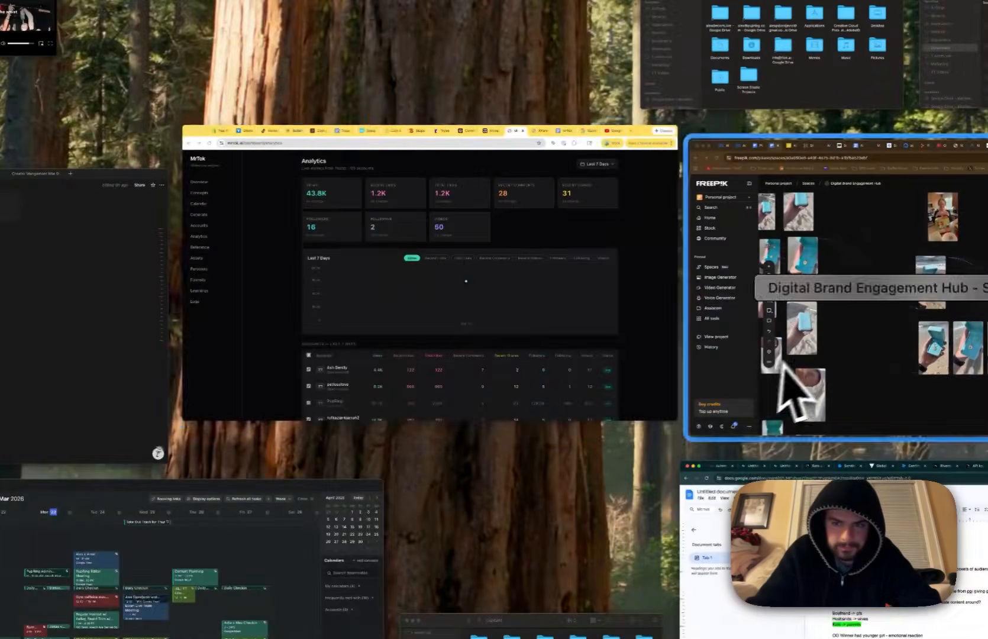
click(781, 362)
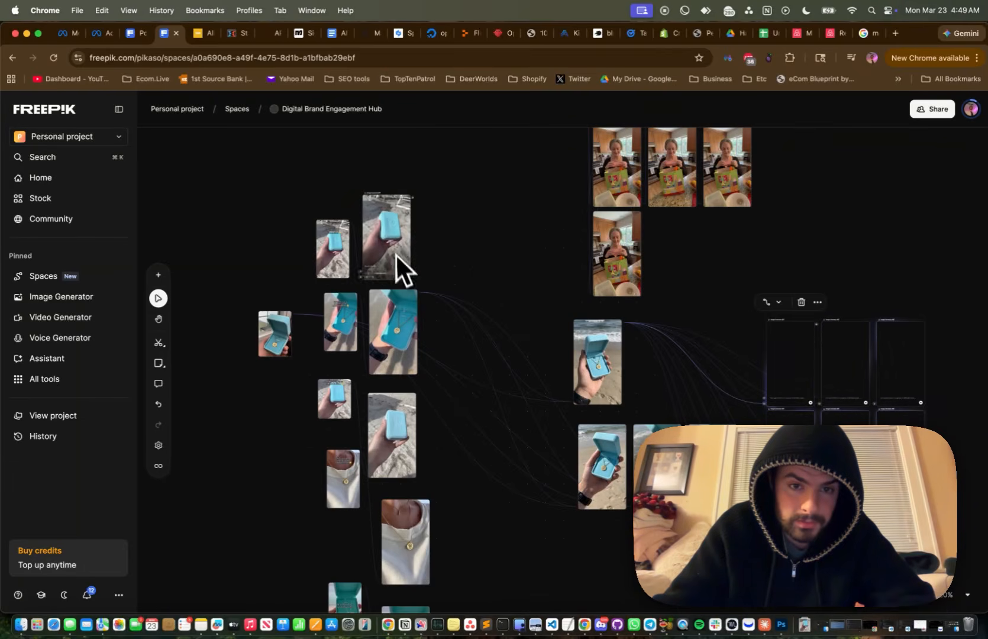
Examine the text-removed teal box image and the kitchen variations of the older woman holding the pink box.
scroll(393, 243, up, 5)
scroll(393, 244, down, 2)
scroll(395, 261, up, 5)
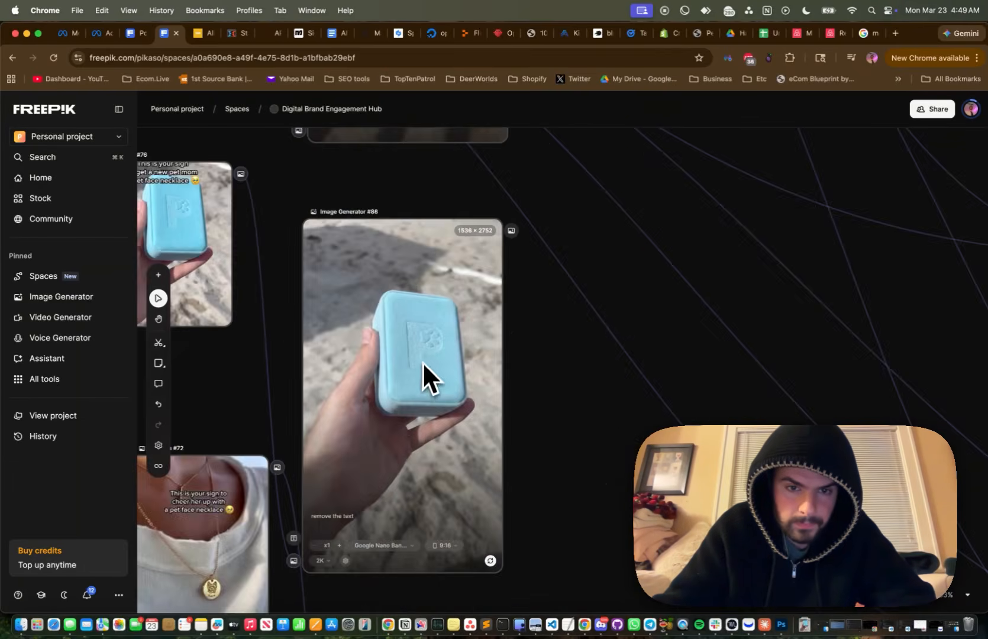
scroll(423, 362, down, 8)
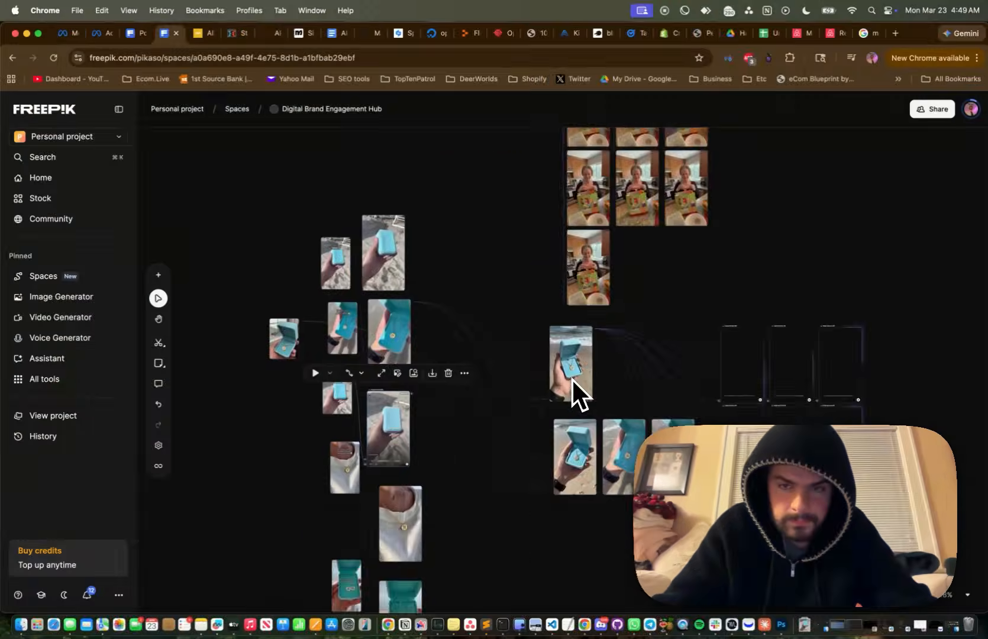
scroll(571, 378, up, 5)
scroll(580, 318, down, 2)
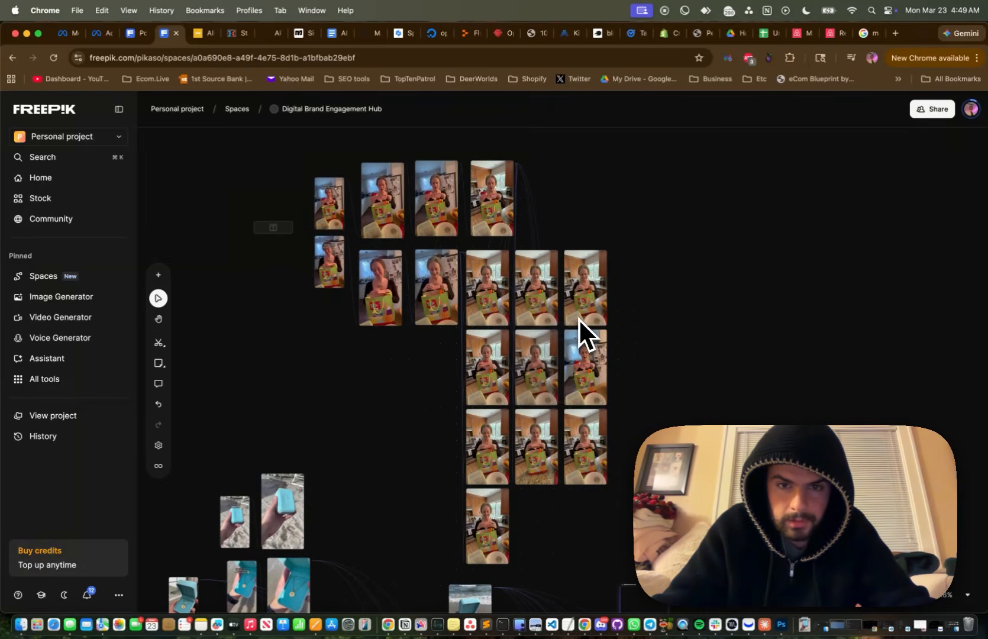
scroll(502, 290, up, 8)
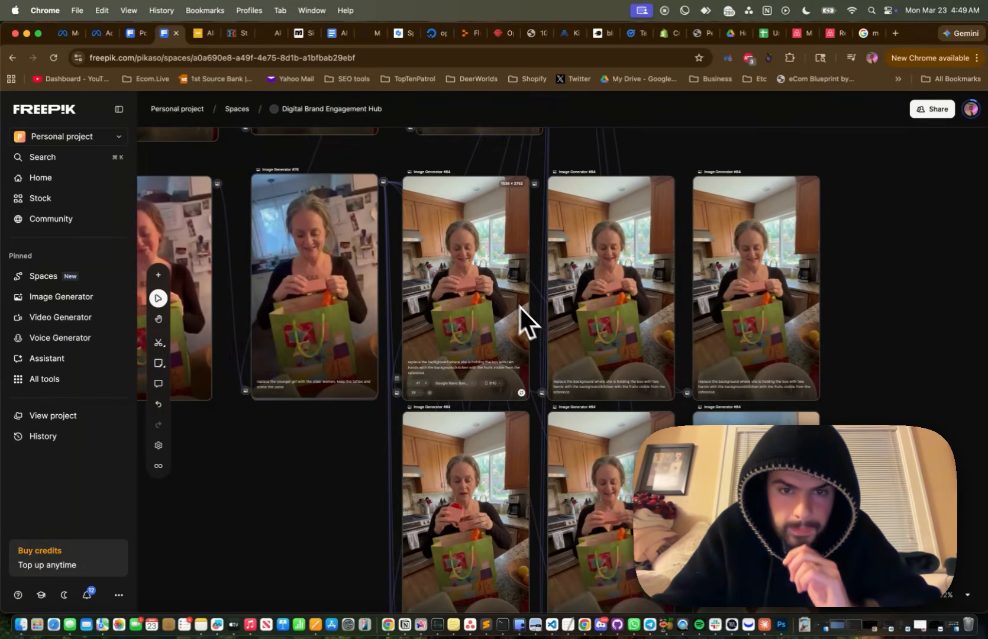
scroll(477, 292, up, 5)
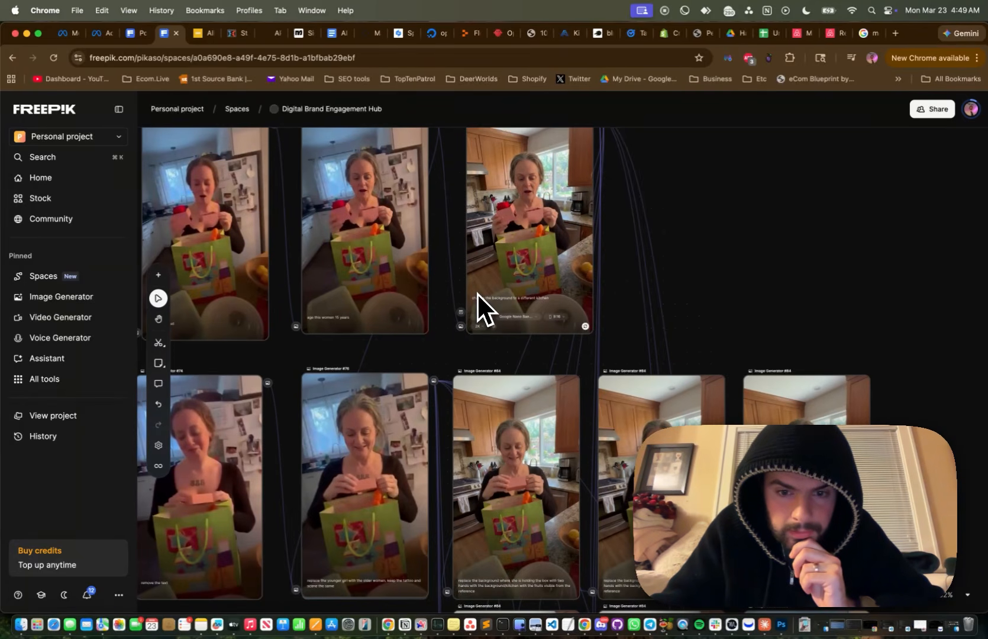
scroll(477, 293, down, 4)
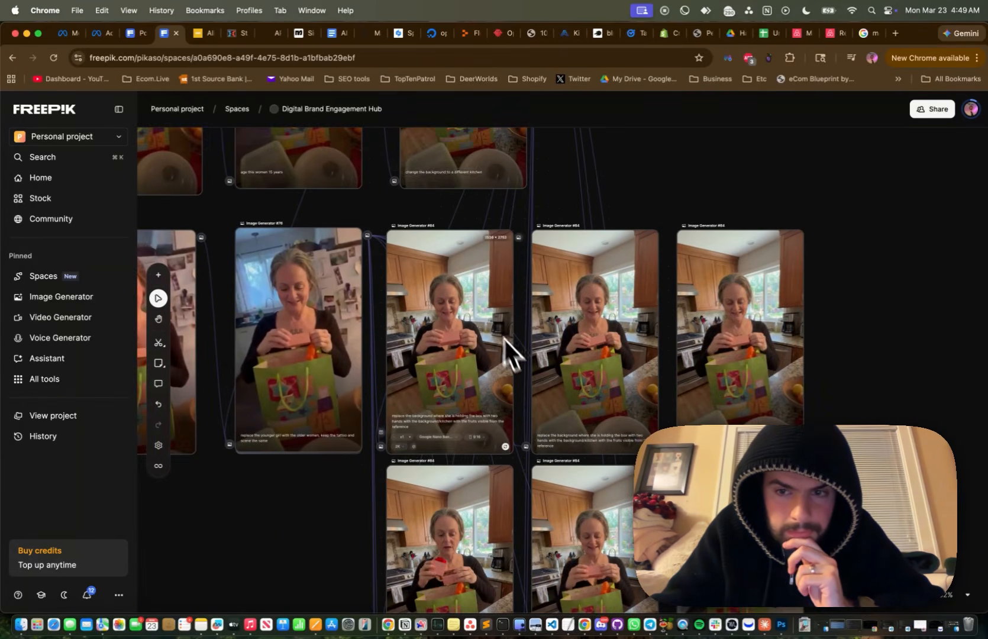
scroll(509, 355, down, 2)
scroll(522, 366, down, 5)
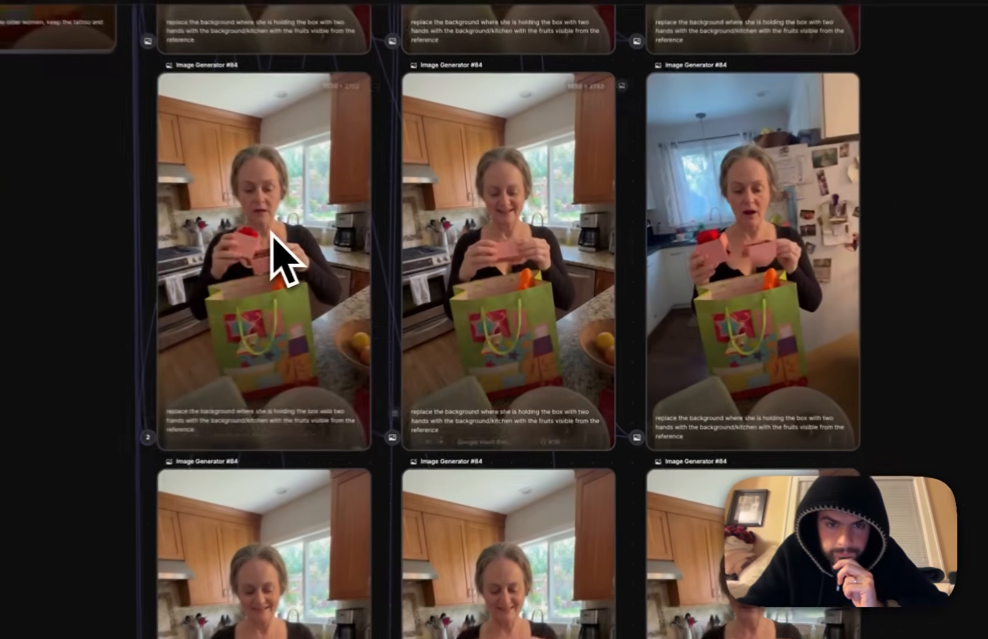
Delete the two second-row Image Generator #84 images in which the woman holds the pink box open.
click(403, 262)
key(Delete)
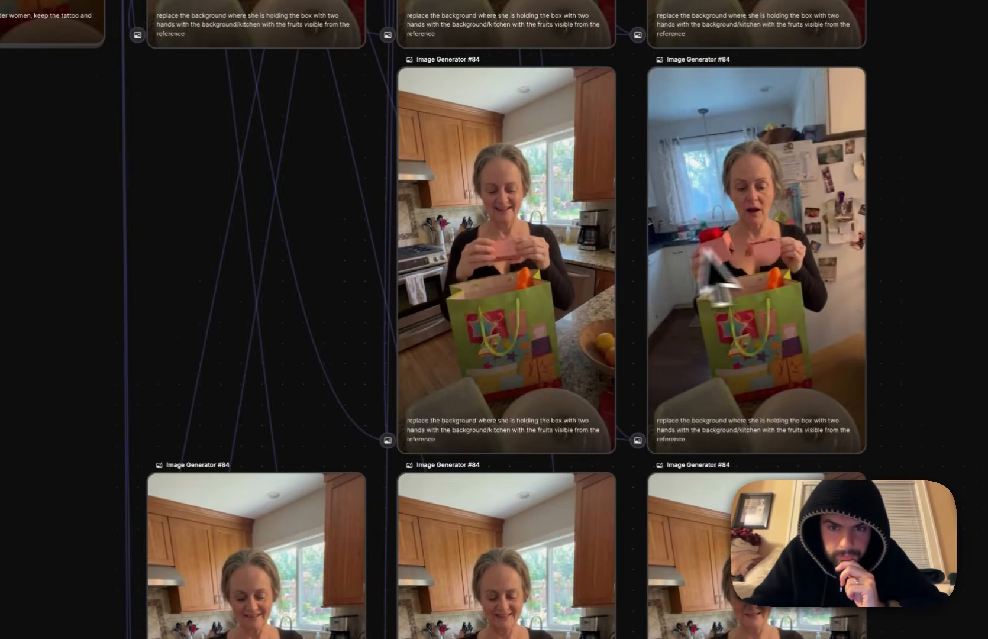
click(694, 275)
key(Delete)
scroll(755, 187, down, 6)
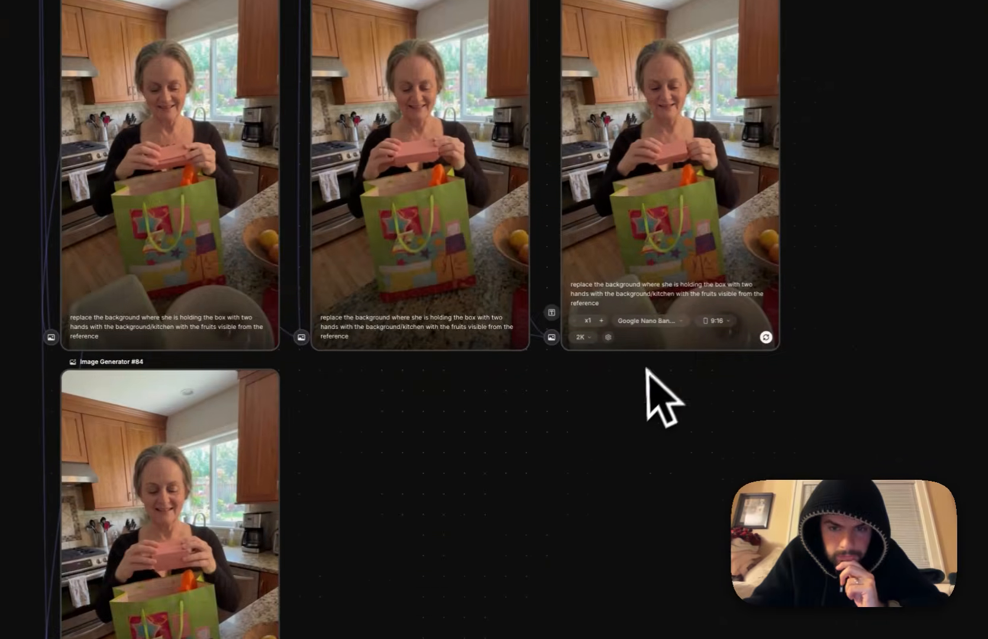
Compare the remaining Image Generator #84 kitchen images of the woman holding the closed pink box and delete all but the middle one in the upper row.
scroll(897, 419, down, 4)
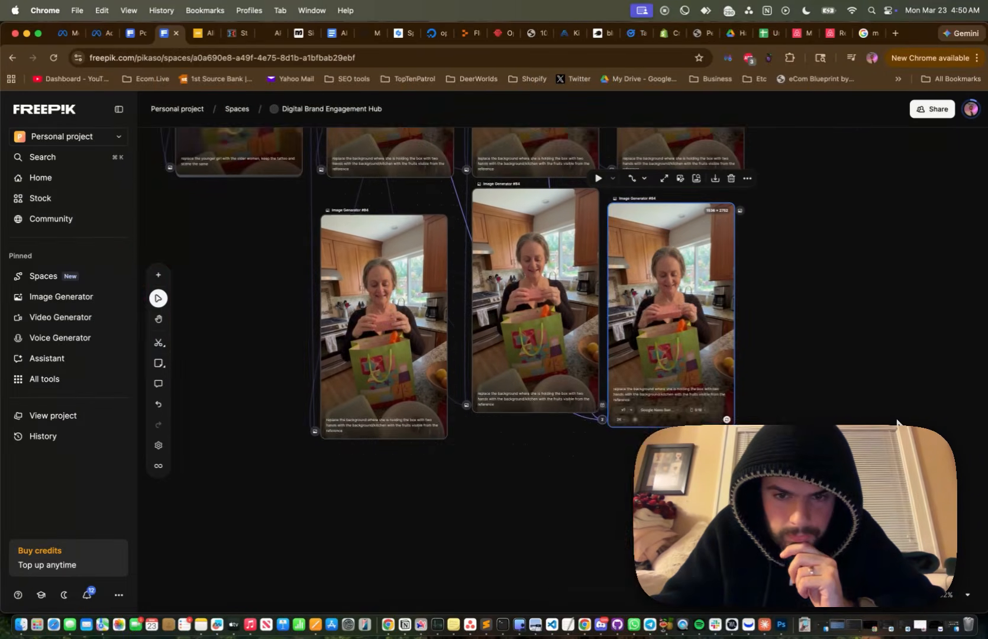
scroll(898, 420, up, 5)
scroll(898, 419, right, 2)
scroll(564, 269, up, 5)
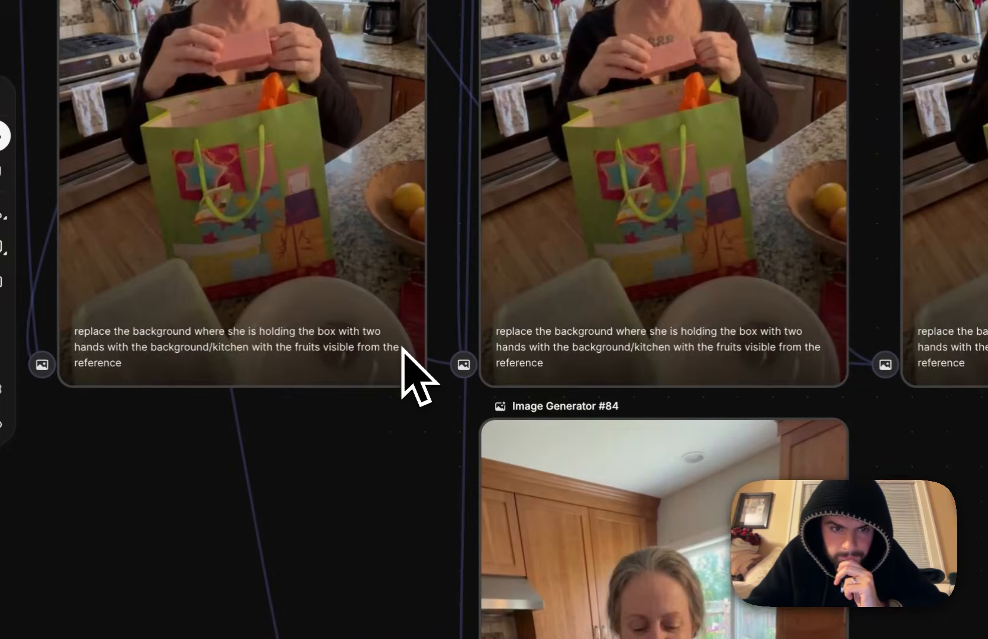
scroll(402, 346, down, 2)
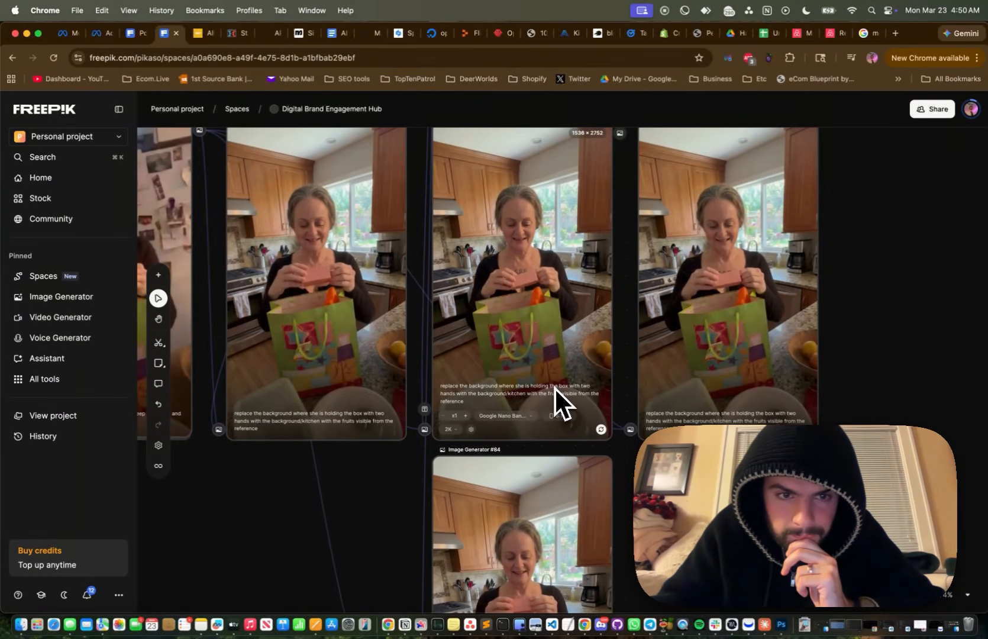
scroll(554, 387, down, 4)
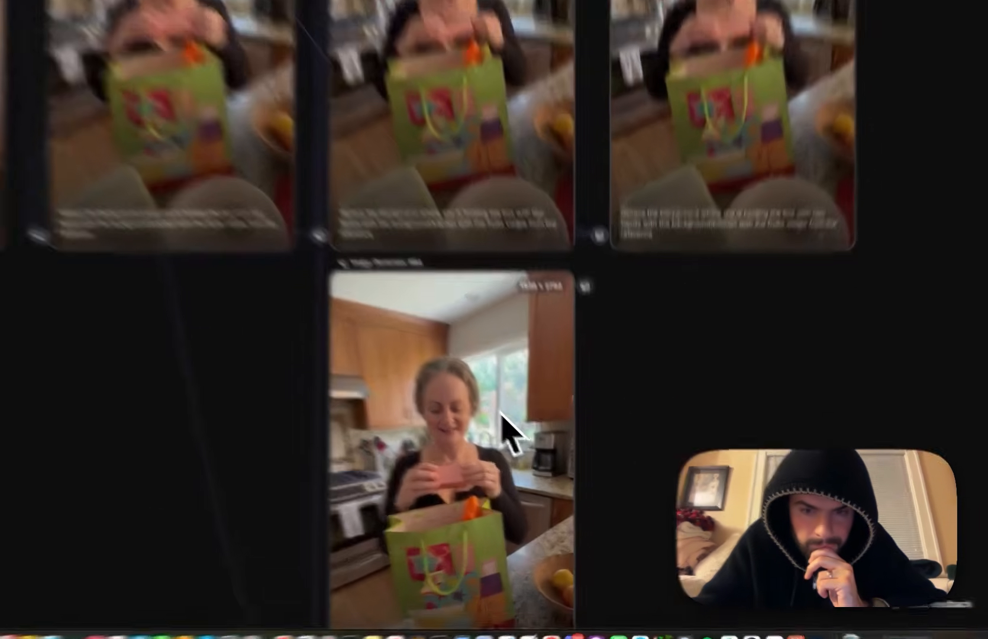
key(Delete)
scroll(453, 372, up, 5)
click(762, 305)
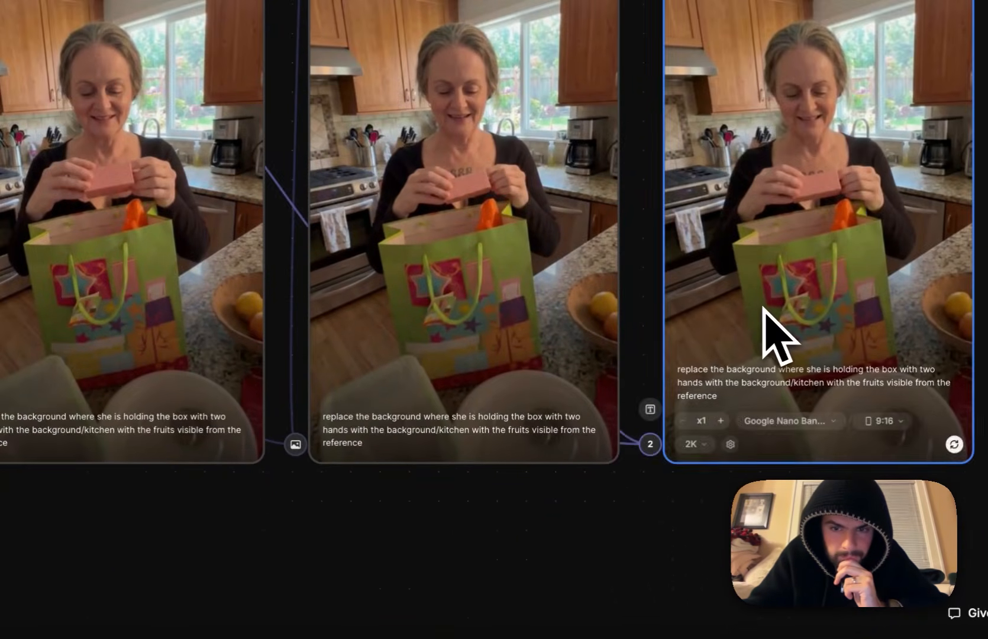
key(Delete)
click(204, 302)
key(Delete)
Move the kept Image Generator #84 image directly beneath the Image Generator #77 kitchen image, beside Image Generator #76.
drag(430, 241, 96, 236)
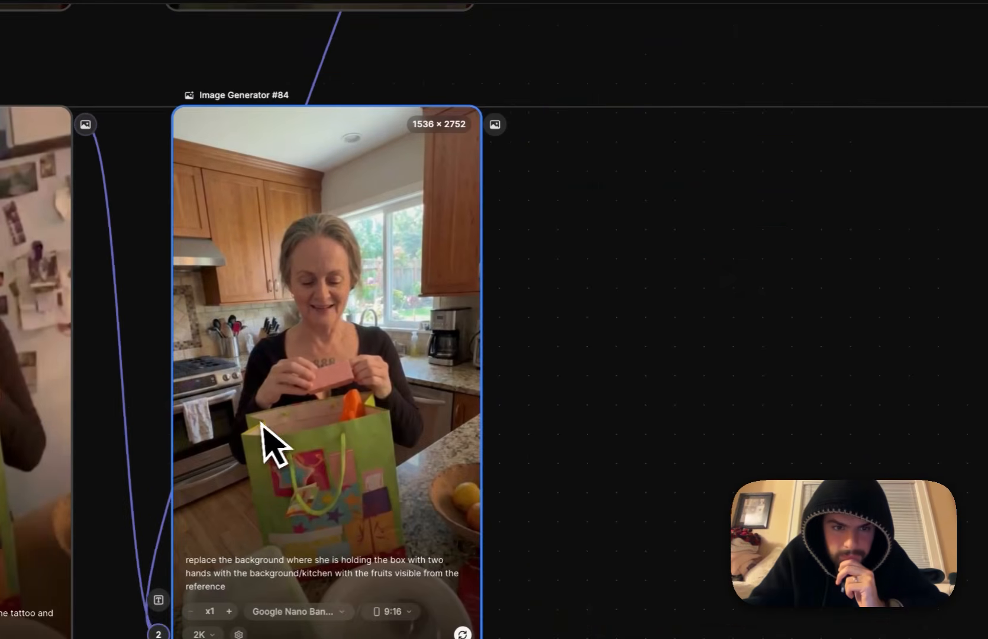
scroll(363, 375, down, 5)
scroll(448, 382, up, 3)
drag(448, 455, 458, 460)
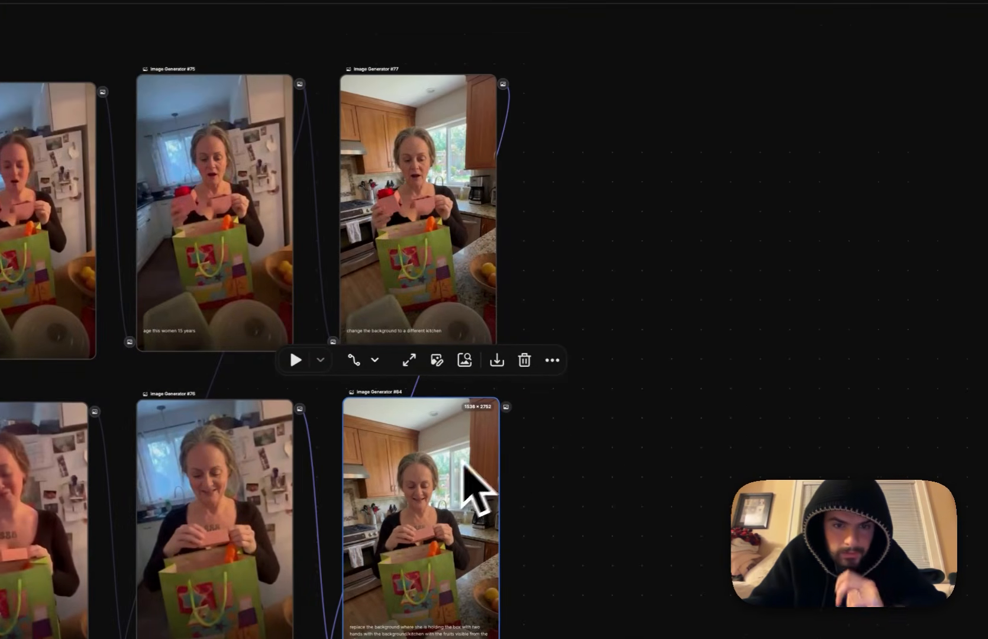
Add a 3-second Video Generator with the #77 kitchen image in its first image input and the kept #84 image in its second.
scroll(578, 424, up, 3)
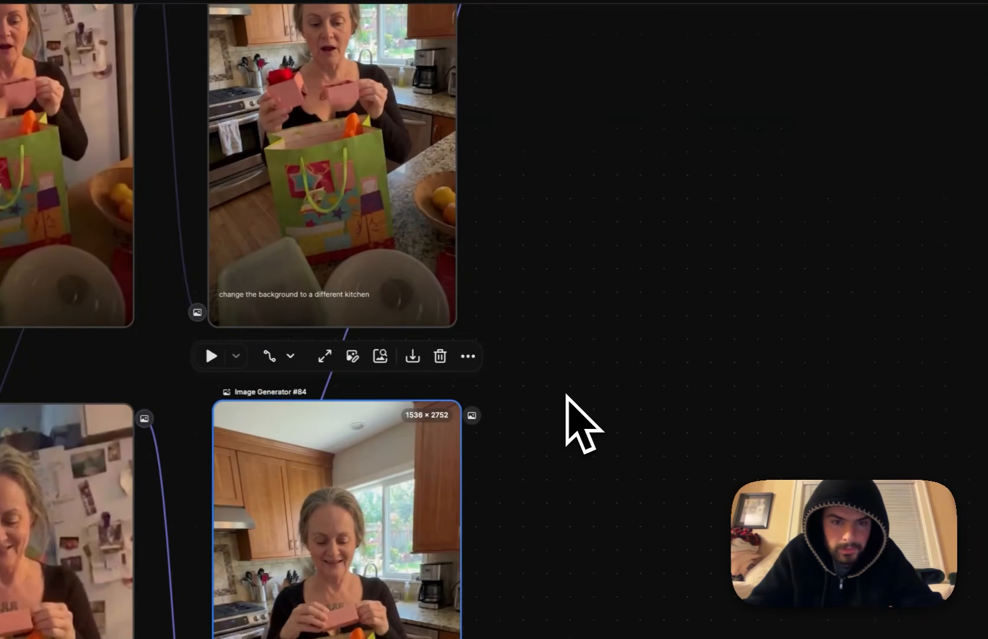
scroll(566, 396, down, 1)
drag(481, 412, 626, 267)
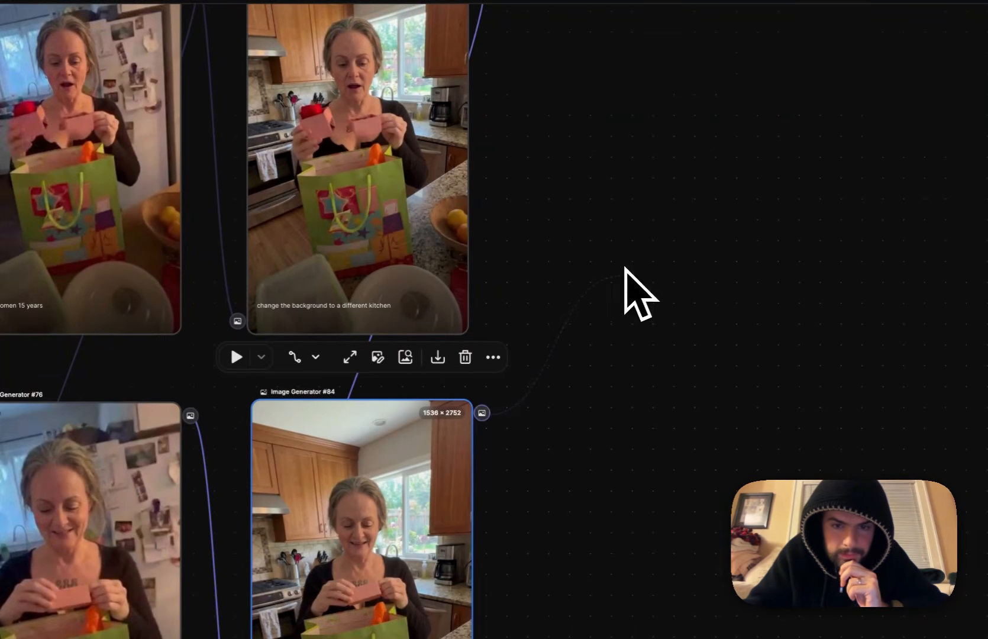
click(720, 379)
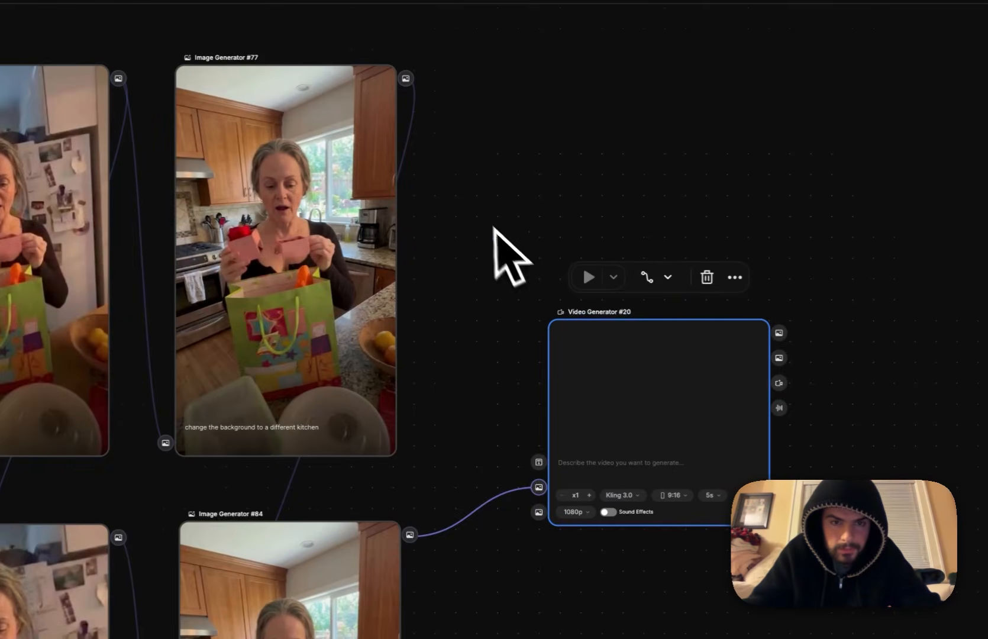
drag(412, 100, 544, 480)
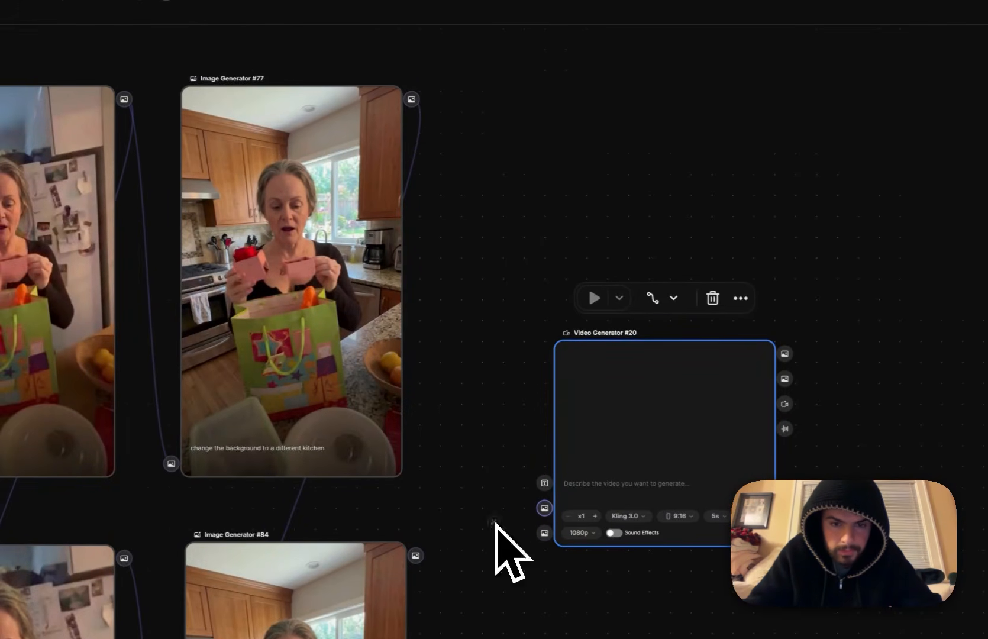
drag(412, 99, 545, 510)
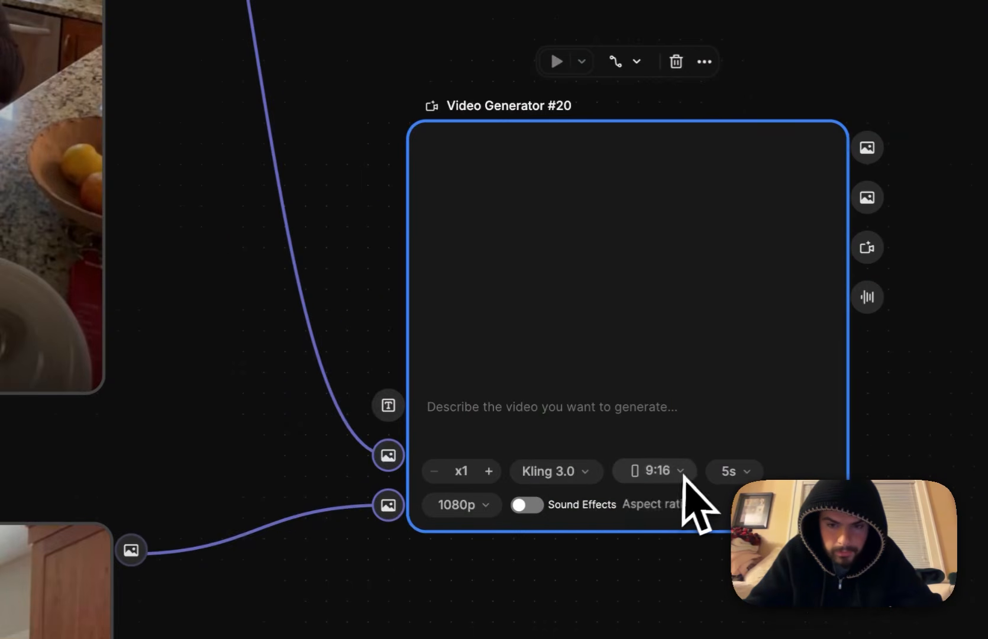
click(744, 474)
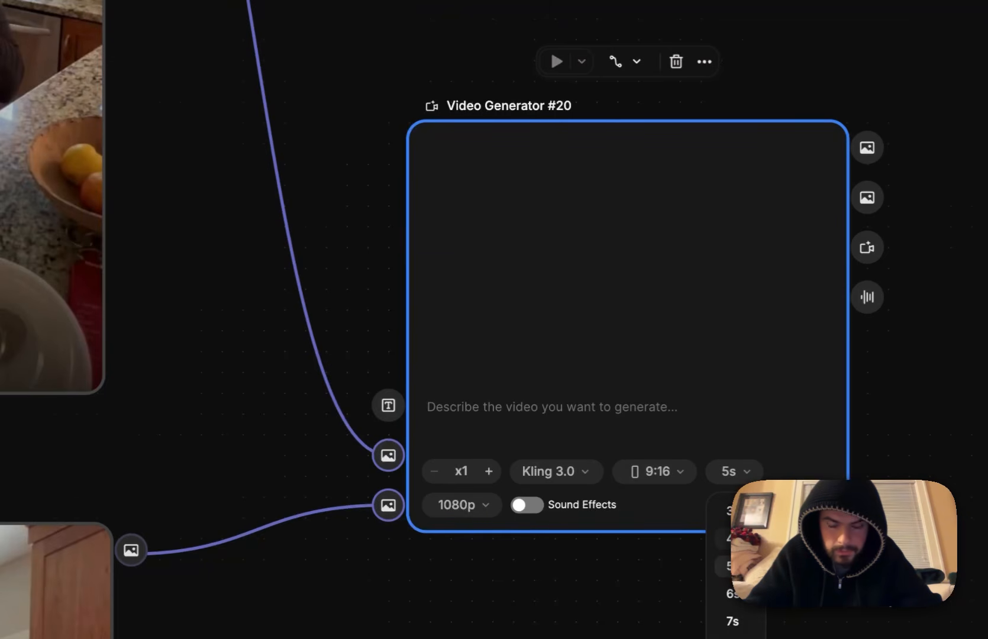
click(730, 510)
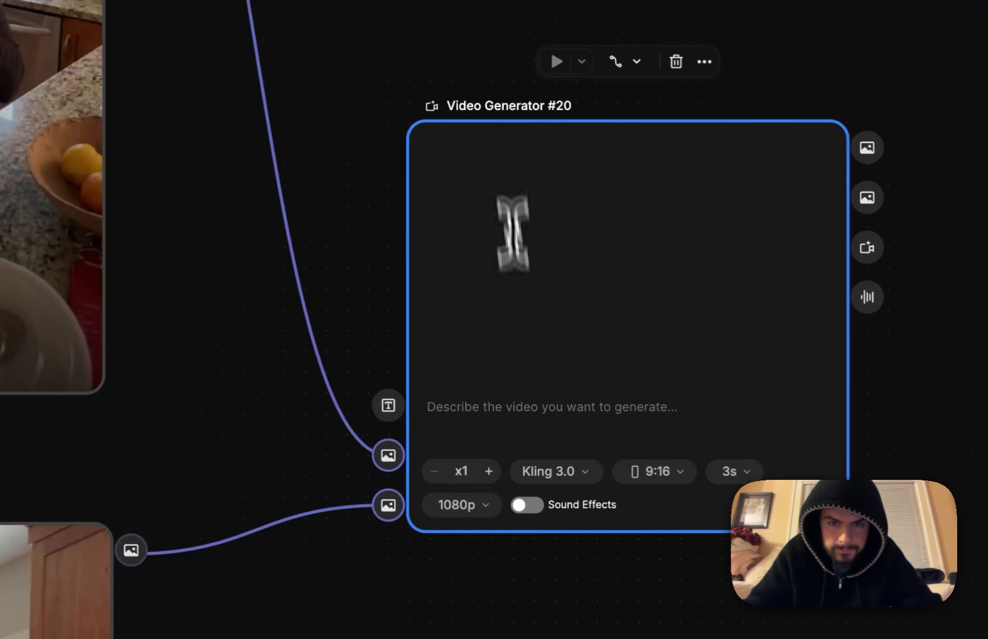
Connect the existing text node to the Video Generator's prompt input and generate four videos with Kling 3.0.
drag(493, 113, 402, 108)
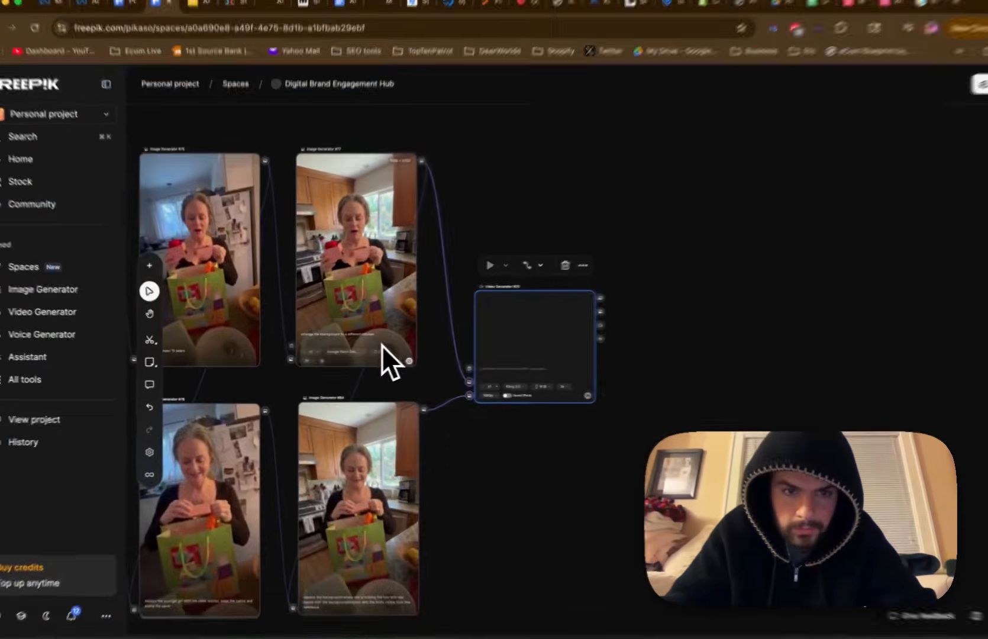
scroll(370, 346, down, 10)
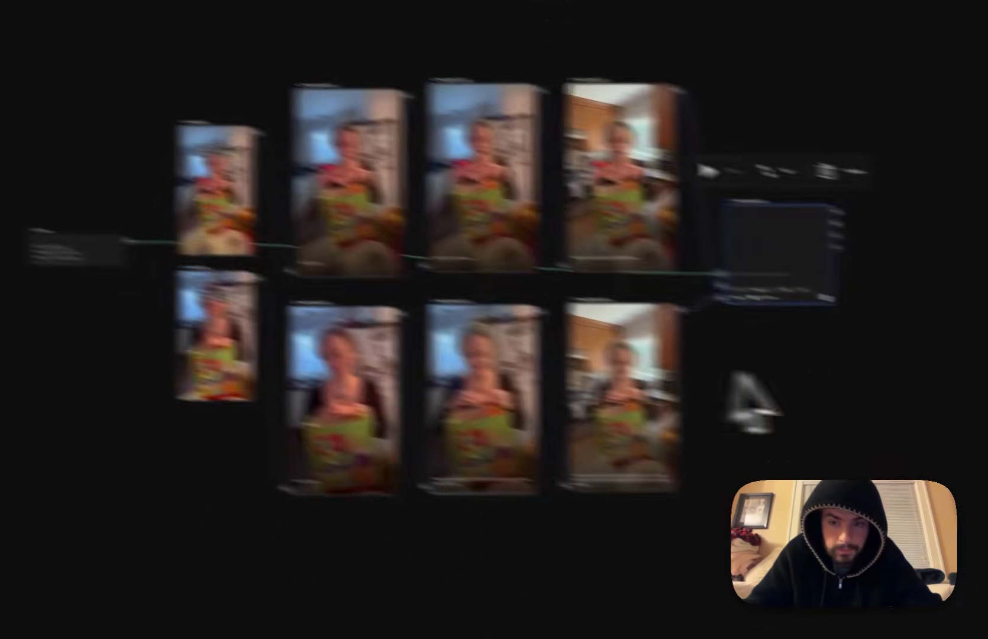
scroll(459, 309, up, 5)
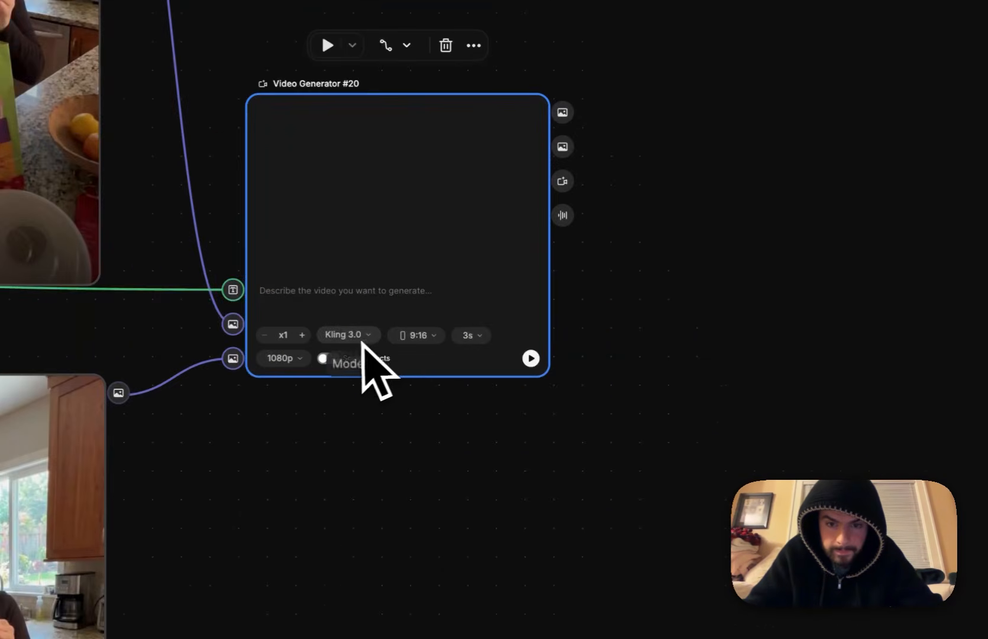
click(304, 335)
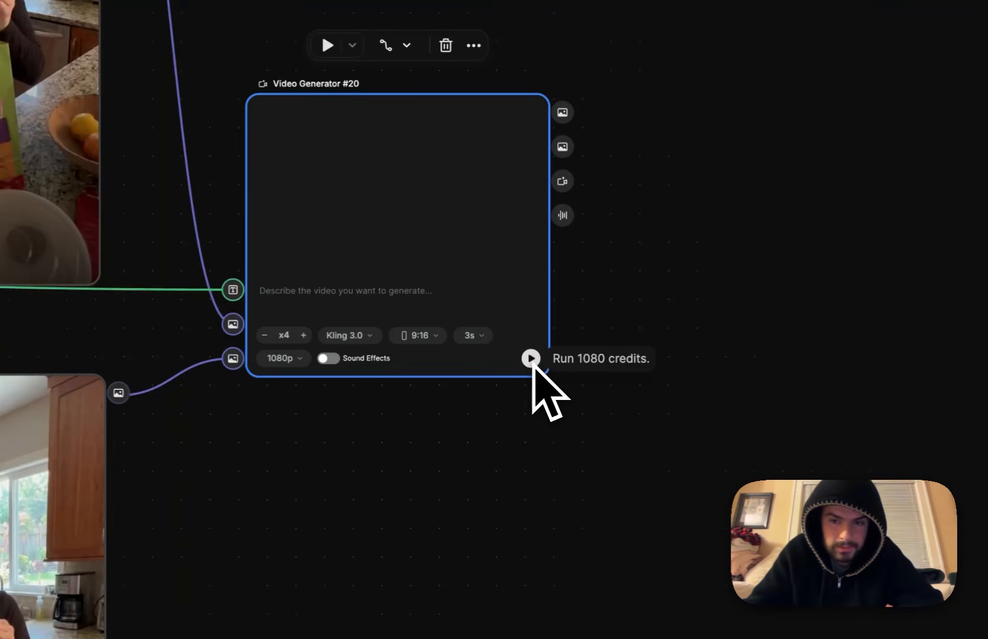
click(531, 358)
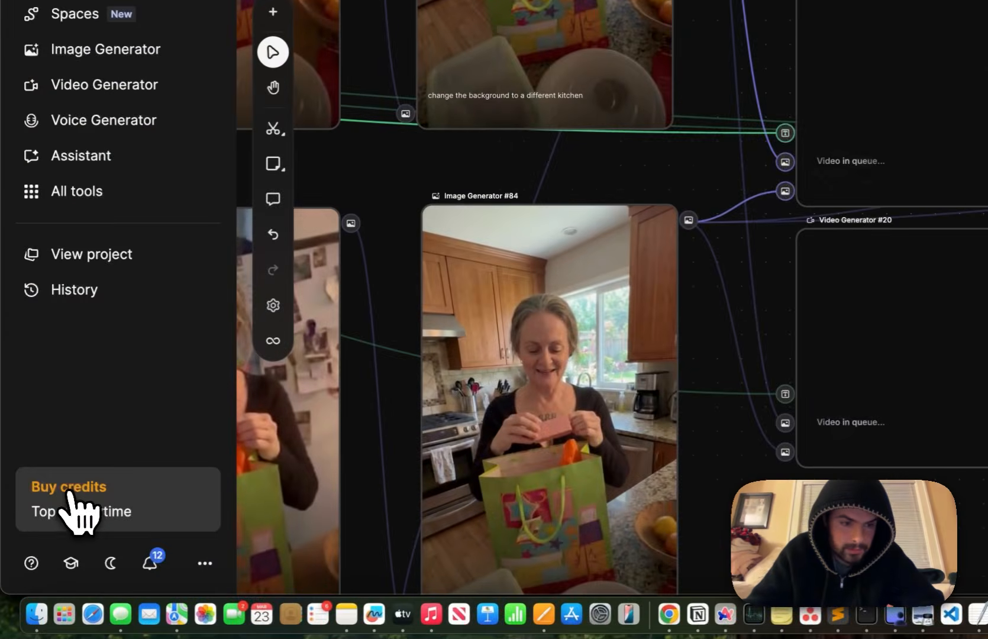
Look up the extra credit packs and calculate the 30,000-credit pack's price per credit in a new Google tab as 32/30,000.
click(71, 497)
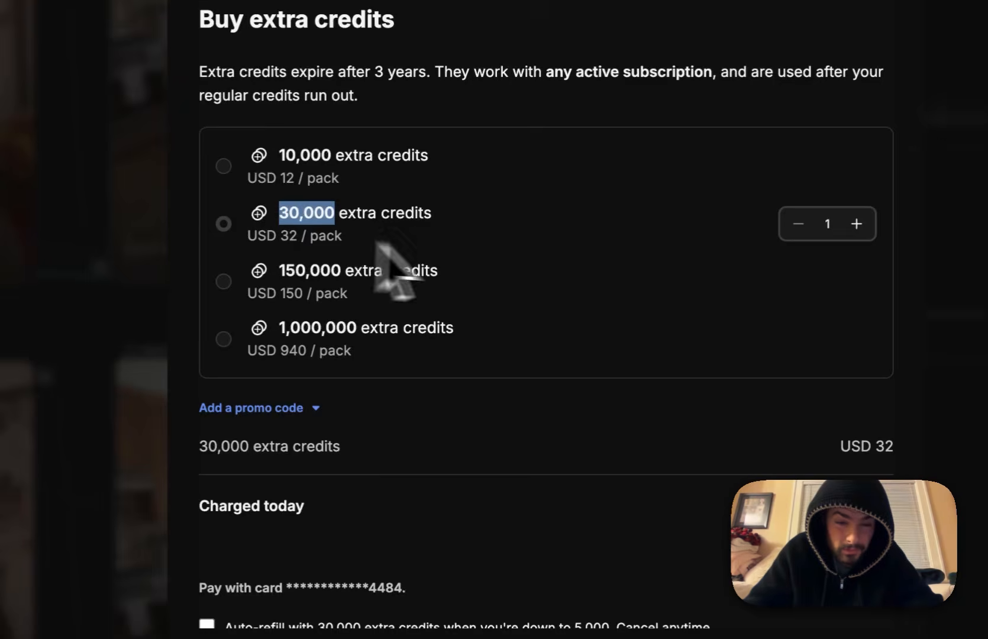
click(828, 58)
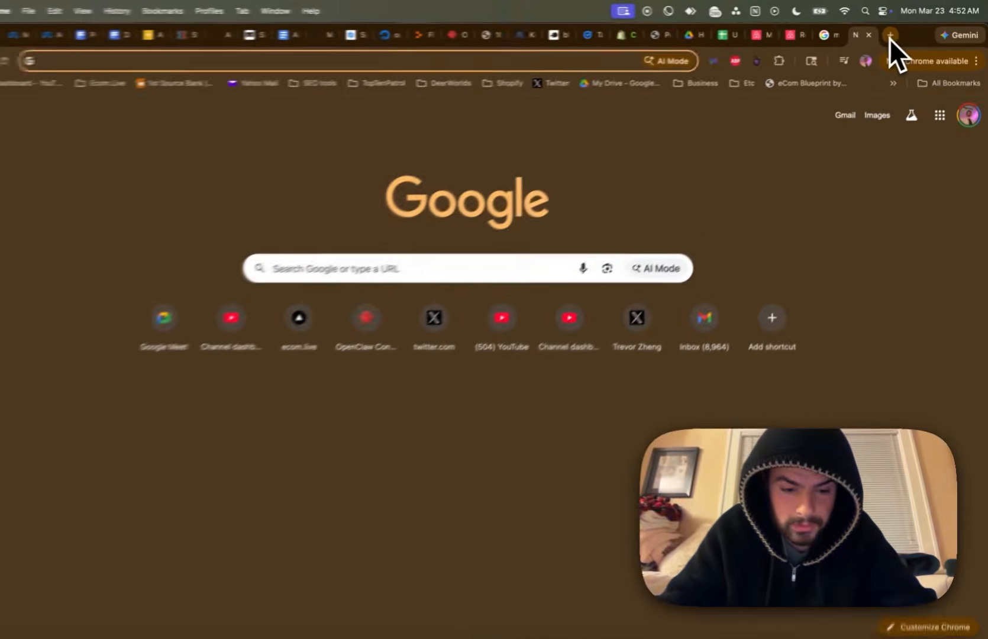
text(32/30,000)
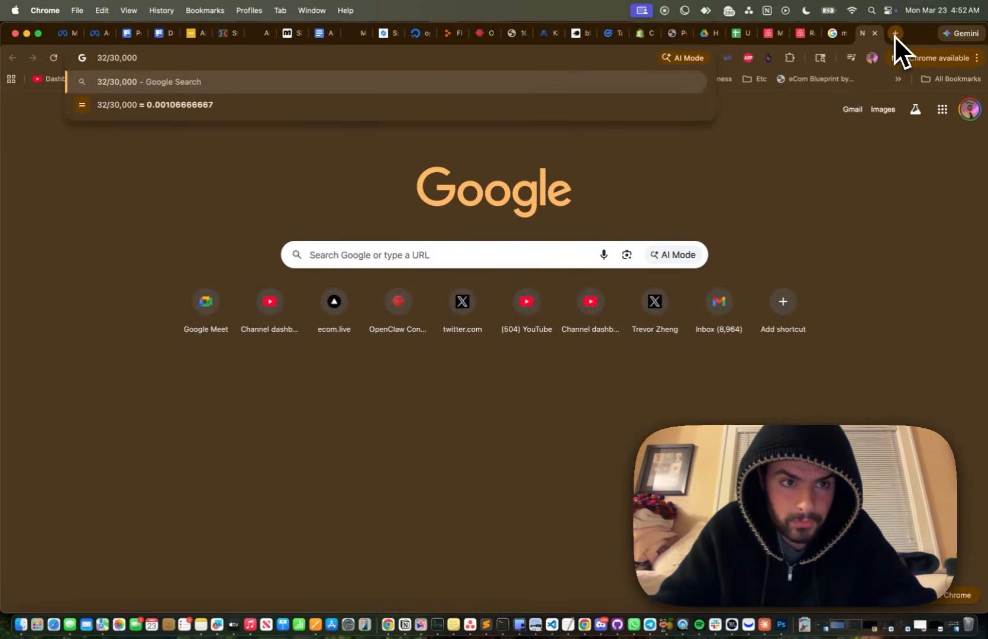
key(Return)
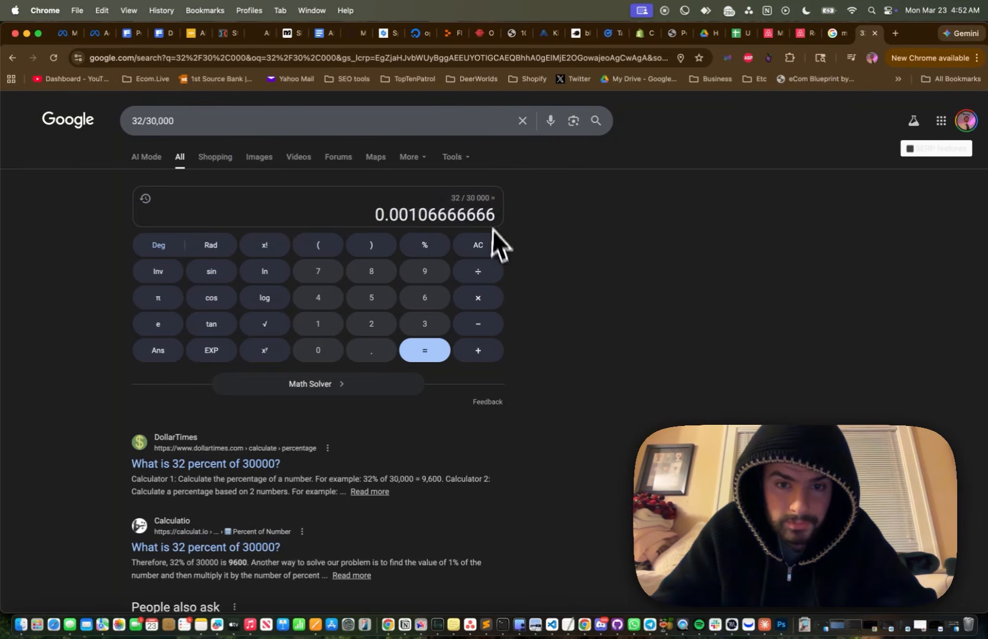
Multiply the price per credit by 1000 in the Google calculator, then return to the Freepik space and close the credit purchase dialog.
click(486, 306)
click(326, 332)
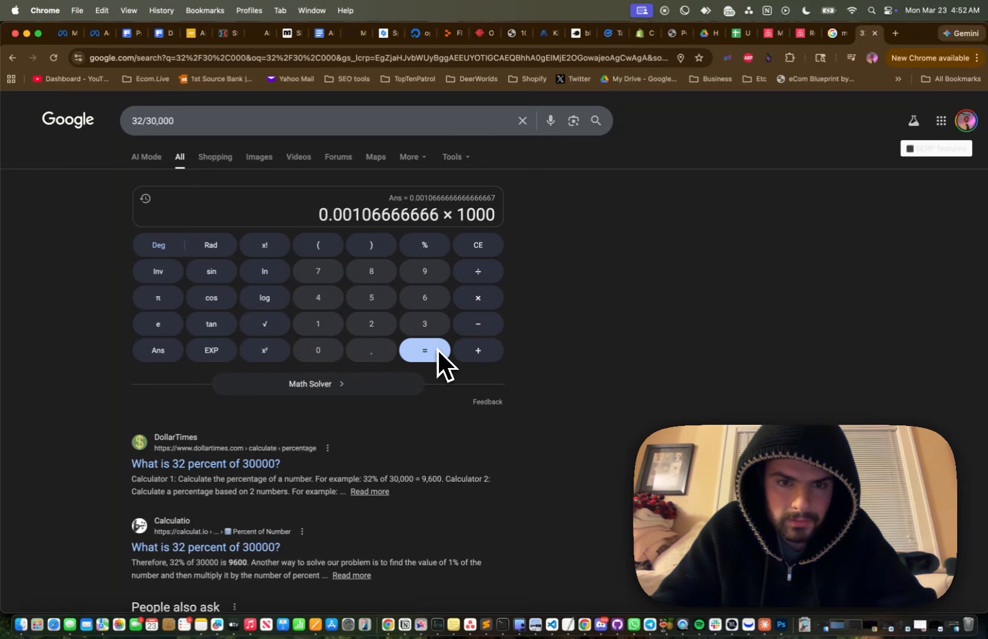
click(163, 37)
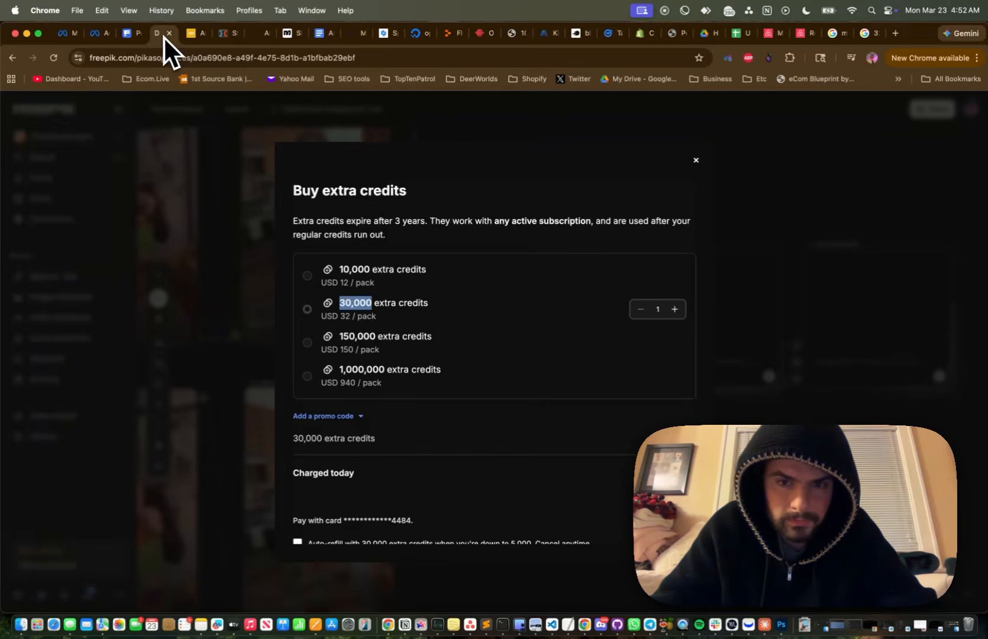
click(864, 34)
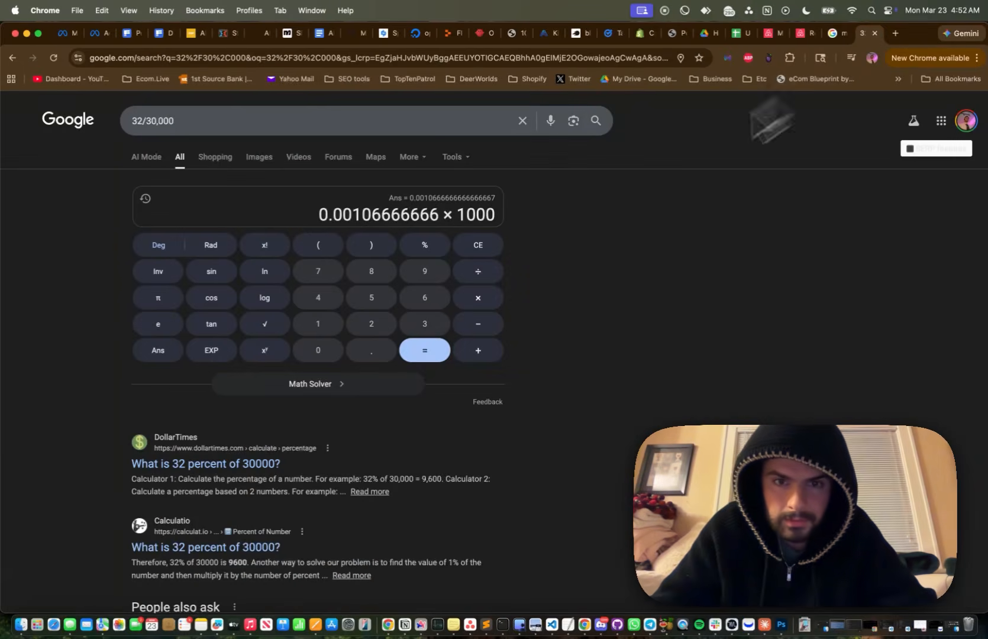
click(425, 350)
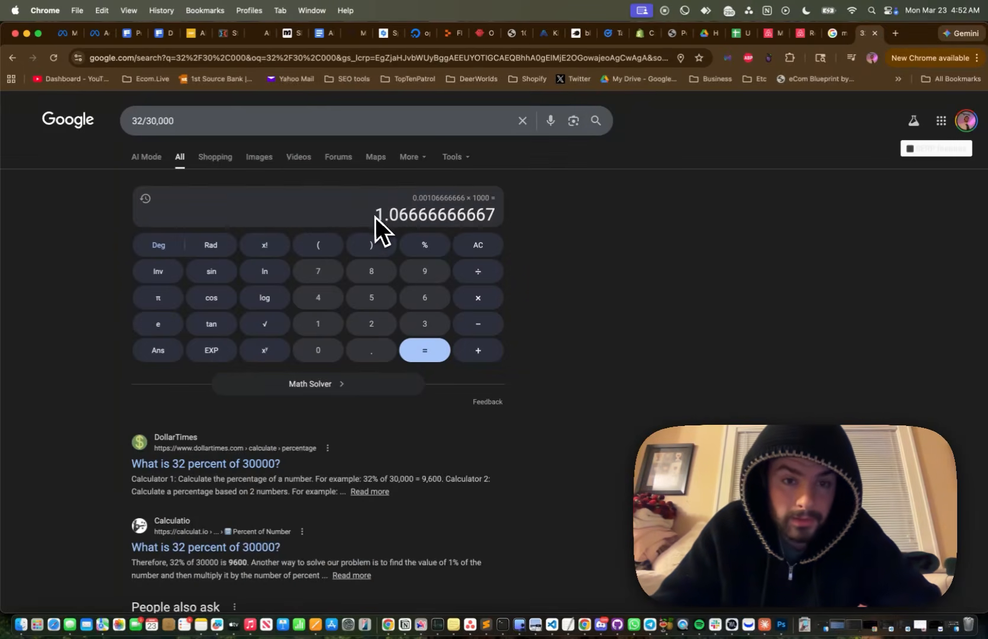
click(158, 34)
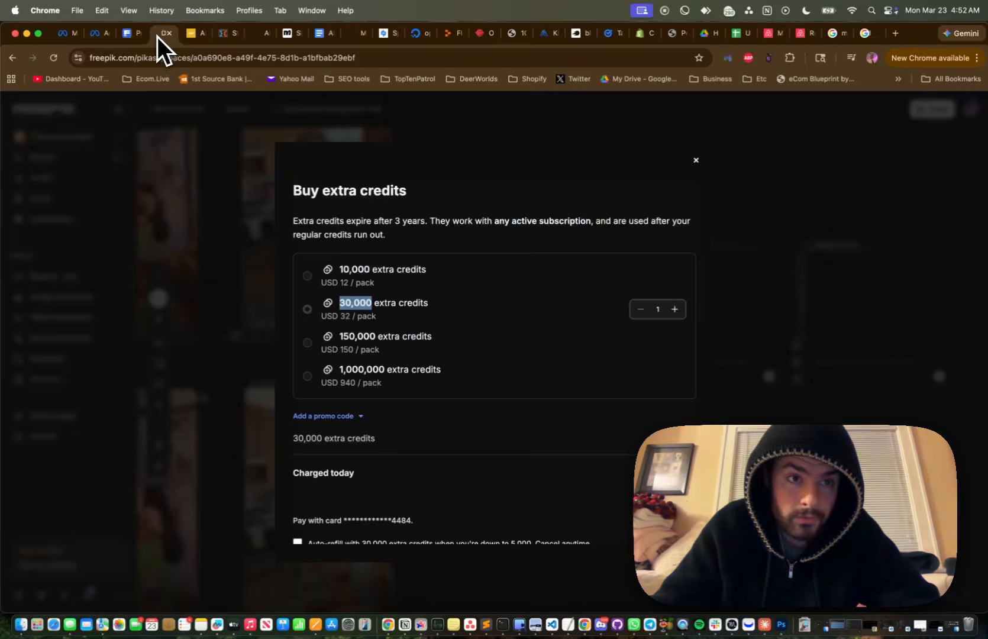
click(694, 163)
Examine the queued video generators and the flower meadow variations of the hand holding the teal pendant box, including the single last-row image.
scroll(701, 199, right, 5)
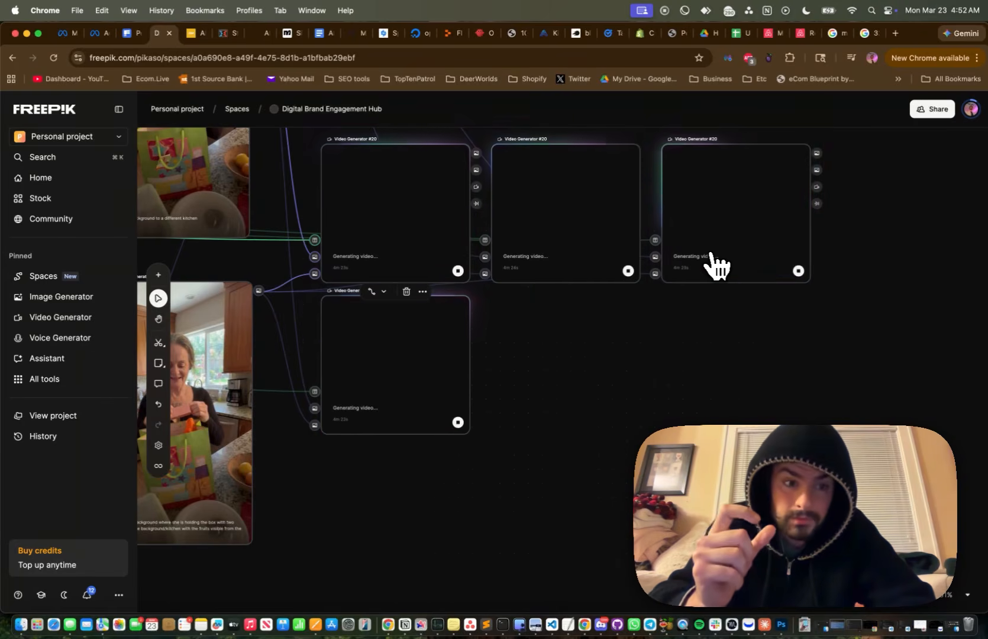
scroll(716, 263, down, 5)
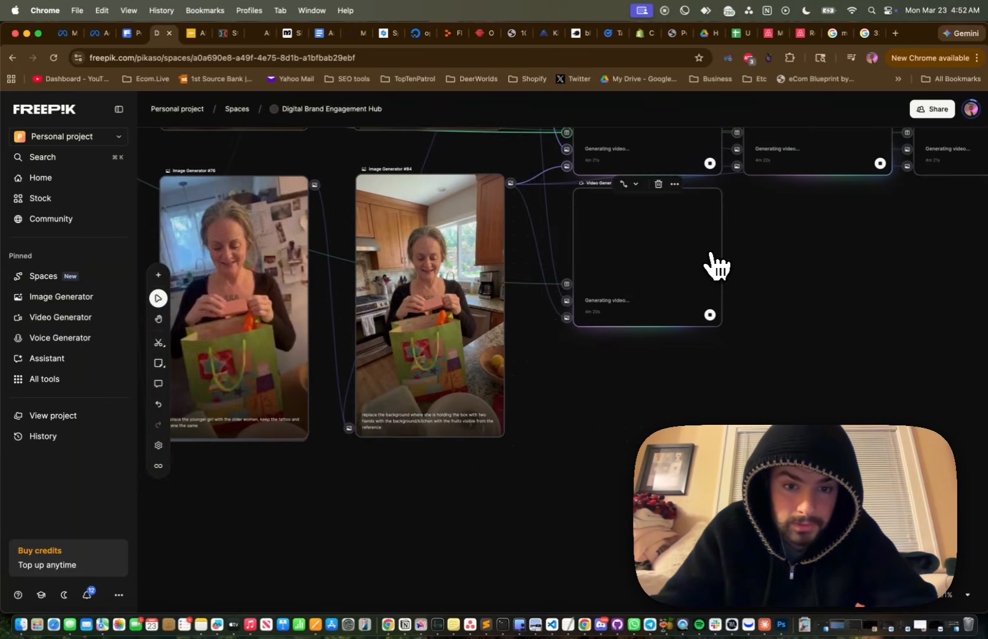
scroll(717, 264, down, 10)
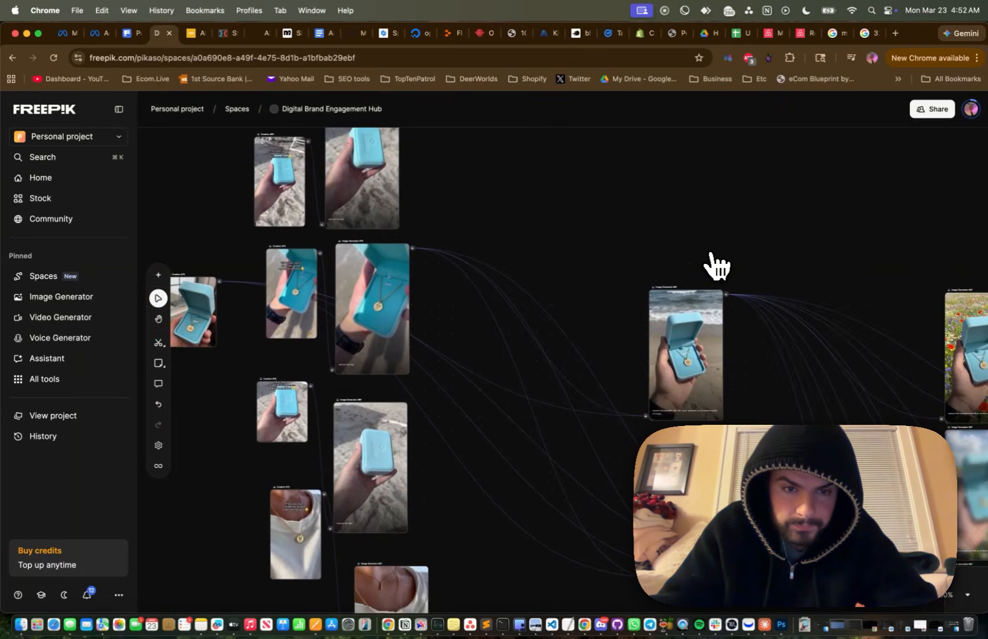
scroll(716, 264, right, 10)
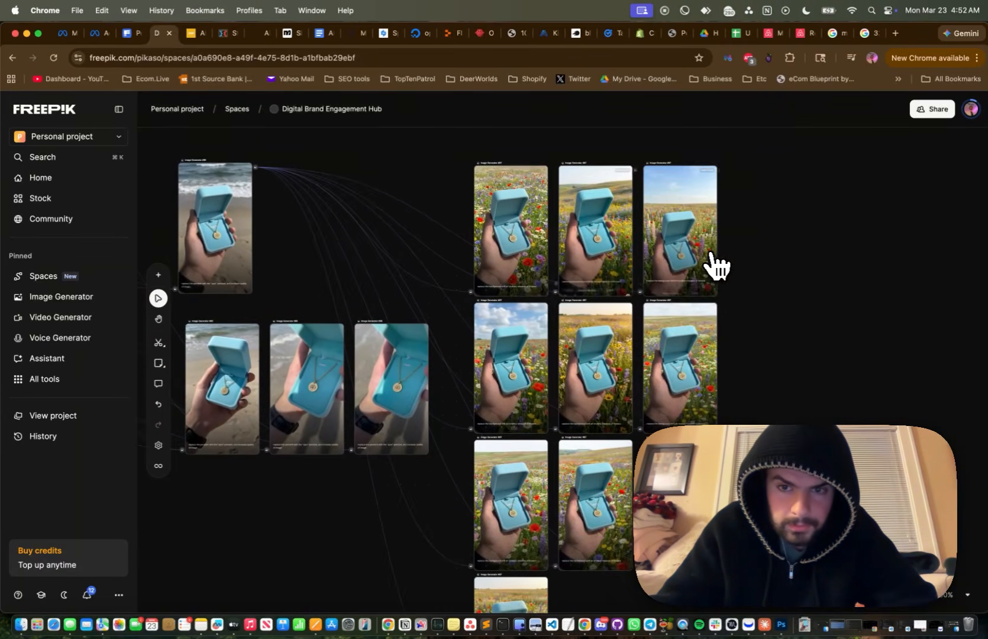
scroll(719, 316, down, 5)
scroll(728, 340, down, 5)
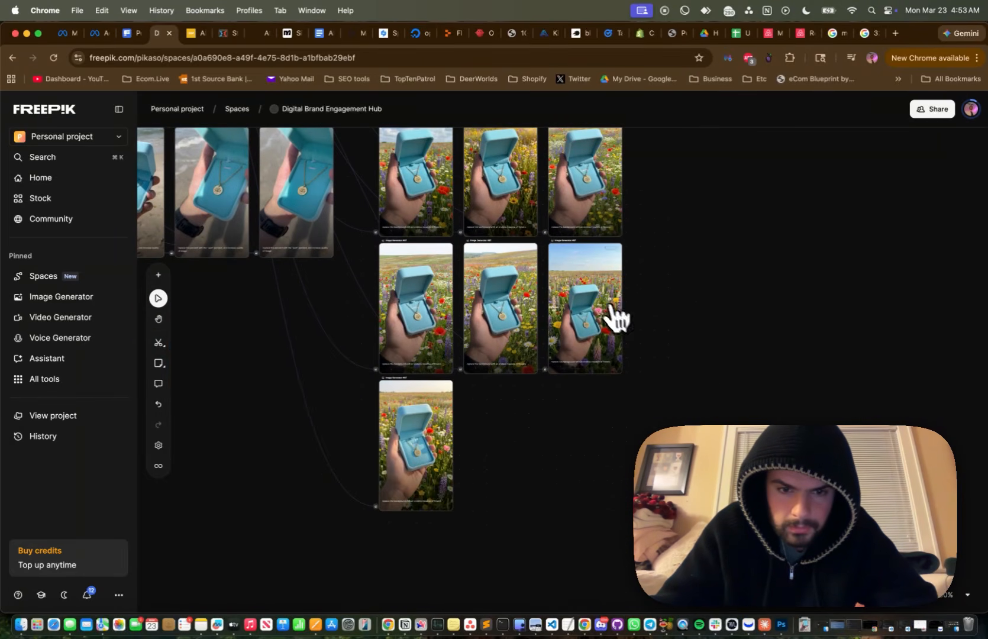
scroll(616, 317, up, 2)
scroll(600, 305, up, 10)
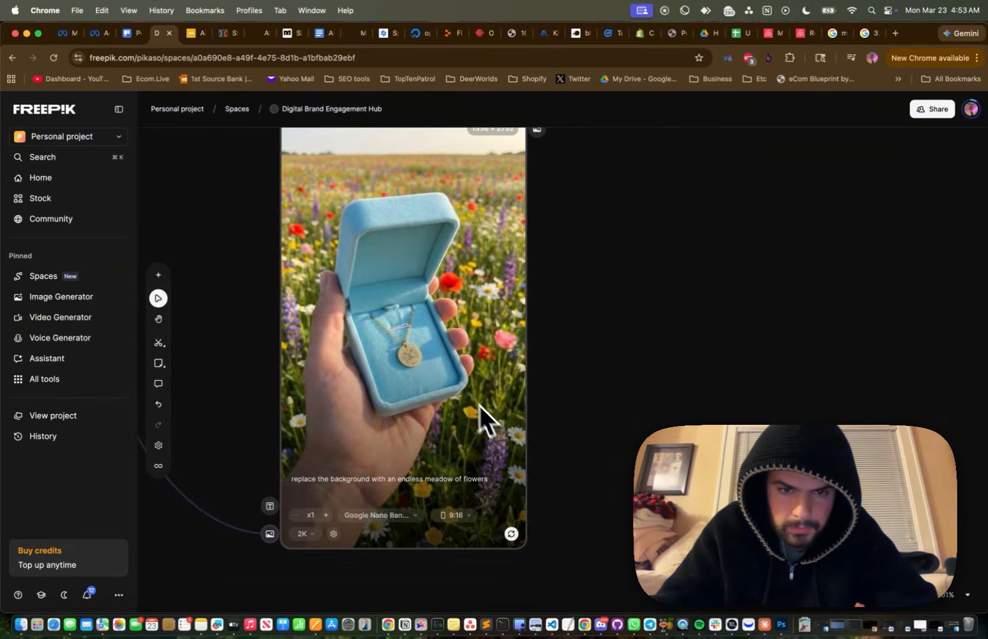
scroll(444, 367, up, 3)
scroll(415, 341, down, 8)
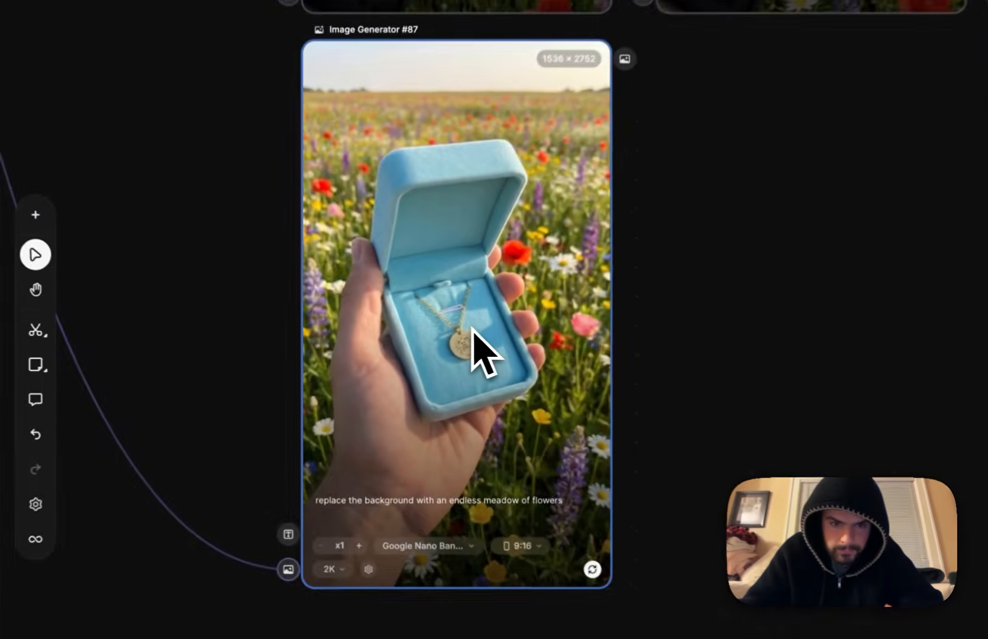
Preview the single last-row meadow image of the teal pendant box at full size.
double_click(473, 329)
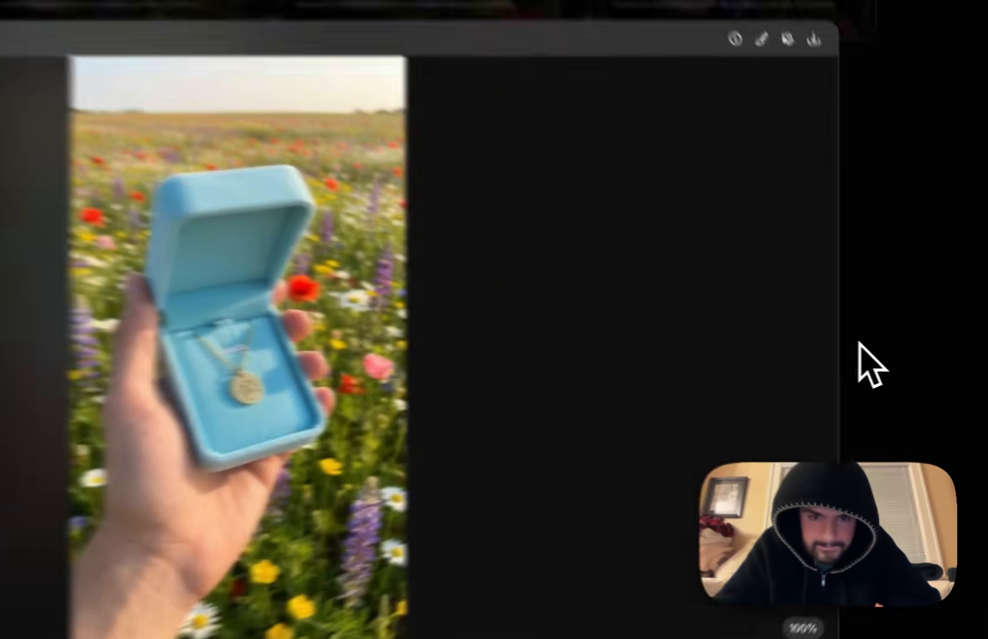
click(901, 357)
scroll(614, 336, down, 5)
scroll(609, 301, up, 5)
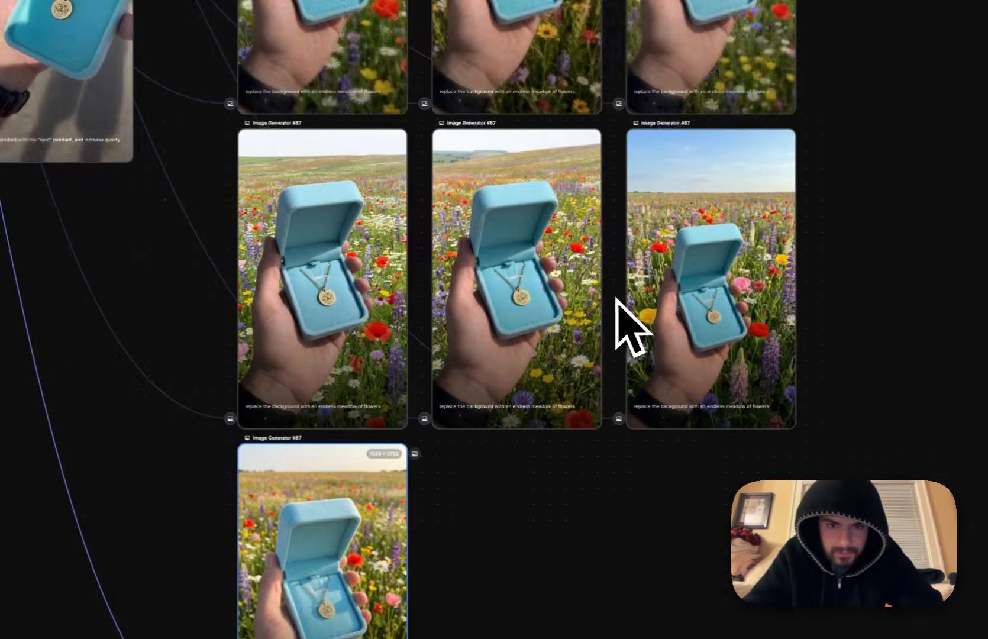
Delete all three meadow variations in the row directly above the single last-row image.
scroll(603, 349, up, 2)
click(317, 354)
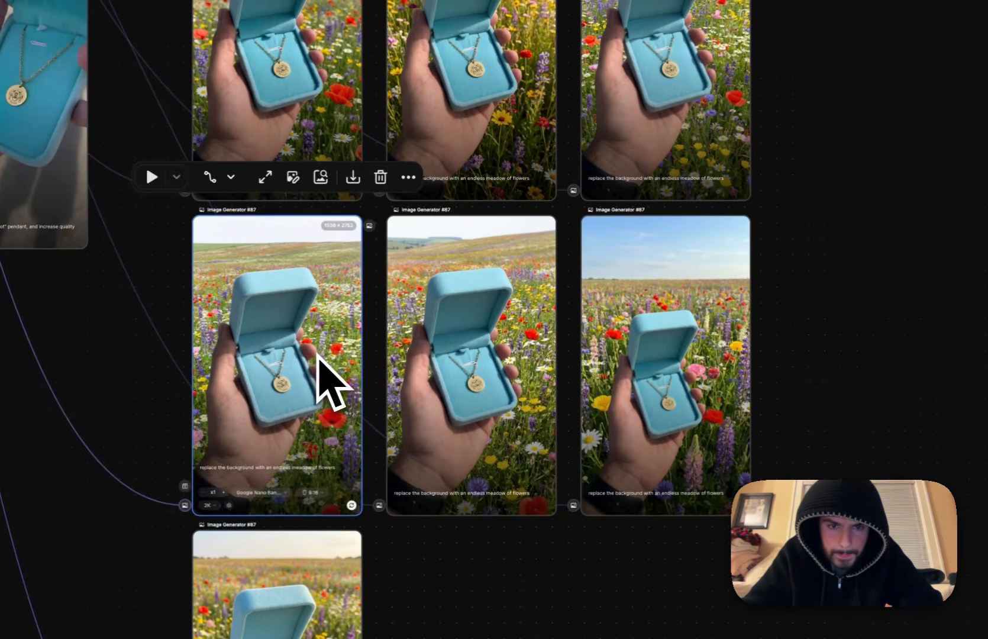
key(Delete)
click(438, 358)
key(Delete)
click(586, 363)
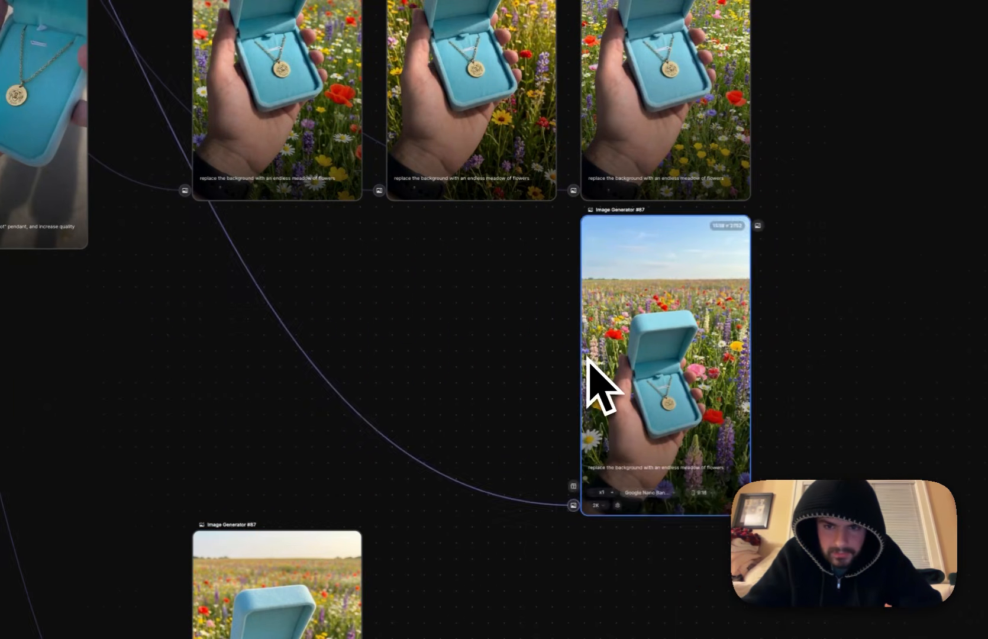
key(Delete)
Delete the two meadow variations without a cloudy sky from the next row up, keeping the cloudy-sky one.
scroll(594, 383, up, 1)
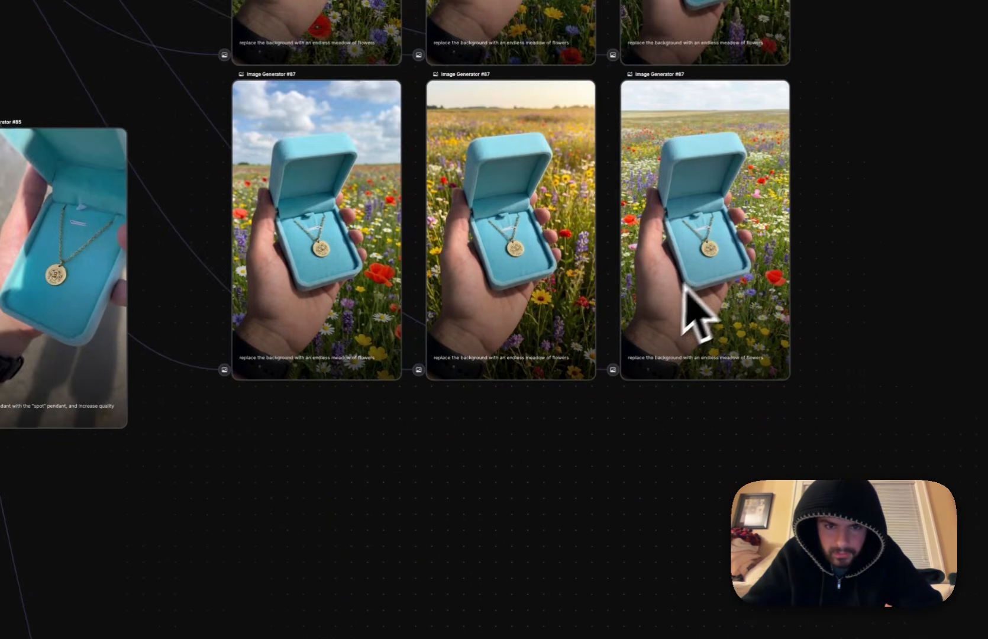
click(708, 293)
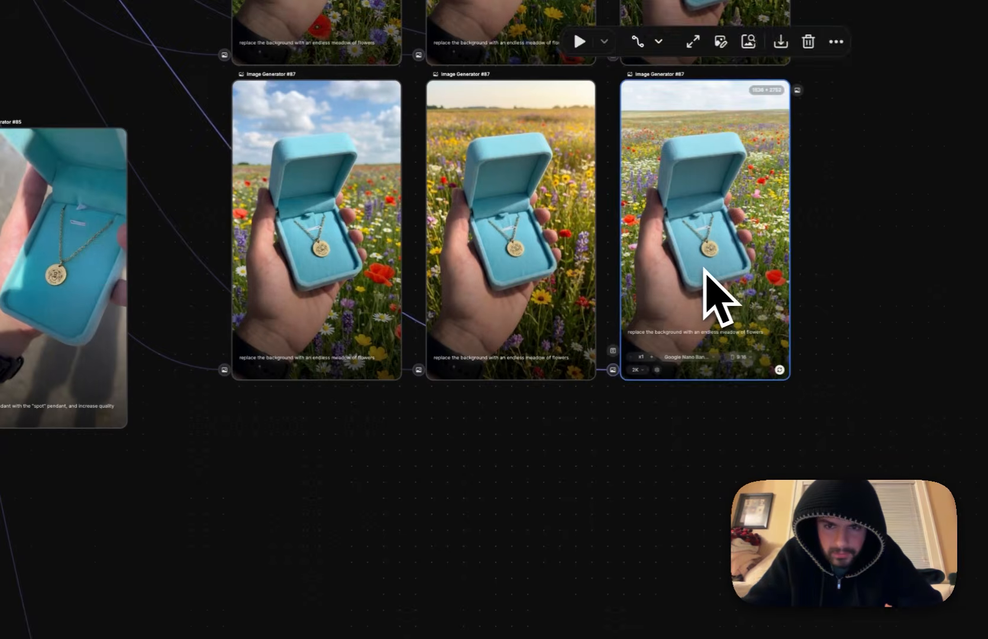
key(Delete)
click(529, 235)
key(Delete)
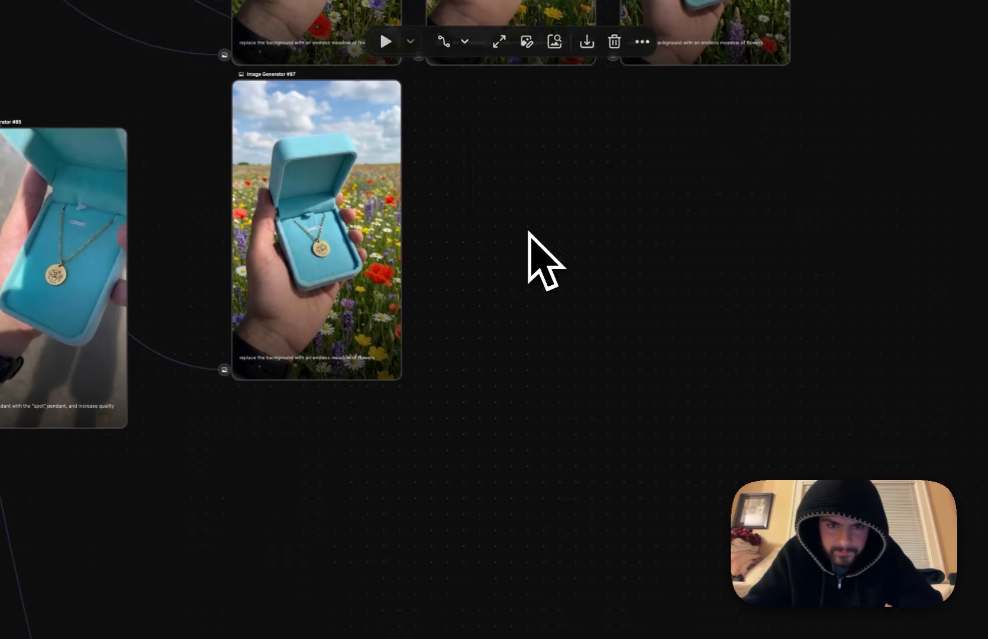
Preview the cloudy-sky meadow image of the open pendant box at full size.
double_click(324, 229)
scroll(442, 397, up, 3)
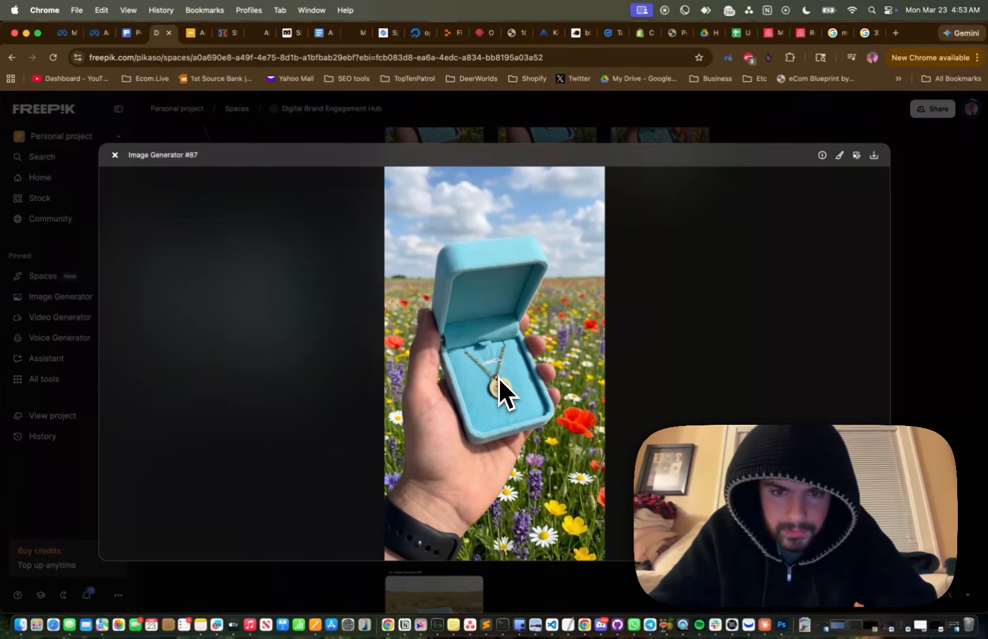
click(933, 348)
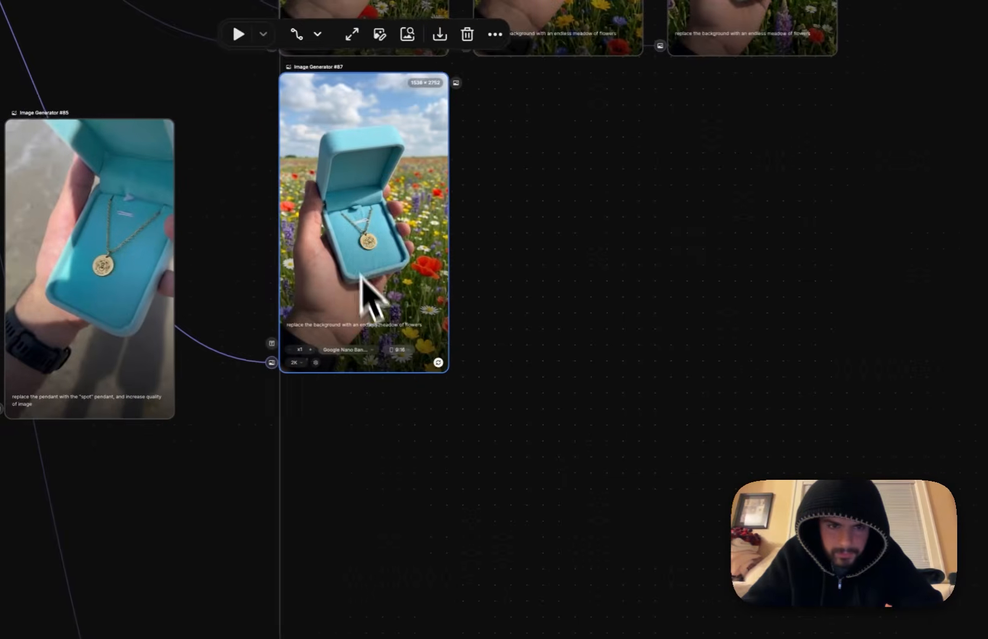
Delete the three meadow variations in the row above the cloudy-sky image.
scroll(331, 284, up, 4)
scroll(373, 195, up, 2)
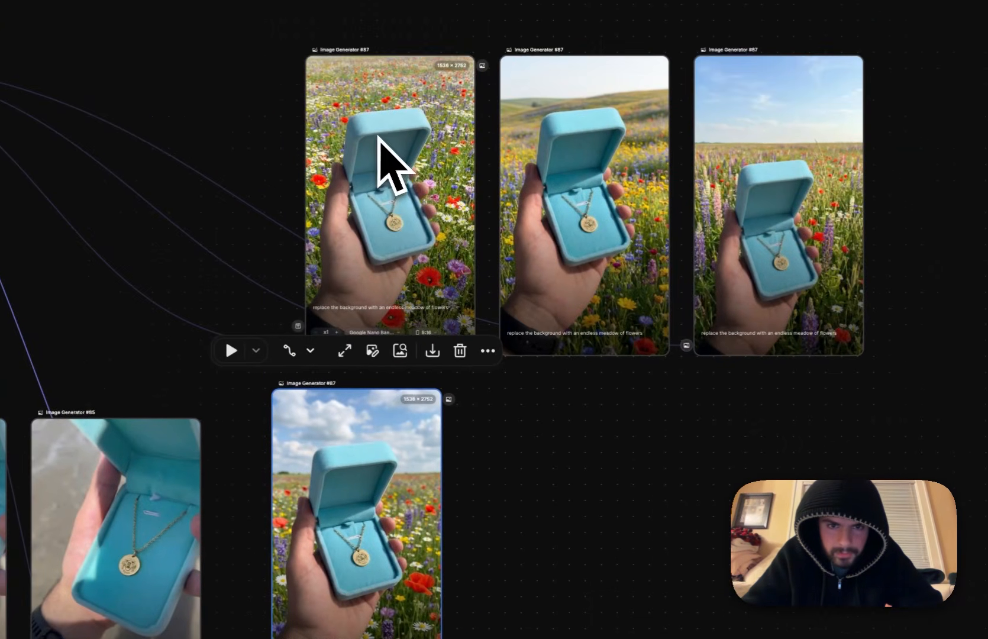
click(411, 186)
key(Delete)
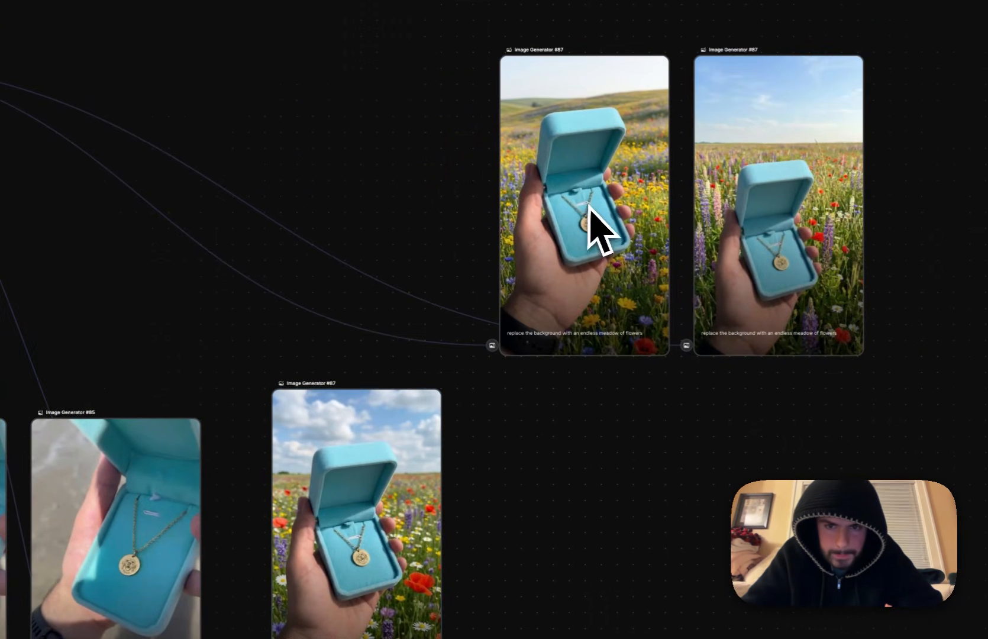
click(592, 228)
key(Delete)
click(743, 245)
key(Delete)
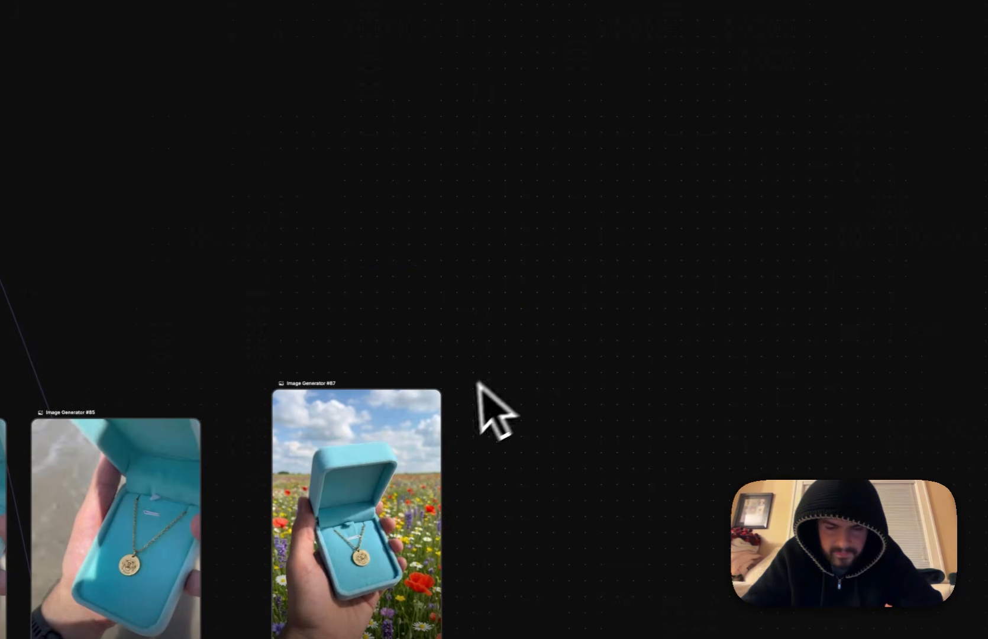
Align the cloudy-sky meadow image with the row of open pendant boxes on the beach.
scroll(369, 534, down, 5)
scroll(369, 534, left, 5)
drag(642, 331, 621, 360)
scroll(620, 358, down, 5)
scroll(621, 360, left, 5)
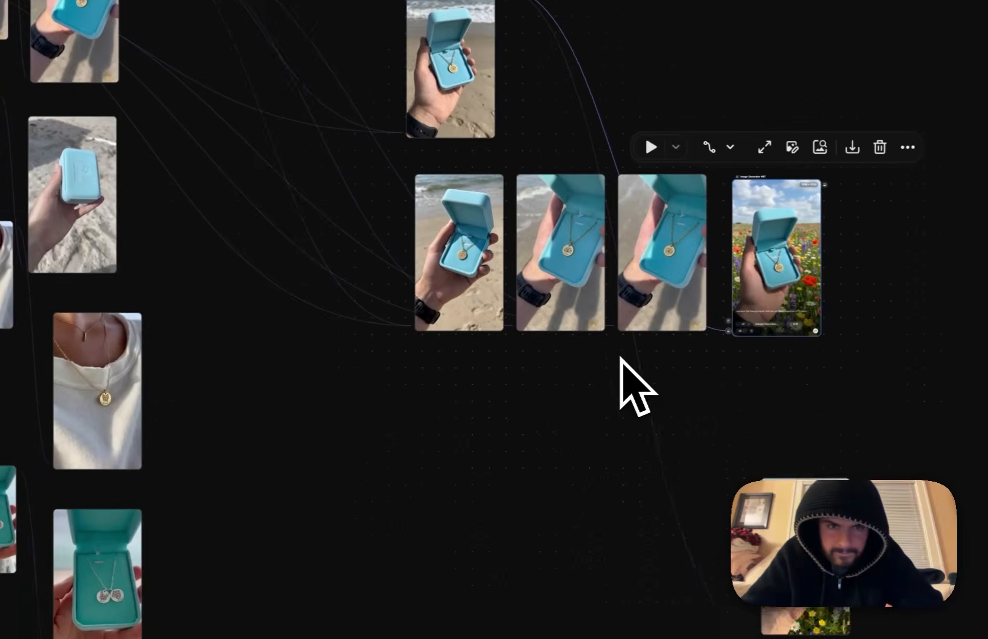
Branch a new Image Generator from the uppermost text-free closed-box image and place it above the cloudy-sky meadow image.
scroll(621, 359, up, 5)
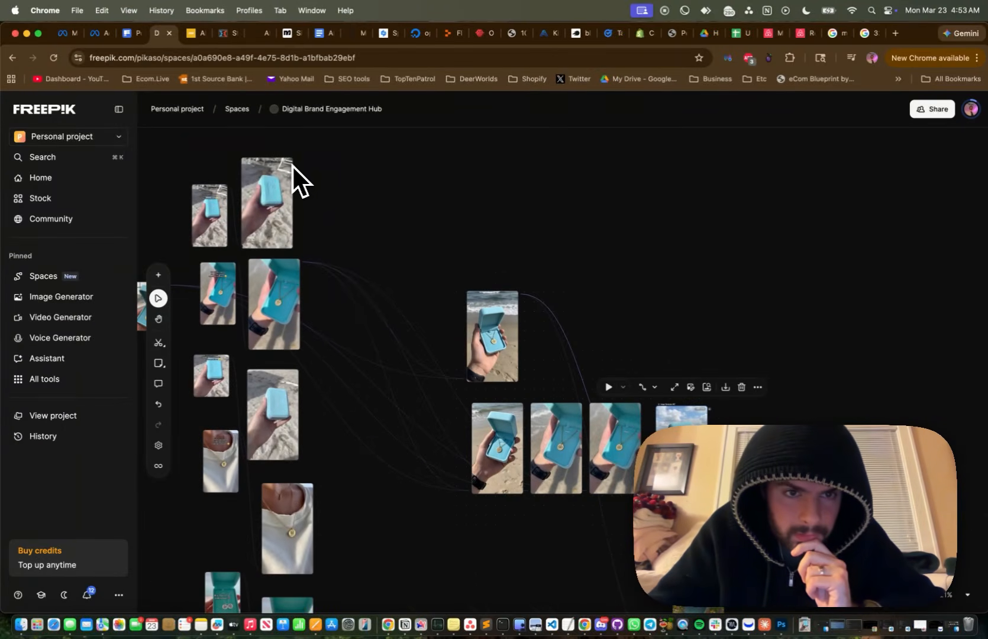
scroll(292, 164, up, 5)
drag(304, 156, 598, 262)
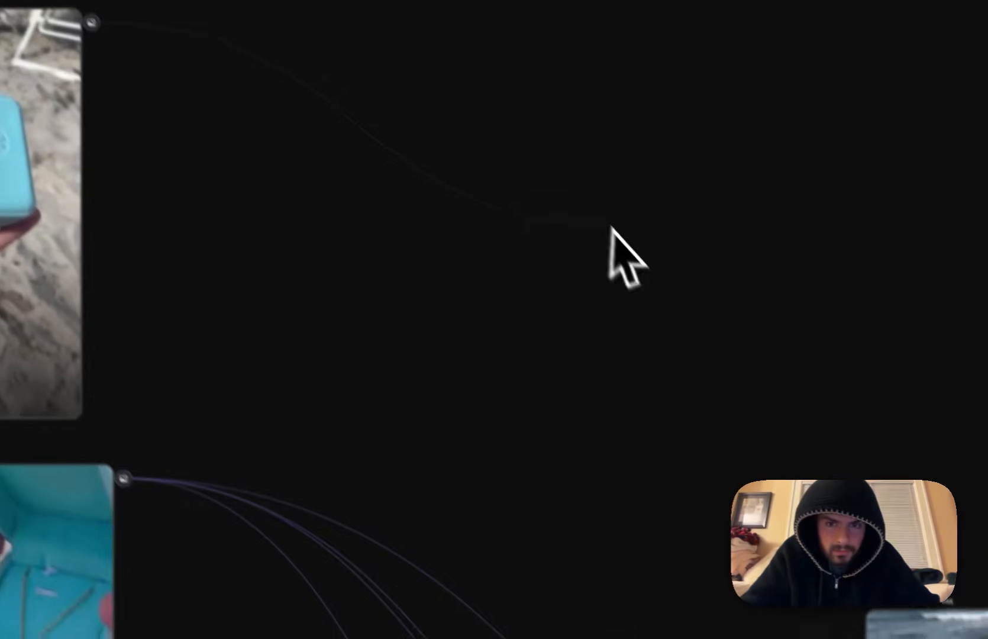
scroll(590, 200, down, 5)
scroll(590, 200, right, 6)
drag(590, 200, 590, 200)
scroll(590, 200, up, 1)
click(661, 270)
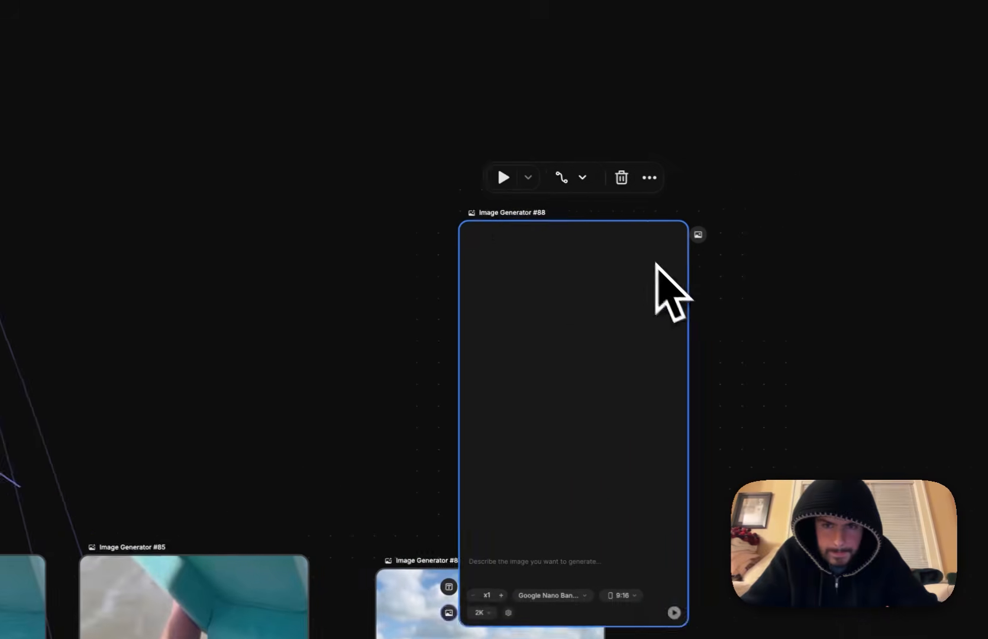
drag(446, 252, 379, 126)
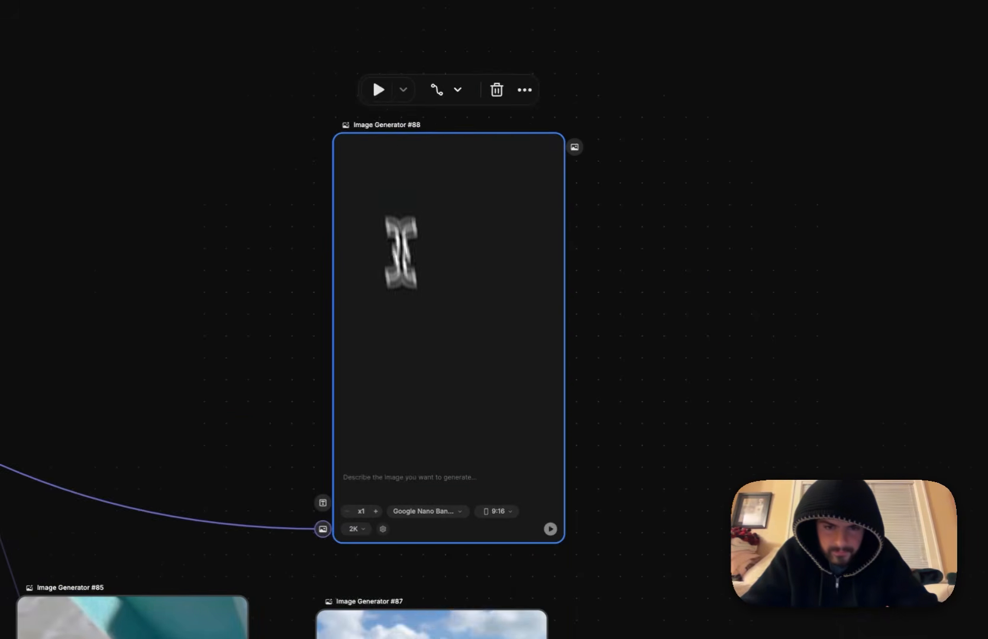
Connect the cloudy-sky meadow image to the new generator's image input and enter the prompt "recreate the box being held with the flower background".
scroll(414, 296, down, 5)
scroll(414, 296, left, 1)
scroll(455, 515, down, 3)
scroll(456, 515, left, 1)
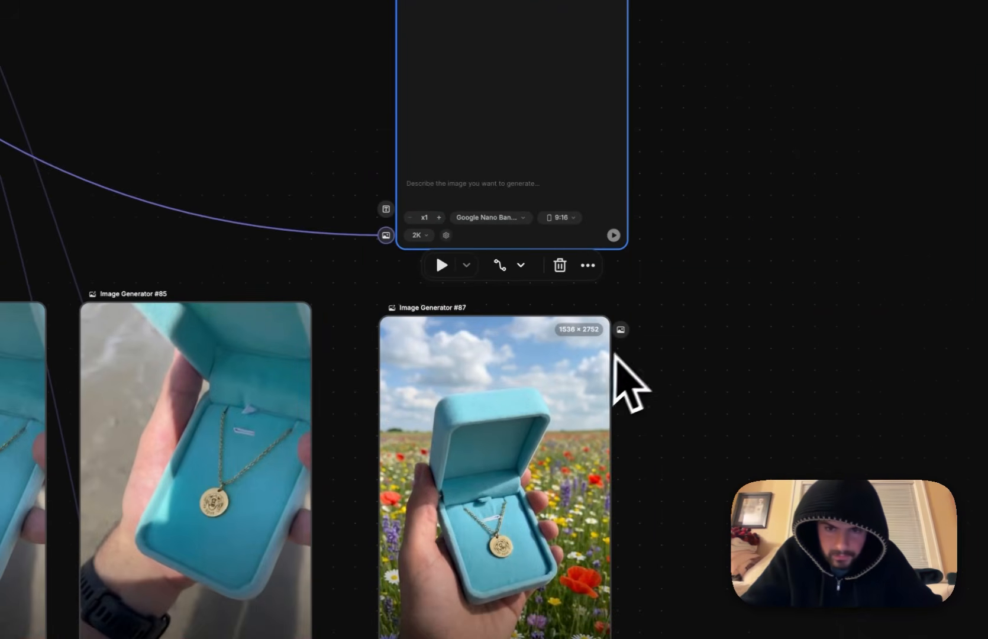
drag(619, 337, 386, 235)
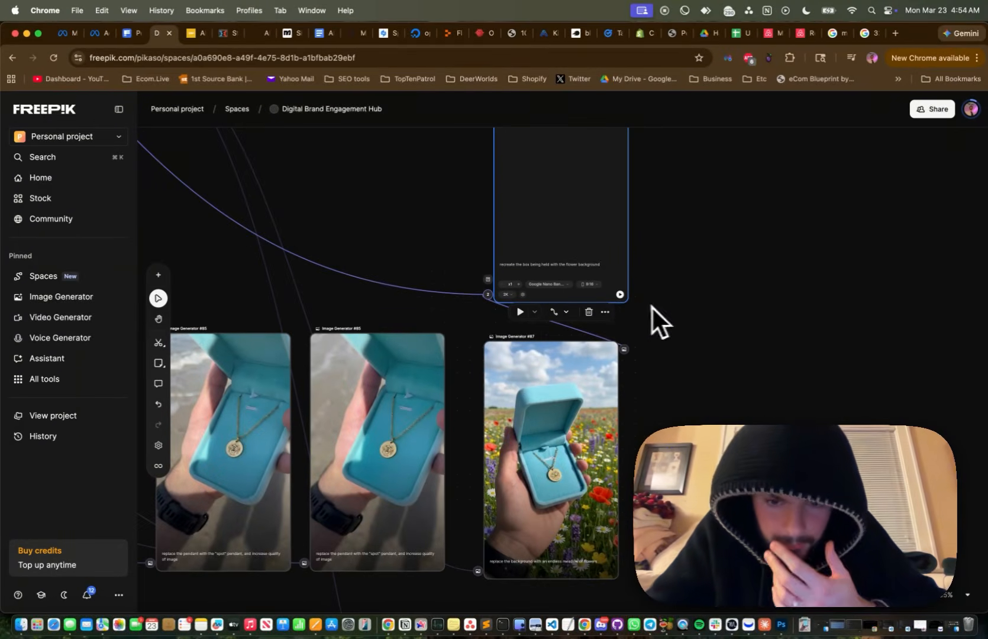
Reposition the new generator beside the cloudy-sky meadow image and generate multiple images from it.
click(519, 285)
drag(556, 243, 713, 231)
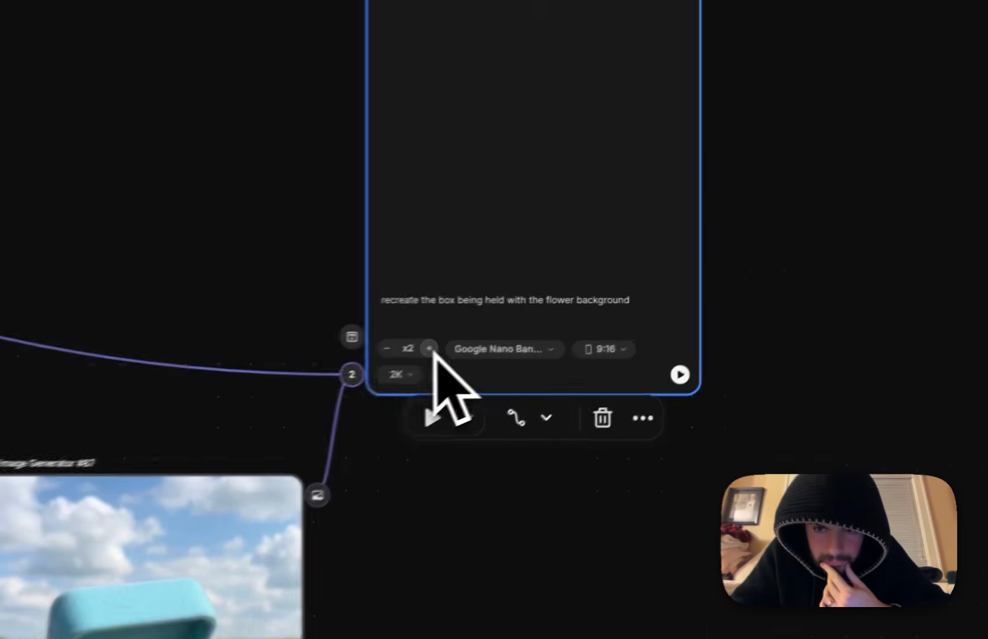
click(648, 296)
click(648, 295)
click(407, 354)
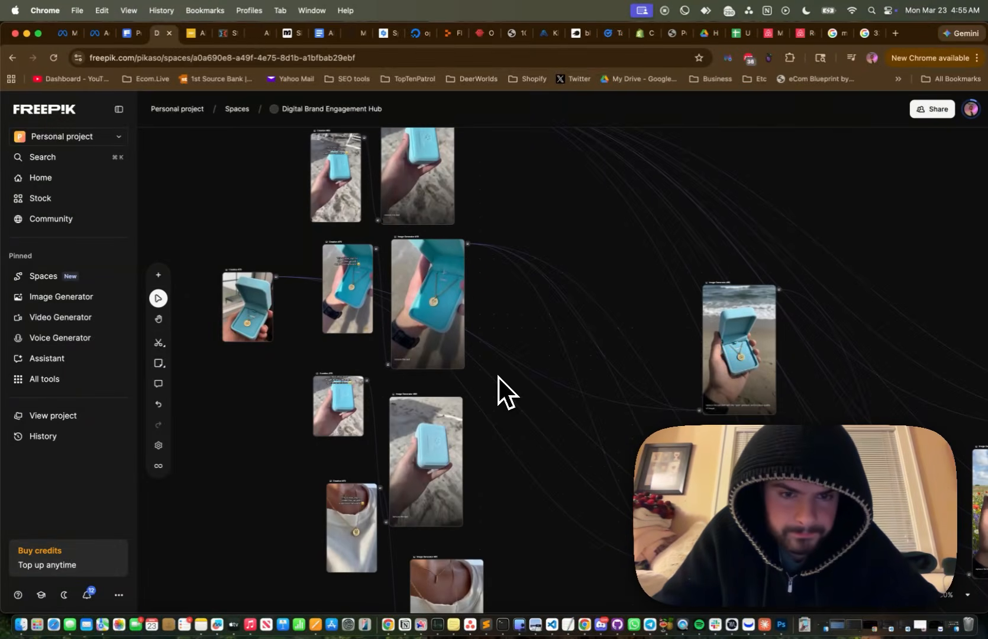
Delete the lower text-free closed-box image and its captioned source image.
scroll(499, 377, up, 3)
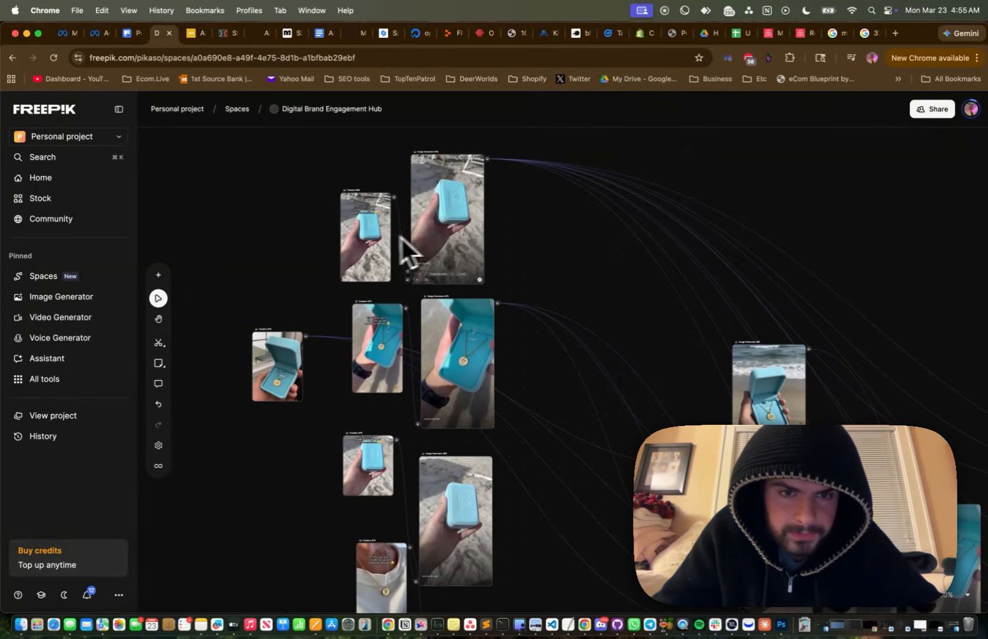
scroll(451, 457, down, 2)
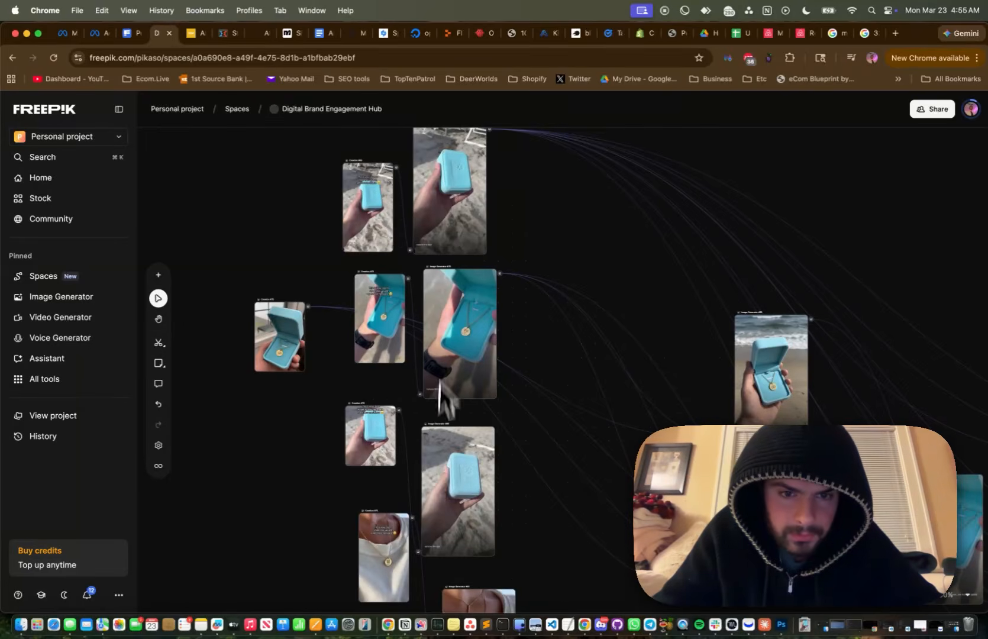
scroll(450, 415, down, 2)
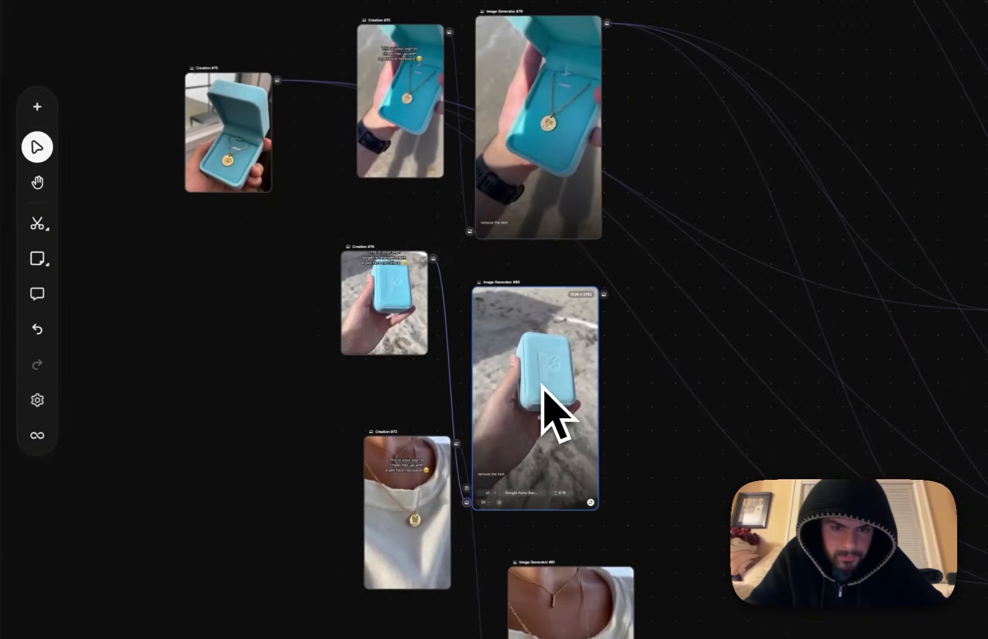
key(Delete)
click(406, 305)
key(Delete)
Examine the text-free white-sweater necklace image and its engraved pet pendant up close.
scroll(444, 350, down, 5)
scroll(468, 372, down, 3)
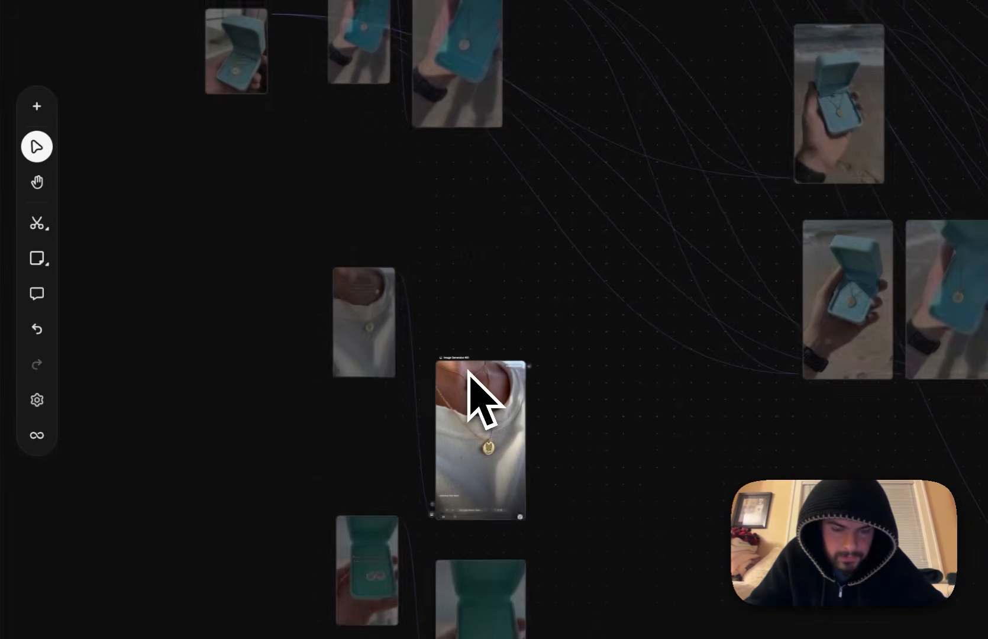
scroll(467, 372, up, 5)
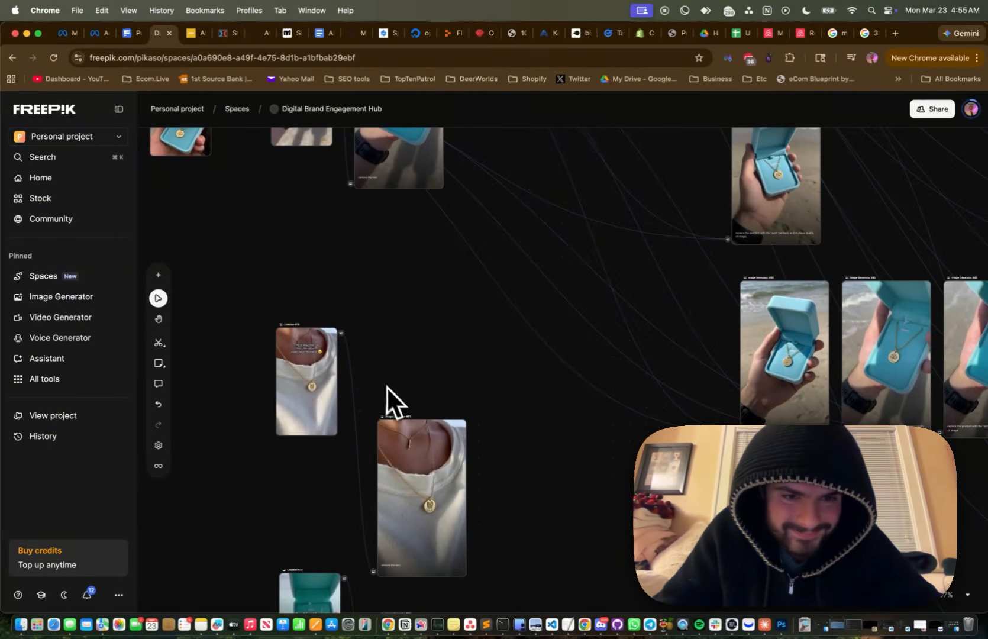
click(329, 387)
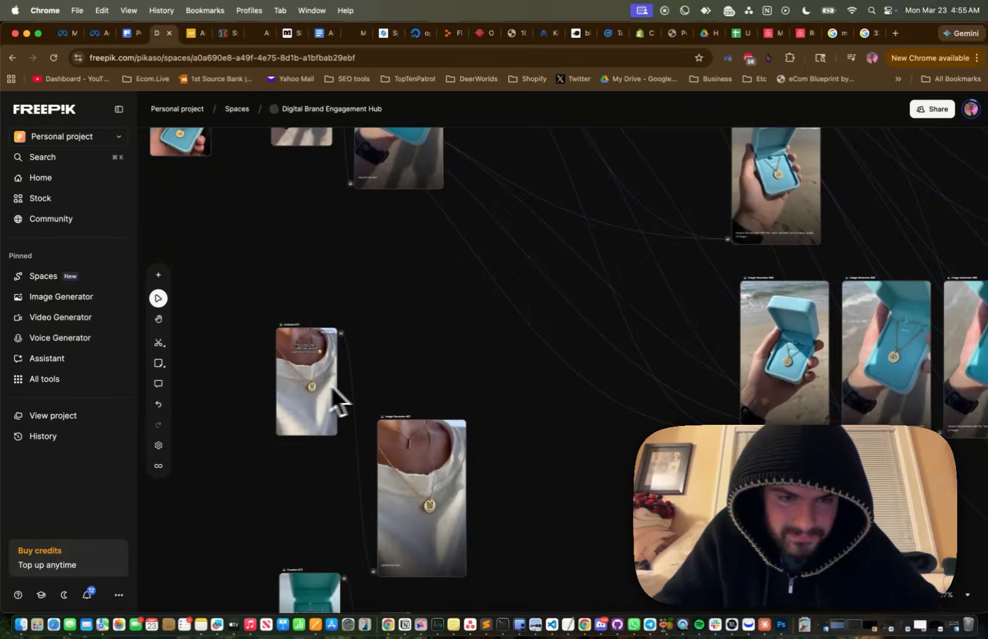
click(518, 508)
drag(519, 507, 503, 319)
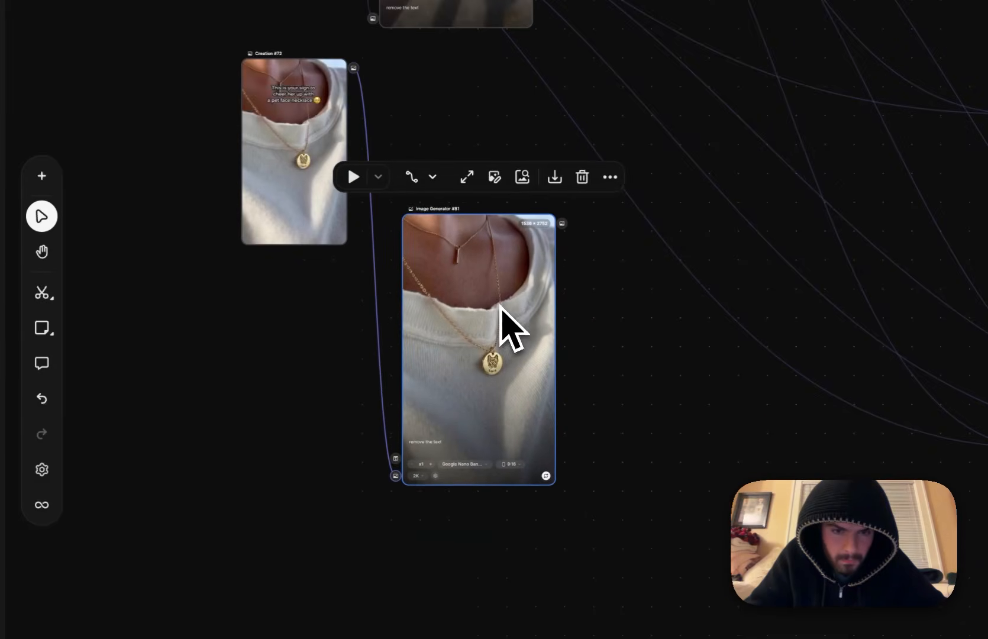
scroll(503, 291, up, 5)
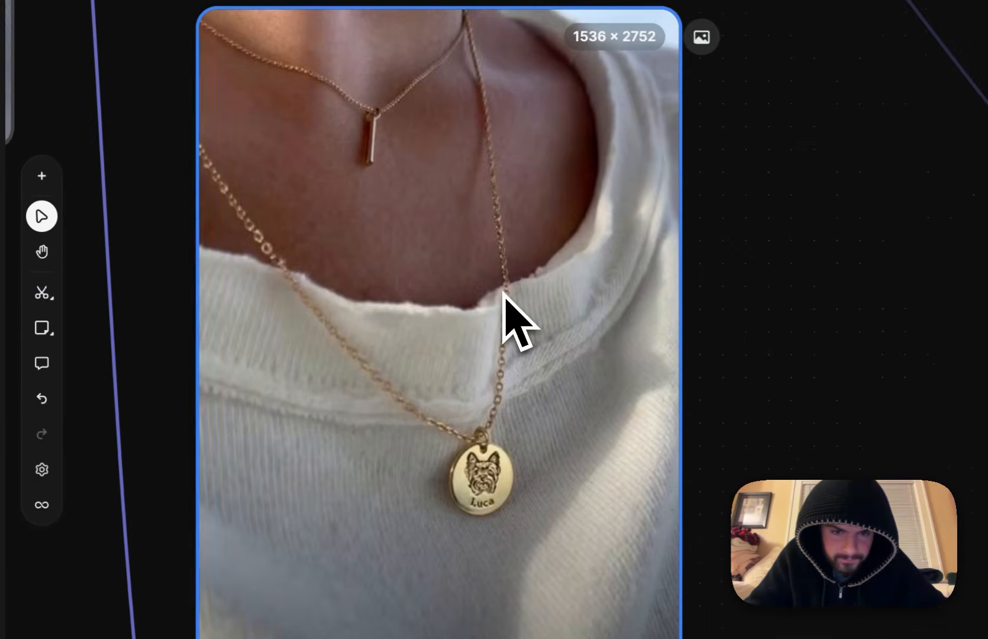
scroll(504, 291, down, 6)
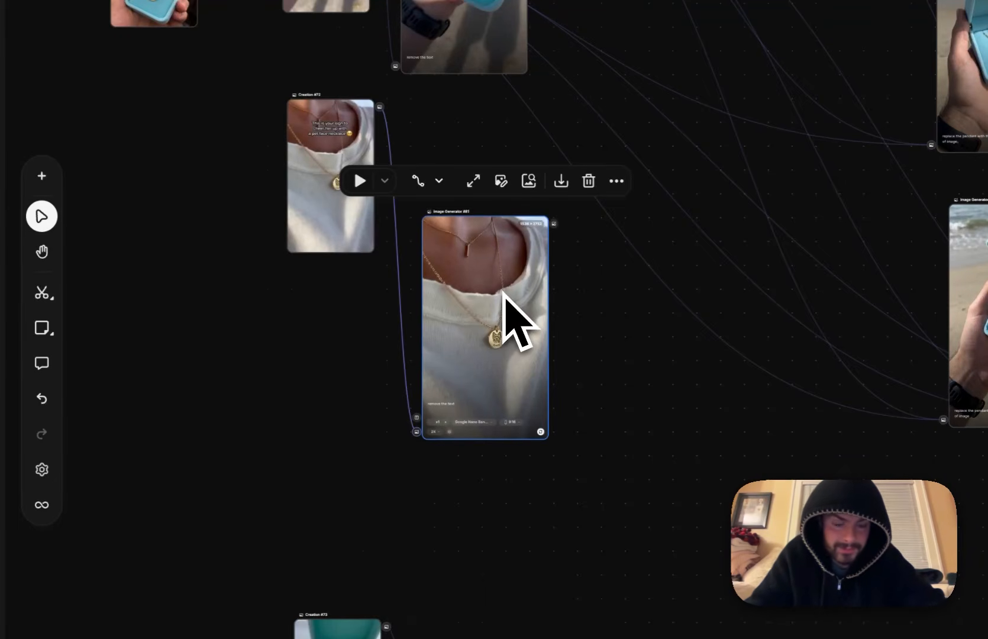
Move the text-free sweater necklace image beneath its source image and branch a new Image Generator from it.
drag(499, 301, 353, 368)
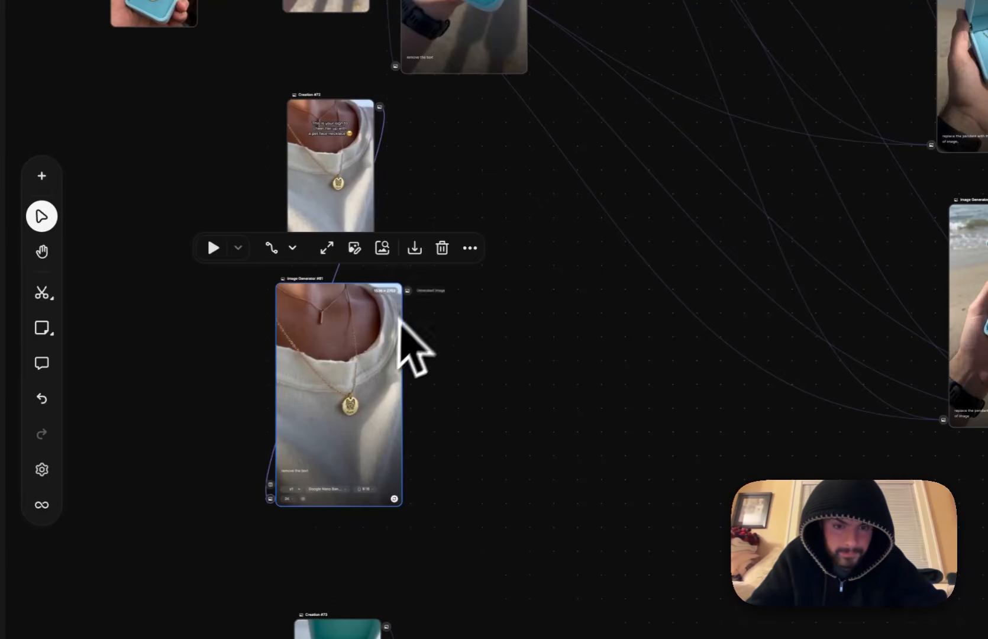
drag(515, 385, 510, 399)
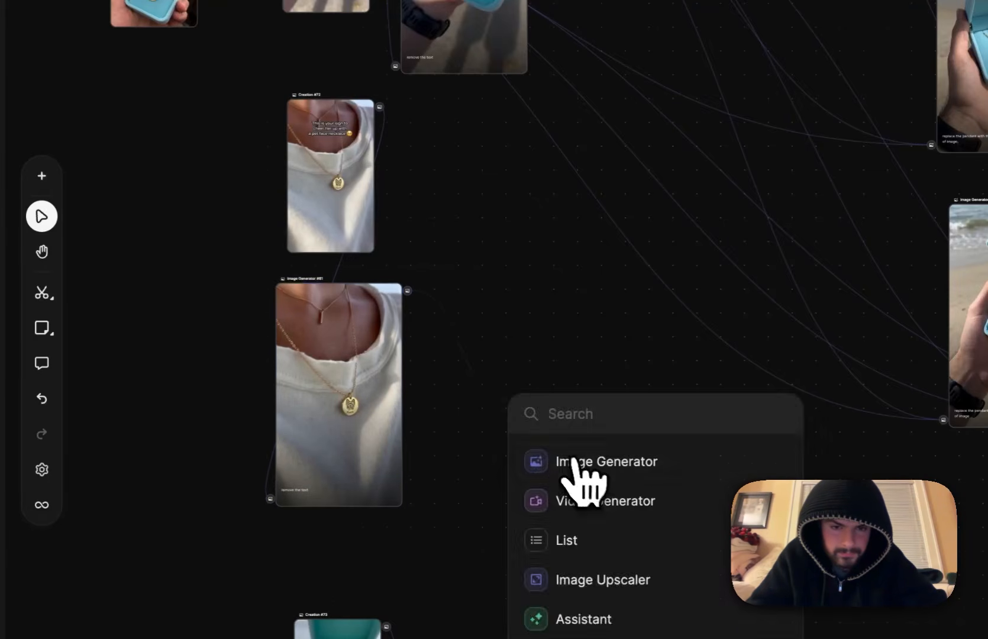
click(571, 462)
Look over the closed-box and open-box images together with their source photos.
scroll(651, 319, down, 10)
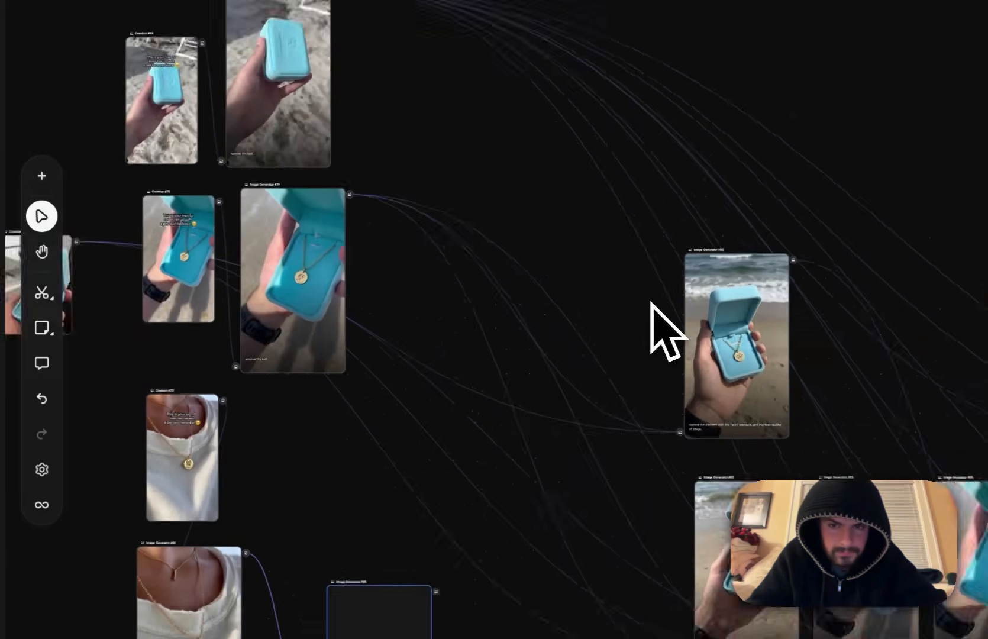
scroll(553, 339, down, 5)
scroll(489, 284, up, 5)
scroll(489, 275, up, 1)
scroll(488, 274, up, 10)
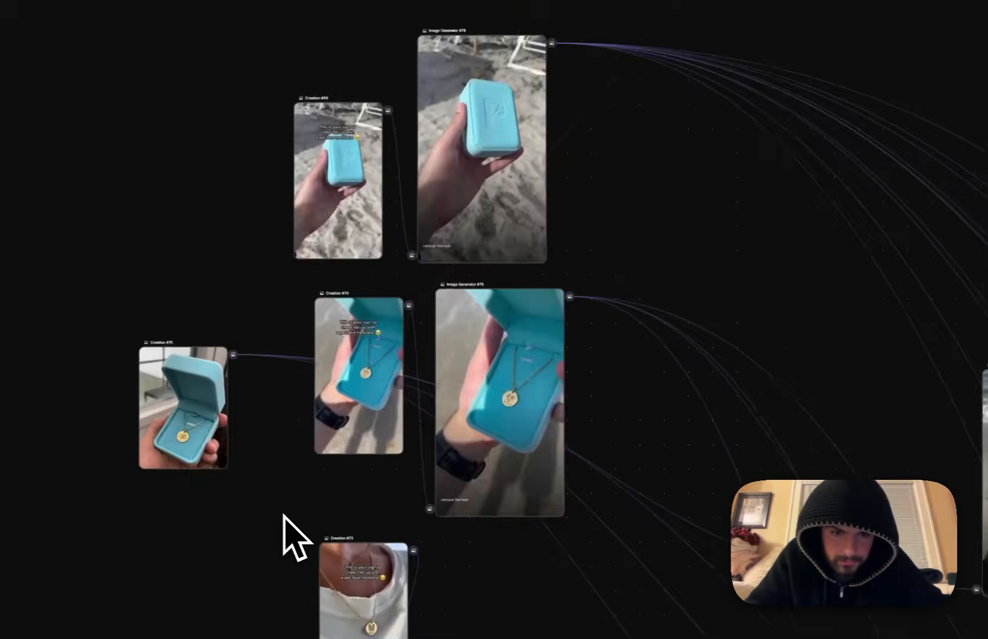
scroll(284, 515, down, 5)
scroll(284, 515, left, 4)
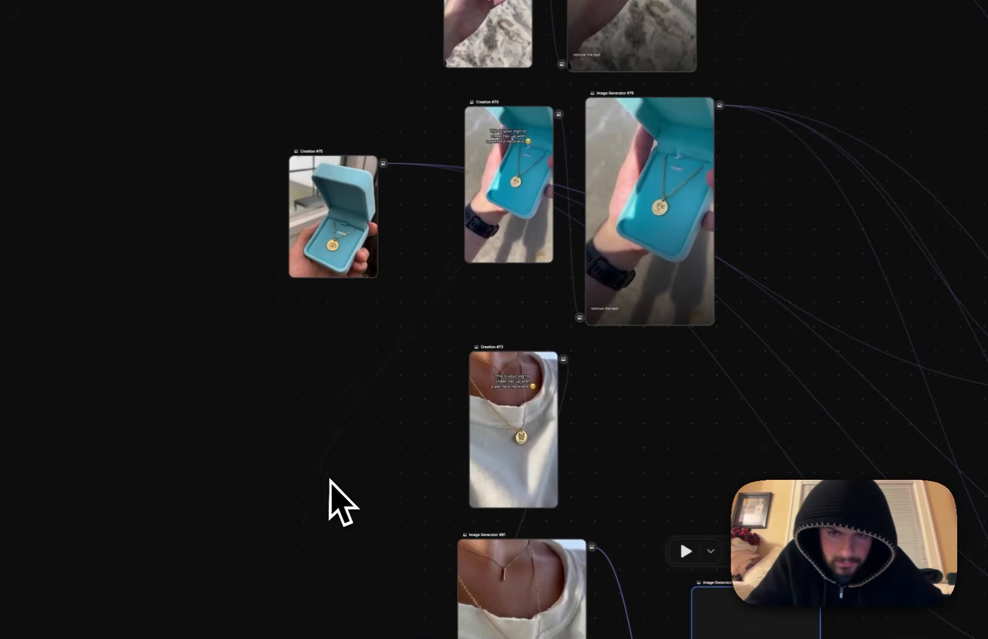
Enter the prompt "put this necklace on the older women with the 888 tattoo" in the Image Generator branched from the white-sweater image.
scroll(480, 443, right, 4)
scroll(480, 443, down, 2)
scroll(480, 443, down, 7)
scroll(480, 443, right, 2)
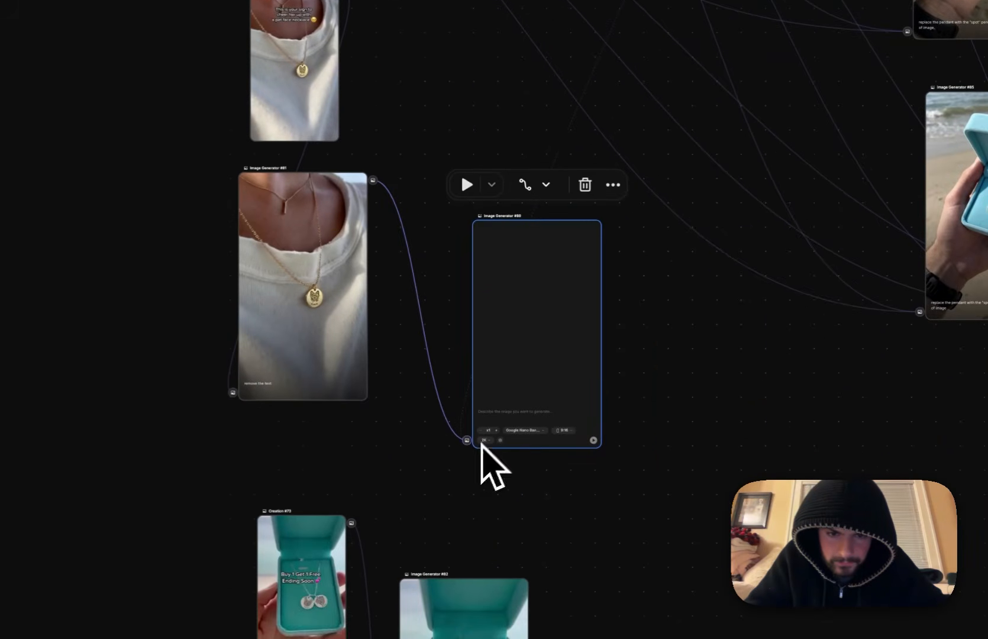
scroll(471, 435, up, 6)
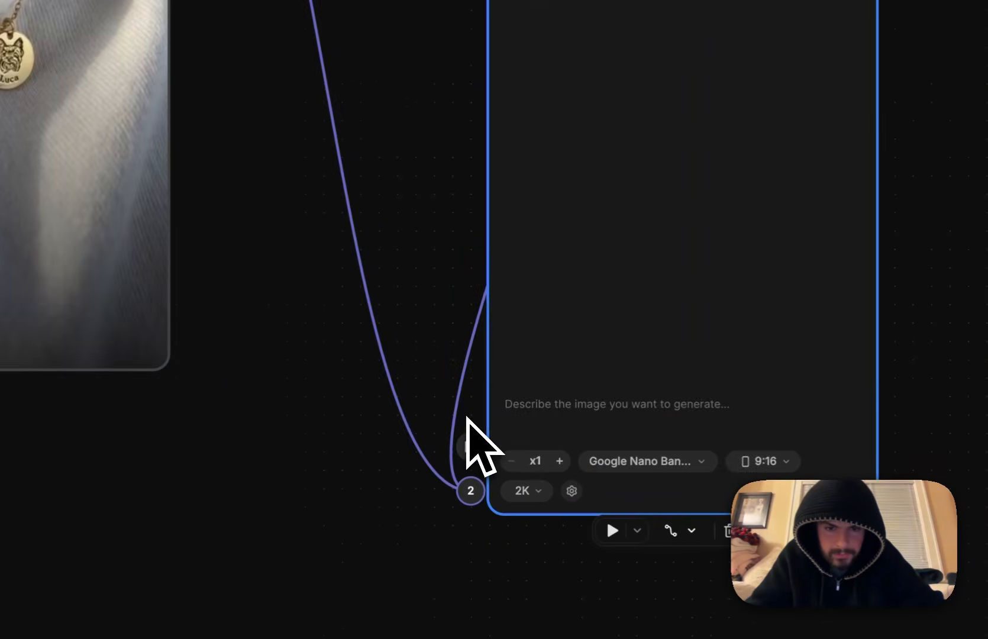
scroll(485, 409, up, 3)
scroll(485, 408, left, 3)
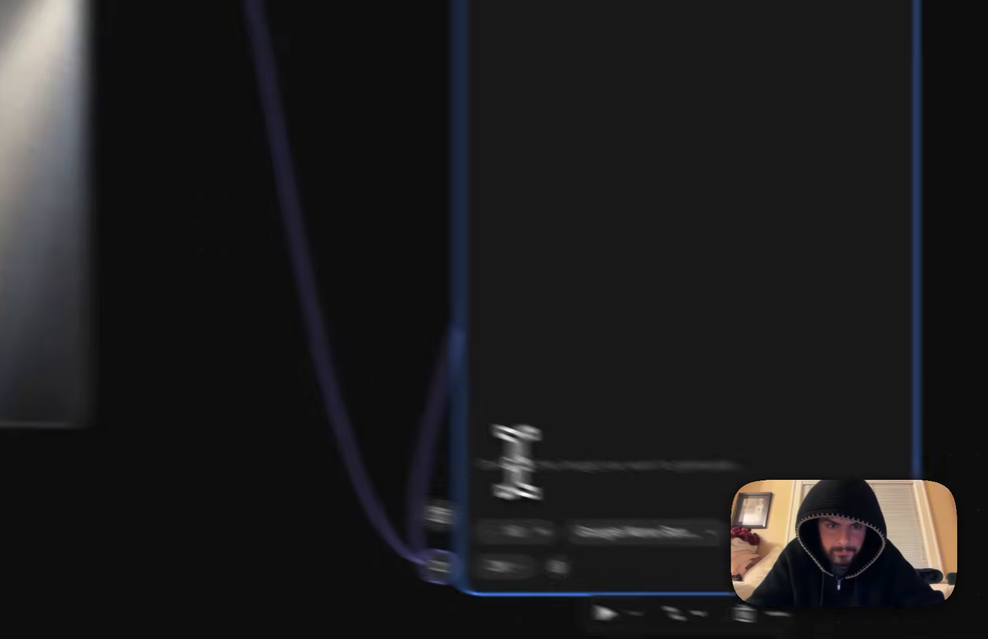
click(644, 507)
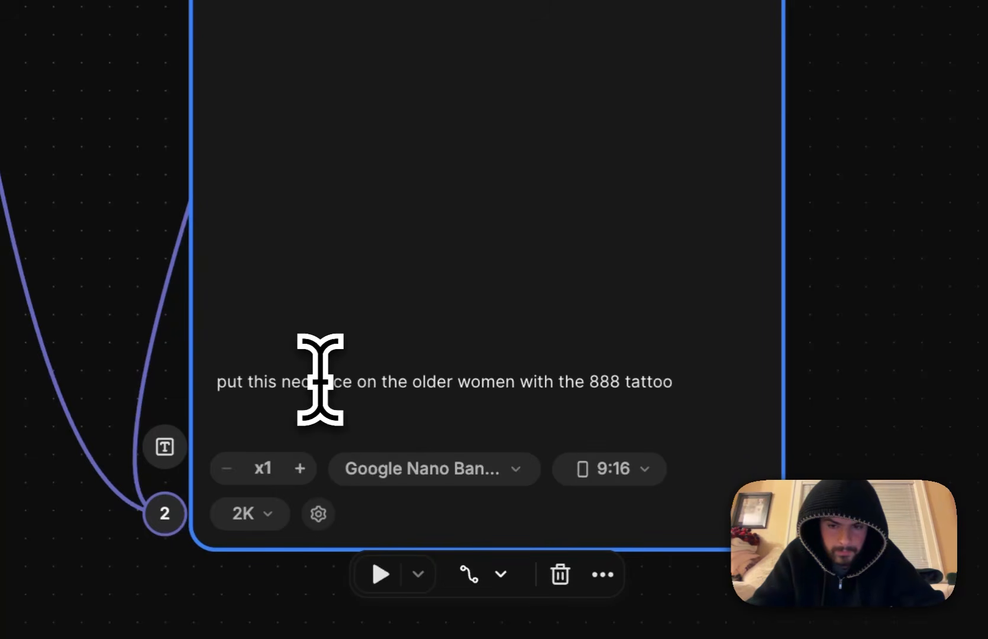
Set the number of generations to 10 for the older-woman necklace prompt and run it.
click(303, 469)
click(303, 468)
click(304, 468)
click(304, 468)
click(303, 468)
click(303, 468)
click(304, 468)
click(304, 468)
click(304, 469)
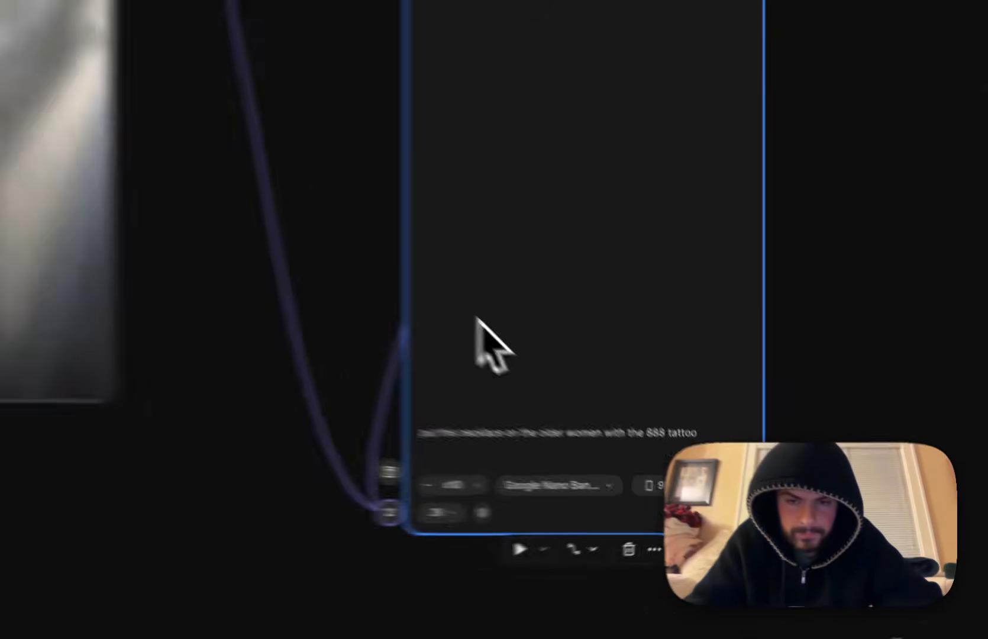
scroll(477, 320, down, 5)
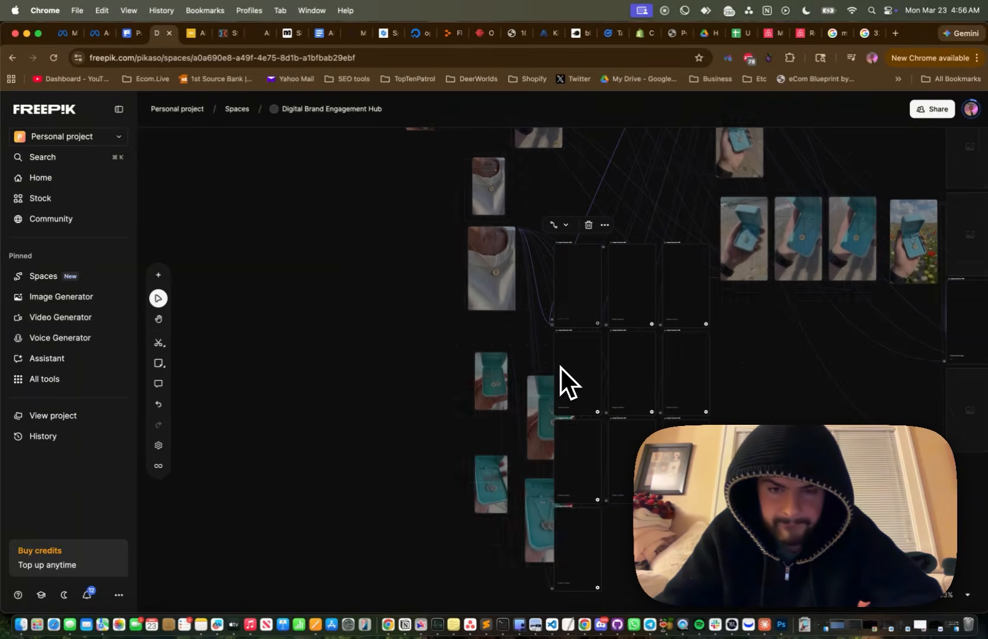
Delete the row of three box-in-hand variations beneath the open-box beach image.
scroll(562, 367, right, 5)
scroll(538, 466, up, 5)
scroll(538, 466, up, 1)
scroll(538, 466, right, 1)
scroll(538, 466, down, 2)
drag(580, 472, 343, 381)
key(Delete)
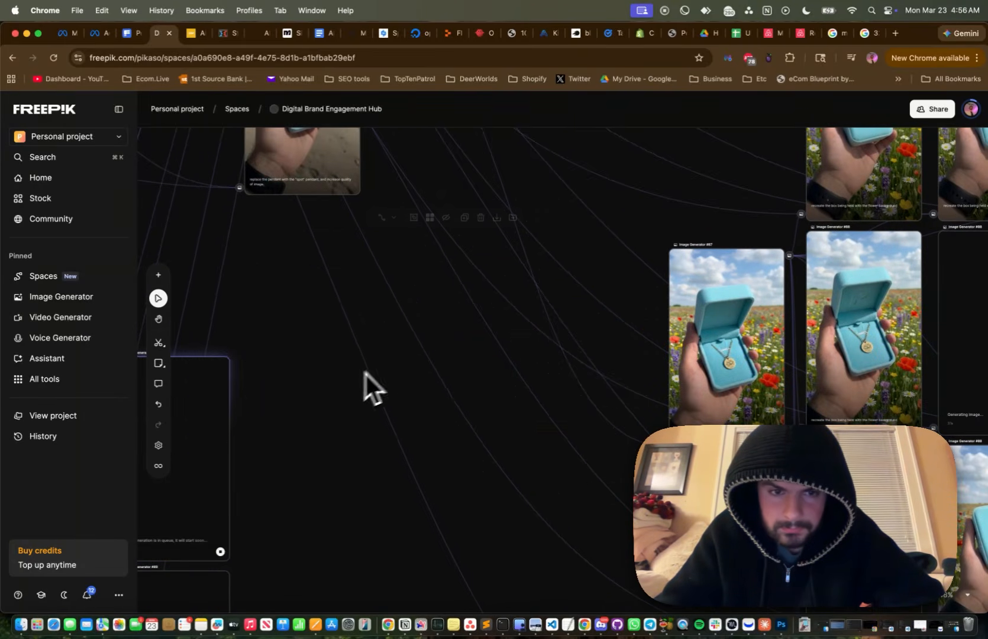
Move the whole group of flower-field box images closer to the open-box beach image.
scroll(382, 367, right, 2)
scroll(382, 367, down, 1)
scroll(406, 345, down, 5)
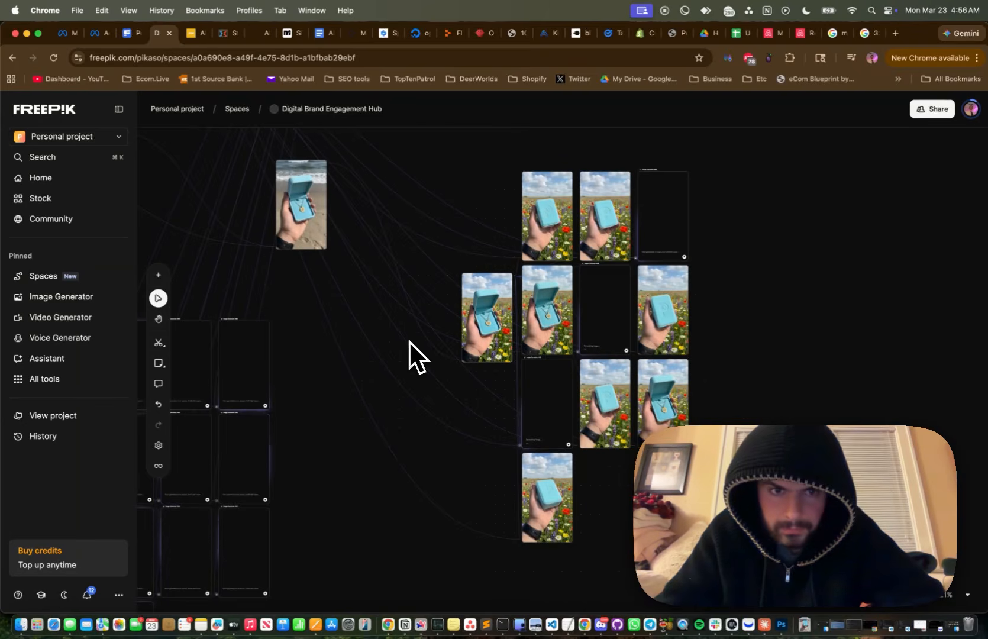
drag(710, 522, 475, 188)
drag(541, 213, 475, 212)
click(686, 415)
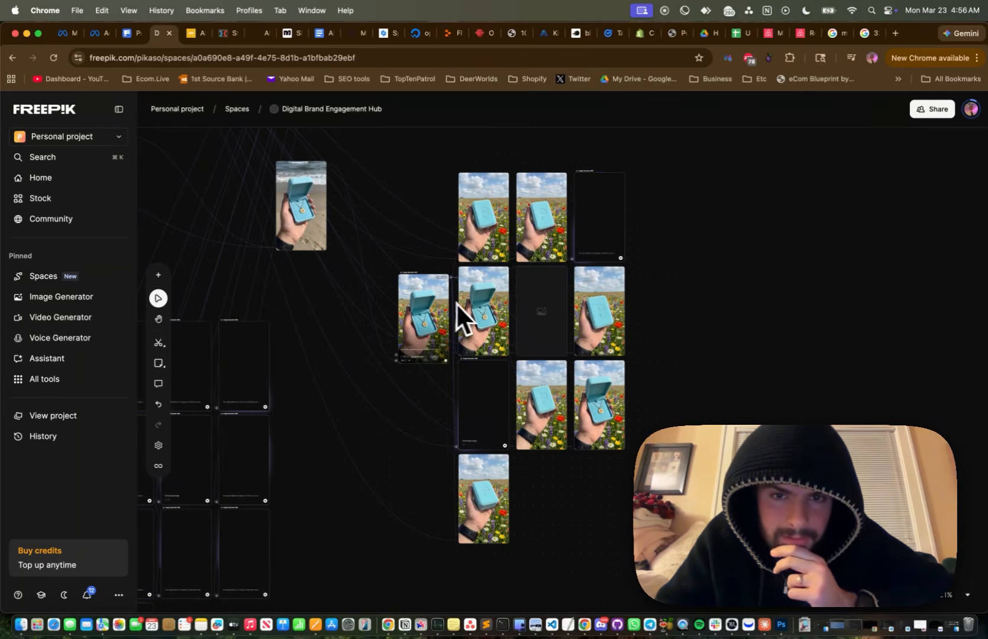
Delete the gray sandy-background open-box image from the middle of the flower-field grid.
scroll(466, 304, left, 10)
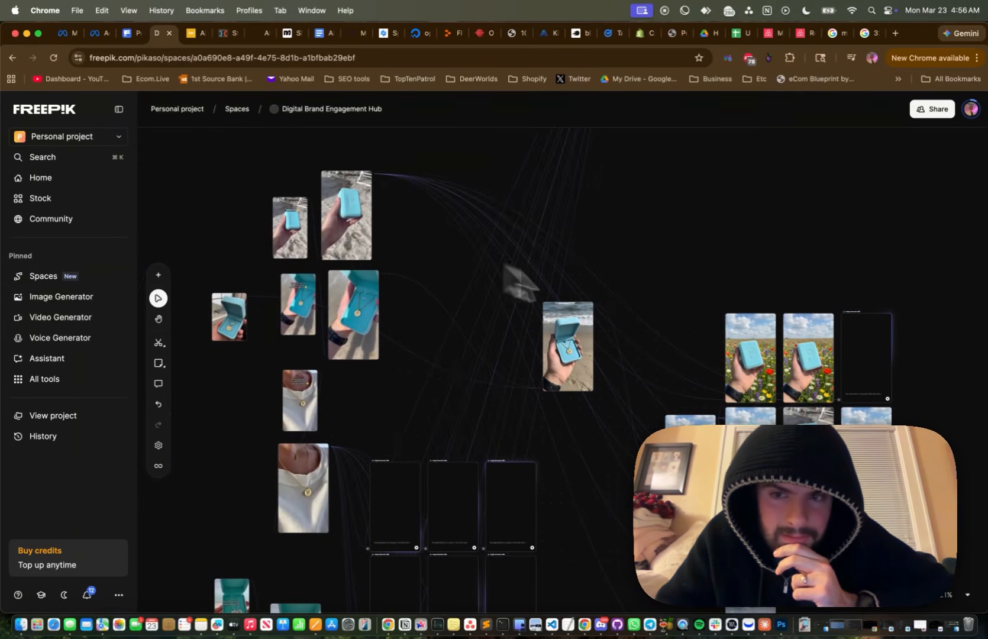
scroll(646, 318, right, 5)
scroll(645, 319, down, 5)
scroll(686, 312, right, 2)
scroll(686, 312, down, 2)
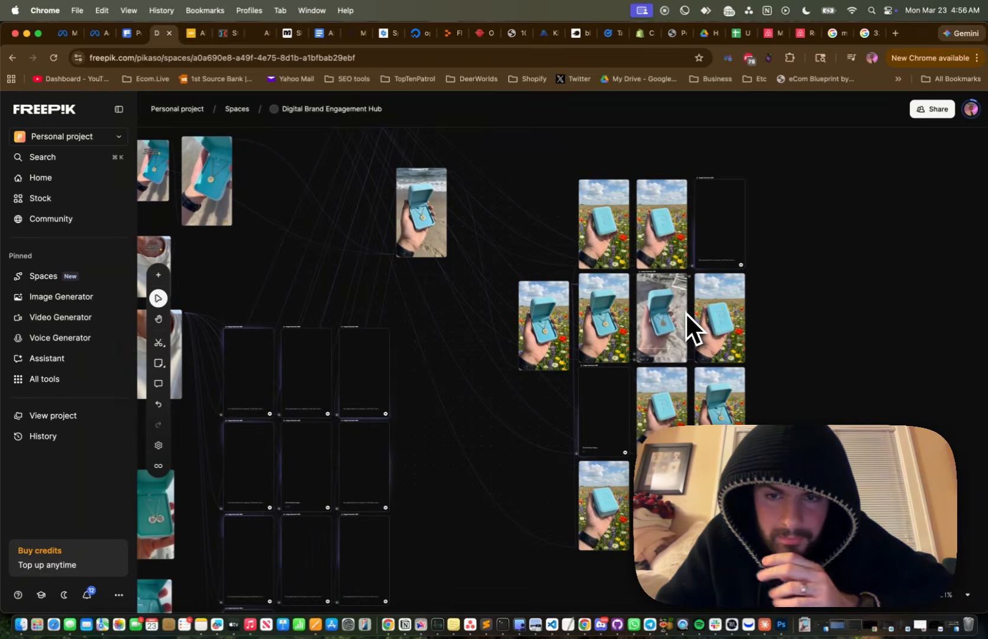
scroll(633, 339, right, 1)
scroll(633, 339, down, 2)
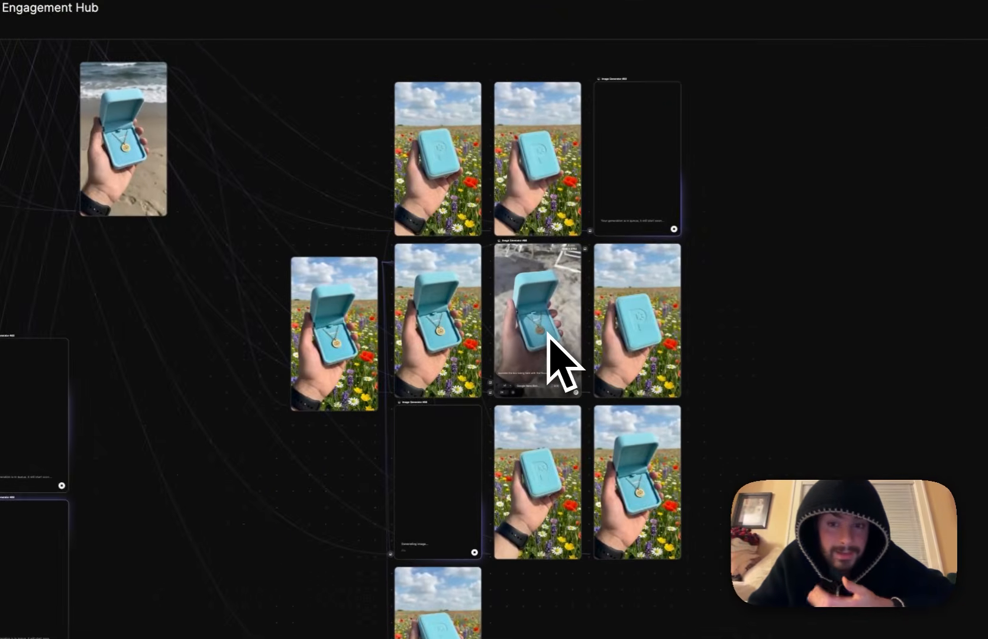
click(512, 324)
key(Delete)
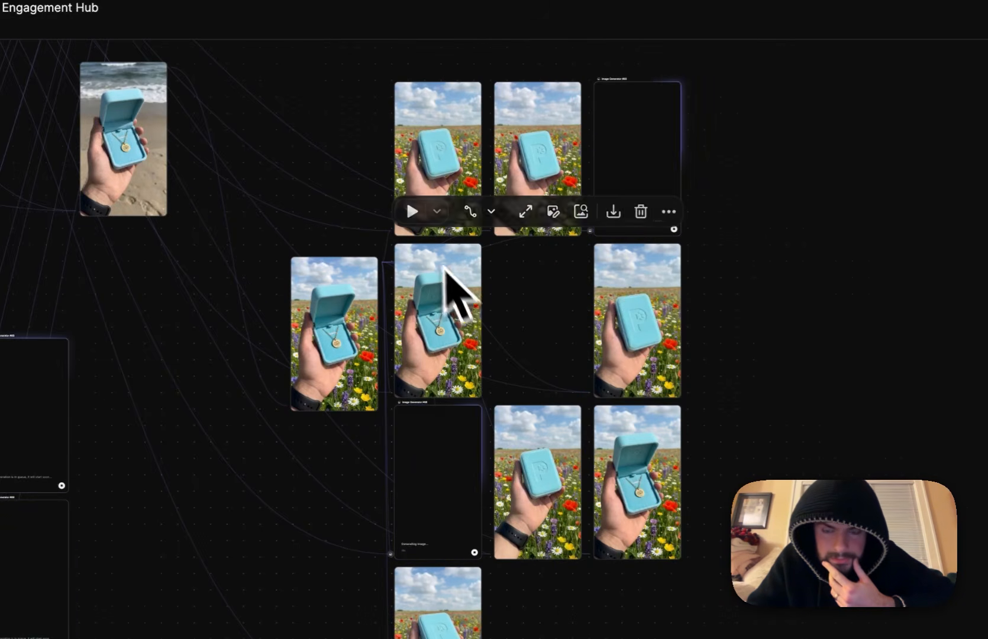
Examine the two closed-box images in the top row of the flower-field grid up close.
scroll(448, 267, up, 2)
scroll(448, 267, left, 1)
scroll(485, 261, up, 3)
scroll(485, 260, right, 2)
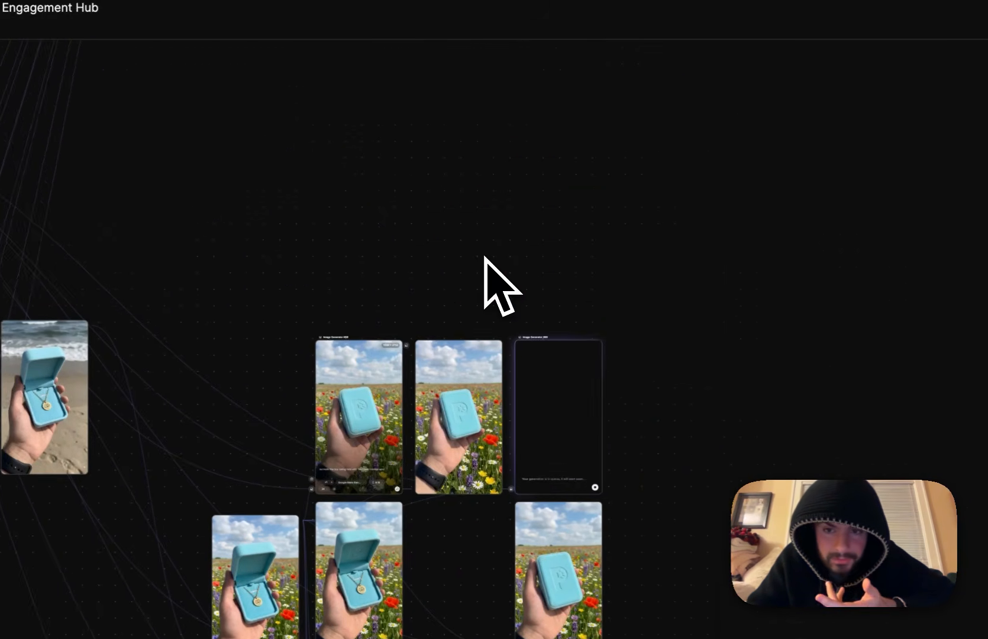
scroll(333, 488, up, 5)
scroll(384, 379, up, 2)
scroll(384, 379, right, 1)
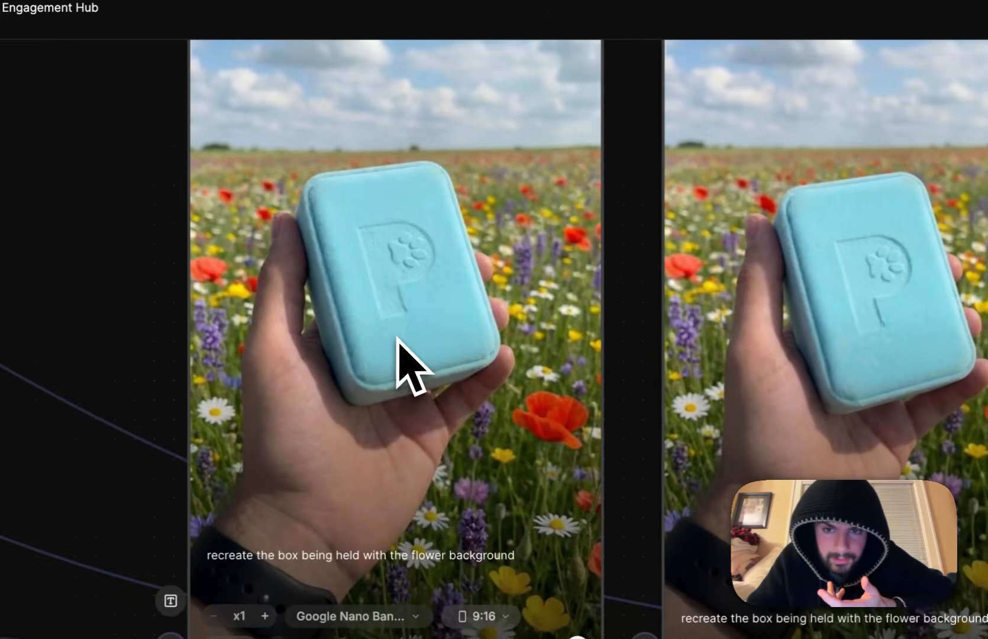
scroll(592, 379, right, 1)
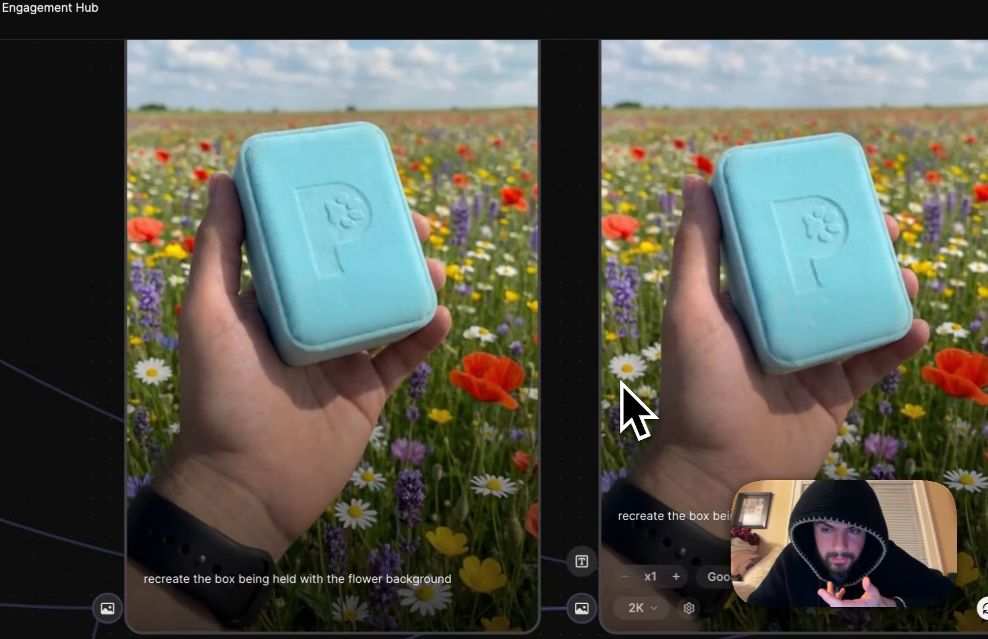
scroll(622, 393, down, 5)
scroll(732, 401, up, 5)
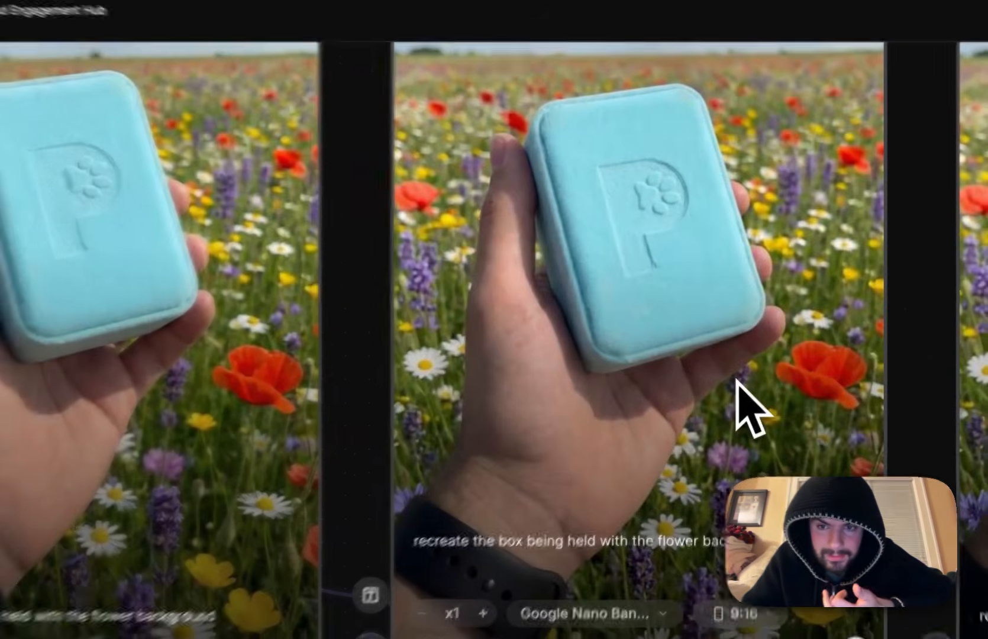
scroll(737, 382, down, 5)
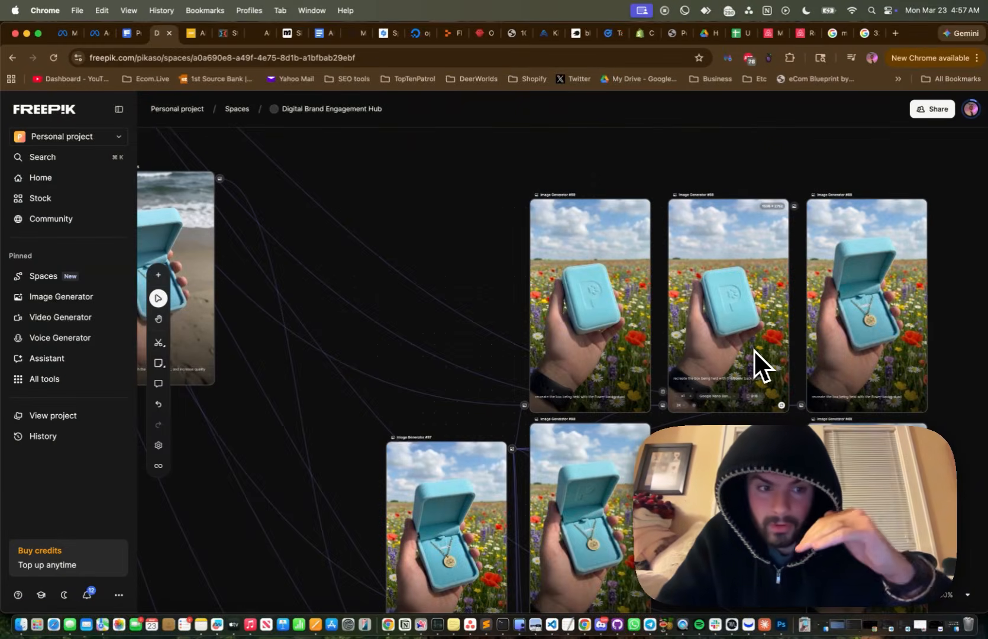
Delete the open-box image at the end of the flower-field grid's top row.
scroll(754, 350, right, 3)
scroll(754, 350, up, 1)
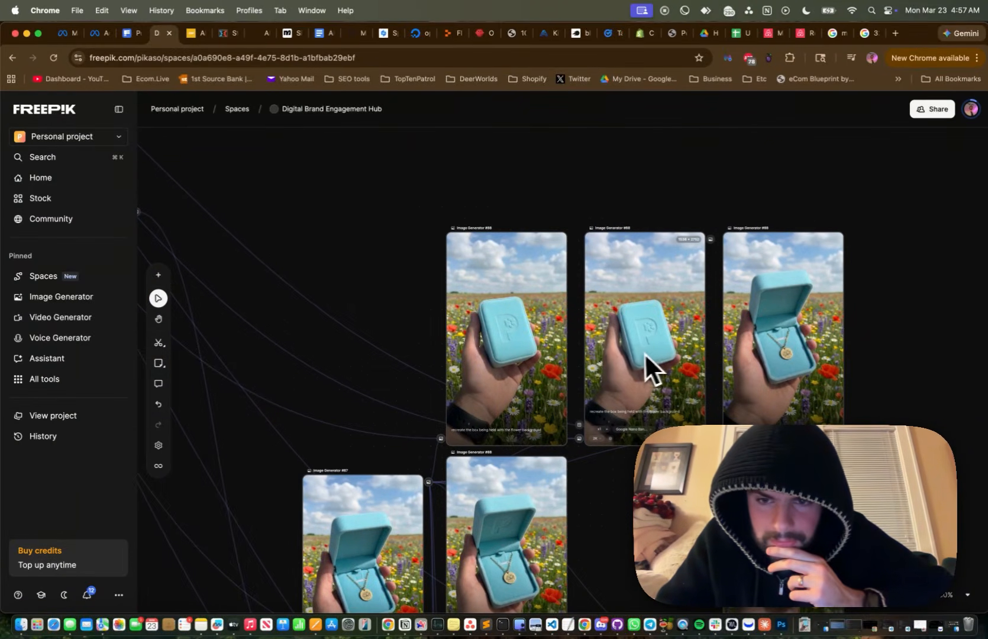
click(748, 350)
key(BackSpace)
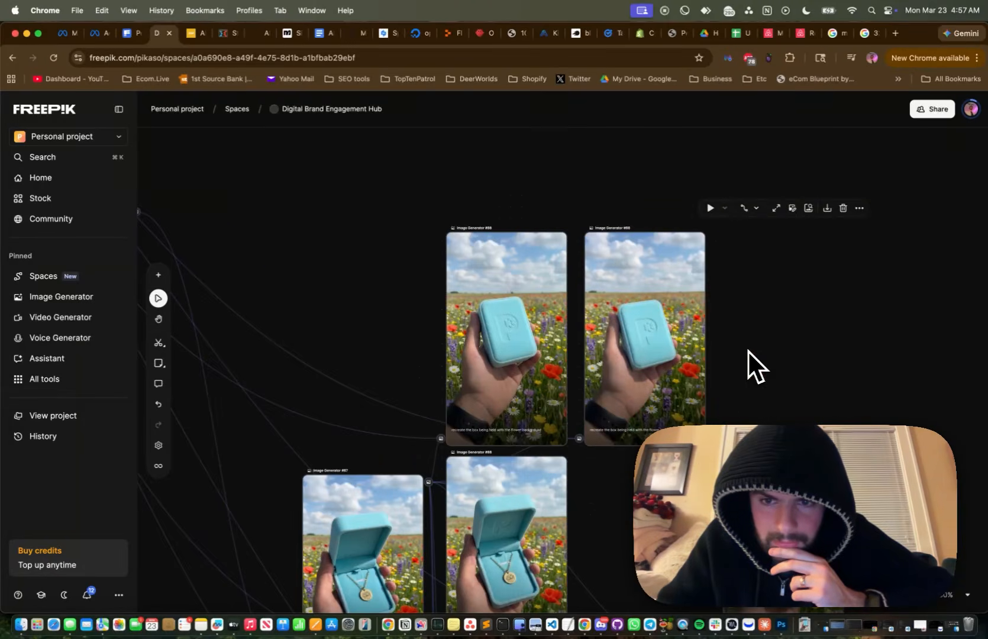
Move the source open-box flower image farther away from its grid of results.
scroll(749, 351, down, 5)
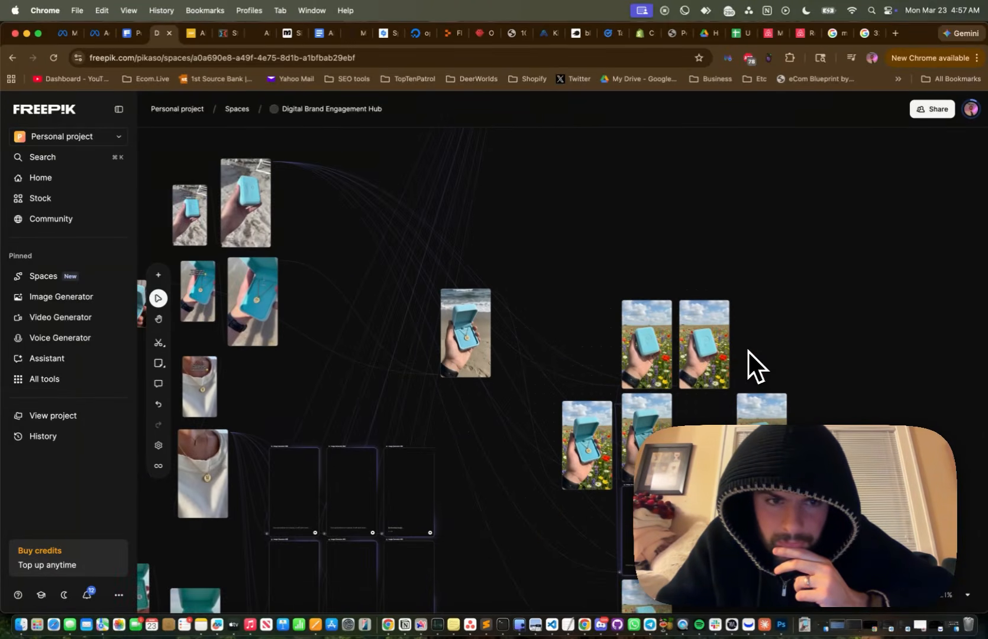
scroll(750, 352, down, 3)
scroll(749, 351, left, 2)
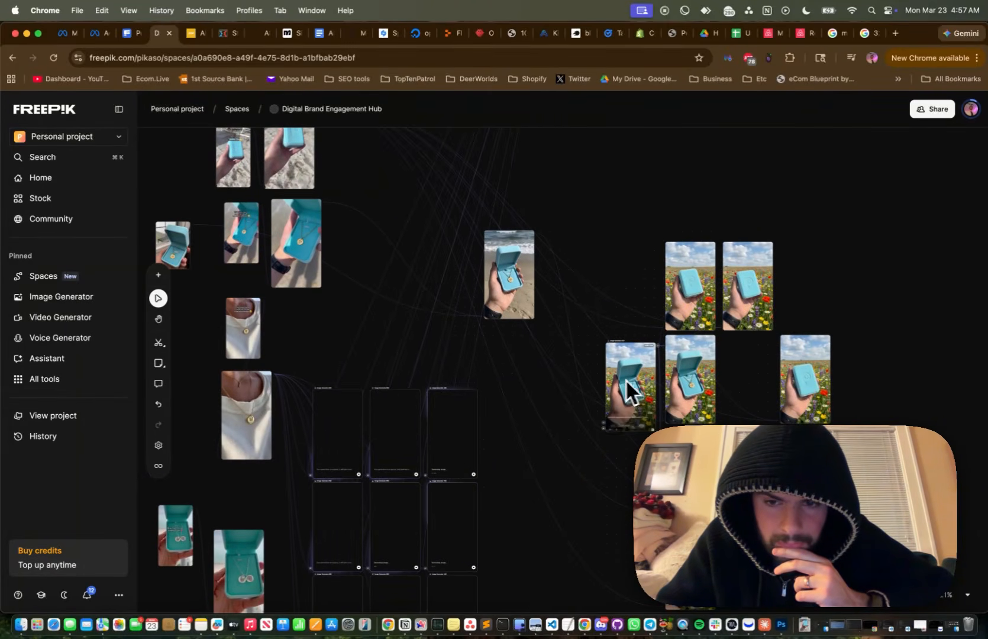
drag(626, 380, 553, 371)
scroll(553, 371, right, 4)
scroll(554, 371, down, 1)
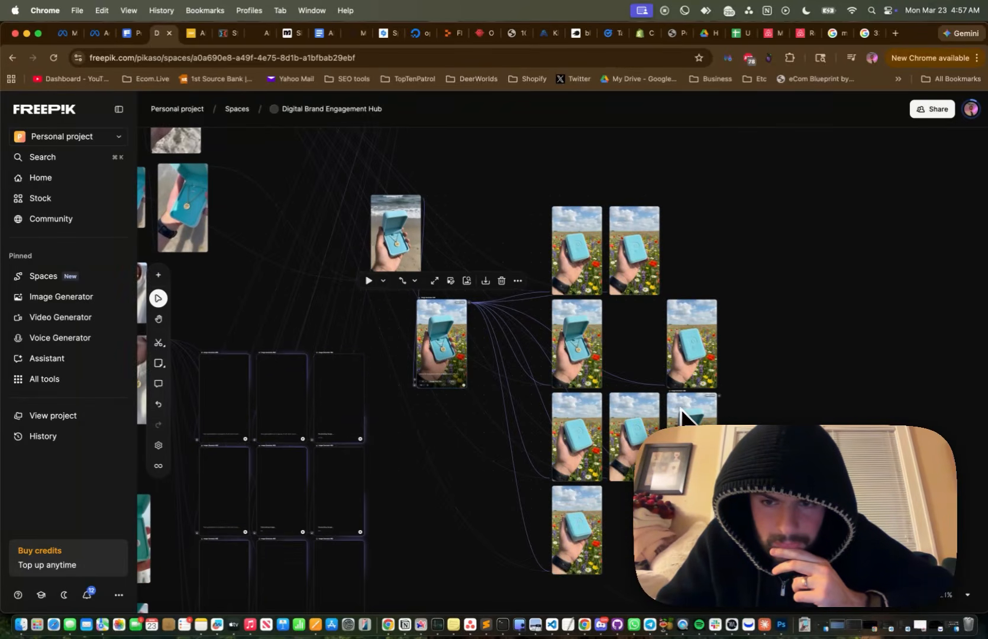
Delete the remaining open-box results and the third row's middle closed-box image from the flower-field grid.
scroll(684, 414, up, 6)
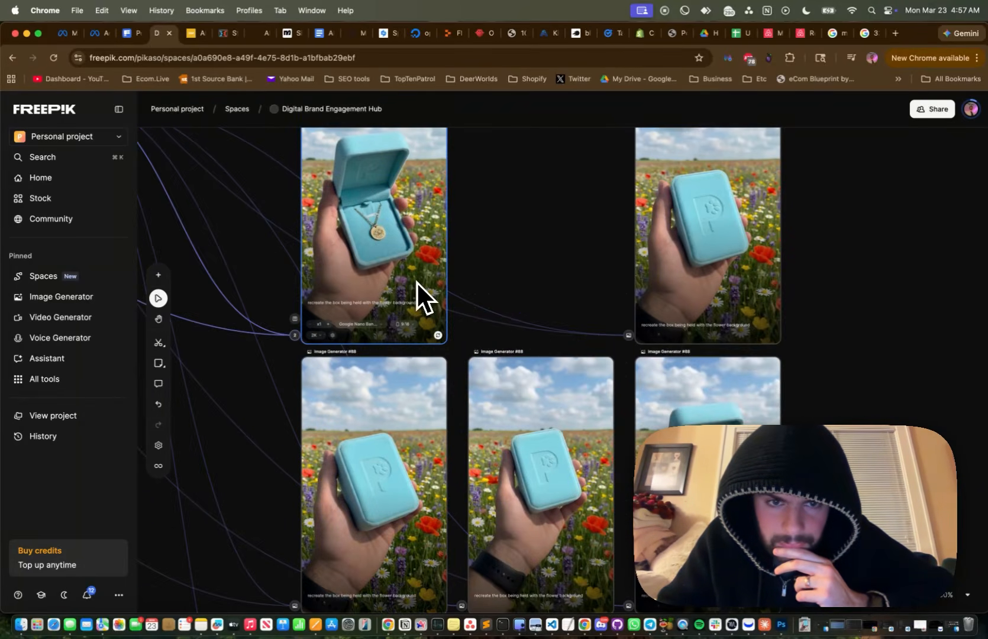
scroll(417, 281, down, 5)
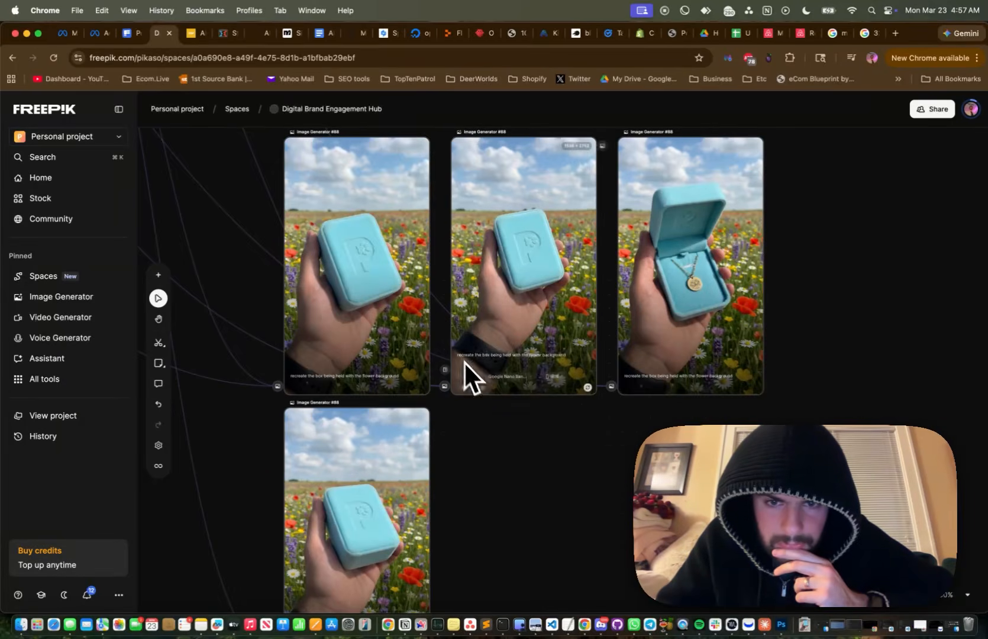
click(525, 271)
key(BackSpace)
click(679, 281)
key(BackSpace)
scroll(679, 280, down, 4)
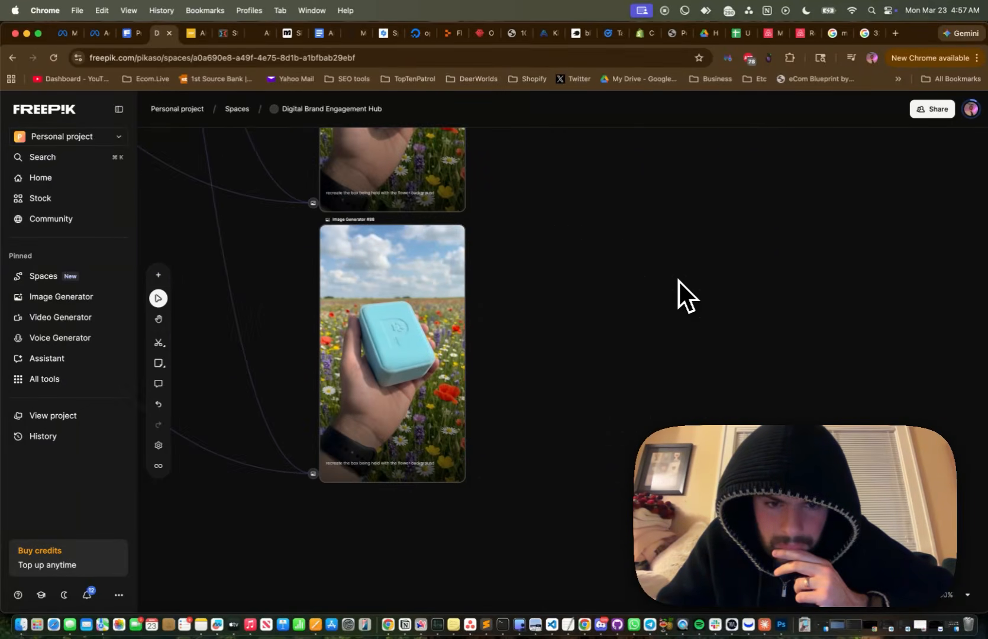
Move the lower closed-box flower images upward to tighten the column beneath the top row.
scroll(551, 319, up, 1)
scroll(552, 318, up, 1)
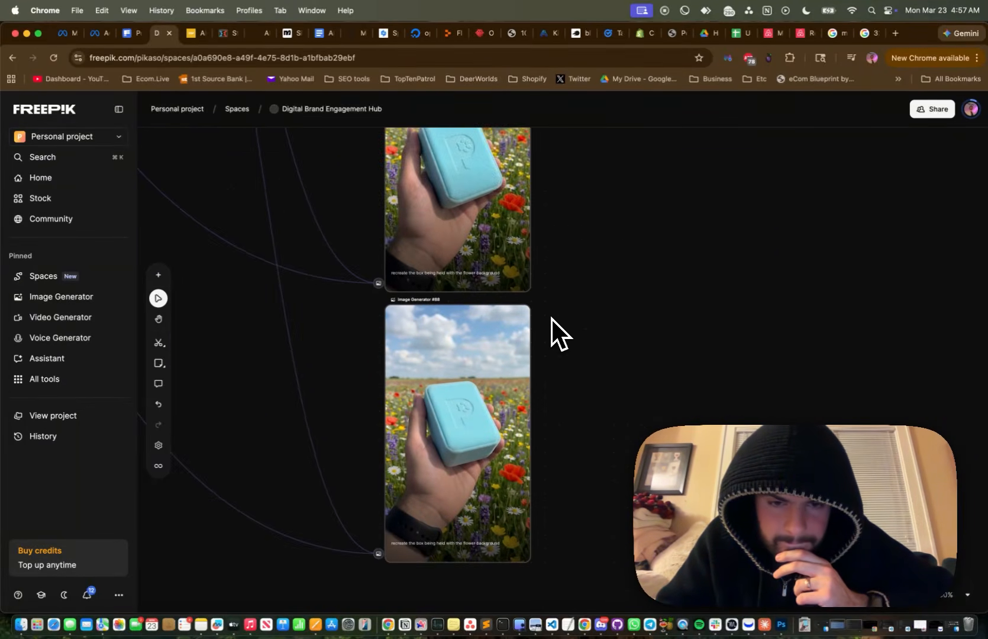
scroll(552, 319, down, 3)
scroll(557, 331, up, 2)
scroll(523, 375, down, 1)
scroll(501, 239, down, 1)
scroll(514, 304, down, 3)
drag(489, 504, 487, 470)
scroll(487, 471, up, 2)
scroll(525, 268, up, 3)
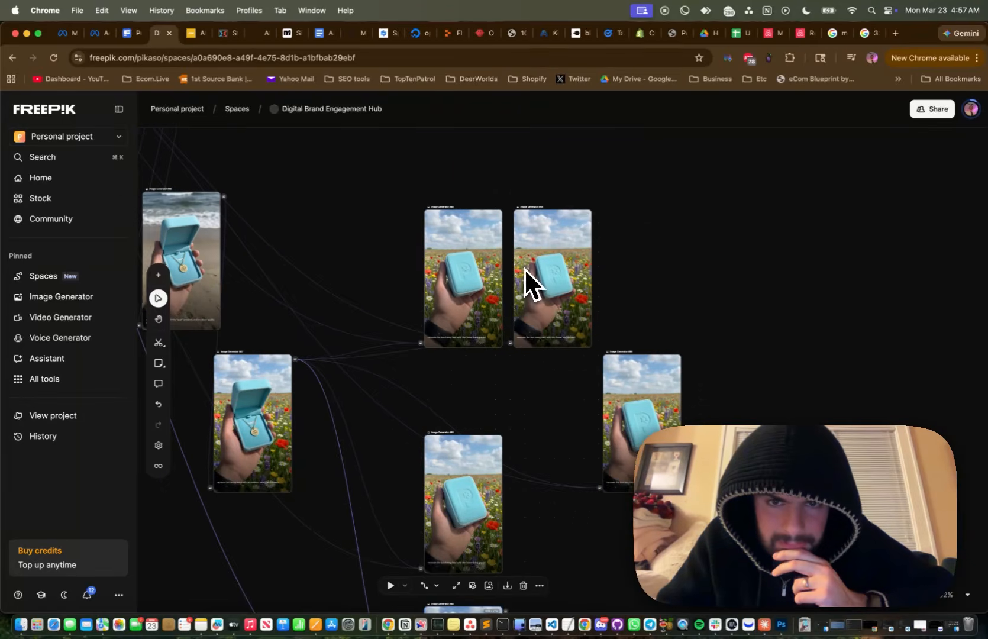
Branch a new Image Generator from the bottom closed-box flower image and align it beside its source.
scroll(525, 267, down, 3)
scroll(524, 333, up, 3)
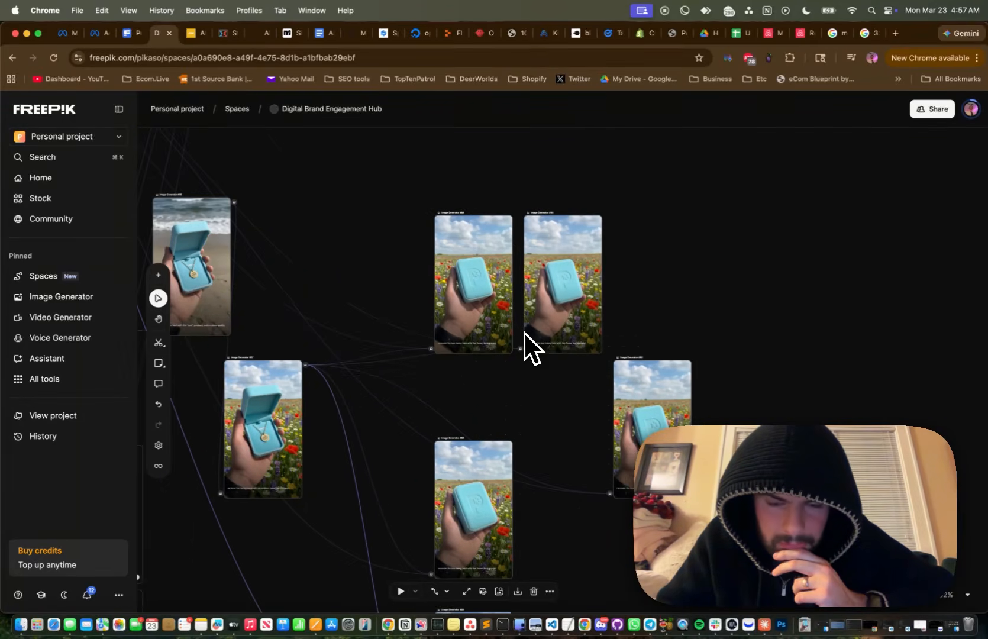
scroll(524, 332, down, 5)
scroll(473, 326, up, 5)
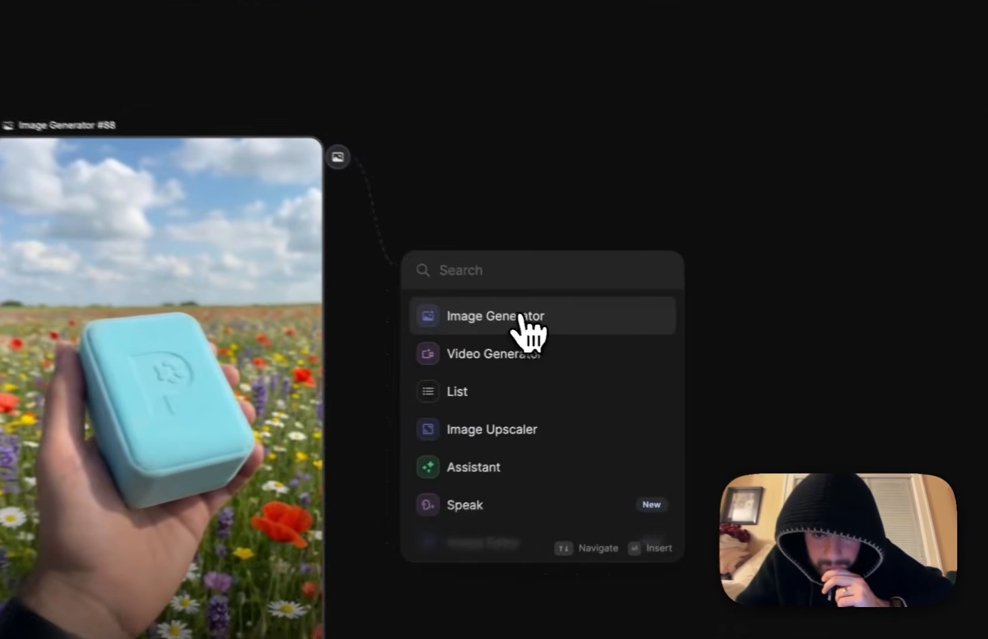
click(607, 343)
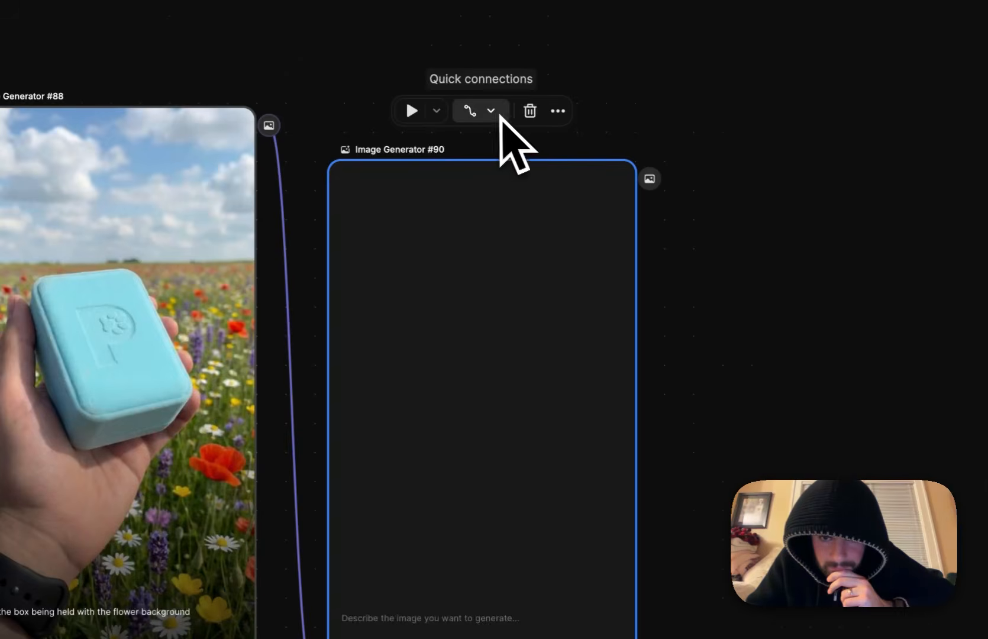
click(559, 112)
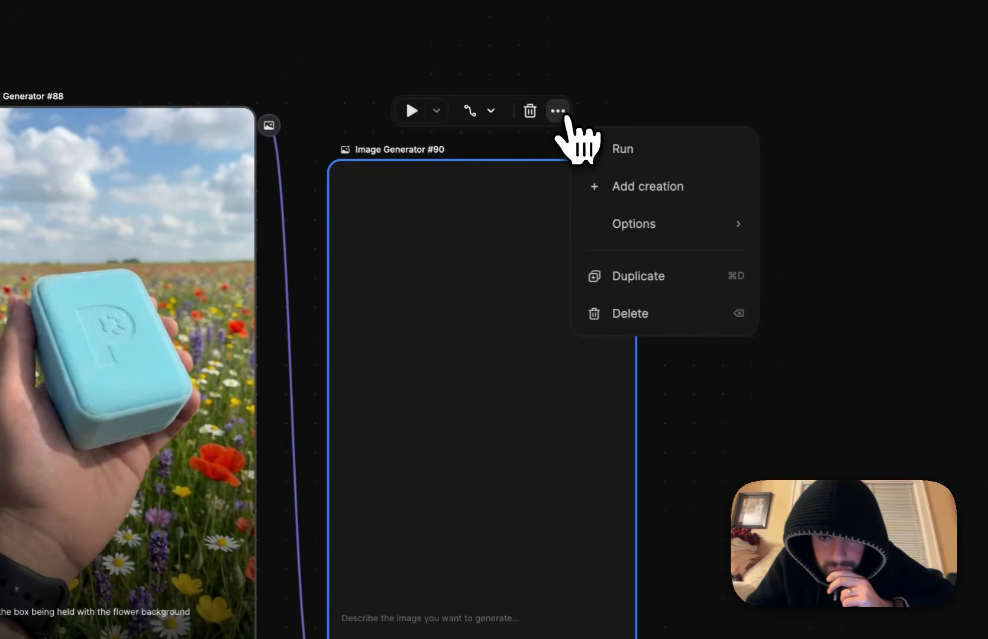
click(508, 349)
drag(516, 364, 524, 306)
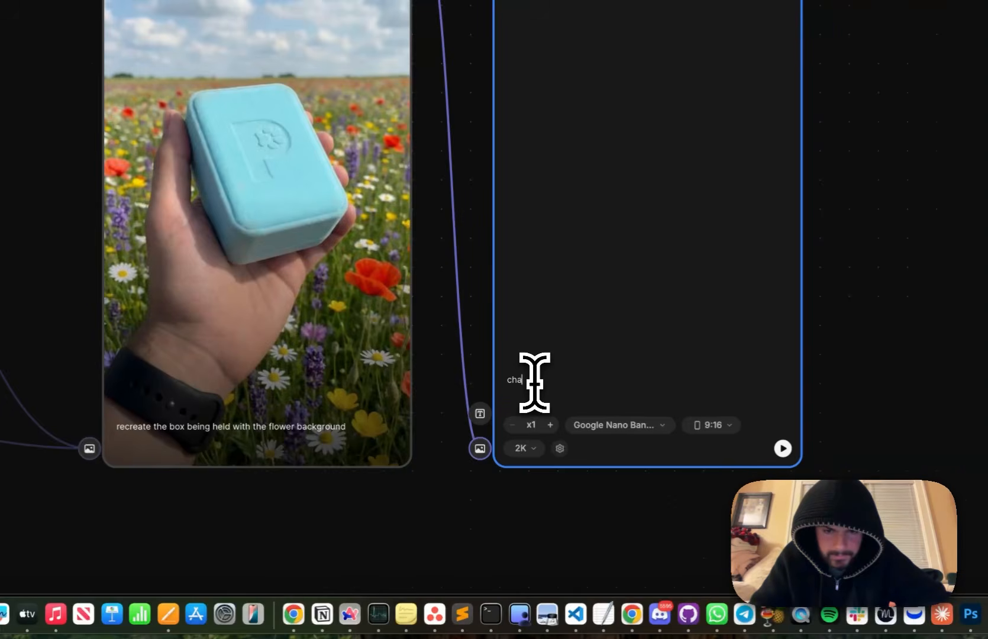
Enter the prompt "change the camera angle to look more down, we want this to be a shot toward the floor" in the new generator.
text(camera angle to look more down, we want this to be a shot)
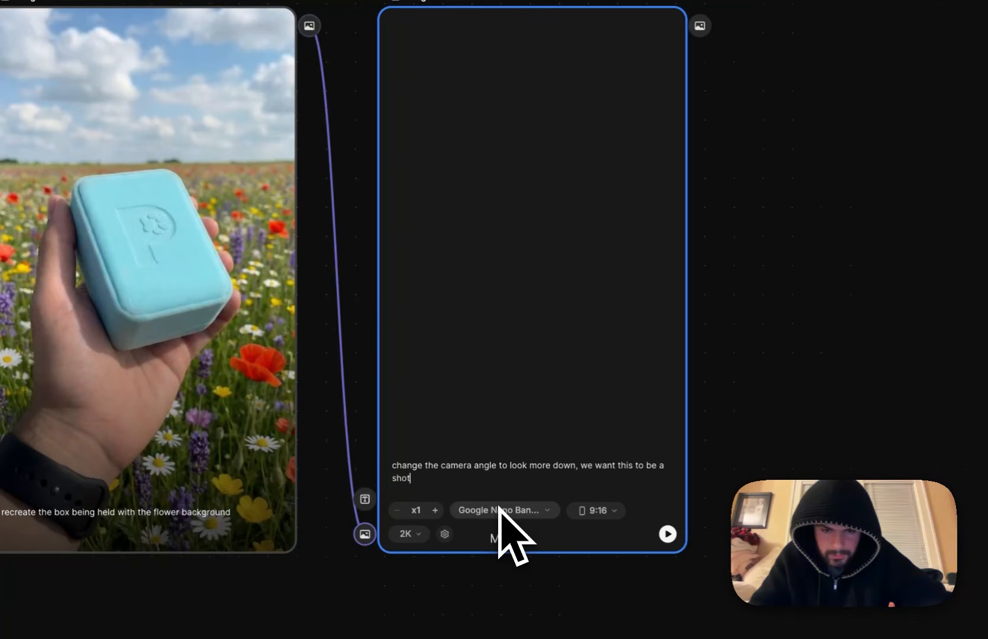
key(BackSpace)
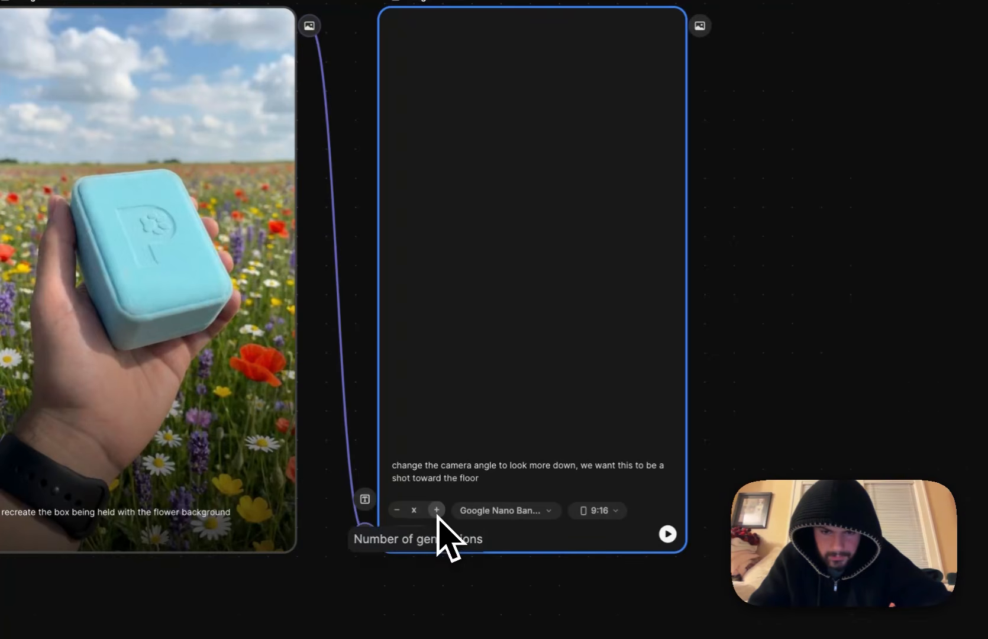
Start generating the downward-angle images and branch an Image Editor node from the bottom closed-box flower image.
click(668, 534)
scroll(464, 348, up, 3)
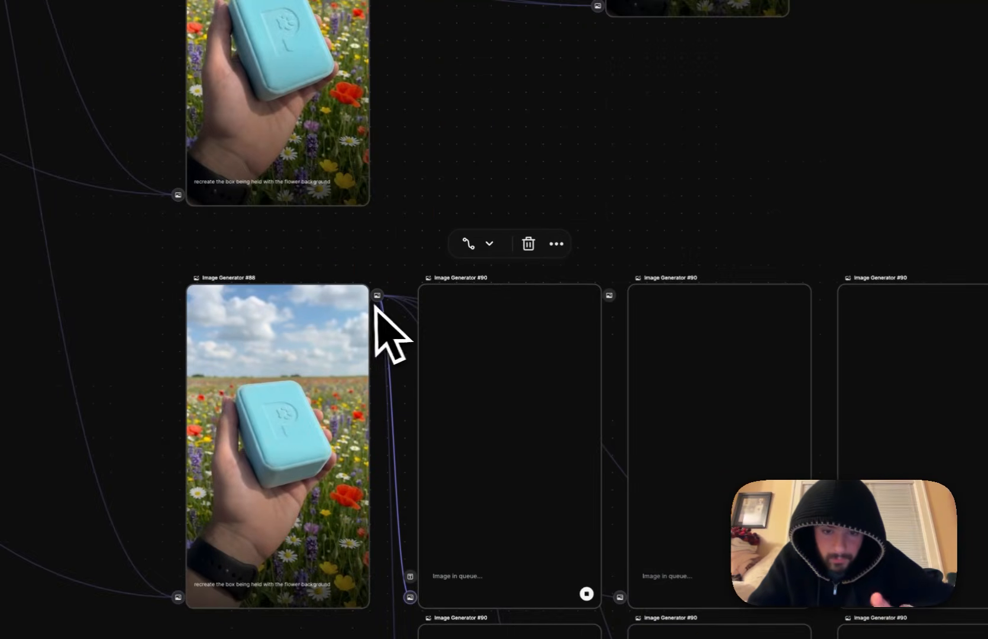
double_click(469, 155)
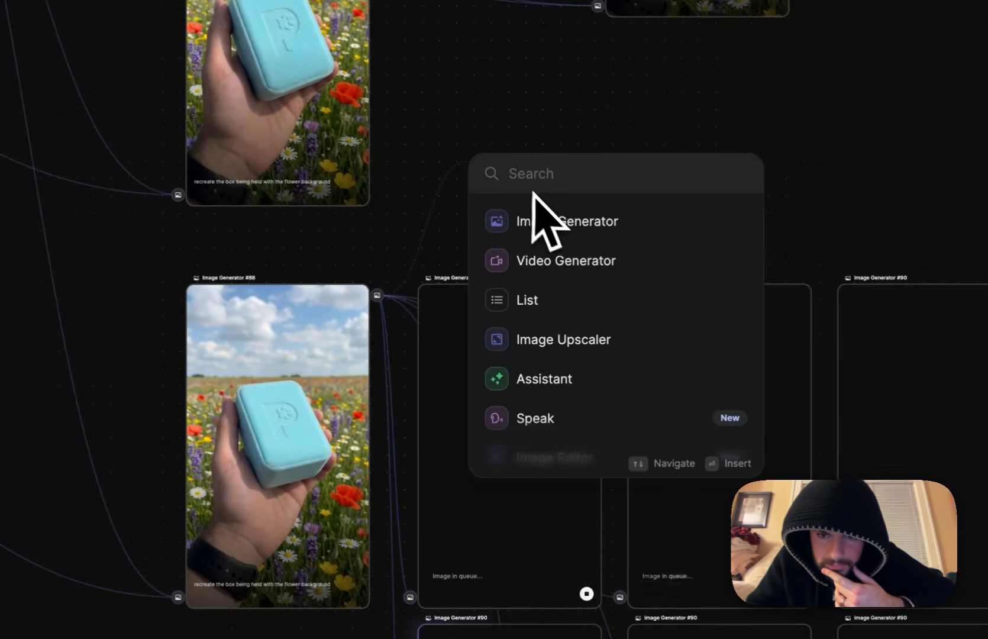
scroll(580, 278, down, 1)
scroll(586, 287, down, 2)
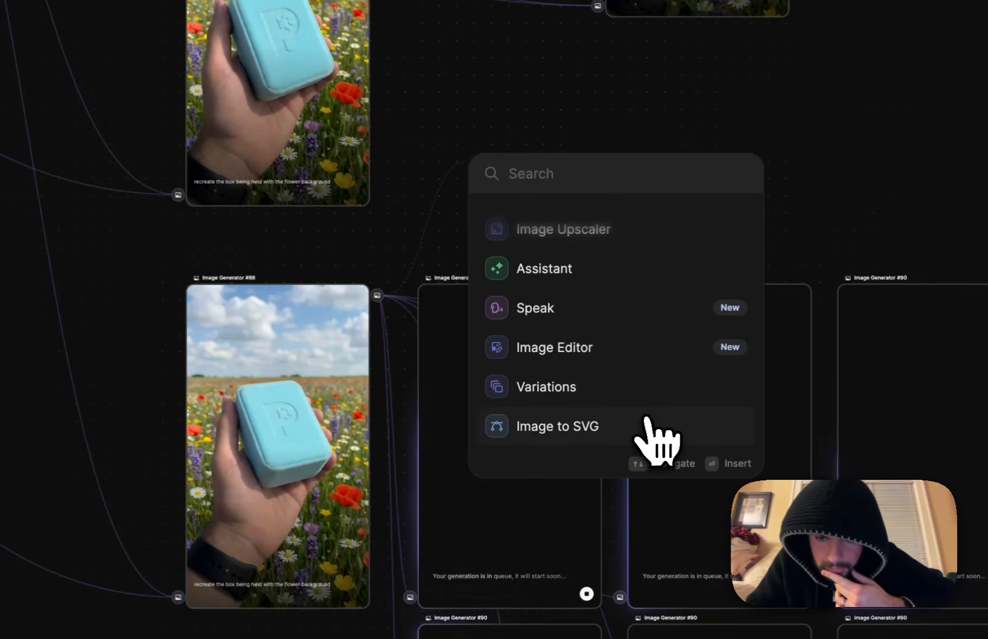
click(616, 358)
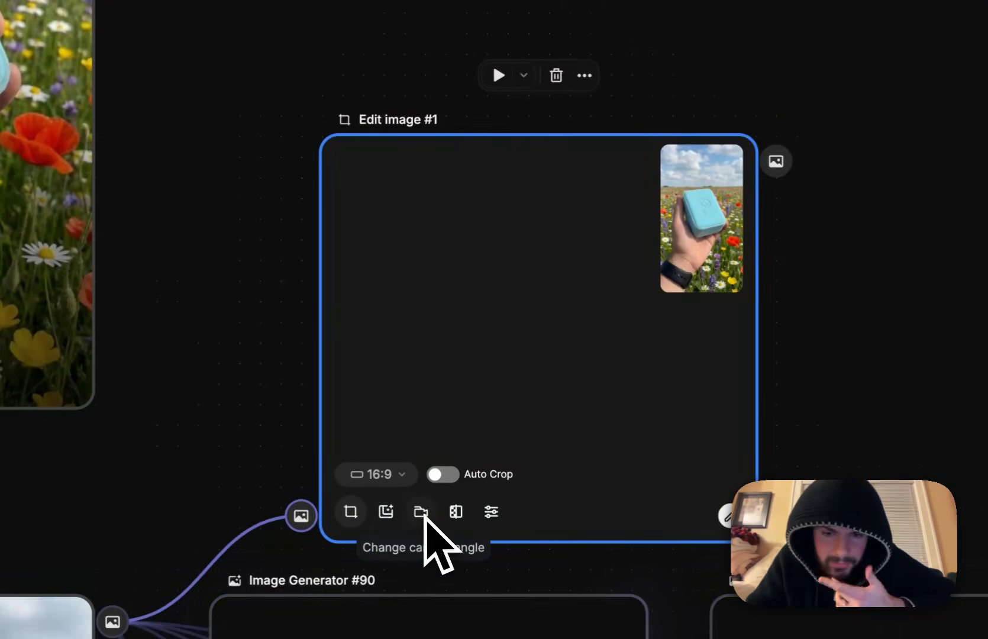
Set the Image Editor to change the camera angle with a 43° vertical angle and run it.
click(424, 515)
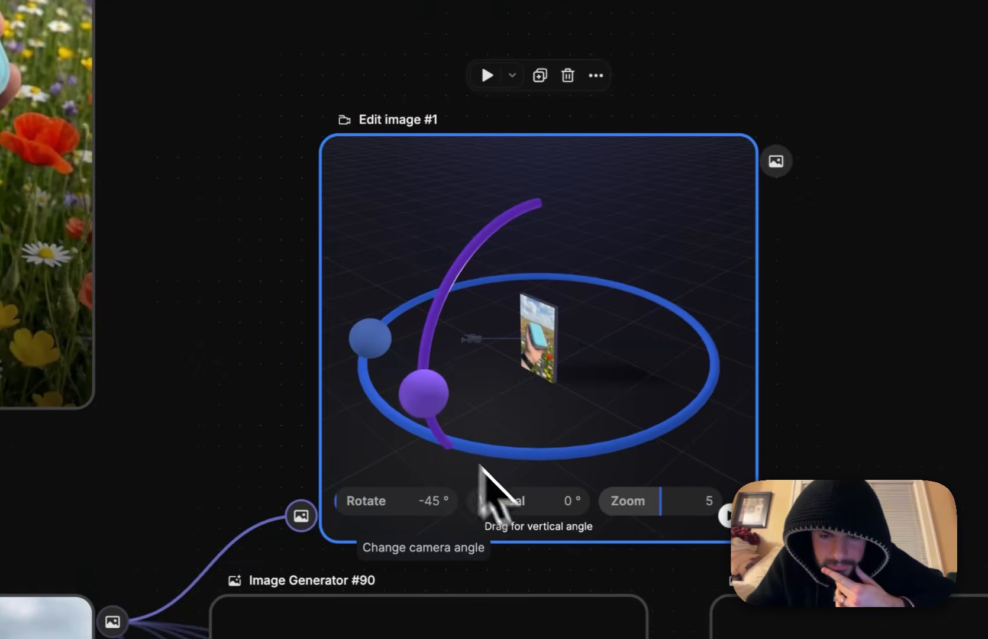
drag(419, 393, 431, 305)
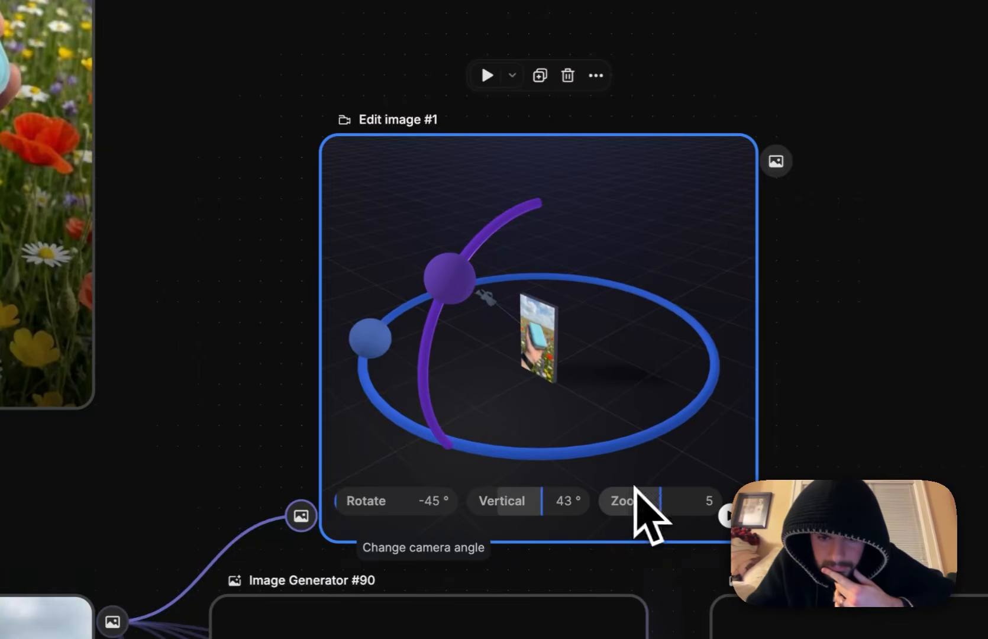
click(727, 515)
scroll(568, 420, down, 5)
scroll(568, 420, right, 3)
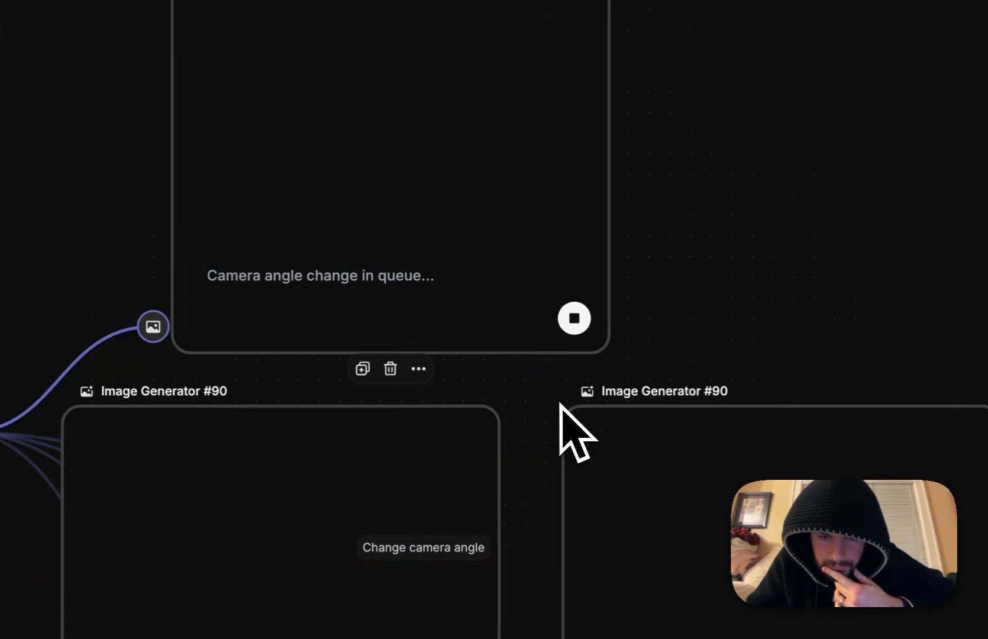
Review the queued downward-angle generations and the kitchen images of the older woman wearing the necklace.
scroll(561, 403, down, 5)
scroll(560, 402, down, 3)
scroll(560, 403, right, 2)
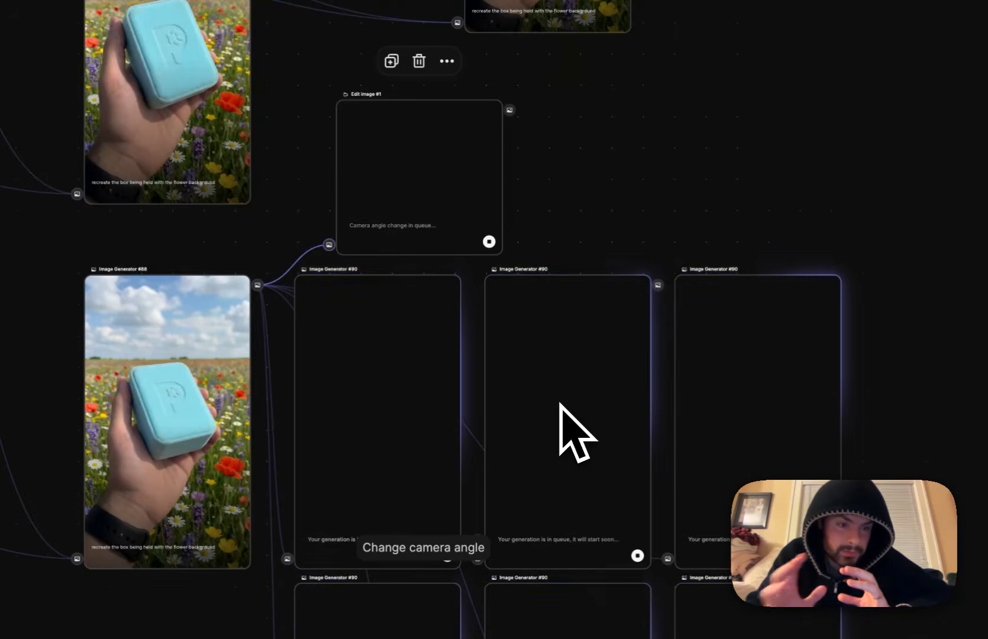
scroll(561, 405, down, 5)
scroll(560, 404, right, 2)
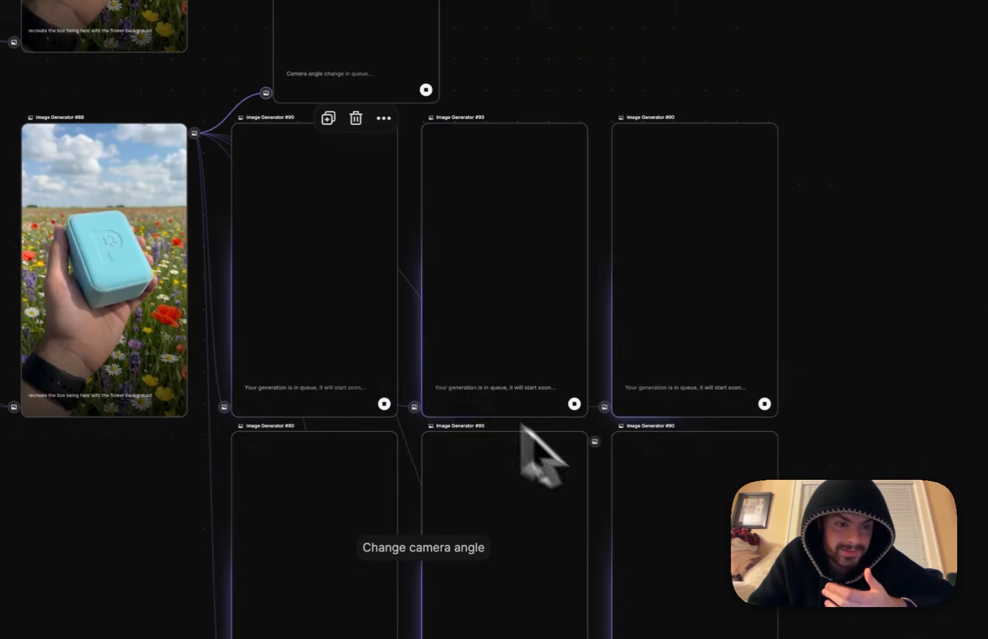
scroll(420, 355, down, 3)
scroll(420, 355, right, 1)
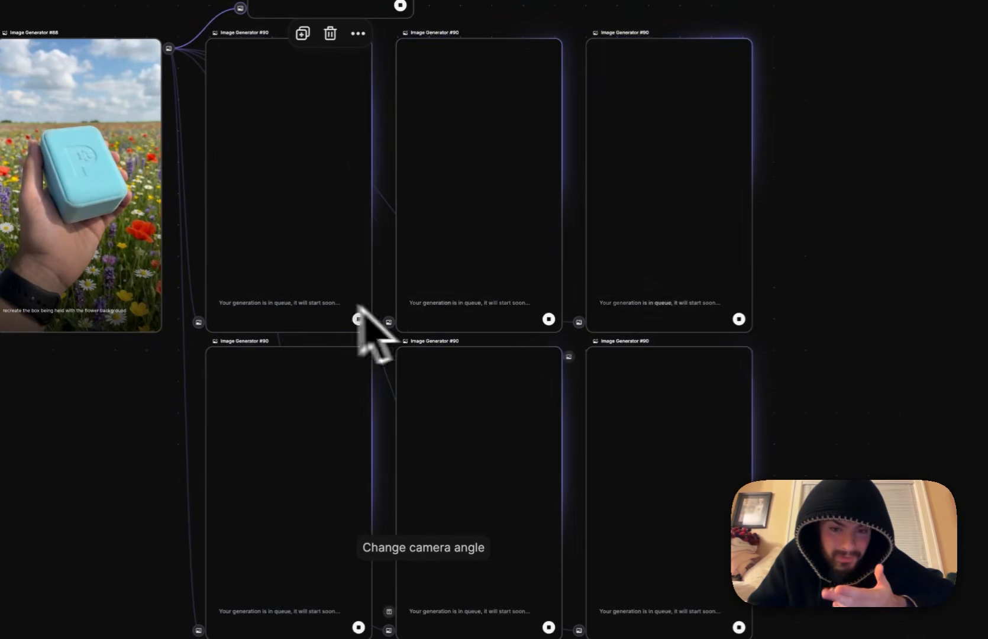
scroll(358, 308, up, 5)
scroll(358, 308, left, 3)
scroll(464, 260, up, 5)
scroll(463, 260, left, 4)
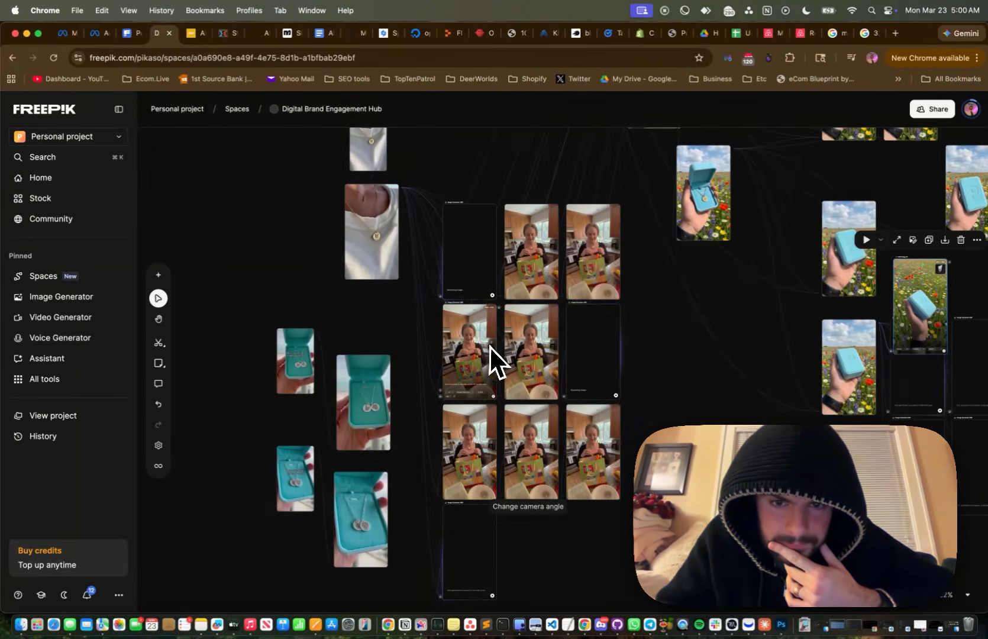
scroll(490, 346, up, 3)
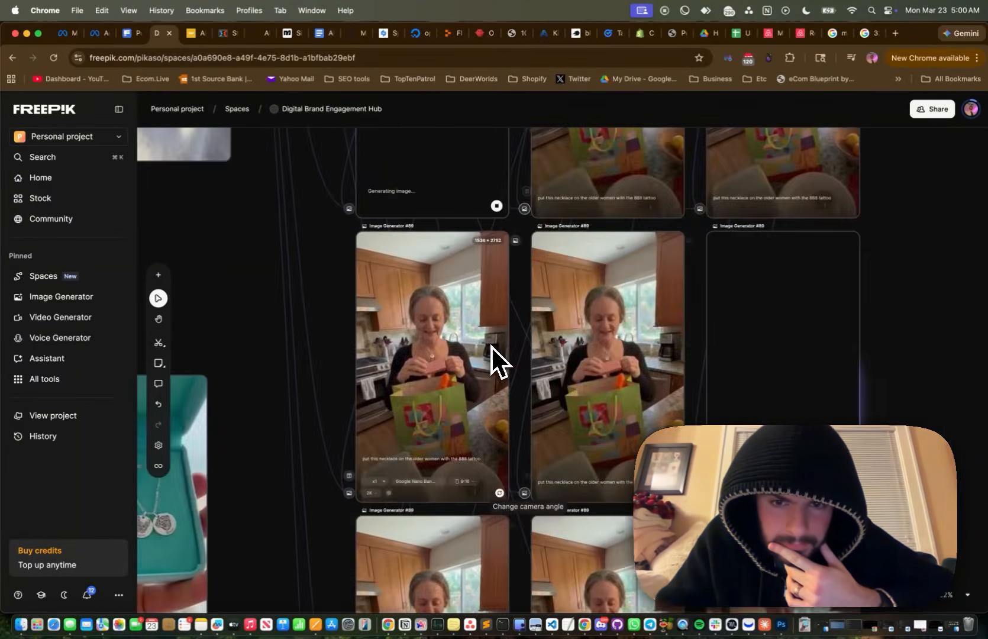
scroll(491, 346, down, 5)
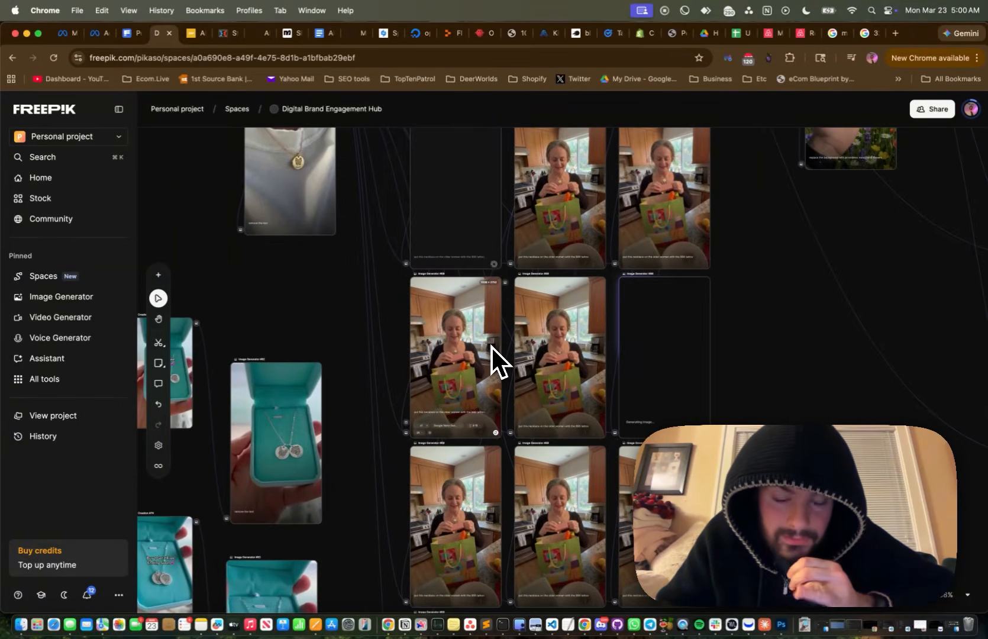
scroll(491, 347, down, 3)
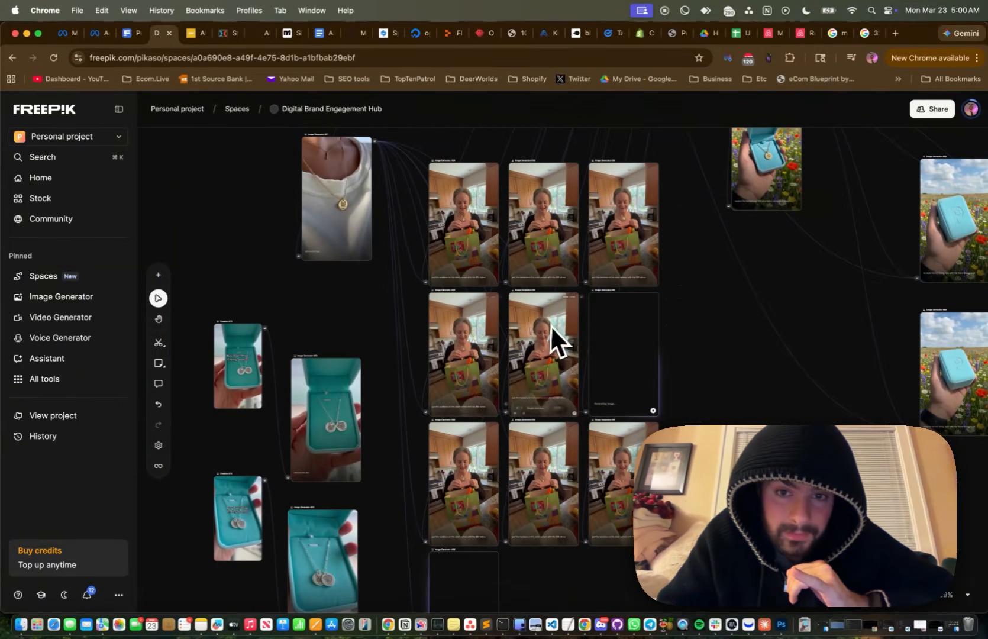
scroll(554, 322, up, 5)
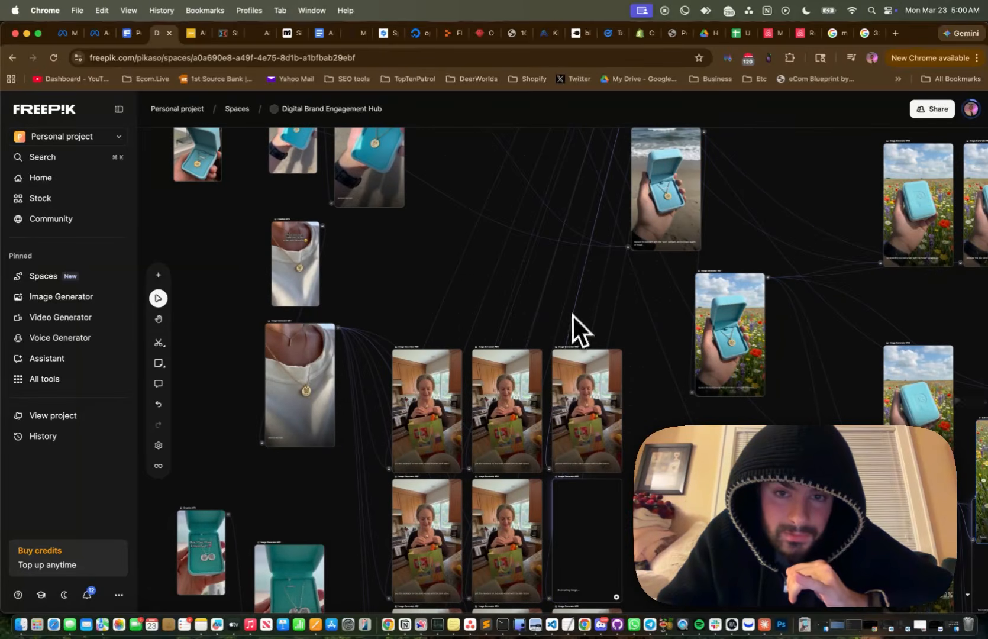
scroll(550, 298, down, 3)
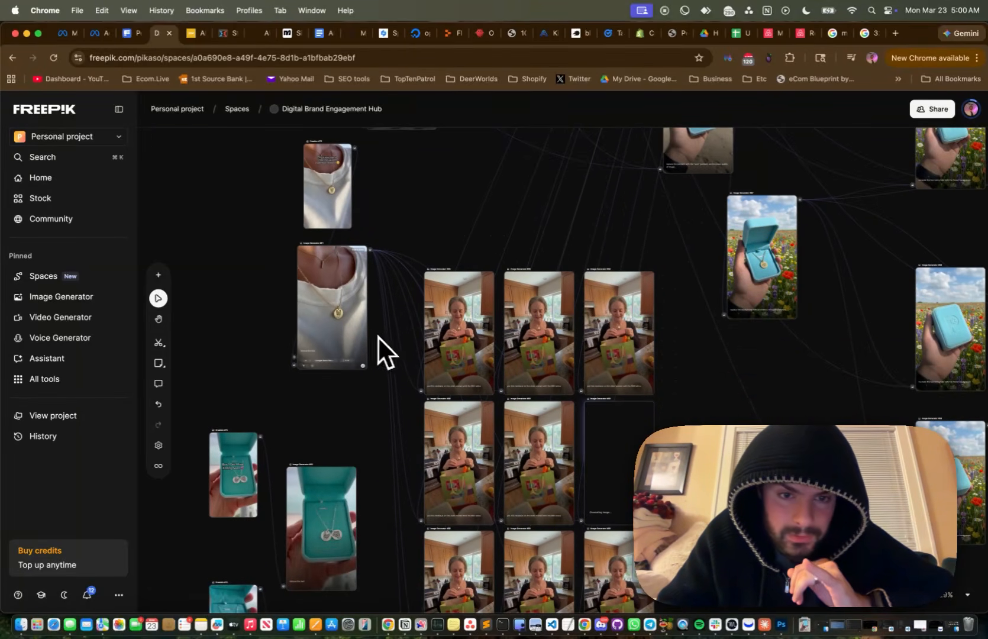
scroll(415, 390, right, 1)
scroll(439, 418, left, 1)
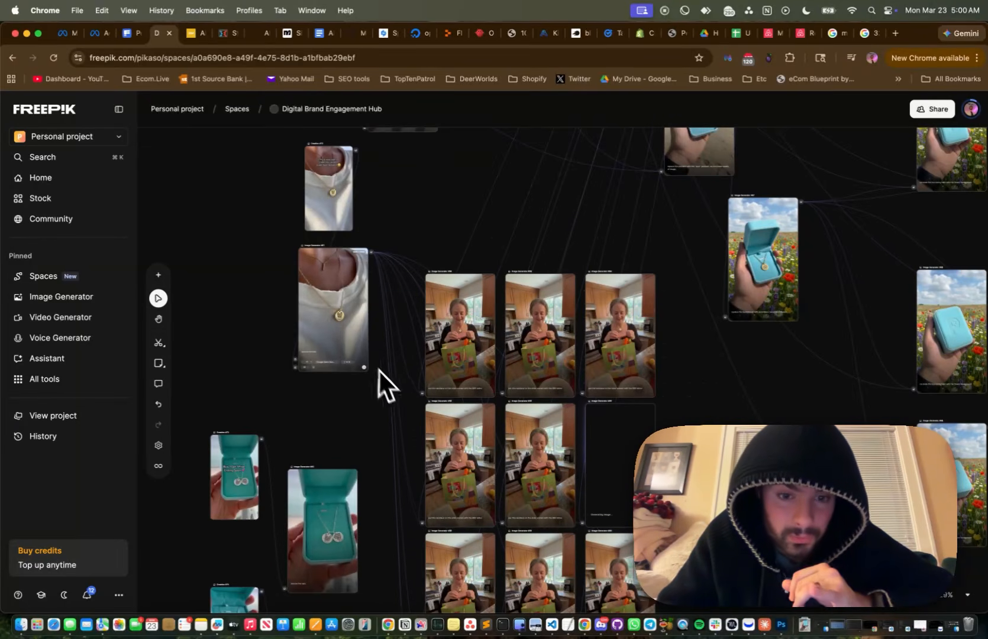
Reword the kitchen generator's prompt to "recreate the exact photo of the close up of the necklace being worn but on the older womens neck with the 888 tattoo".
scroll(384, 378, down, 2)
scroll(565, 491, down, 1)
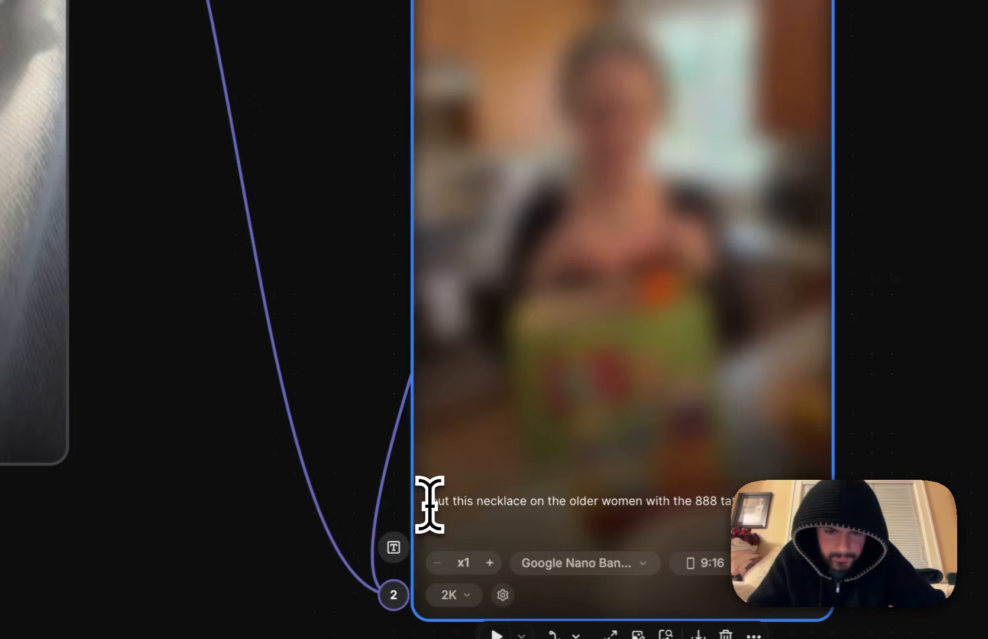
click(429, 504)
text(re)
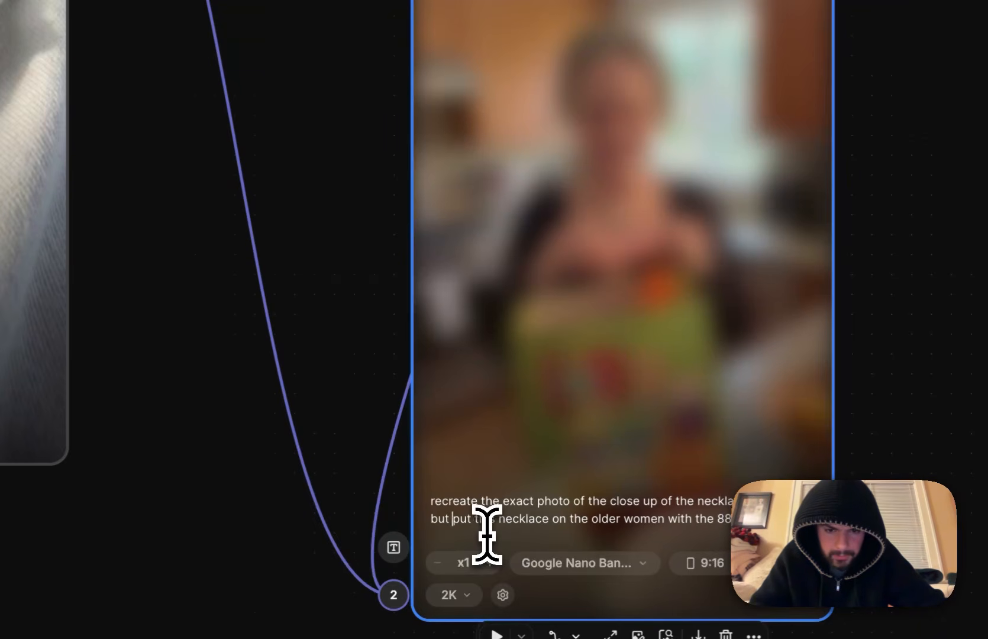
key(Escape)
drag(453, 519, 502, 520)
key(BackSpace)
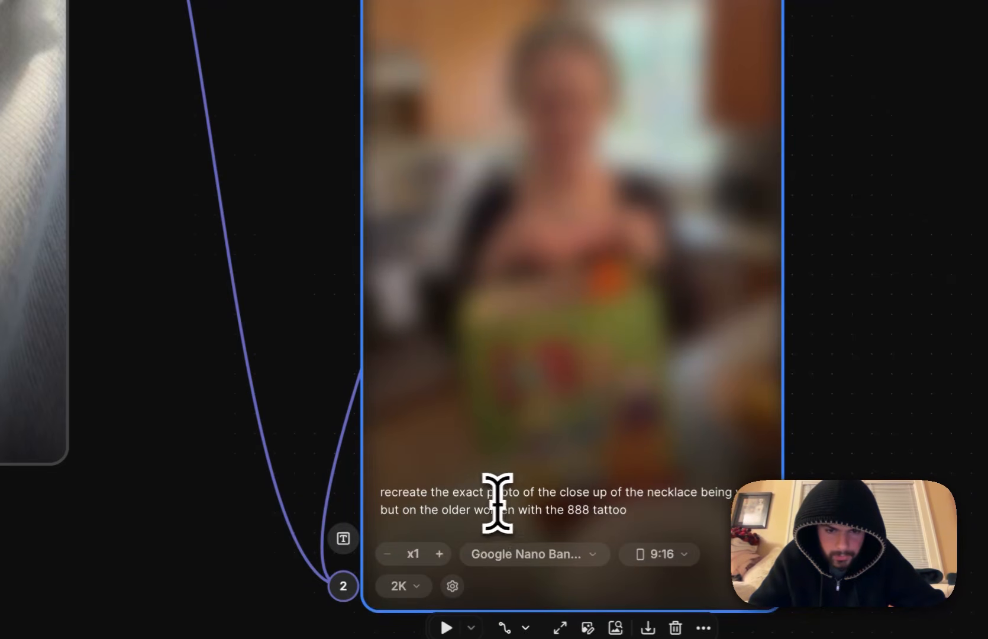
click(518, 510)
text(s neck)
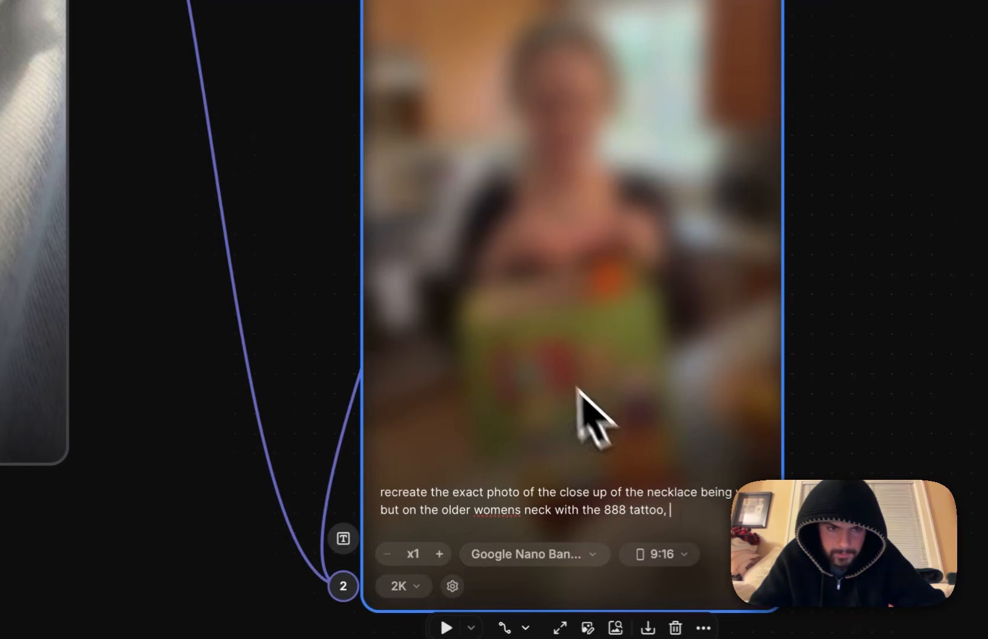
Append "same closeup shot" to the older woman's necklace prompt after checking the white-shirt reference, and start generating the images.
scroll(543, 349, left, 6)
scroll(543, 350, up, 4)
scroll(542, 349, right, 6)
scroll(543, 349, down, 5)
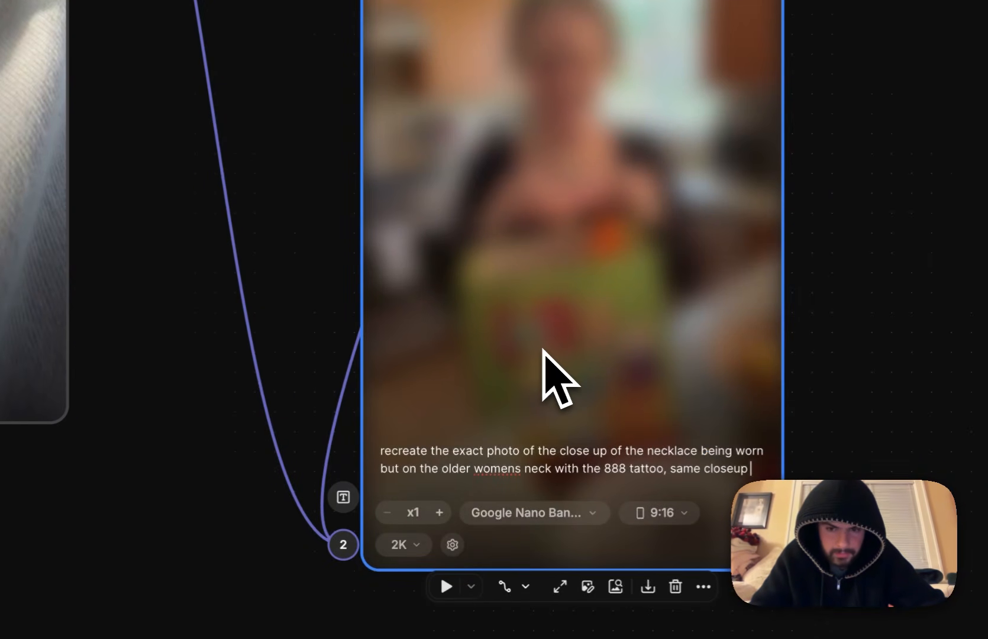
text(shot)
scroll(543, 349, left, 6)
scroll(543, 349, up, 5)
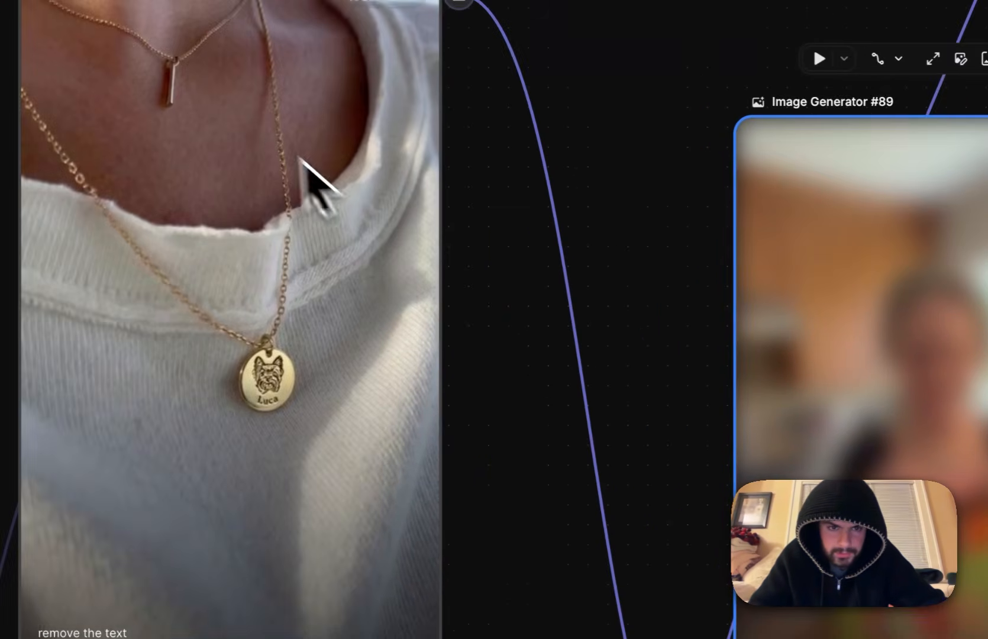
scroll(346, 215, down, 1)
scroll(346, 214, right, 1)
scroll(347, 216, down, 6)
scroll(347, 215, right, 5)
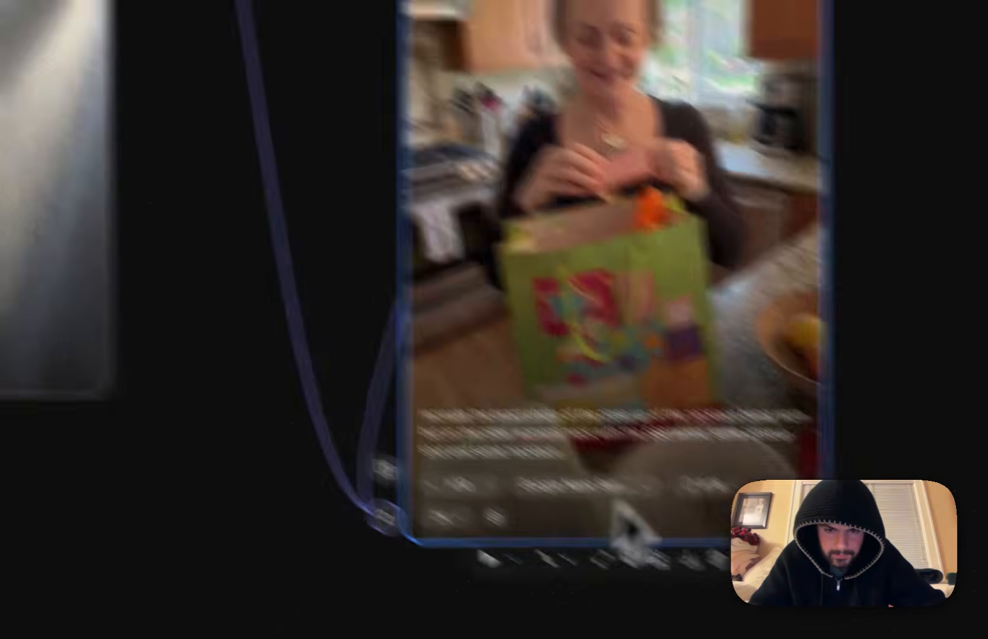
click(880, 567)
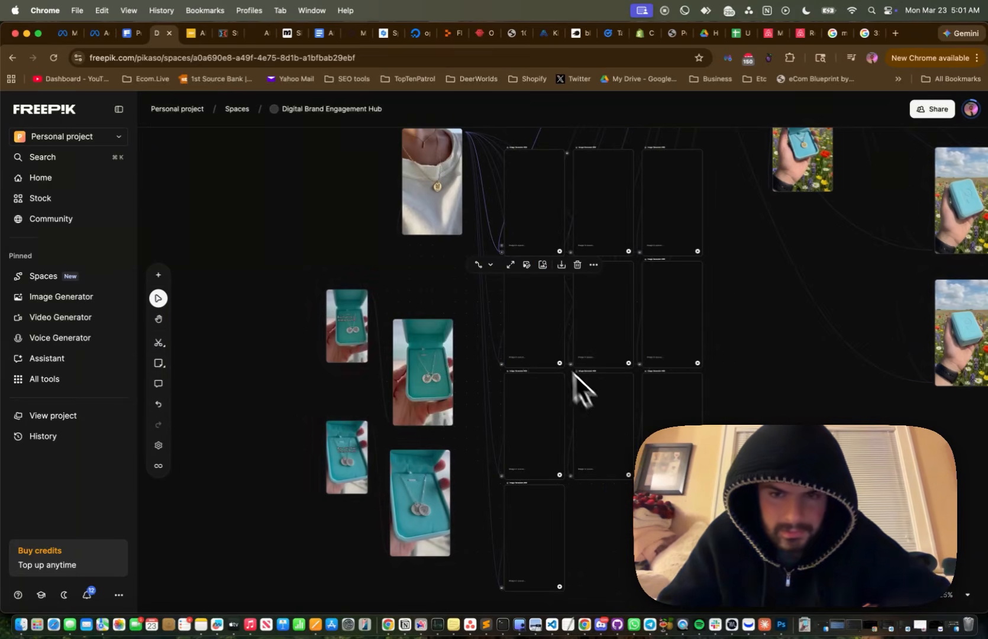
Examine the finished downward-angle closed-box images and the camera-angle edit in the flower field.
scroll(548, 342, right, 10)
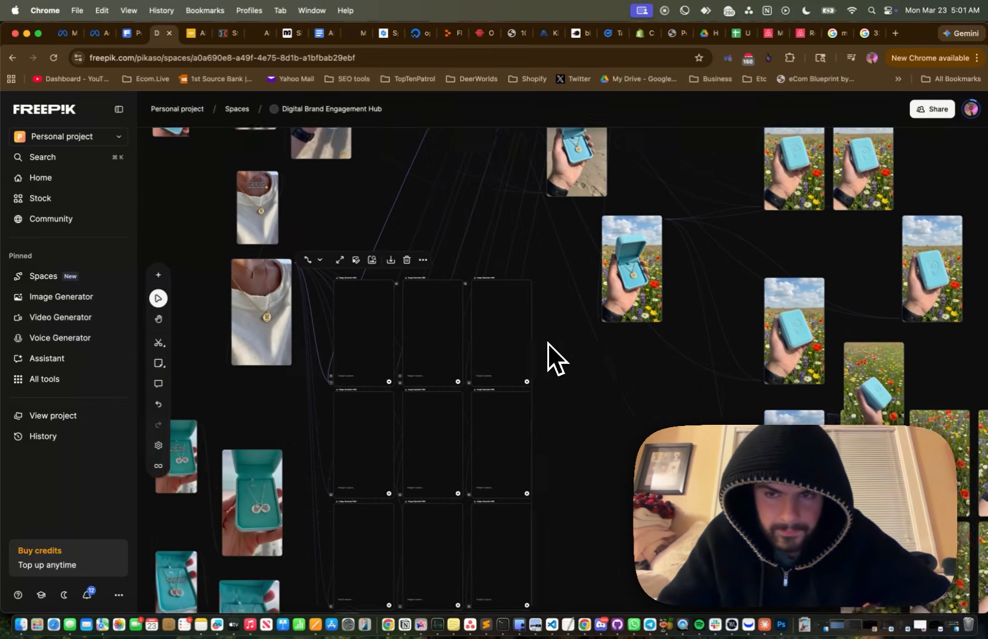
scroll(548, 342, right, 5)
scroll(547, 342, down, 5)
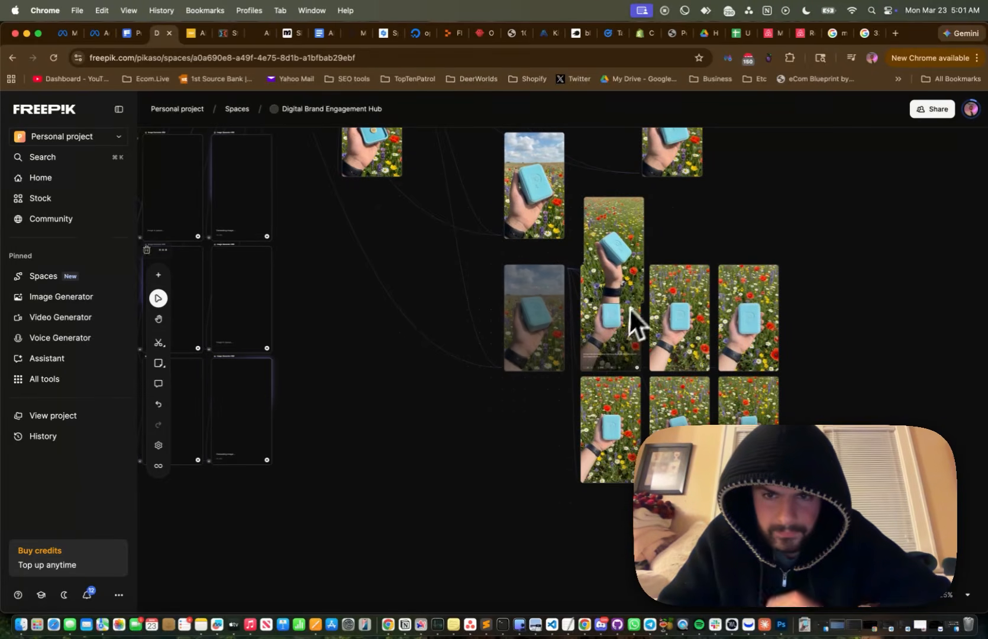
scroll(679, 306, right, 2)
scroll(679, 306, up, 8)
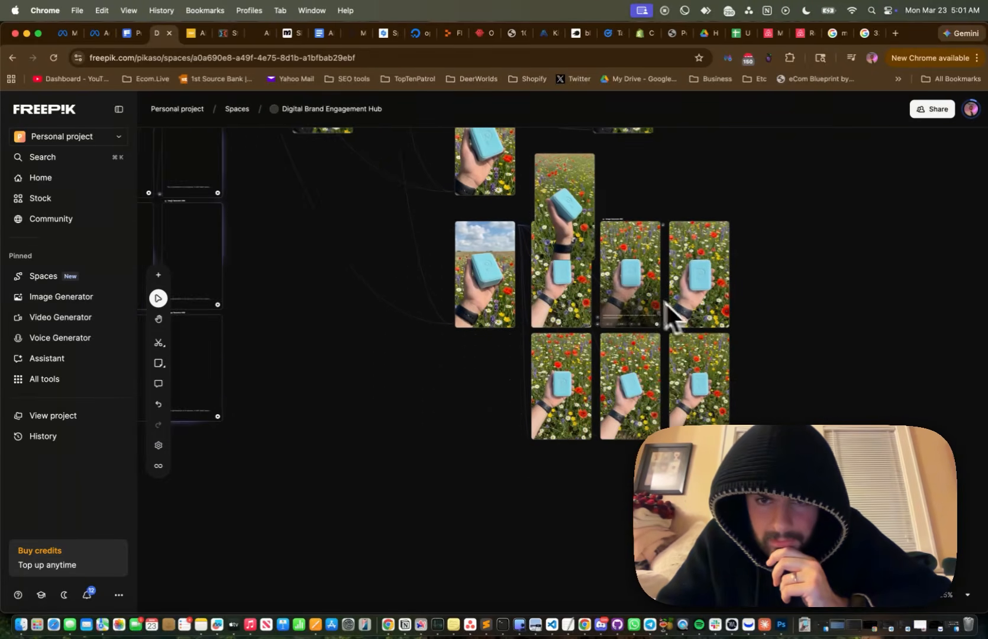
scroll(621, 284, down, 4)
scroll(620, 284, up, 2)
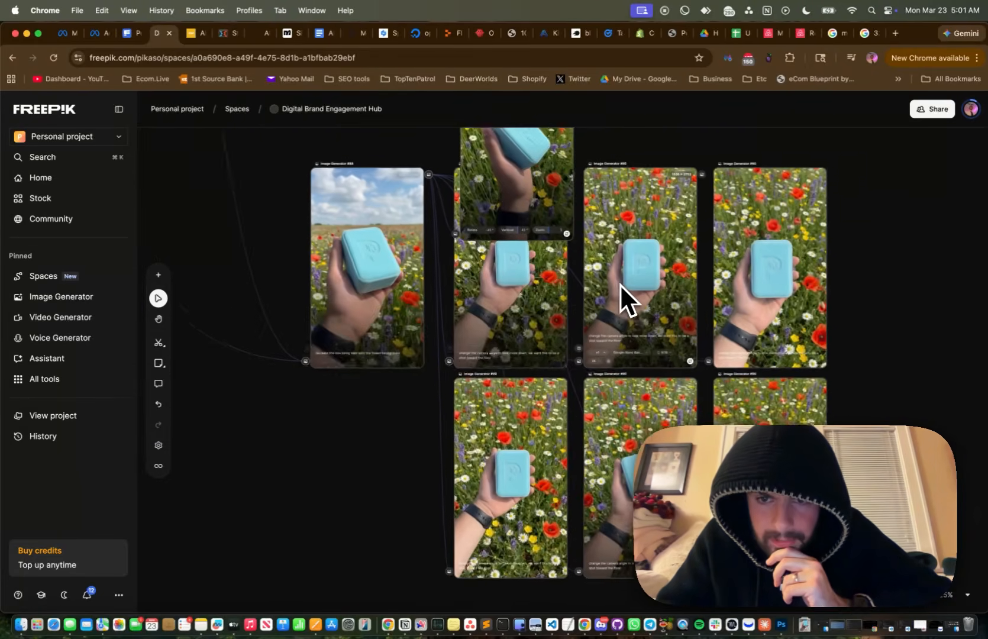
scroll(663, 409, down, 4)
scroll(663, 409, right, 2)
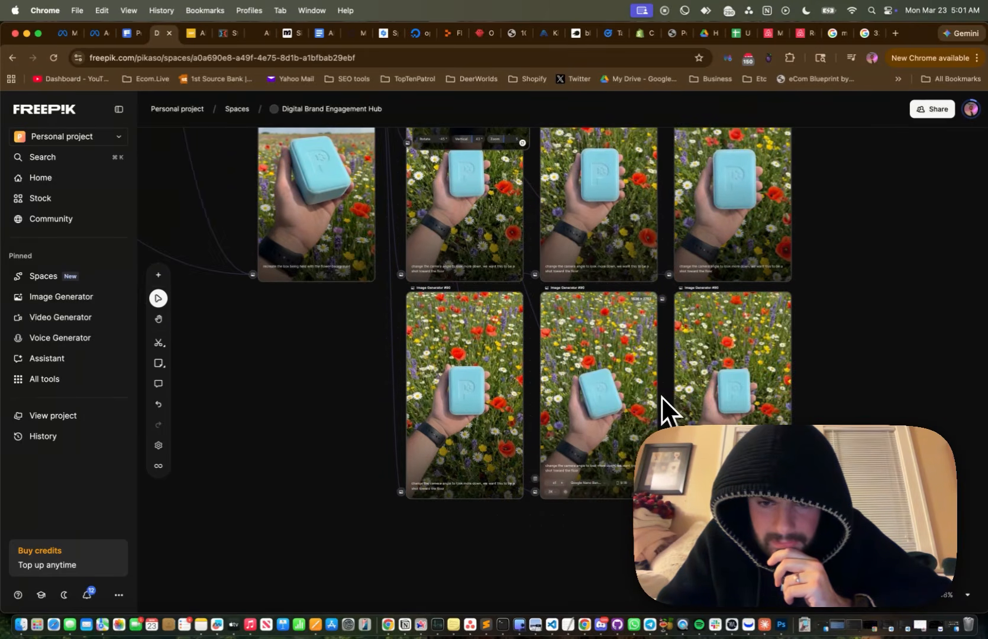
scroll(602, 385, up, 5)
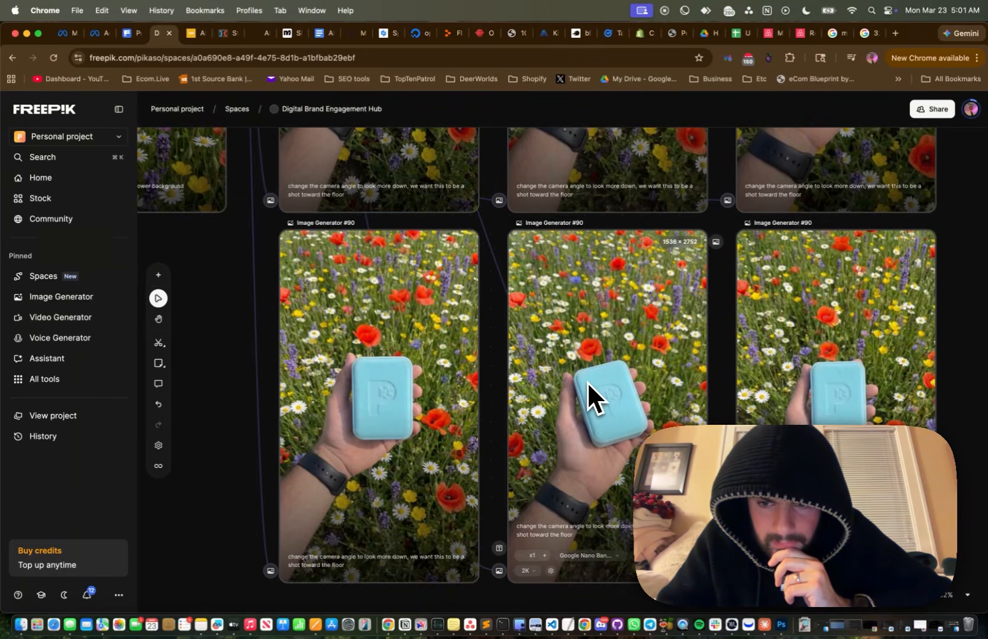
Delete all downward-angle closed-box generations except the middle image of the second row.
scroll(587, 382, down, 2)
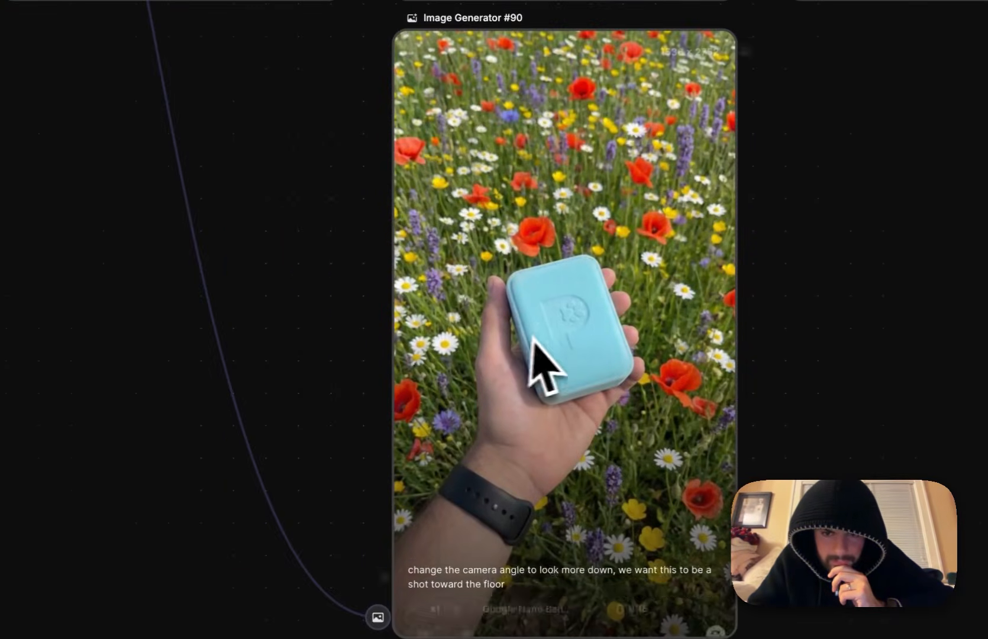
scroll(550, 334, up, 8)
scroll(551, 334, left, 2)
drag(338, 257, 335, 413)
key(Delete)
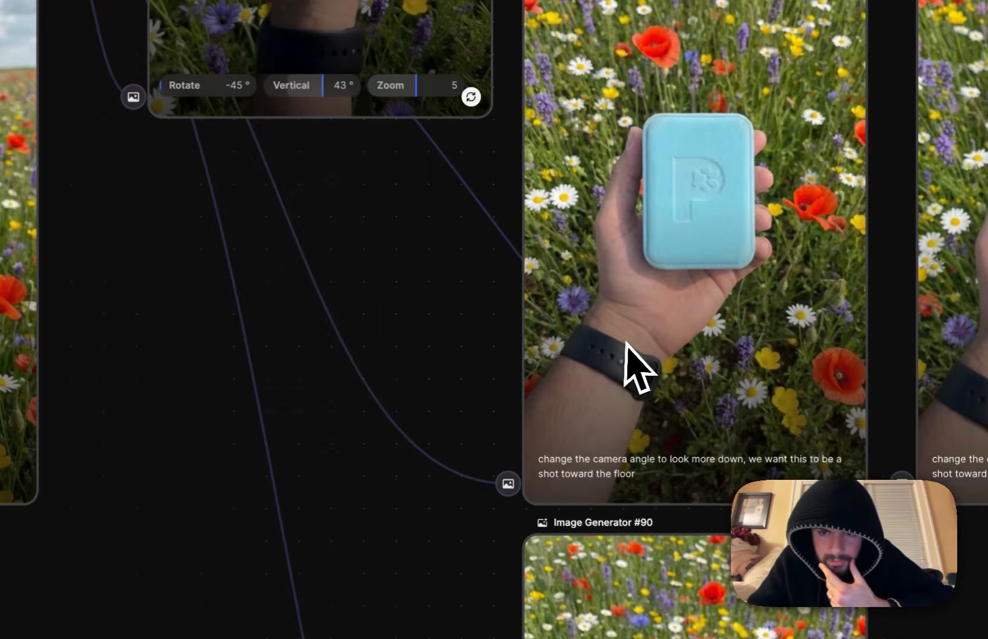
click(627, 342)
key(Delete)
click(944, 205)
key(Delete)
Move the remaining downward-angle image directly beneath the camera-angle edit, beside its source image.
scroll(630, 139, up, 1)
scroll(631, 139, left, 1)
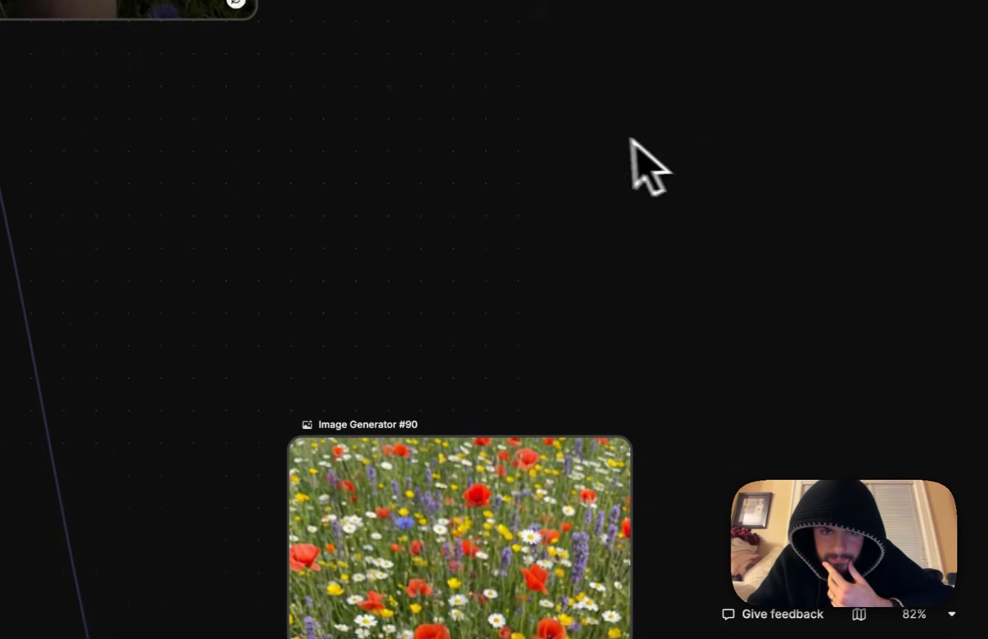
drag(541, 559, 523, 400)
scroll(636, 325, up, 3)
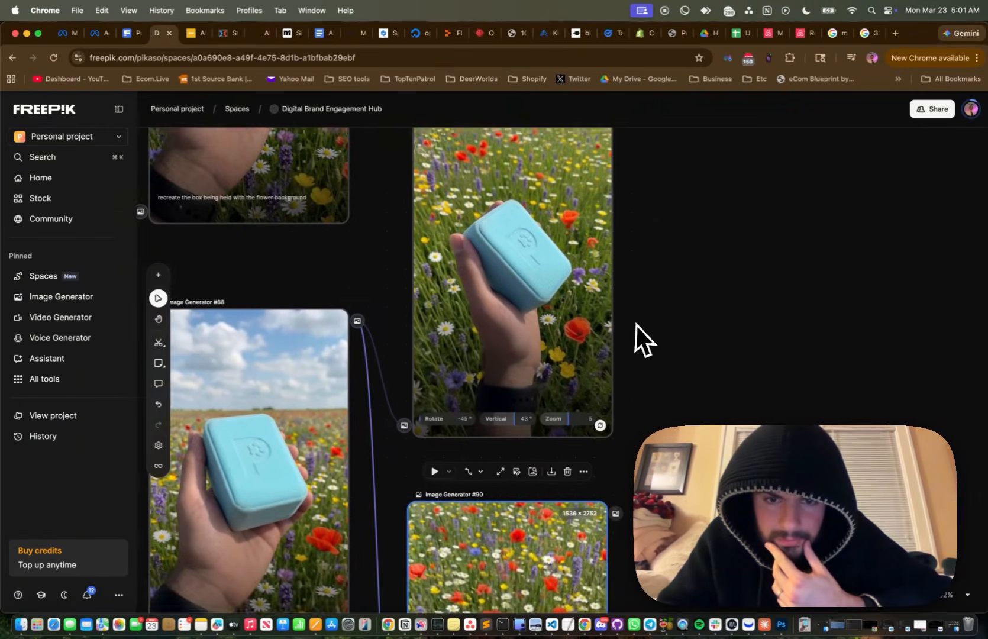
Preview the camera-angle edit of the closed box in the flower field at full size, and delete it.
scroll(632, 321, up, 3)
scroll(632, 321, left, 2)
double_click(545, 307)
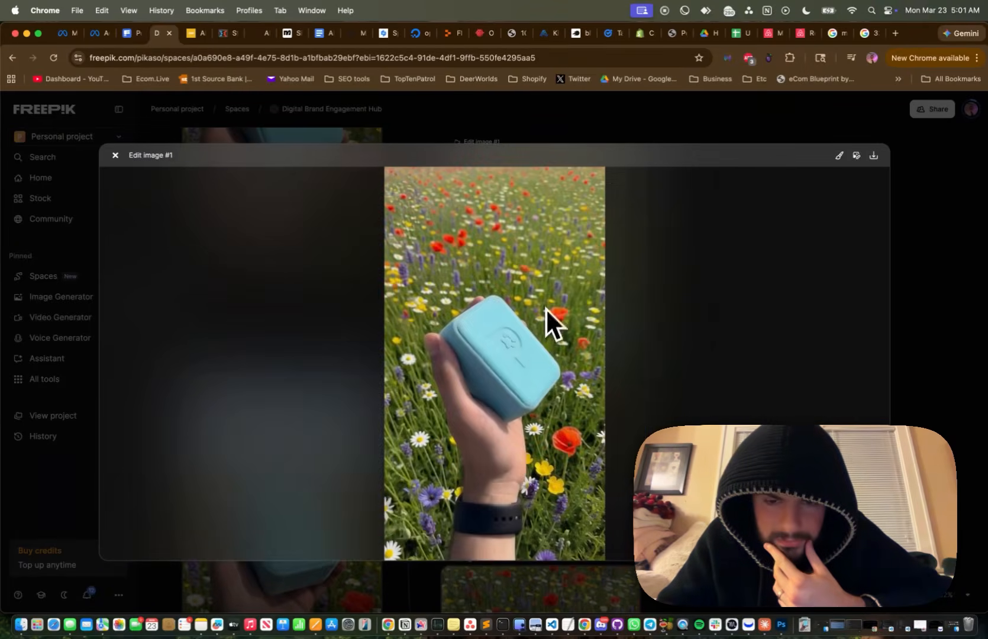
scroll(494, 373, up, 5)
scroll(493, 374, down, 5)
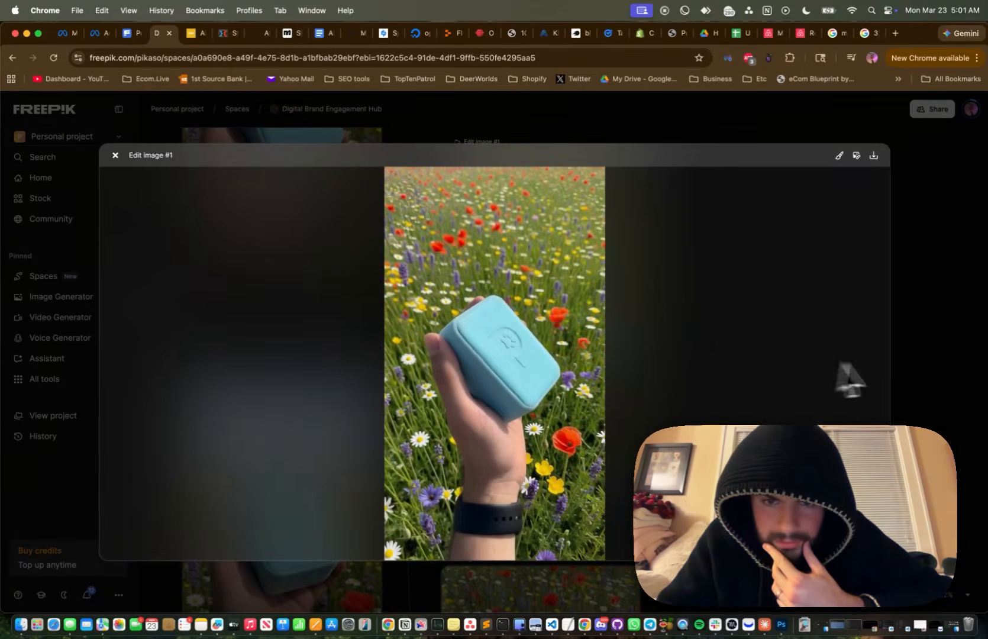
click(904, 362)
key(Delete)
Move the downward-angle closed-box image up beside its source image in the flower field.
scroll(572, 305, down, 5)
drag(577, 369, 578, 195)
scroll(577, 194, up, 3)
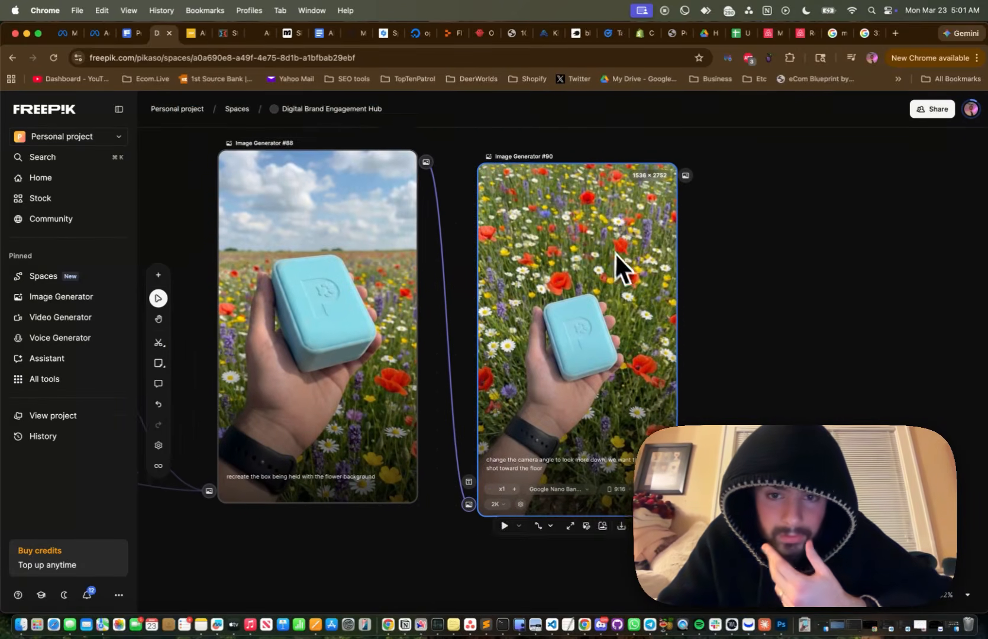
scroll(615, 253, up, 2)
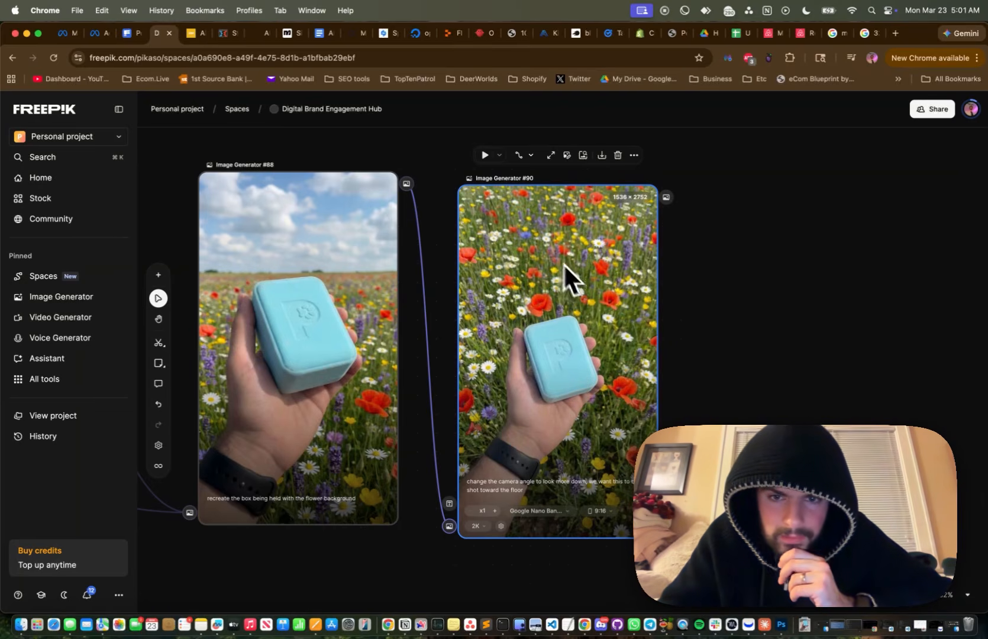
scroll(577, 302, down, 5)
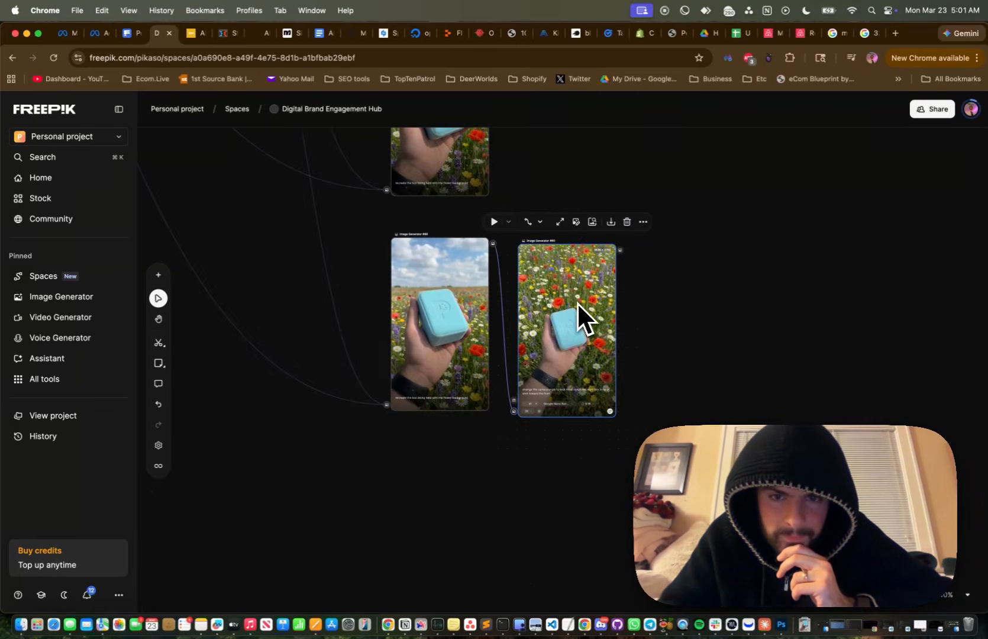
scroll(577, 302, up, 3)
scroll(577, 302, right, 3)
drag(554, 407, 550, 403)
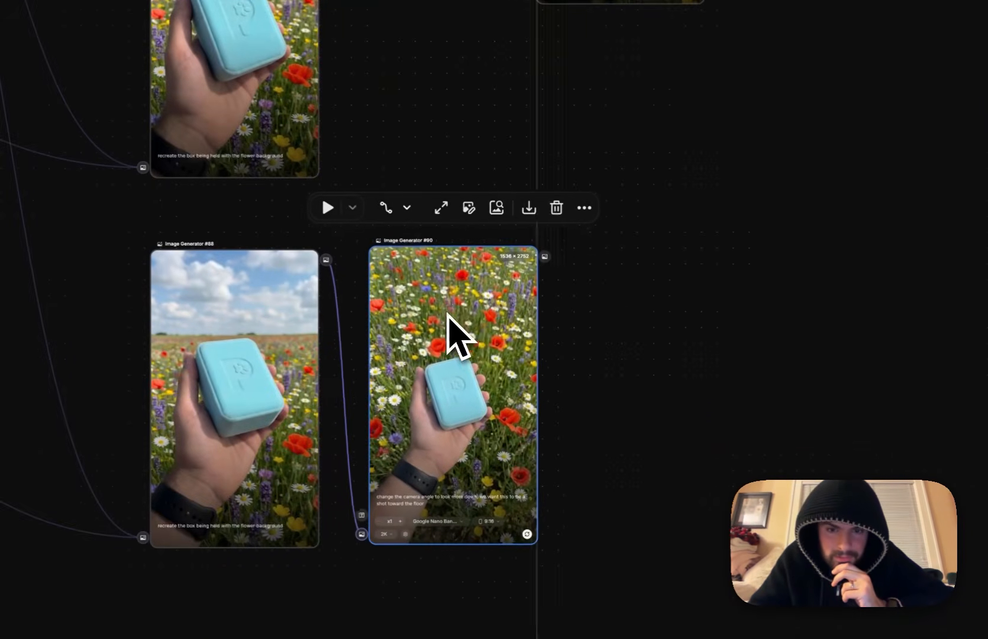
Move the downward-angle closed-box image into the empty canvas area above and to the right of the other flower-field box images.
scroll(448, 315, down, 3)
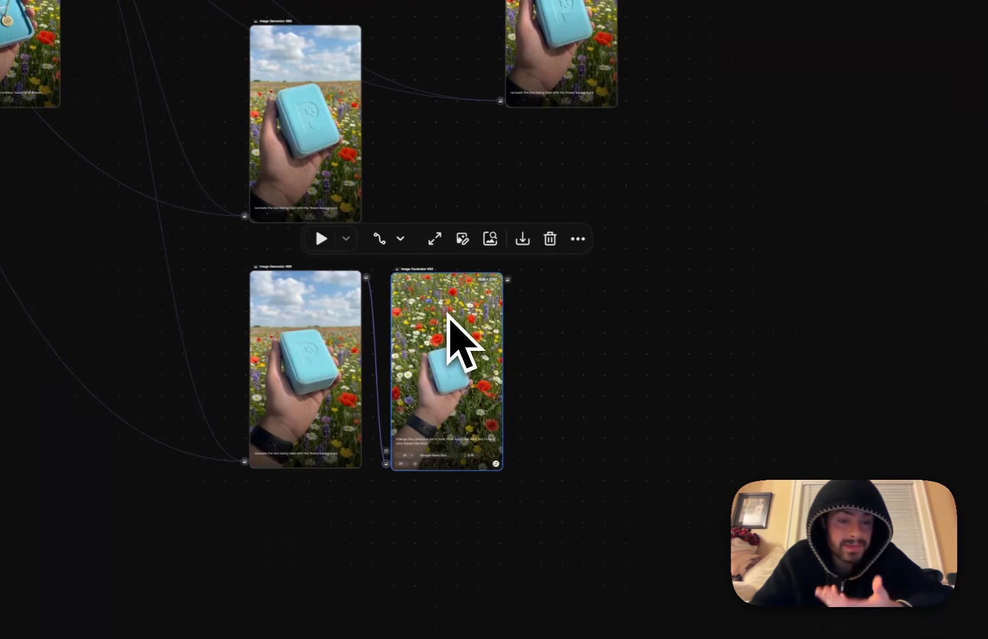
scroll(448, 317, down, 3)
scroll(449, 331, up, 5)
scroll(448, 331, left, 2)
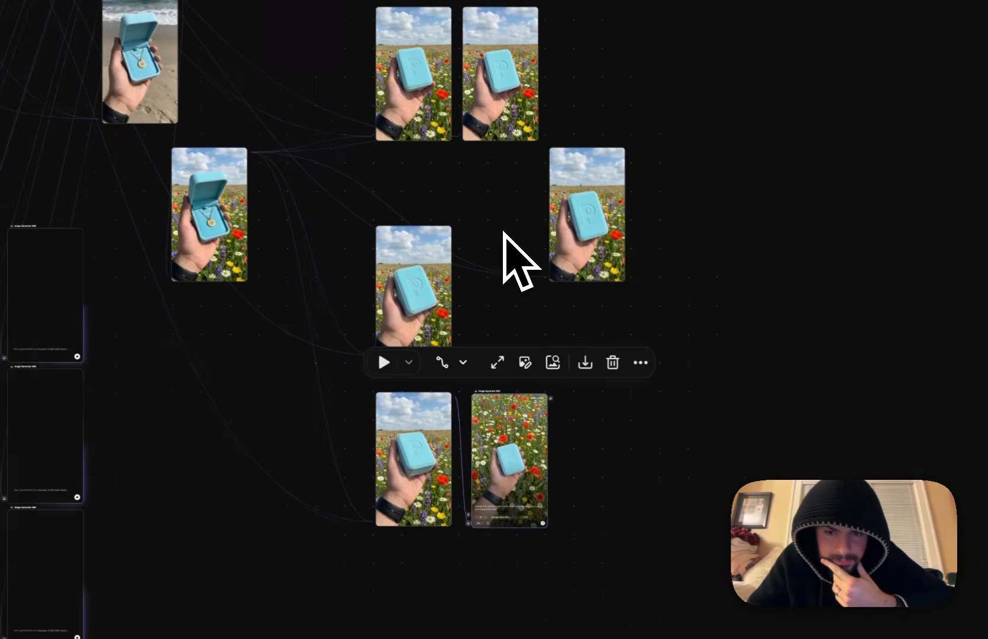
scroll(503, 232, up, 2)
scroll(499, 360, up, 1)
drag(444, 555, 680, 192)
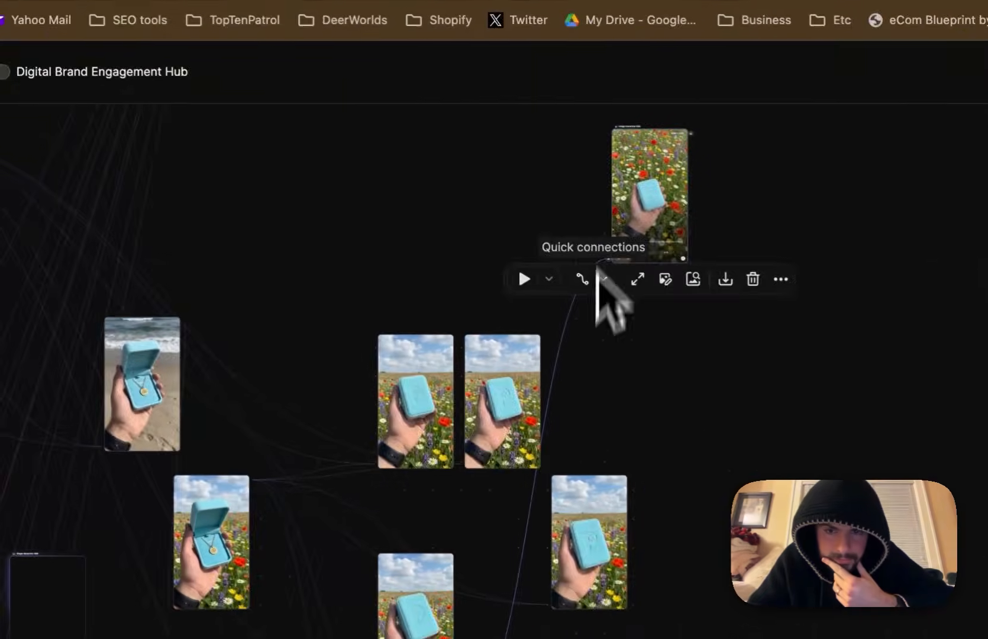
Review the four kitchen gift-unboxing videos and delete the lower clip and the rightmost clip of the upper row.
scroll(598, 278, up, 5)
scroll(496, 245, up, 4)
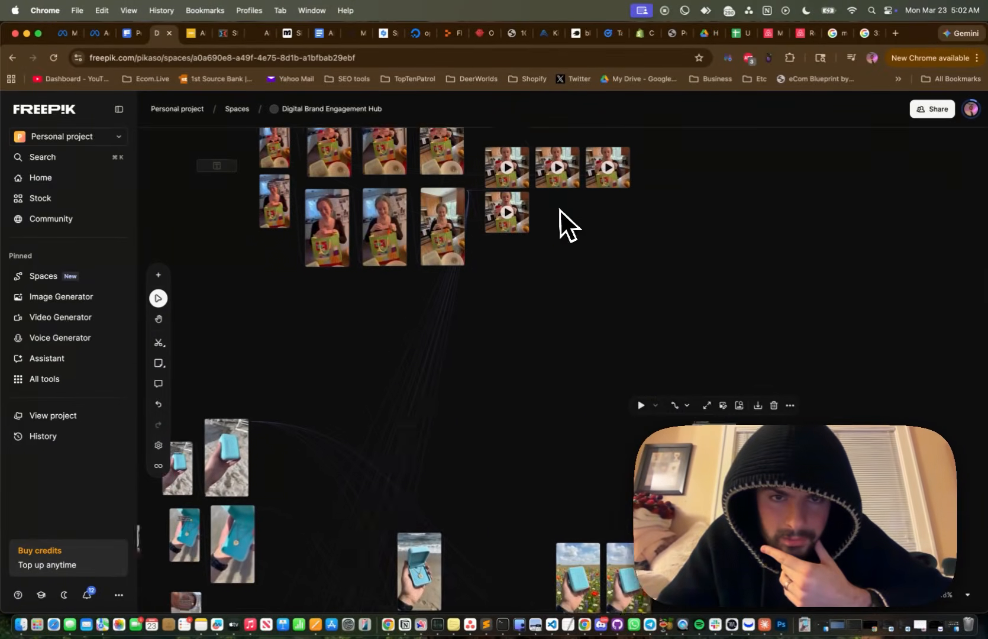
scroll(558, 207, up, 2)
scroll(536, 296, up, 10)
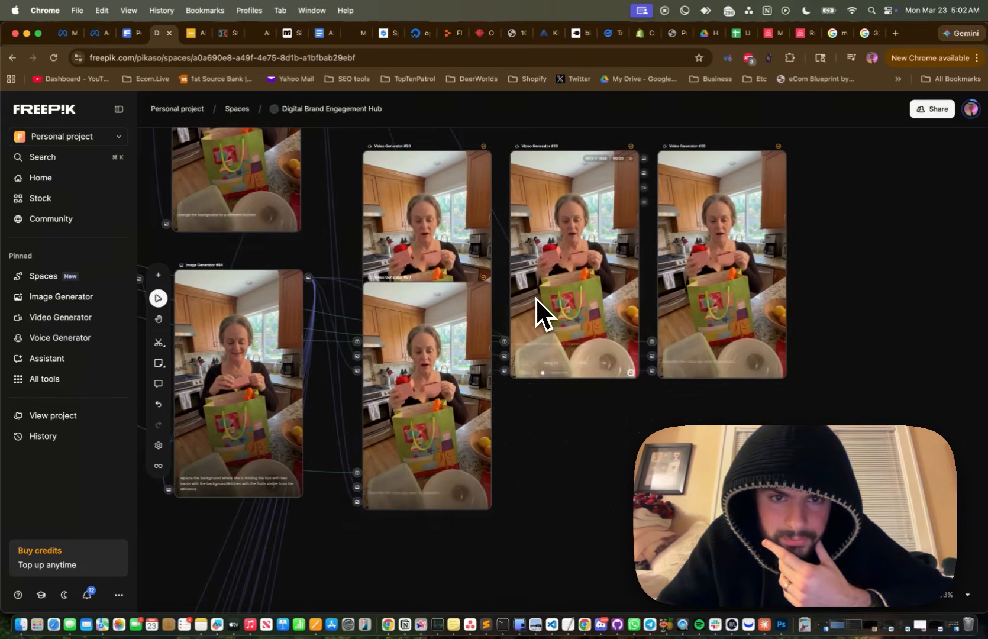
click(481, 379)
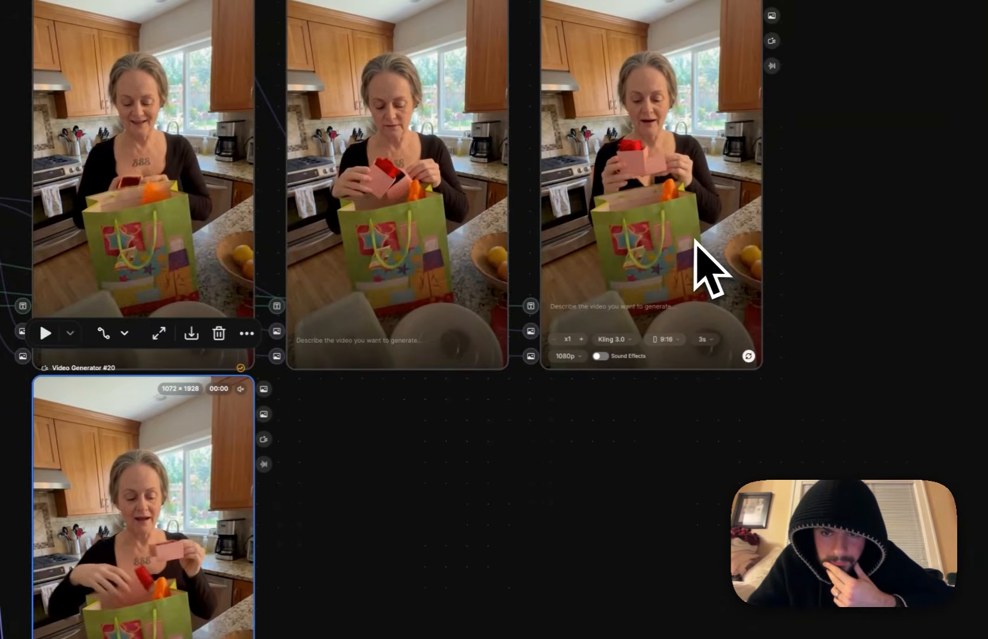
click(649, 195)
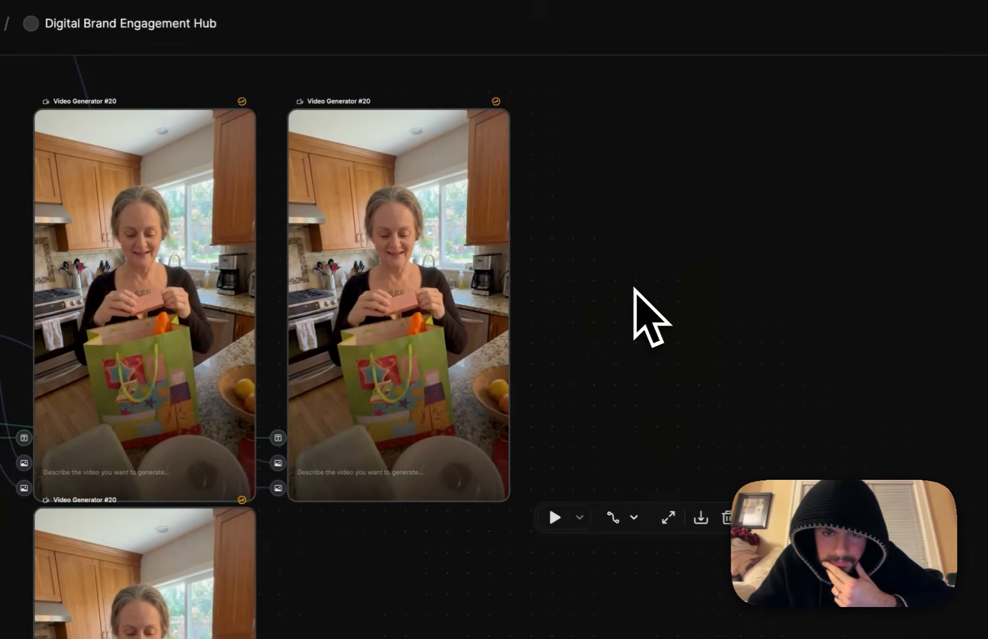
click(441, 332)
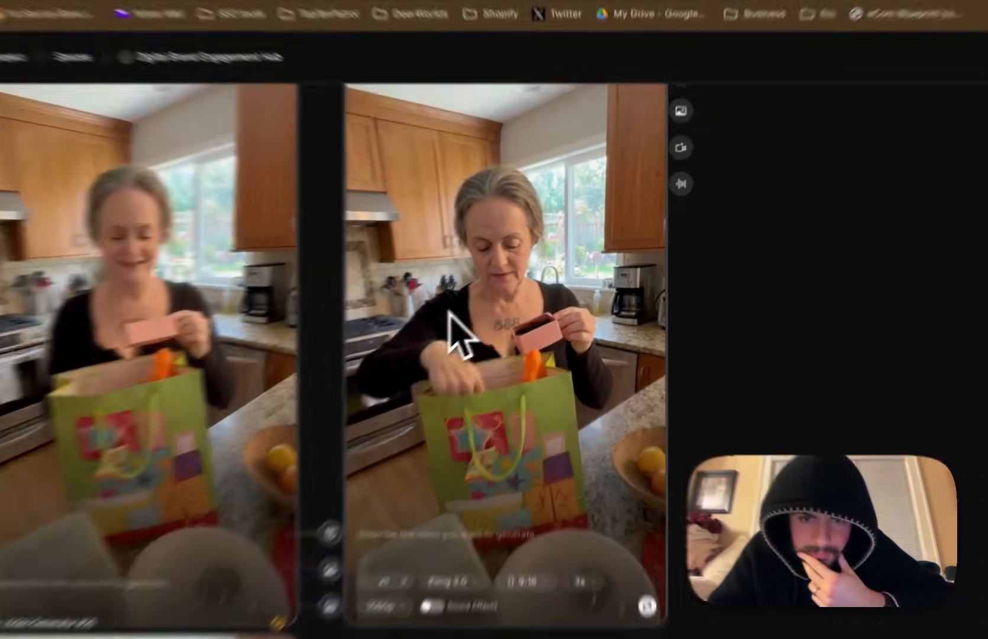
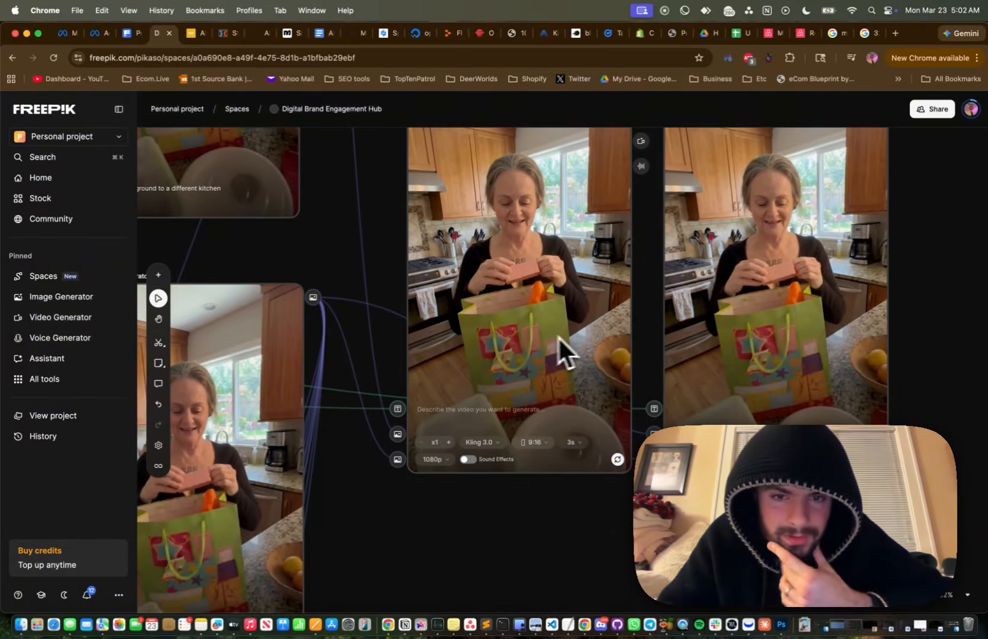
Compare the two remaining kitchen unboxing videos and delete the right-hand one.
scroll(573, 332, up, 1)
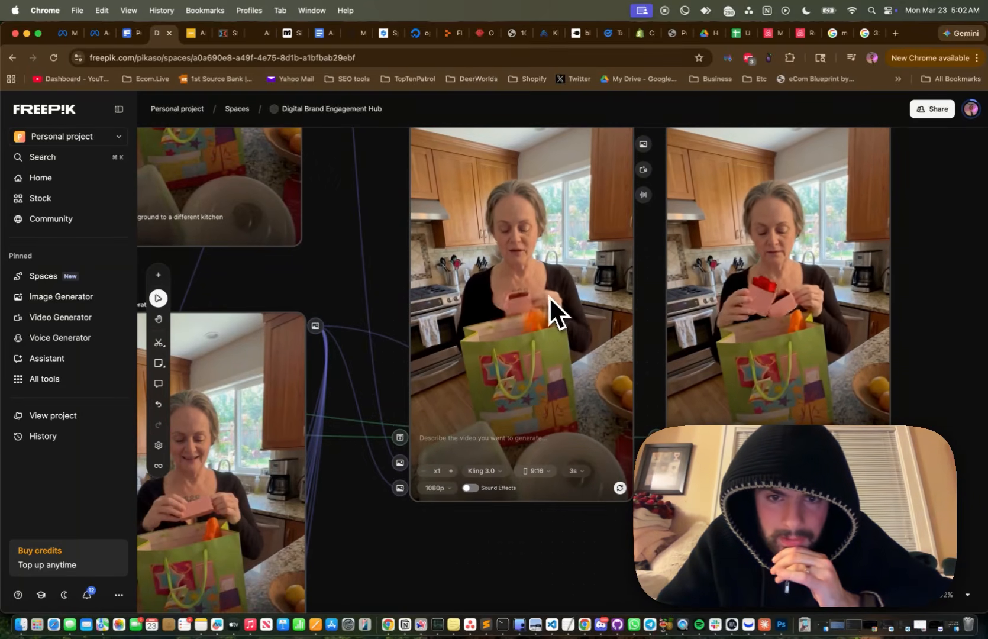
scroll(558, 361, up, 2)
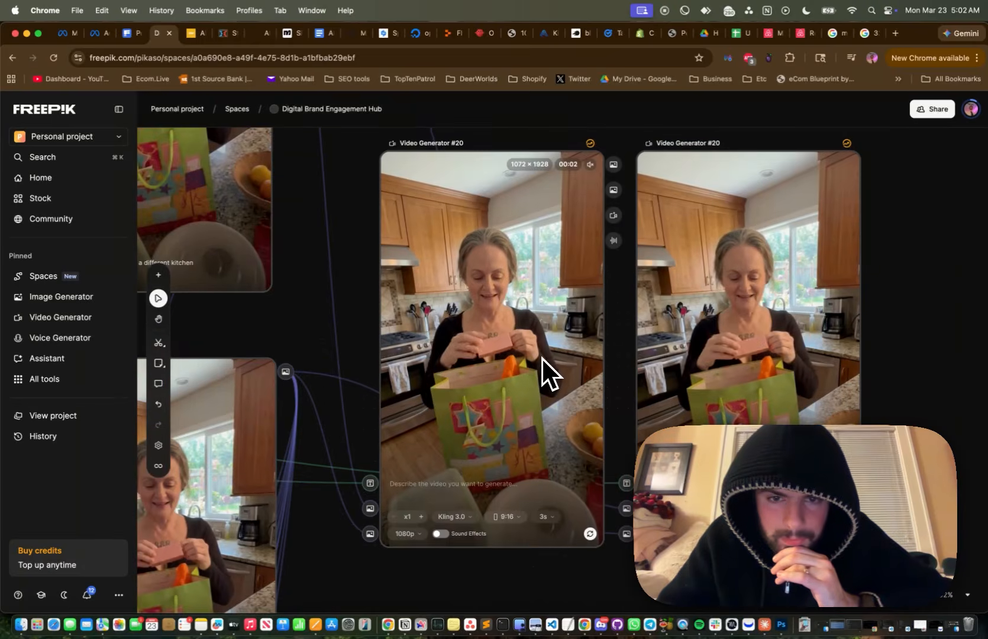
scroll(542, 358, right, 2)
click(676, 326)
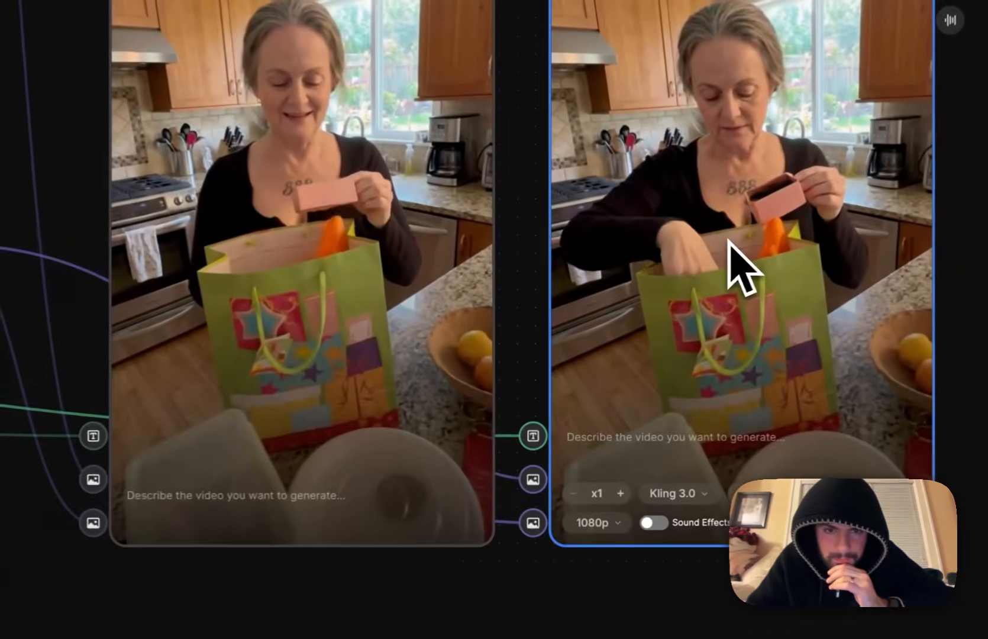
key(Delete)
scroll(368, 287, up, 2)
Set the remaining kitchen unboxing video's duration to 4s.
click(367, 287)
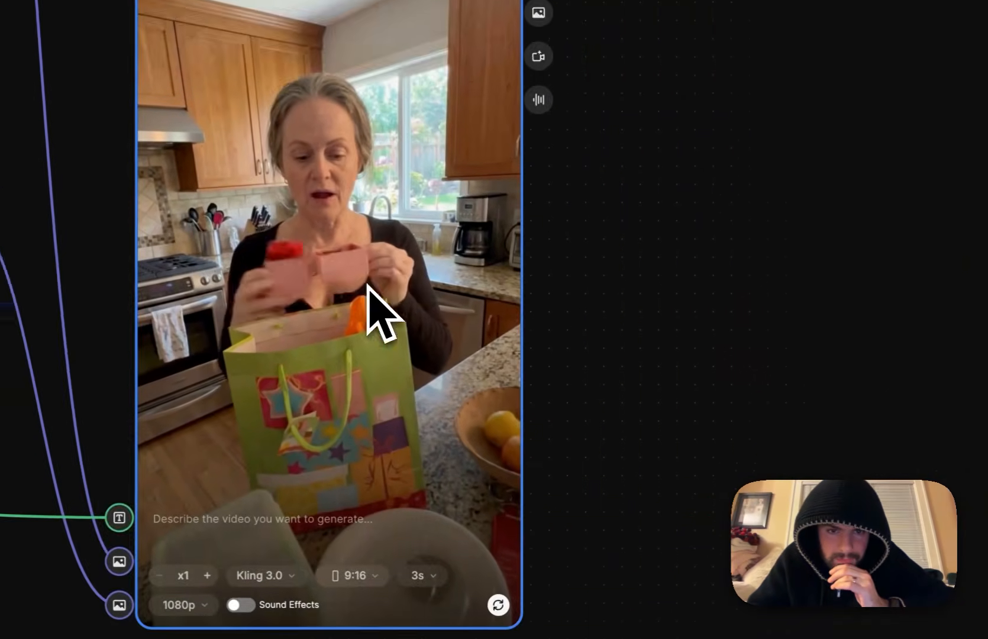
scroll(367, 287, down, 2)
scroll(368, 287, left, 3)
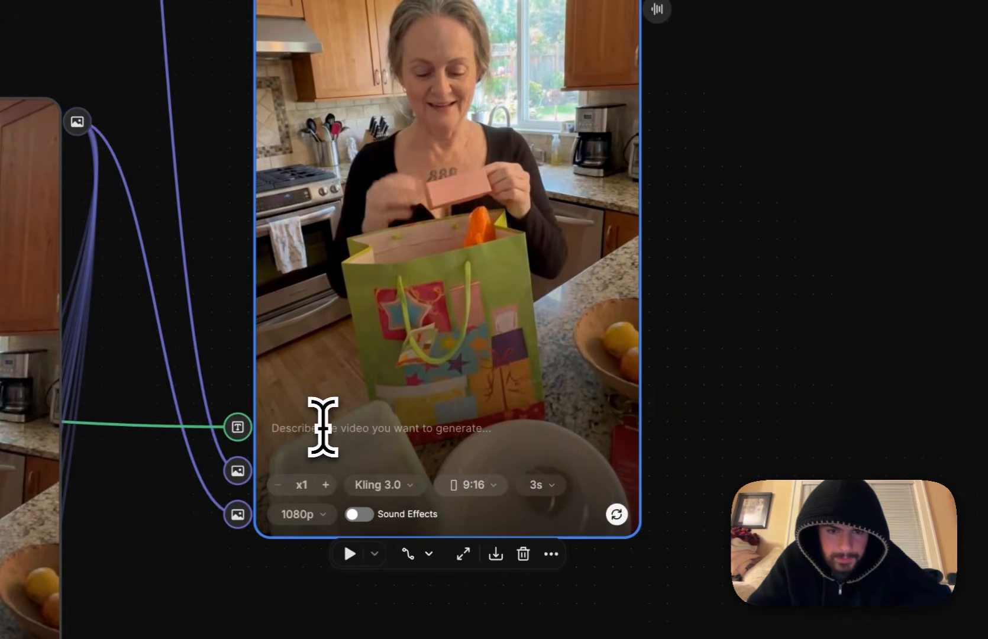
click(538, 485)
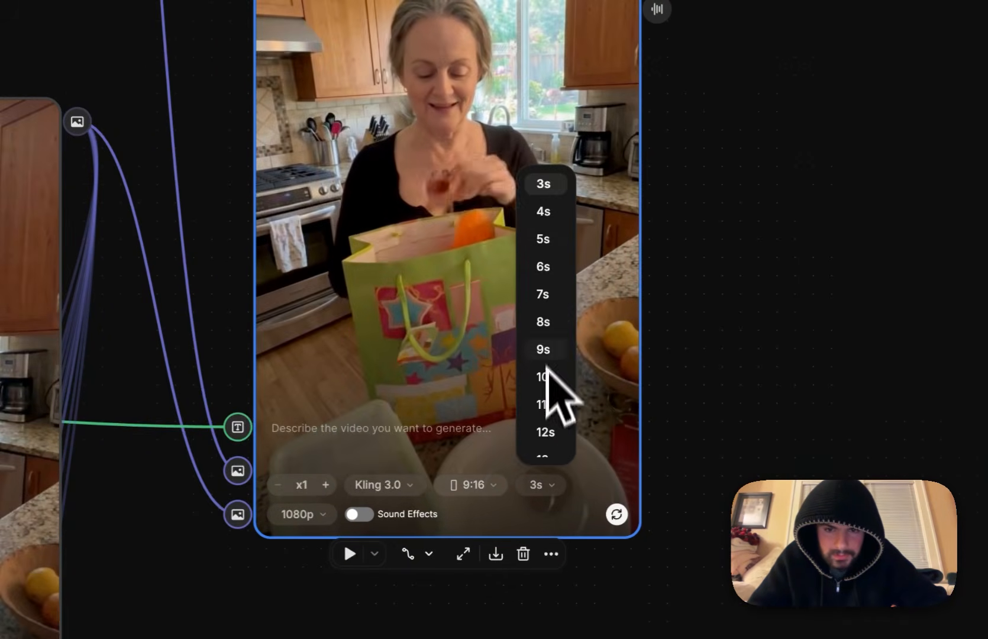
click(553, 213)
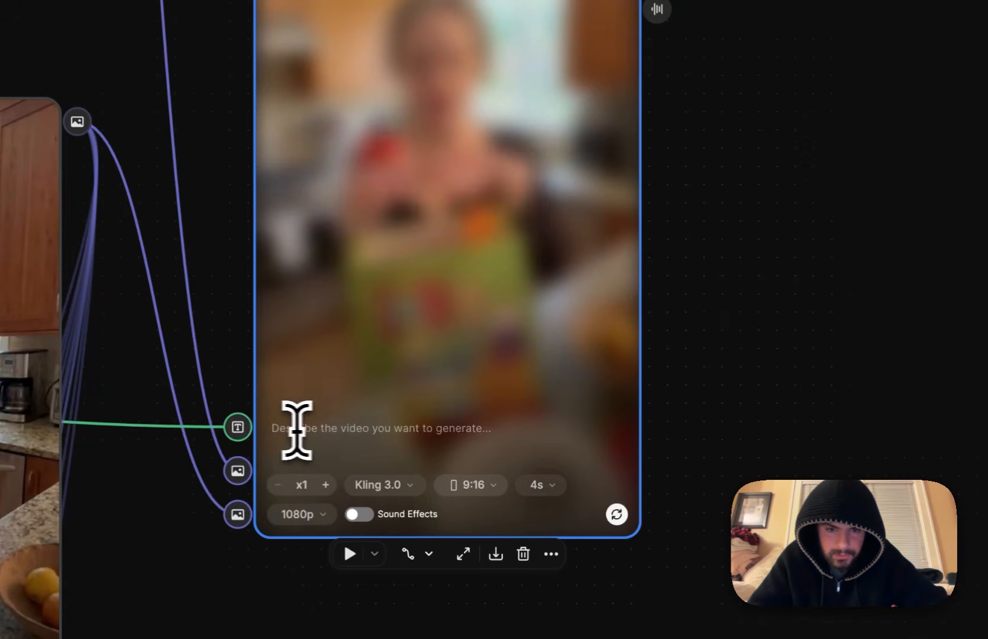
Enter the video prompt "her mouth stays open in shock for 2 seconds as she unboxes and holds up the product, then she smiles in awe".
click(324, 431)
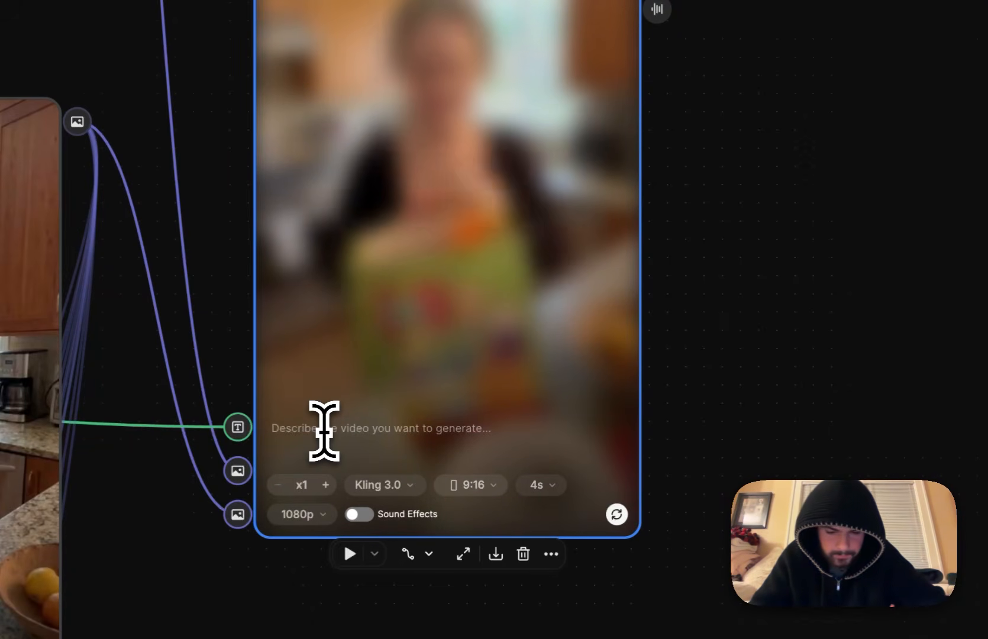
text(her mout)
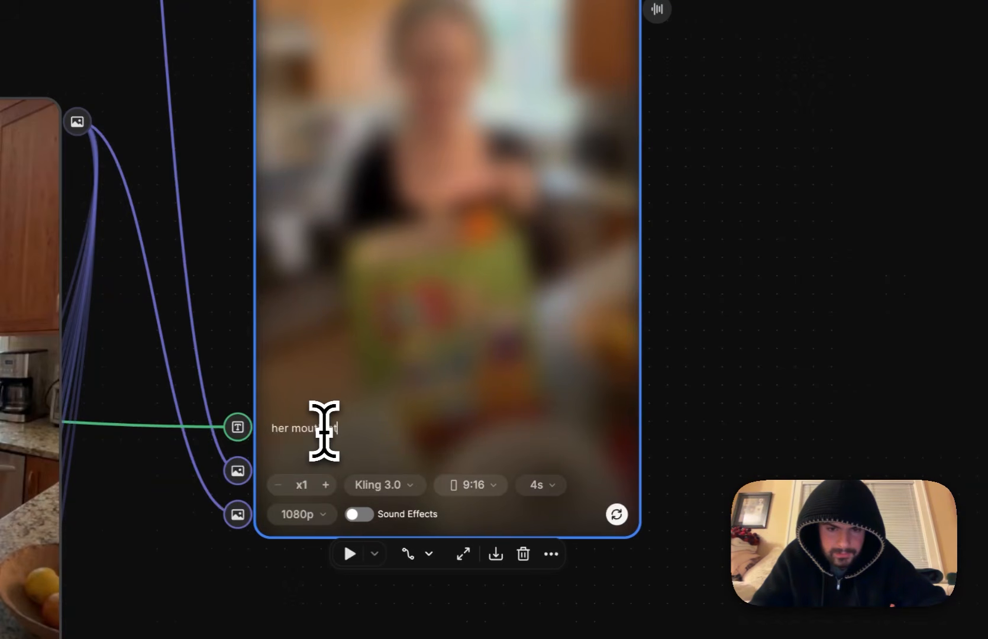
text( in sh)
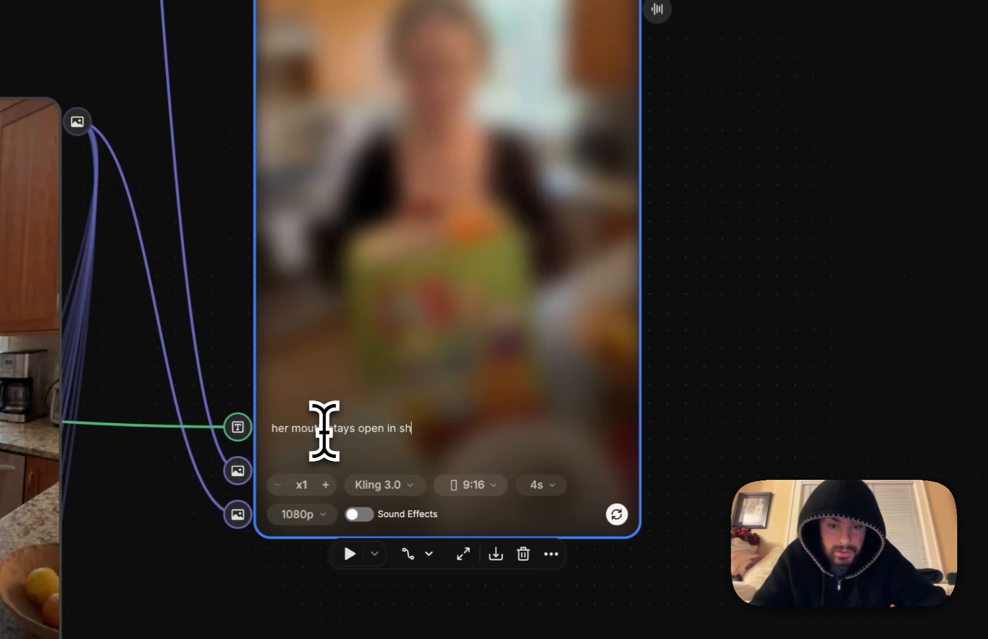
text(ock for )
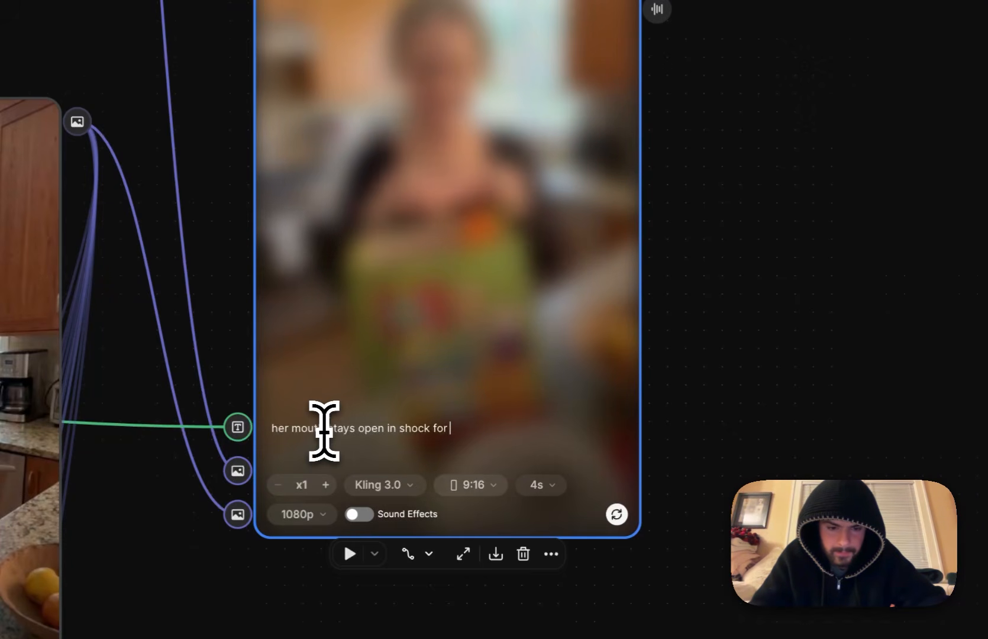
text(2 seco)
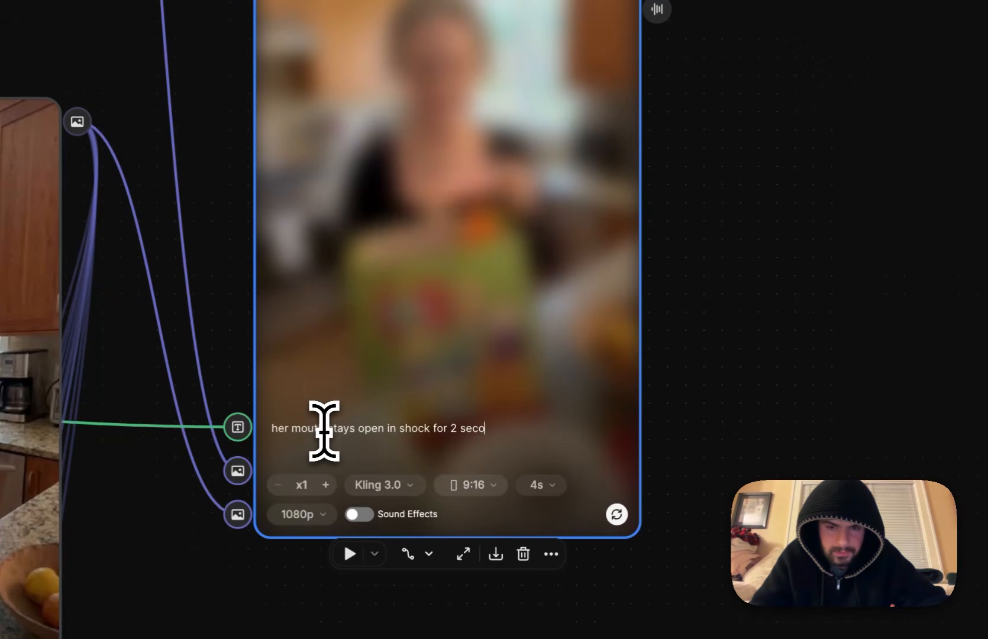
text(nds as she unboxes)
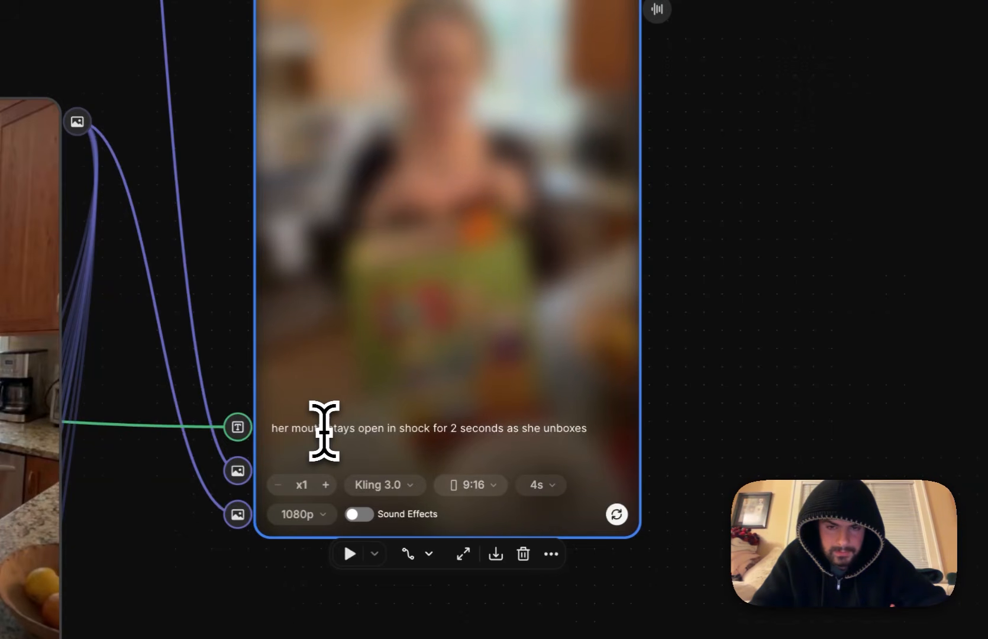
text( the)
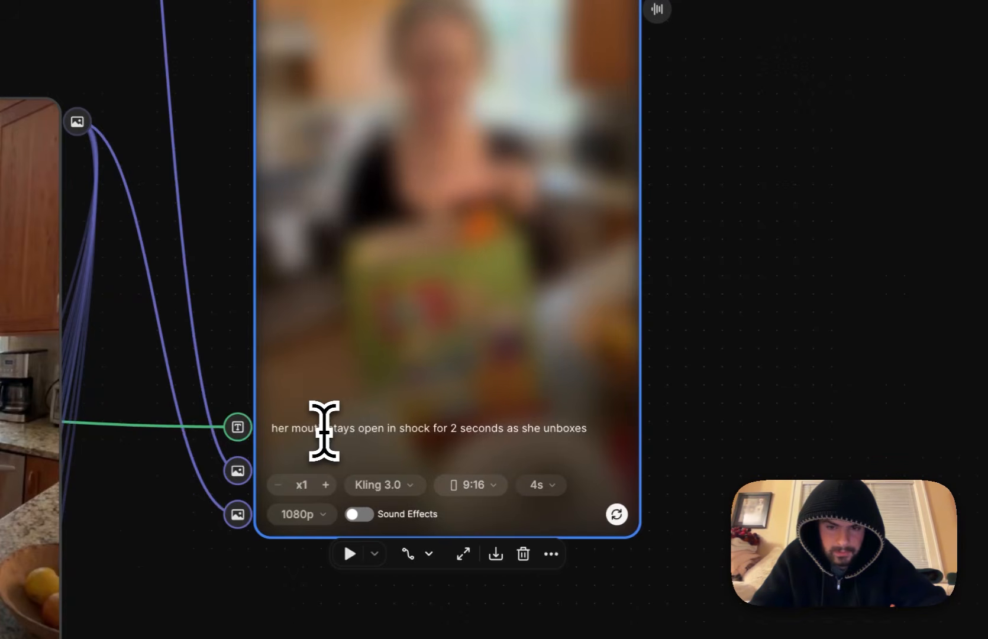
text(ets the)
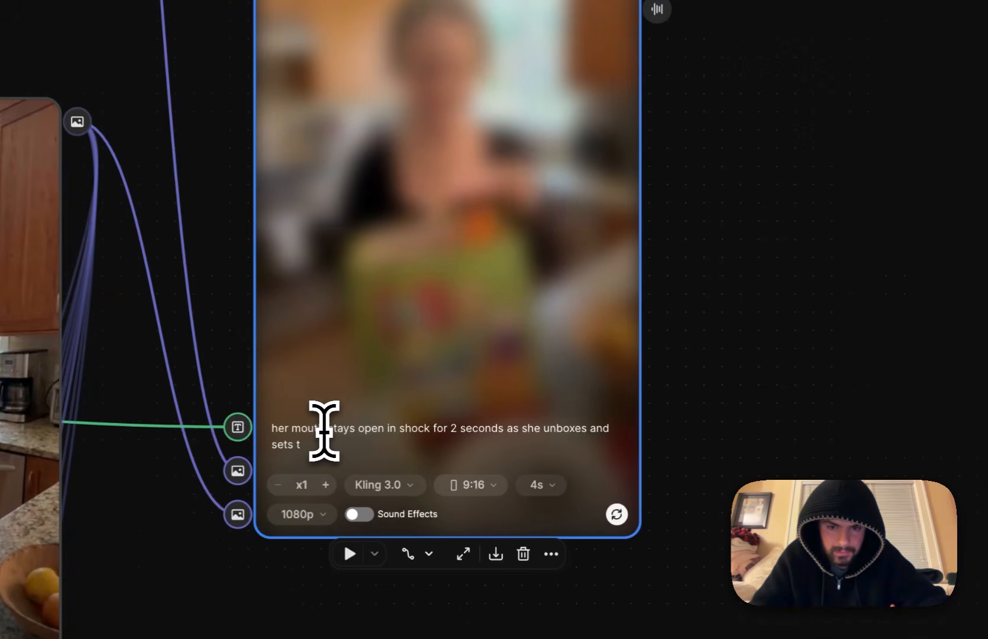
key(BackSpace)
key(BackSpace)
key(BackSpace)
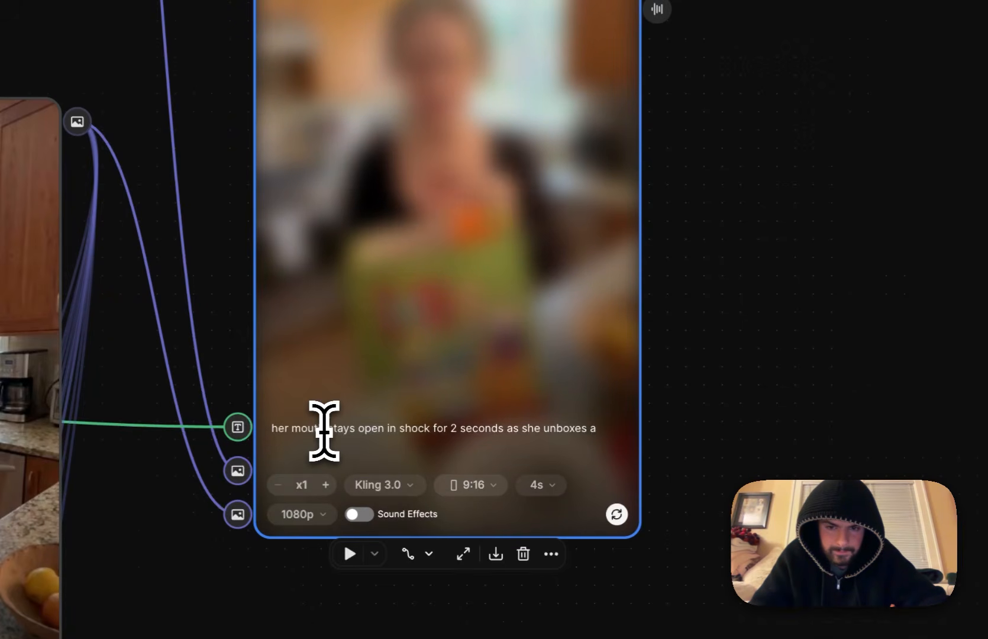
text(nd holds up the product, then sh)
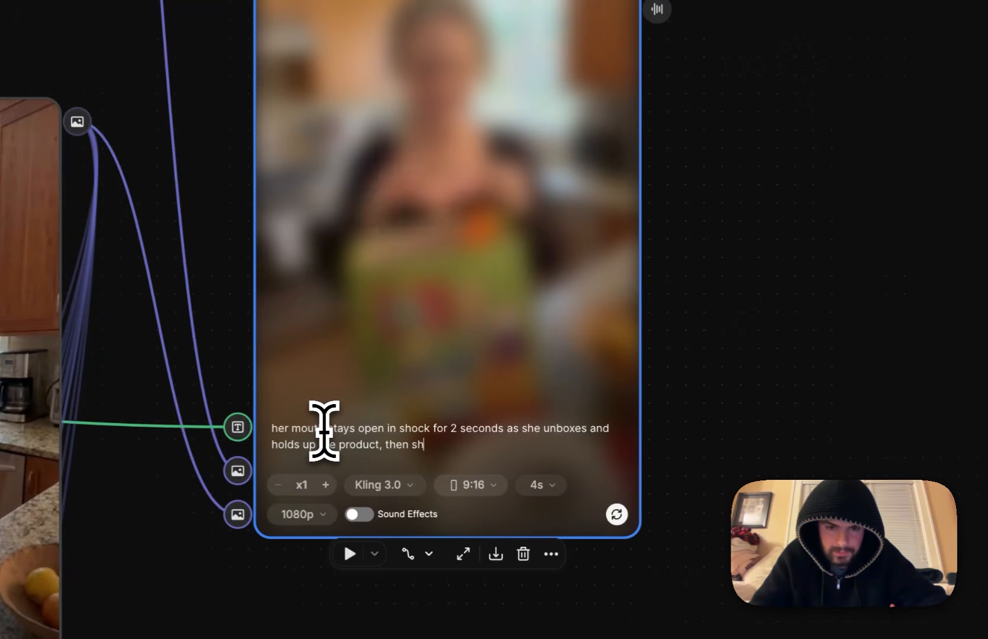
text(miles in awe)
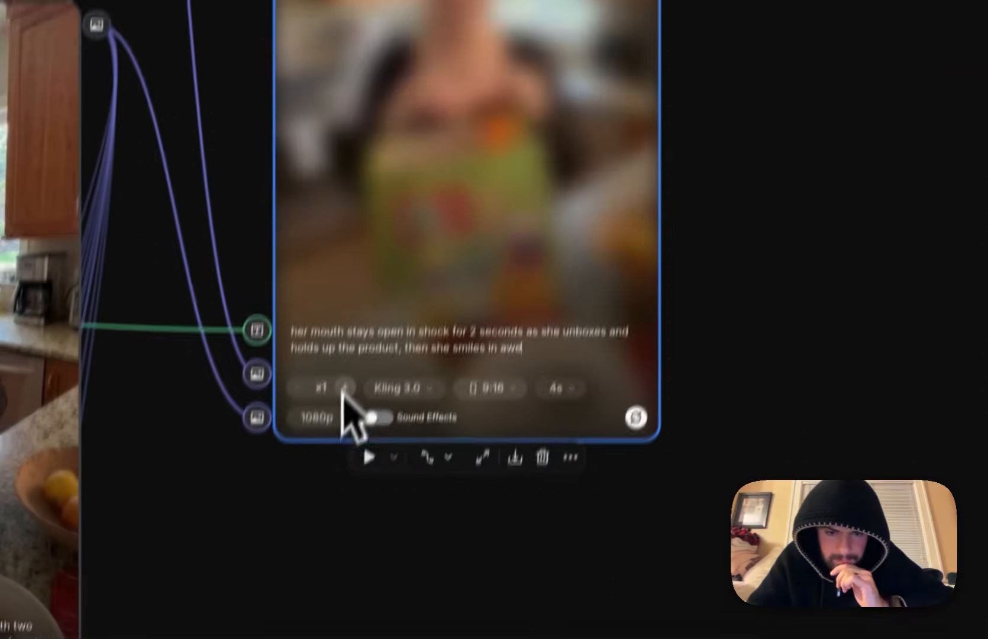
Set the kitchen unboxing video to four generations and run it.
click(326, 485)
click(325, 485)
click(355, 343)
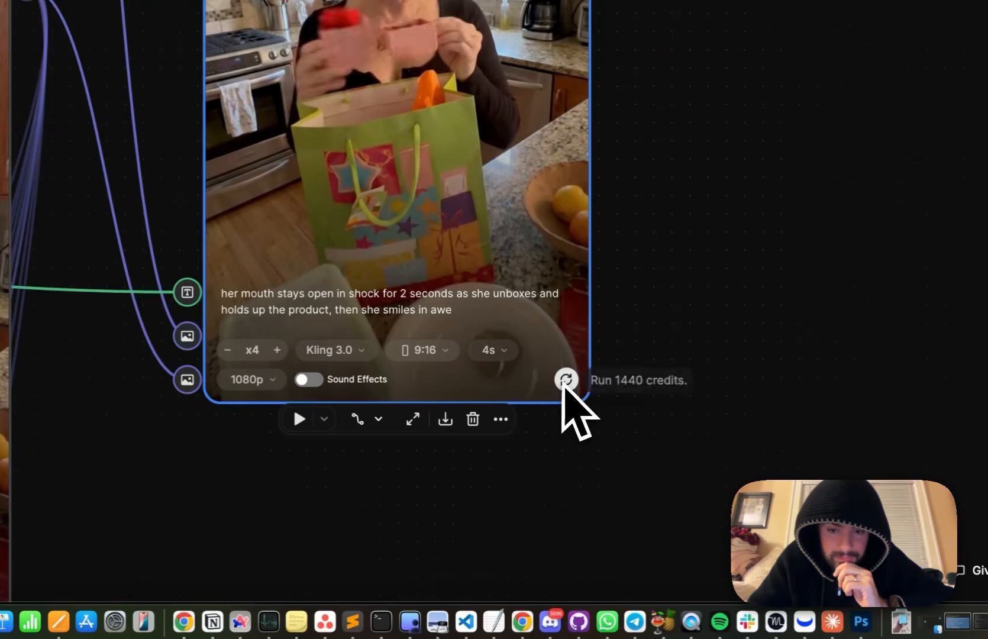
click(566, 380)
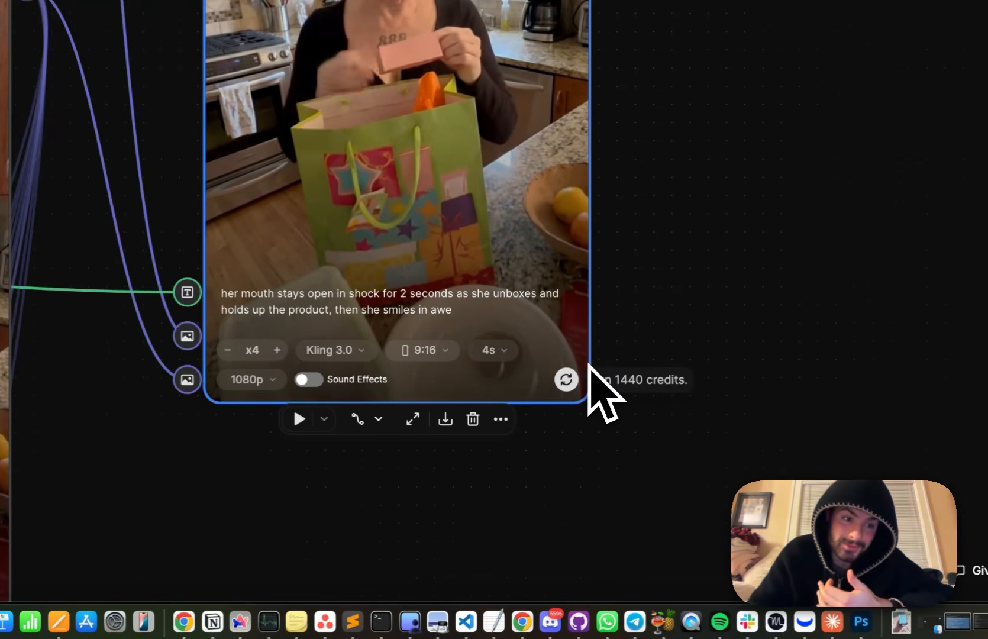
scroll(589, 364, down, 5)
scroll(597, 405, up, 1)
scroll(597, 404, down, 1)
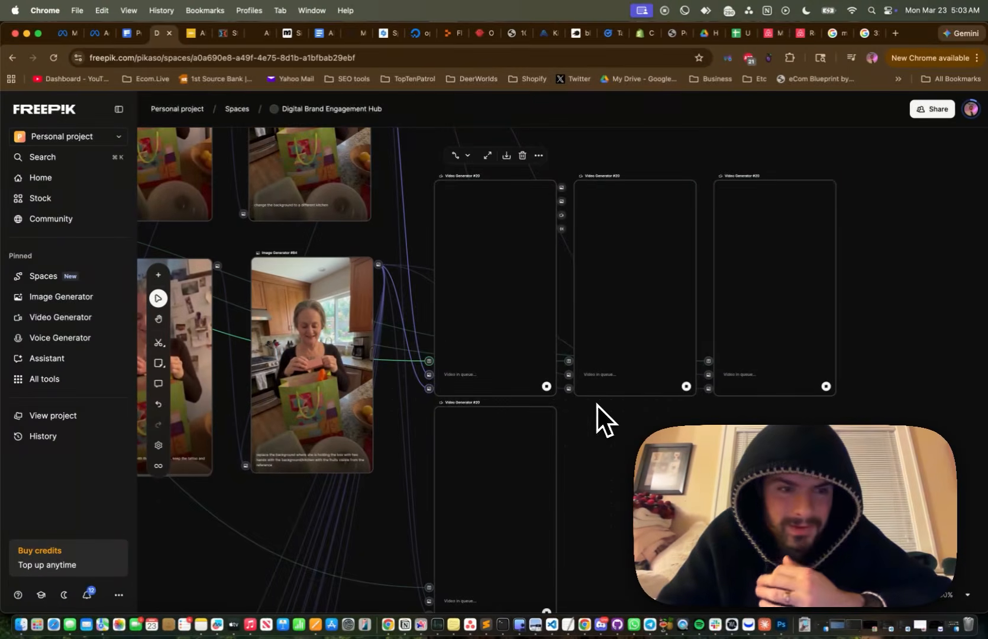
scroll(597, 404, down, 1)
scroll(597, 403, up, 2)
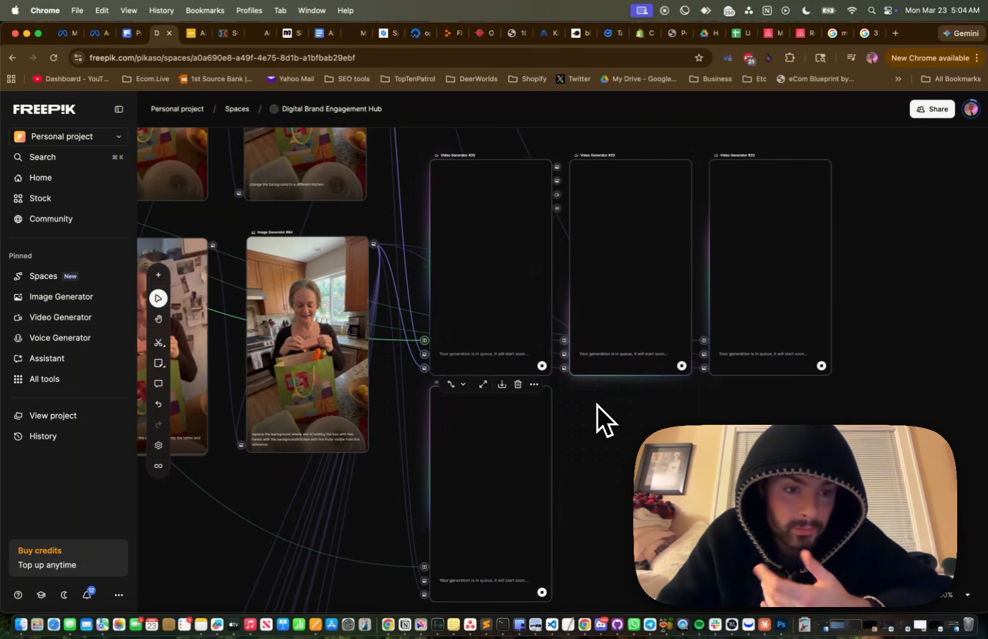
scroll(597, 404, down, 3)
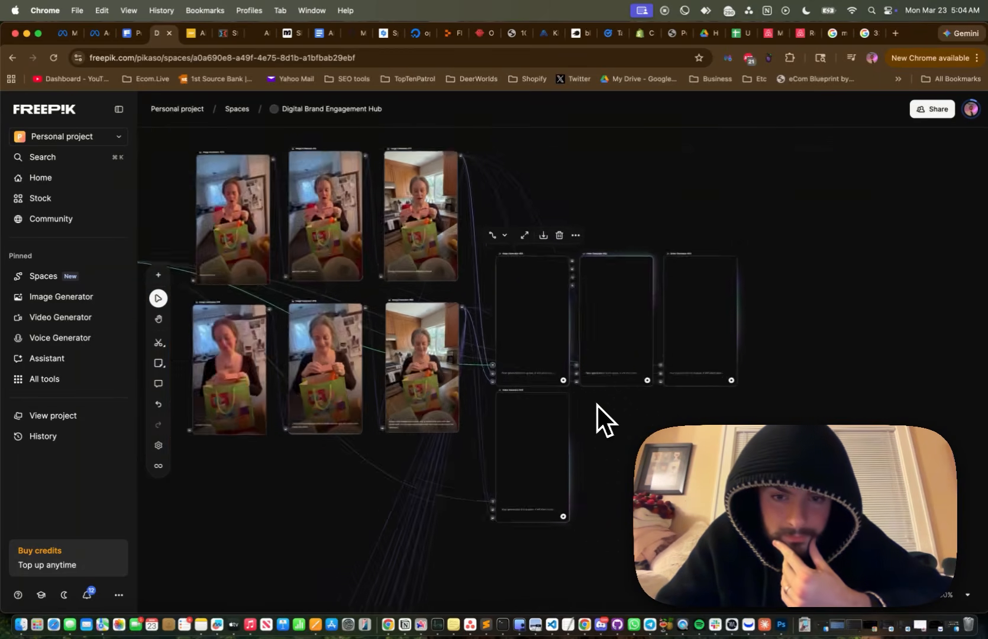
Examine the generated close-ups of the necklace on the older woman's neck, comparing pendant and 888 tattoo across the top row.
scroll(597, 403, down, 10)
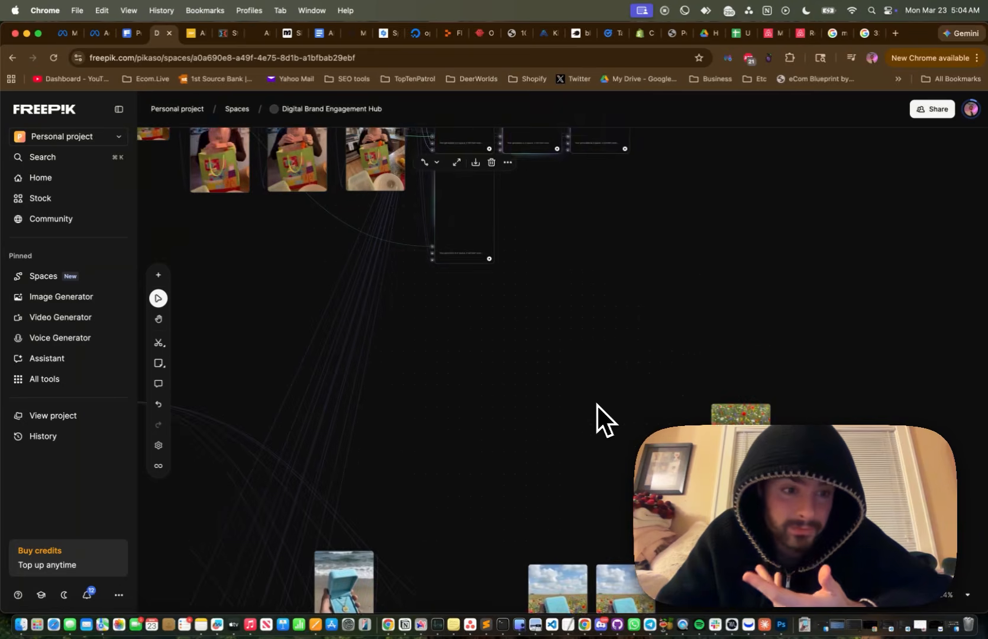
scroll(597, 404, down, 5)
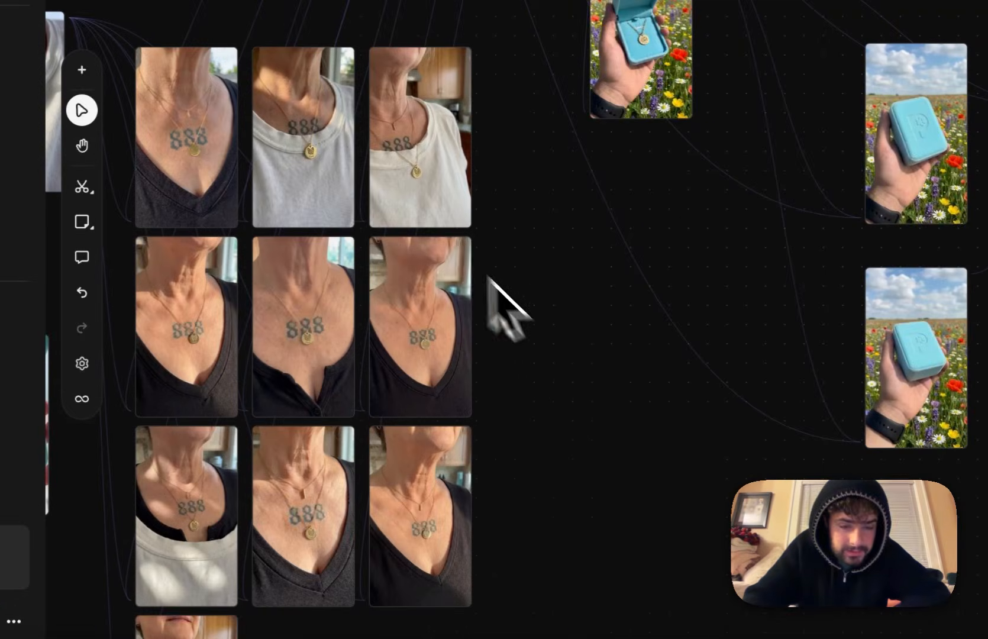
scroll(487, 276, left, 5)
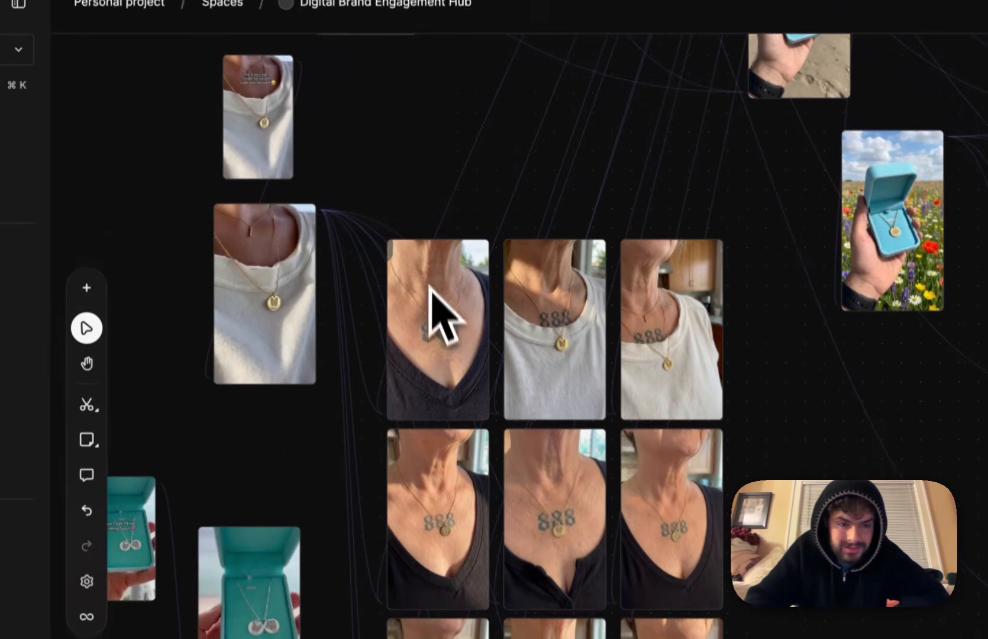
scroll(427, 320, up, 5)
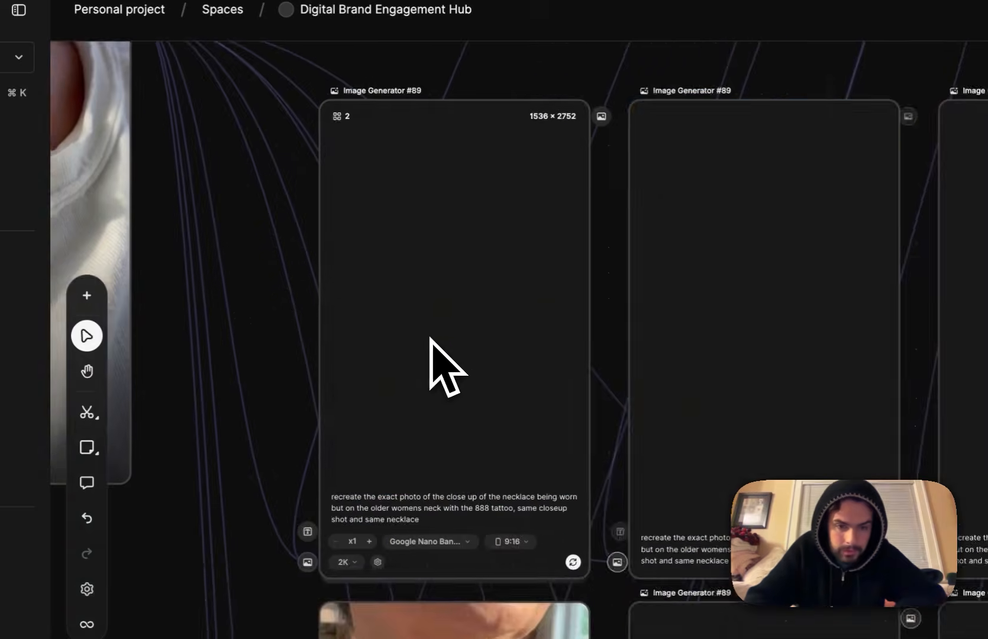
scroll(430, 342, left, 3)
scroll(431, 343, up, 2)
scroll(514, 405, right, 2)
scroll(513, 405, down, 1)
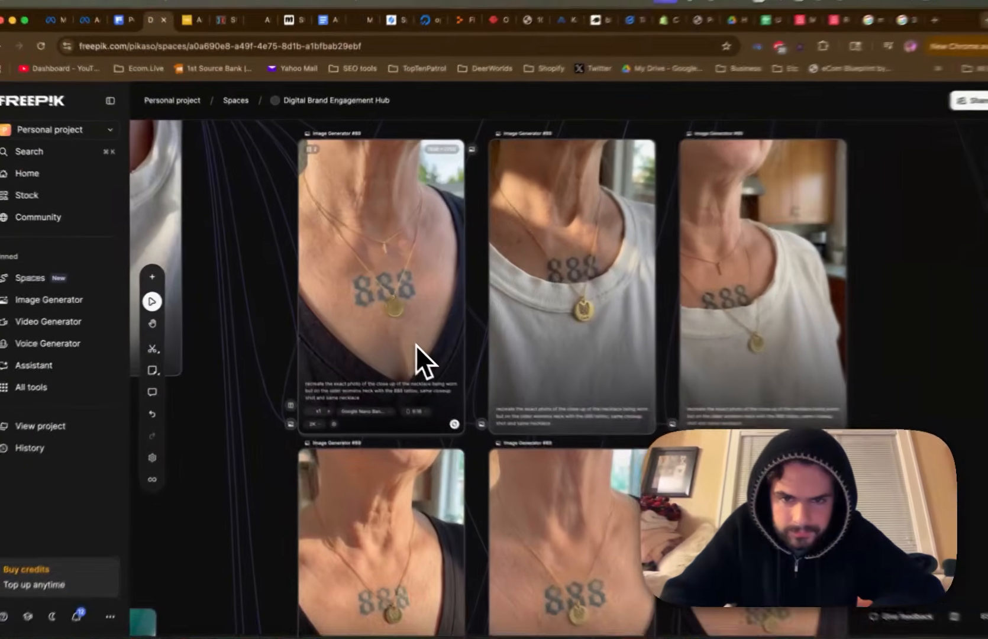
scroll(651, 403, right, 1)
scroll(650, 404, up, 1)
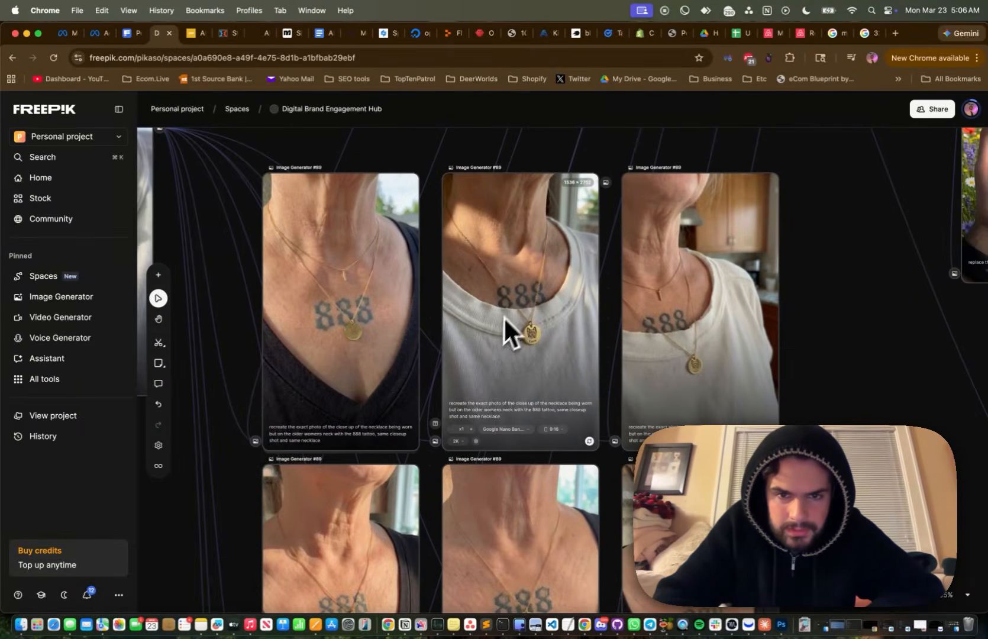
scroll(503, 316, up, 5)
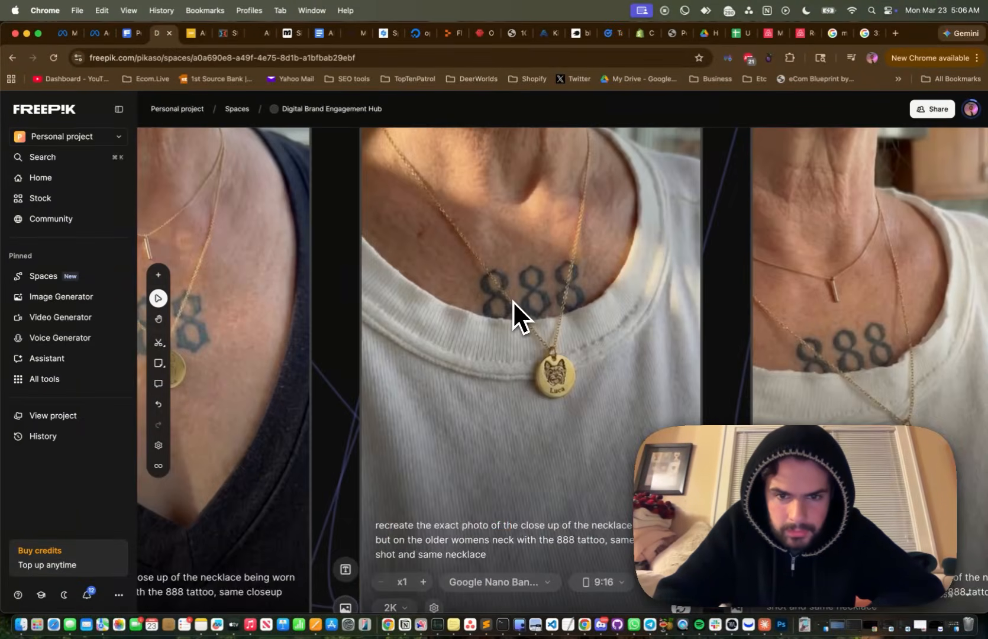
scroll(518, 356, down, 4)
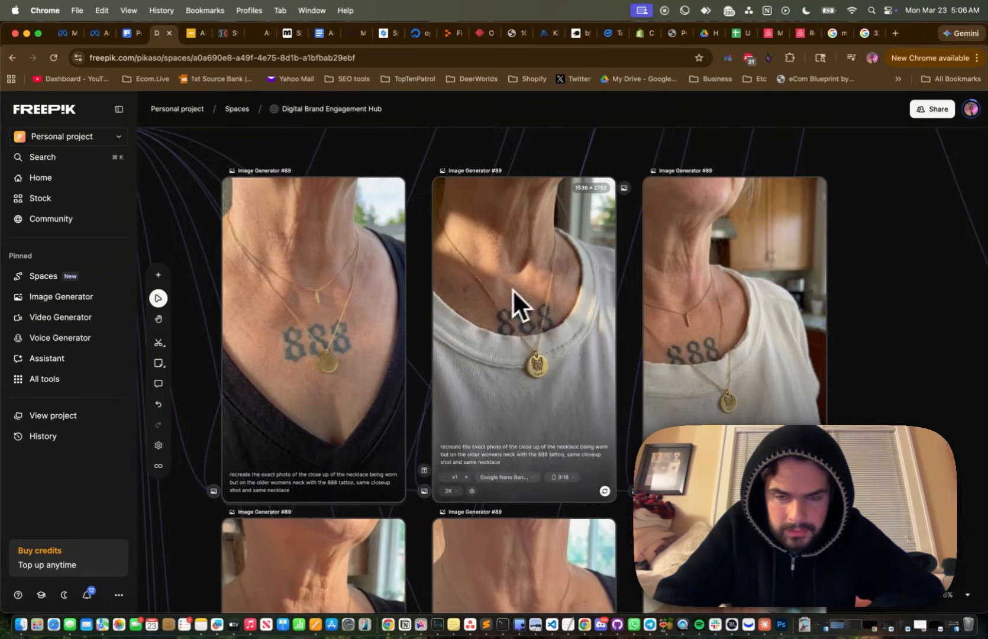
scroll(500, 308, down, 3)
Delete the first-row left and right necklace close-ups and the second-row left close-up.
scroll(500, 308, right, 1)
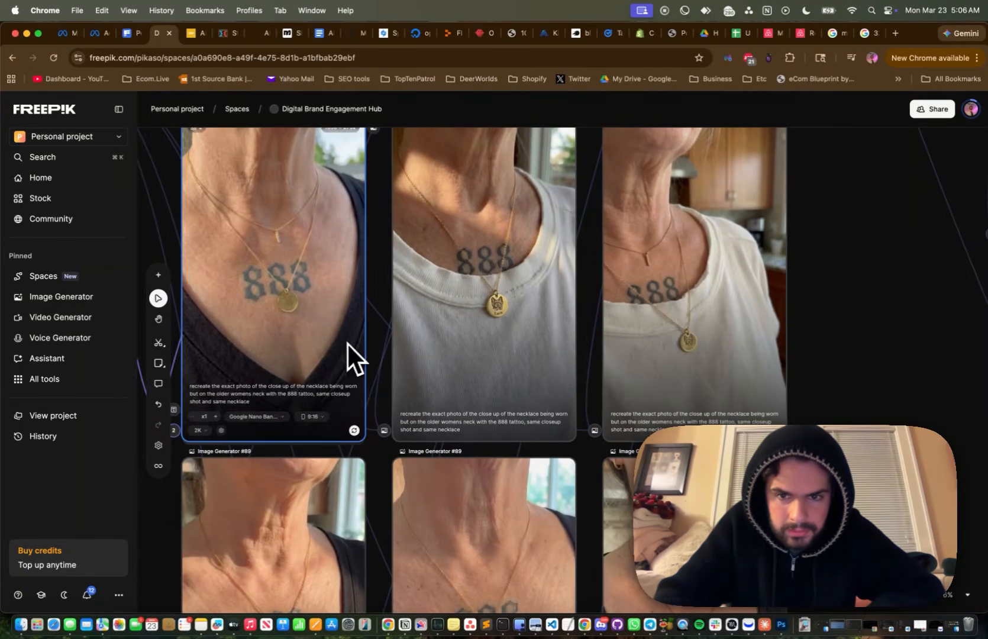
key(BackSpace)
click(666, 320)
key(BackSpace)
scroll(665, 319, down, 3)
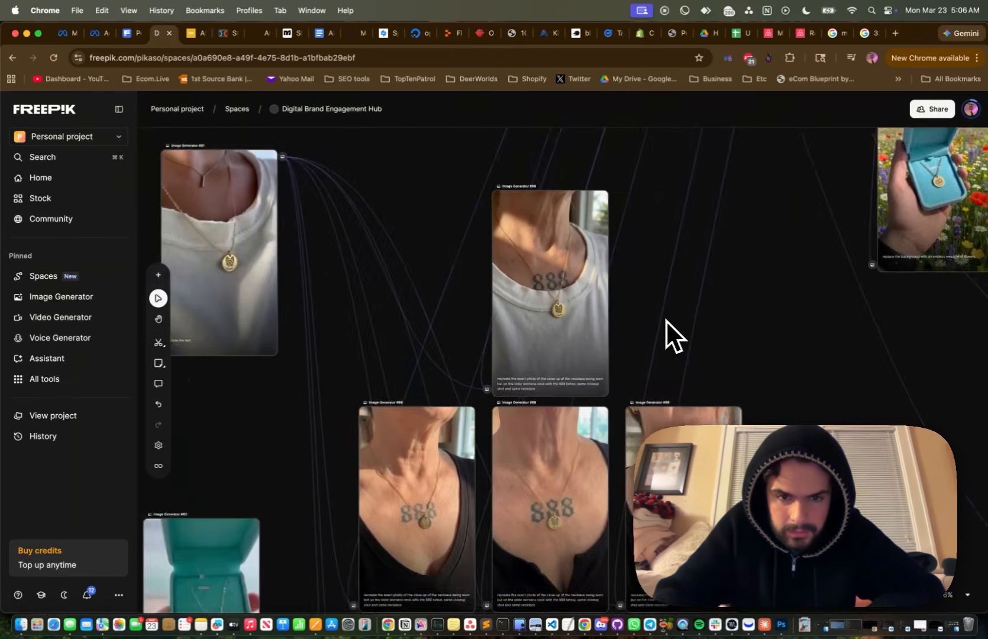
scroll(666, 320, down, 5)
click(364, 336)
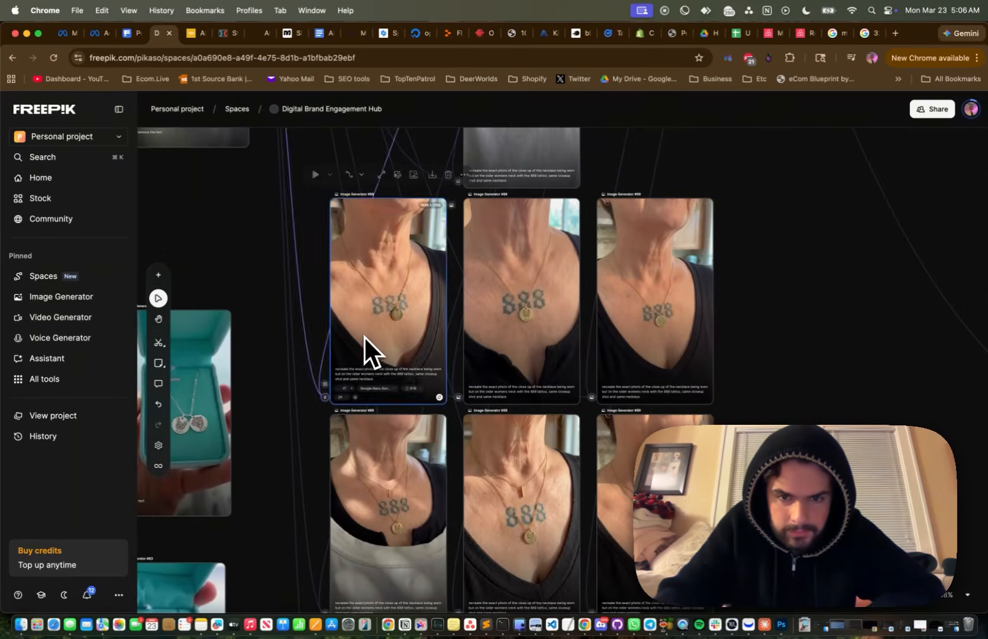
key(BackSpace)
Compare the remaining 888-tattoo close-ups and delete the left one in the third row, with the gray top.
scroll(559, 376, down, 2)
scroll(559, 376, down, 3)
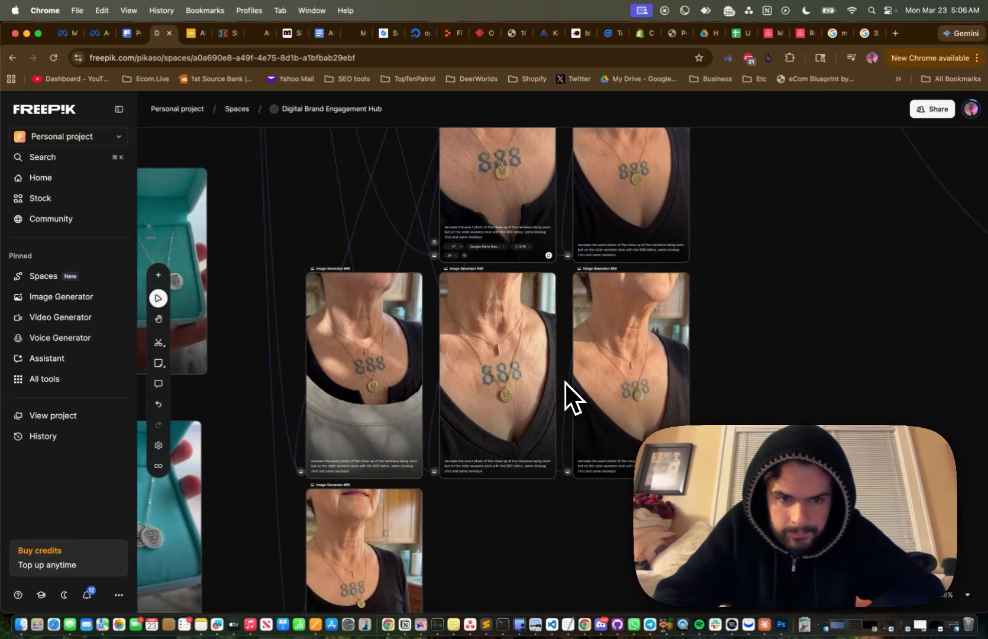
scroll(540, 443, down, 5)
scroll(540, 443, up, 7)
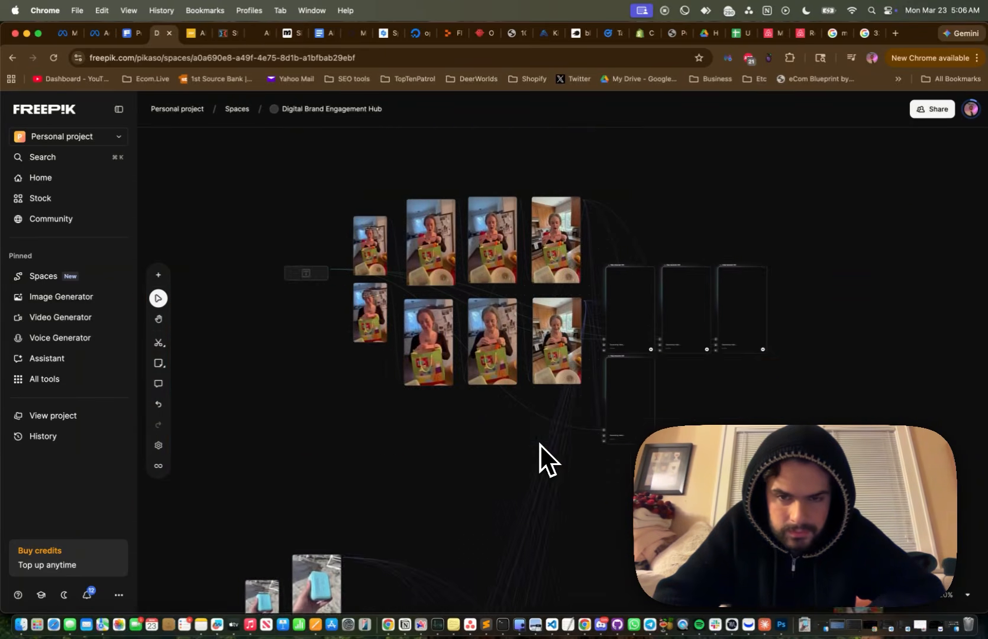
scroll(445, 435, up, 6)
scroll(446, 439, up, 4)
scroll(452, 425, up, 5)
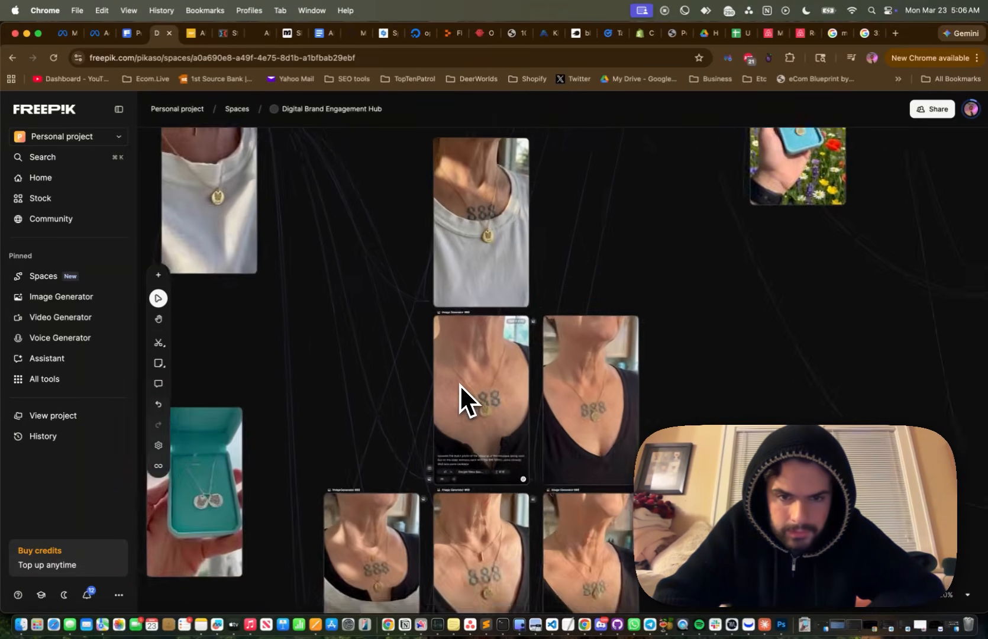
scroll(513, 421, down, 1)
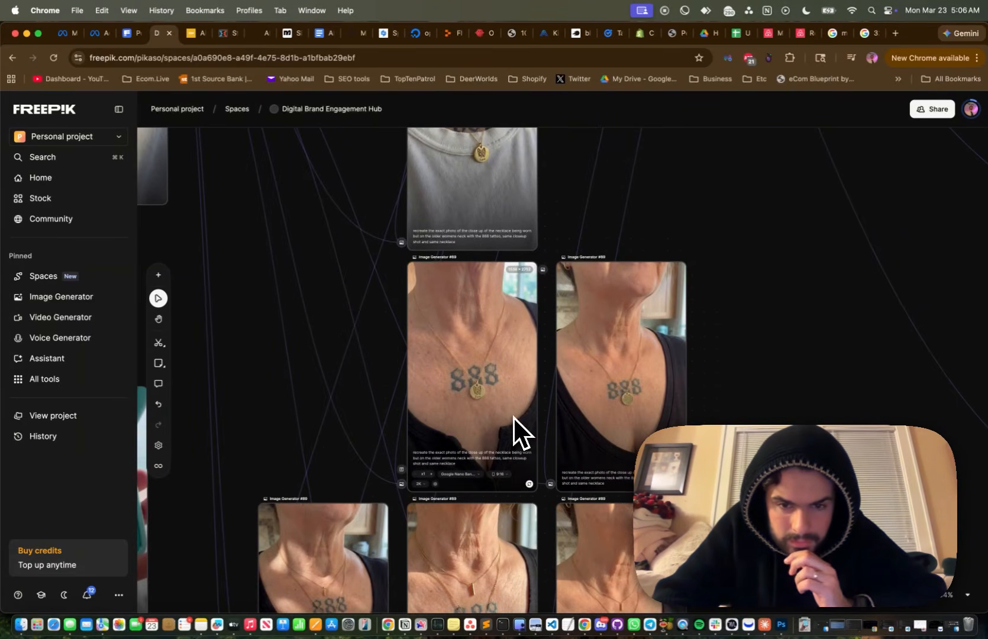
scroll(514, 417, down, 8)
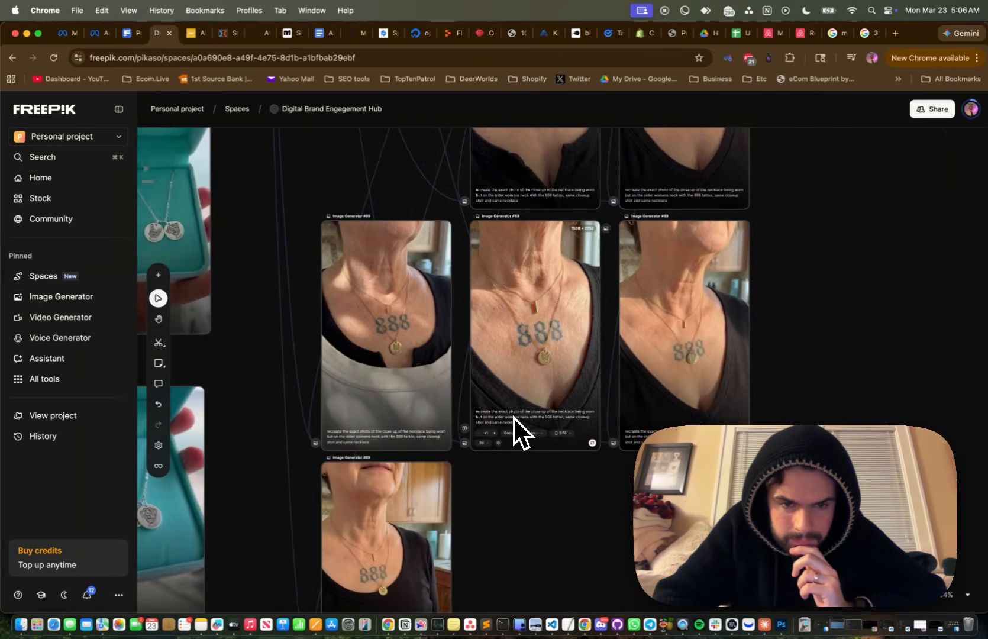
scroll(524, 461, down, 5)
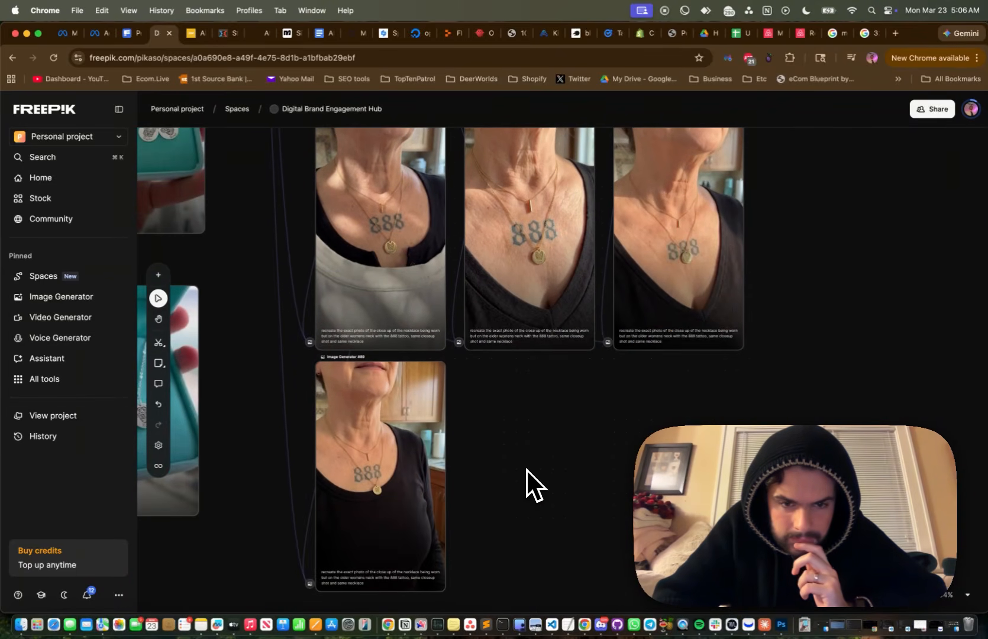
scroll(527, 471, down, 3)
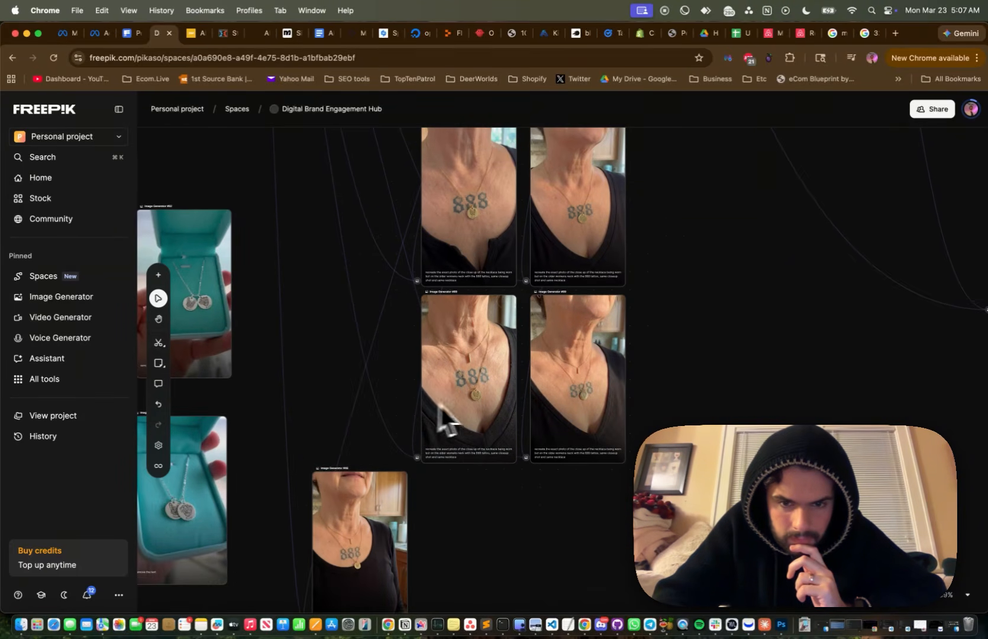
Preview the two remaining third-row V-neck close-ups at full size to inspect the necklace and pendant.
double_click(483, 406)
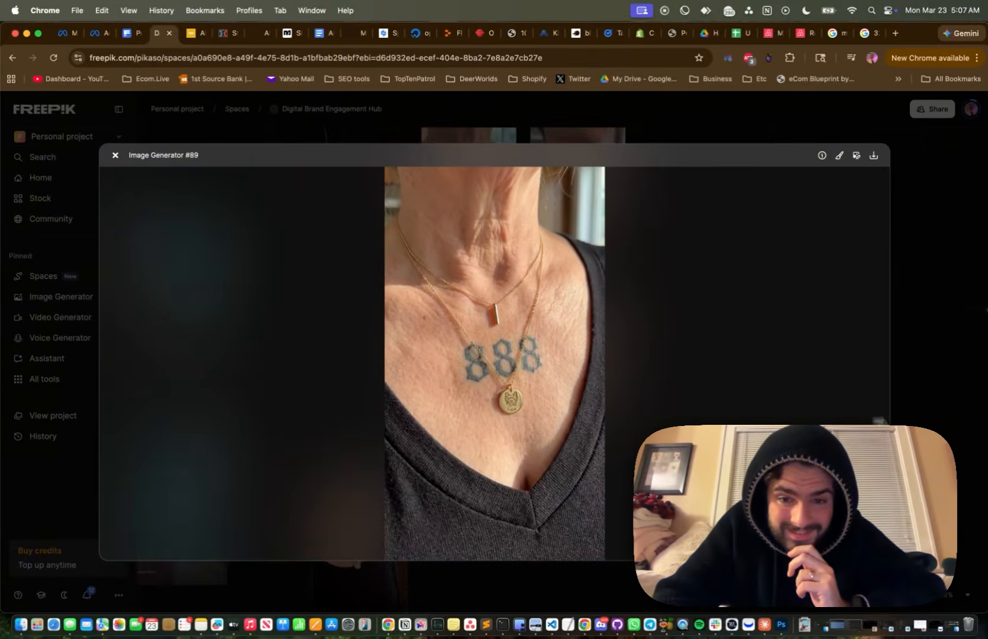
click(942, 412)
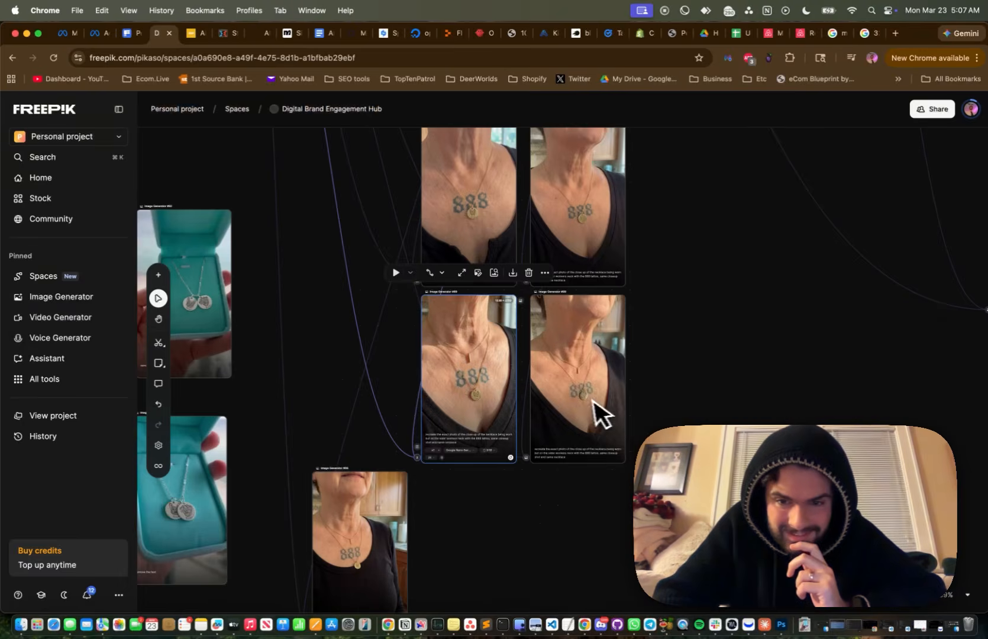
double_click(587, 400)
click(942, 409)
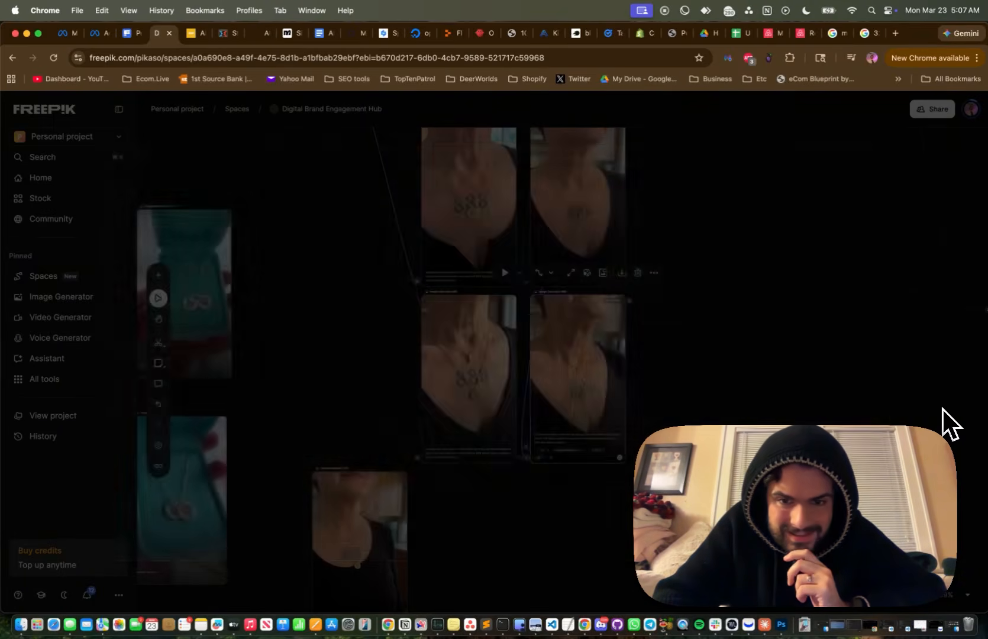
Move the layered-necklace V-neck close-up up beside the white-shirt source image and delete the white-shirt, other third-row and bottom alternatives.
drag(363, 507, 362, 283)
key(Delete)
scroll(618, 423, down, 4)
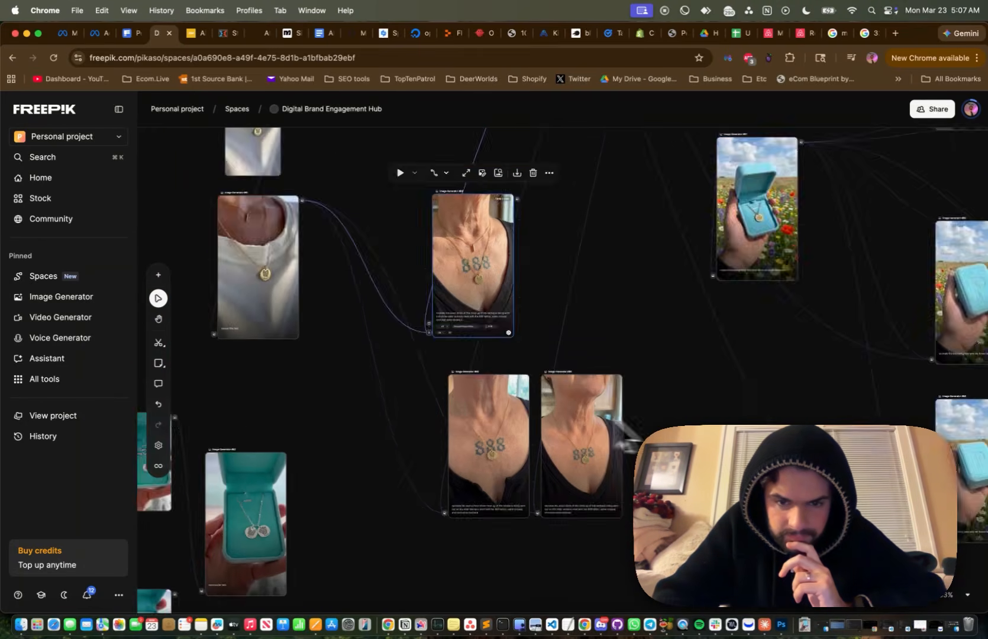
Compare the two remaining single-necklace close-ups and delete both, keeping only the layered-necklace V-neck version.
scroll(504, 403, up, 10)
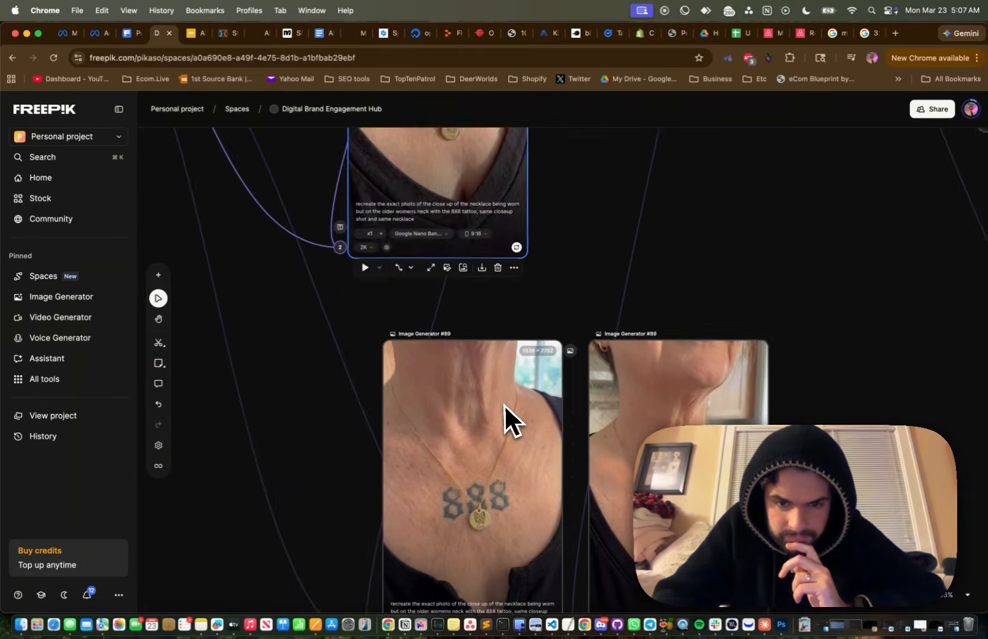
scroll(504, 404, down, 6)
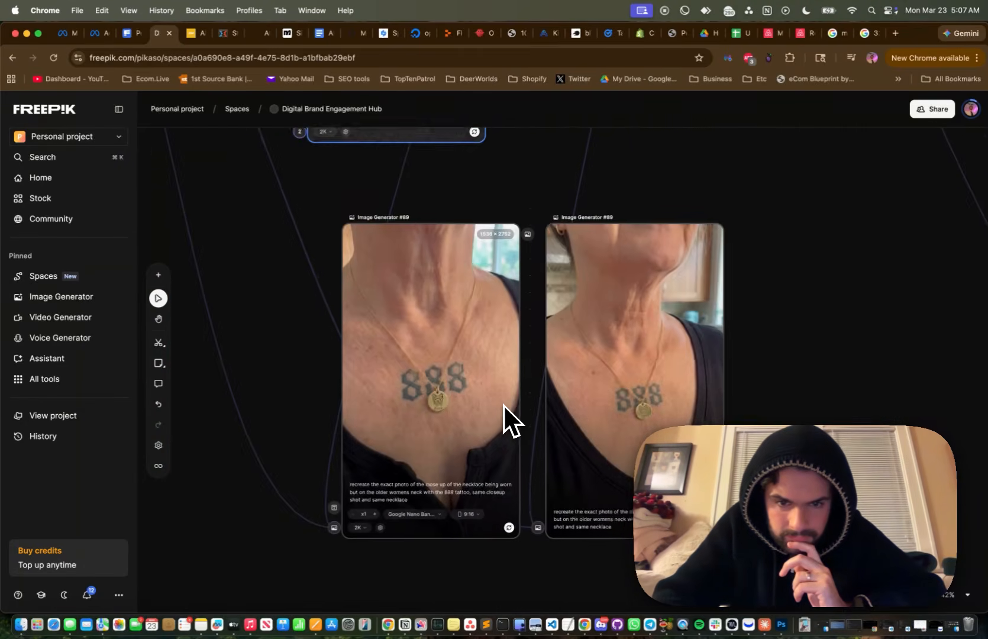
drag(379, 379, 588, 426)
key(Delete)
Move the kept 888-tattoo close-up to the far right of the flower-field box images.
scroll(589, 426, up, 4)
drag(559, 385, 418, 381)
scroll(418, 380, right, 5)
scroll(419, 382, down, 8)
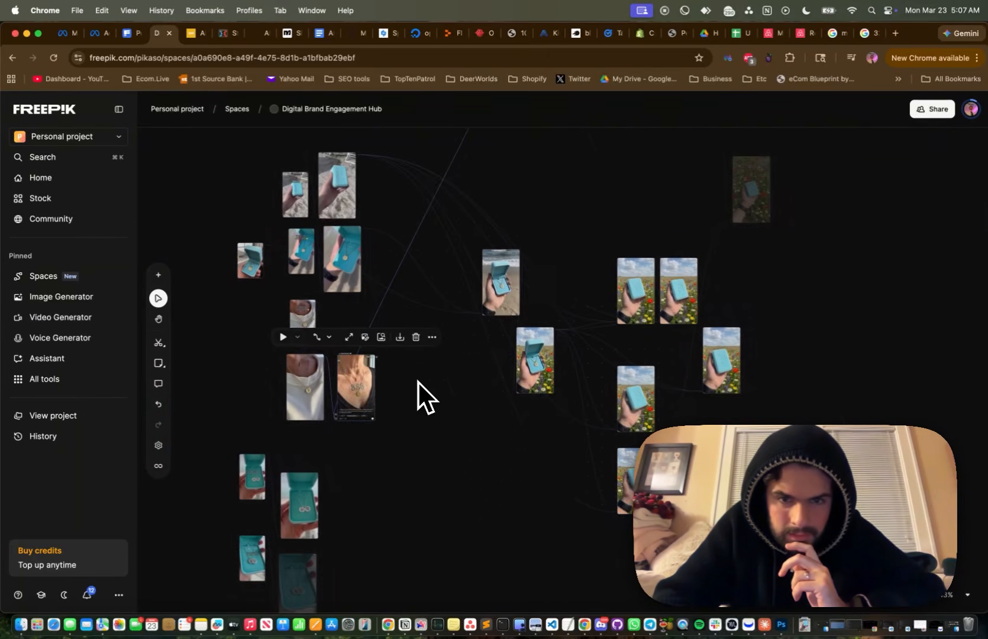
drag(313, 410, 773, 409)
Stack the downward-angle closed-box flower image and the open-box flower image in a column above the tattoo close-up.
drag(725, 234, 757, 224)
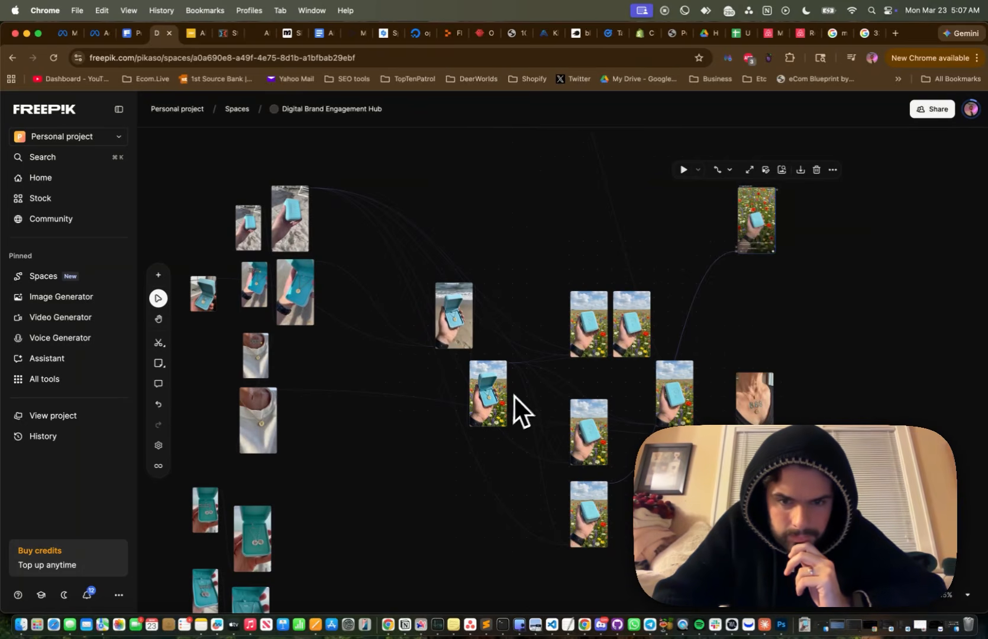
drag(489, 401, 760, 309)
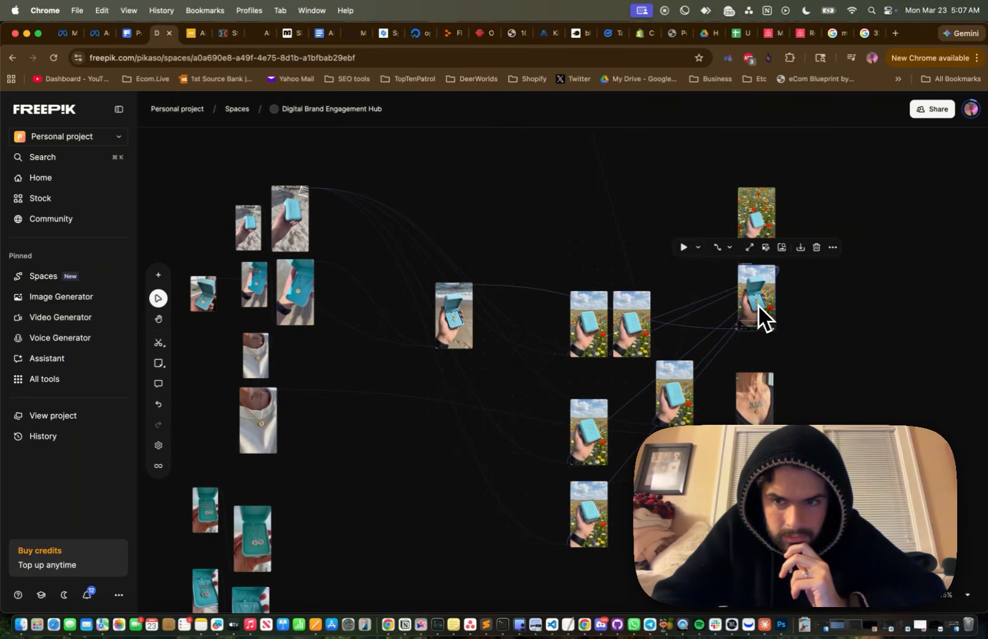
scroll(682, 296, up, 5)
scroll(679, 288, right, 5)
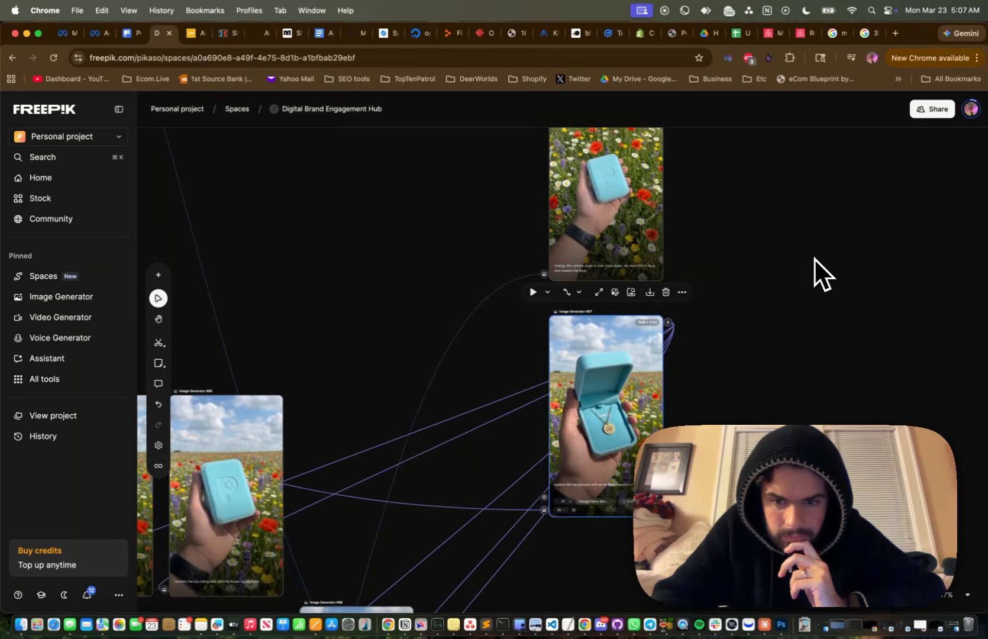
Move the 888-tattoo necklace close-up directly beneath the open-box flower image in the column.
scroll(814, 258, down, 6)
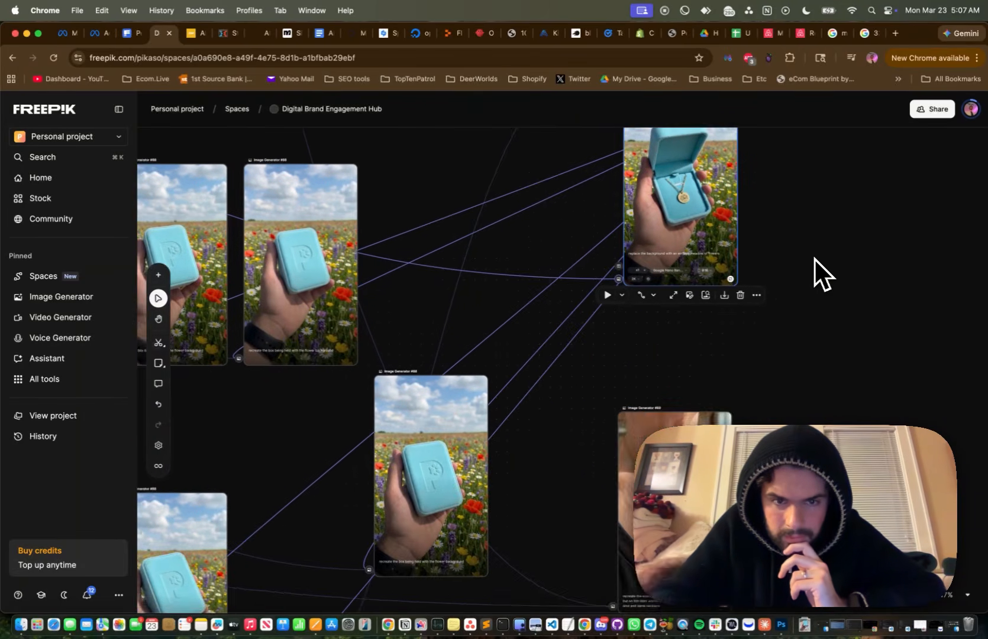
scroll(815, 258, down, 8)
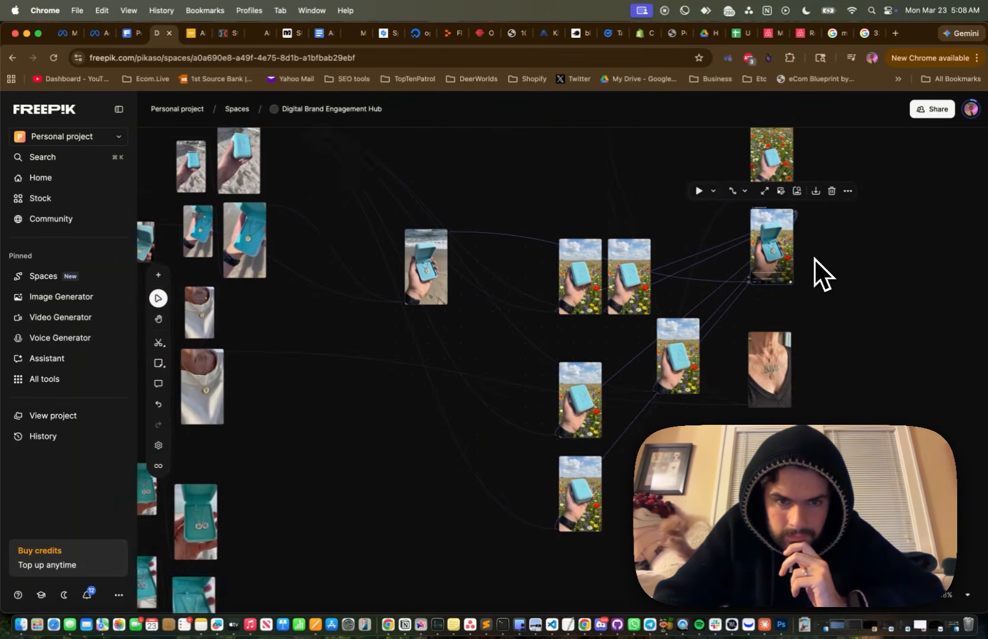
scroll(843, 331, right, 5)
click(676, 406)
scroll(670, 393, up, 6)
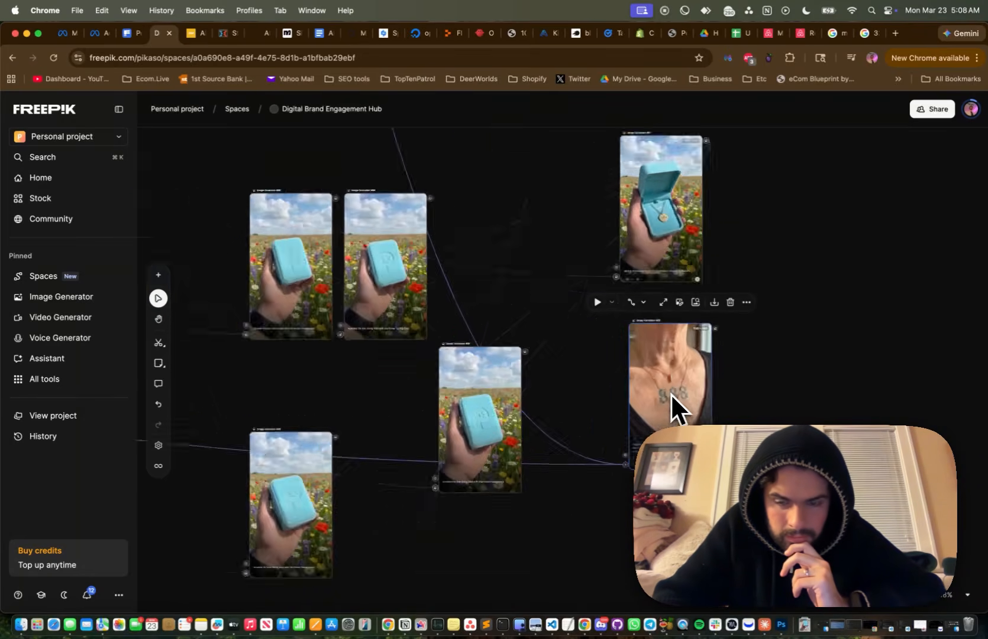
scroll(672, 394, up, 2)
scroll(671, 393, right, 2)
scroll(671, 394, down, 10)
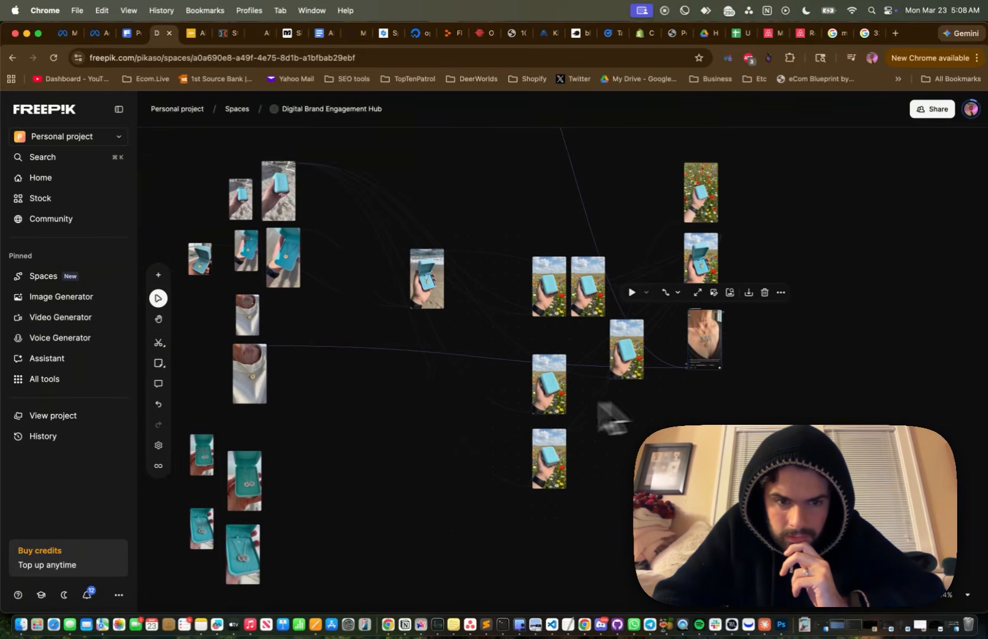
Add an image generator below the flower-field images, connected from the close-up of the open teal necklace box.
scroll(609, 415, down, 2)
scroll(609, 415, left, 2)
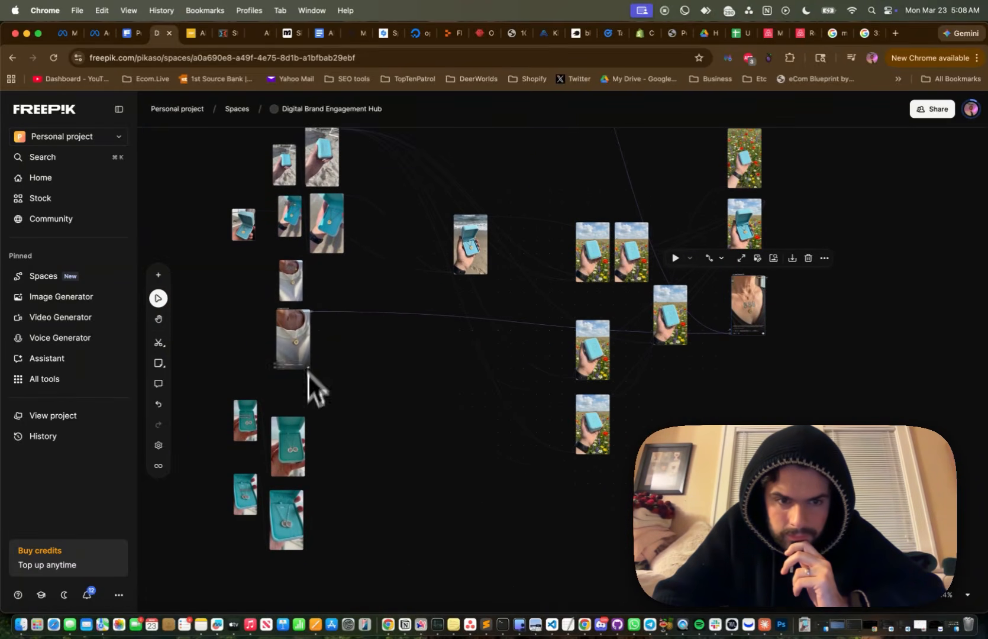
scroll(289, 449, up, 5)
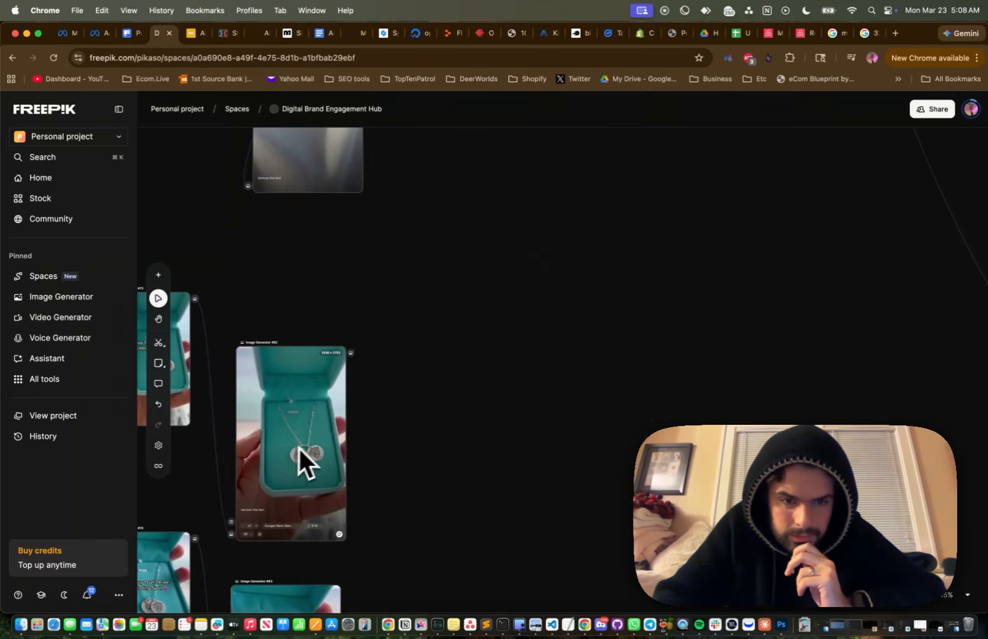
scroll(313, 443, down, 5)
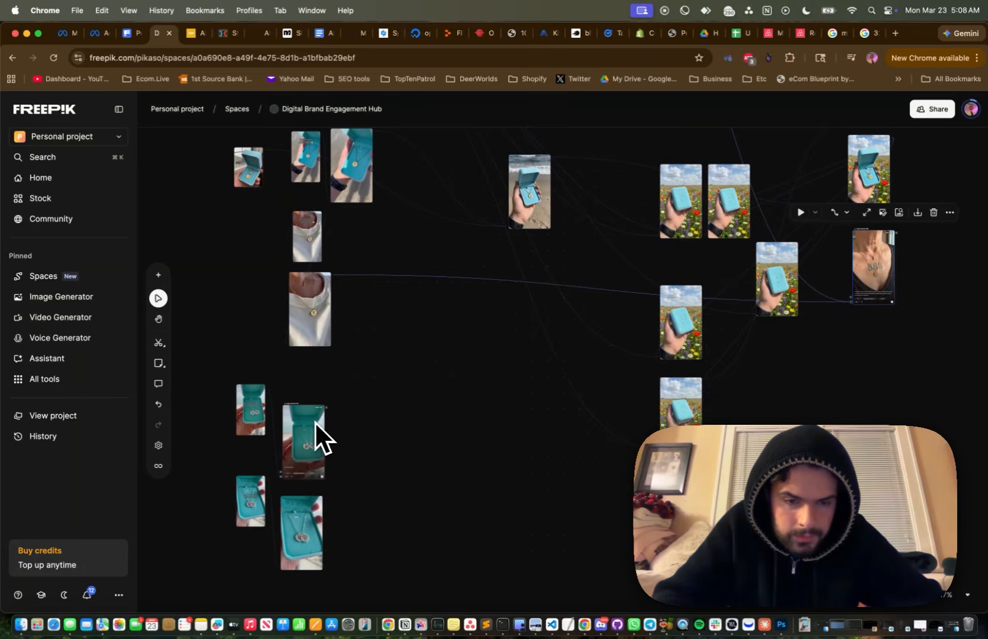
scroll(319, 420, up, 2)
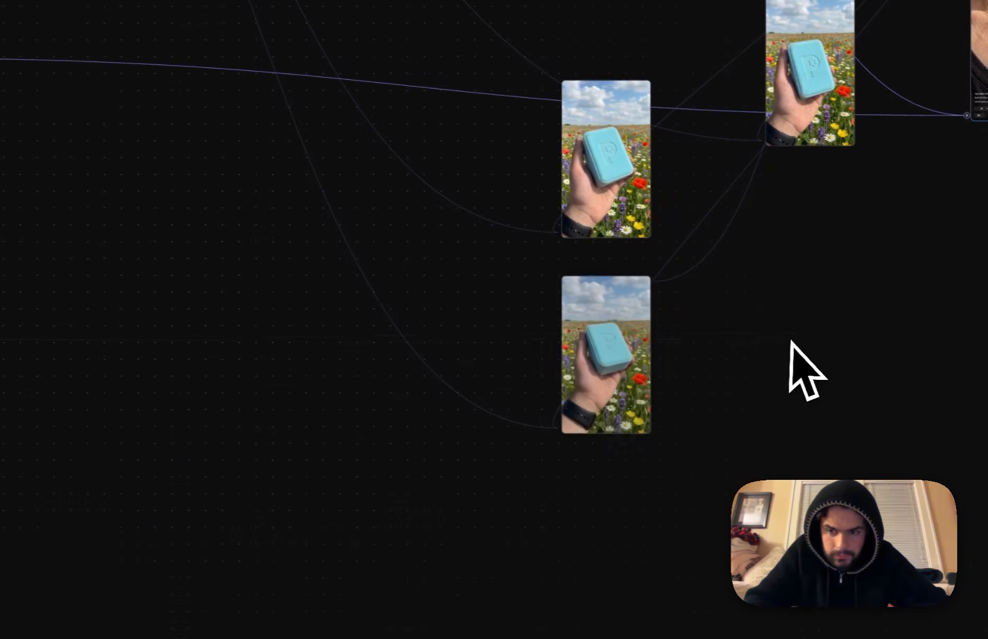
double_click(850, 332)
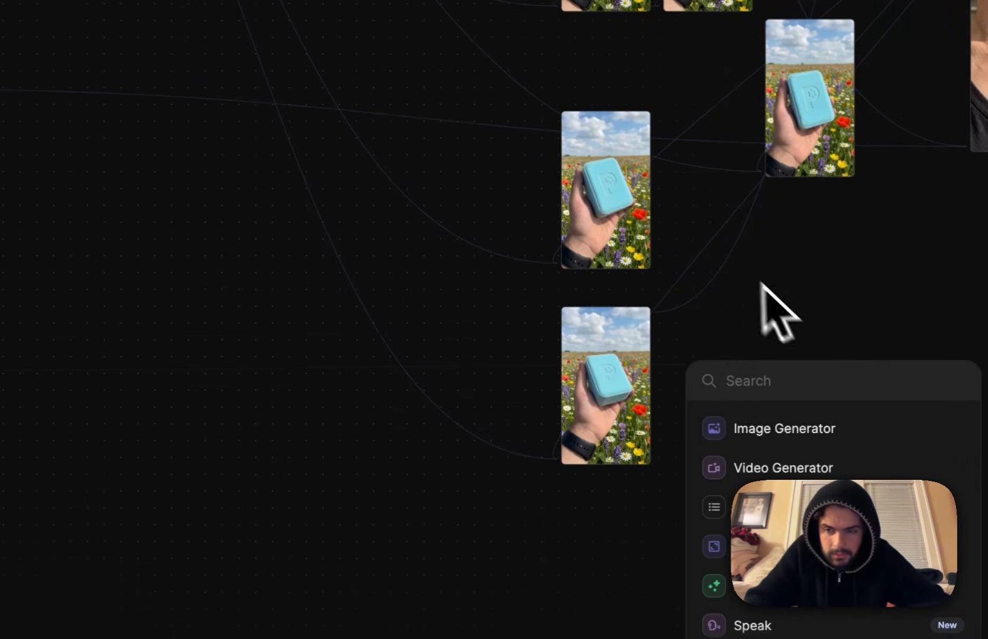
click(771, 427)
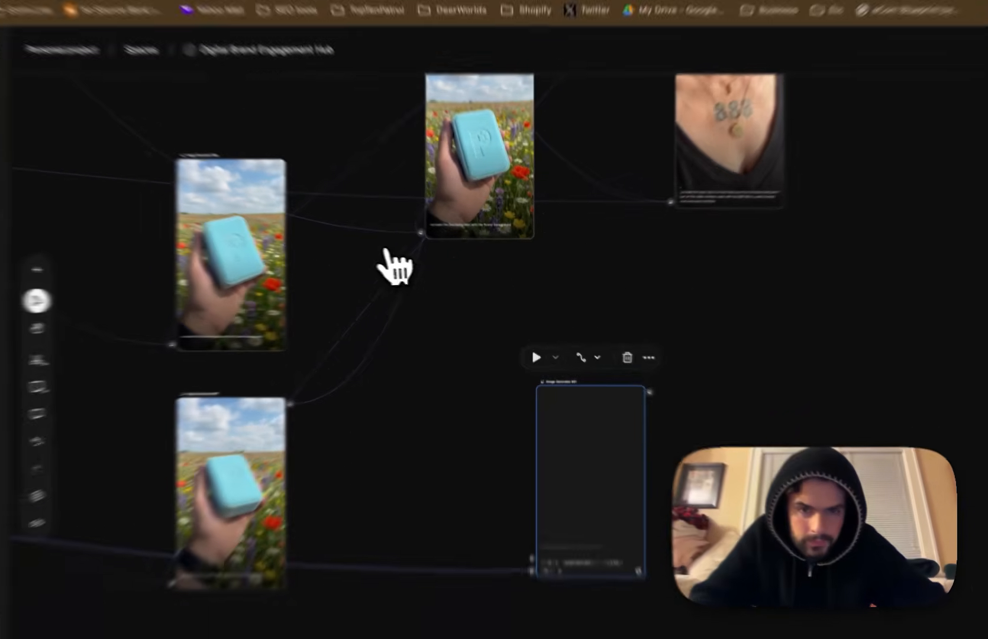
Look over the flower-field box images and the 888-tattoo close-up for a second reference for the new generator.
scroll(376, 378, up, 2)
scroll(379, 381, right, 1)
scroll(450, 358, up, 2)
scroll(449, 358, right, 1)
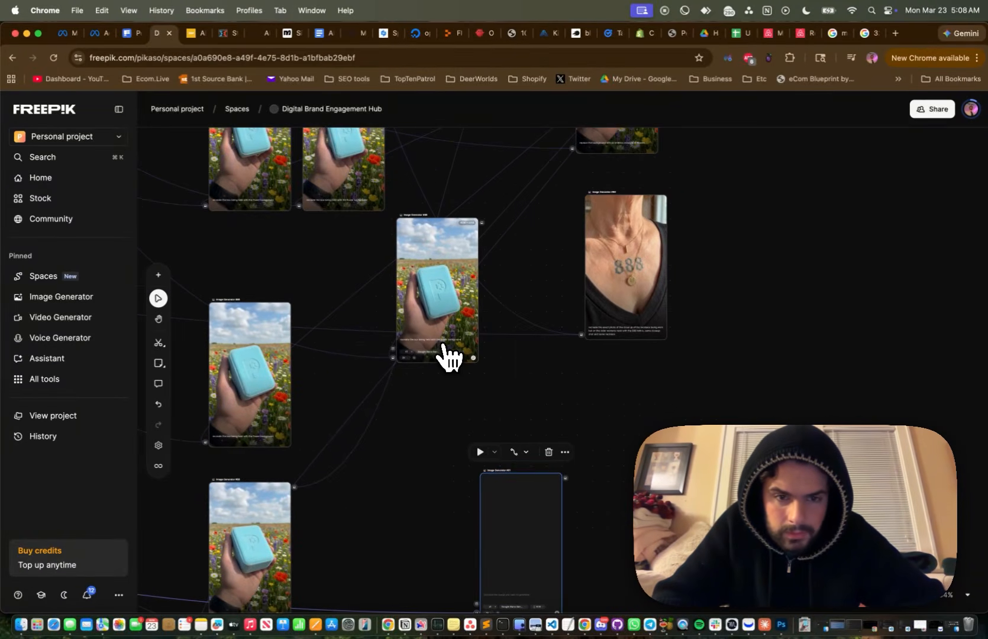
scroll(449, 358, down, 3)
scroll(450, 358, left, 5)
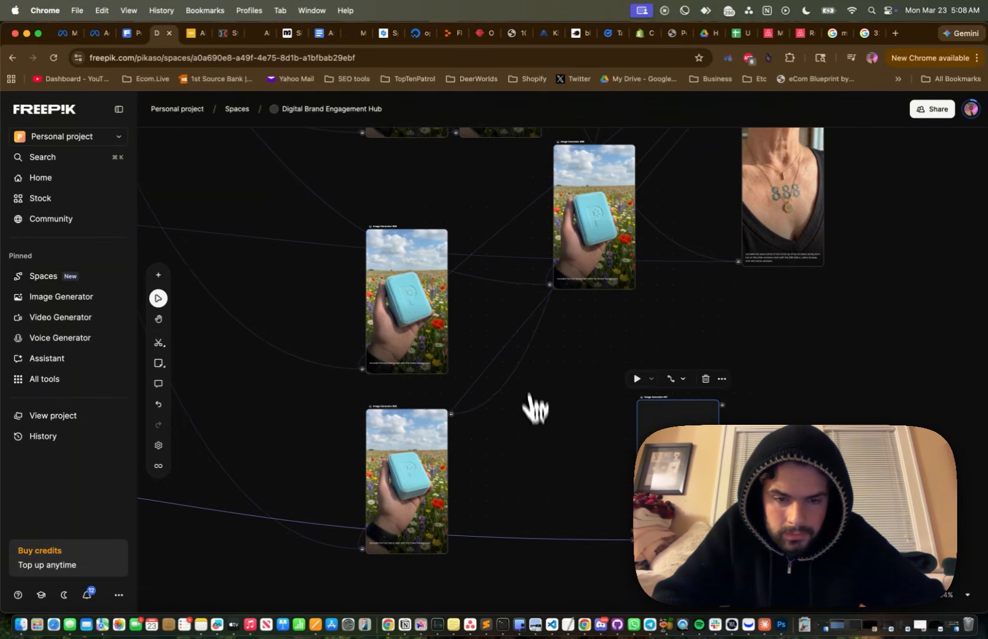
scroll(536, 409, down, 2)
scroll(536, 409, right, 2)
scroll(536, 452, up, 5)
scroll(536, 452, left, 3)
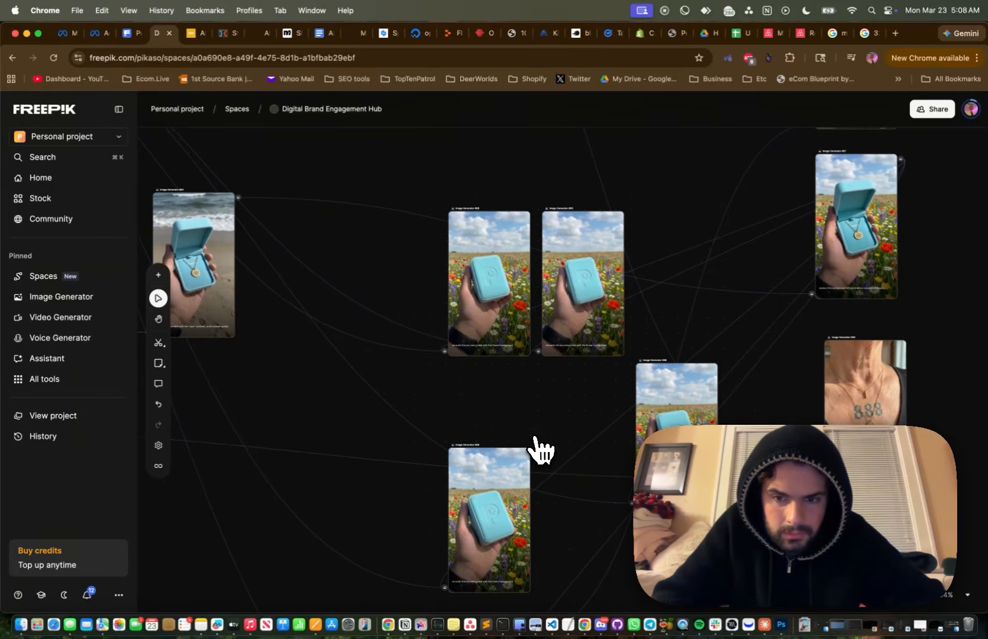
scroll(538, 451, right, 3)
scroll(538, 451, down, 1)
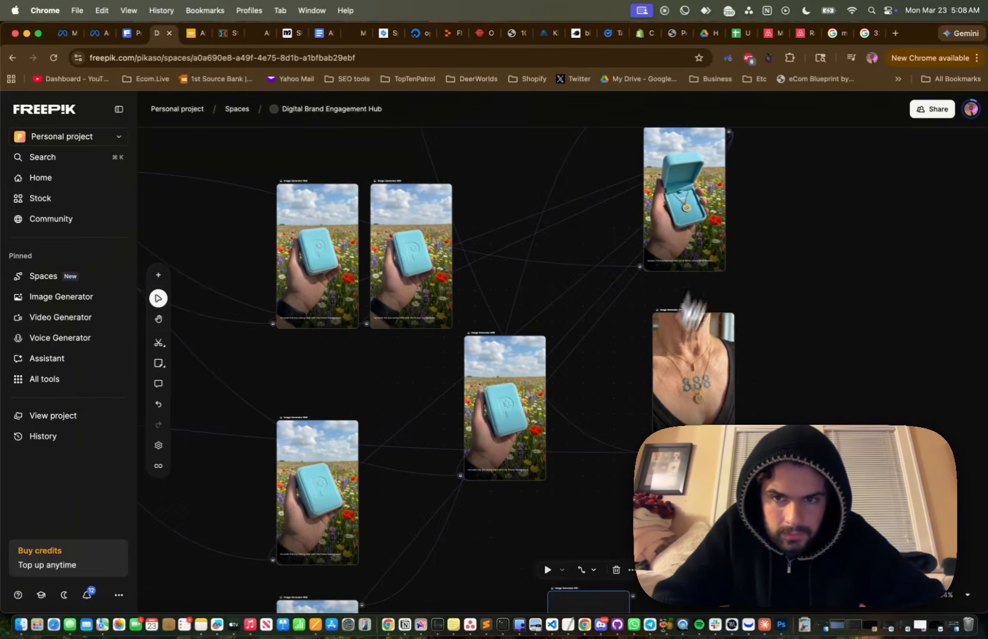
scroll(720, 291, right, 2)
scroll(720, 291, down, 1)
scroll(721, 292, down, 2)
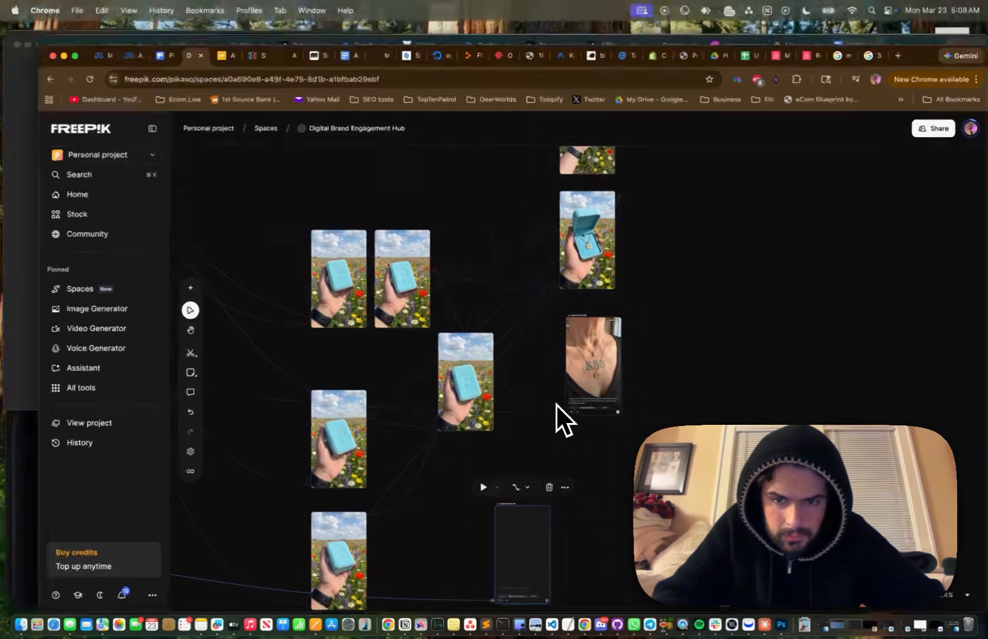
Connect the open-box flower-field image to the empty image generator as its second reference.
double_click(574, 423)
click(636, 197)
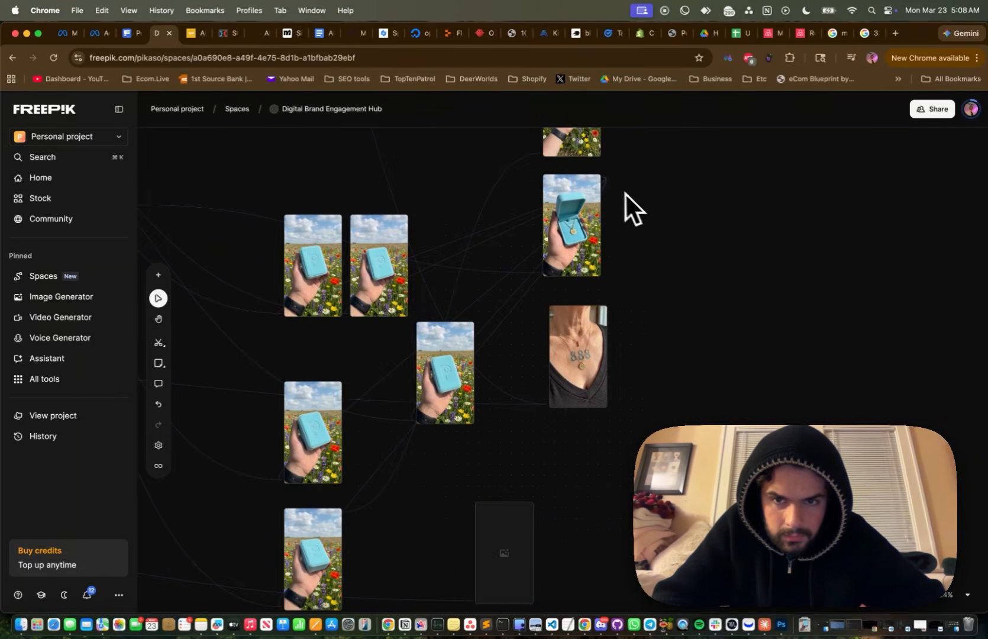
scroll(604, 183, up, 3)
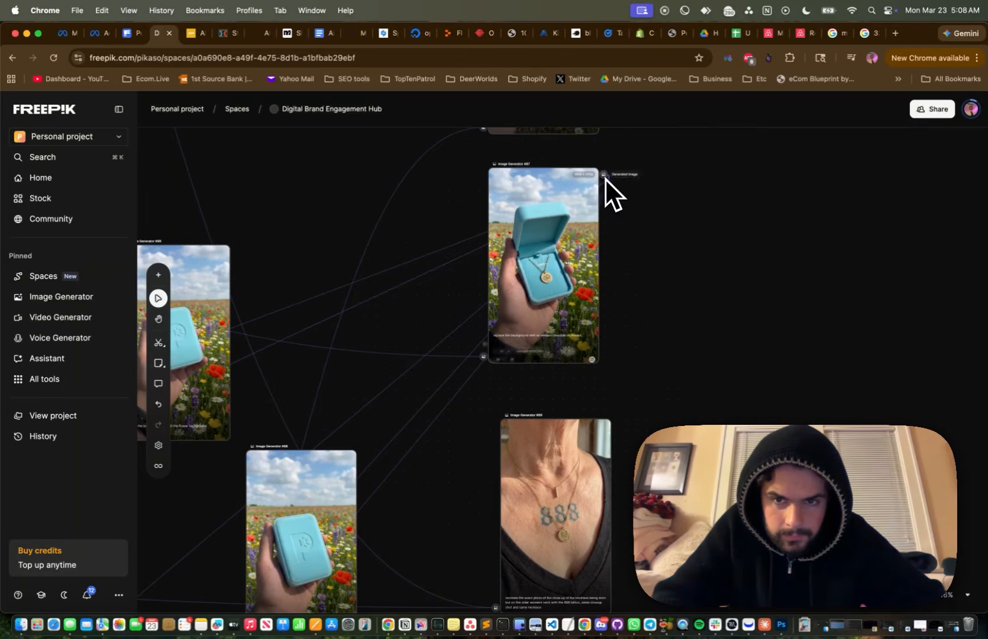
scroll(662, 143, up, 3)
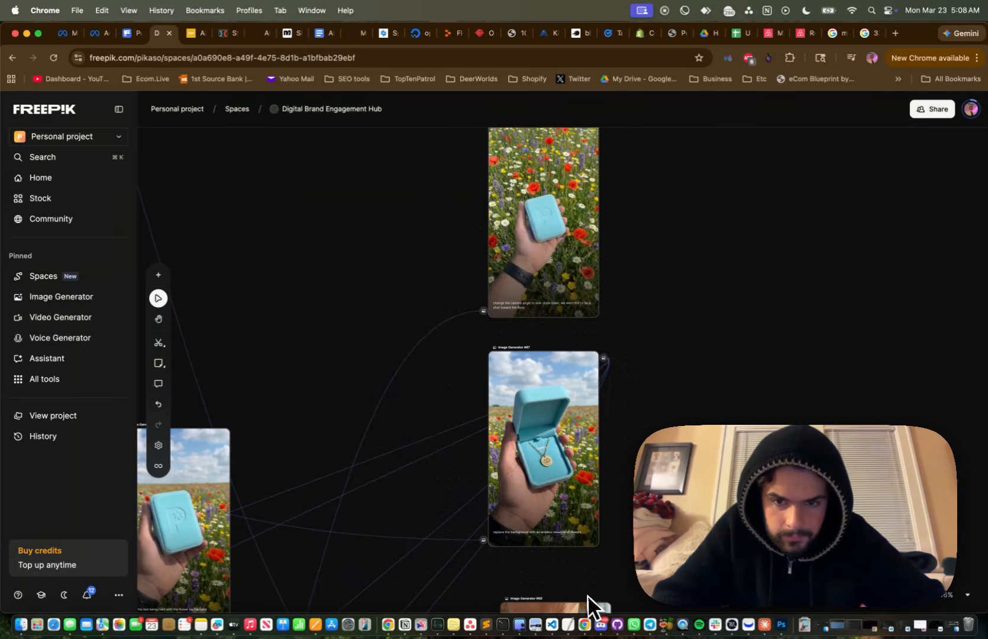
scroll(587, 596, down, 10)
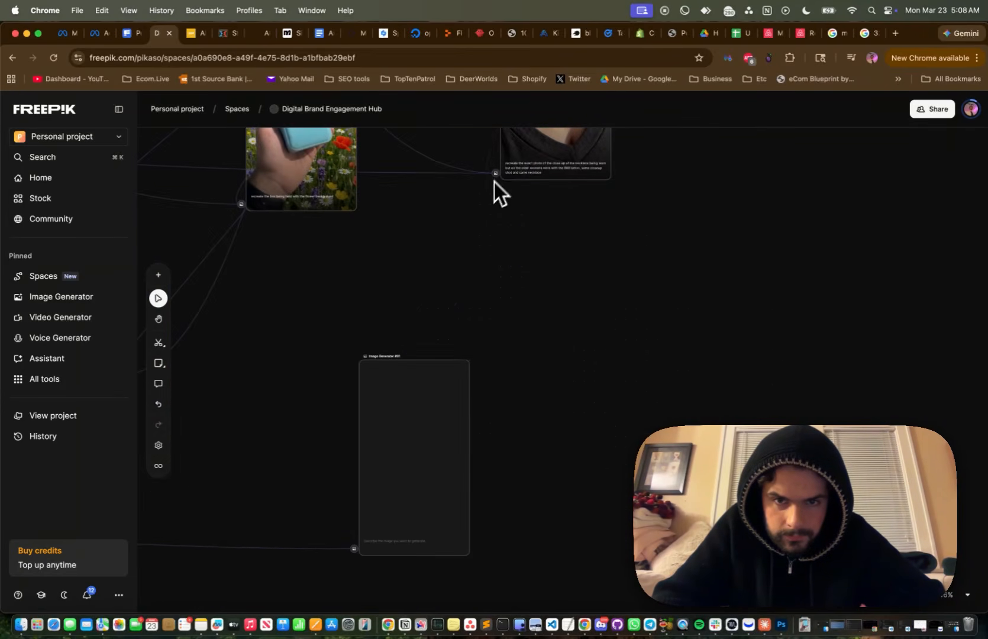
scroll(544, 222, up, 3)
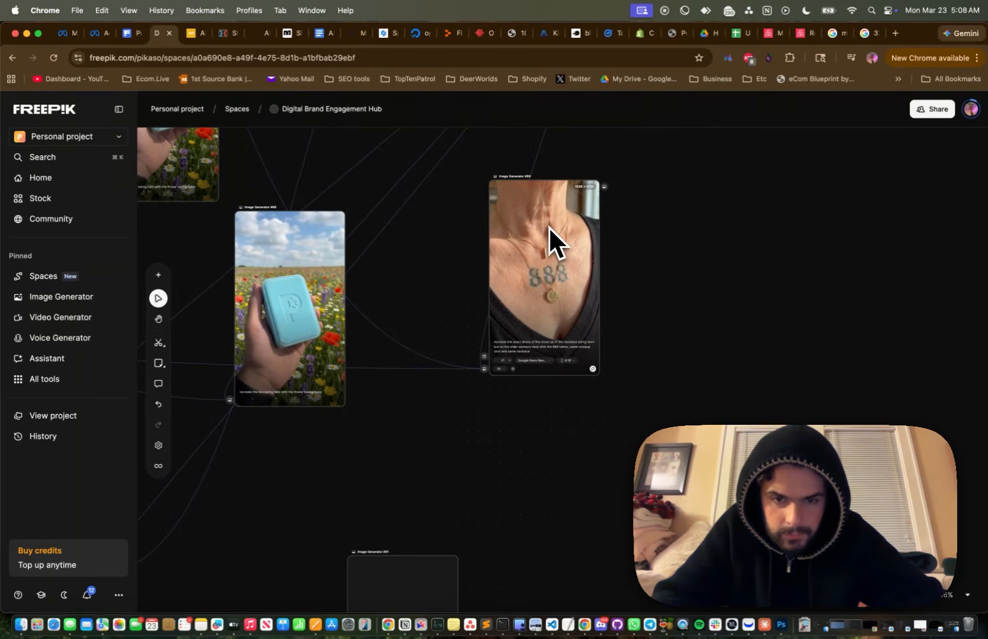
scroll(579, 362, down, 6)
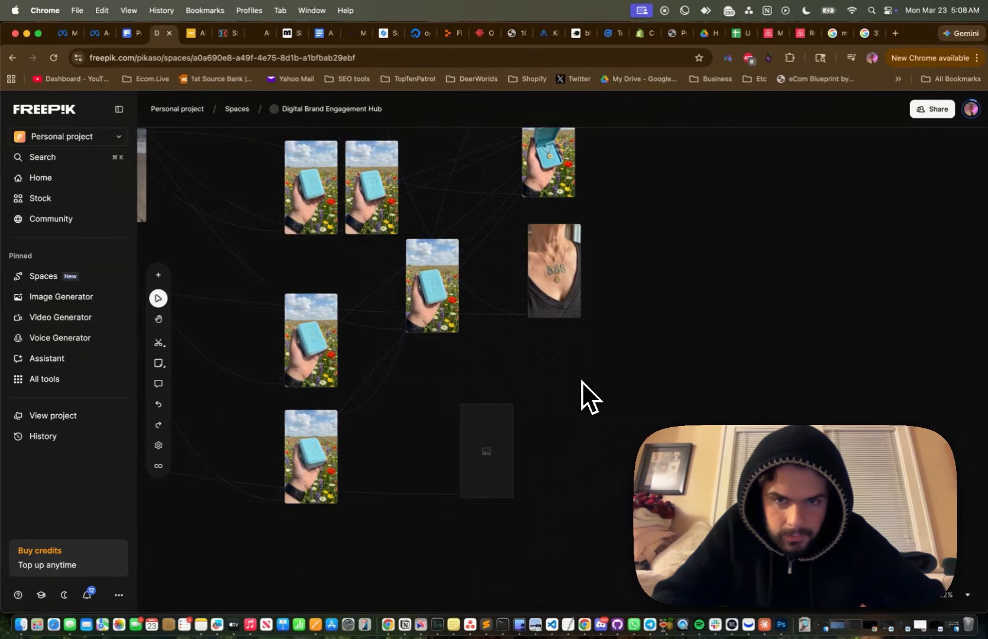
scroll(581, 380, up, 3)
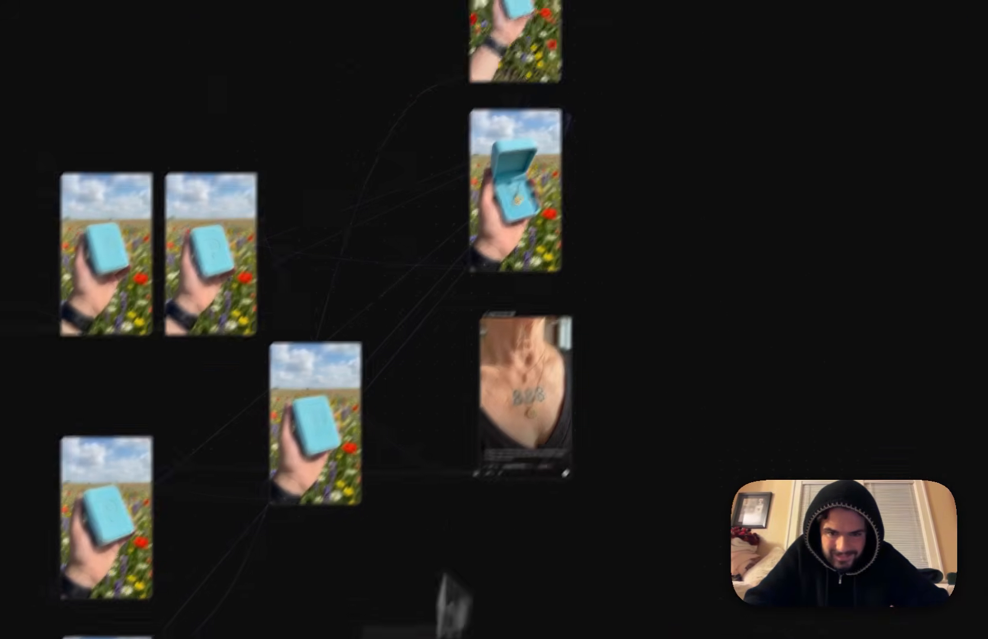
drag(444, 576, 479, 349)
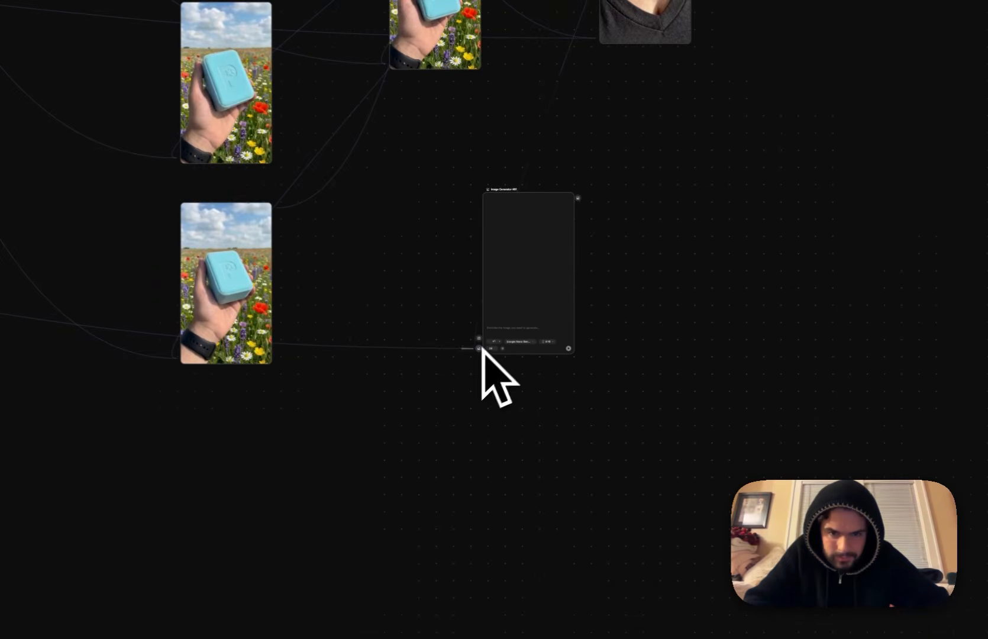
Give the new generator the prompt "recreate the closeup shot of the necklace in the flower meadow" and set it to 10 images.
scroll(488, 315, up, 5)
scroll(488, 316, left, 12)
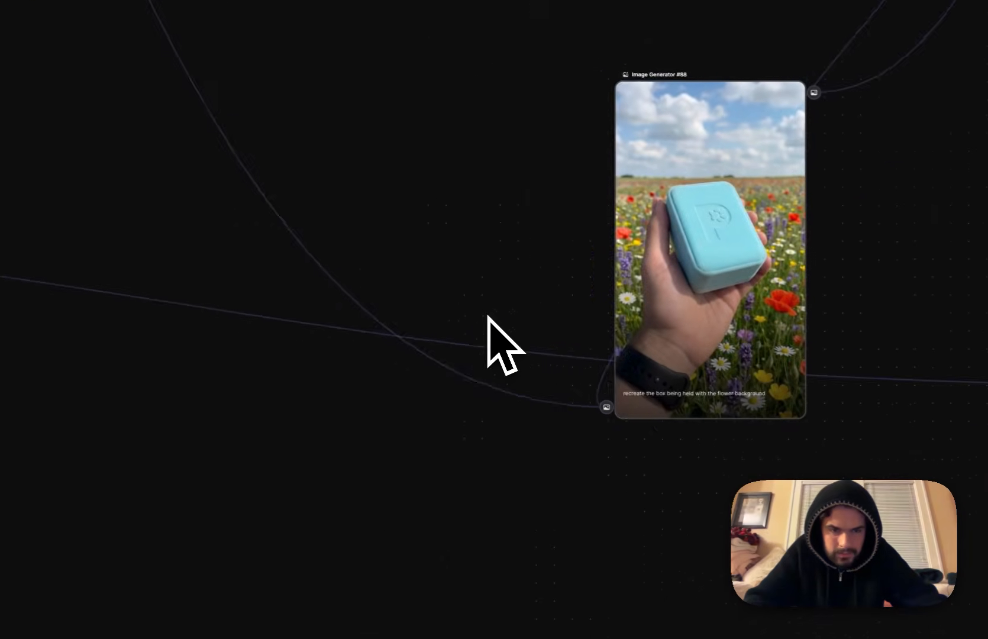
scroll(488, 316, left, 15)
scroll(488, 316, down, 1)
scroll(488, 315, right, 15)
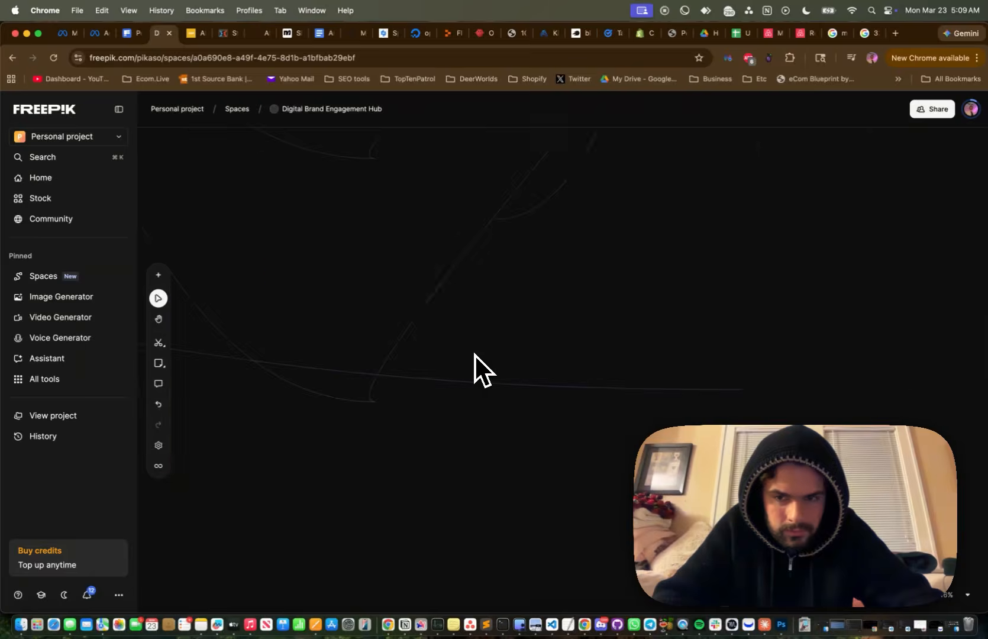
scroll(475, 355, right, 6)
click(428, 334)
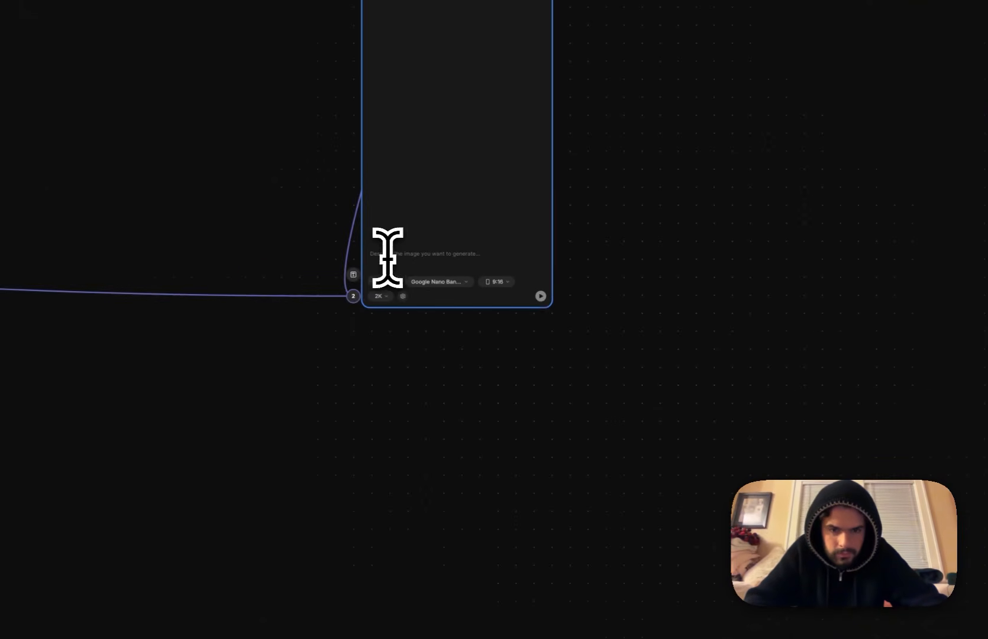
text(recreate the)
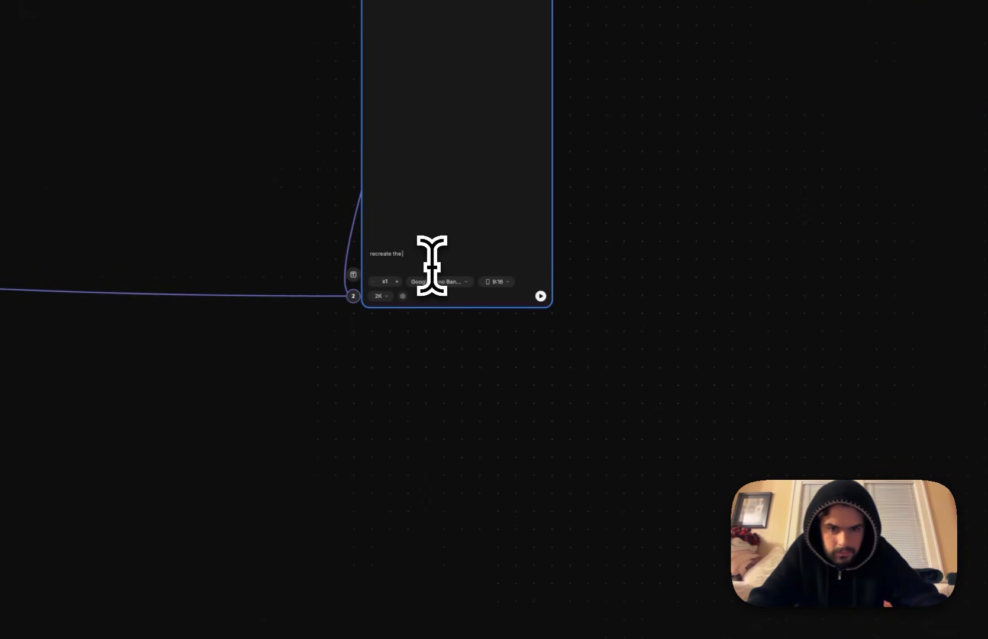
text( closeu)
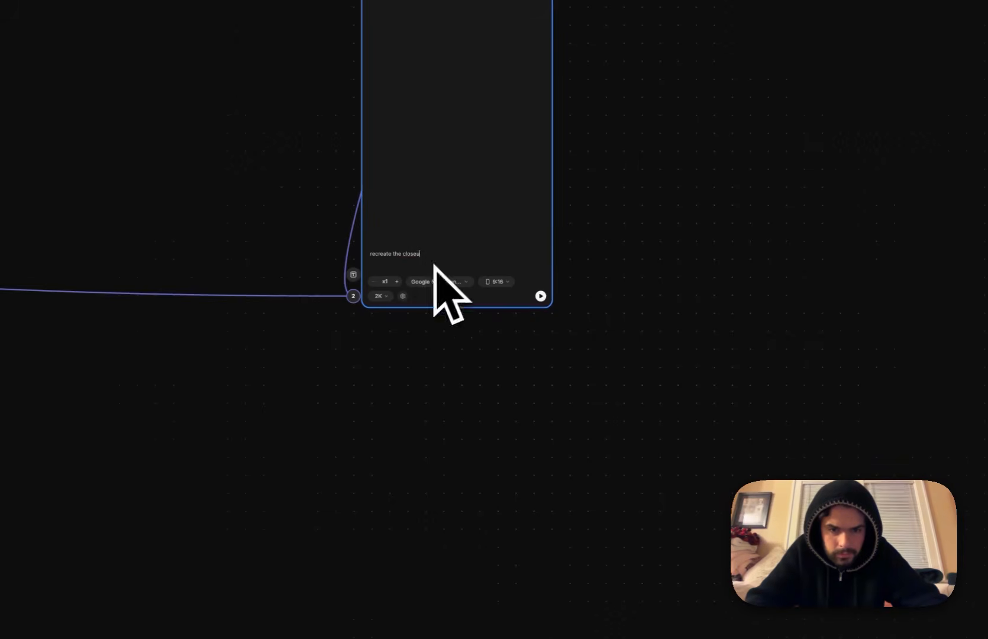
text(p shot of the necklace in the flower meadow)
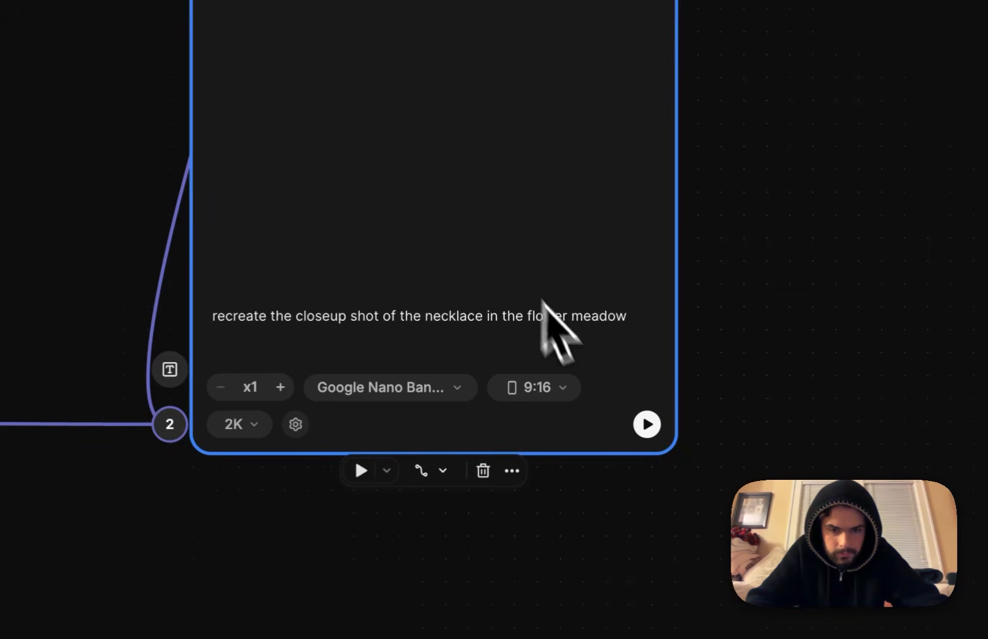
click(283, 387)
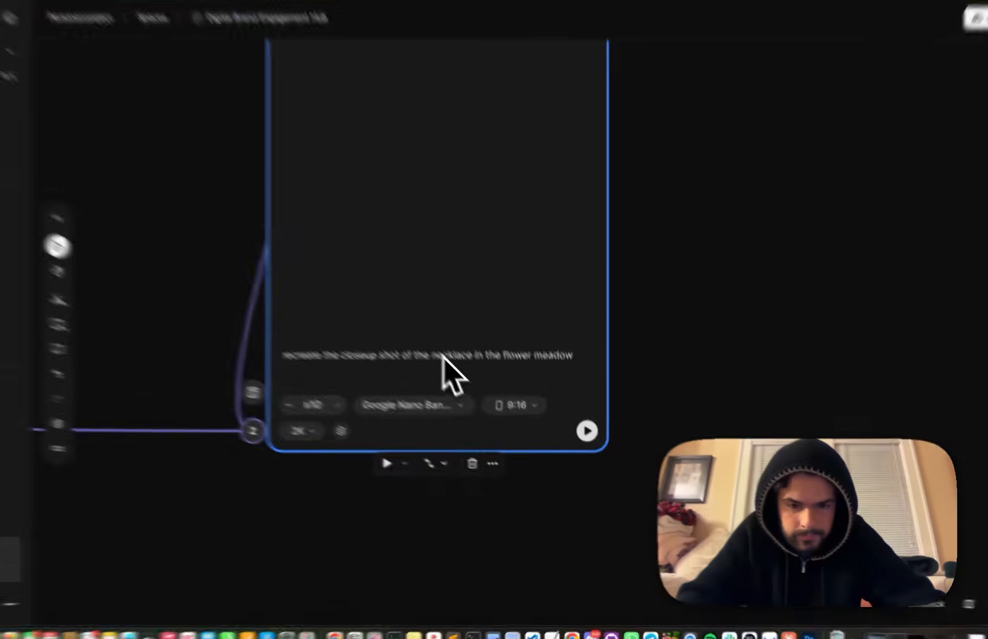
Preview the kitchen unboxing clip below the video that is still generating.
scroll(448, 357, down, 10)
scroll(466, 357, up, 1)
scroll(467, 357, up, 2)
scroll(507, 345, up, 10)
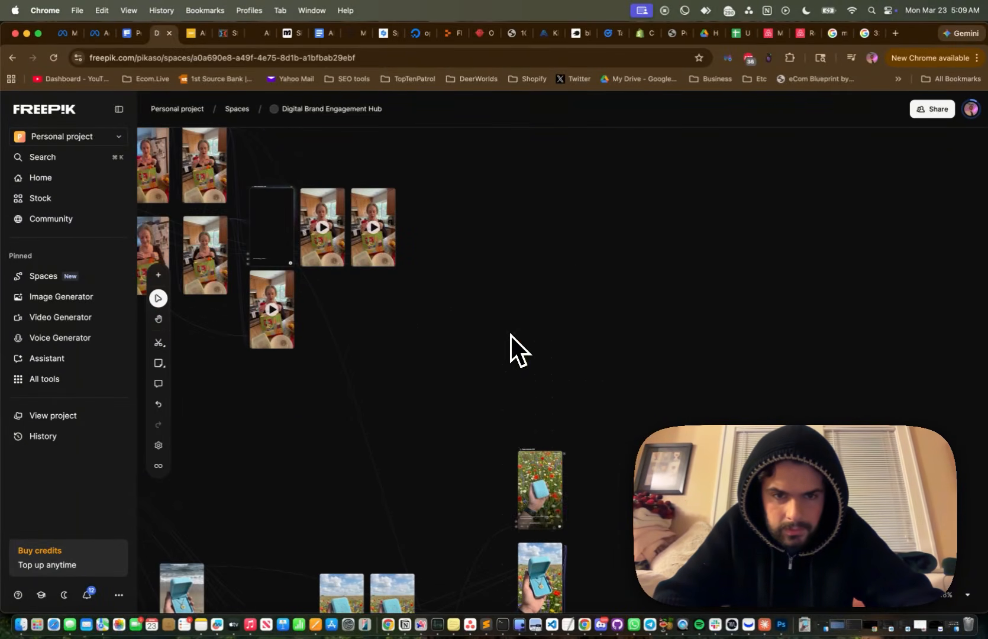
scroll(510, 335, up, 10)
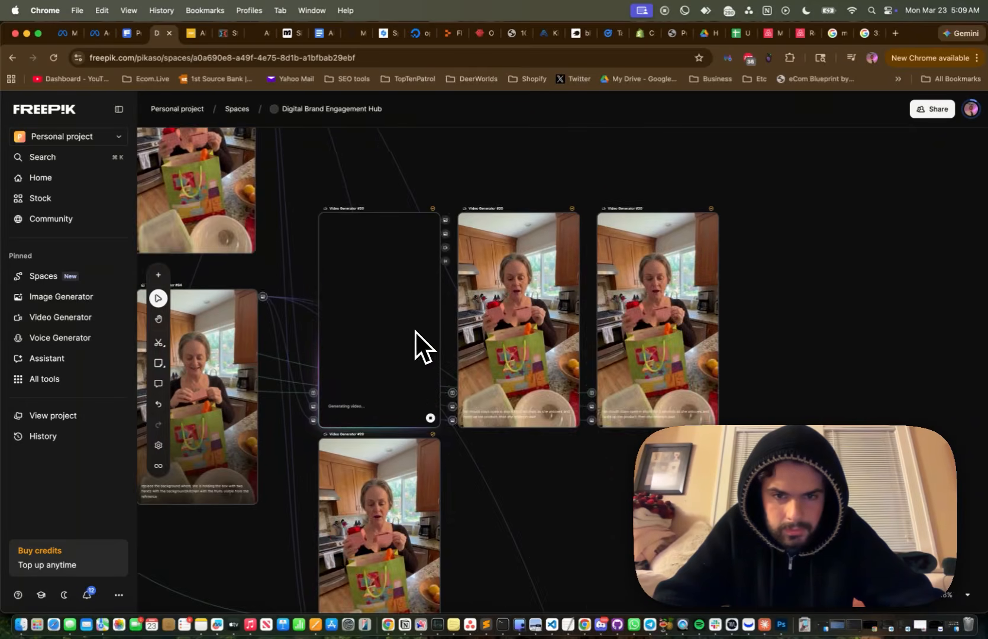
scroll(454, 355, left, 2)
scroll(454, 355, down, 1)
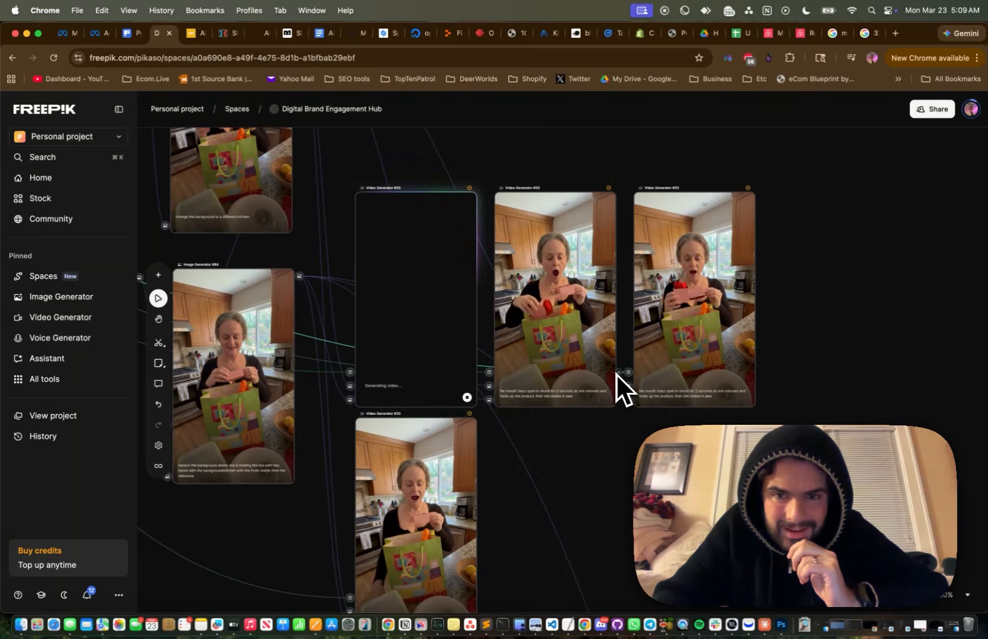
scroll(594, 392, down, 6)
scroll(593, 393, left, 3)
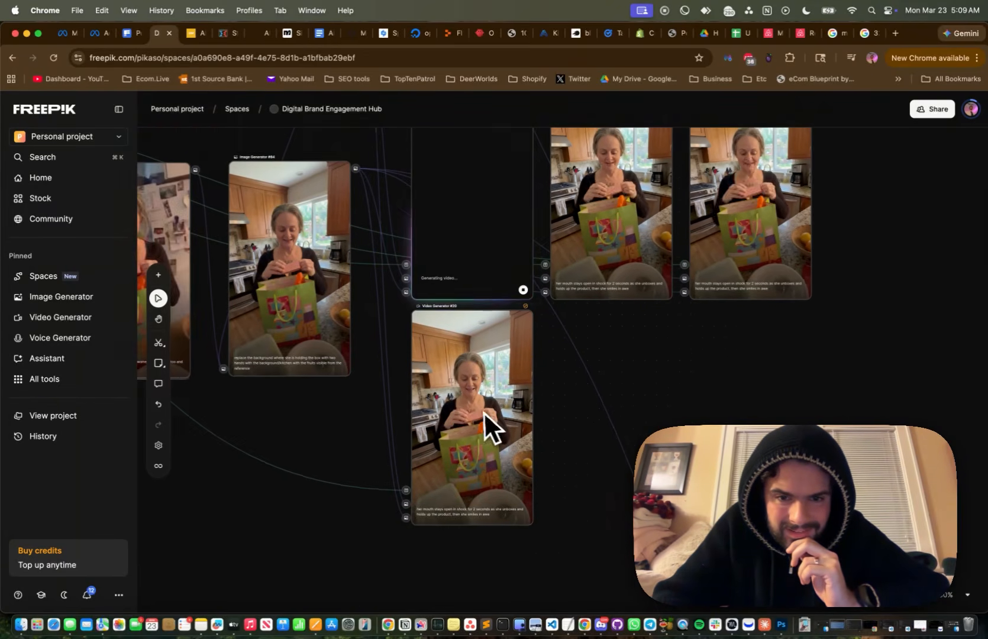
click(478, 412)
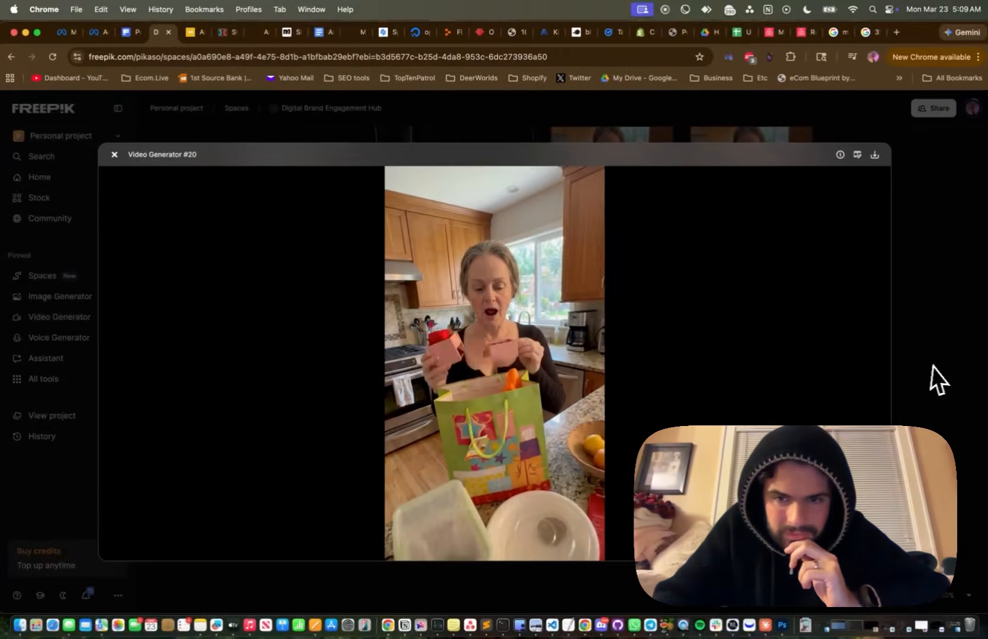
click(933, 366)
Preview the rightmost kitchen unboxing clip in the upper row and delete it.
scroll(856, 362, up, 2)
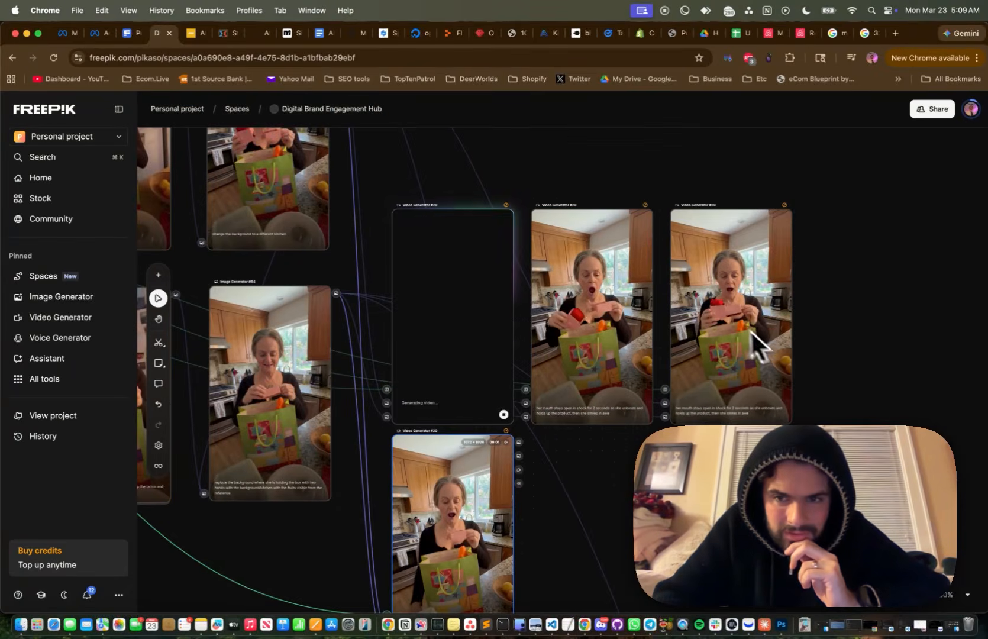
click(725, 315)
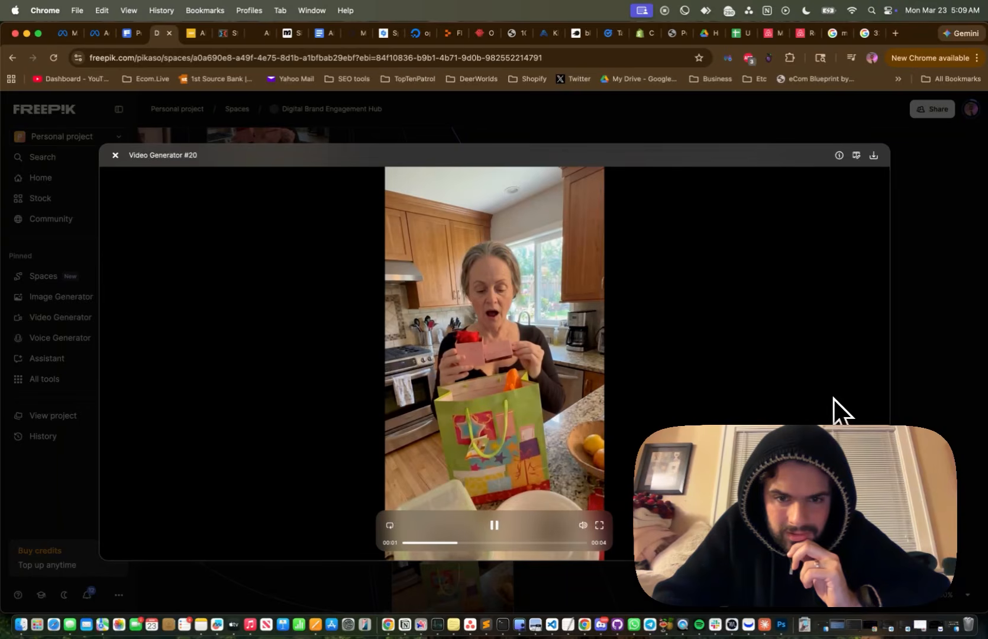
click(929, 403)
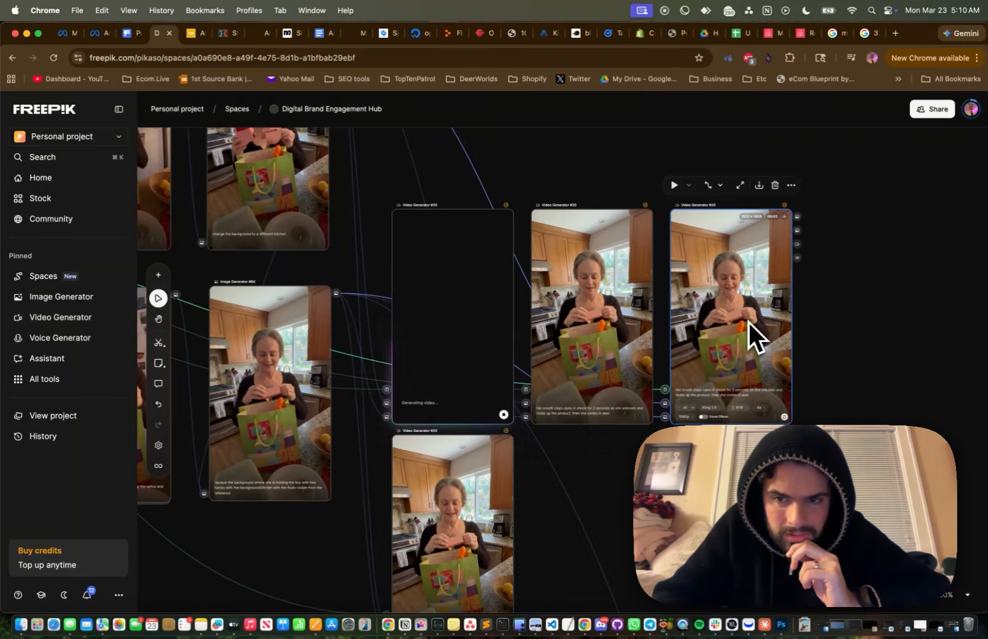
key(BackSpace)
scroll(597, 307, up, 5)
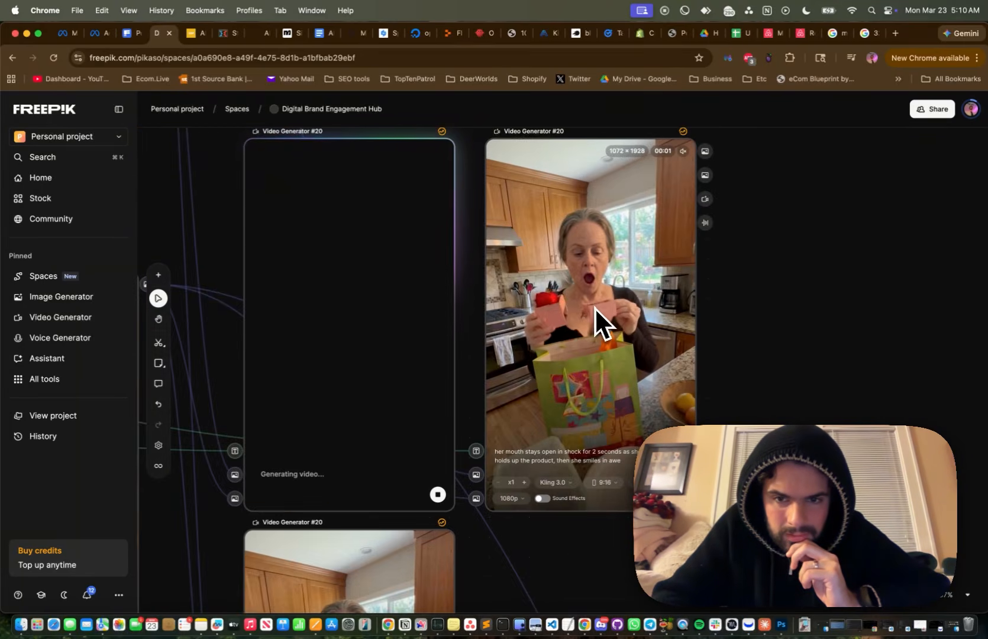
Preview the kitchen unboxing clip beside the still-generating video up close.
scroll(605, 320, up, 5)
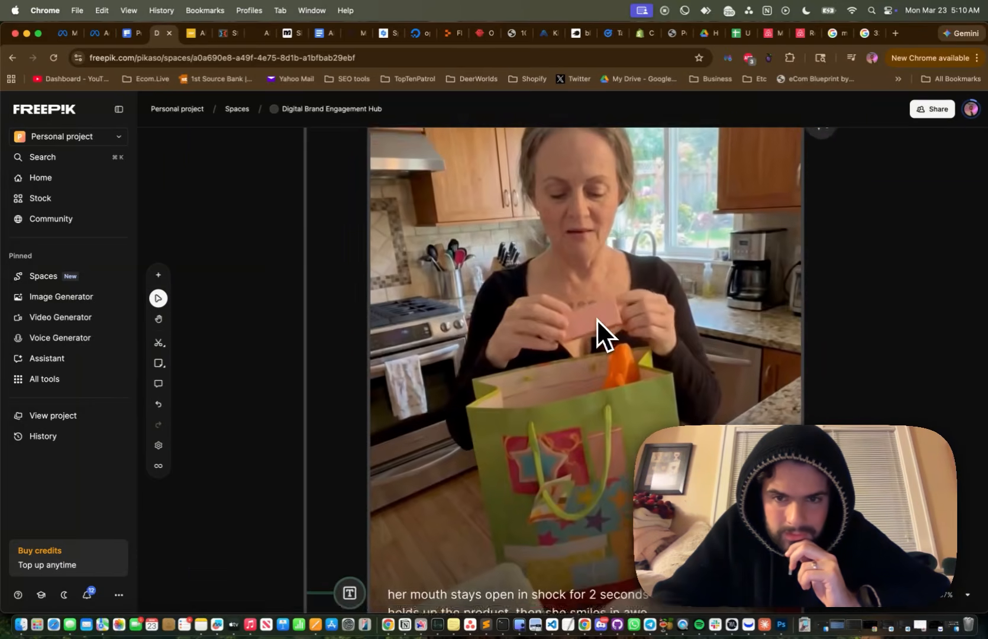
scroll(598, 318, up, 1)
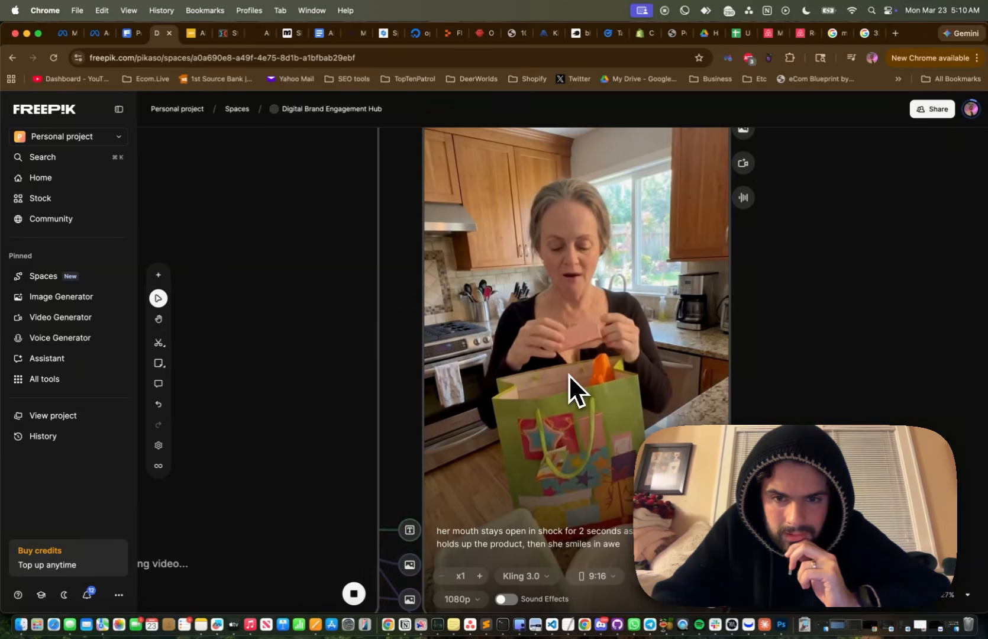
scroll(571, 392, down, 3)
scroll(571, 393, down, 3)
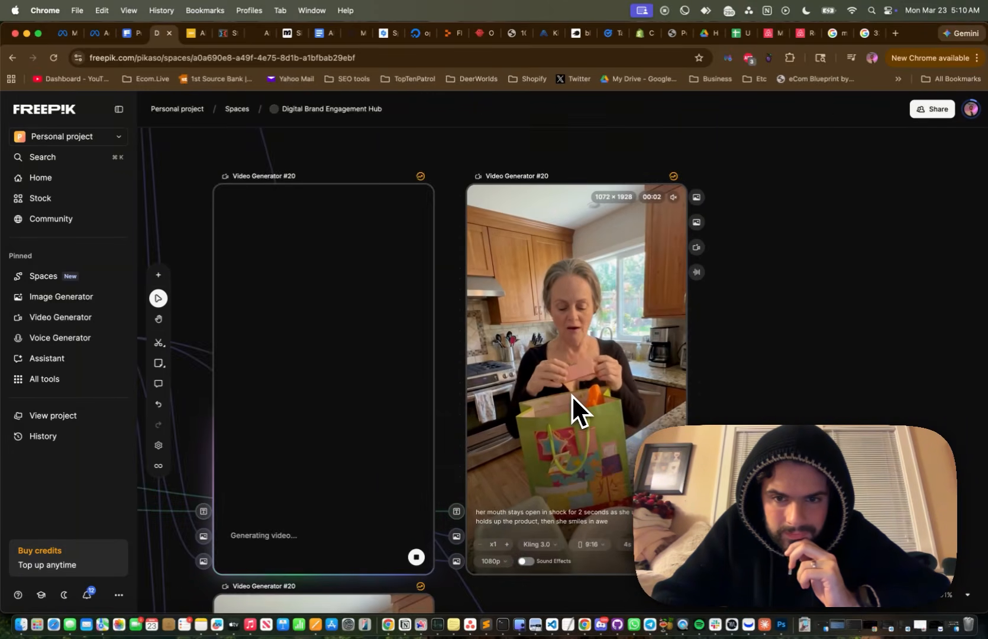
scroll(571, 395, down, 4)
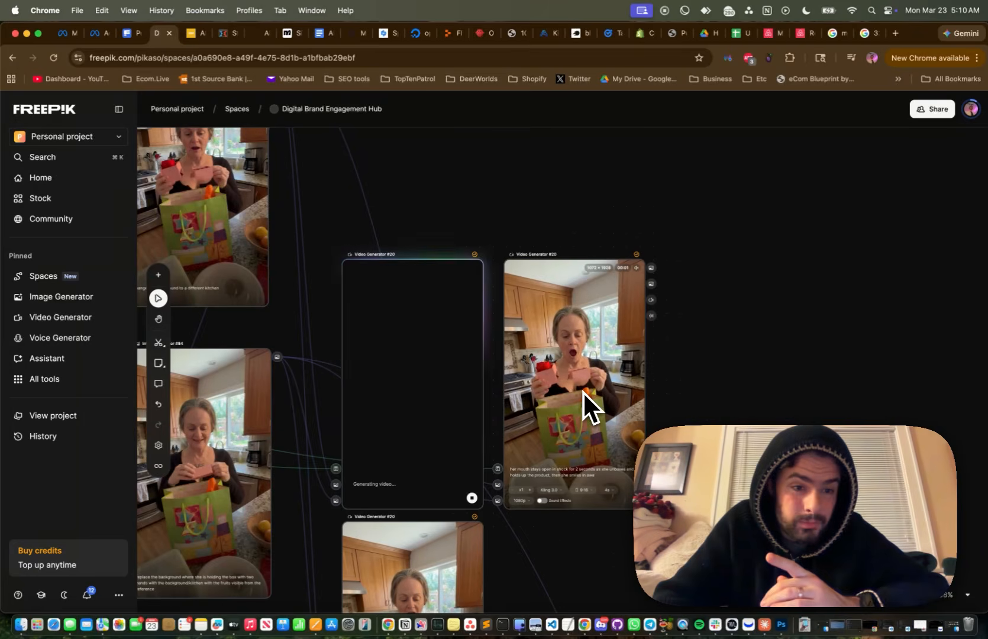
Preview the kitchen unboxing clip in the lower row, and play the upper-row clip beside the generating video in the enlarged viewer.
scroll(583, 391, down, 5)
scroll(583, 391, left, 2)
scroll(583, 392, down, 3)
scroll(583, 392, right, 1)
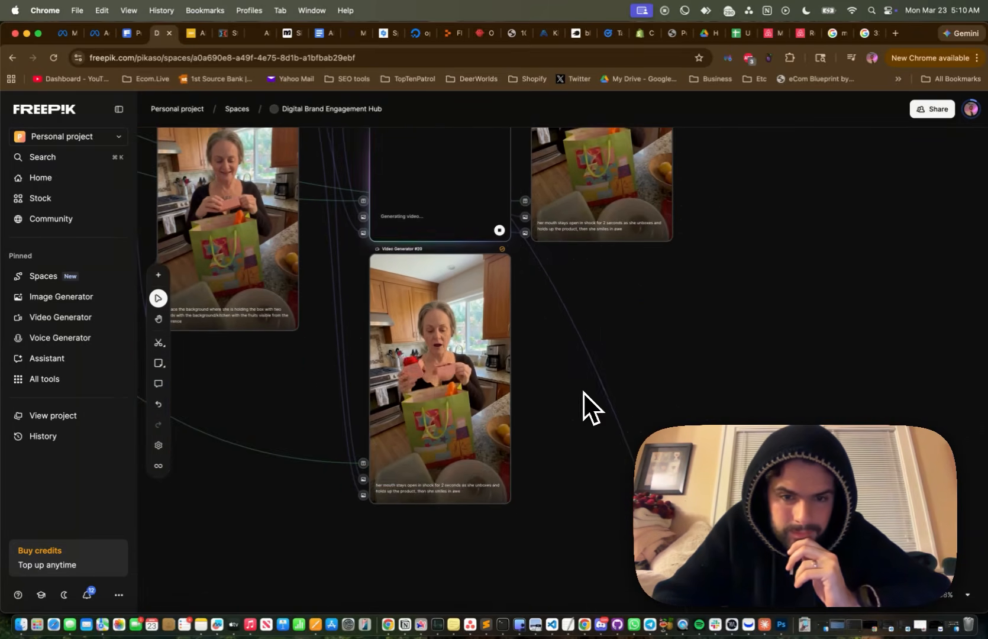
click(438, 374)
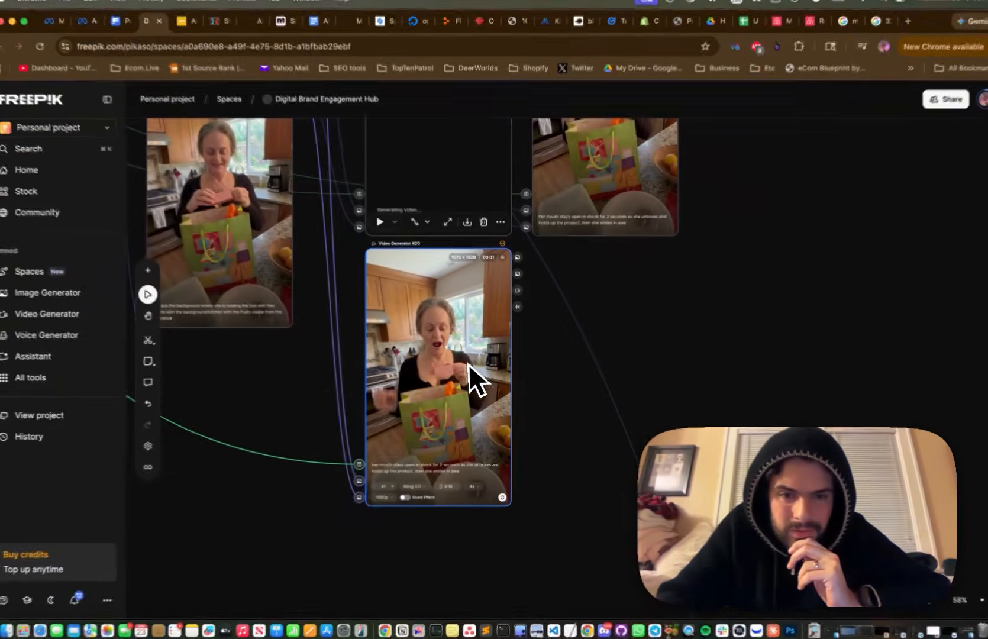
scroll(497, 373, up, 3)
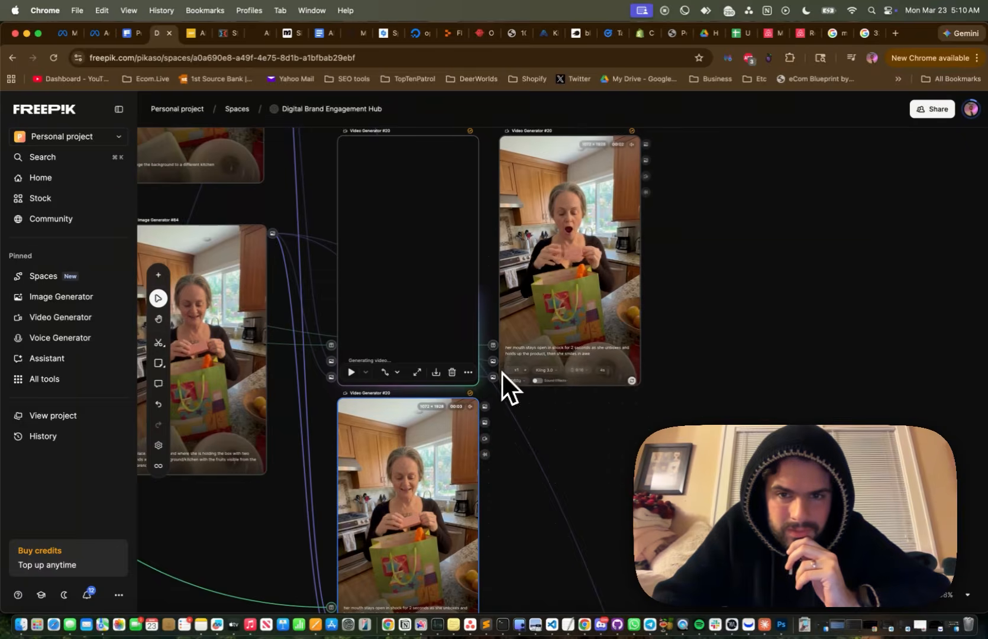
double_click(573, 268)
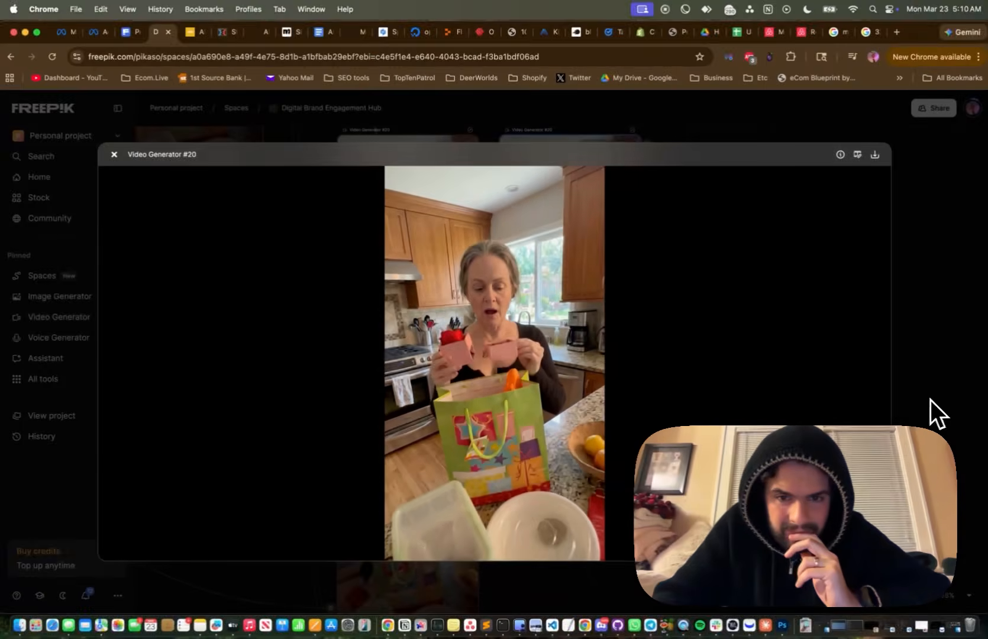
click(931, 400)
Play the lower-row kitchen unboxing clip in the enlarged viewer and delete it from the canvas.
scroll(616, 438, down, 2)
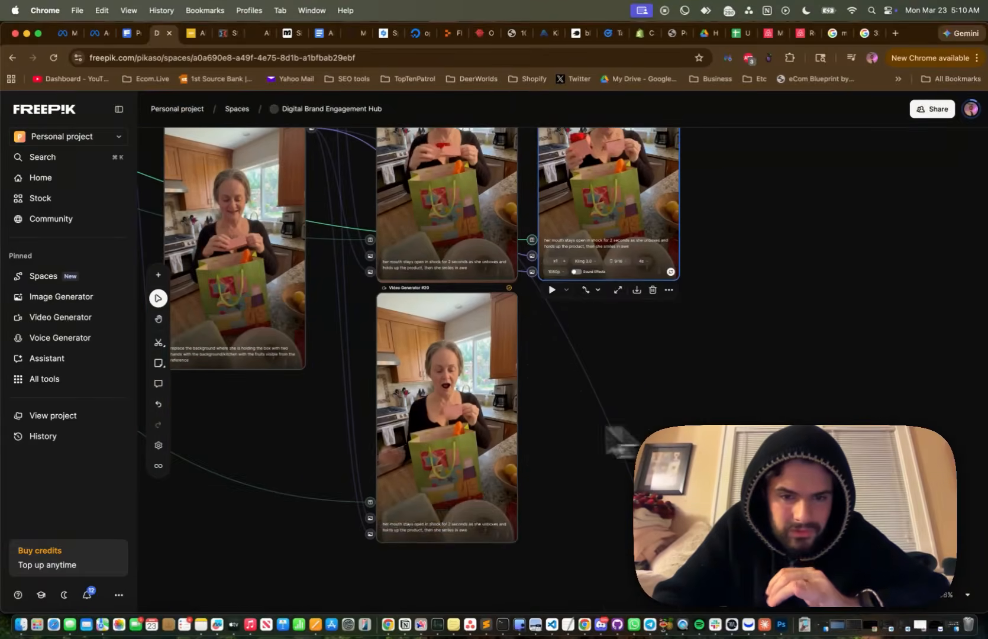
double_click(423, 429)
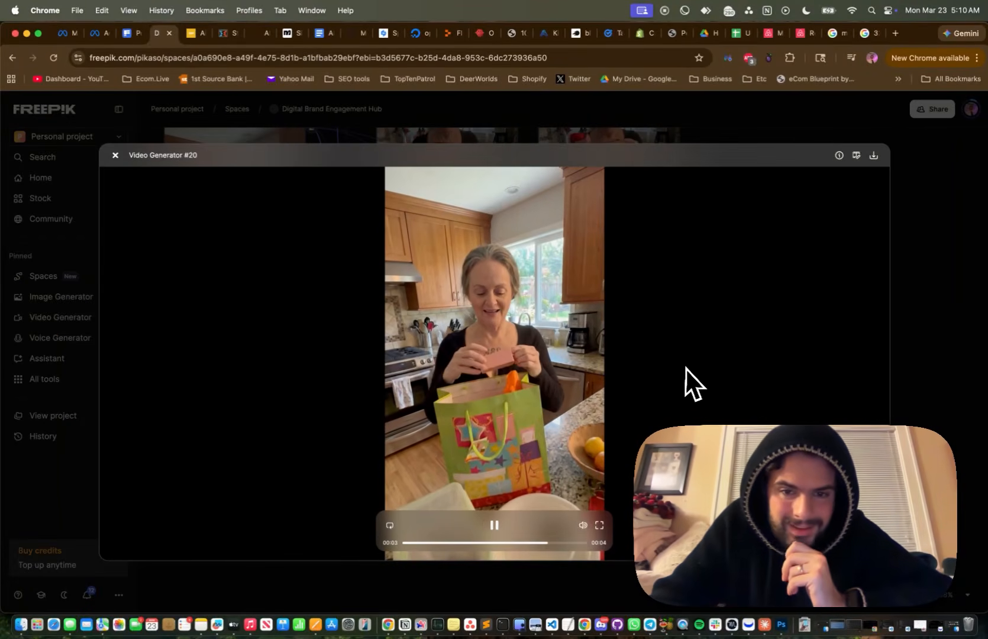
click(896, 353)
scroll(570, 441, up, 4)
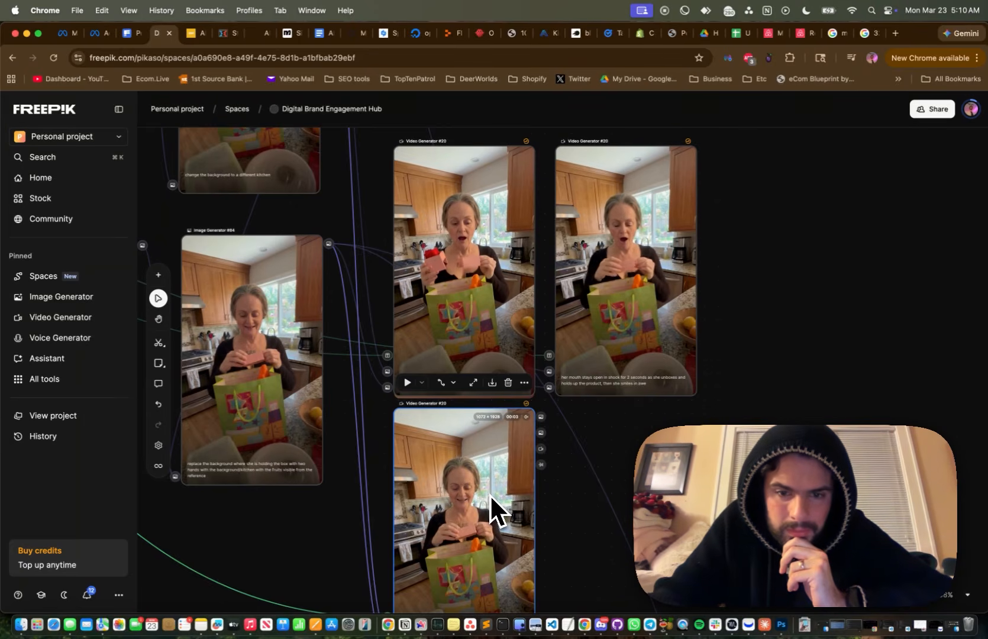
key(BackSpace)
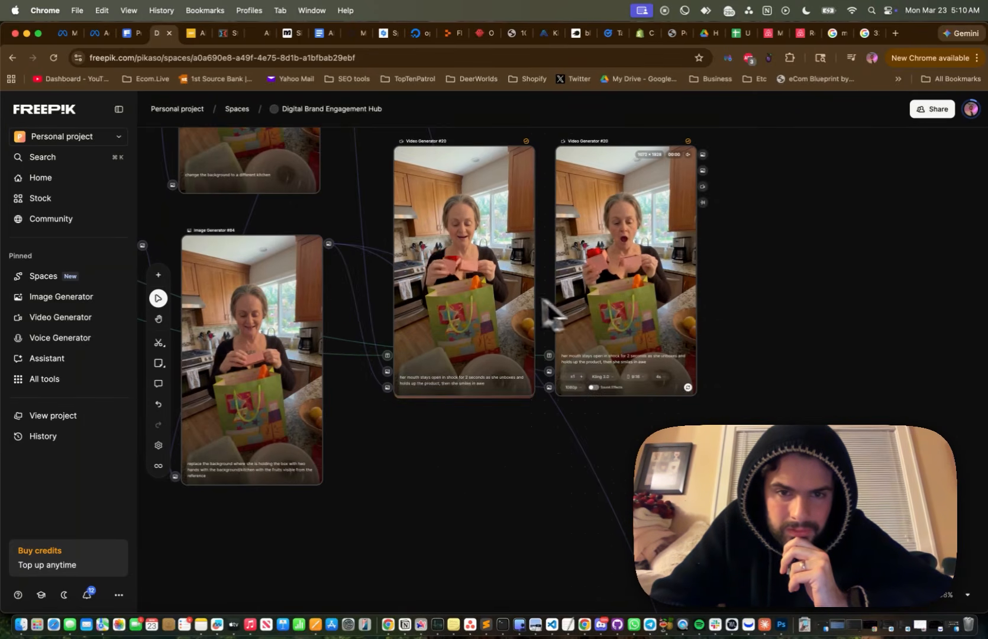
Preview the newly generated kitchen unboxing clip up close and move the clip beside it into its place near the source image.
scroll(482, 283, up, 5)
scroll(482, 284, up, 3)
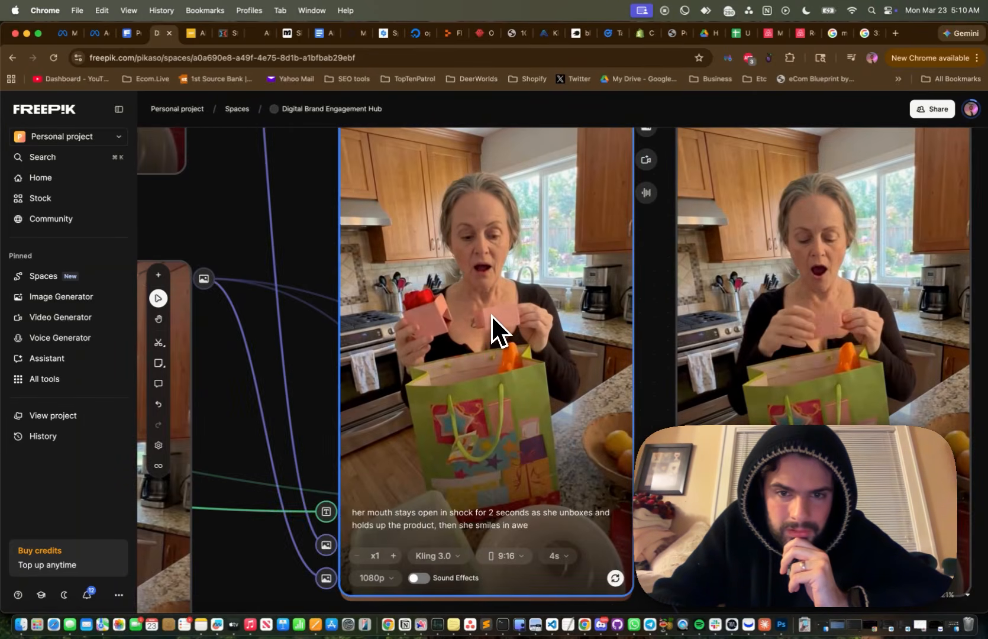
scroll(491, 314, down, 5)
drag(638, 306, 472, 294)
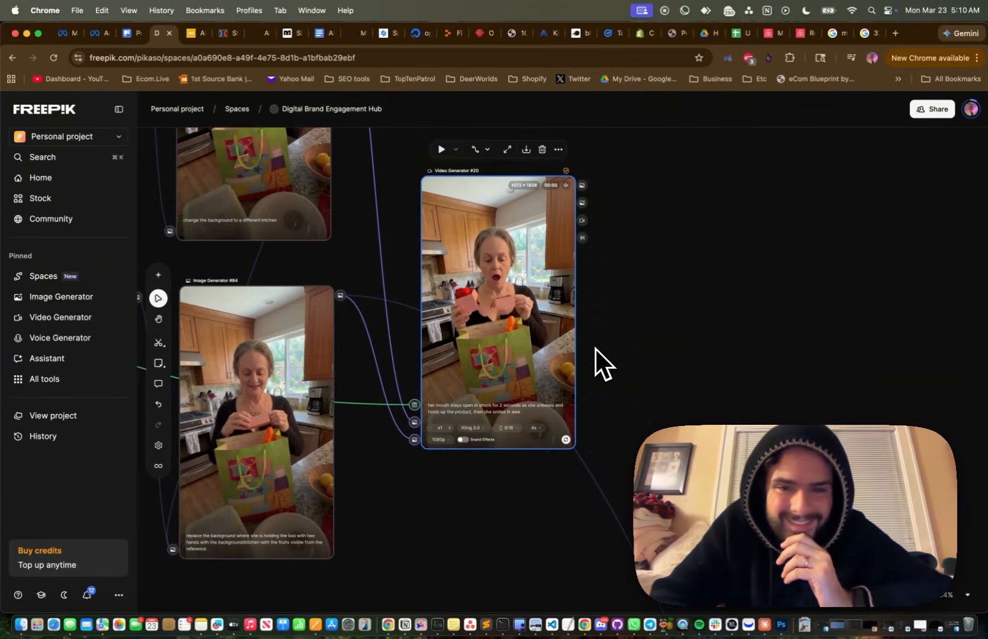
Move the Video Generator #20 node well away from the kitchen images, above the column of flower-meadow box images.
scroll(596, 349, down, 5)
scroll(595, 348, down, 5)
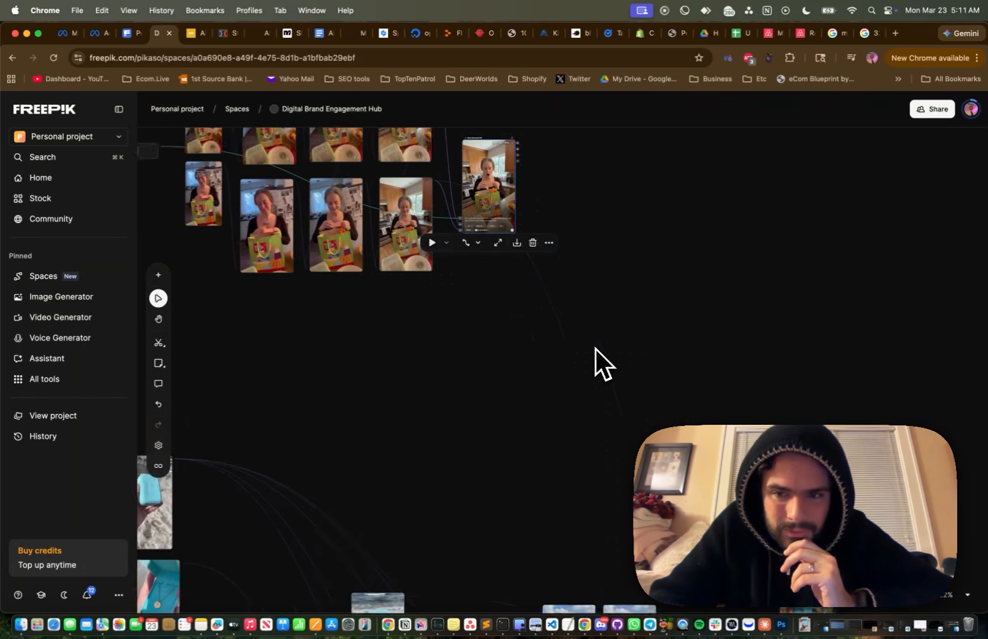
drag(441, 243, 723, 274)
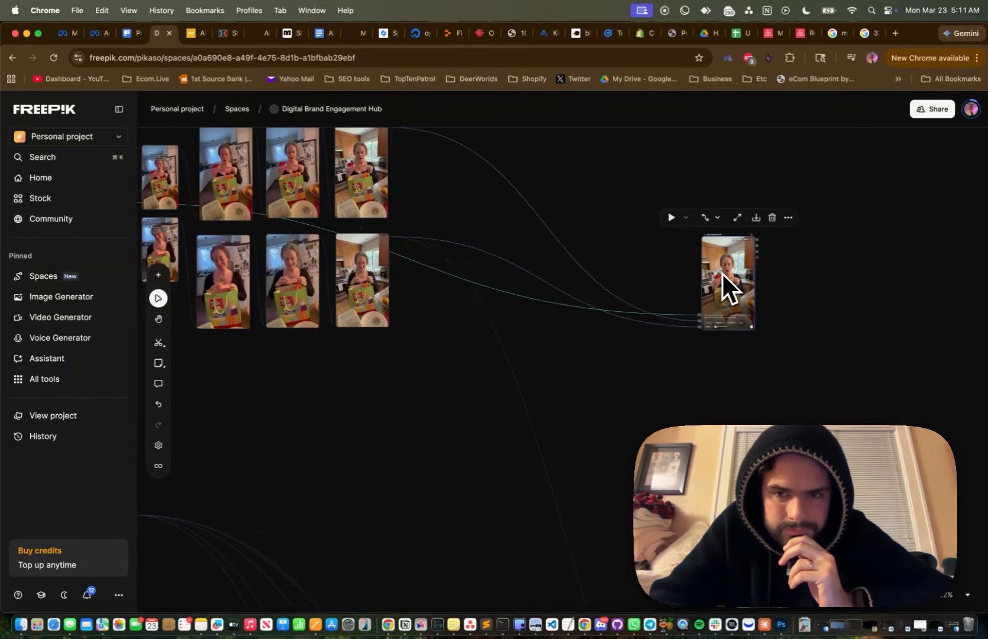
scroll(722, 272, right, 5)
drag(597, 219, 702, 397)
Add a Video Generator fed by the closed-box meadow image (Image Generator #90) with the prompt "slight camera pan as box is shown".
scroll(702, 398, down, 3)
scroll(562, 370, down, 5)
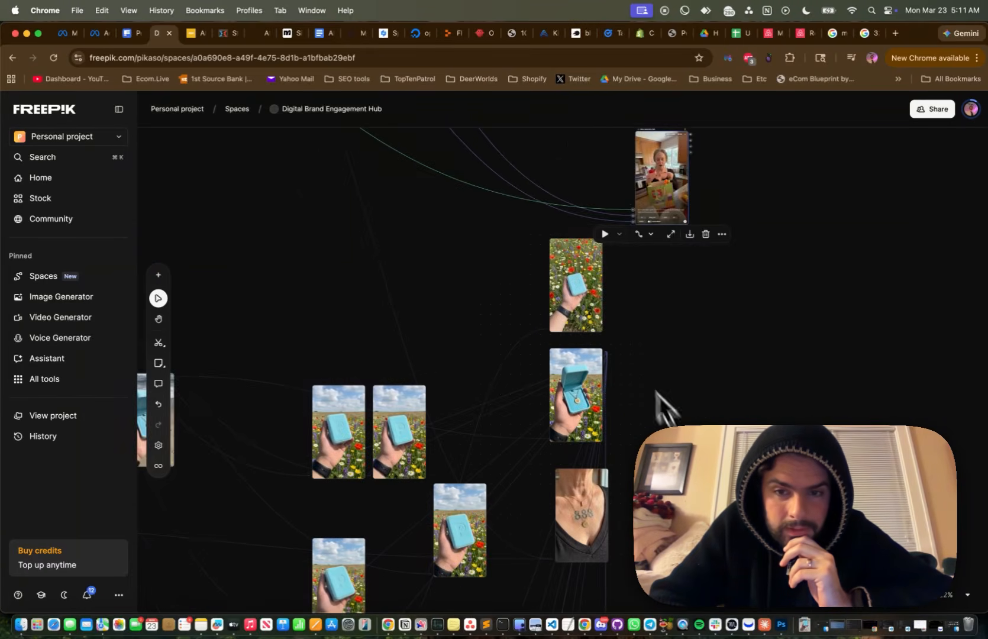
scroll(622, 337, up, 5)
scroll(623, 336, up, 3)
scroll(623, 336, down, 3)
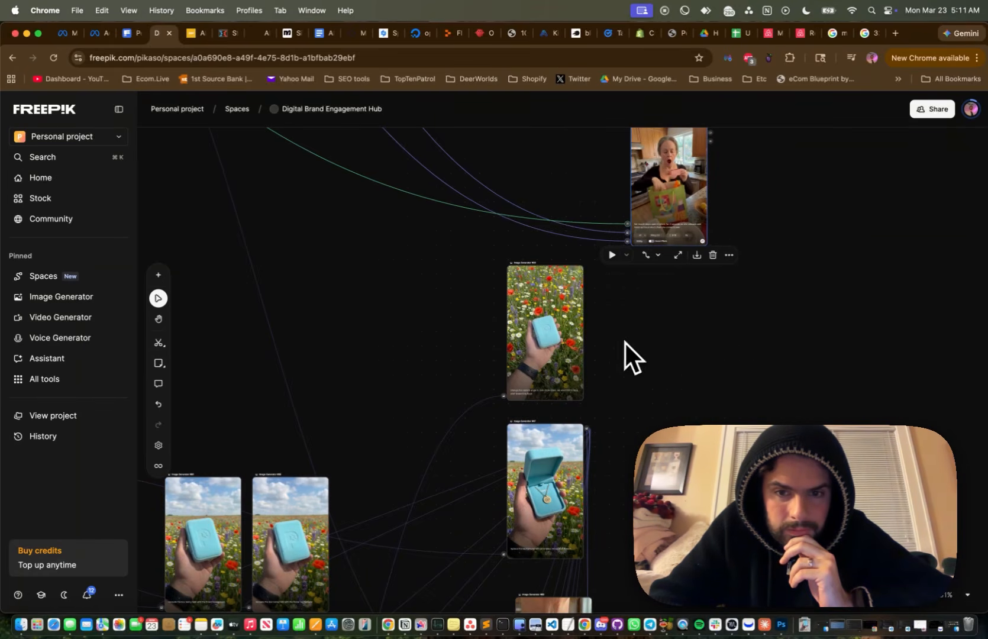
scroll(617, 355, up, 3)
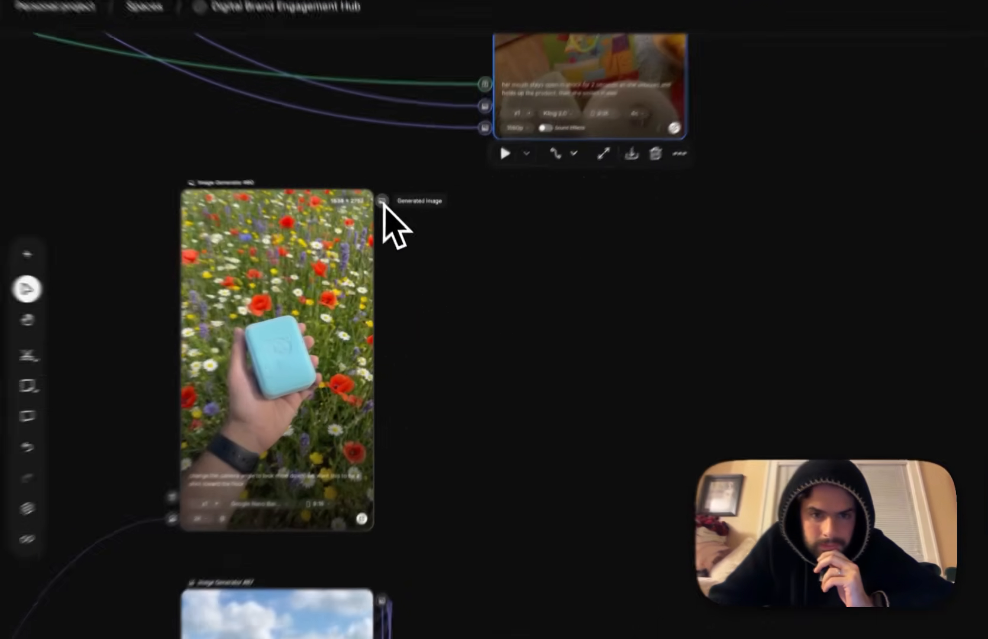
drag(396, 240, 474, 339)
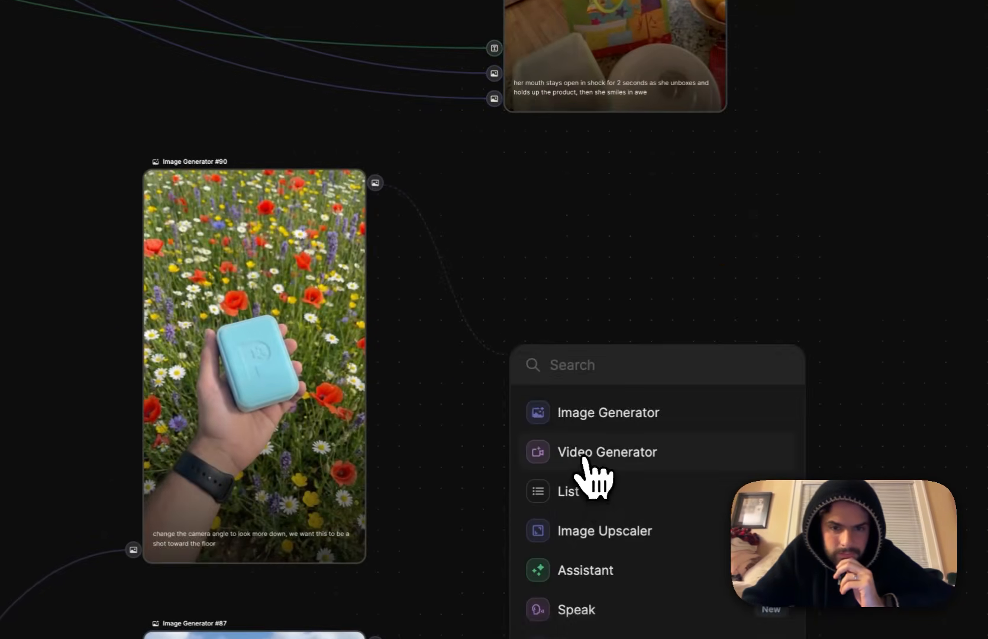
click(585, 459)
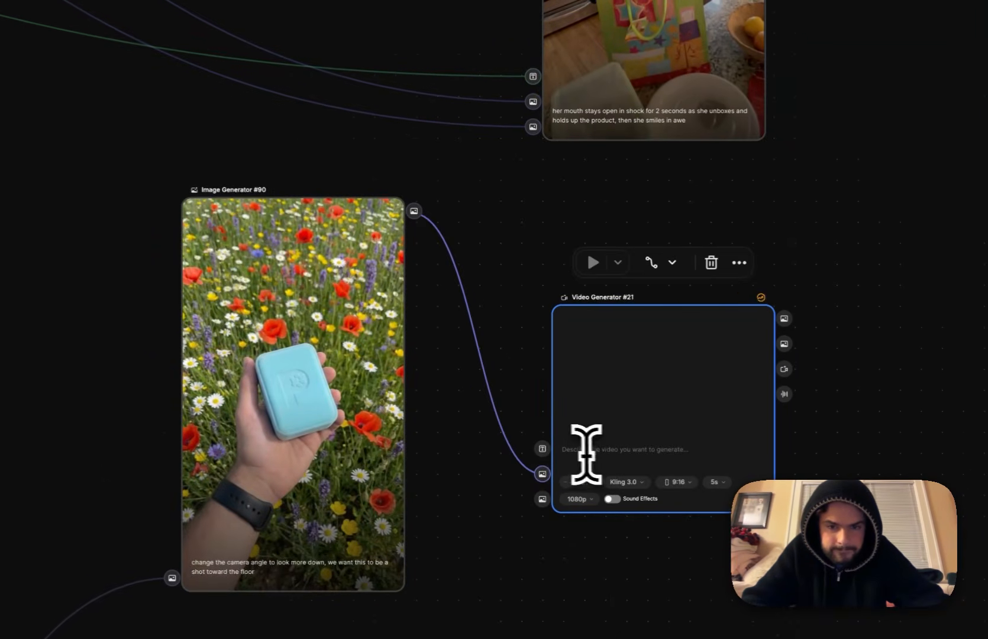
text(slight camera pan as box is shown)
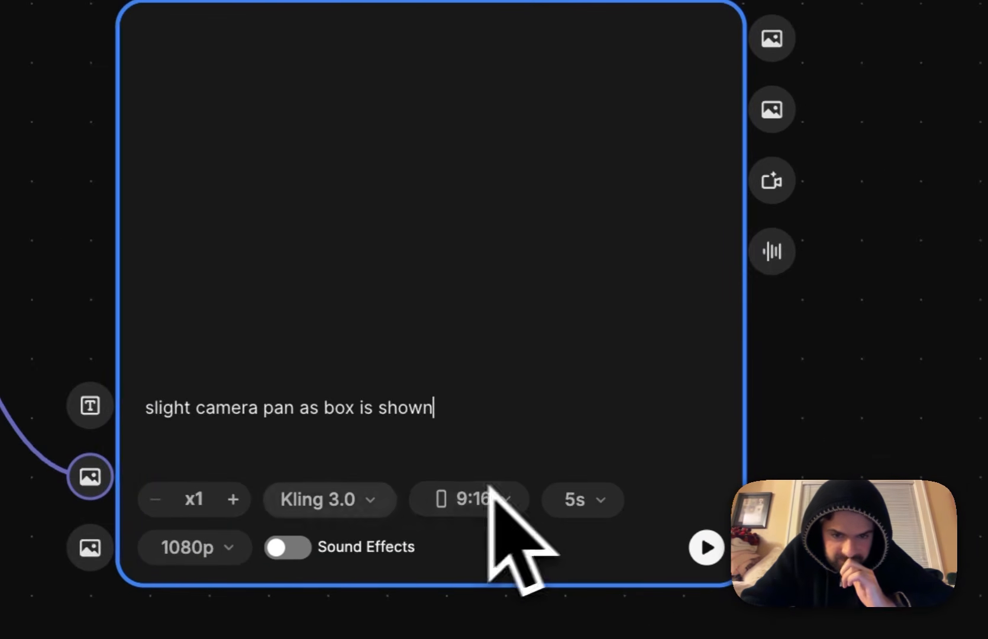
Set the closed-box video to three generations of 3 seconds each and run it.
click(236, 499)
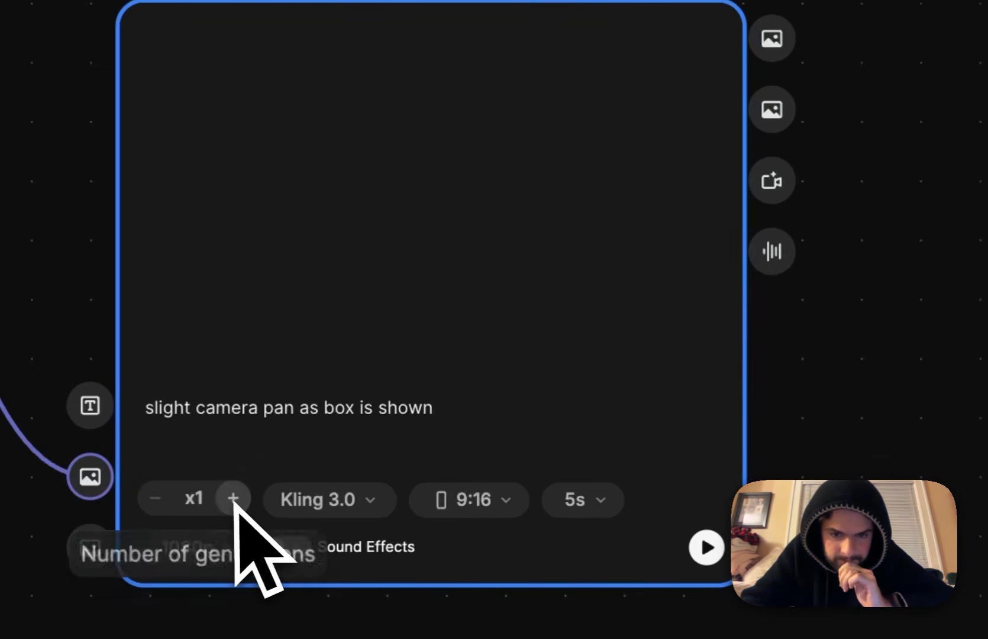
click(235, 499)
click(595, 516)
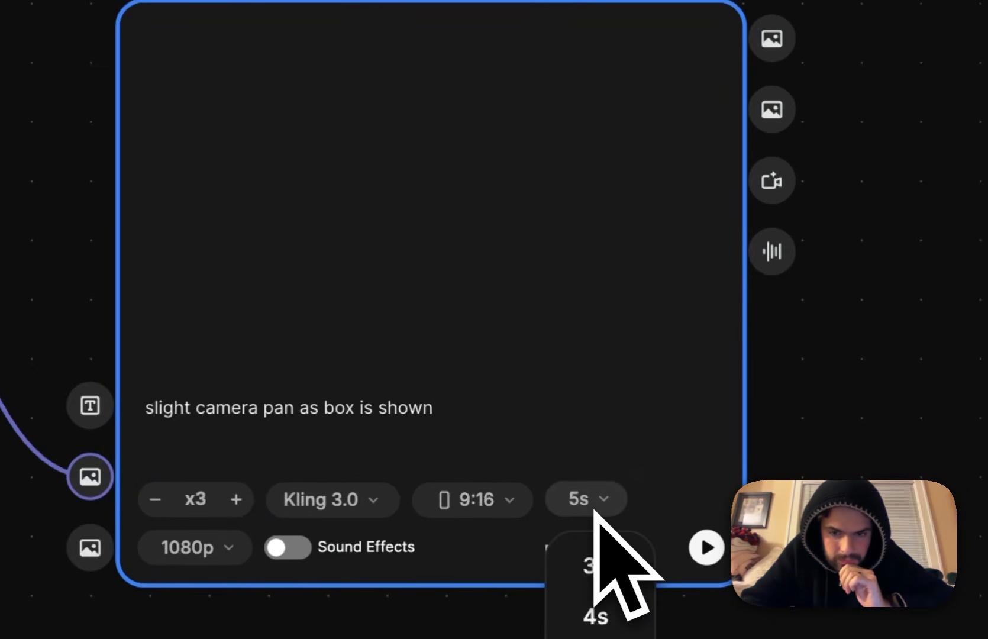
click(604, 577)
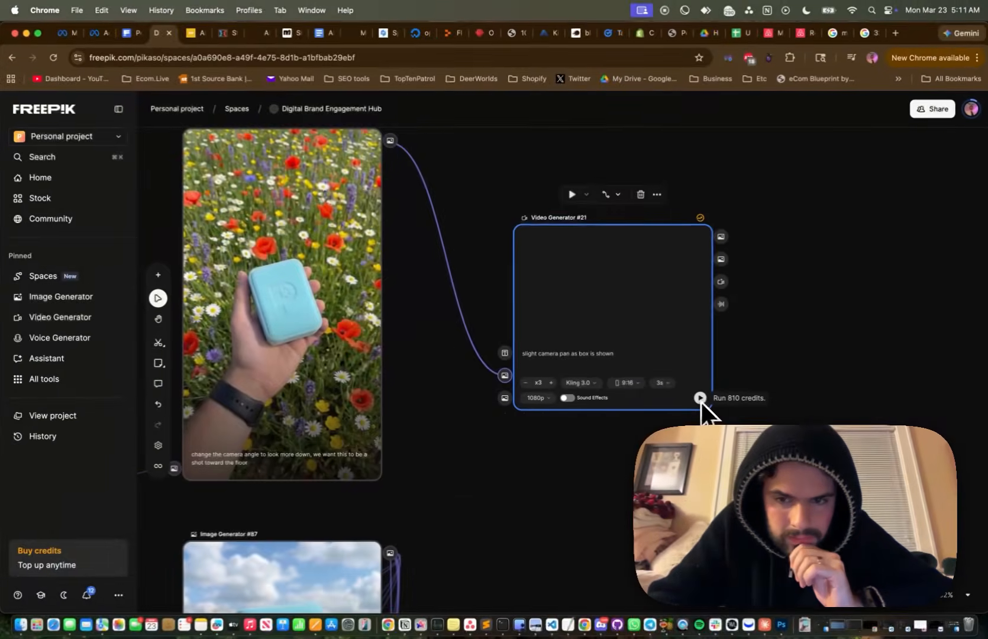
click(700, 398)
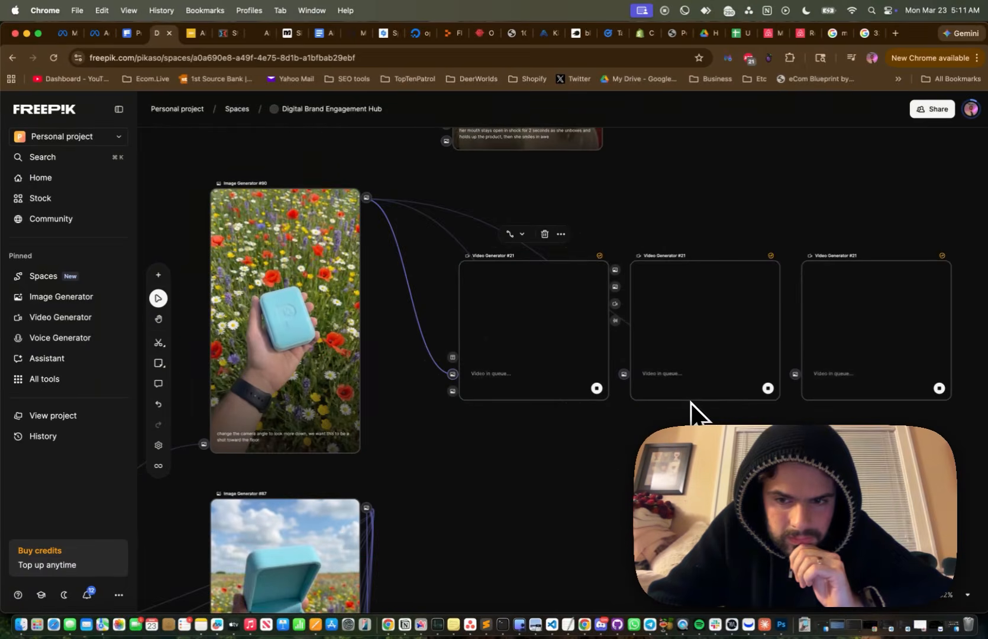
Add a Video Generator fed by the open-box image (Image Generator #87) with the prompt "camera stays still as hand slowly rotates the box".
scroll(538, 383, down, 6)
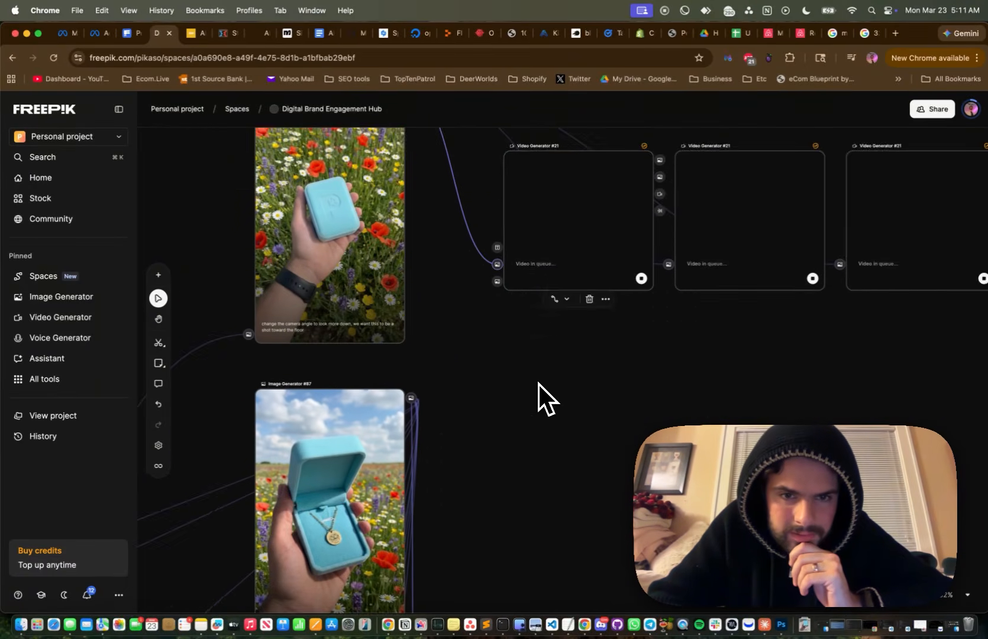
scroll(538, 383, down, 2)
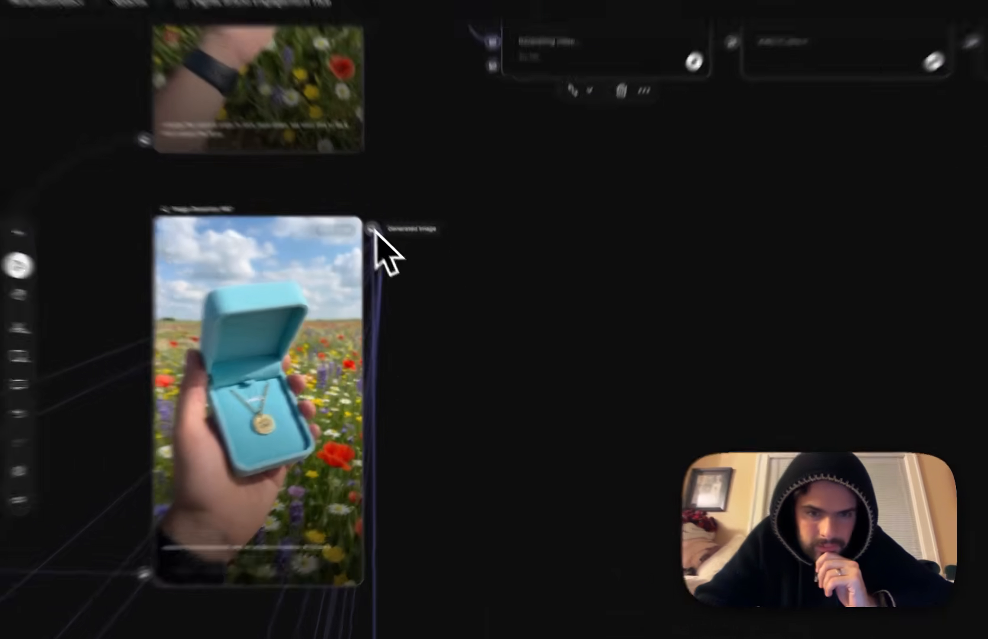
drag(373, 230, 560, 370)
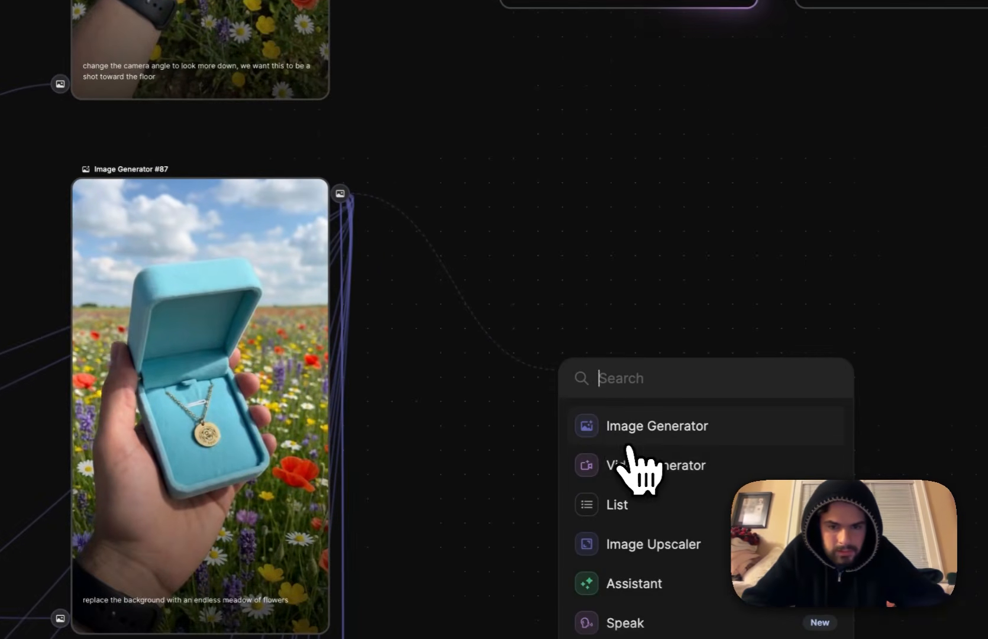
click(655, 467)
click(489, 414)
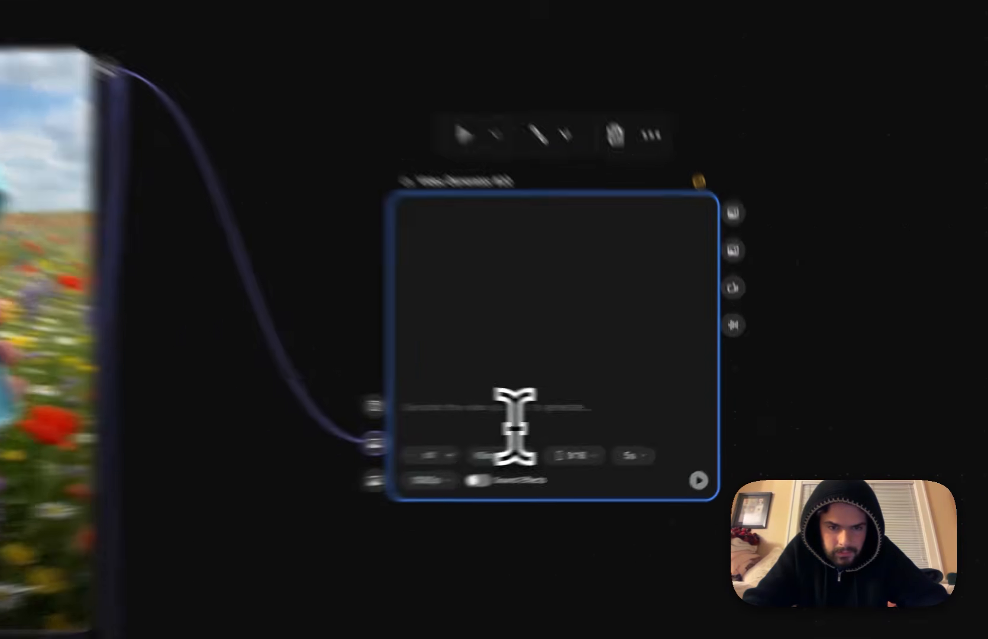
text(camera stays still as hand slowly rotates the box)
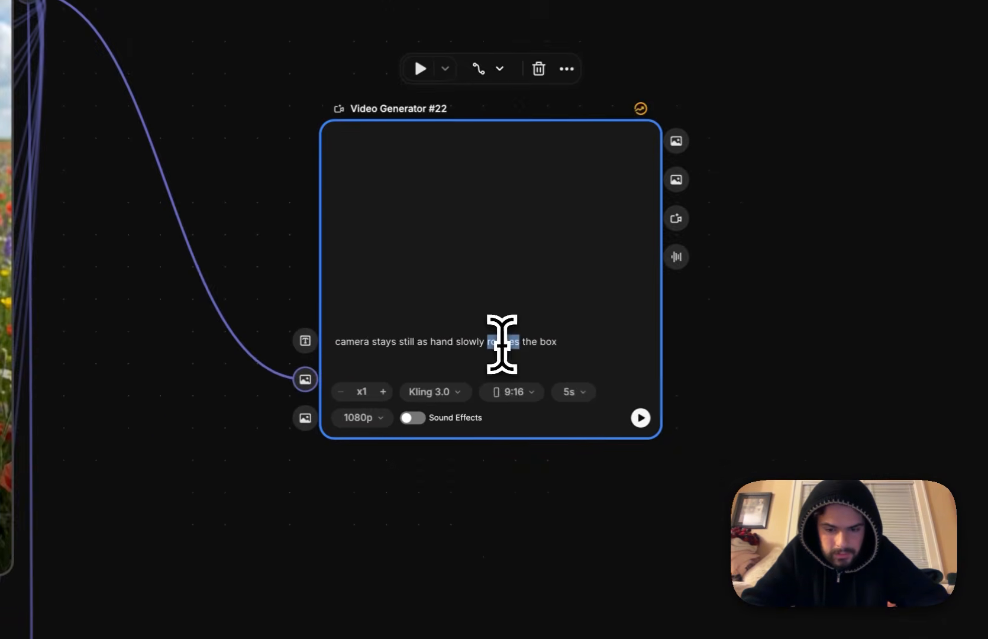
Replace "rotates" with "pans" in the open-box prompt and append ", slight wind blowing the flowers in the meadow".
double_click(779, 377)
text(pand)
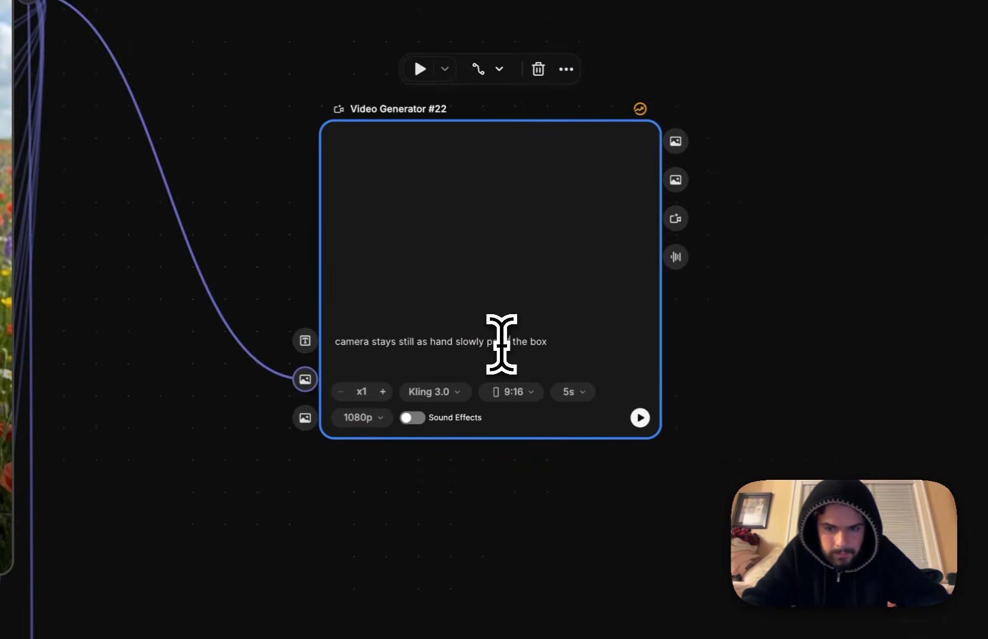
text(ss)
click(591, 343)
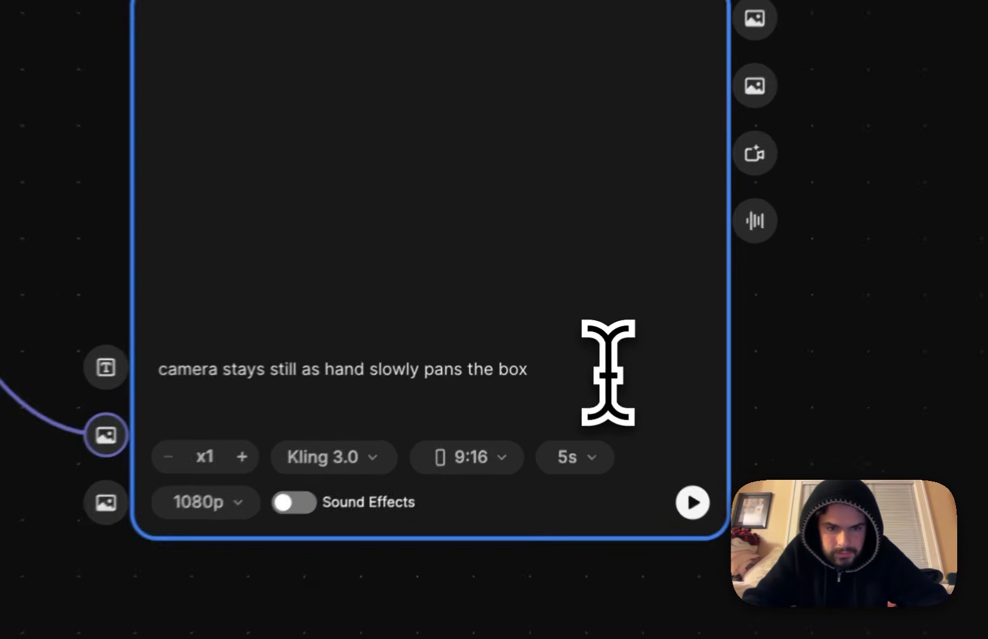
text(, slight wind blowing)
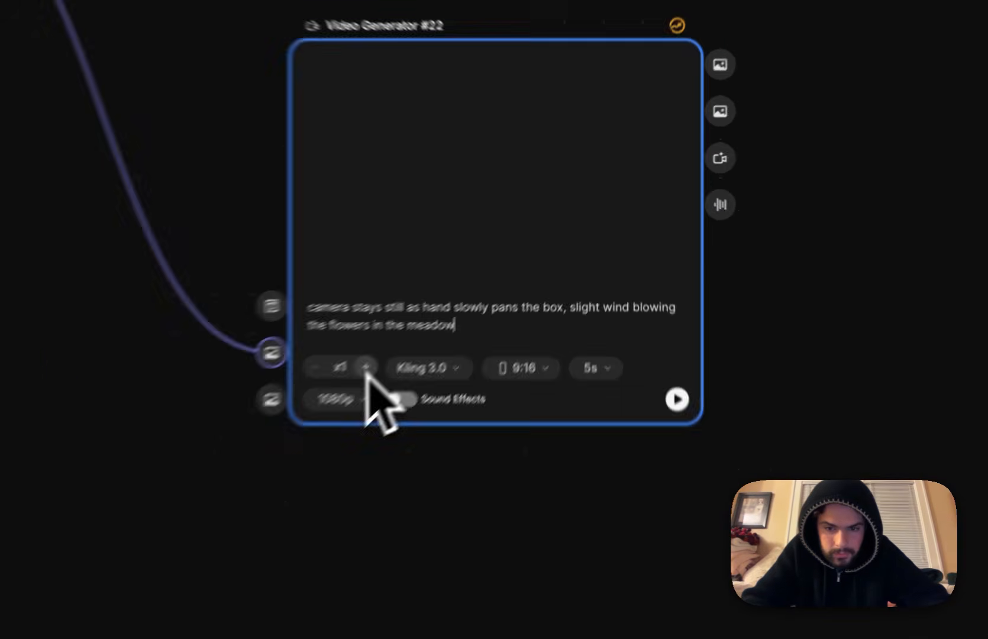
Set the open-box video to three generations, choose its clip duration and run it.
click(226, 464)
click(227, 464)
click(602, 336)
click(612, 376)
click(667, 362)
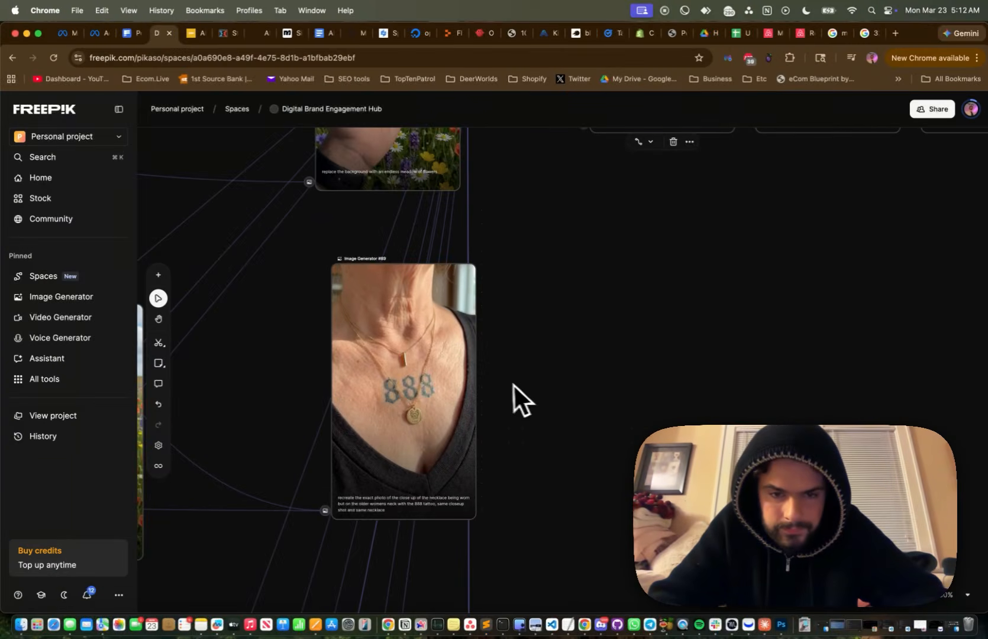
Add a Video Generator fed by the 888-tattoo neck image (Image Generator #89) and begin its prompt with "camera slowly pans to the necklace pendant that".
scroll(482, 375, down, 2)
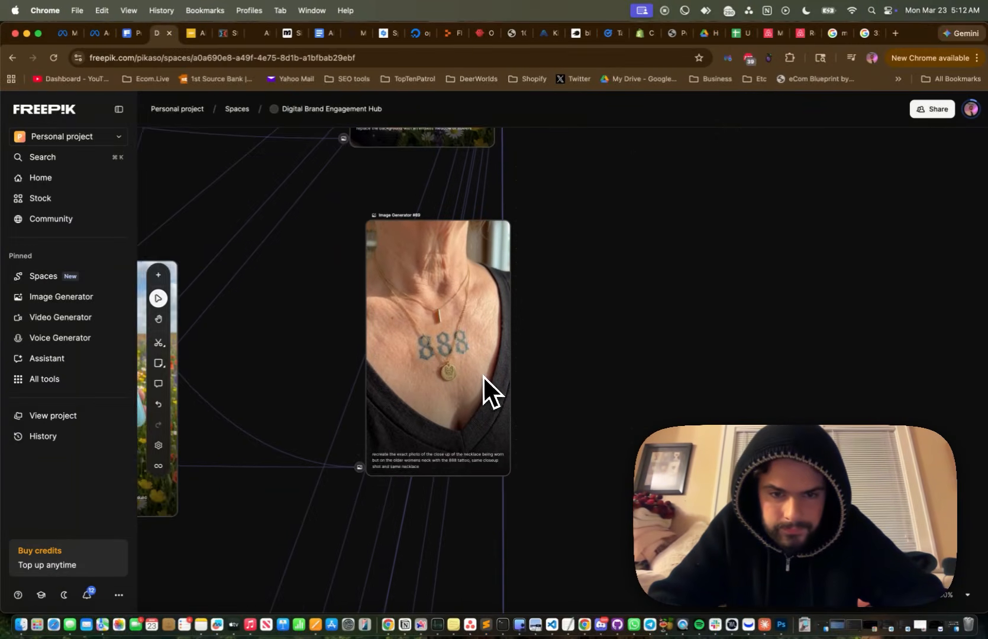
scroll(482, 375, up, 5)
drag(439, 367, 540, 458)
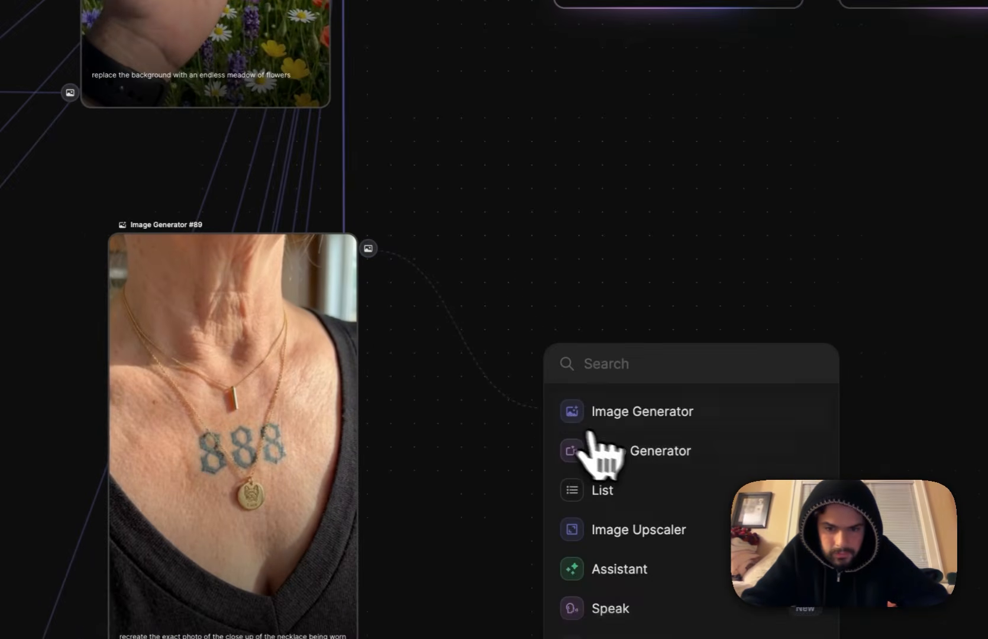
click(642, 452)
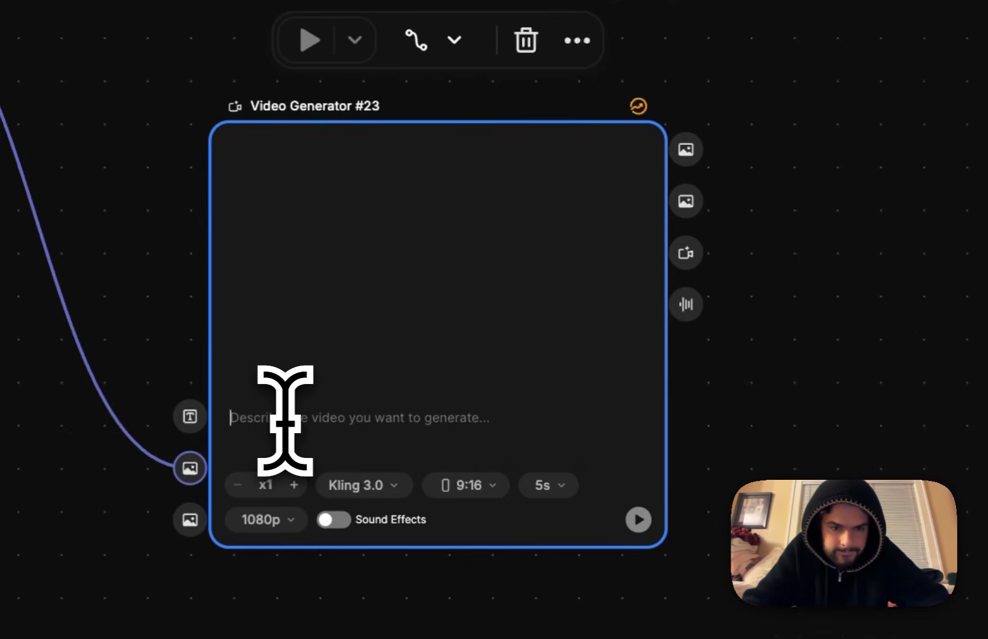
text(c)
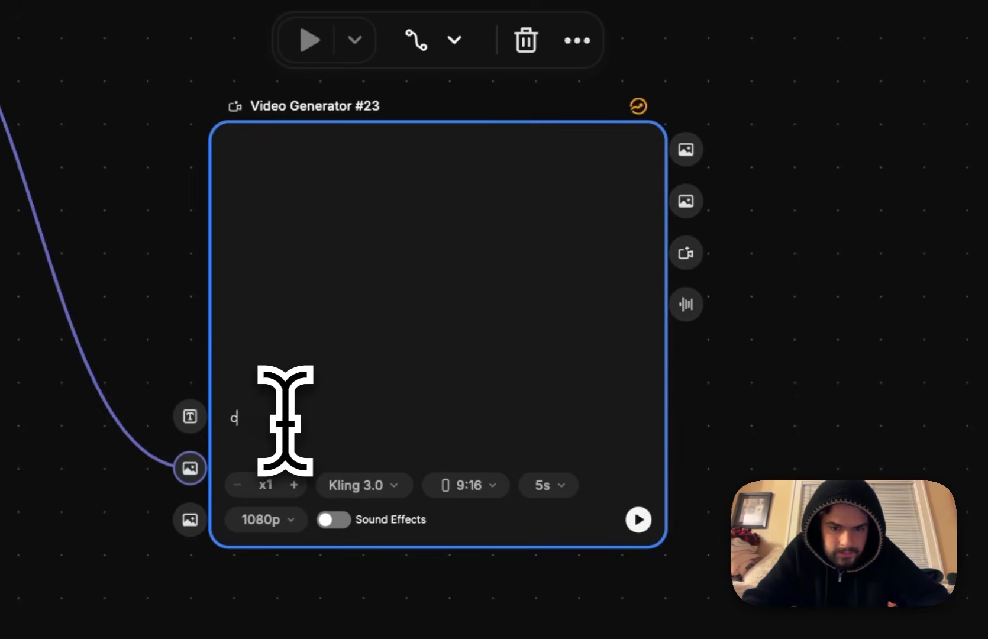
text(amera slowly pans to the necklace pendant that)
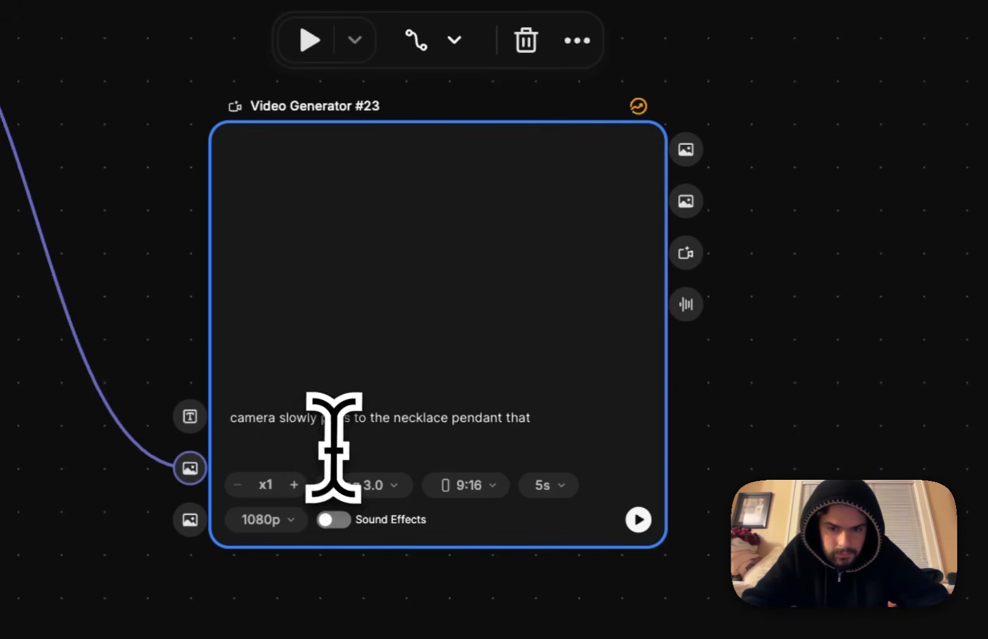
Edit the necklace prompt to read "camera slowly pan zooms to the necklace pendant that has the dog engraved on it".
click(348, 420)
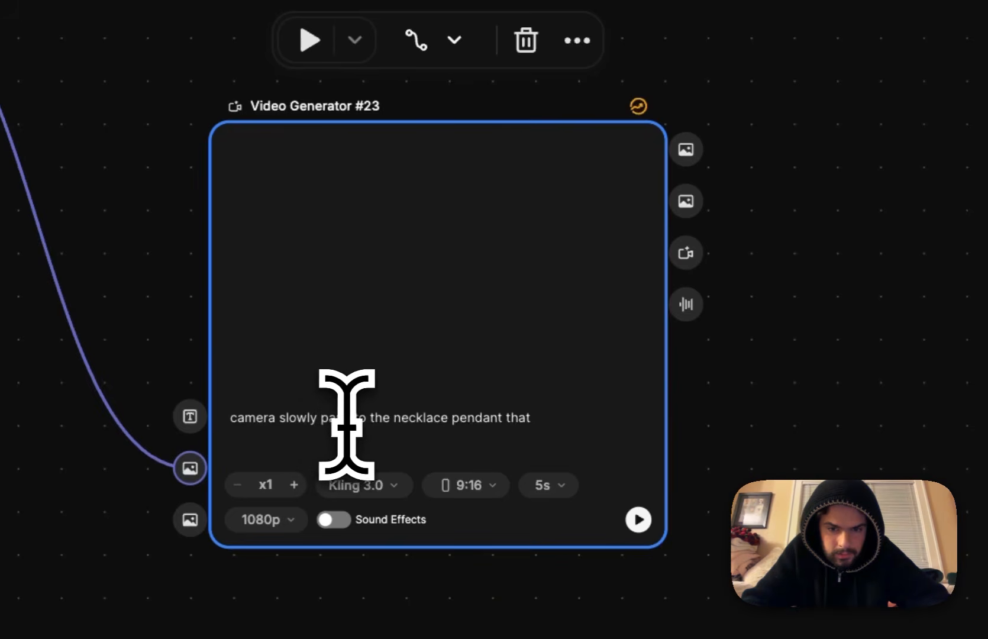
key(BackSpace)
text(zooms)
click(612, 421)
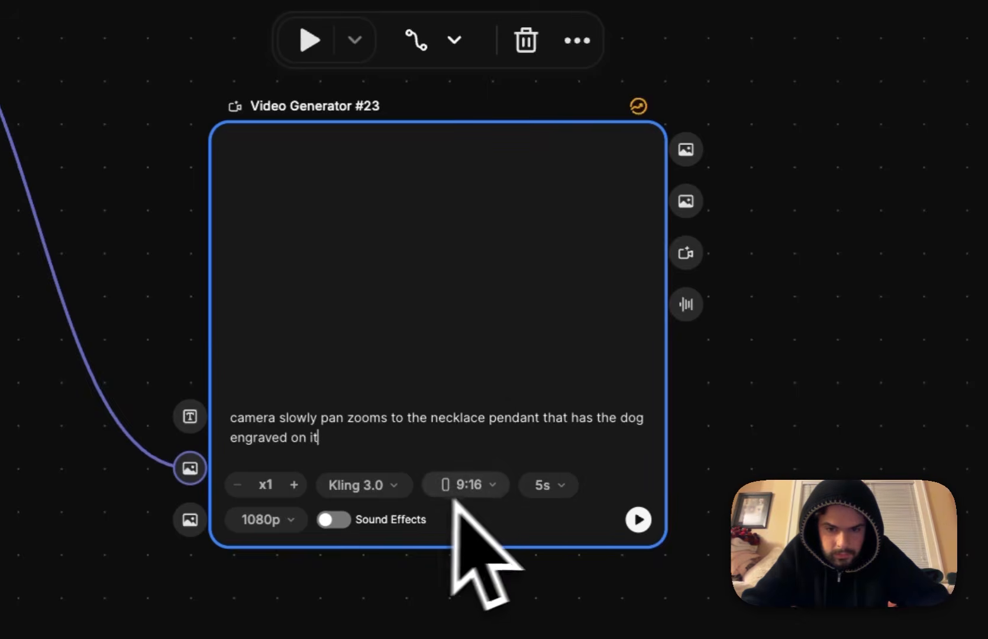
Set the necklace closeup video to three generations of 3 seconds each and run it.
click(551, 486)
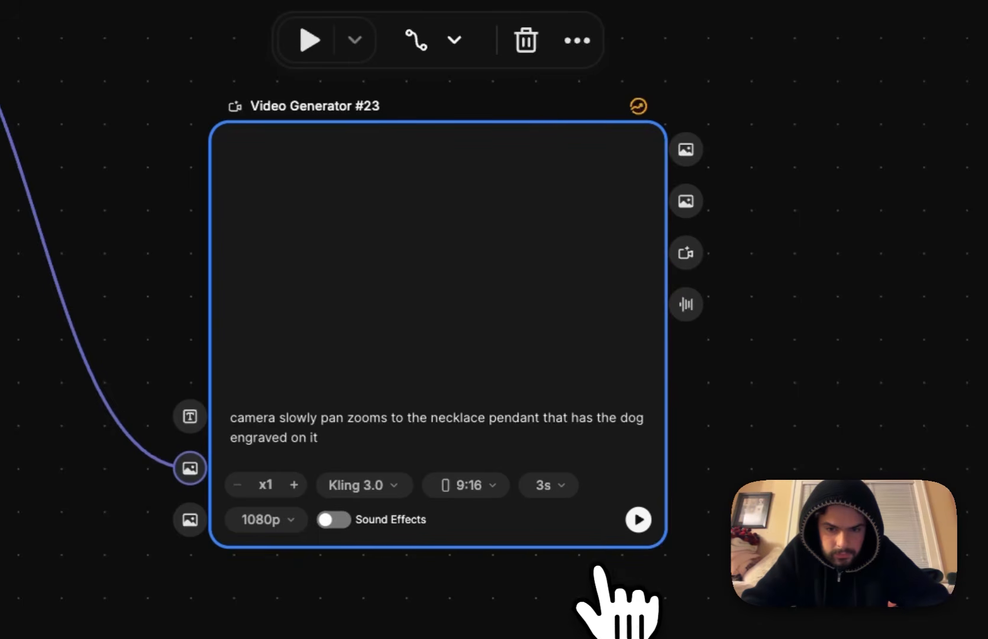
click(295, 484)
click(294, 484)
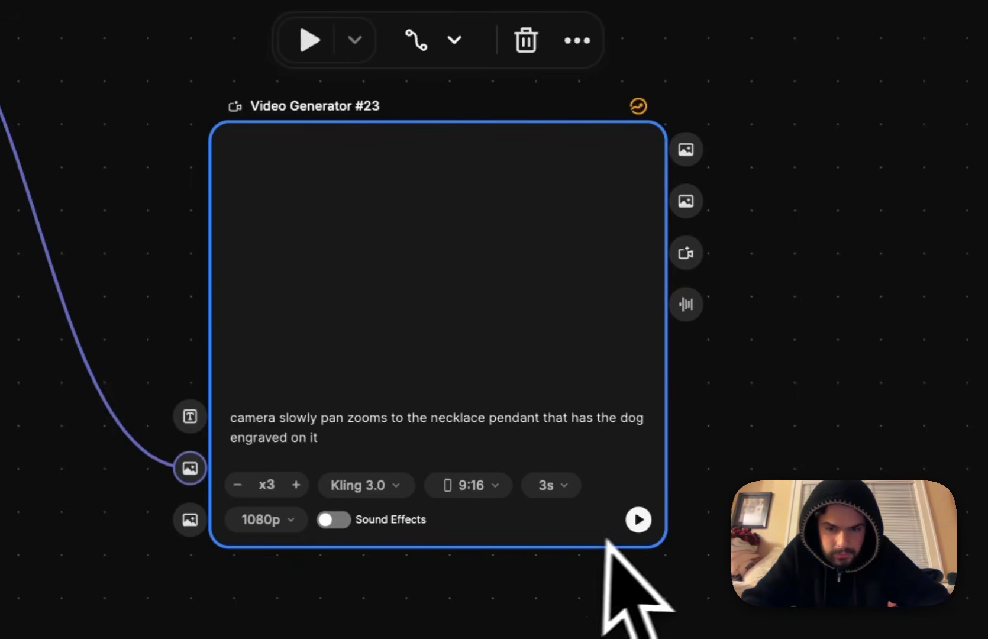
click(638, 519)
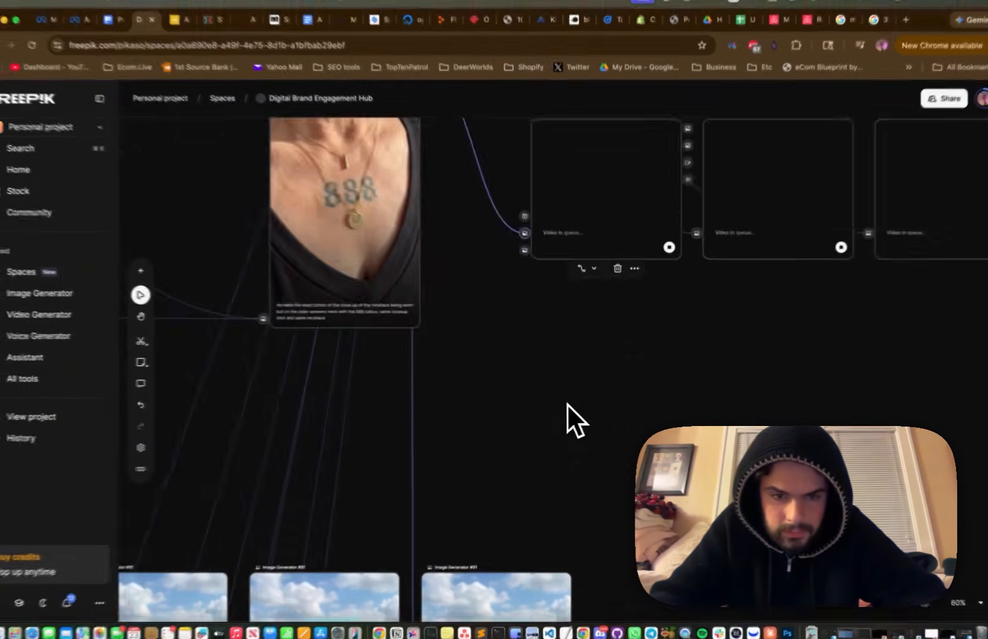
Look over the generated open-box necklace closeups set in the flower meadow.
scroll(568, 403, down, 5)
scroll(569, 402, down, 5)
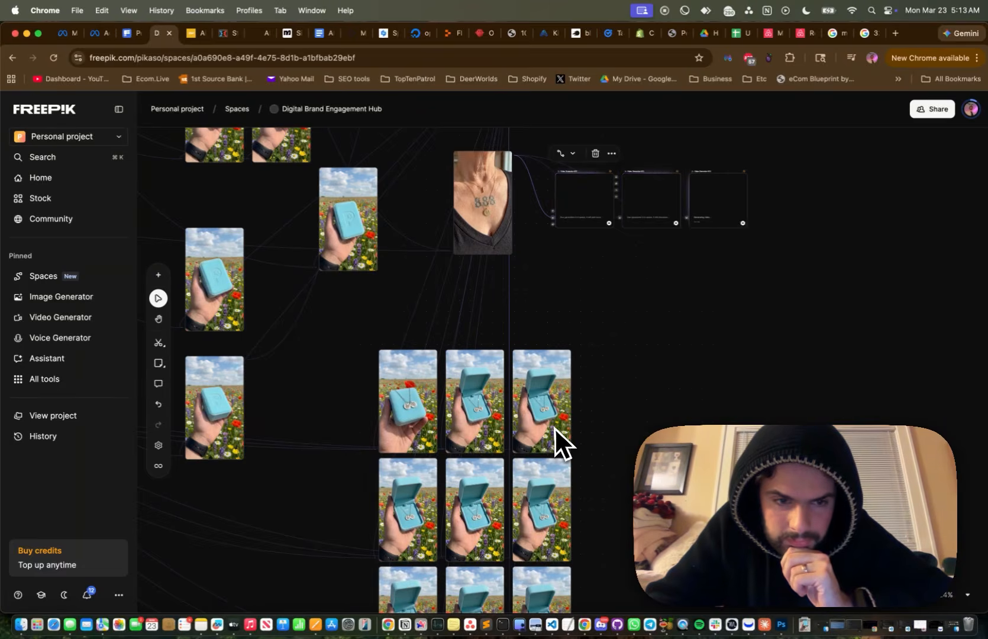
scroll(553, 427, down, 3)
scroll(516, 369, up, 8)
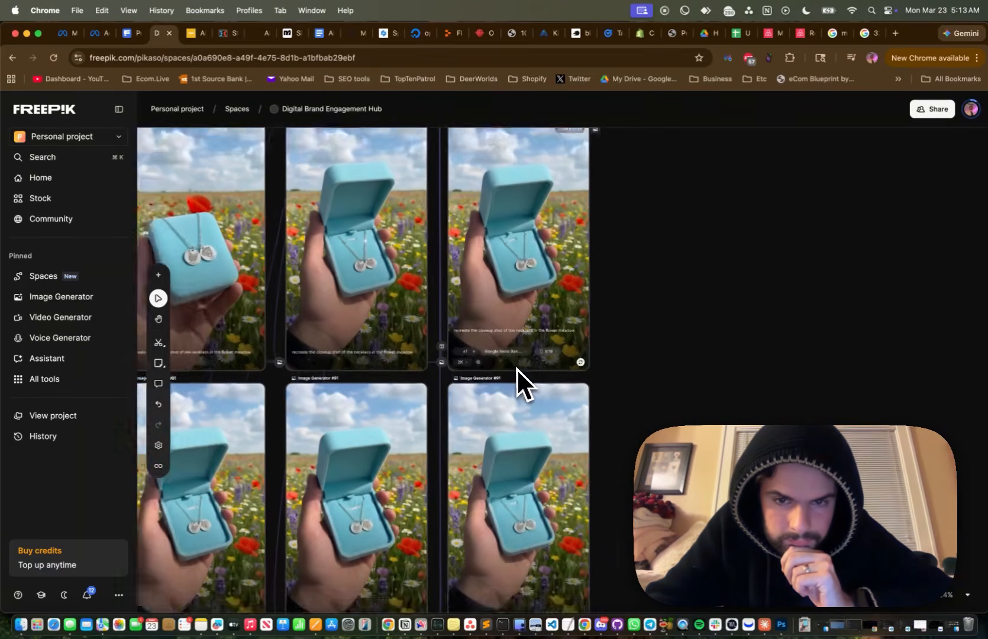
scroll(517, 368, down, 5)
scroll(516, 368, left, 2)
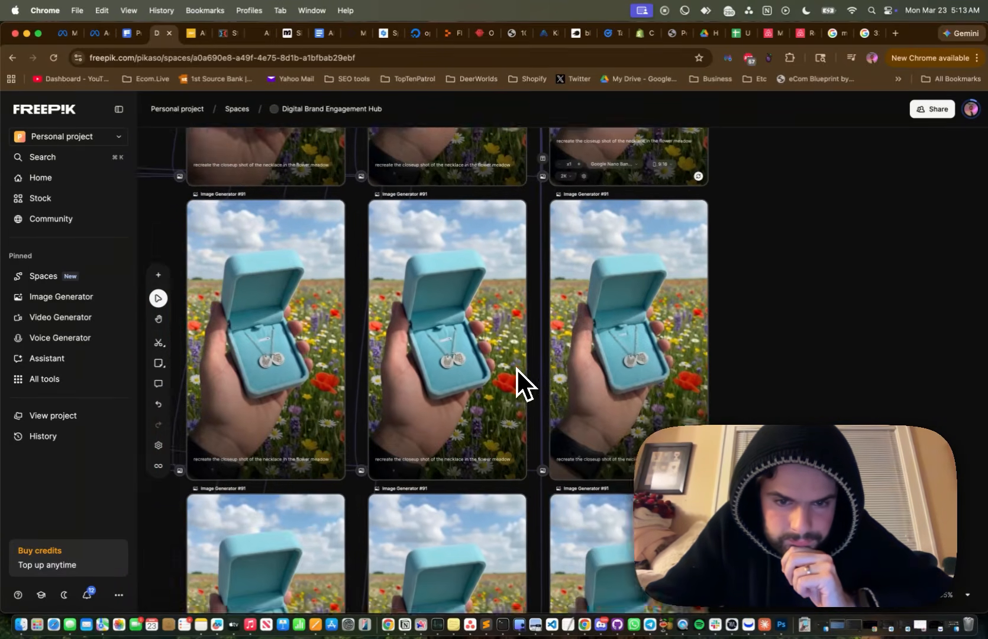
scroll(517, 368, down, 5)
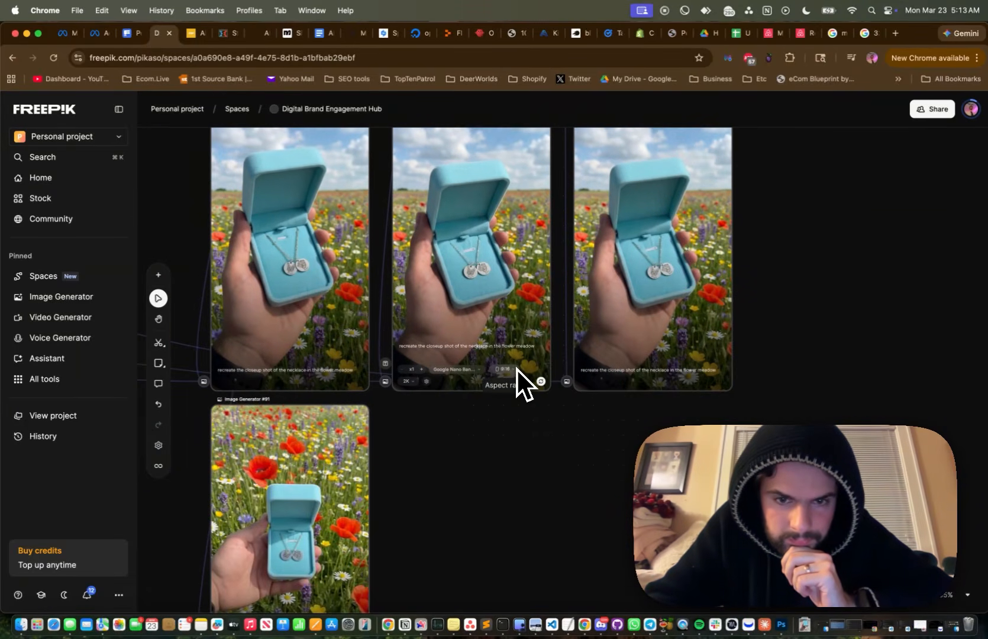
scroll(524, 409, down, 6)
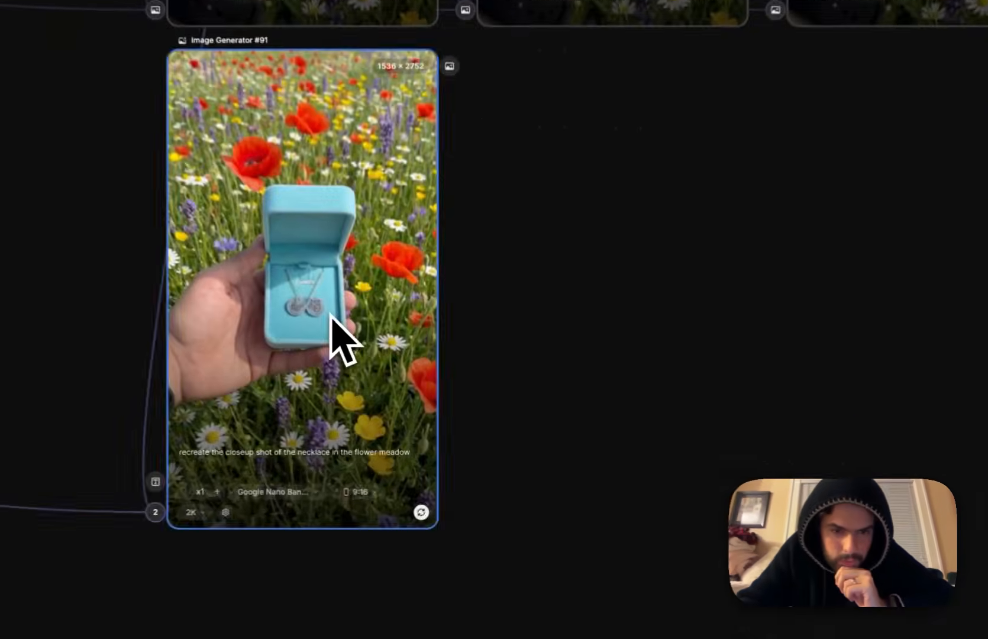
Enlarge the wider-framed open-box meadow image at the end of the closeup set and examine its engraved pendants.
double_click(367, 382)
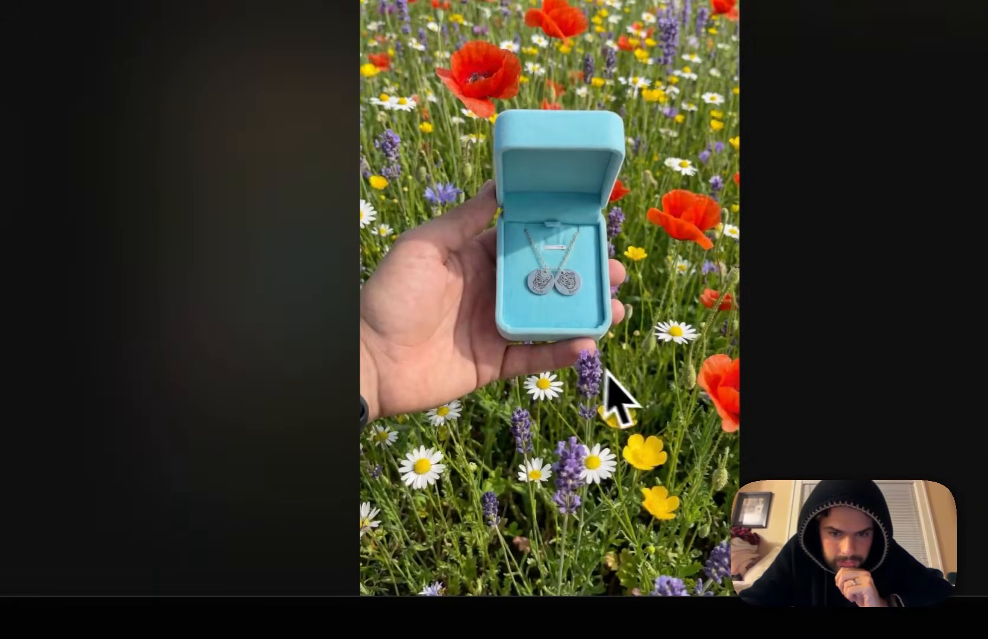
scroll(567, 294, up, 8)
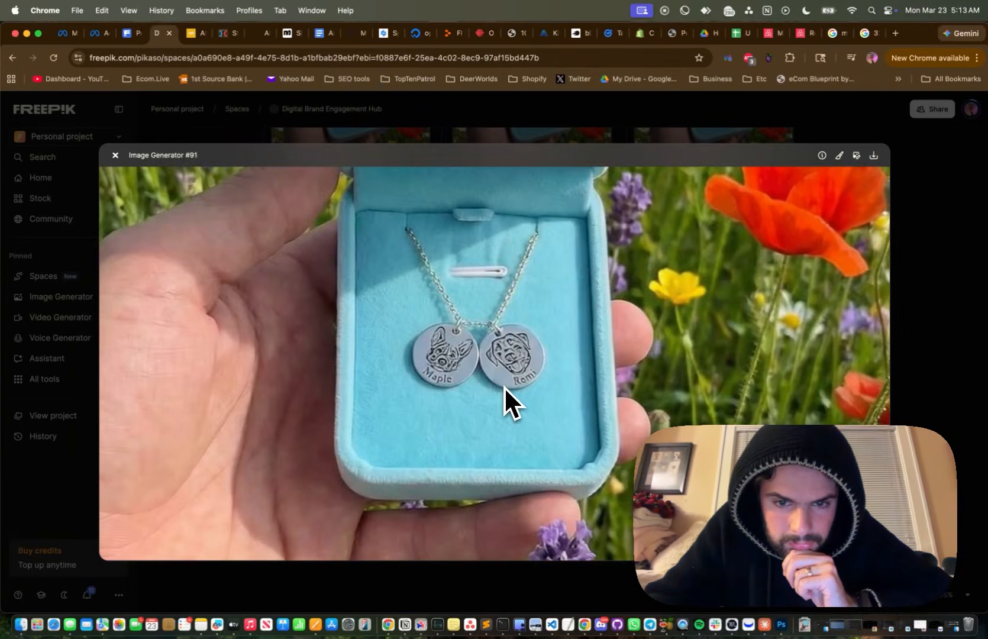
scroll(504, 387, down, 8)
scroll(505, 387, up, 6)
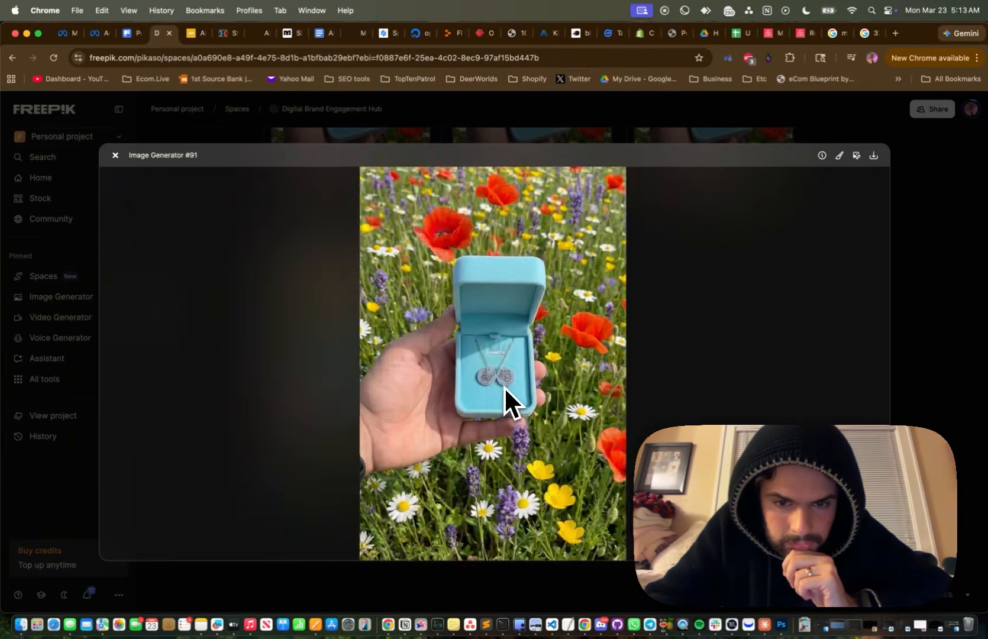
scroll(504, 387, down, 3)
scroll(504, 387, down, 5)
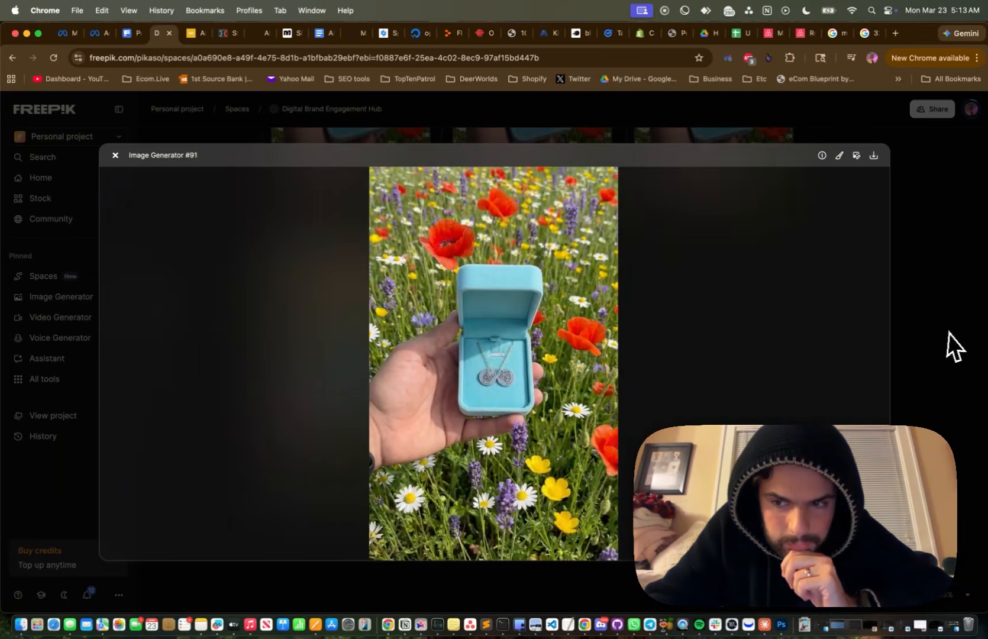
click(947, 346)
Enlarge the open-box closeup directly above the wider-framed image and examine its pendant details.
scroll(719, 326, down, 5)
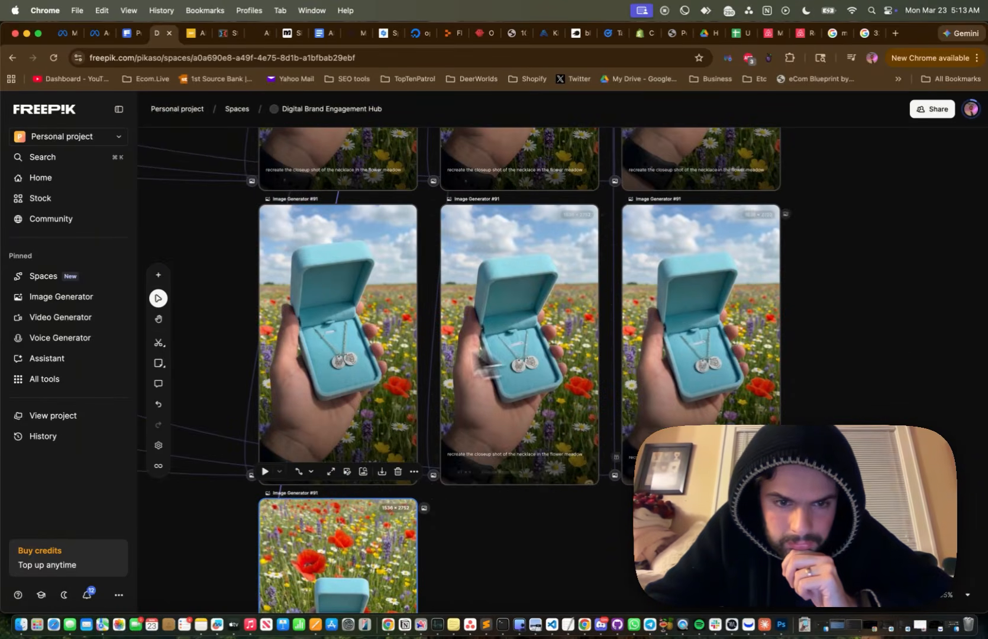
double_click(371, 363)
scroll(516, 376, up, 5)
scroll(515, 376, down, 3)
scroll(515, 376, down, 3)
click(937, 353)
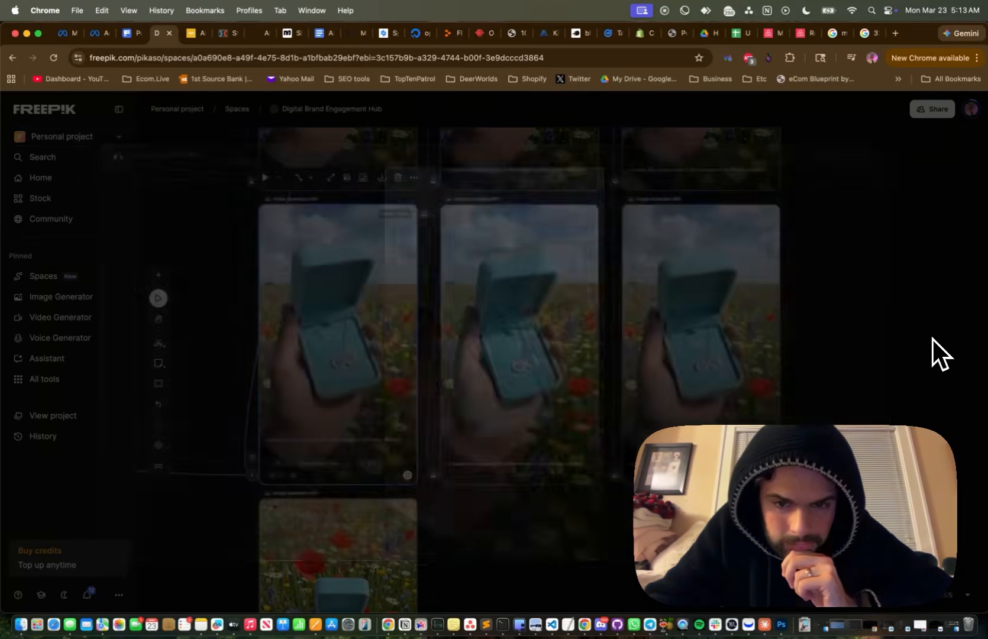
Delete the meadow image showing the two pendants draped over the closed gift box.
scroll(693, 365, down, 8)
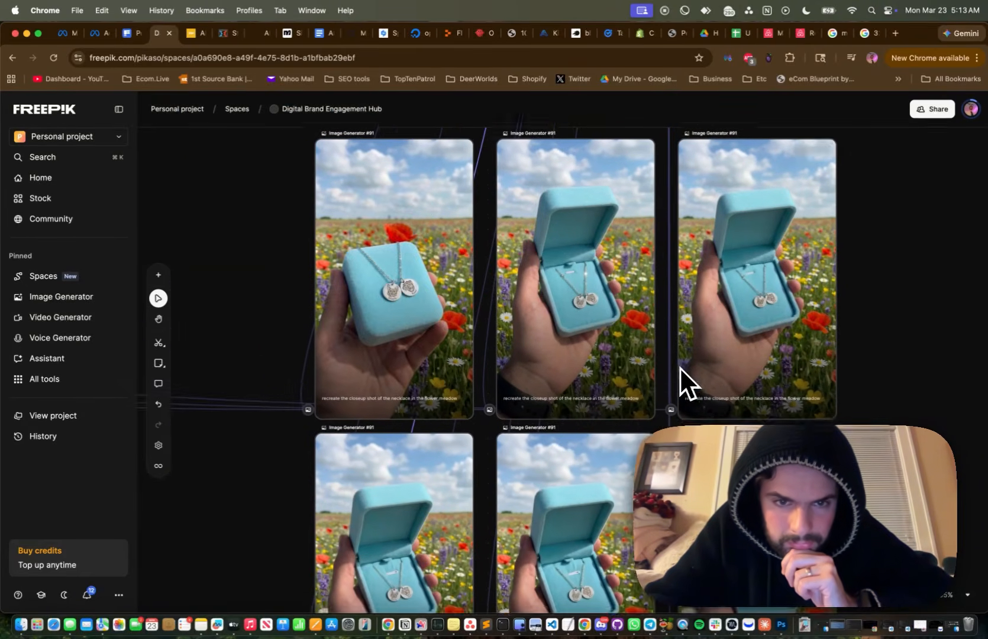
scroll(680, 367, up, 2)
click(393, 355)
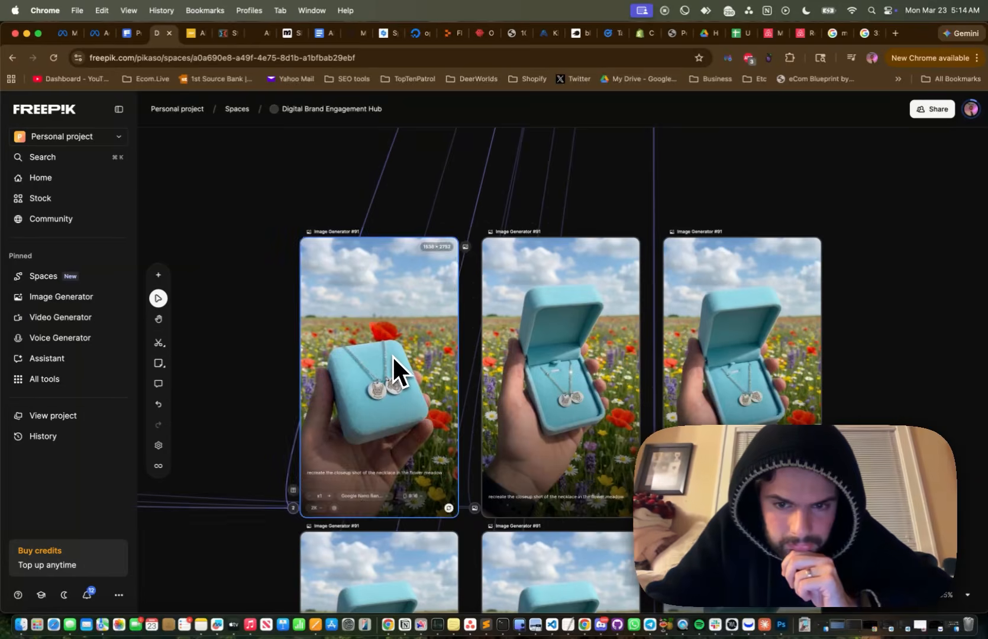
key(BackSpace)
Enlarge the first remaining open-box closeup in the top row and examine its pendants.
scroll(393, 356, down, 1)
double_click(481, 366)
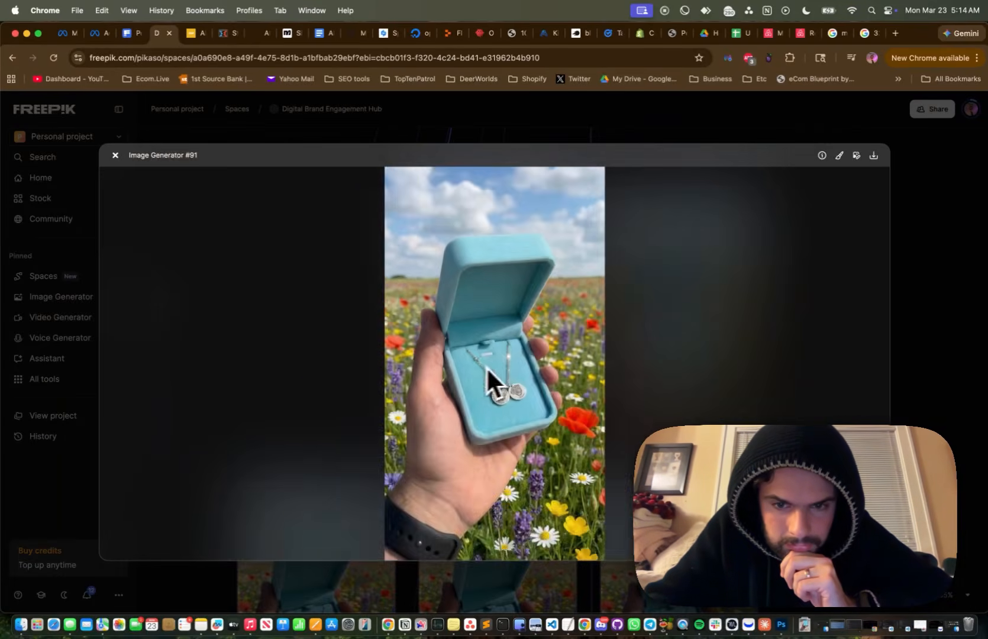
scroll(542, 364, up, 3)
scroll(542, 364, down, 3)
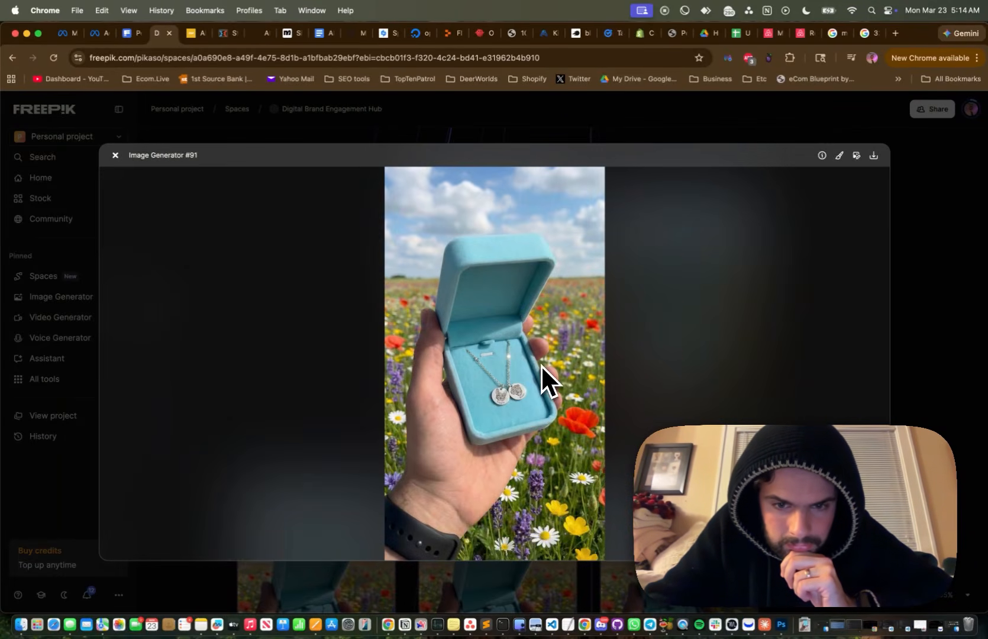
click(944, 364)
Add an Image Generator fed by the lower teal-box closeup with two pendants, placed in the empty area beside the meadow closeups.
scroll(795, 378, down, 2)
scroll(795, 380, down, 5)
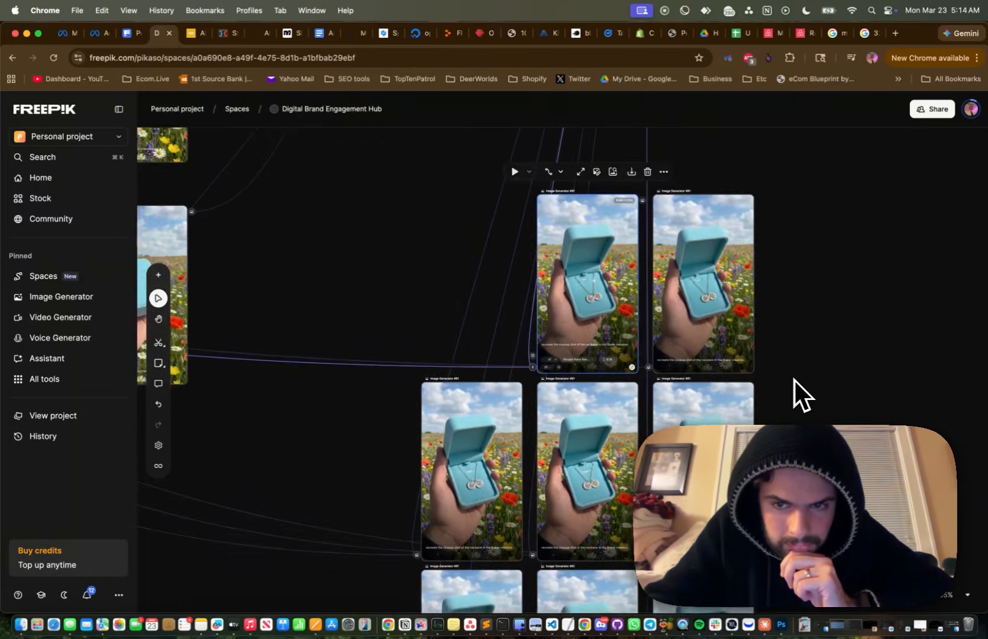
scroll(795, 380, down, 5)
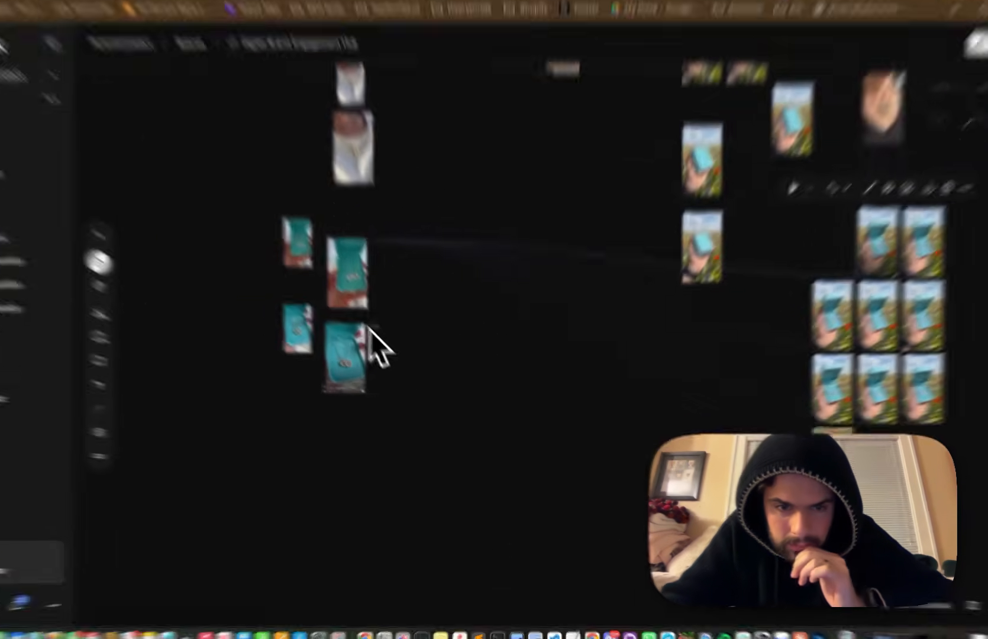
drag(390, 354, 418, 374)
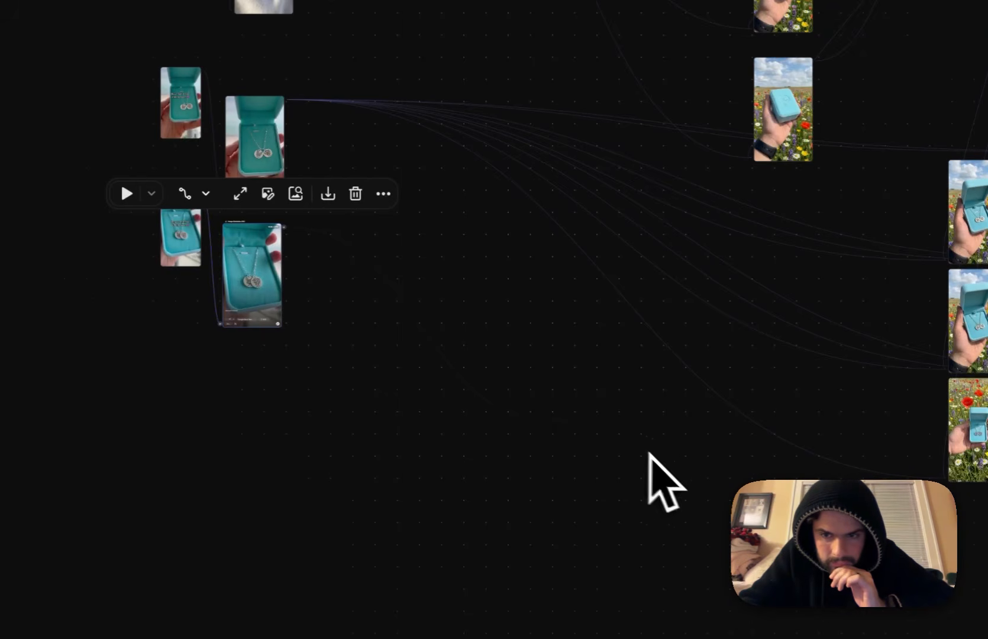
drag(738, 468, 738, 469)
click(696, 393)
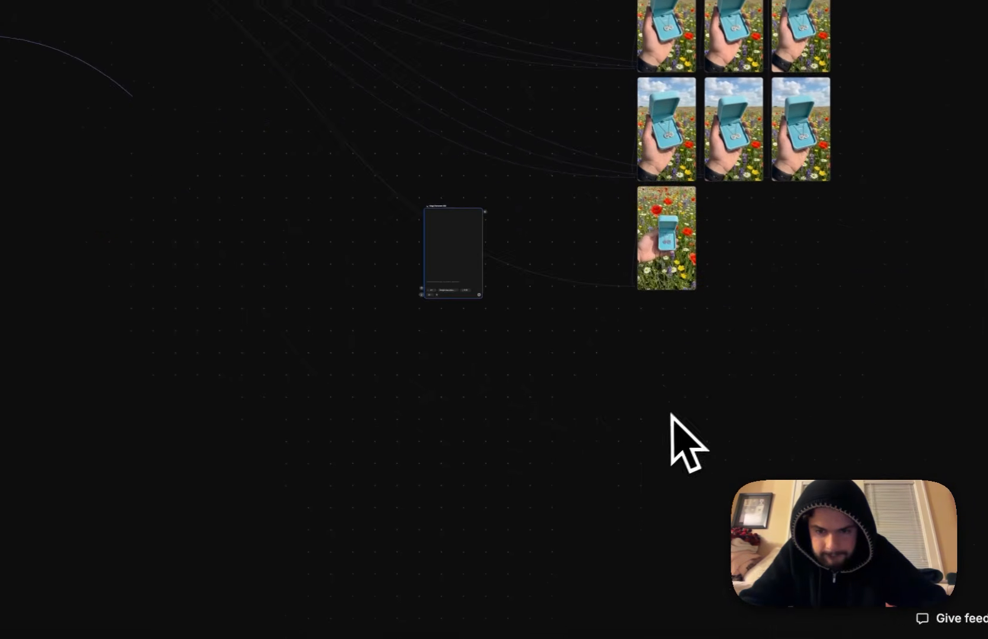
Enter the new image prompt "keep the shot the same change background to flower meadow".
scroll(475, 254, up, 5)
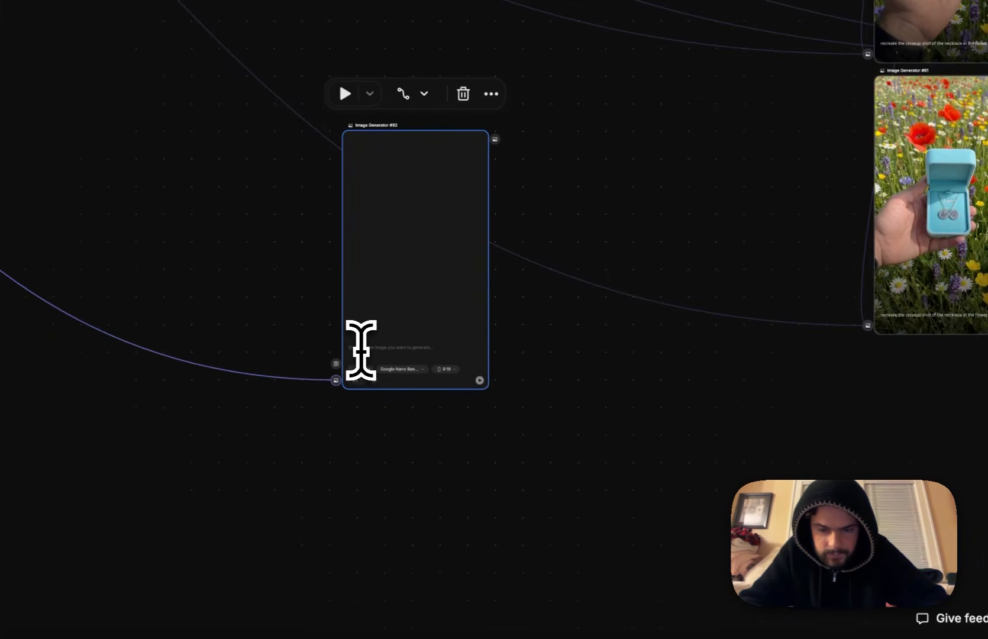
text(keep)
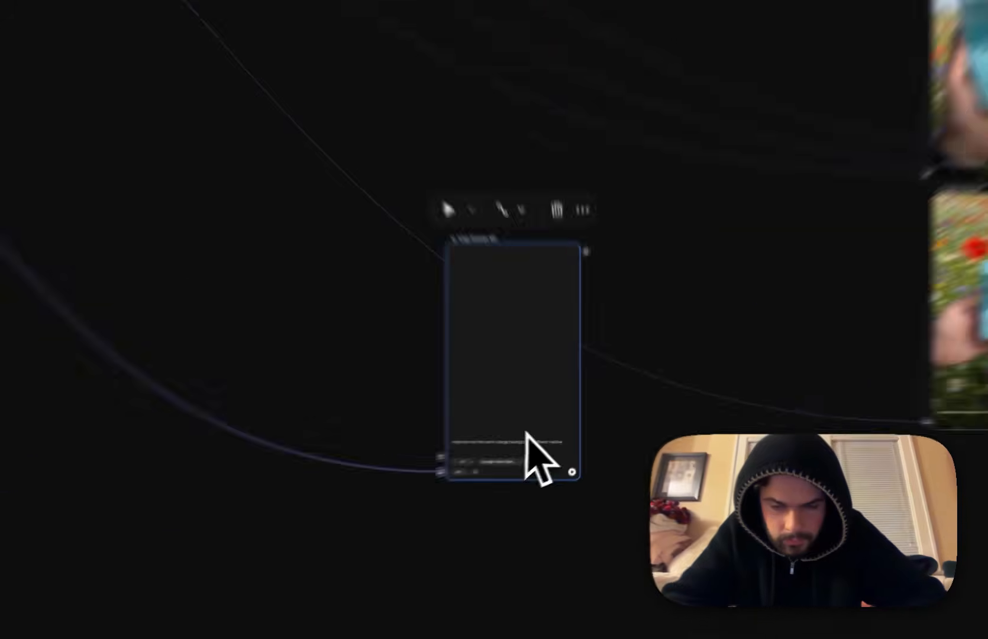
scroll(438, 429, up, 6)
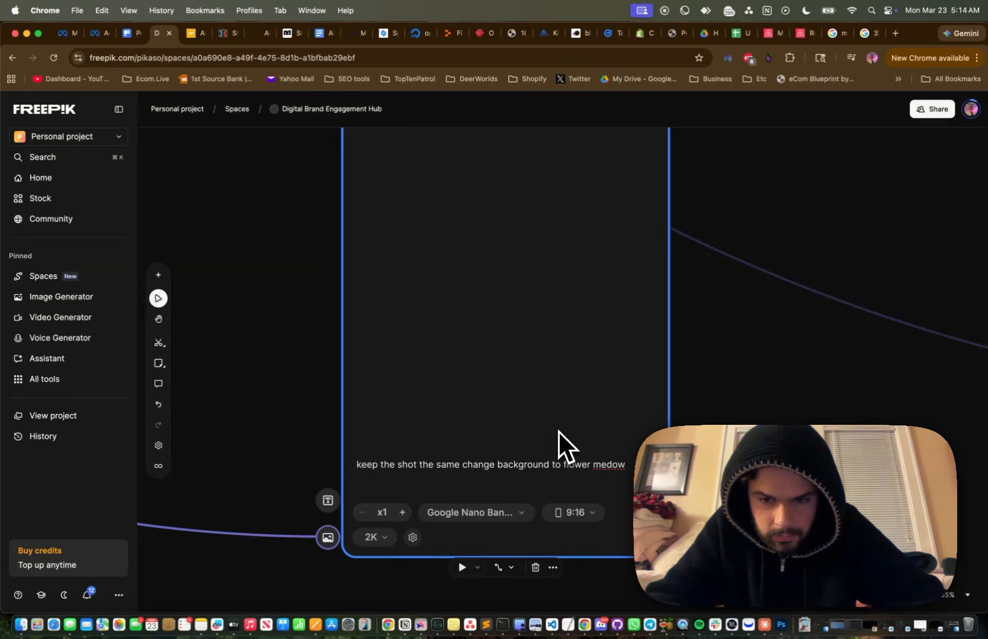
key(BackSpace)
key(BackSpace)
key(BackSpace)
text(adow)
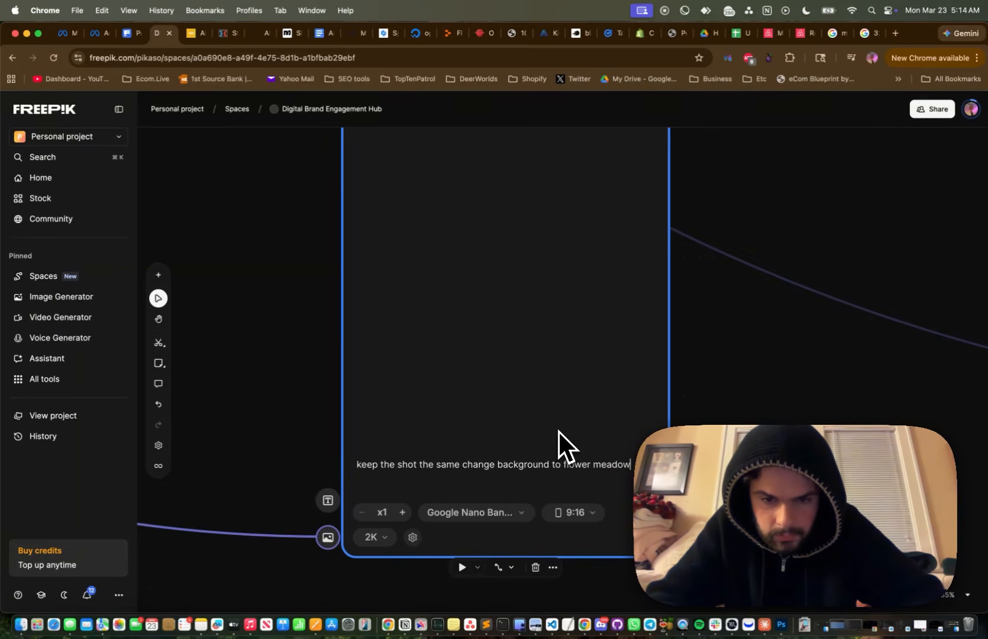
Connect the open-box meadow image with the gold pendant to the new Image Generator as its second reference.
scroll(559, 432, down, 5)
scroll(559, 432, down, 5)
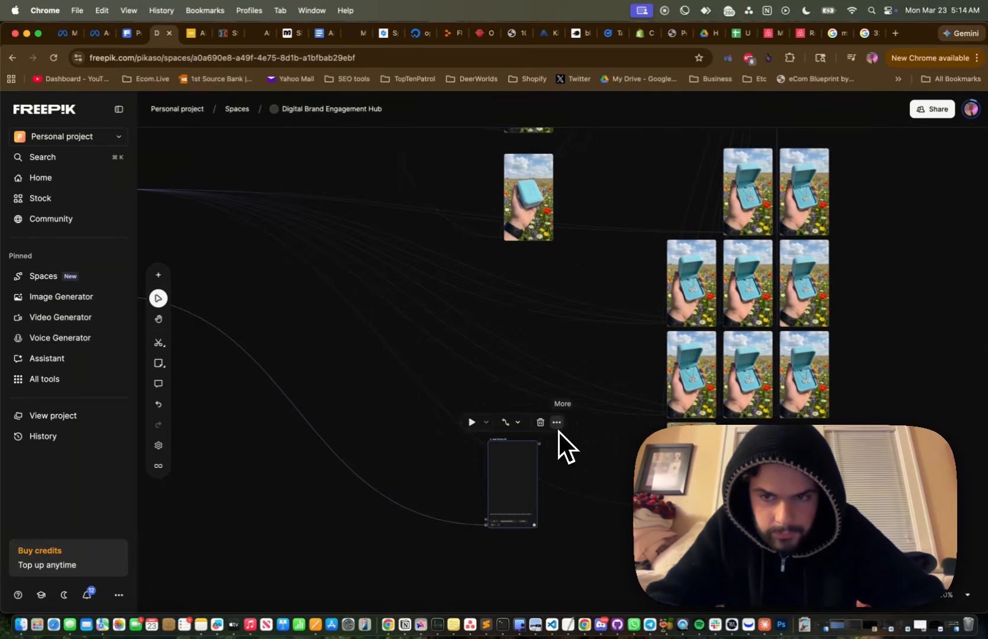
scroll(589, 348, up, 3)
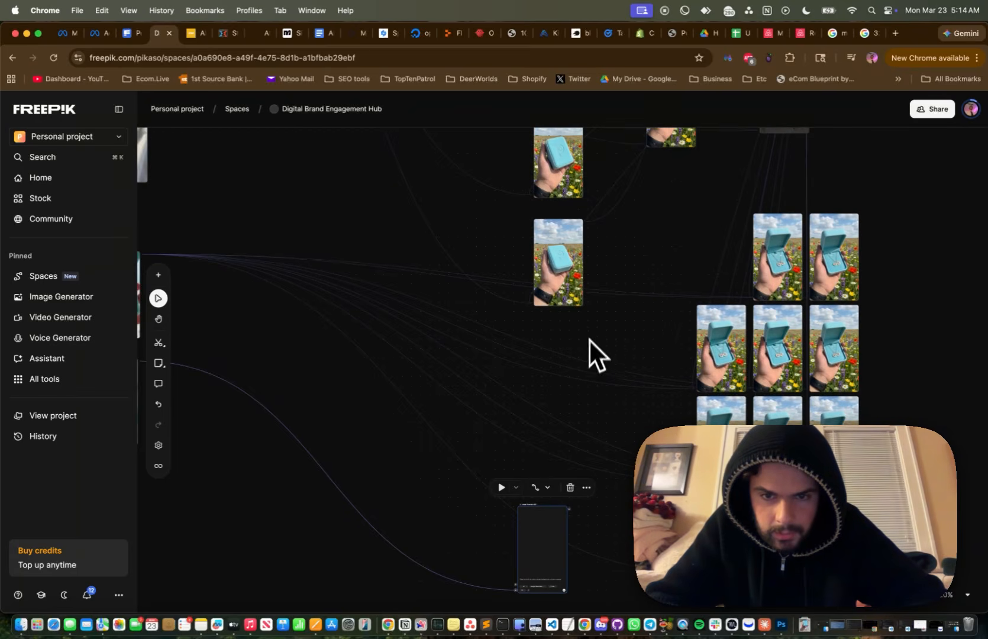
scroll(590, 317, down, 10)
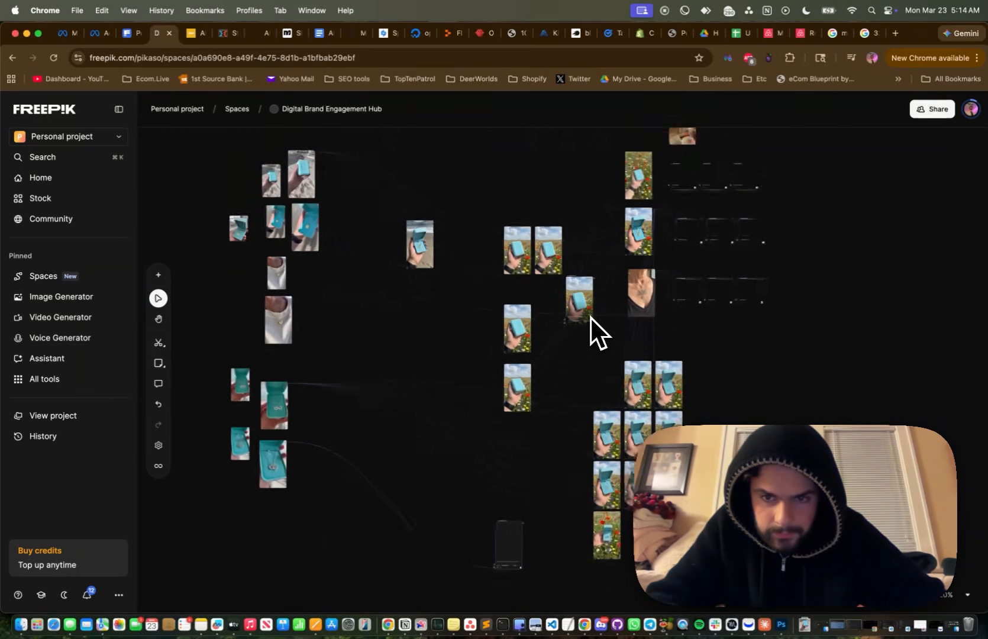
scroll(591, 317, down, 4)
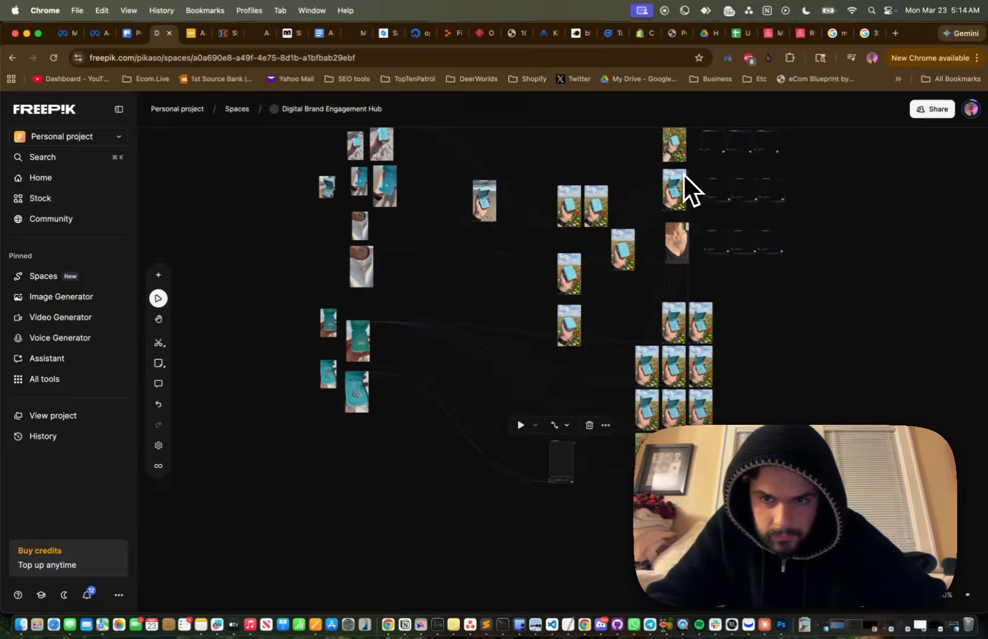
click(683, 176)
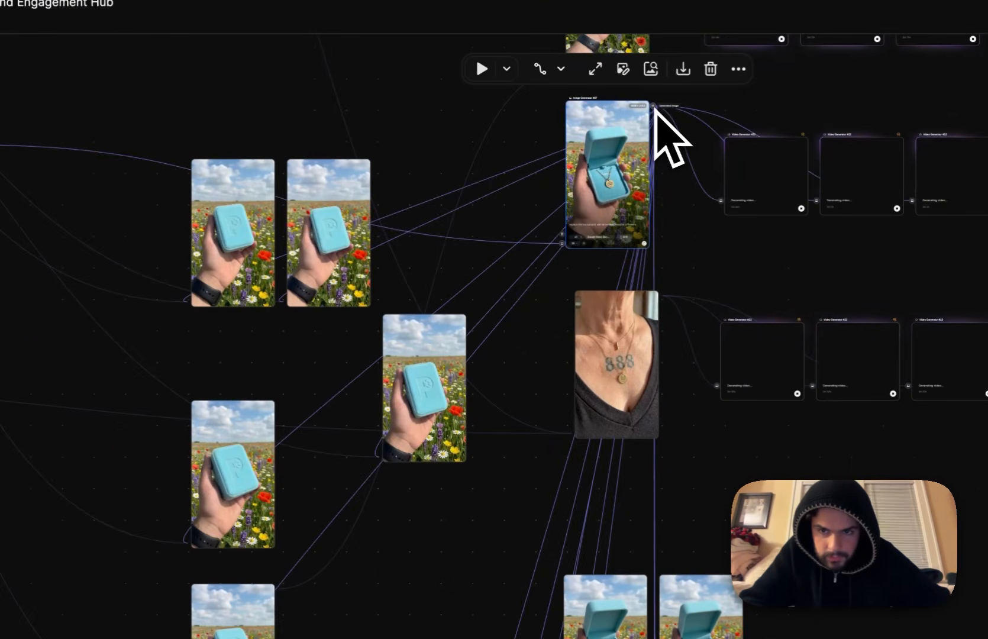
scroll(562, 467, down, 10)
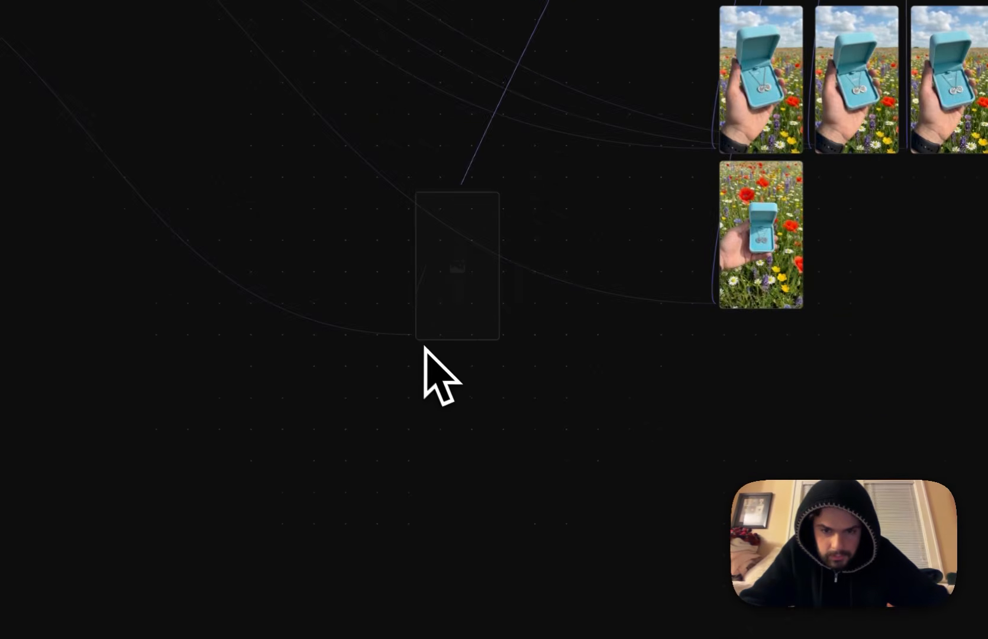
Set the background-change image to ten generations and run it.
scroll(425, 348, up, 5)
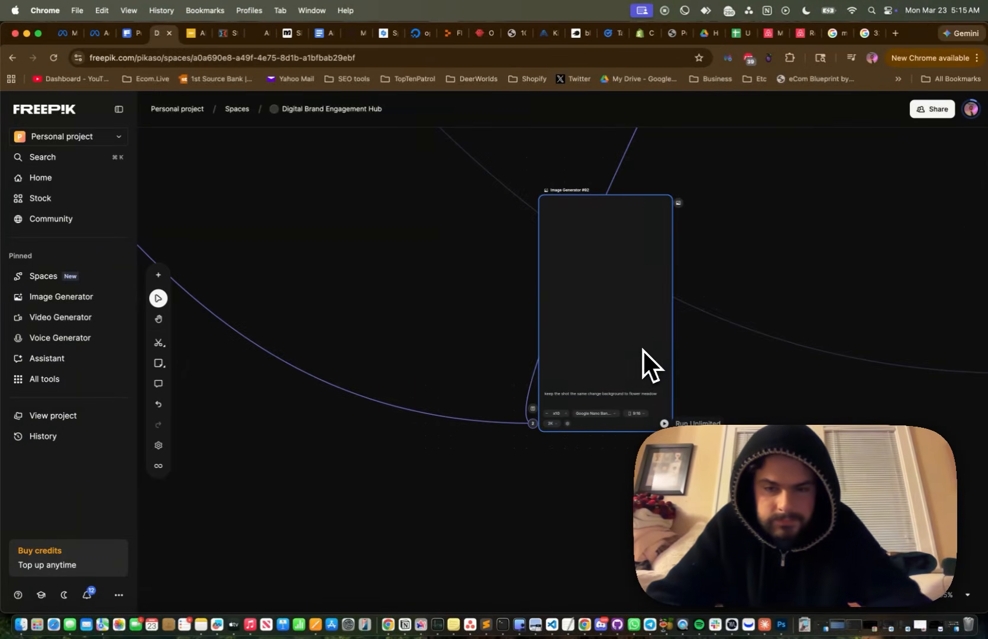
scroll(643, 349, down, 5)
scroll(623, 344, up, 10)
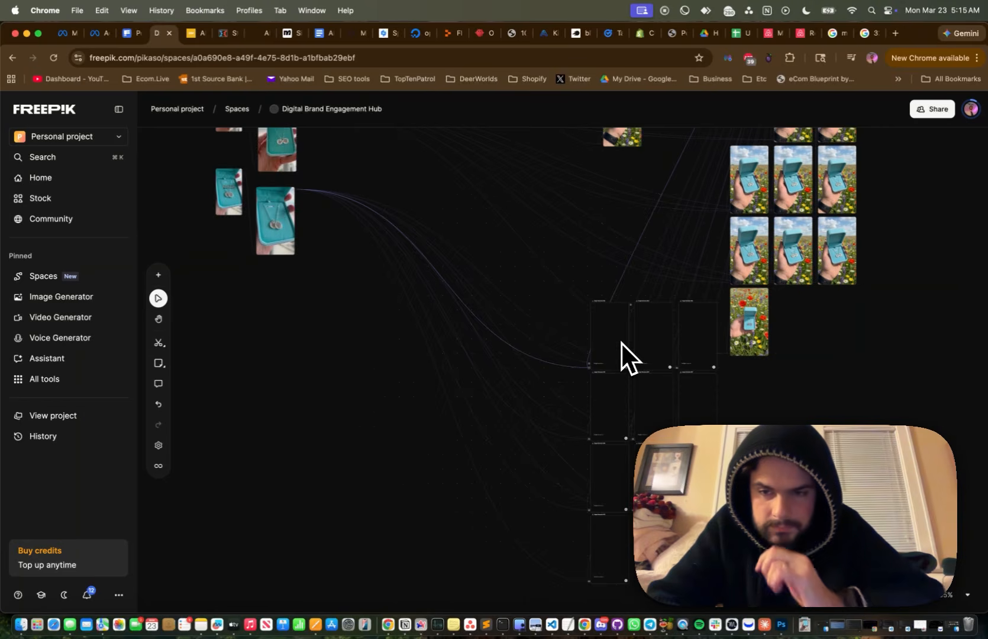
Enlarge the top-row open-box closeup with two silver pendants and review it again.
scroll(621, 341, up, 4)
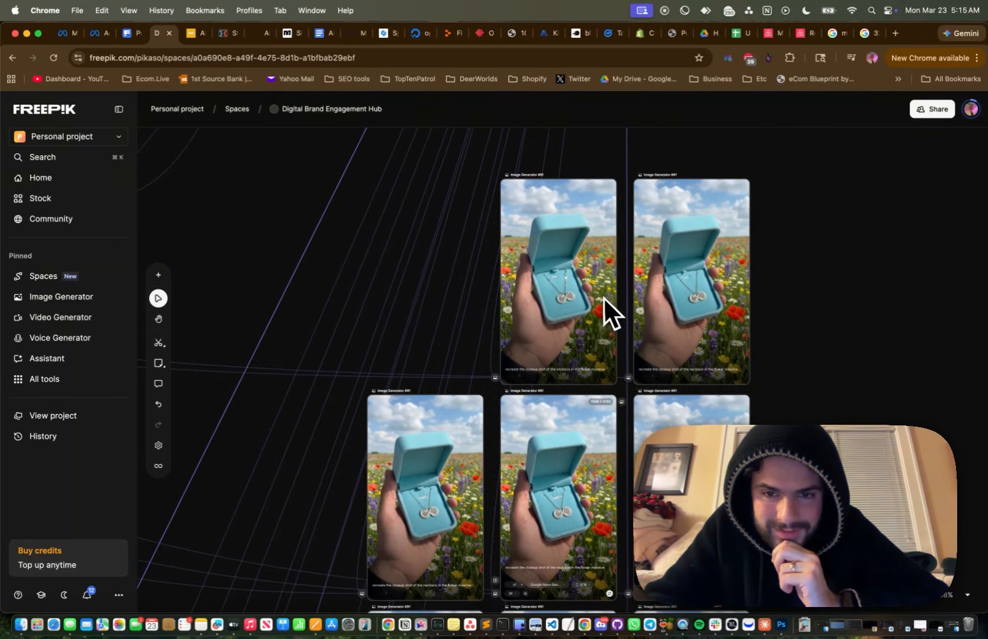
scroll(604, 296, up, 5)
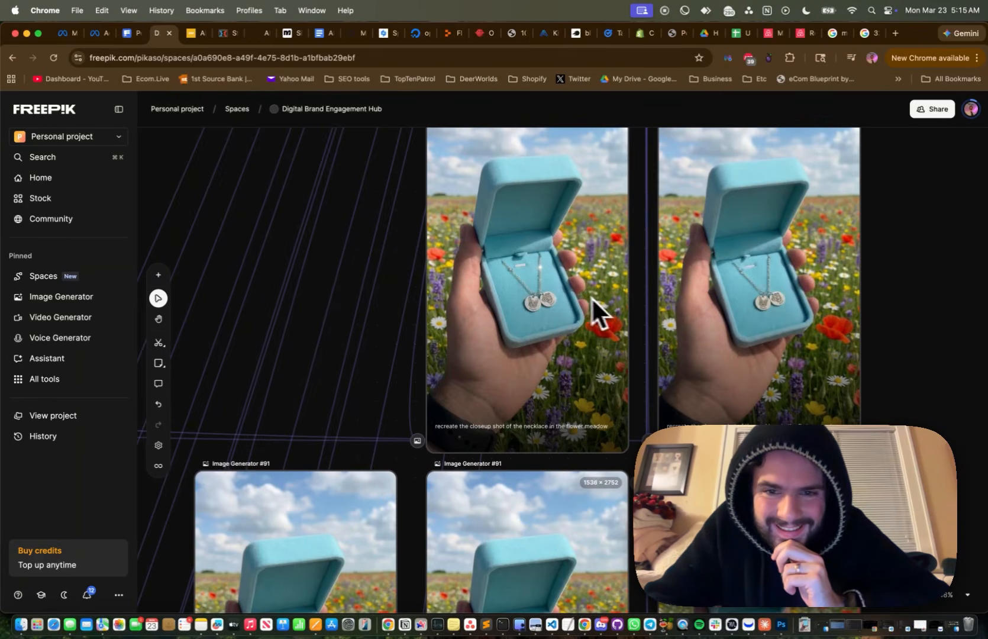
double_click(568, 291)
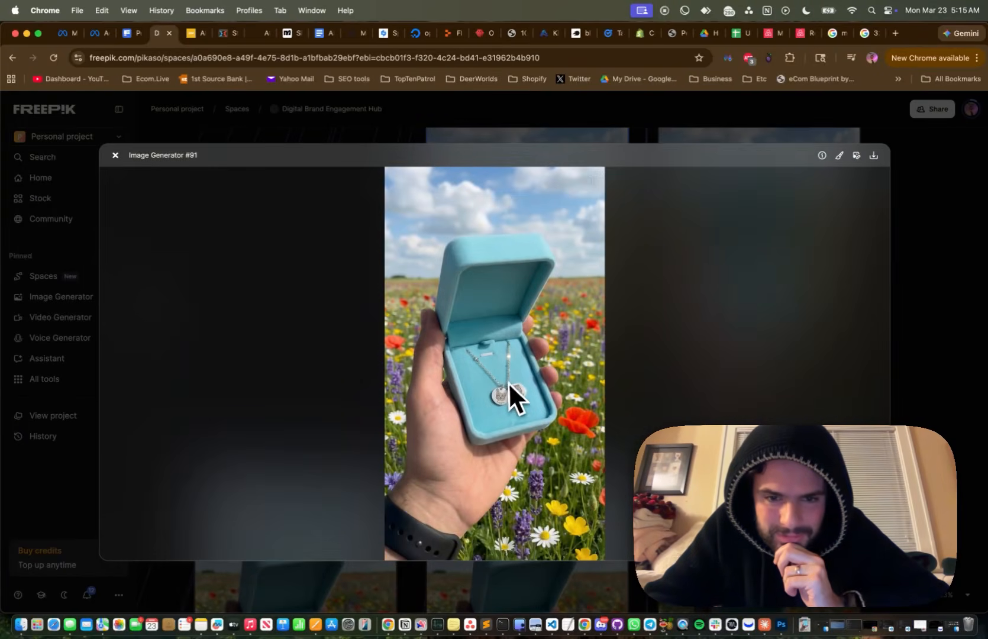
click(919, 310)
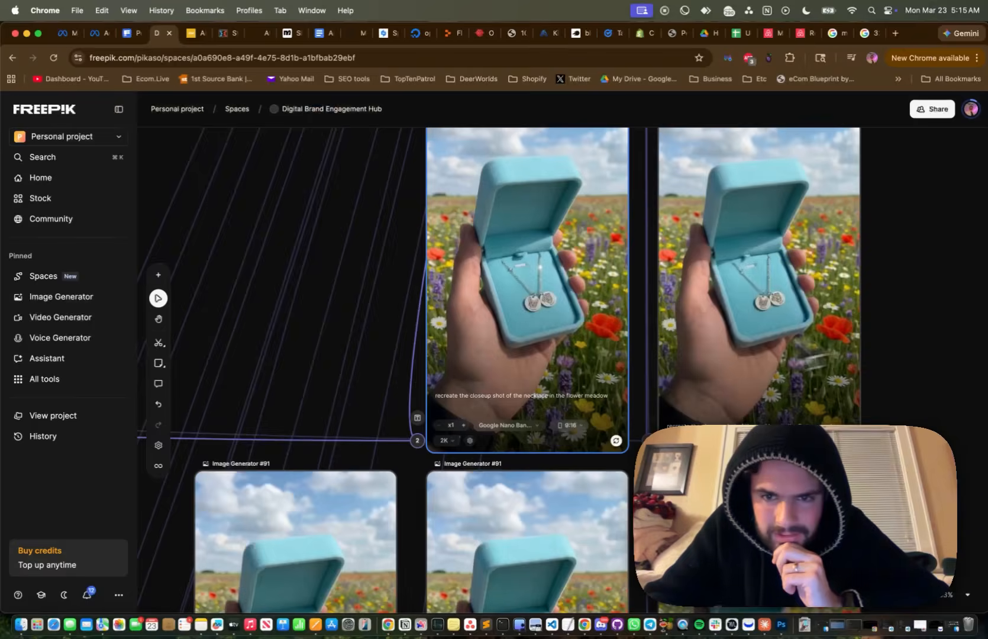
Compare the generated two-pendant open-box images and enlarge the one with the small box held over the flowers.
scroll(666, 365, down, 5)
scroll(666, 365, up, 5)
scroll(666, 365, up, 3)
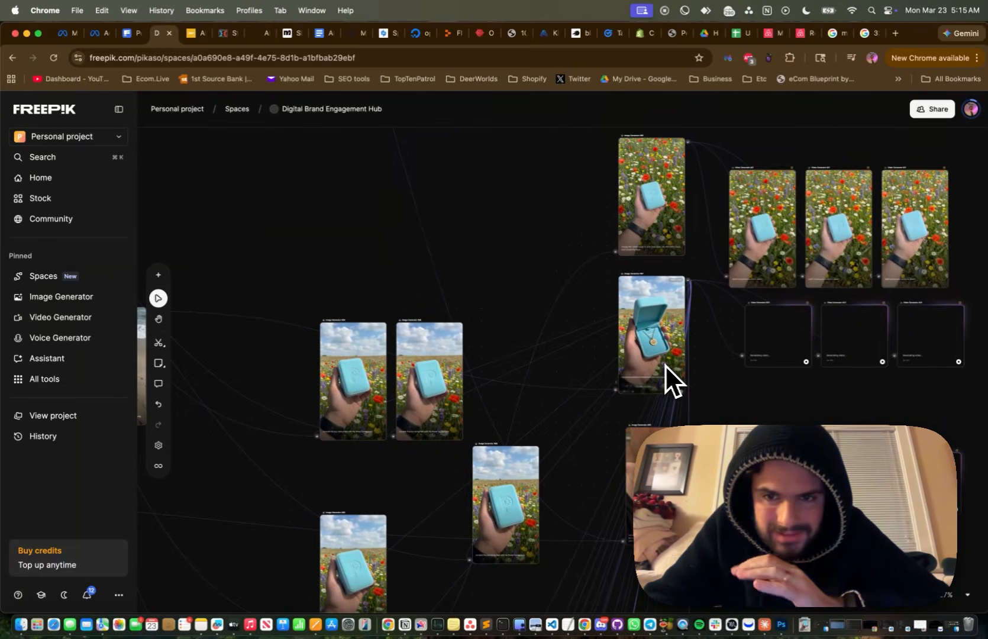
scroll(678, 358, down, 4)
scroll(679, 357, down, 5)
click(609, 309)
scroll(649, 421, down, 2)
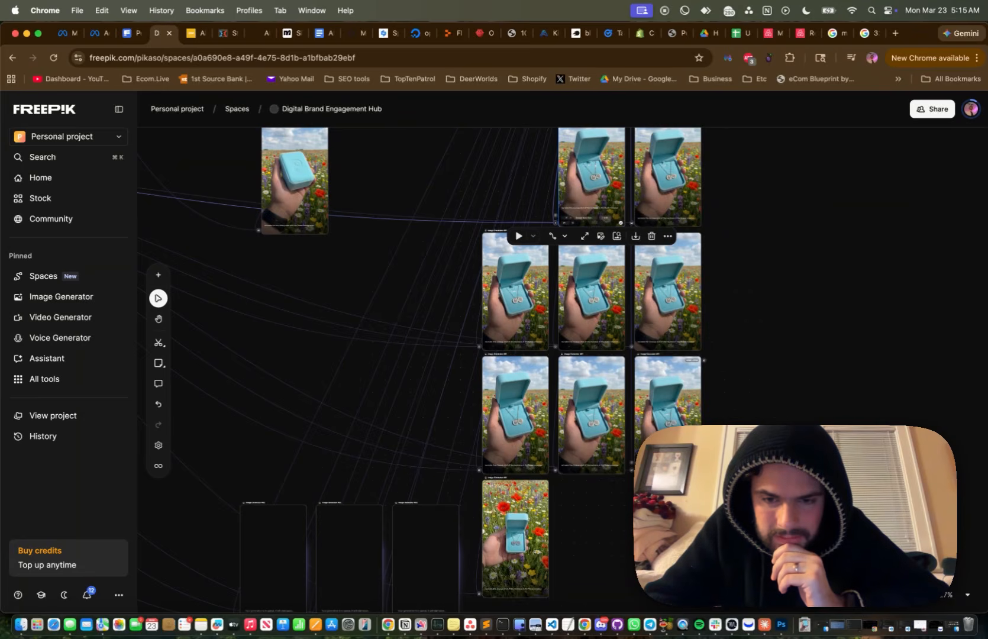
scroll(656, 435, up, 2)
scroll(657, 435, down, 2)
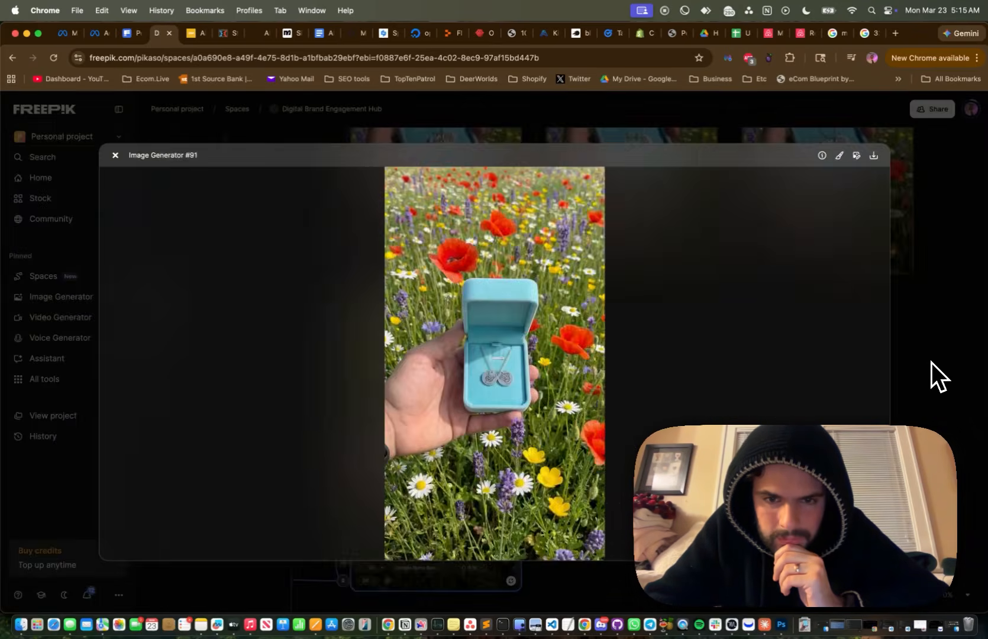
click(931, 362)
Delete the two-pendant open-box images with sky in the background, keeping the one shot down toward the flowers.
scroll(458, 443, down, 5)
scroll(458, 445, up, 2)
scroll(458, 445, up, 3)
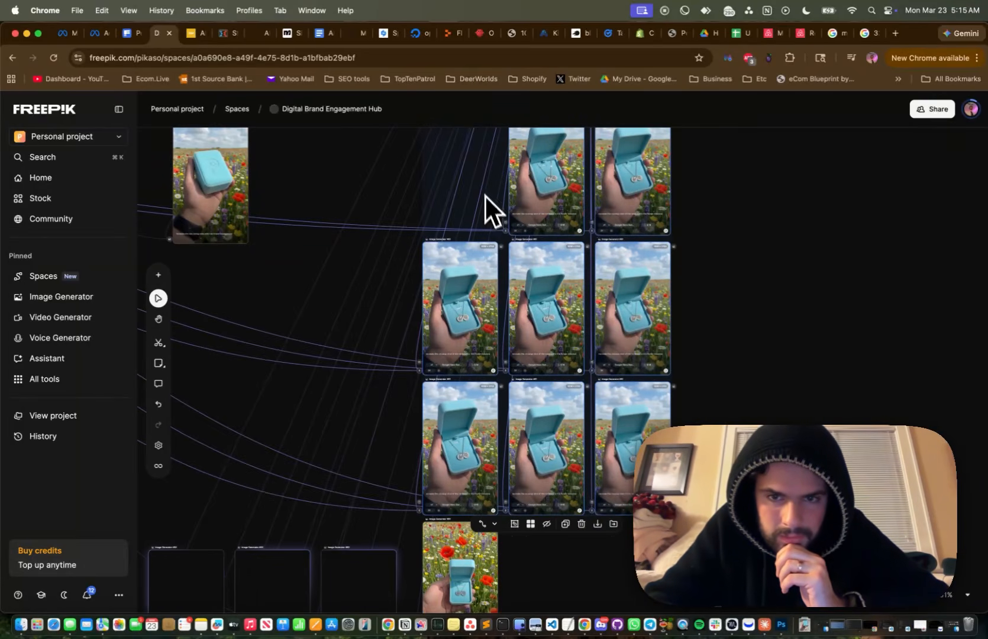
key(BackSpace)
Move the remaining two-pendant open-box image up to sit directly below the 888-tattoo necklace image.
drag(487, 536, 516, 252)
scroll(516, 251, up, 1)
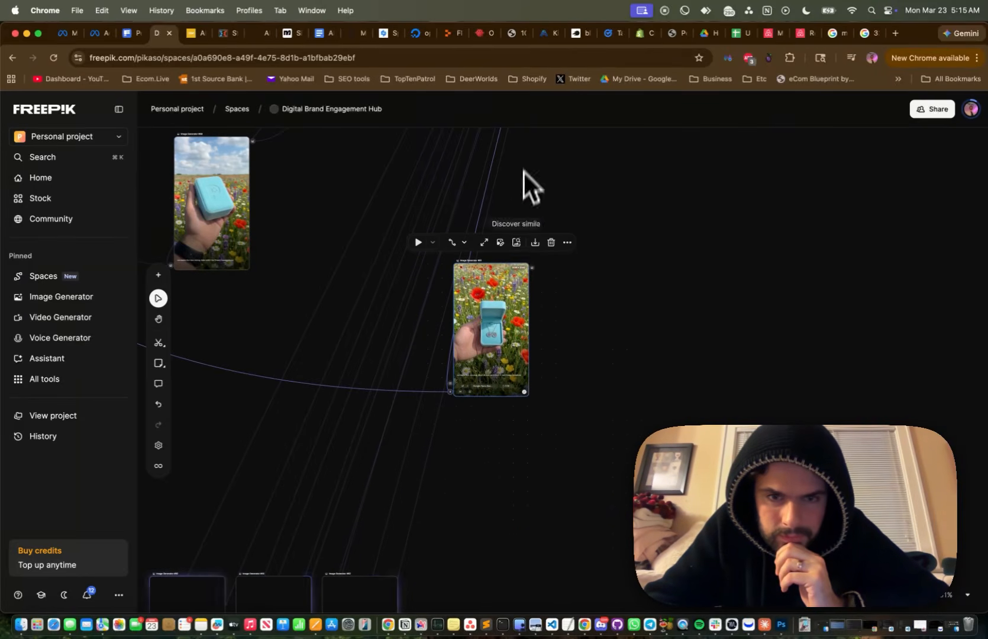
scroll(524, 171, up, 5)
scroll(457, 507, down, 3)
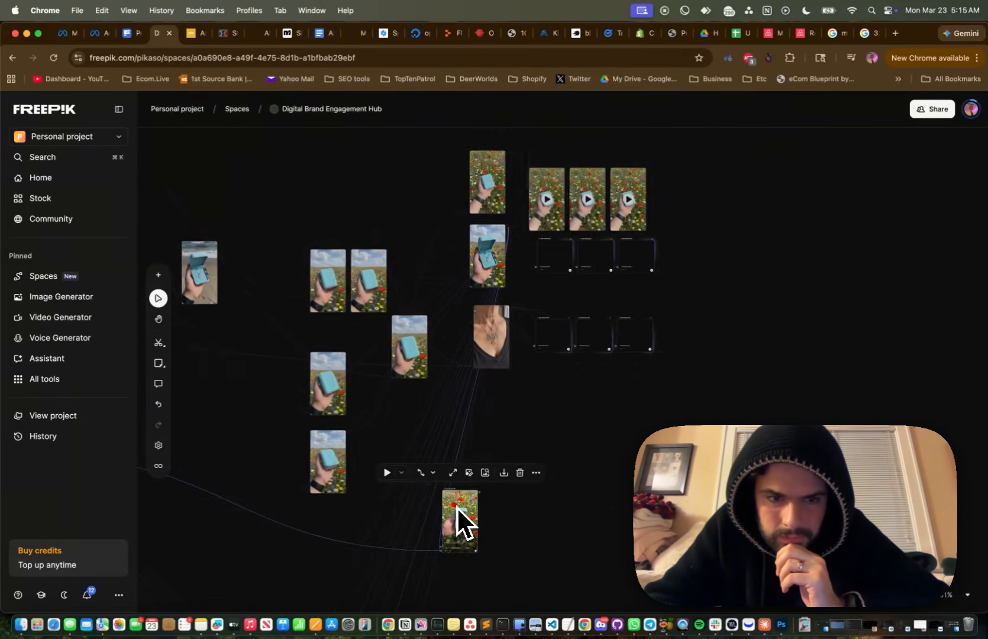
scroll(456, 507, down, 2)
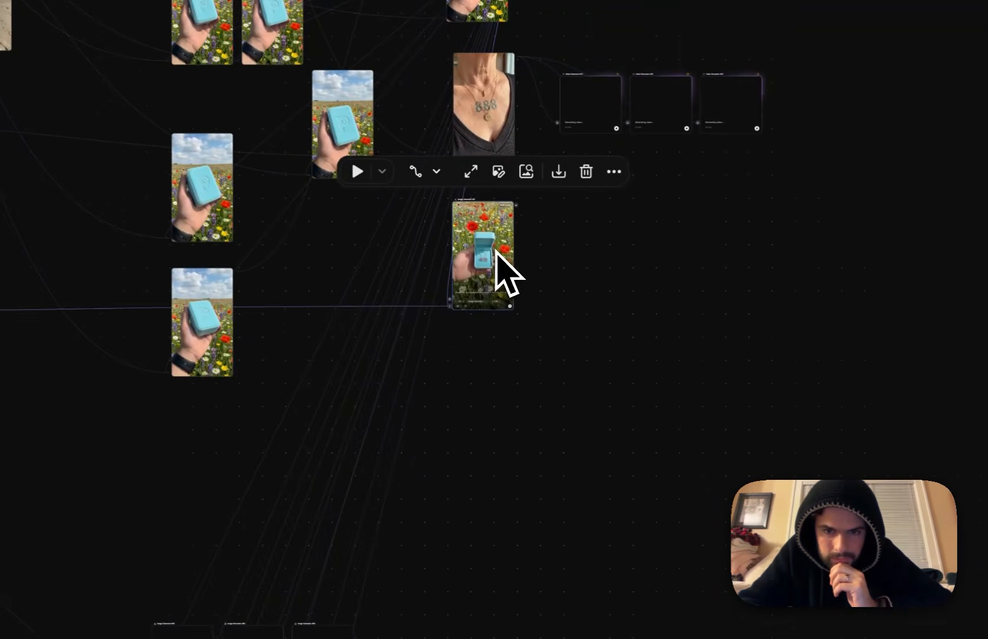
drag(496, 252, 498, 242)
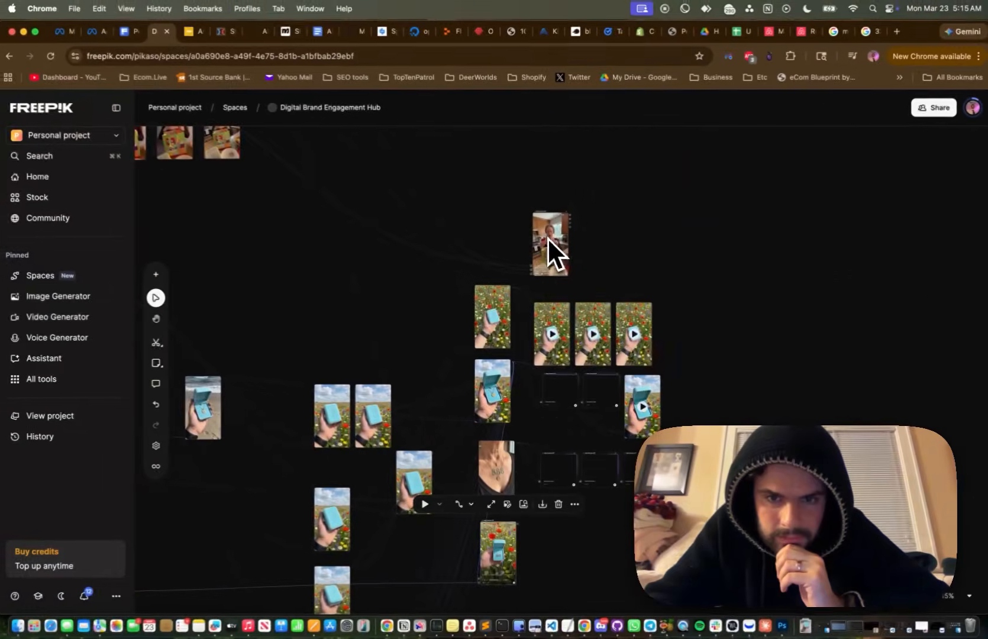
Play the first and third closed-box flower-meadow clips at full size to judge the camera pan.
scroll(553, 260, up, 5)
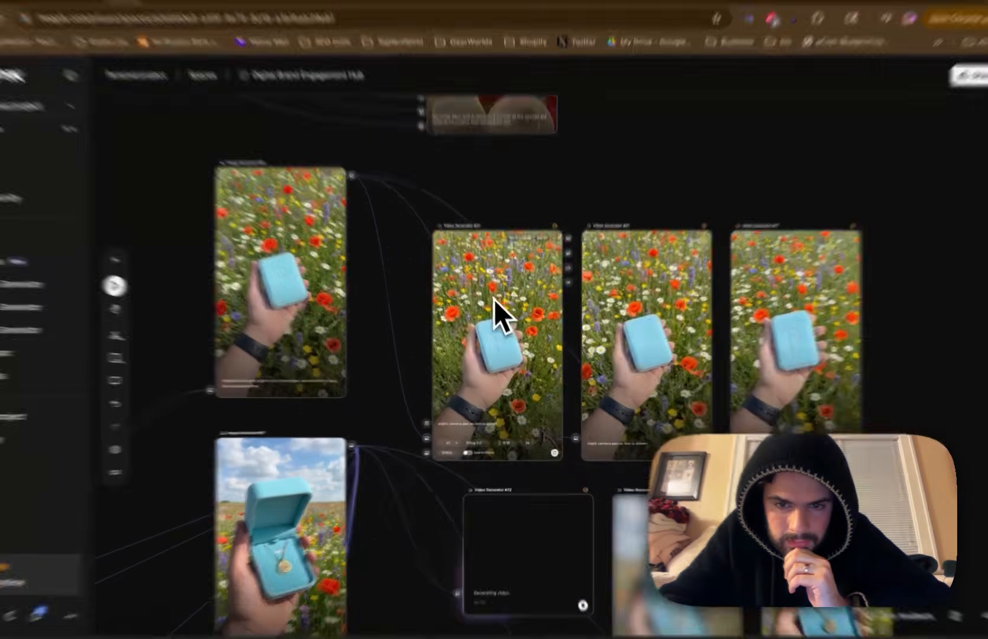
double_click(495, 309)
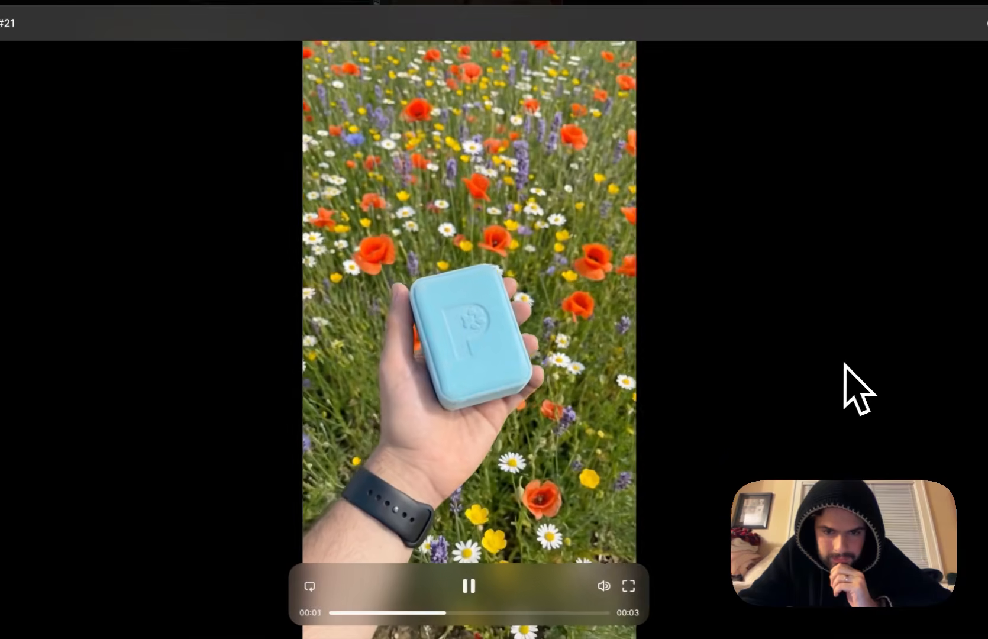
click(987, 23)
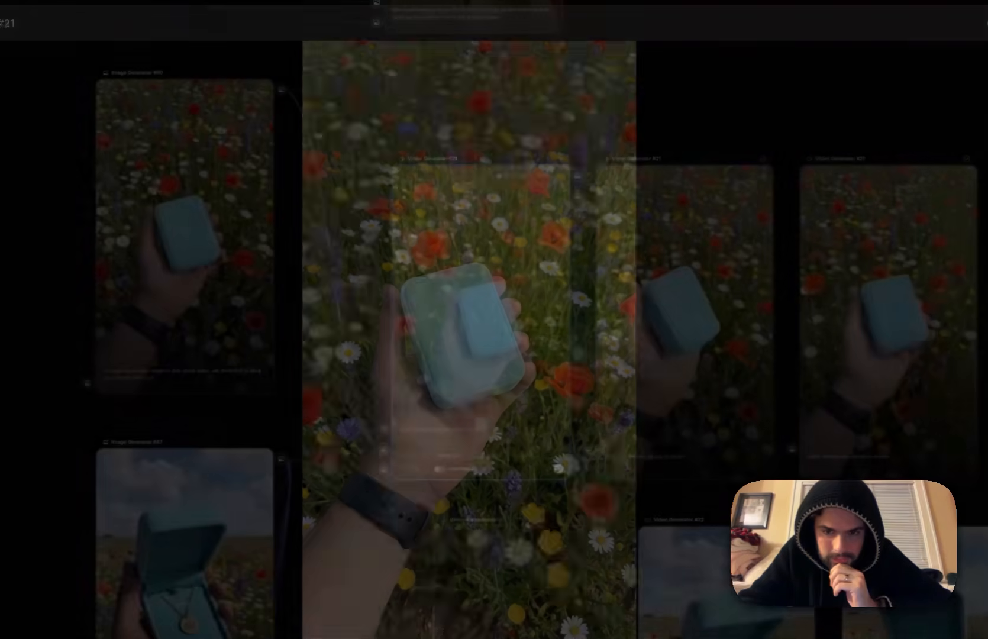
double_click(926, 324)
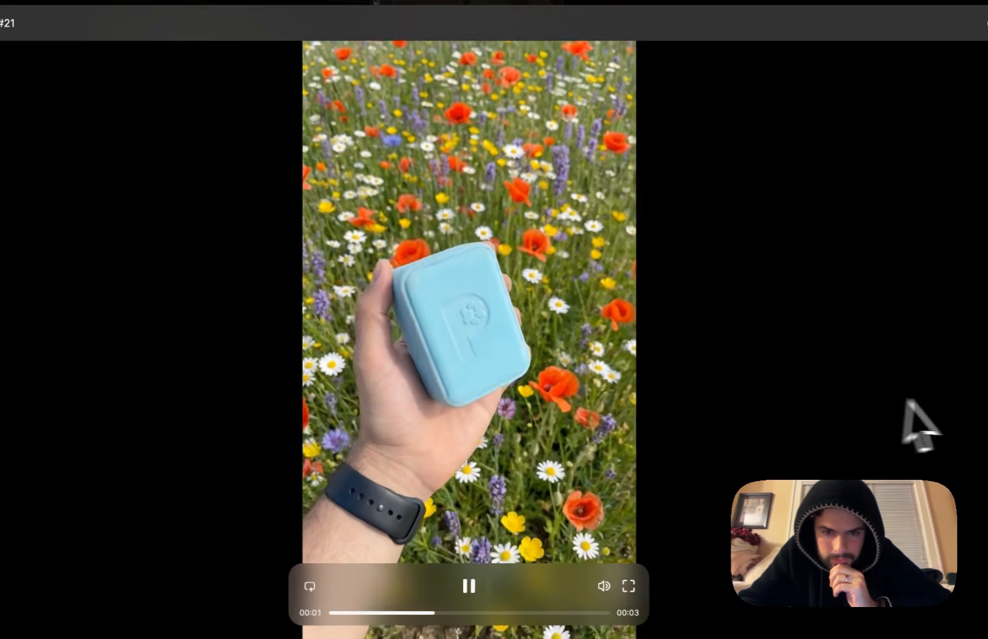
click(987, 23)
Delete the middle closed-box meadow clip after playing it, and move the third clip into its place.
double_click(710, 346)
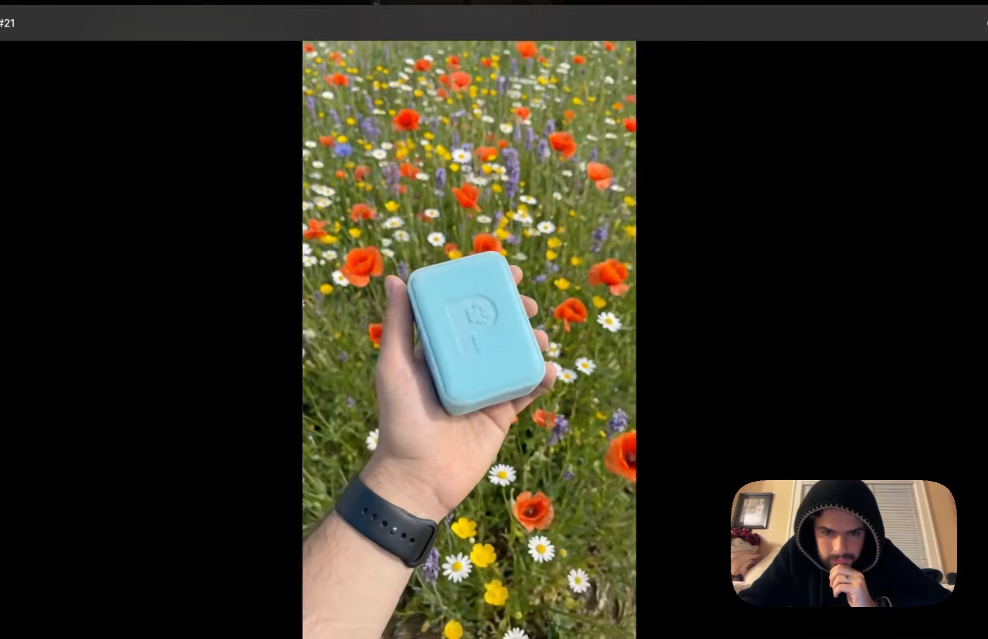
click(987, 23)
key(Delete)
drag(857, 344, 657, 343)
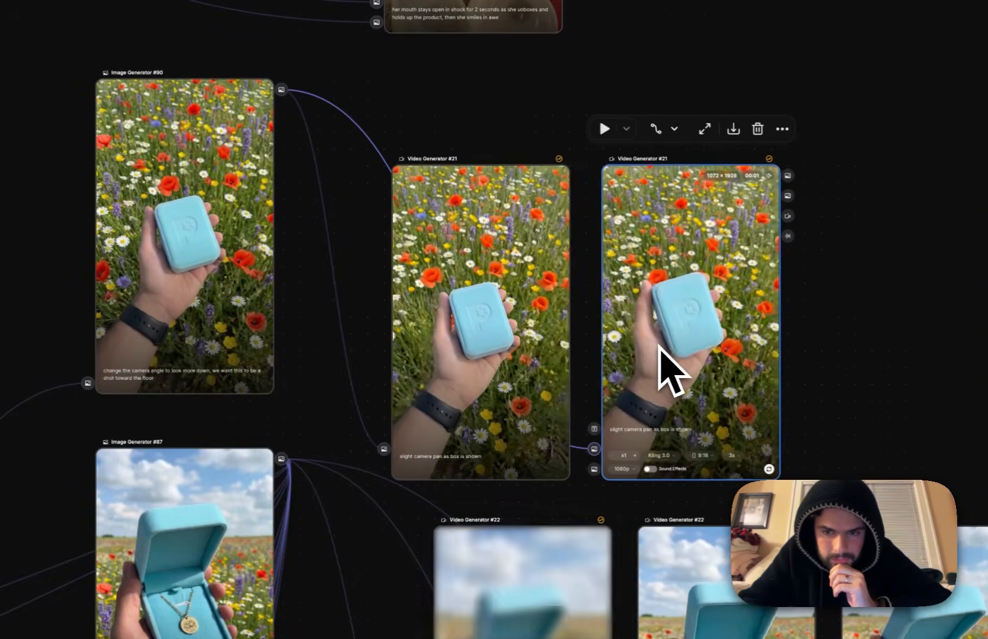
Replay the first closed-box meadow clip, and play an open-box gold pendant clip at full size.
click(465, 353)
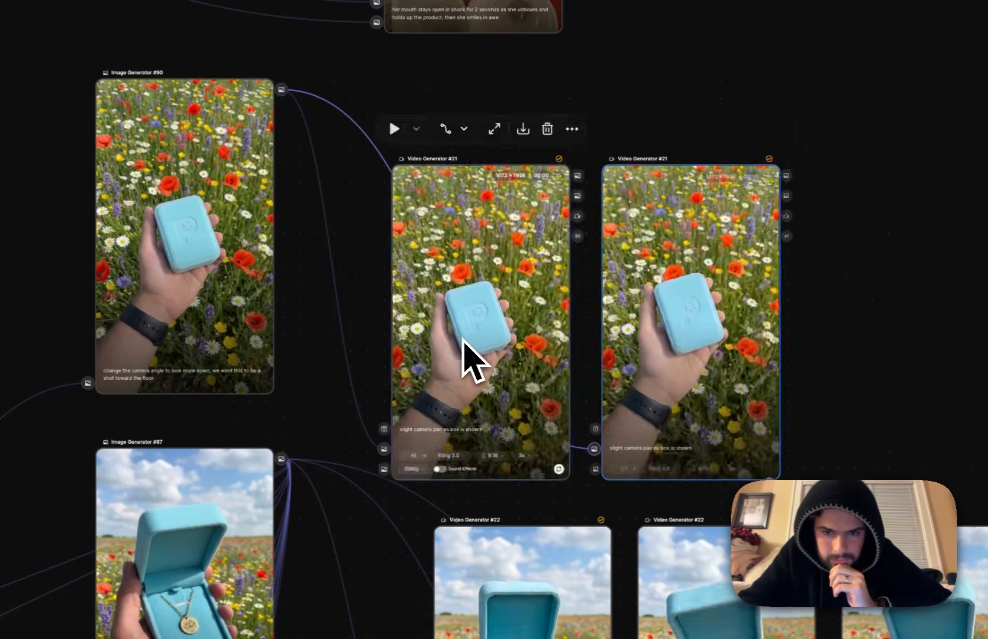
double_click(466, 353)
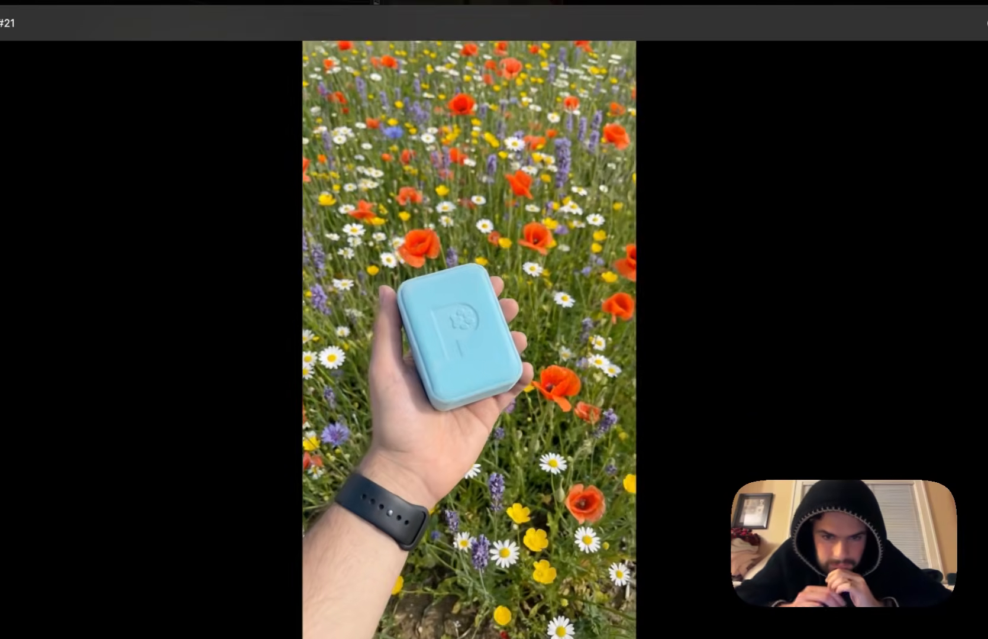
key(Escape)
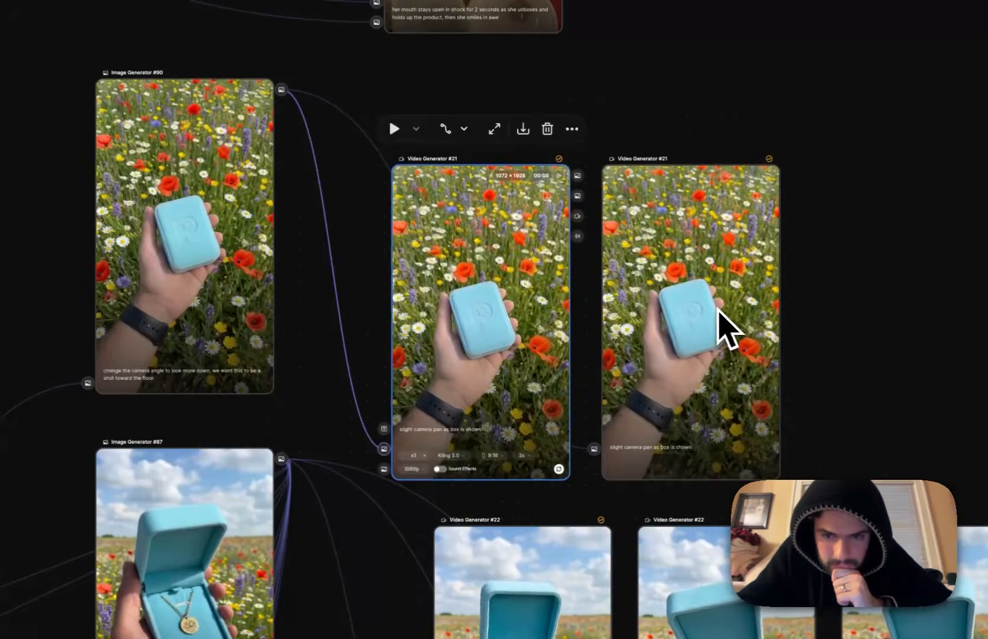
double_click(732, 331)
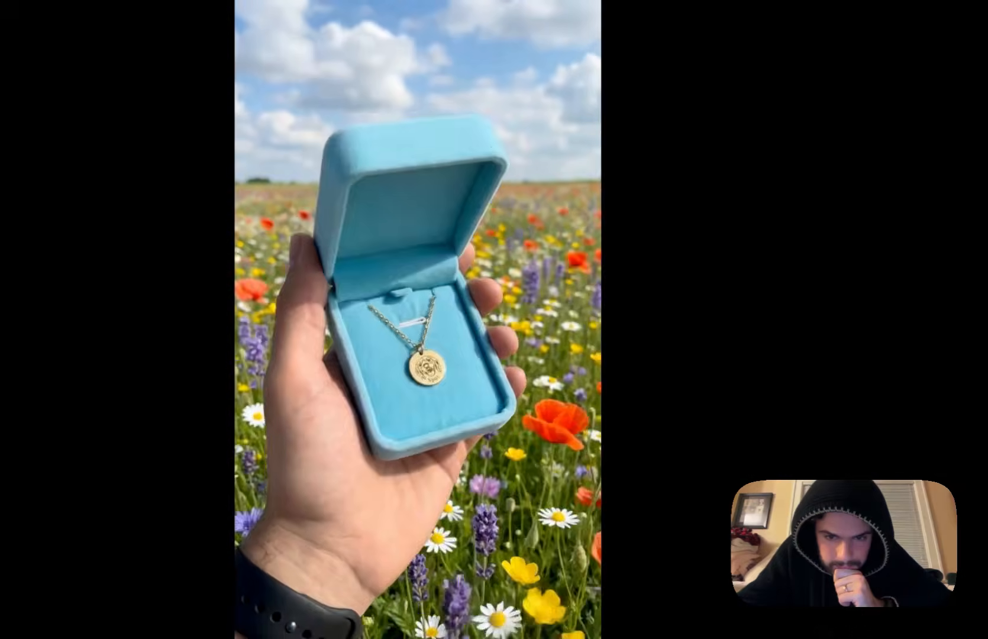
key(Escape)
Delete the middle open-box gold pendant clip after playing it, and move the third clip beside the first.
double_click(668, 280)
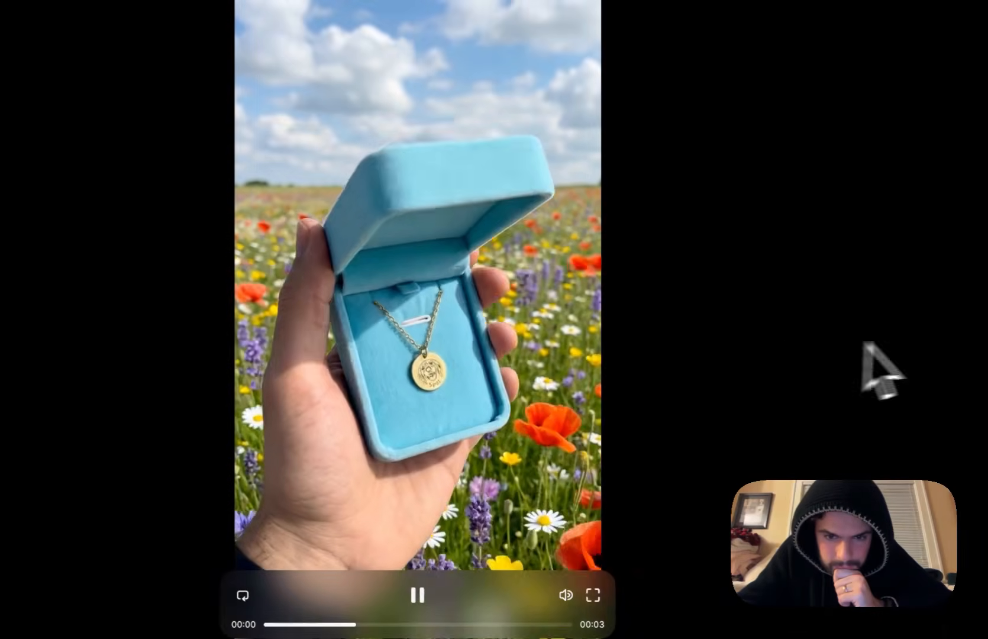
key(Escape)
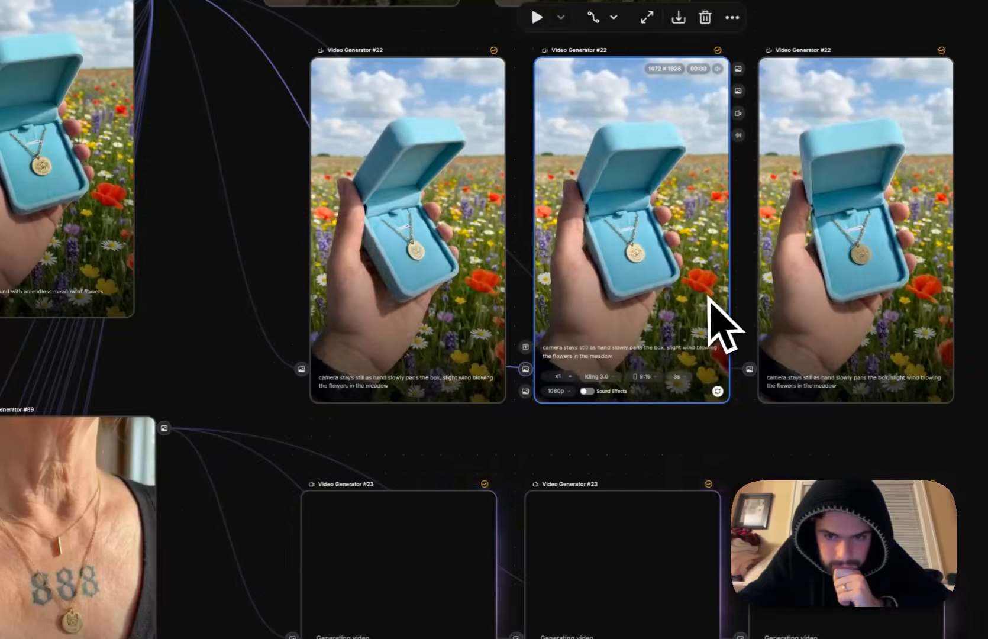
key(Delete)
click(786, 269)
drag(786, 270, 644, 264)
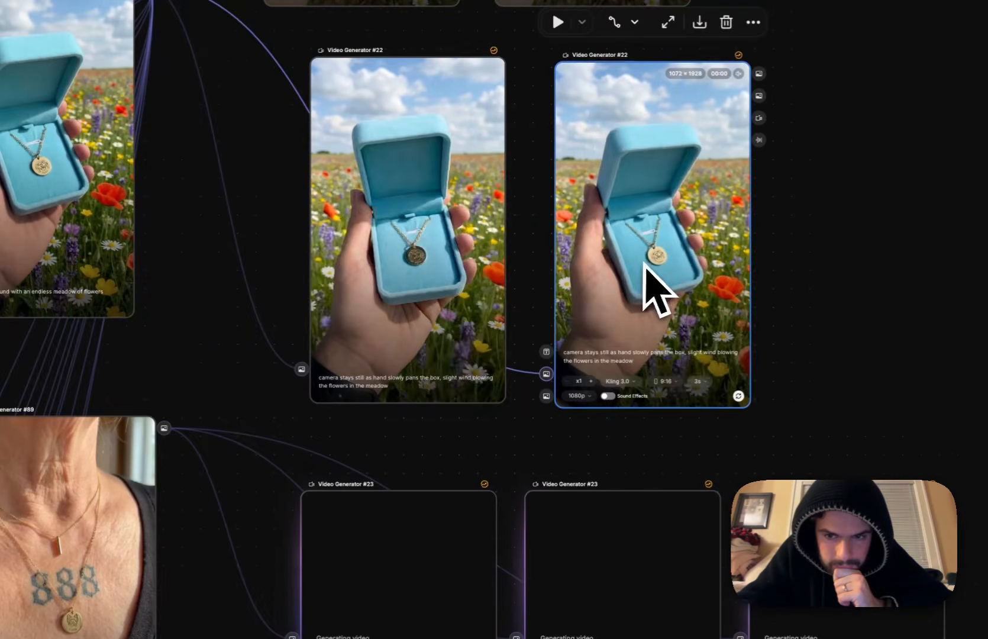
Play the repositioned open-box gold pendant clip and the 888-tattoo necklace zoom clips at full size.
double_click(656, 286)
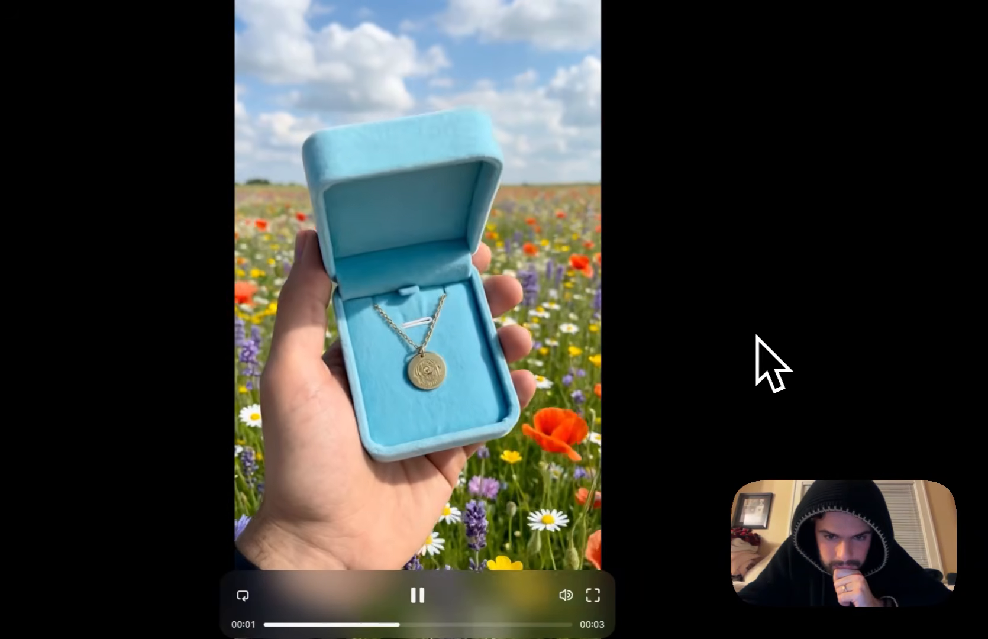
key(Escape)
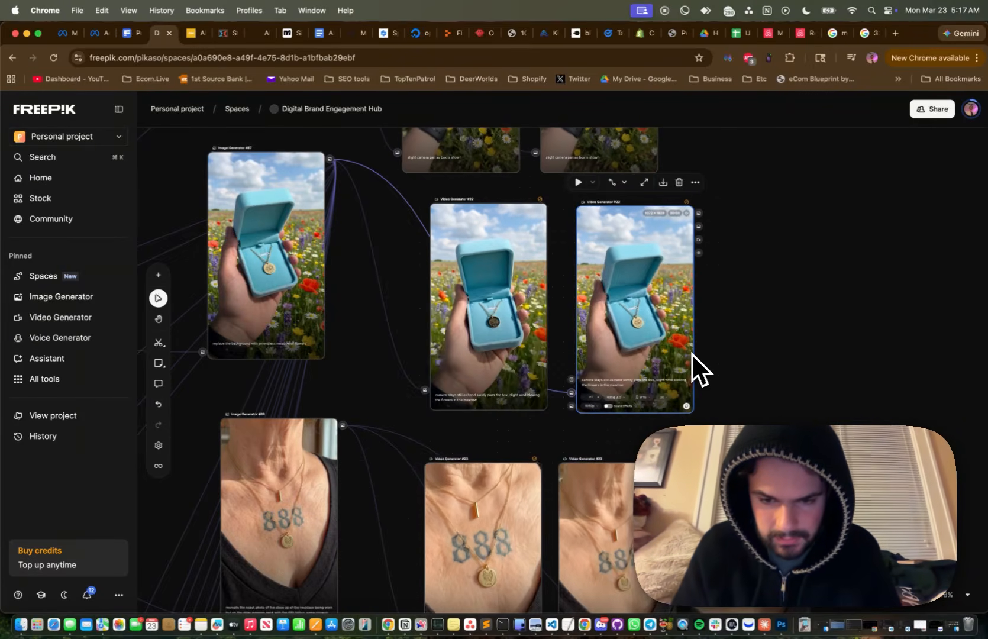
scroll(749, 348, down, 5)
scroll(779, 382, left, 2)
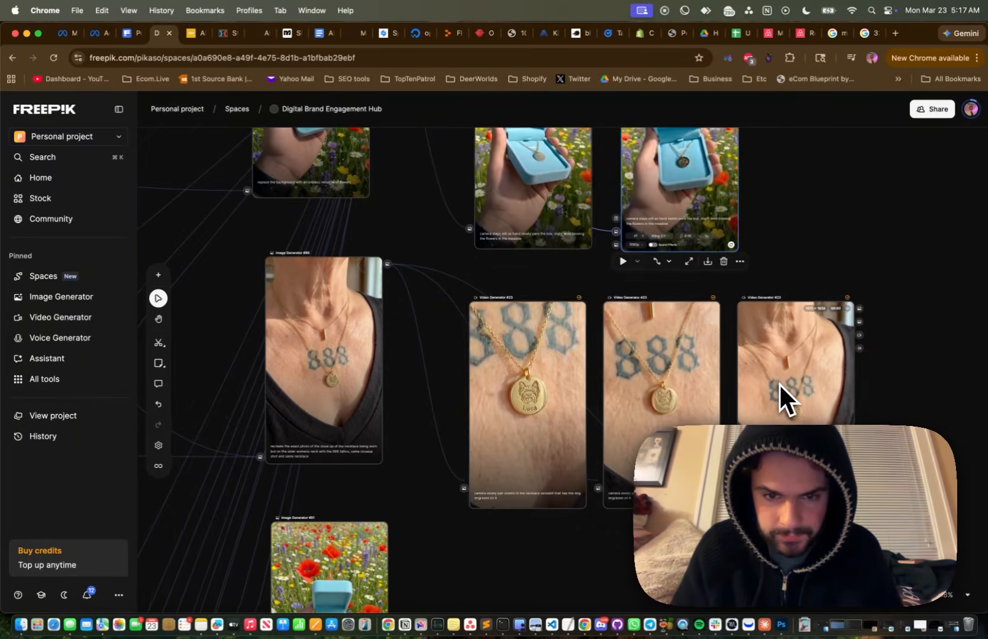
scroll(537, 396, down, 2)
scroll(538, 396, right, 1)
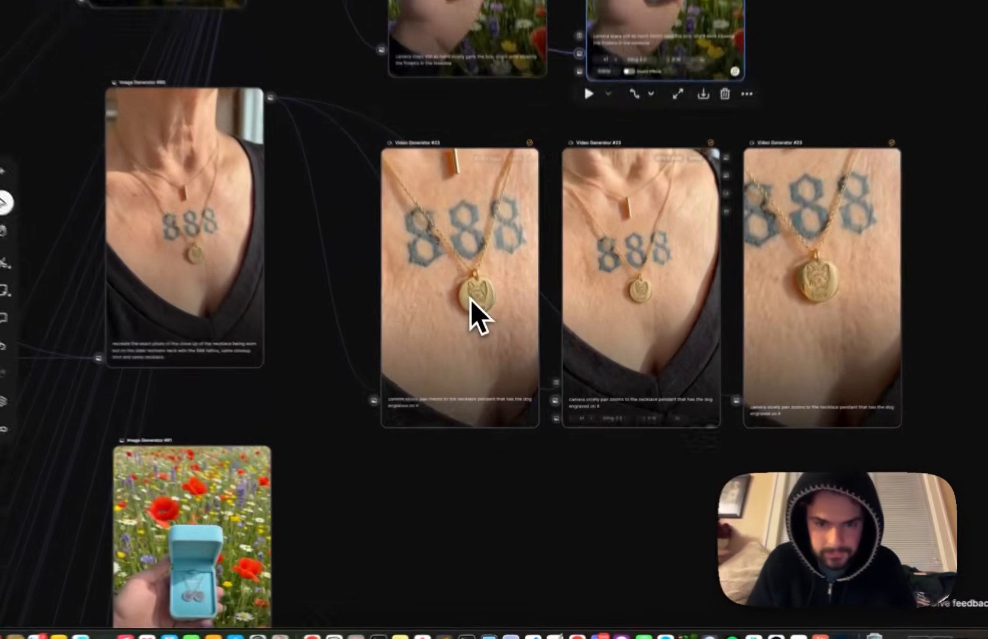
click(470, 299)
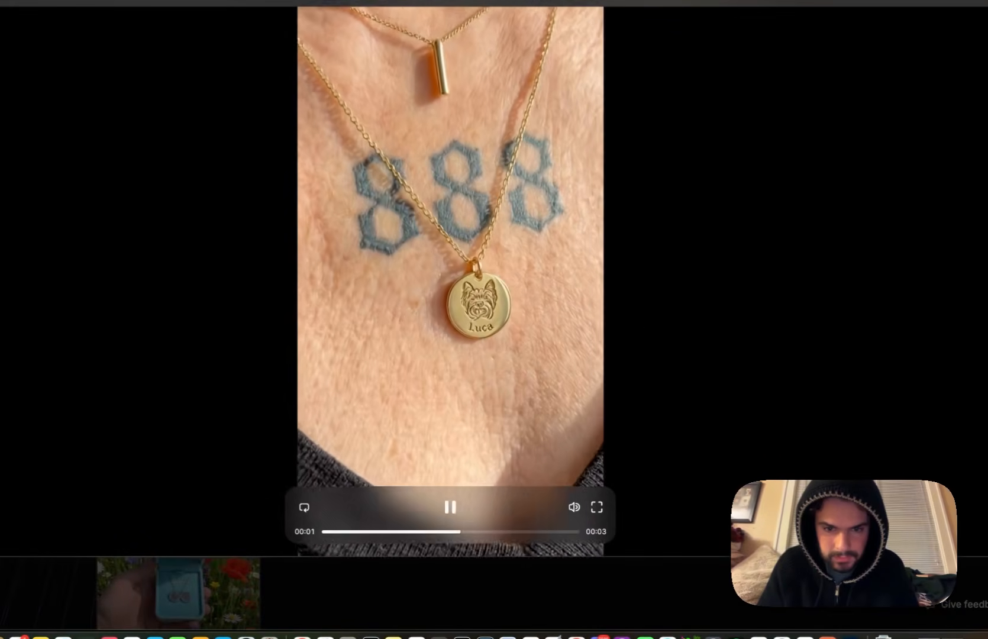
click(851, 308)
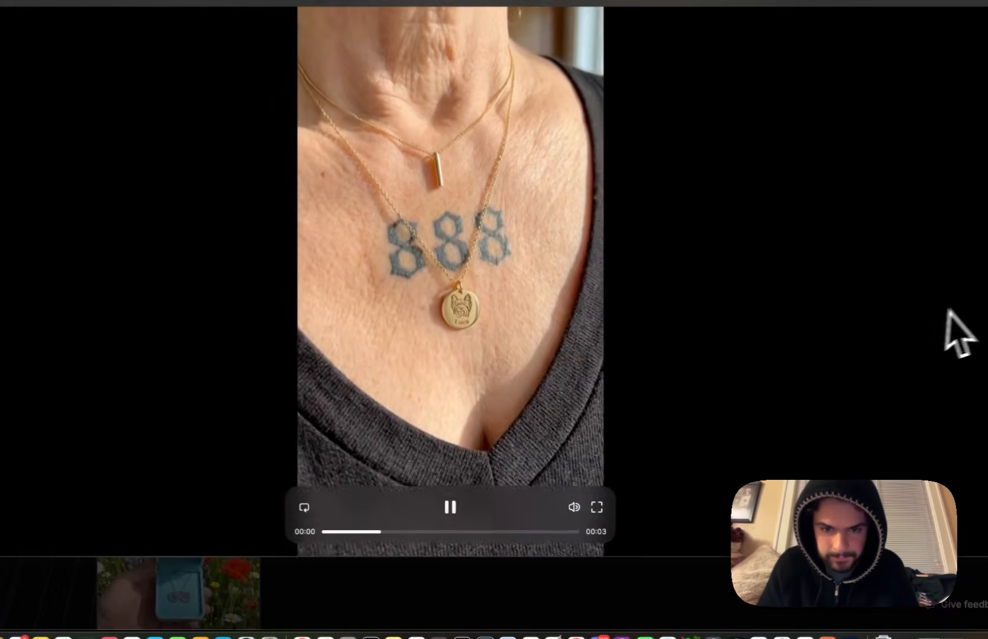
key(Escape)
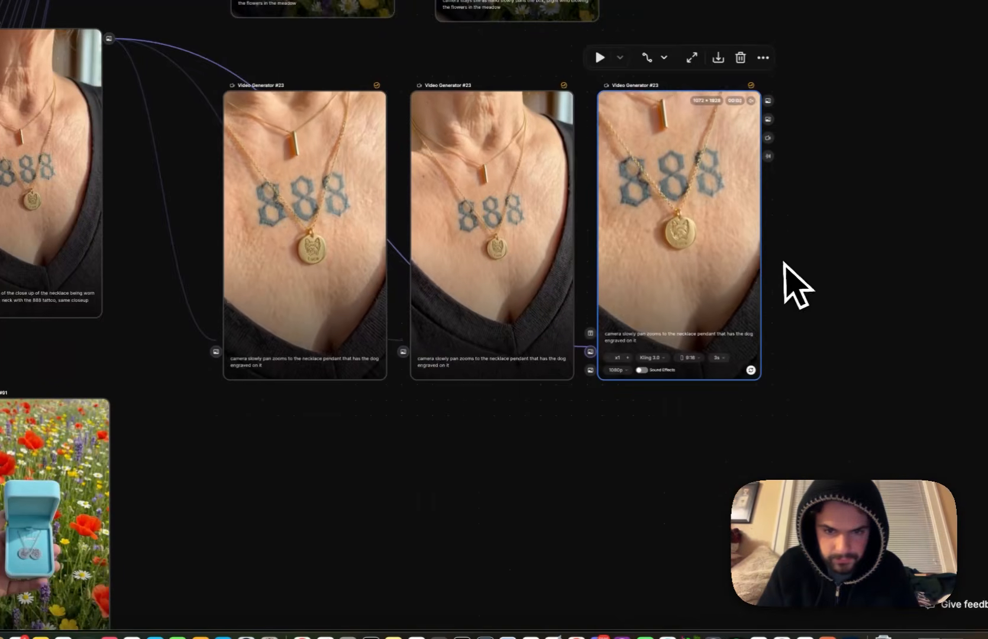
scroll(532, 298, left, 2)
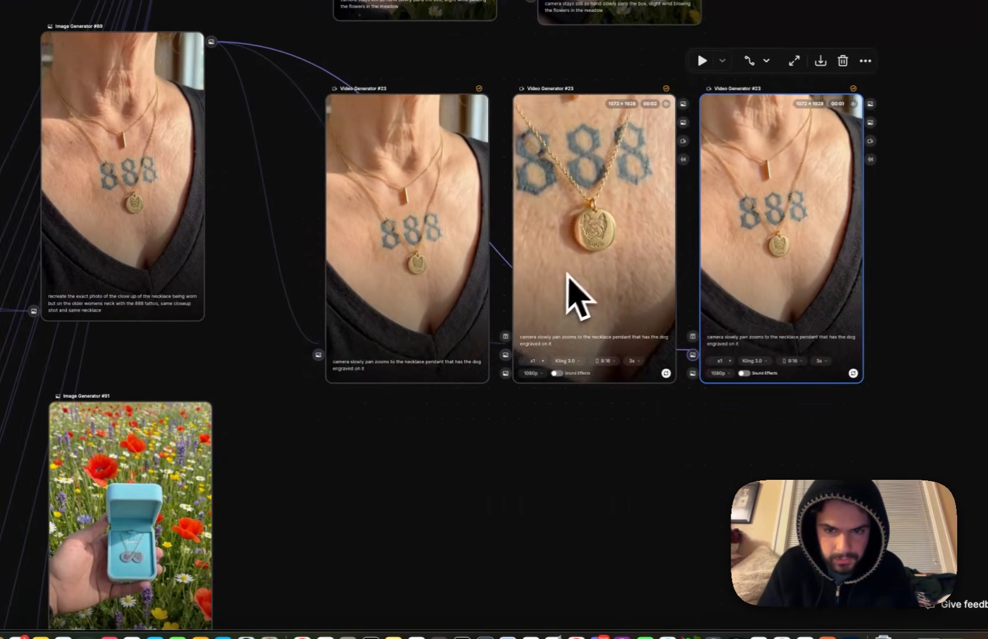
click(414, 267)
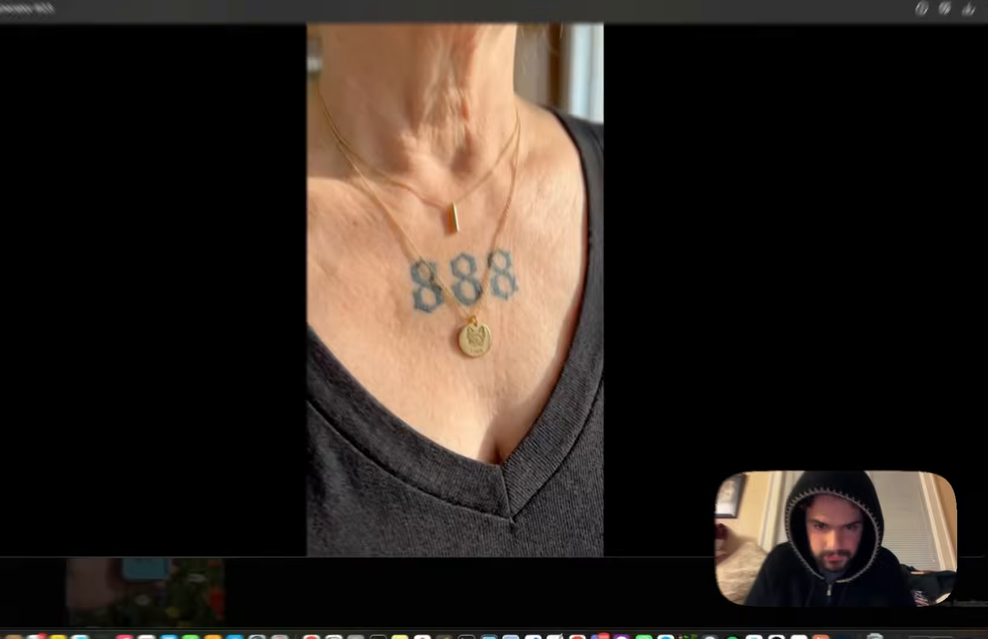
click(942, 374)
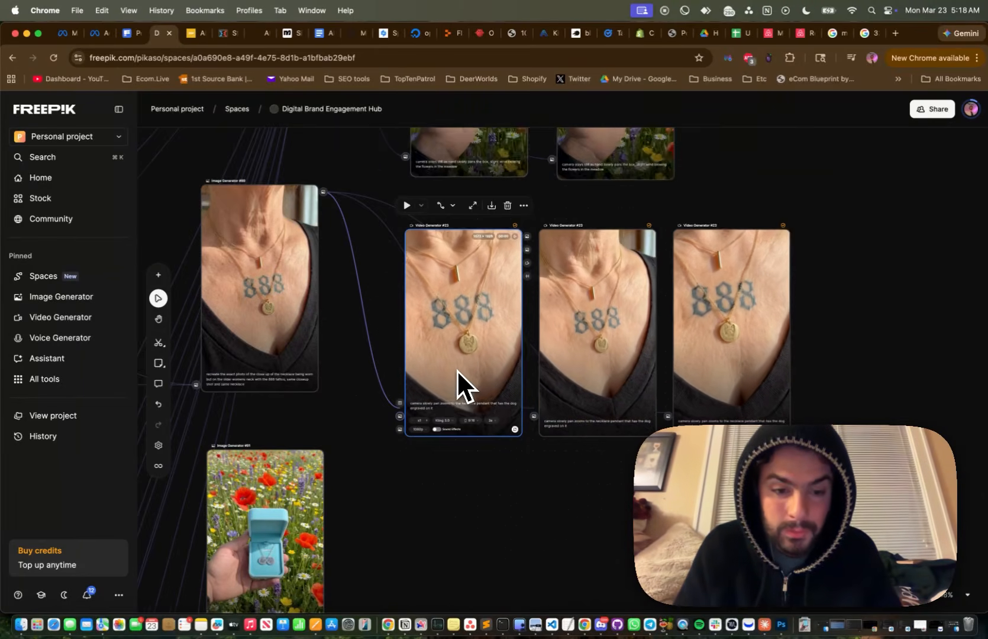
Connect a new Video Generator to the two-pendant open-box meadow image.
scroll(457, 370, down, 5)
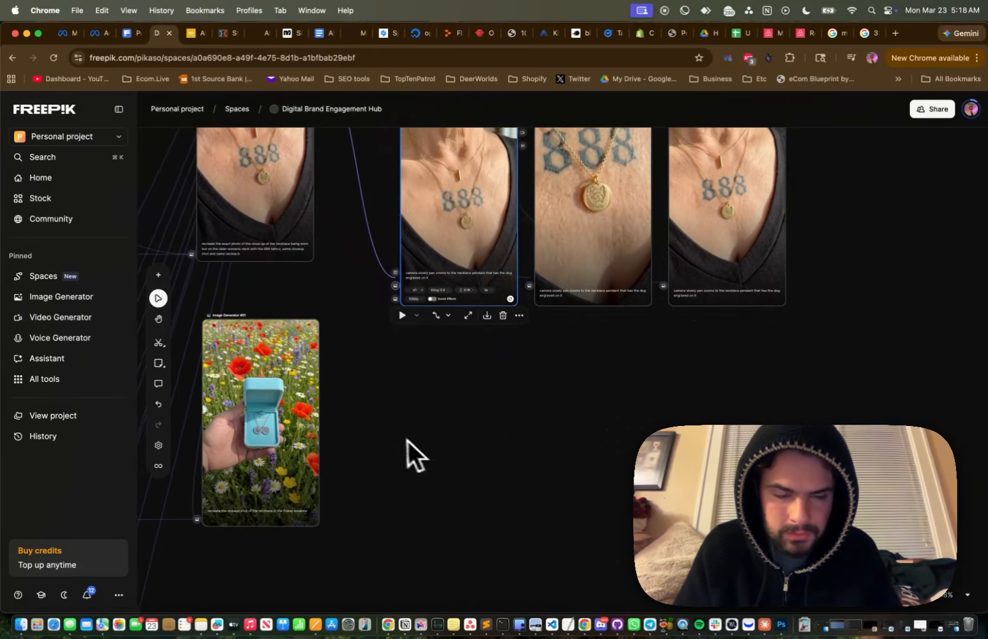
scroll(408, 439, down, 2)
scroll(407, 439, left, 1)
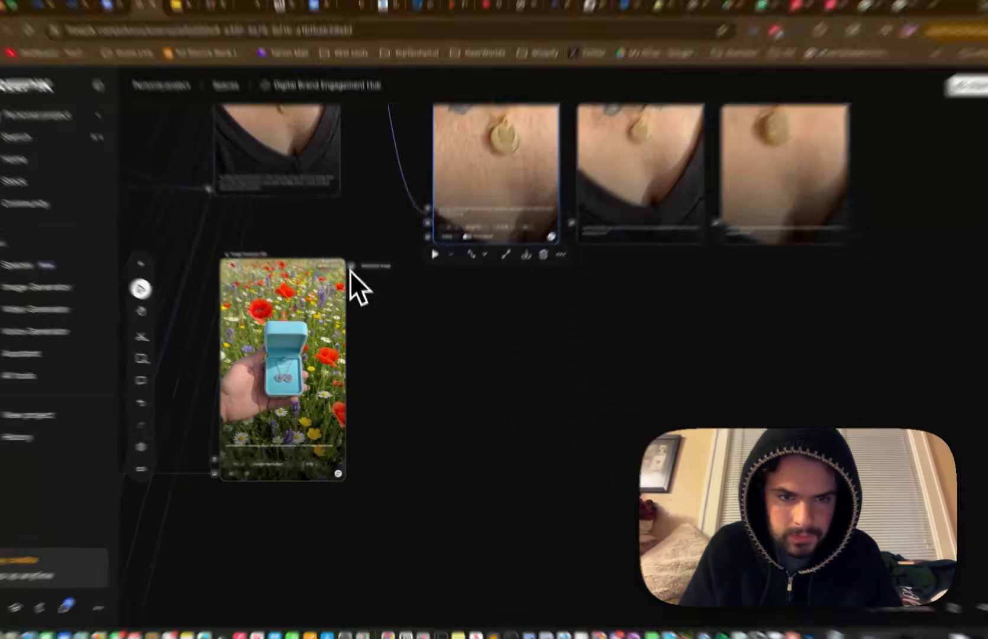
drag(354, 281, 406, 387)
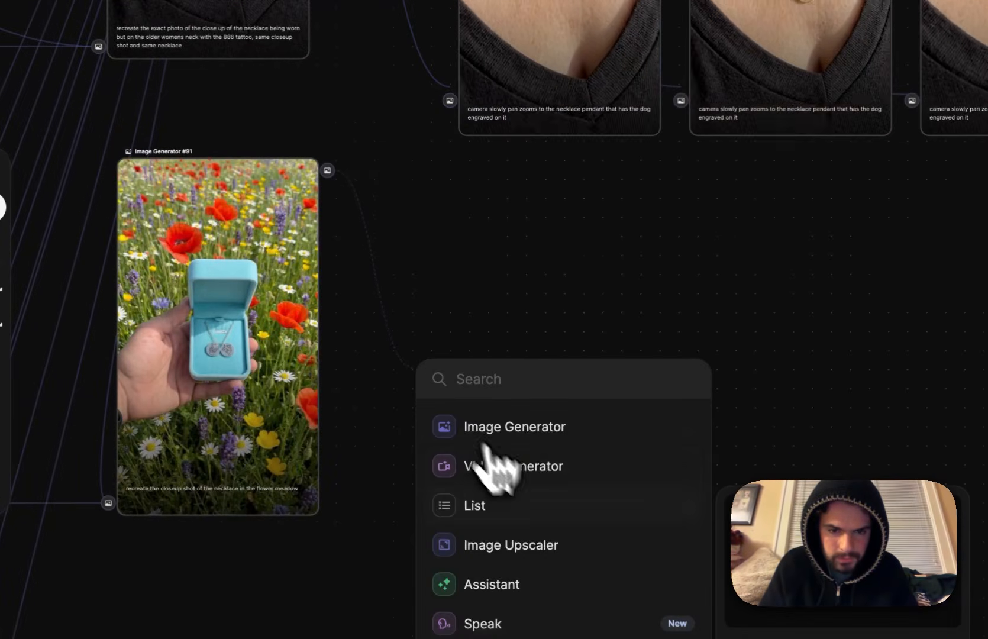
click(536, 466)
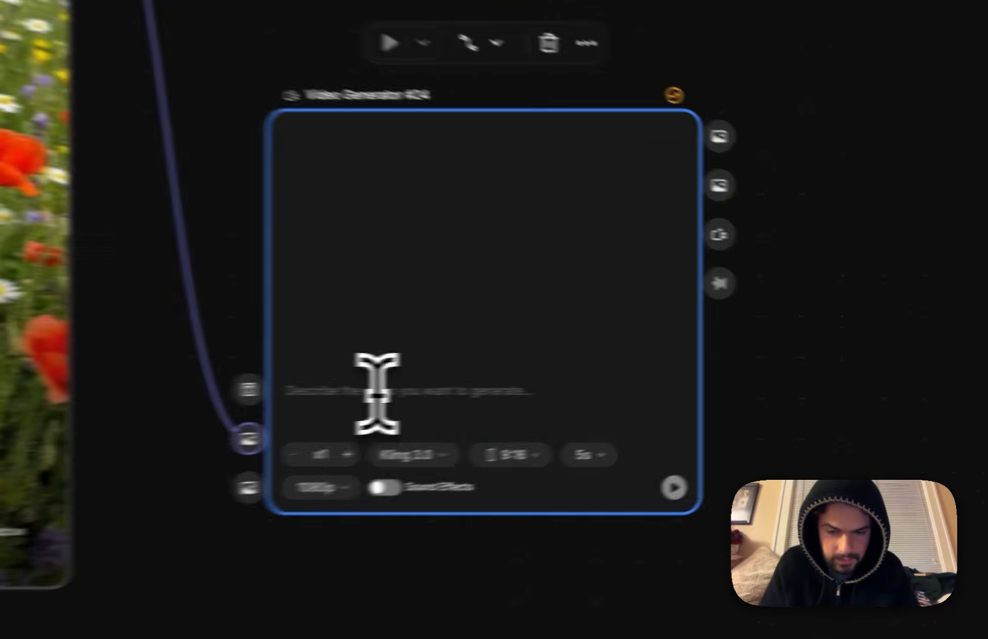
Generate two 3-second two-pendant box clips with the prompt "hand holds box still as wind slightly blows flowers".
text(hand st)
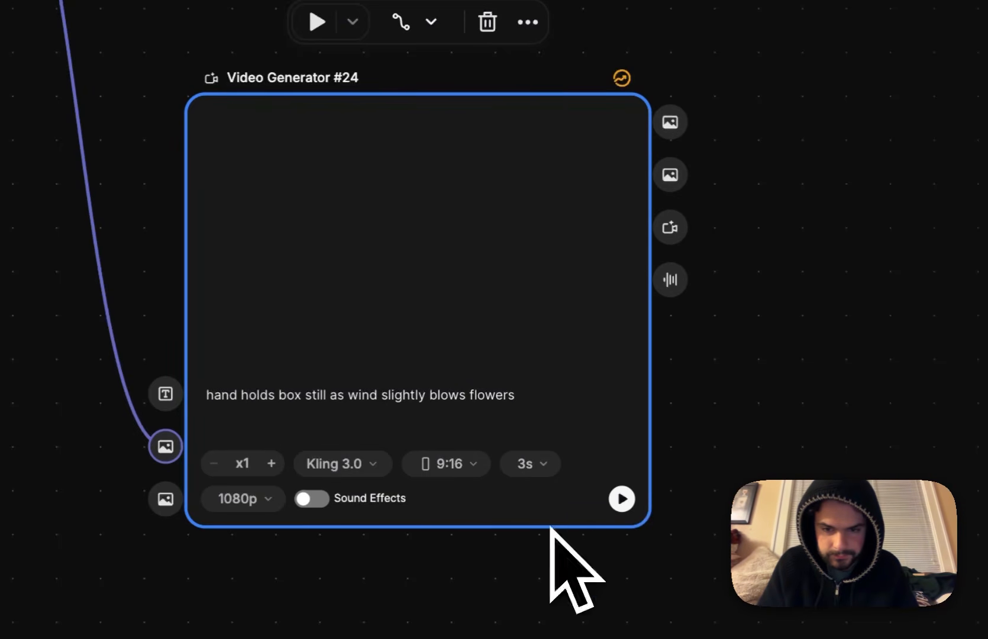
click(272, 463)
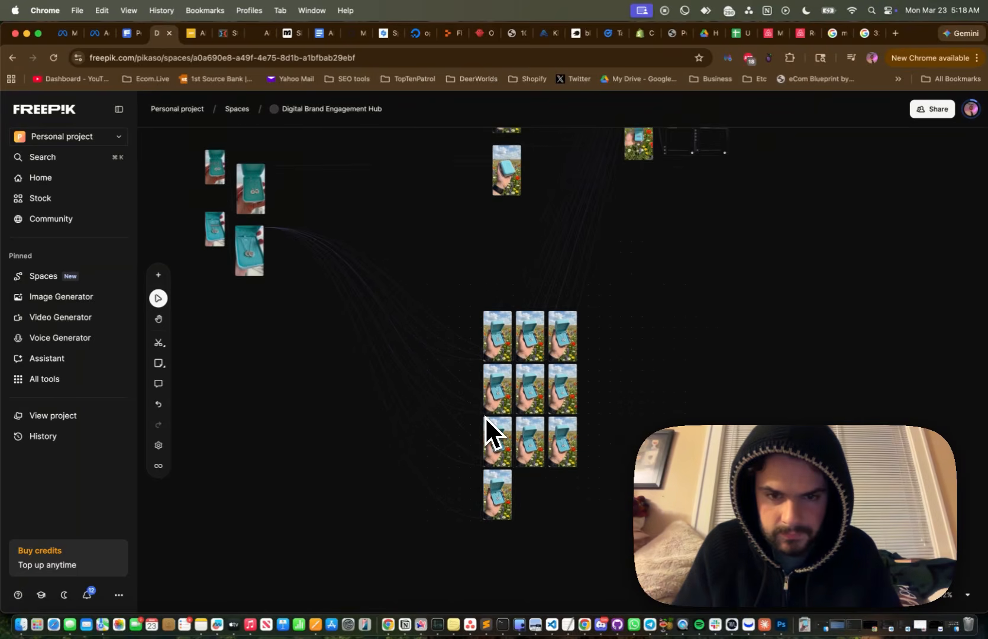
Compare the grid of two-pendant open-box meadow images and inspect one at full size.
scroll(486, 417, up, 5)
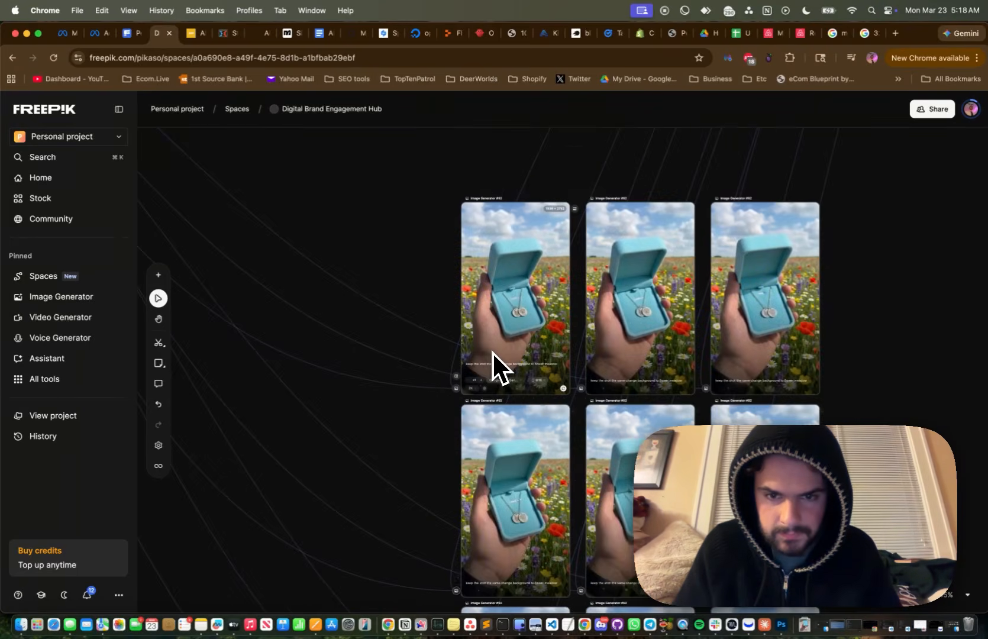
scroll(493, 352, up, 5)
scroll(493, 352, down, 3)
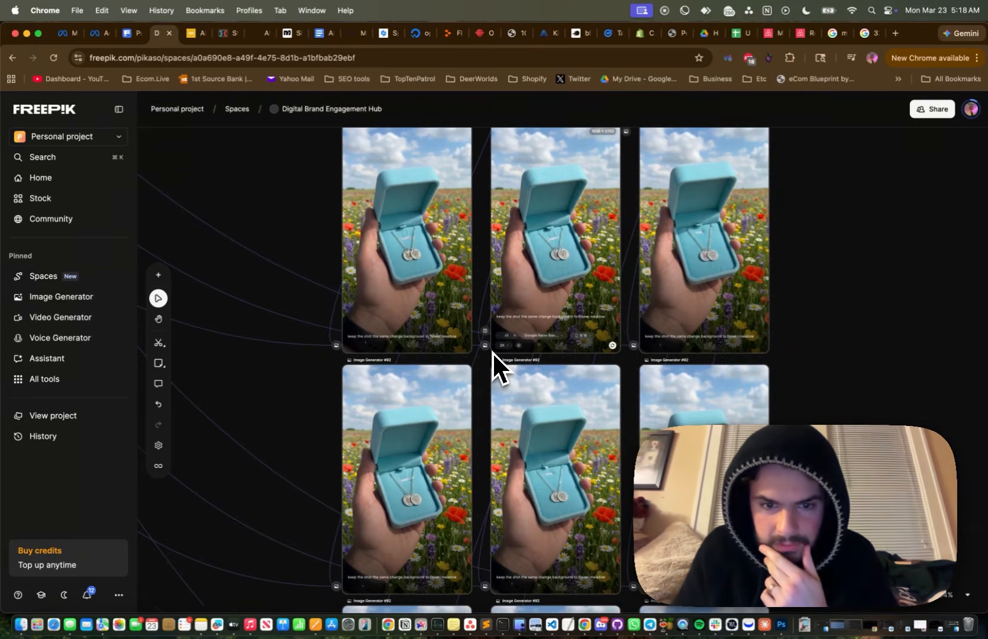
scroll(492, 351, down, 3)
double_click(437, 348)
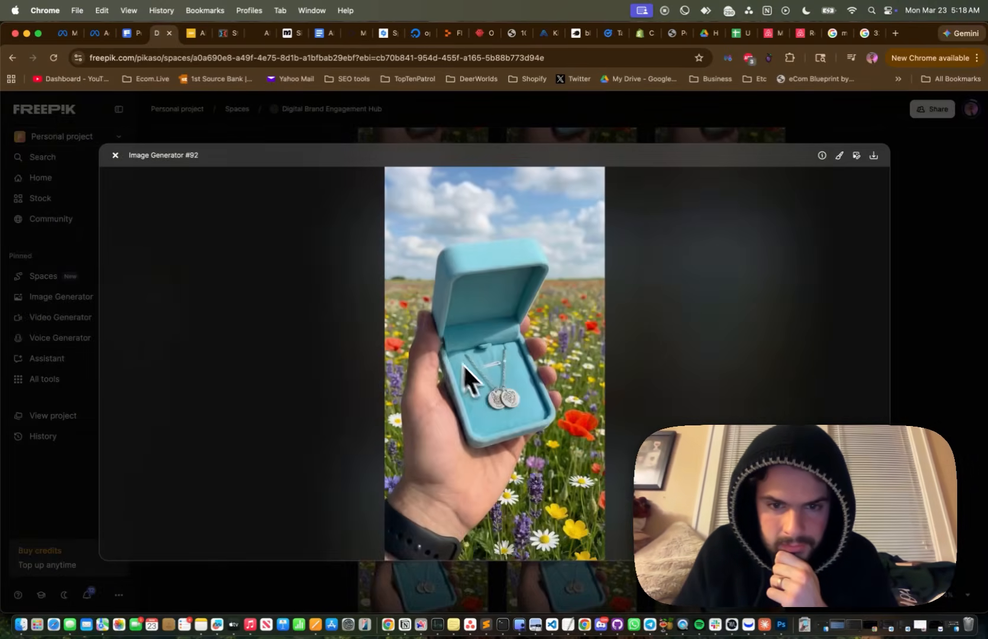
scroll(490, 390, up, 5)
scroll(320, 215, down, 5)
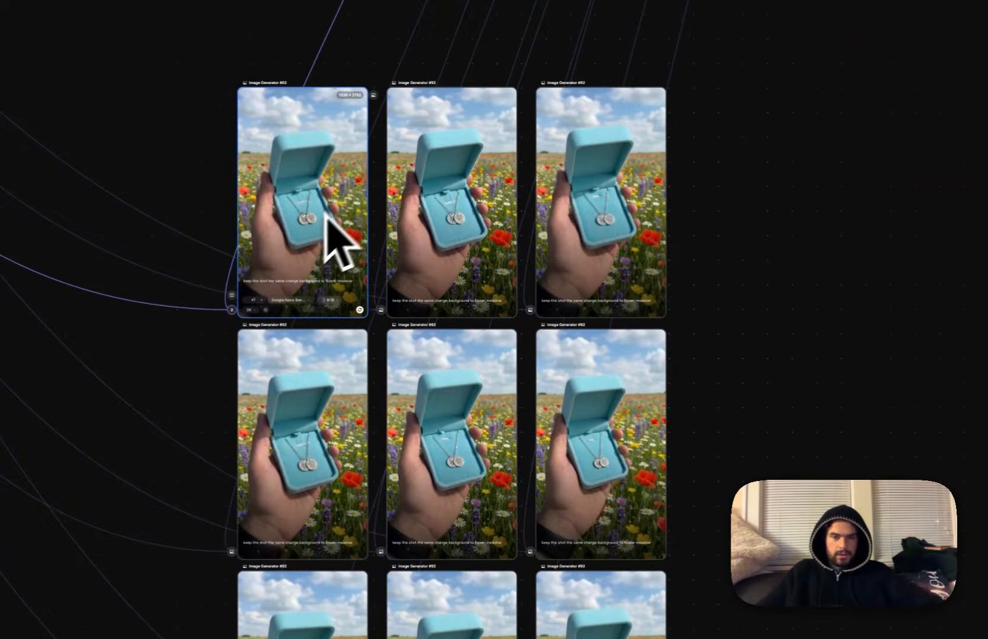
Move the chosen two-pendant open-box image above the grid and delete the nine remaining variations.
scroll(332, 208, up, 5)
drag(261, 453, 342, 175)
scroll(334, 137, up, 5)
scroll(335, 138, down, 5)
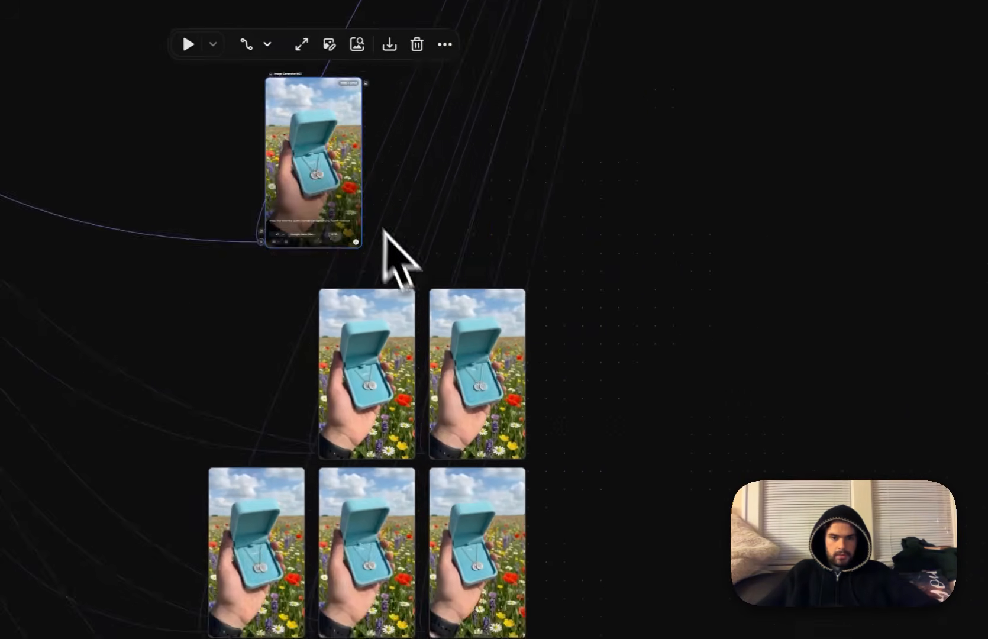
scroll(441, 349, down, 5)
scroll(562, 518, left, 2)
drag(631, 571, 283, 44)
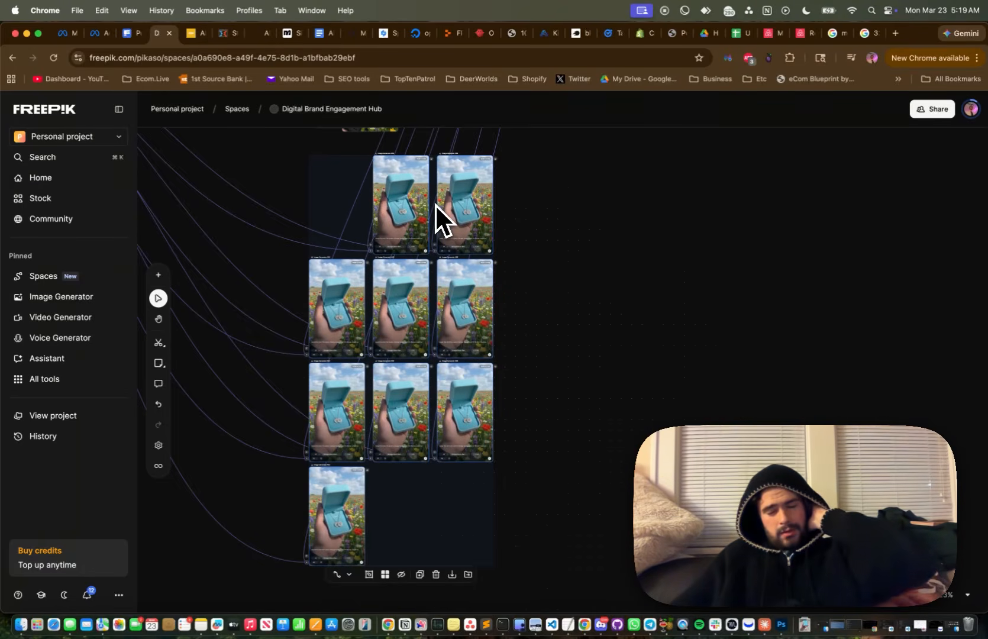
key(Delete)
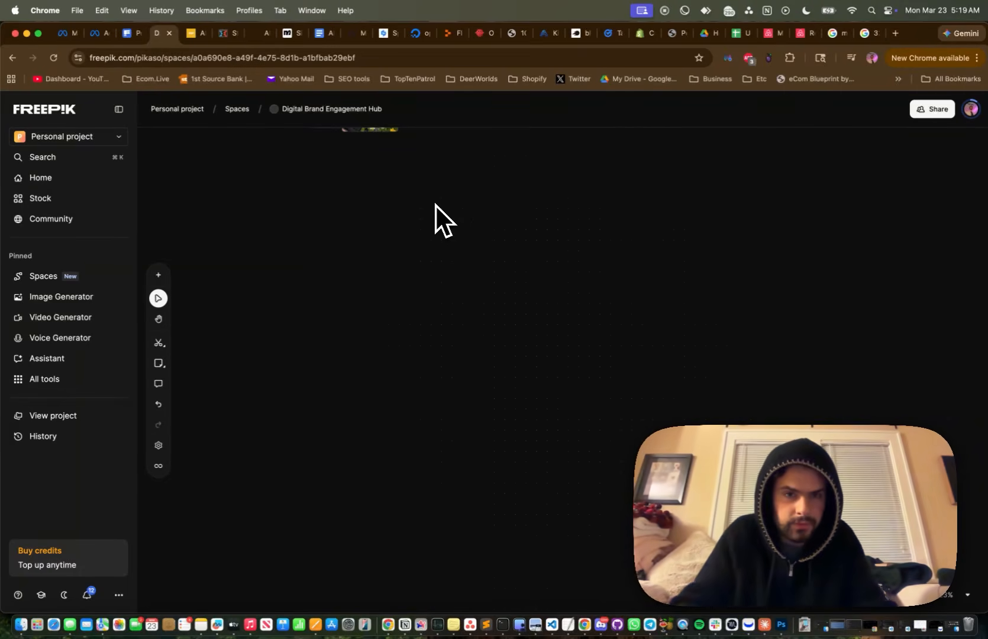
Examine the engraved pendants up close in the text-free source image of the two-pendant necklace box.
scroll(436, 205, up, 4)
scroll(419, 325, down, 3)
scroll(417, 326, down, 3)
scroll(417, 326, left, 1)
scroll(303, 359, up, 6)
scroll(332, 382, left, 1)
scroll(332, 383, down, 2)
scroll(331, 382, right, 3)
scroll(376, 393, left, 2)
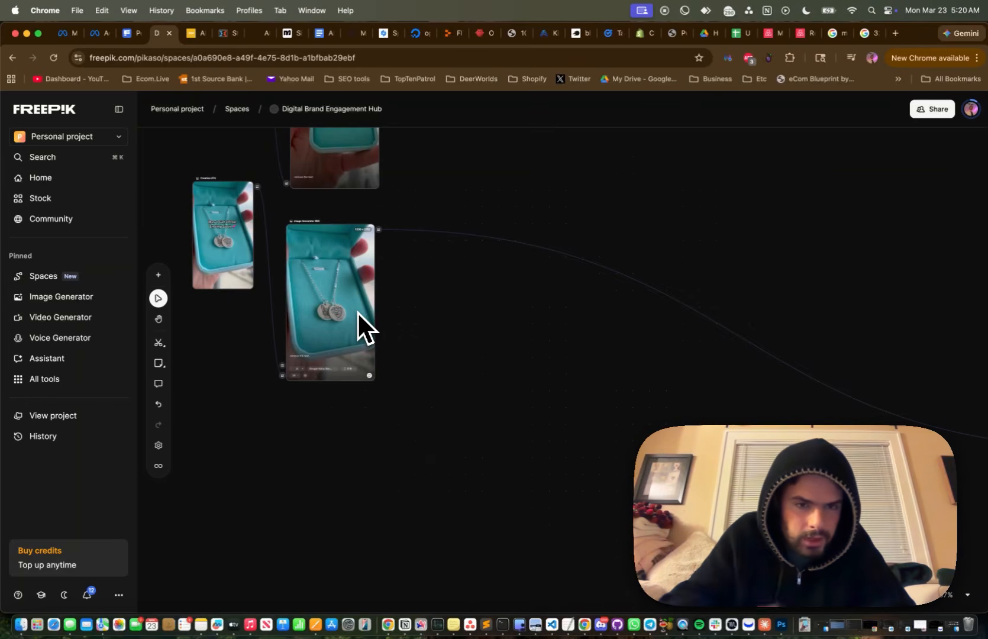
scroll(337, 310, up, 5)
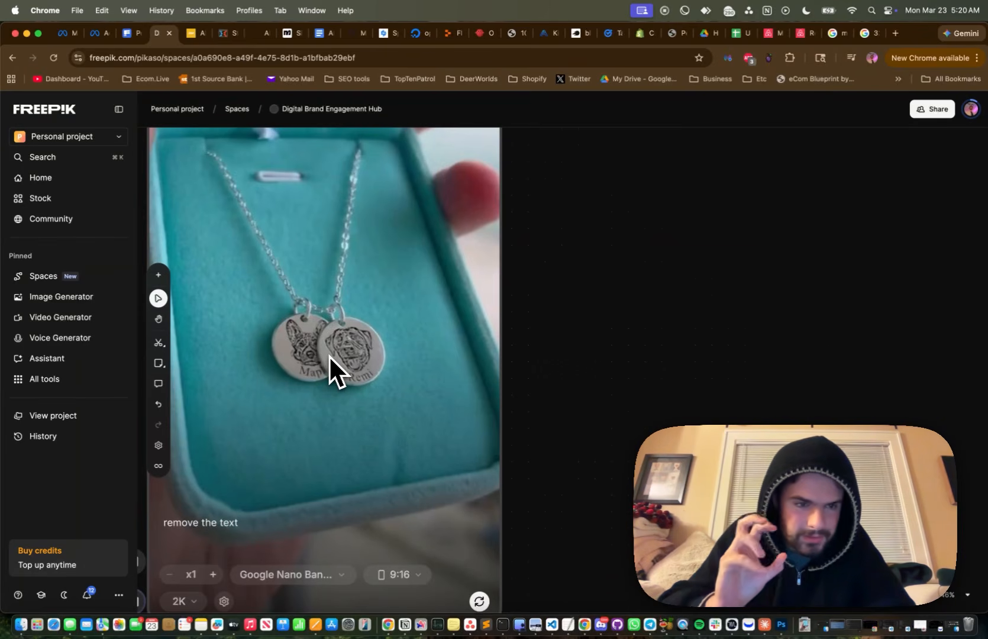
scroll(329, 355, down, 5)
scroll(329, 355, right, 5)
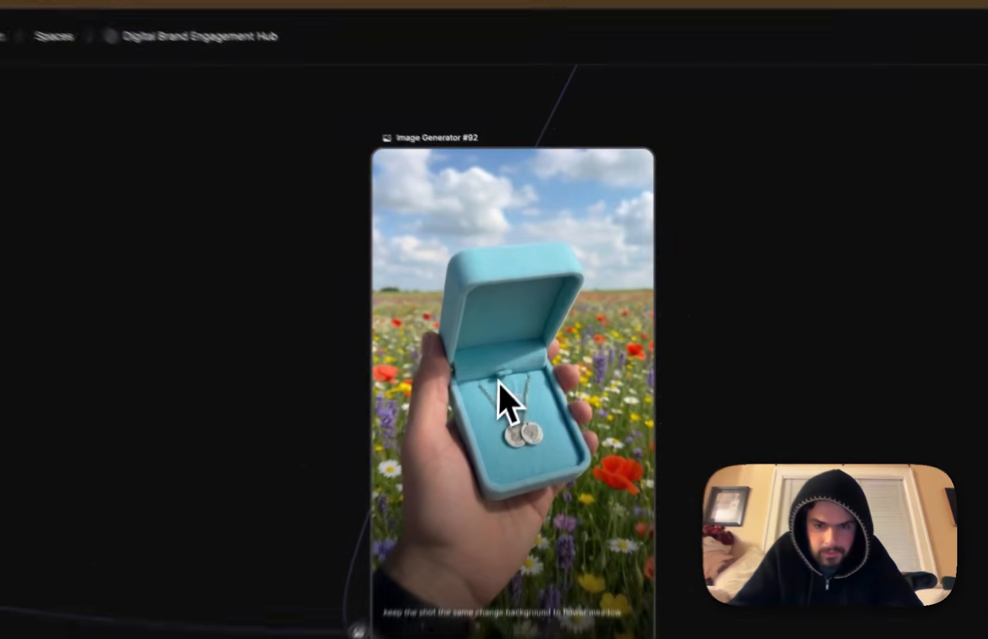
Reframe the kept open-box meadow image in the Image Editor to a tight crop around the two pendants and save it.
click(499, 384)
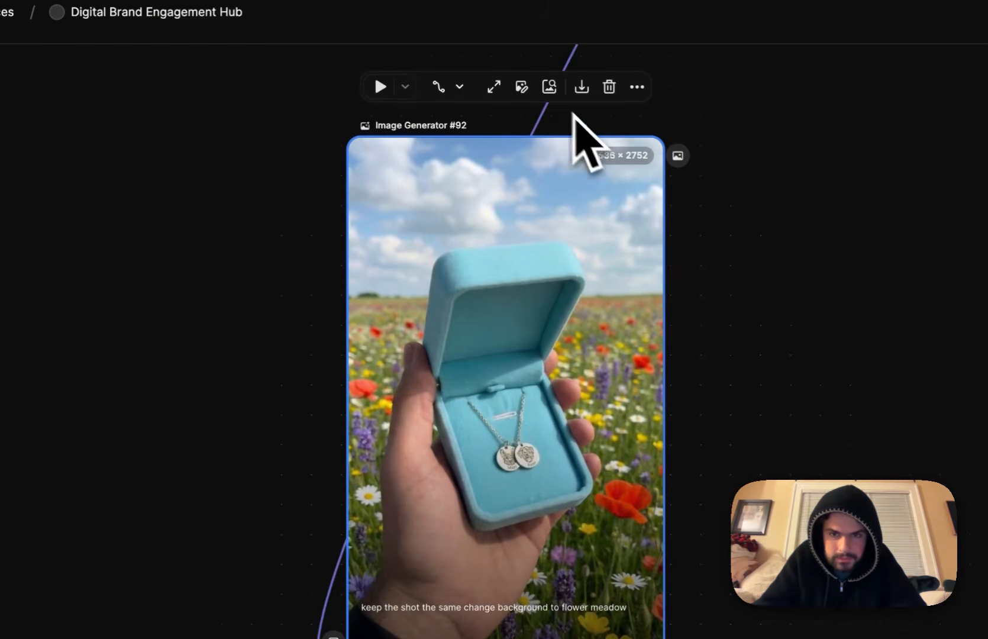
click(522, 87)
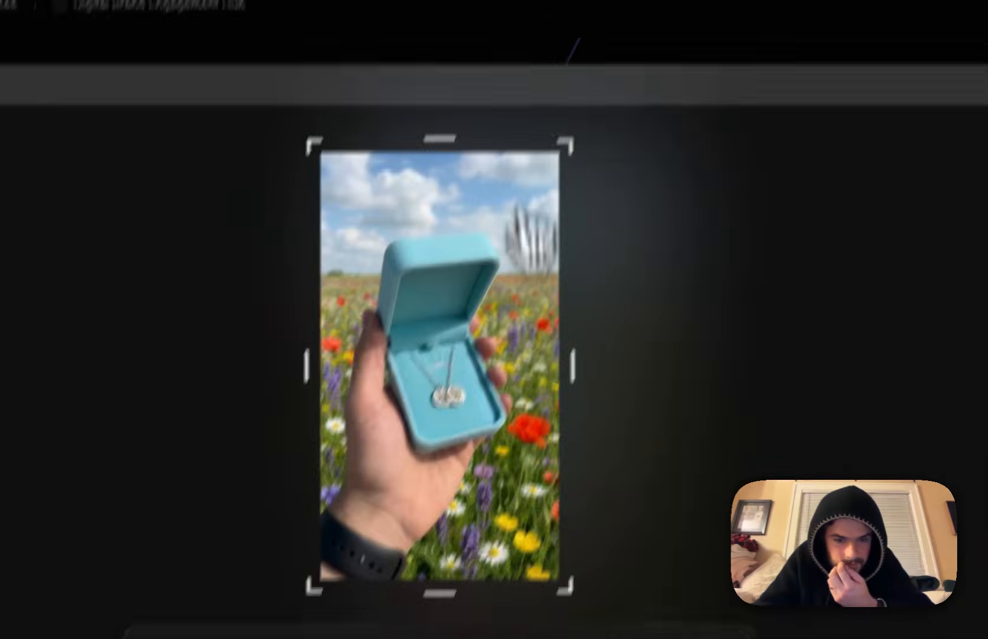
click(245, 459)
click(245, 459)
click(245, 459)
drag(464, 287, 762, 423)
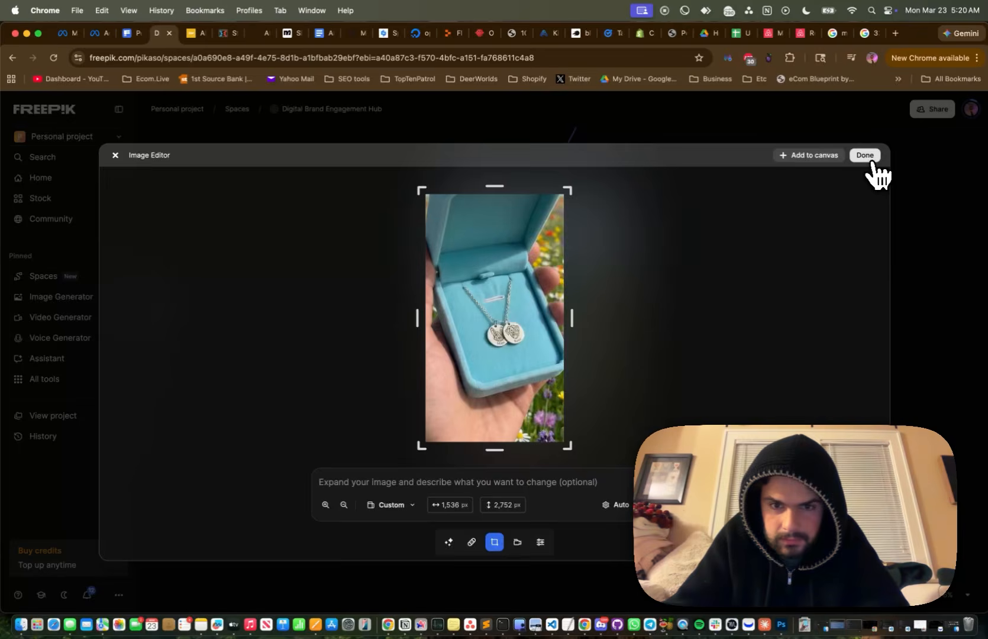
click(872, 161)
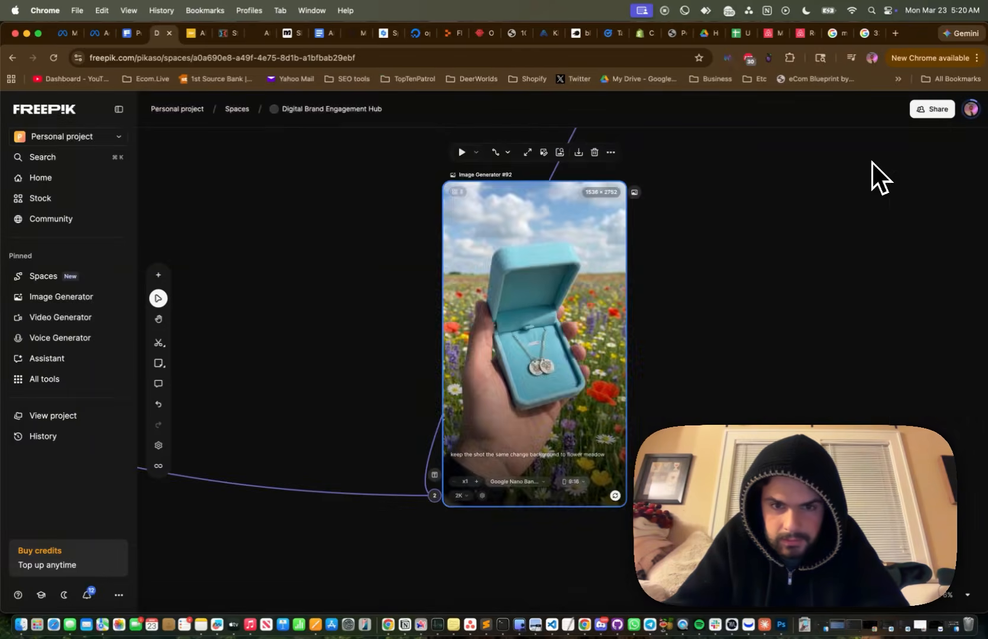
Connect an Image Upscaler to the tightly cropped two-pendant image and run a 2x upscale with Magnific V2 (Sublime).
scroll(610, 333, up, 1)
scroll(609, 332, right, 1)
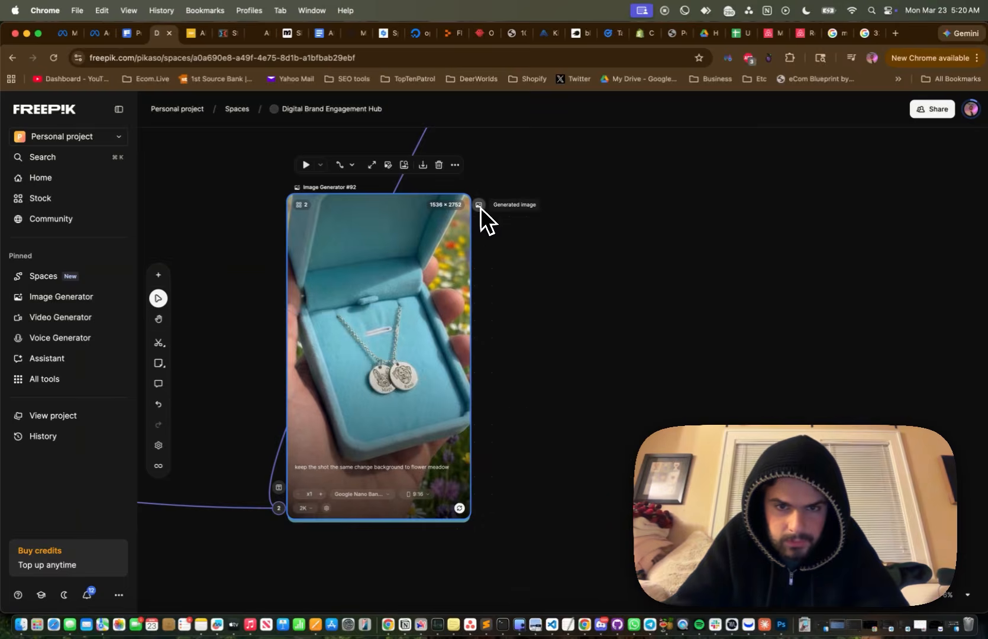
drag(481, 208, 534, 383)
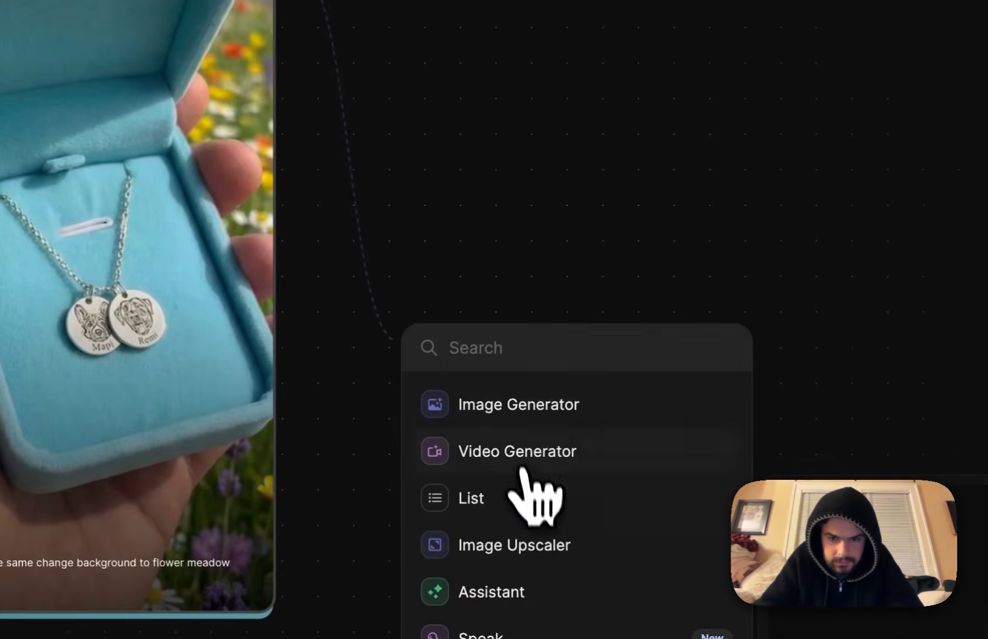
scroll(539, 509, down, 1)
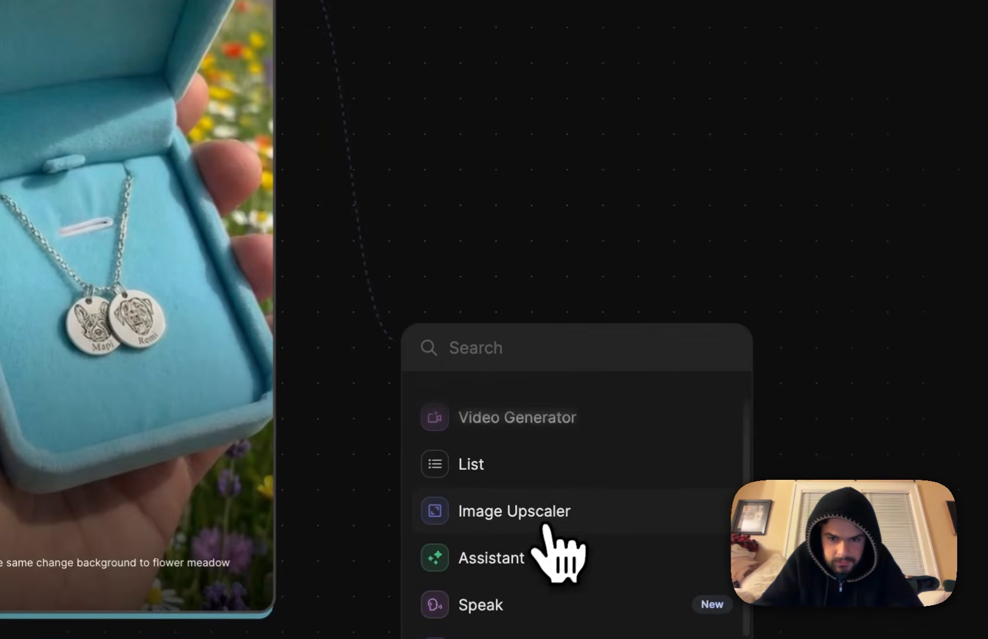
click(547, 512)
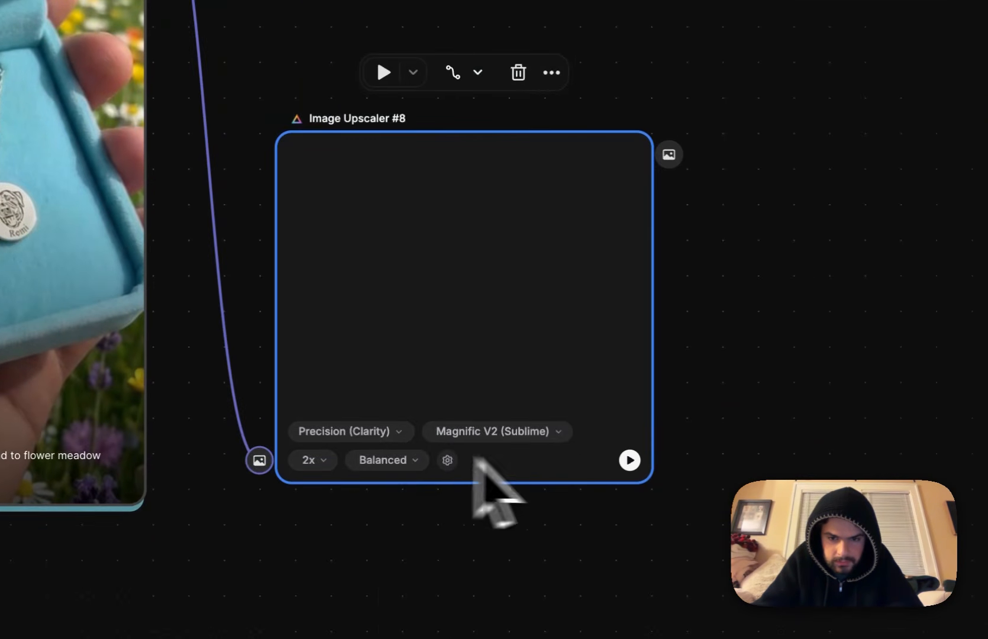
click(630, 460)
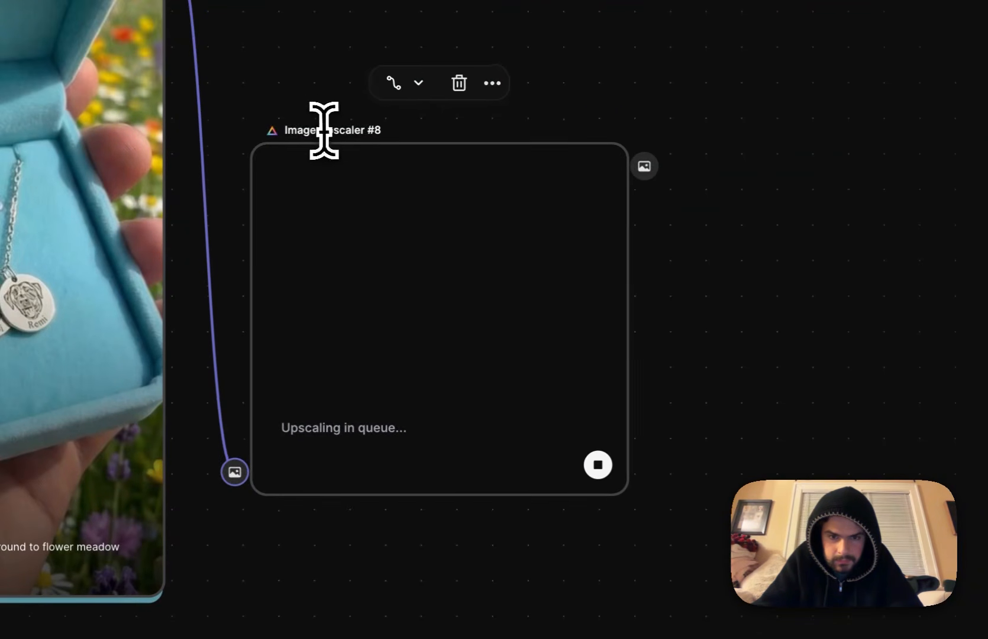
Change the first open-box gold pendant clip's prompt to "camera and hand stay still, slight wind blowing the flowers in the meadow".
scroll(519, 305, up, 3)
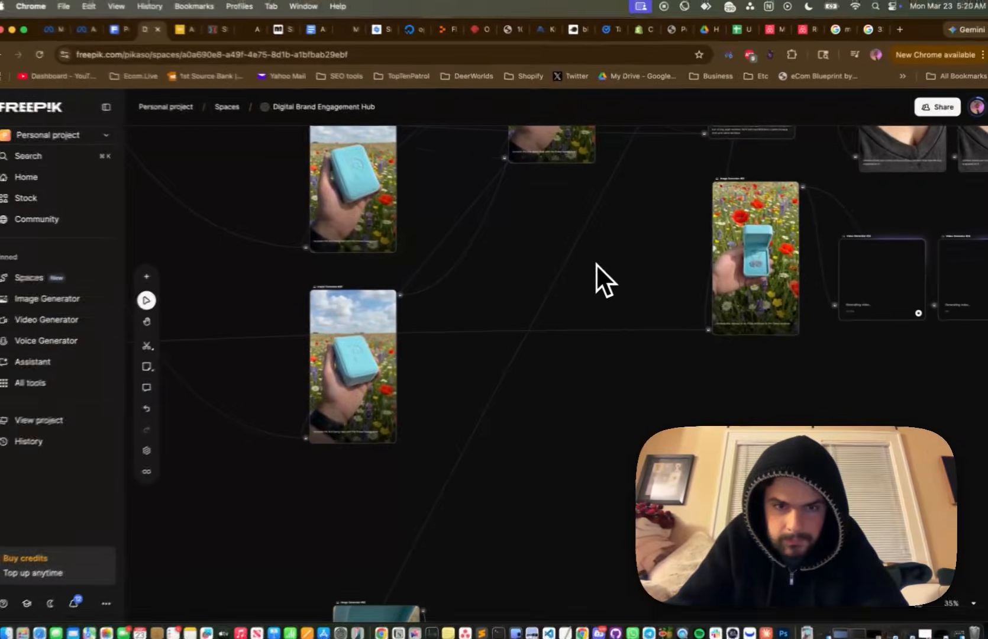
scroll(601, 439, right, 5)
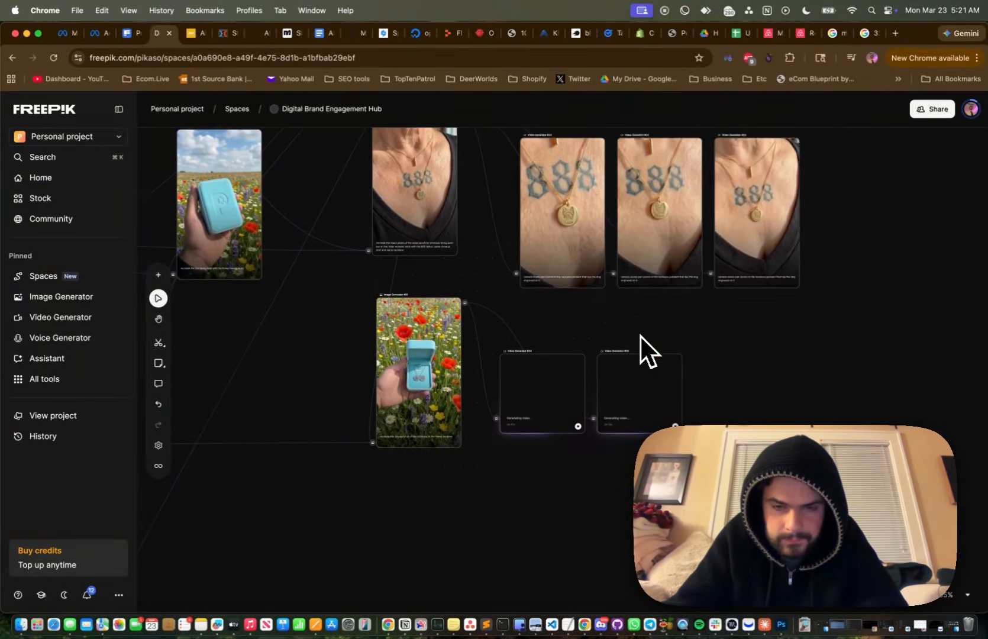
scroll(641, 335, up, 10)
scroll(640, 335, right, 2)
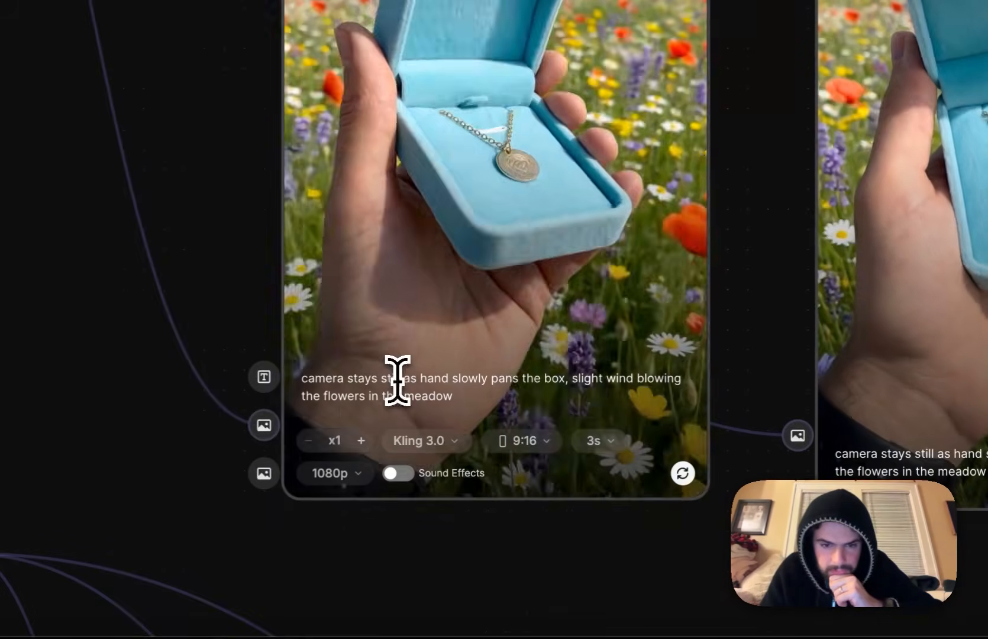
click(385, 380)
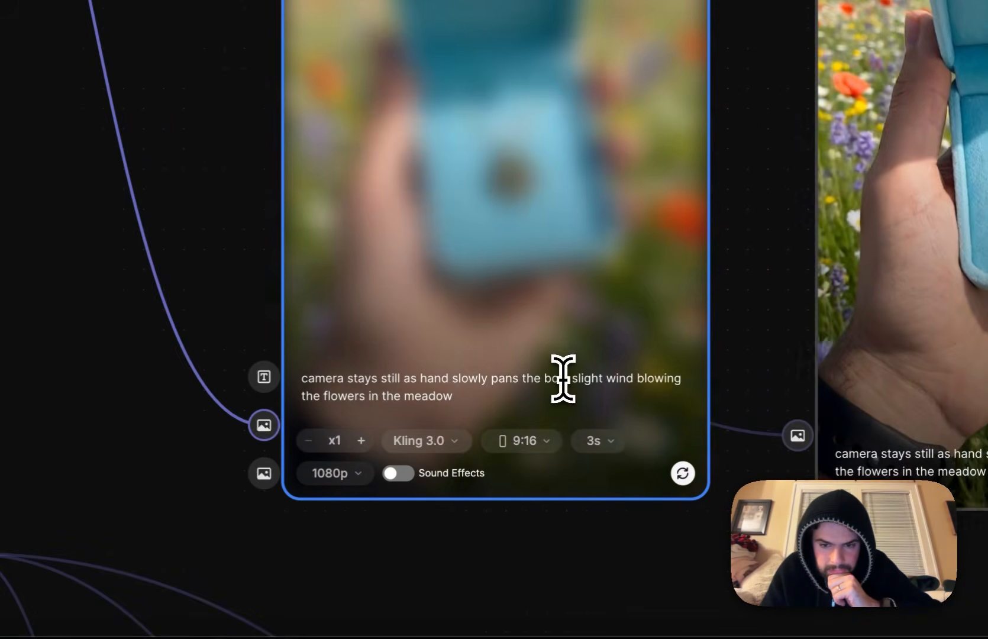
drag(564, 379, 468, 382)
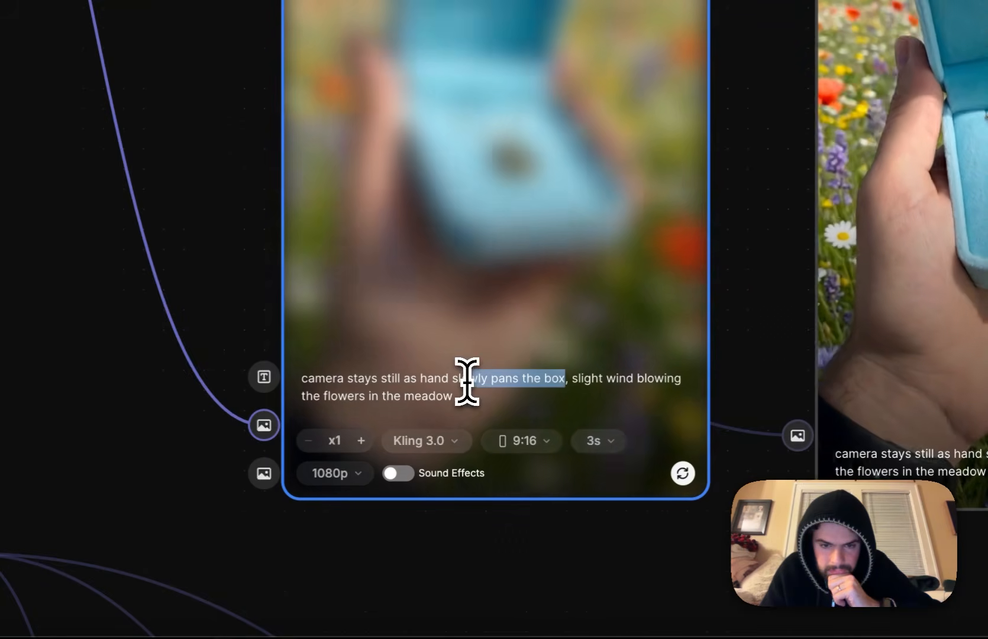
click(343, 381)
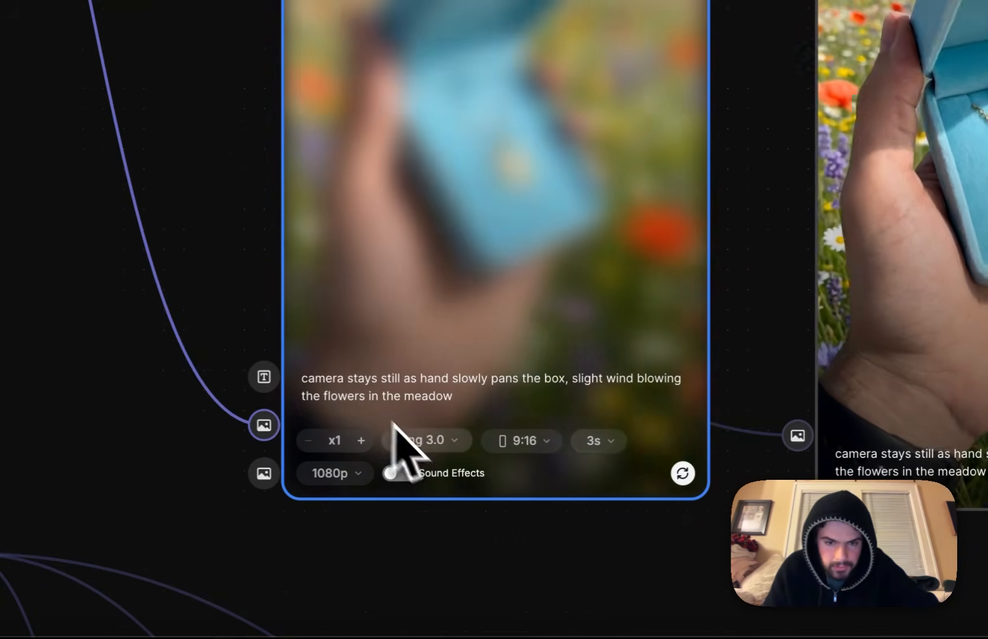
text(and hand)
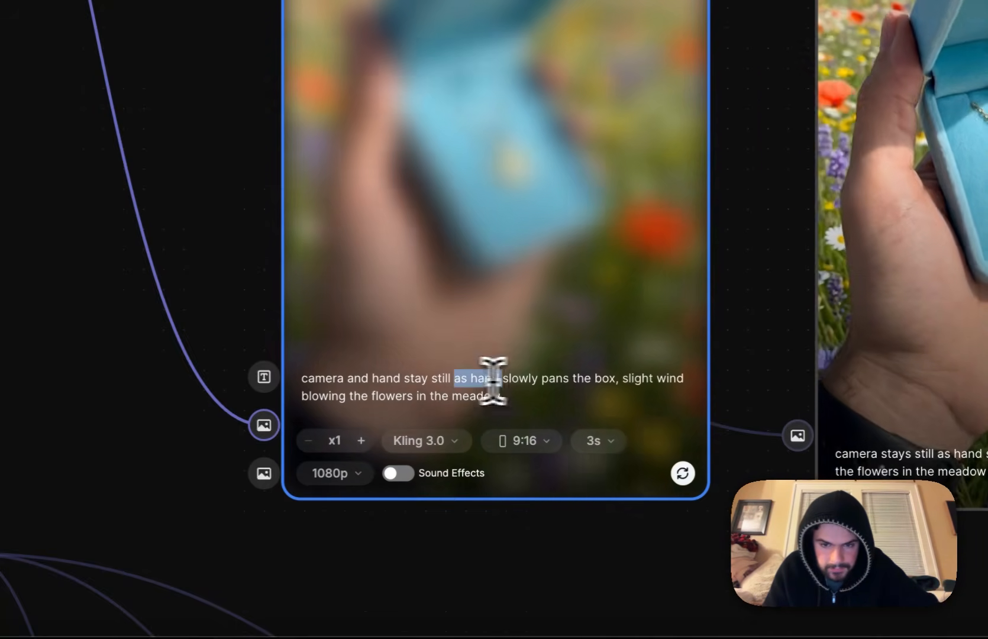
drag(493, 381, 585, 377)
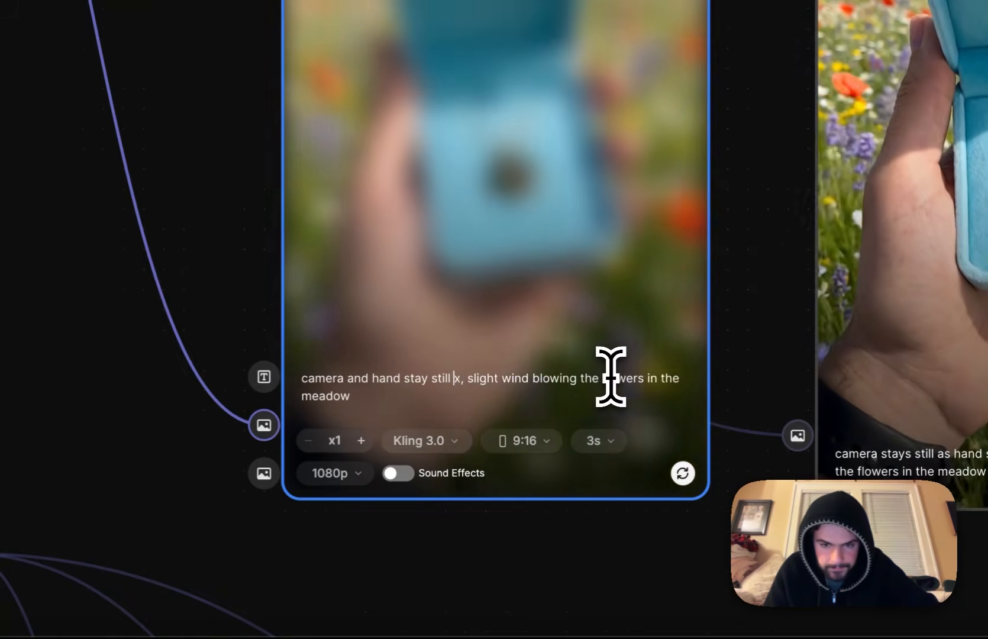
key(Right)
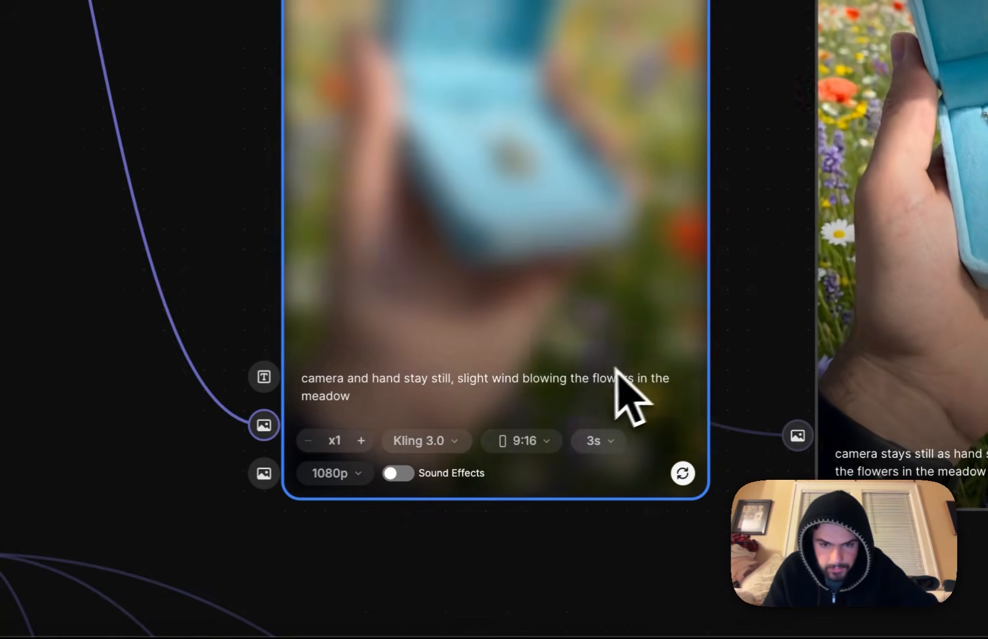
Set the gold pendant clip's output count to x3 and regenerate it.
click(362, 441)
click(362, 441)
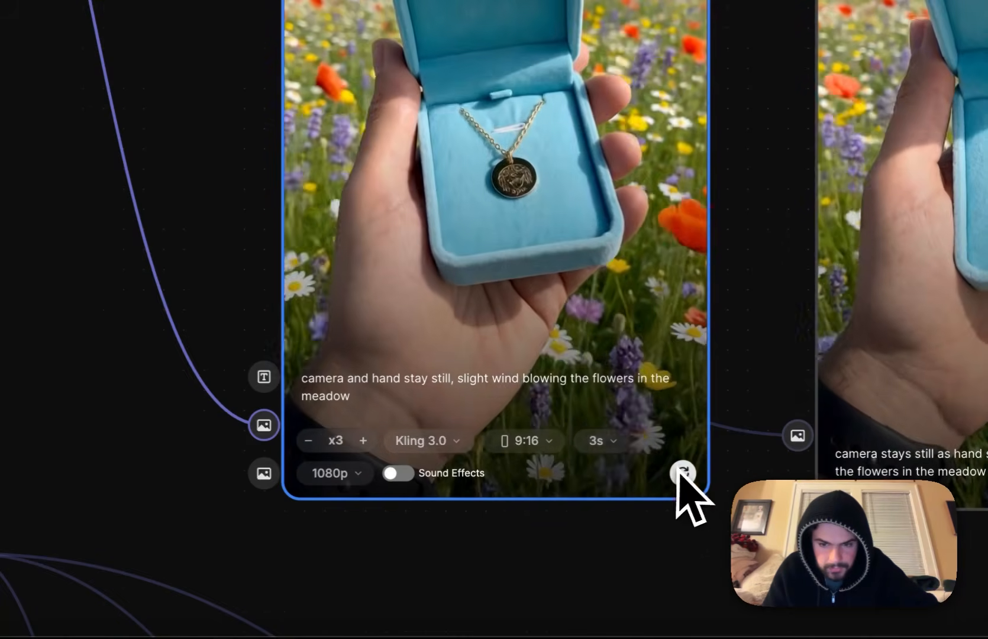
click(683, 473)
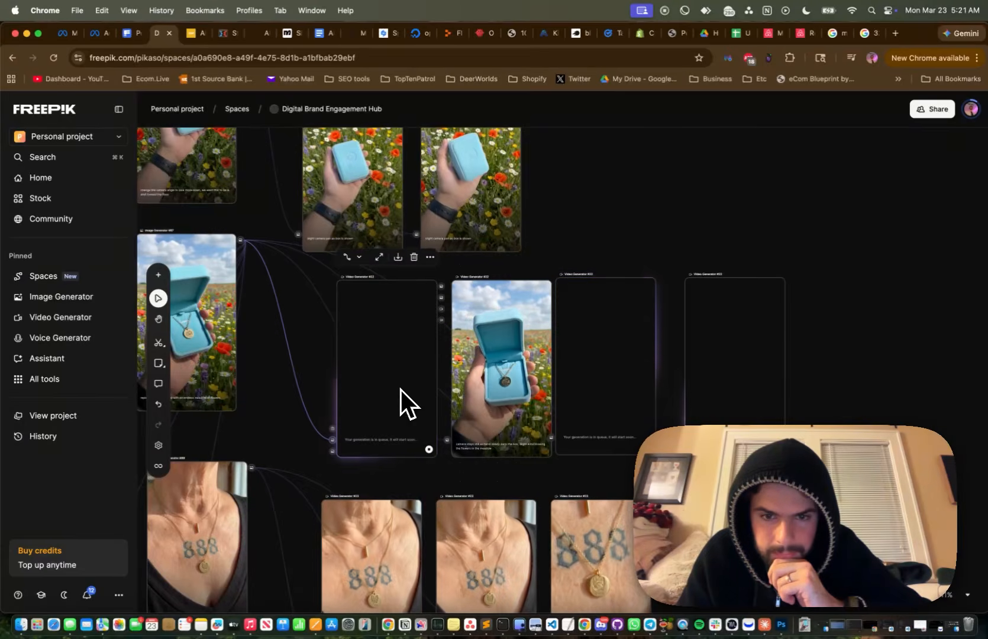
Look over the closed-box meadow clips and select the kitchen clip of the woman opening the gift bag.
scroll(484, 390, up, 5)
scroll(488, 389, down, 5)
scroll(488, 389, up, 2)
scroll(489, 390, left, 1)
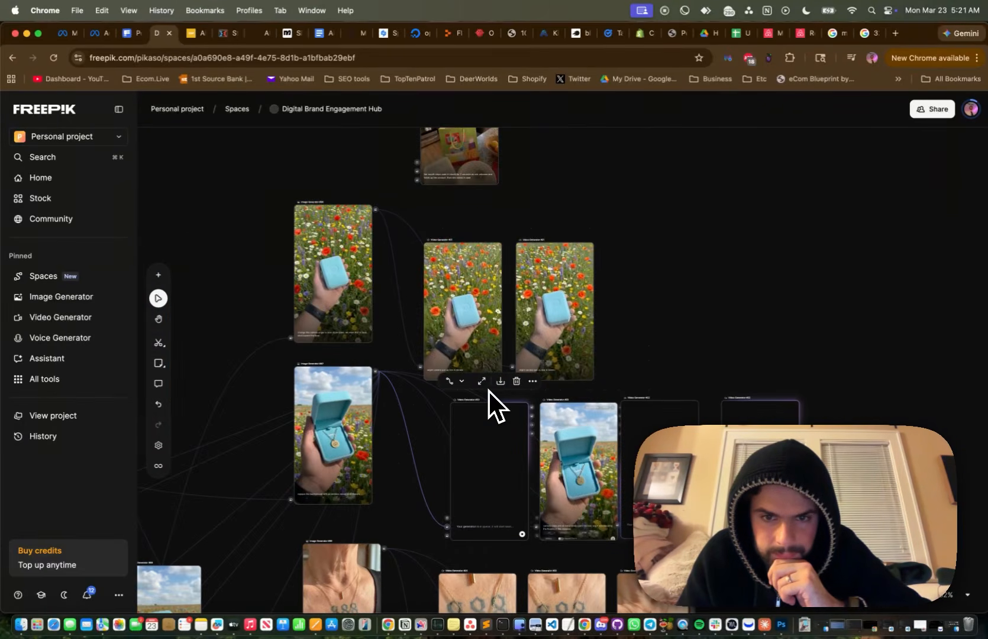
scroll(514, 310, up, 4)
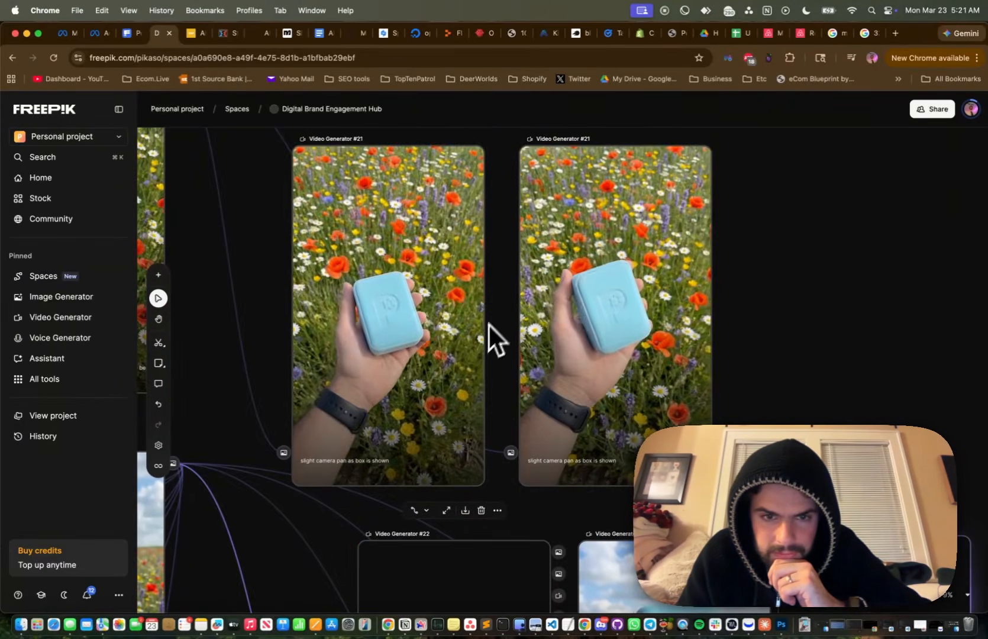
scroll(488, 322, down, 5)
scroll(489, 342, up, 4)
scroll(489, 343, left, 2)
click(517, 294)
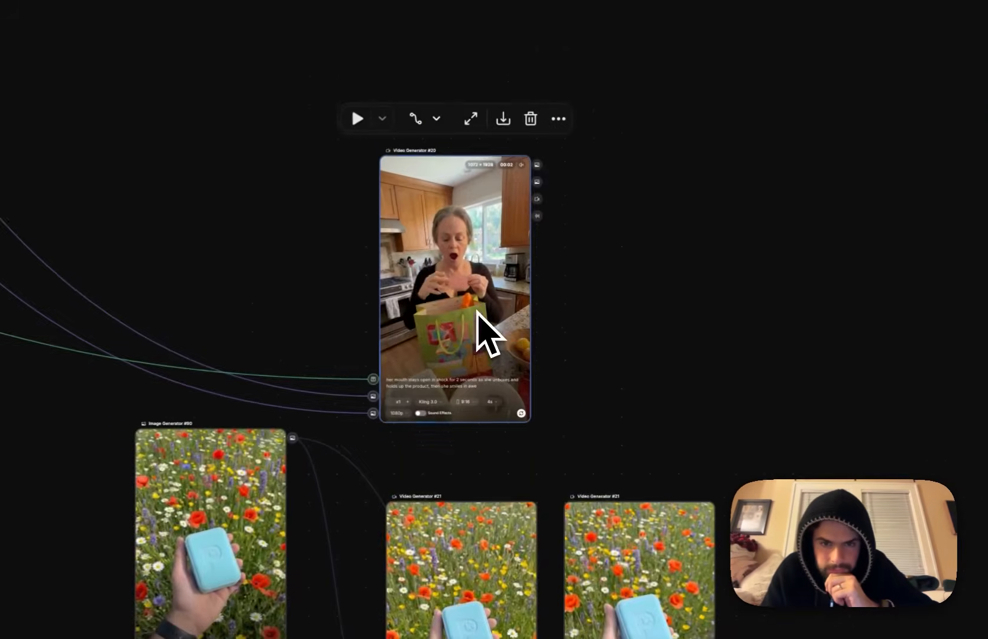
Delete the first of the two open-box two-pendant meadow clips and move the remaining clip closer to its source image.
scroll(517, 294, up, 5)
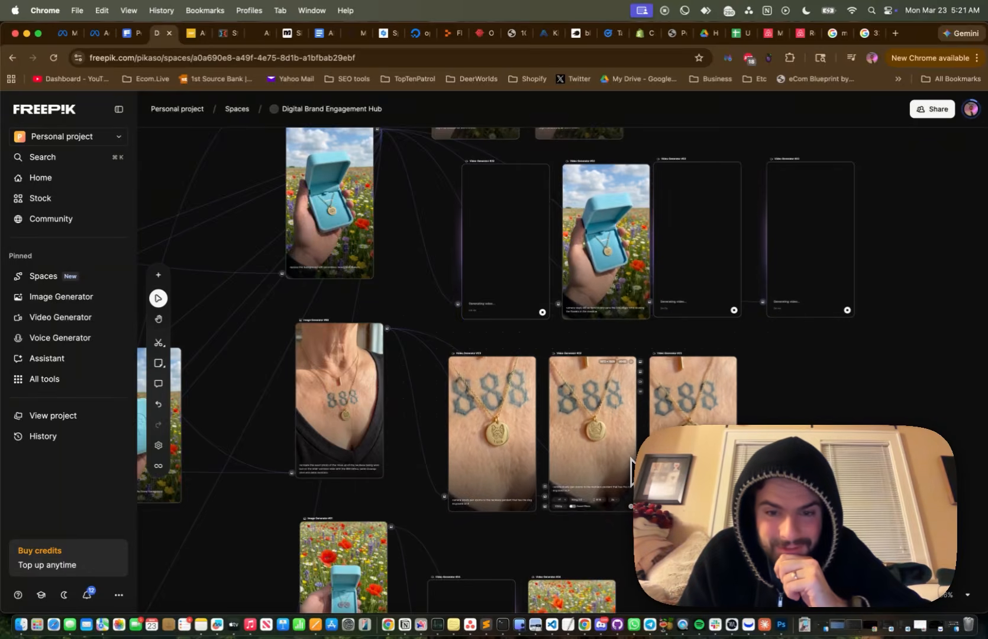
scroll(607, 451, down, 5)
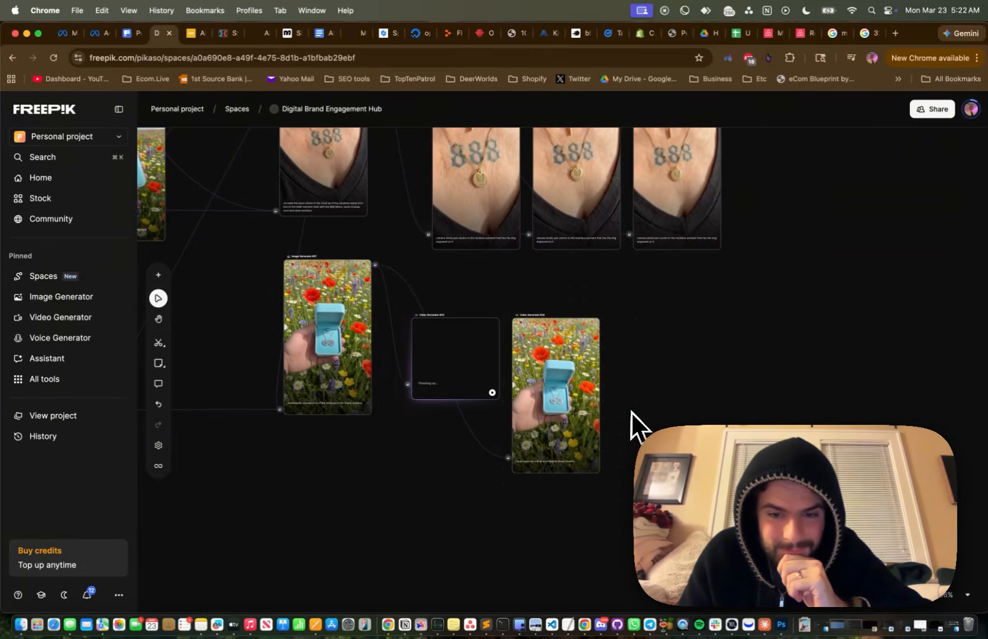
click(565, 397)
scroll(562, 396, up, 5)
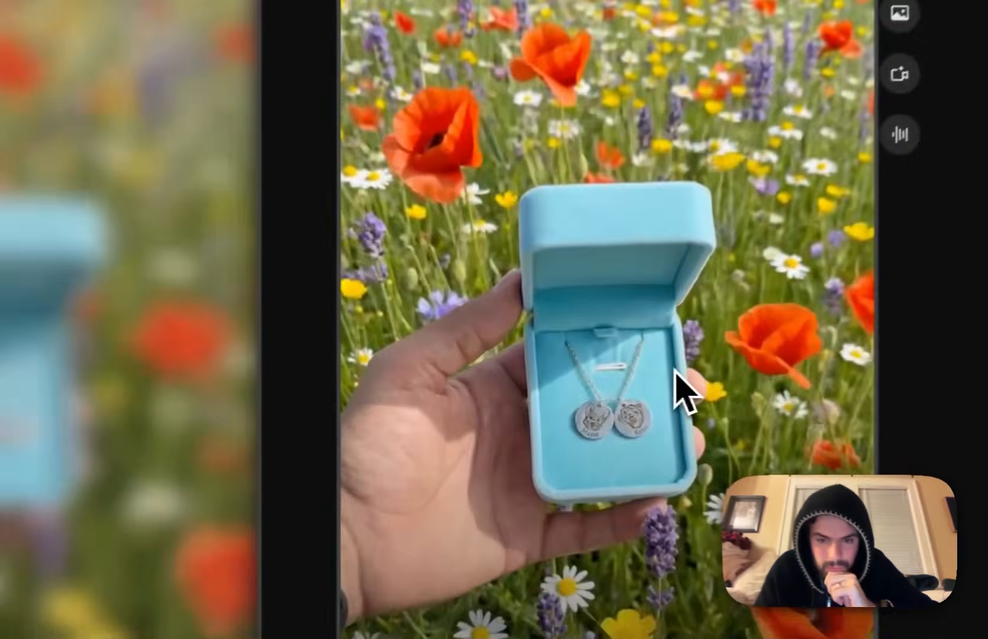
double_click(674, 369)
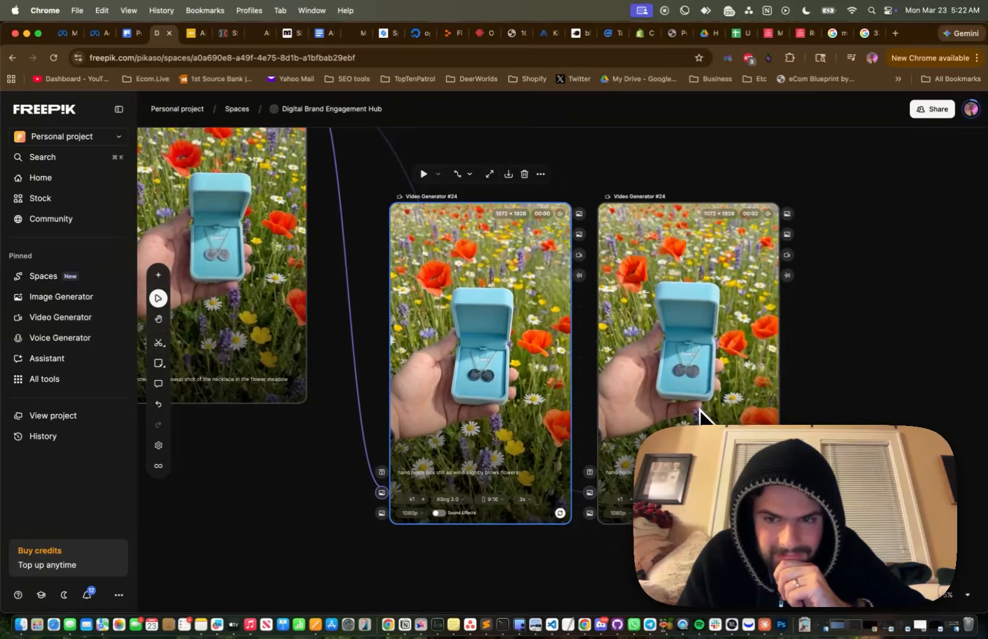
scroll(700, 410, right, 1)
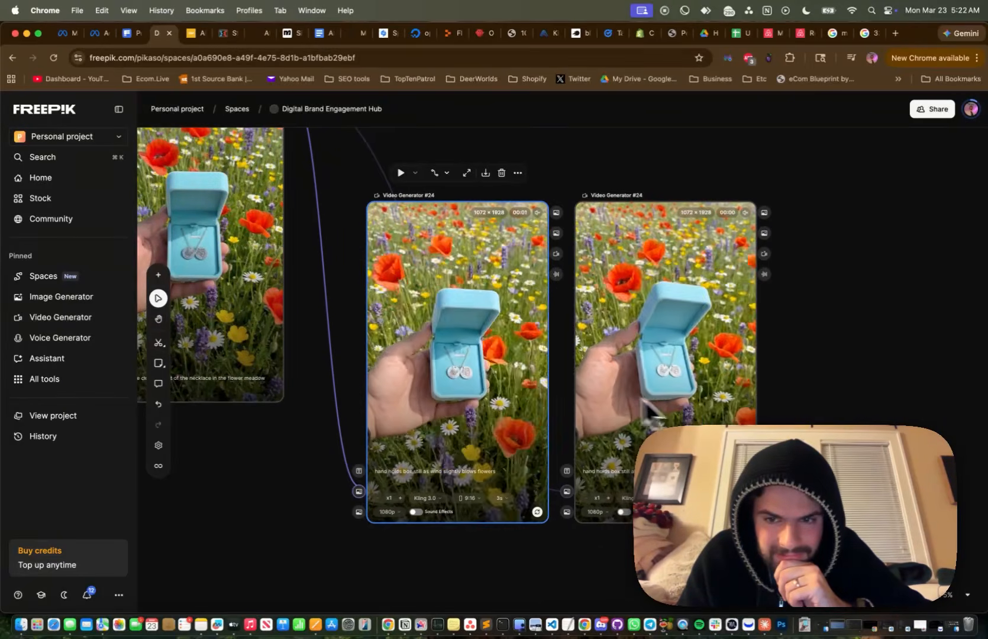
key(Delete)
drag(611, 357, 437, 272)
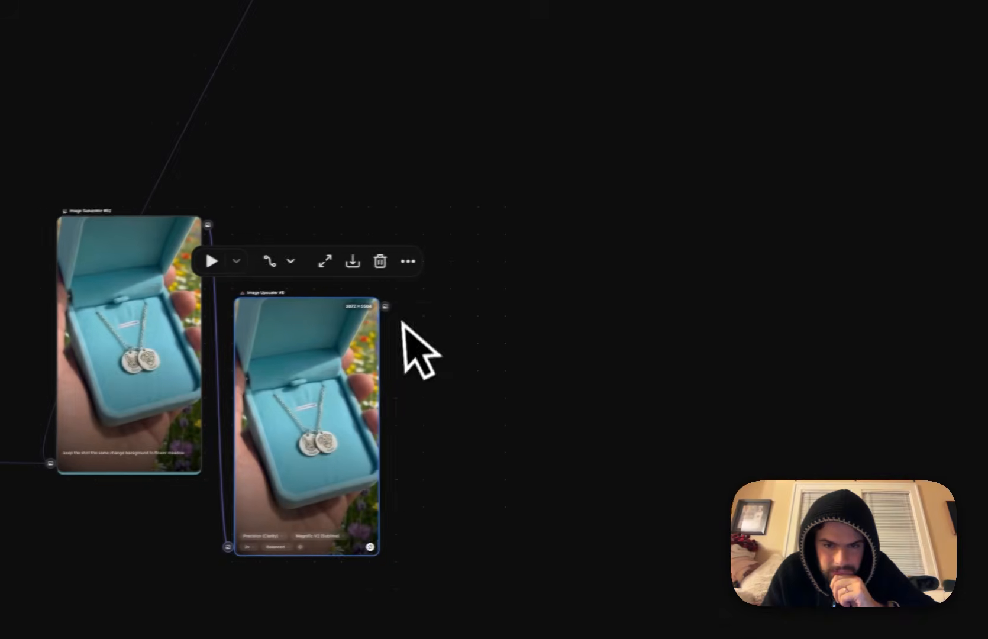
Generate three Kling 3.0 clips from the upscaled two-pendant close-up with the prompt "camera and hand stay still as wind slightly blows flowers in the meadow".
drag(397, 307, 545, 283)
click(644, 379)
scroll(640, 378, right, 2)
scroll(472, 354, up, 5)
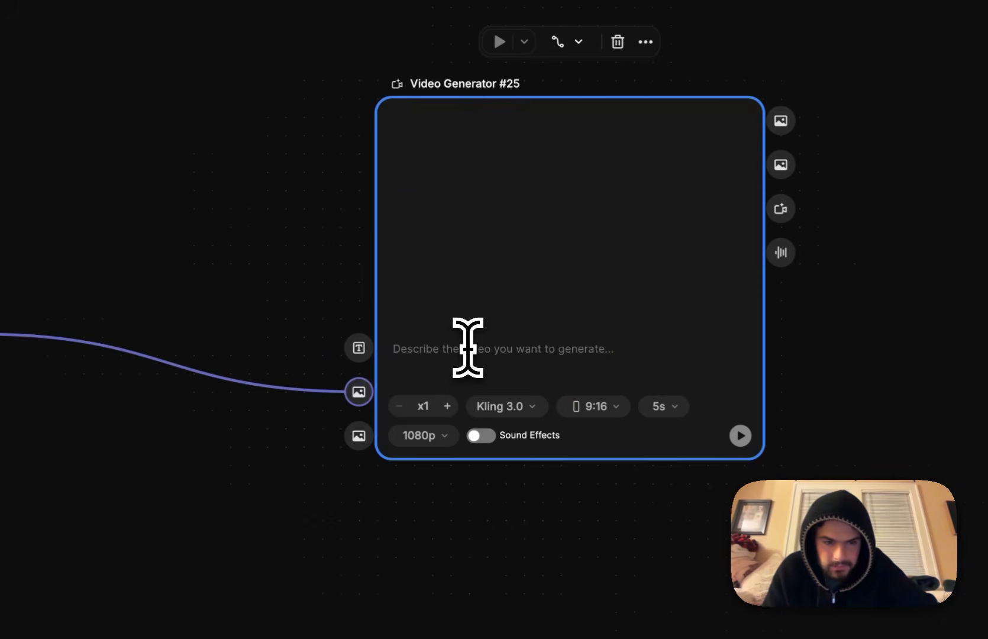
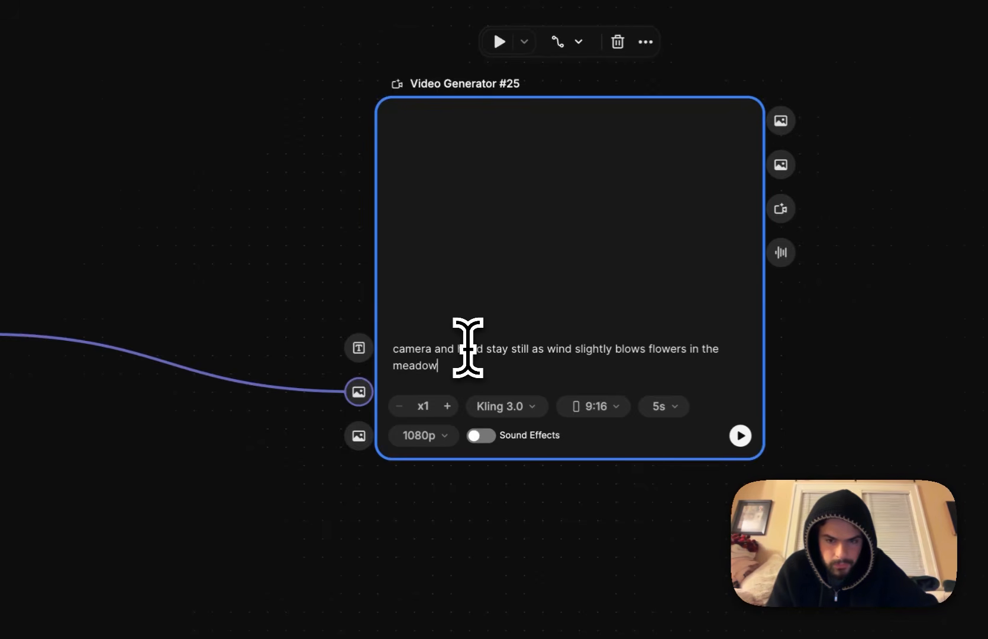
double_click(449, 406)
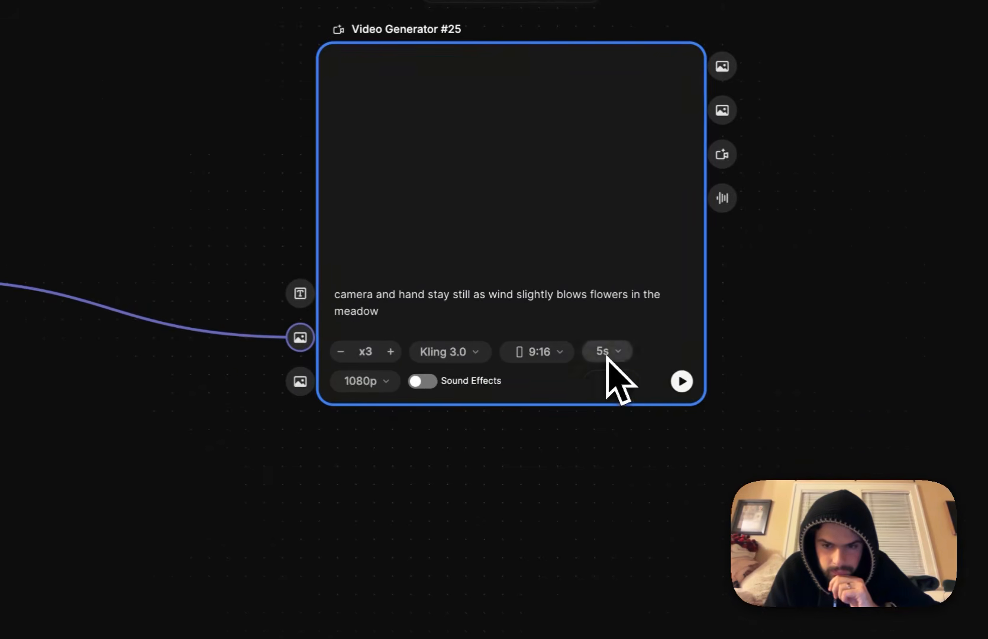
click(682, 382)
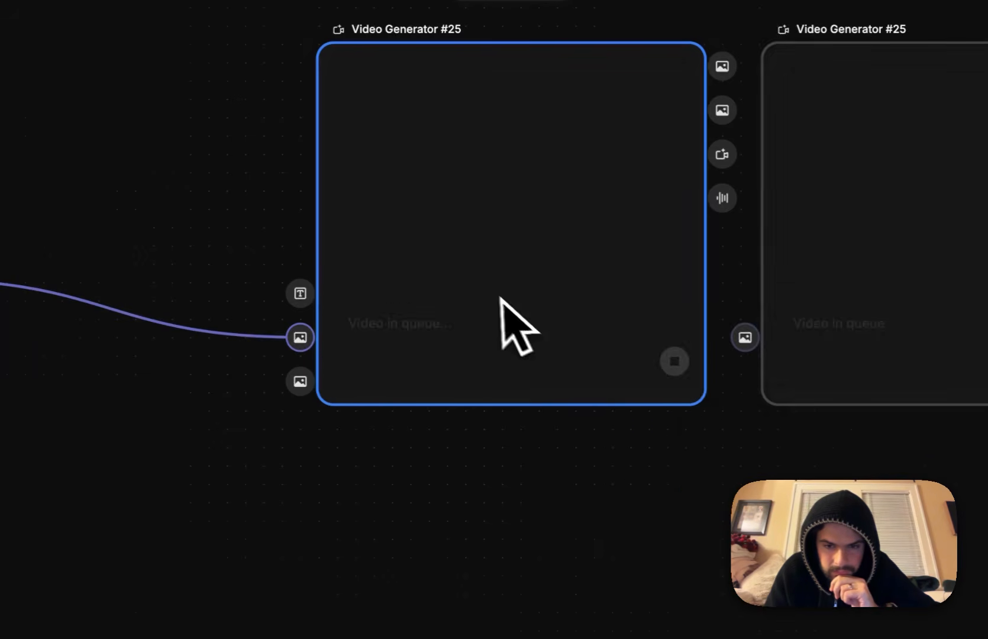
Delete the second and third 888-tattoo necklace clips, keeping only the first.
scroll(491, 294, down, 10)
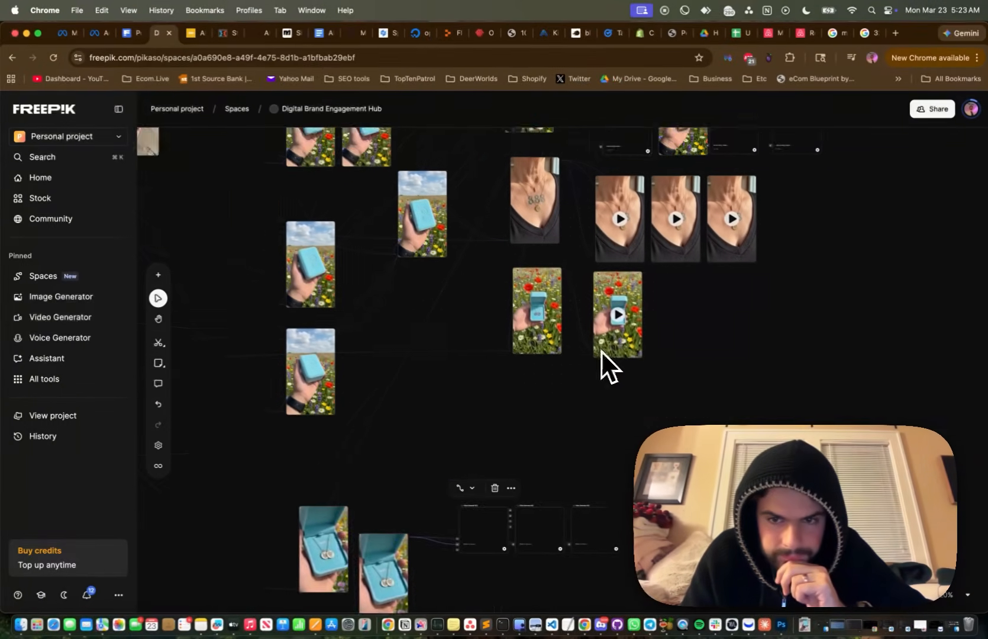
scroll(602, 362, up, 5)
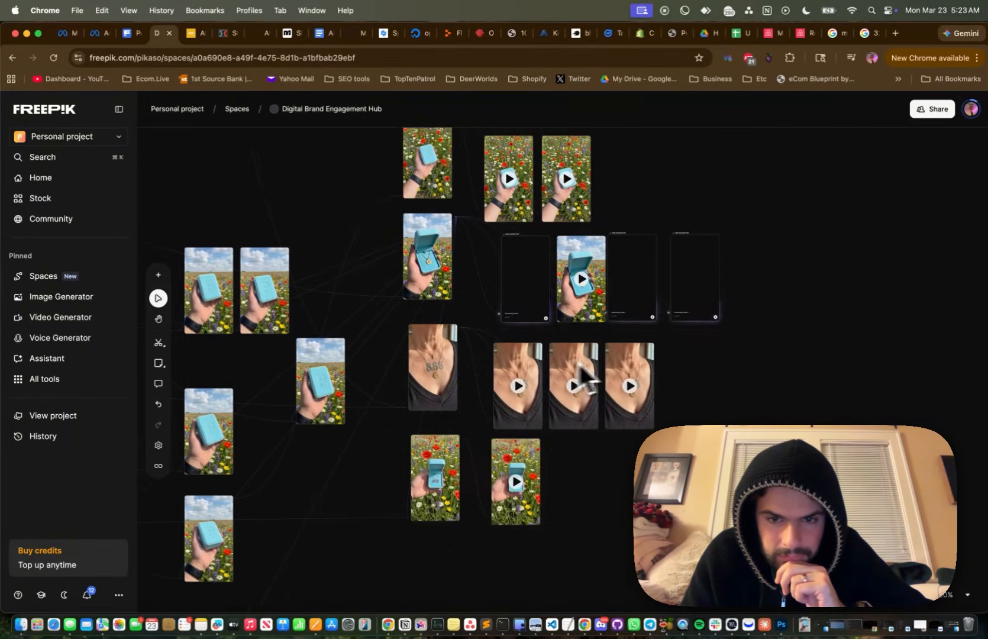
scroll(579, 362, up, 5)
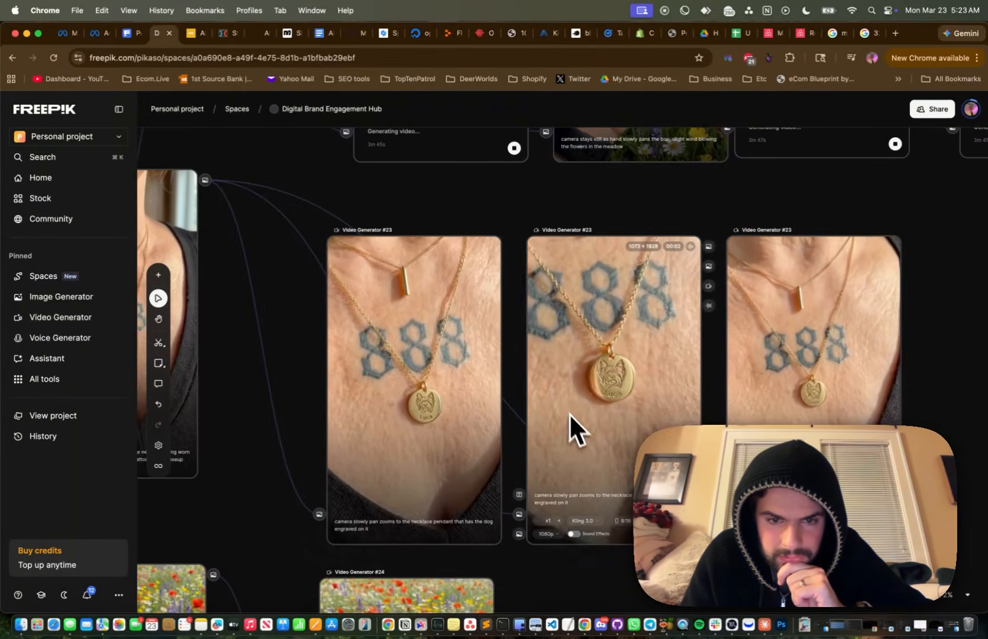
scroll(474, 438, down, 5)
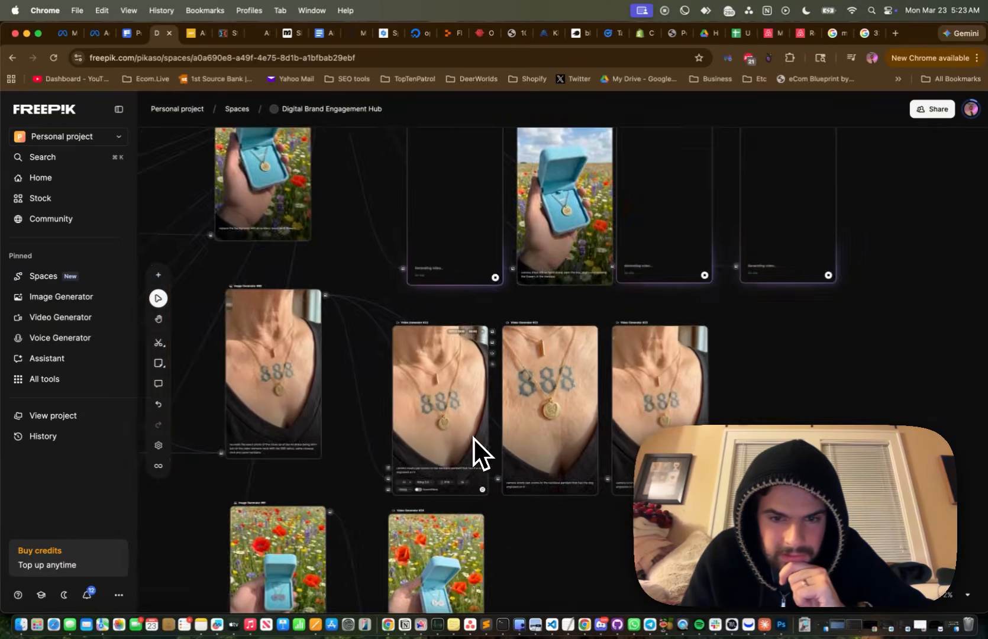
drag(724, 414, 550, 411)
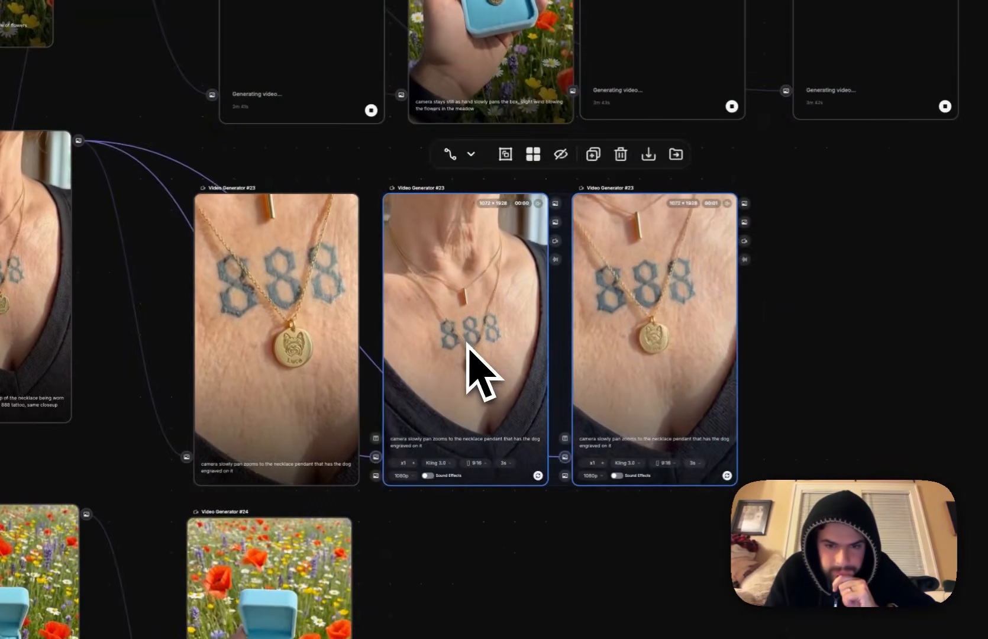
key(Delete)
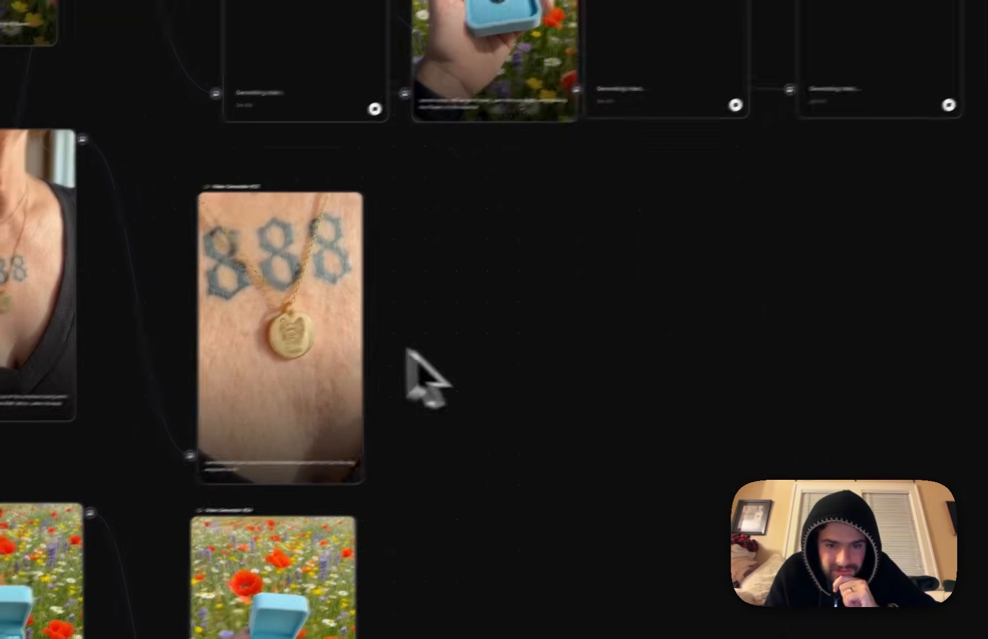
Change the remaining 888-tattoo necklace clip's prompt to "camera stays still, slight human movement".
scroll(408, 350, left, 2)
scroll(366, 254, up, 5)
scroll(367, 253, left, 2)
scroll(367, 254, down, 2)
scroll(513, 353, up, 4)
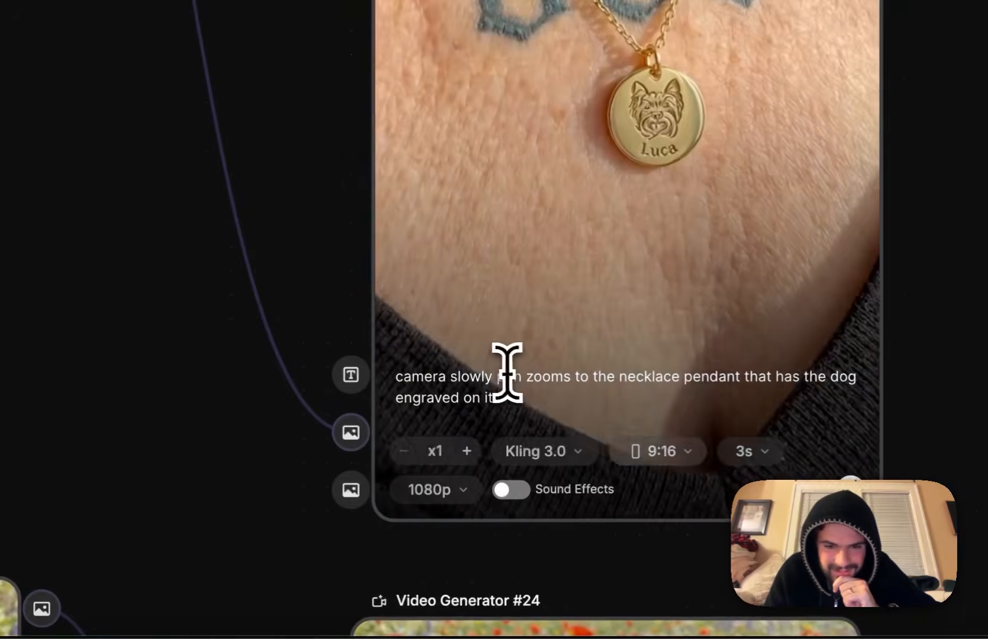
click(506, 370)
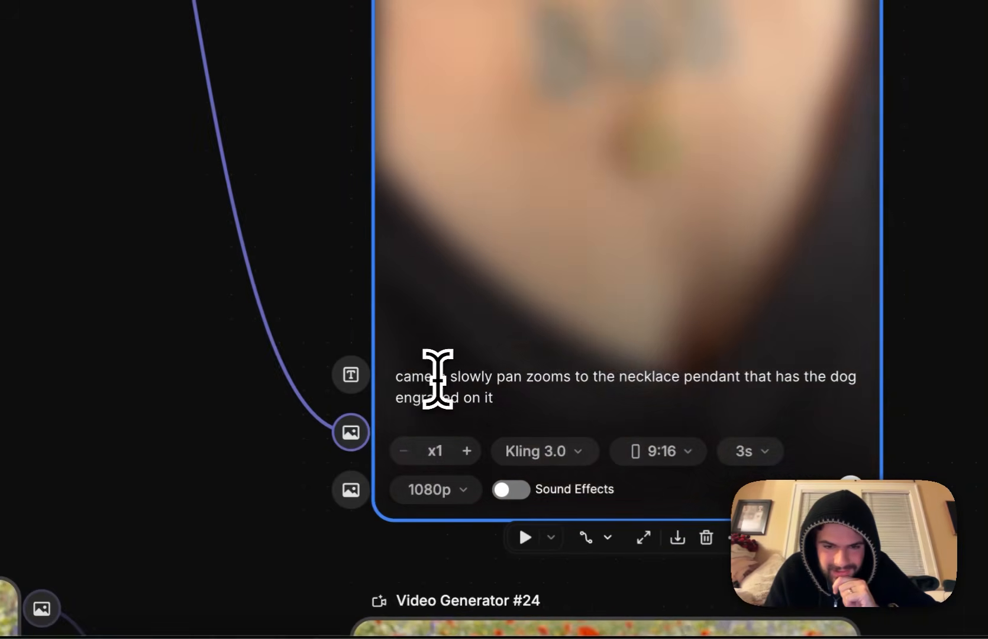
drag(452, 377, 566, 377)
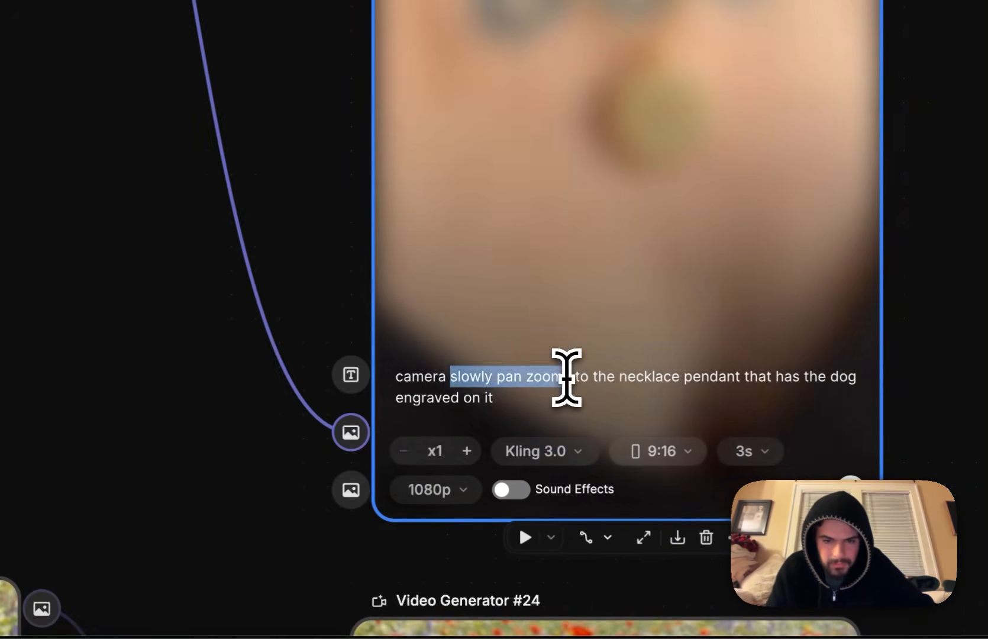
key(BackSpace)
text(stays still)
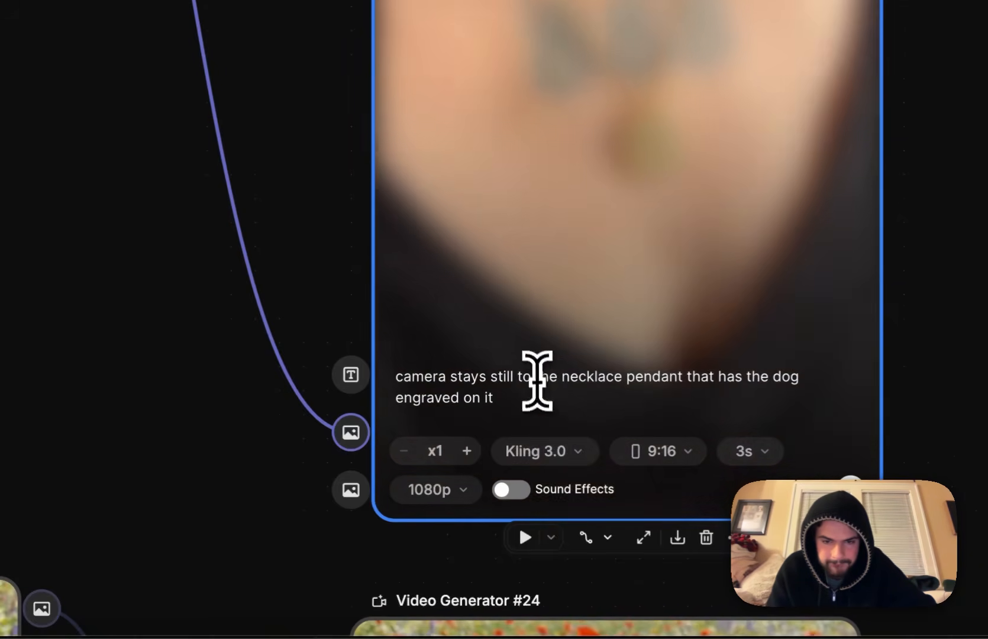
shift+click(543, 396)
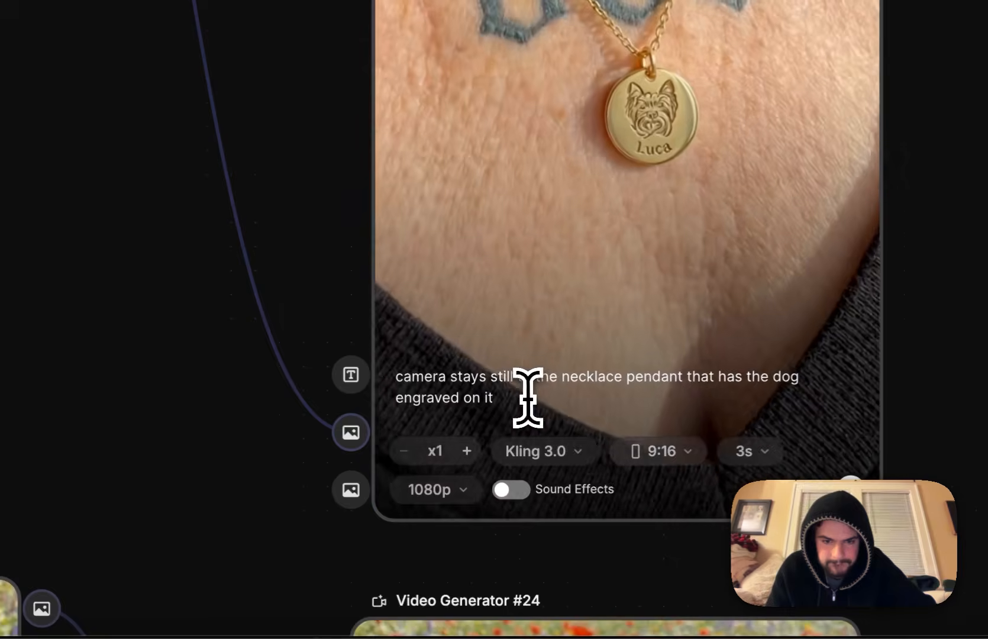
key(BackSpace)
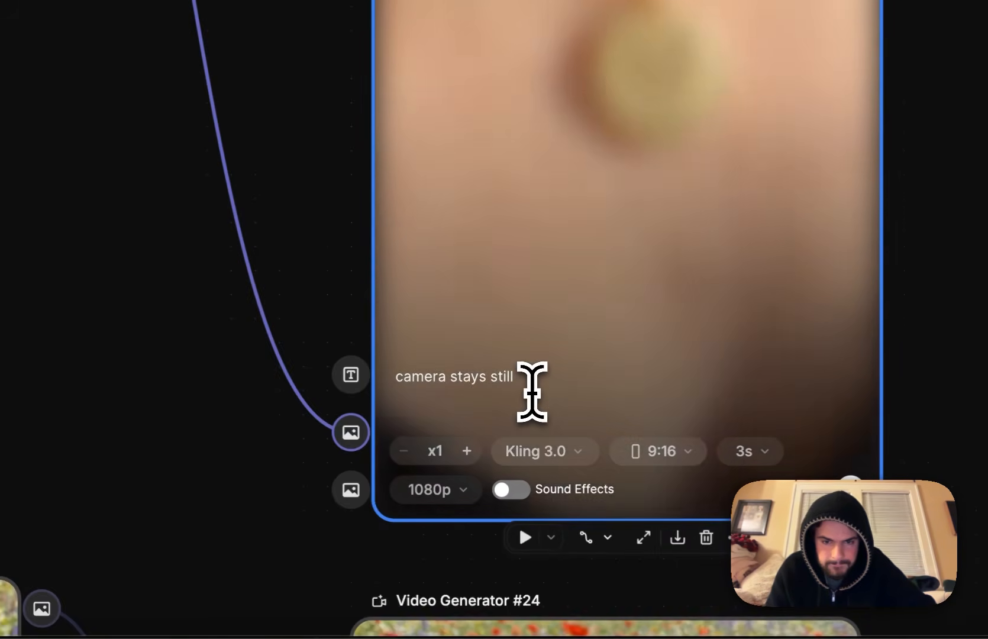
text(, )
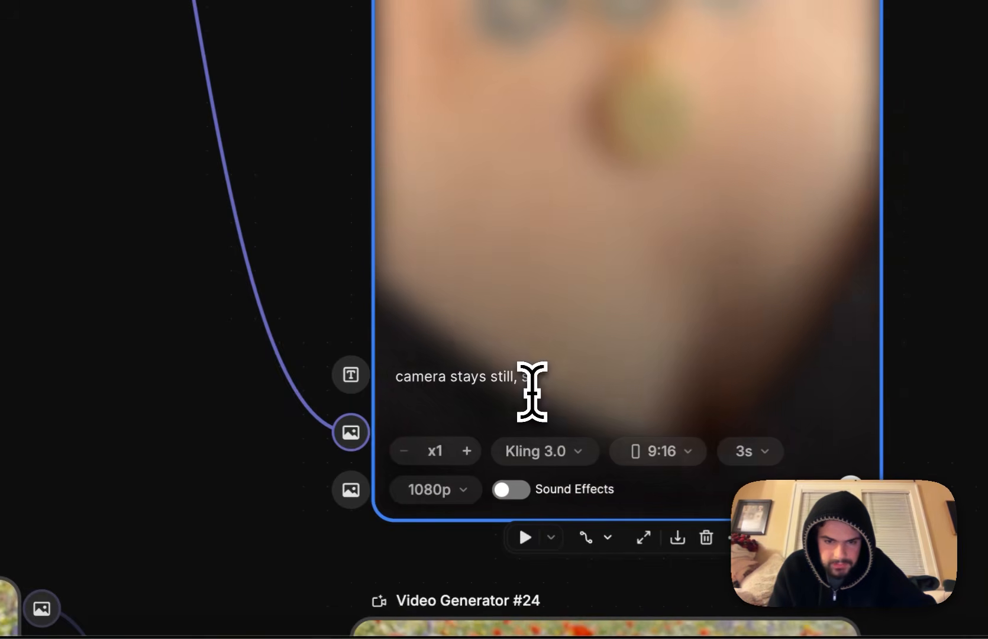
text(slight)
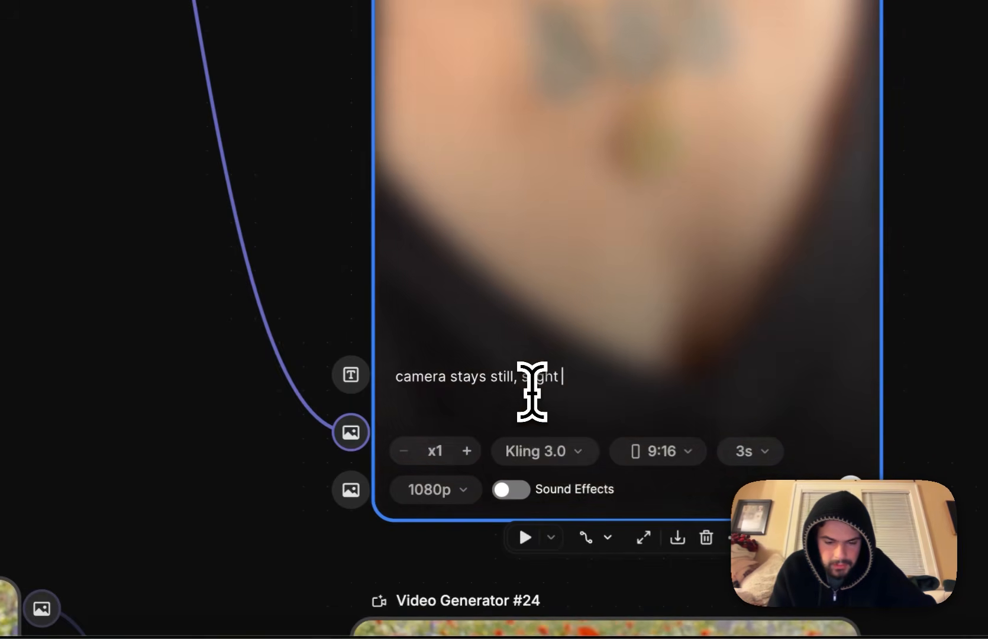
text( human movement)
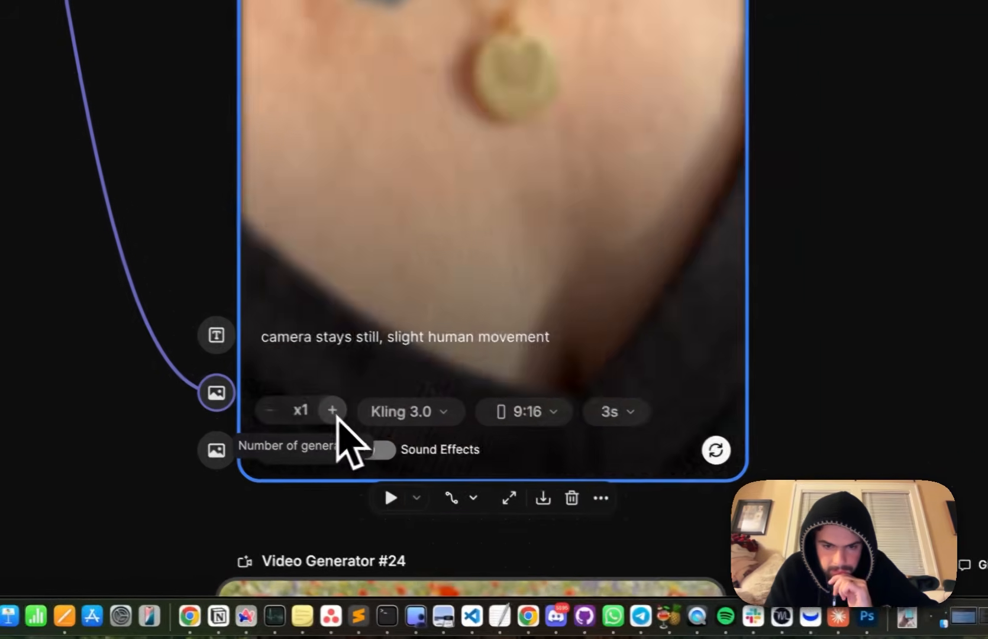
Set the 888-tattoo necklace clip's output count to x3 and regenerate it.
click(466, 451)
click(465, 450)
click(710, 448)
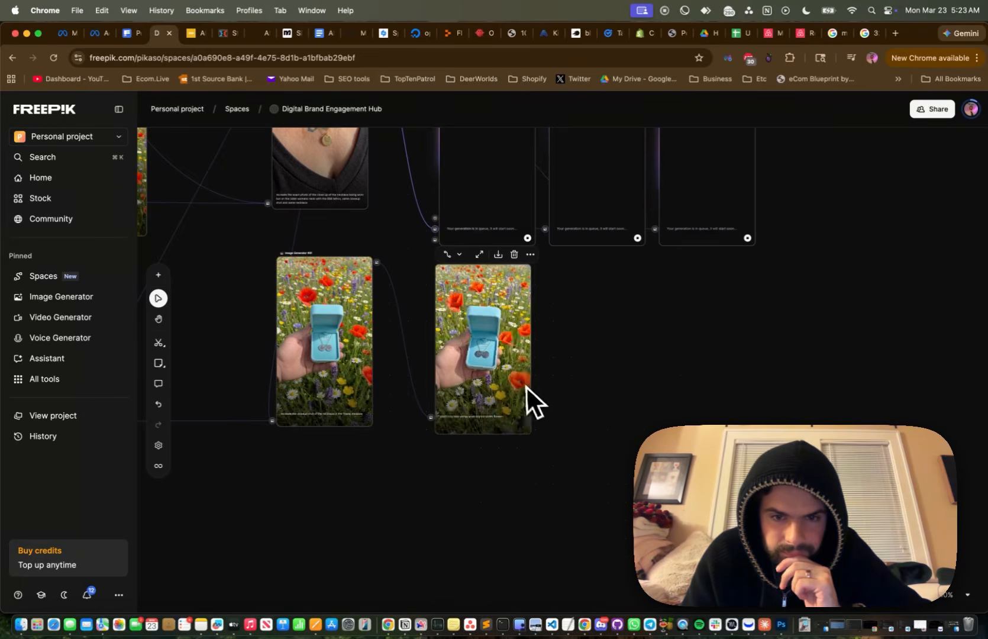
Compare the two closed-box meadow clips and delete the second one.
scroll(538, 385, up, 5)
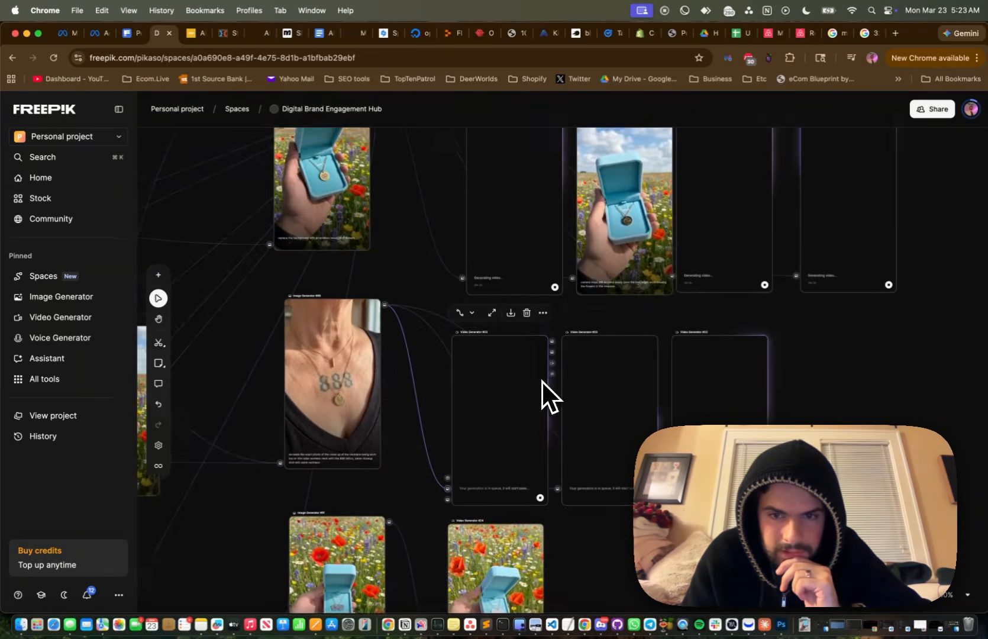
scroll(542, 382, up, 6)
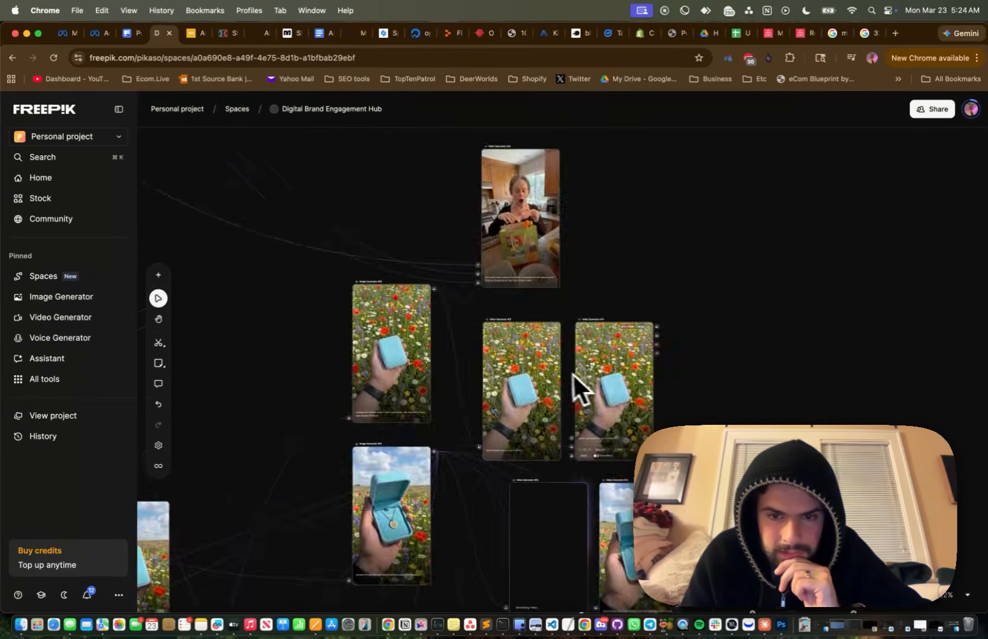
scroll(559, 370, up, 5)
scroll(557, 370, down, 1)
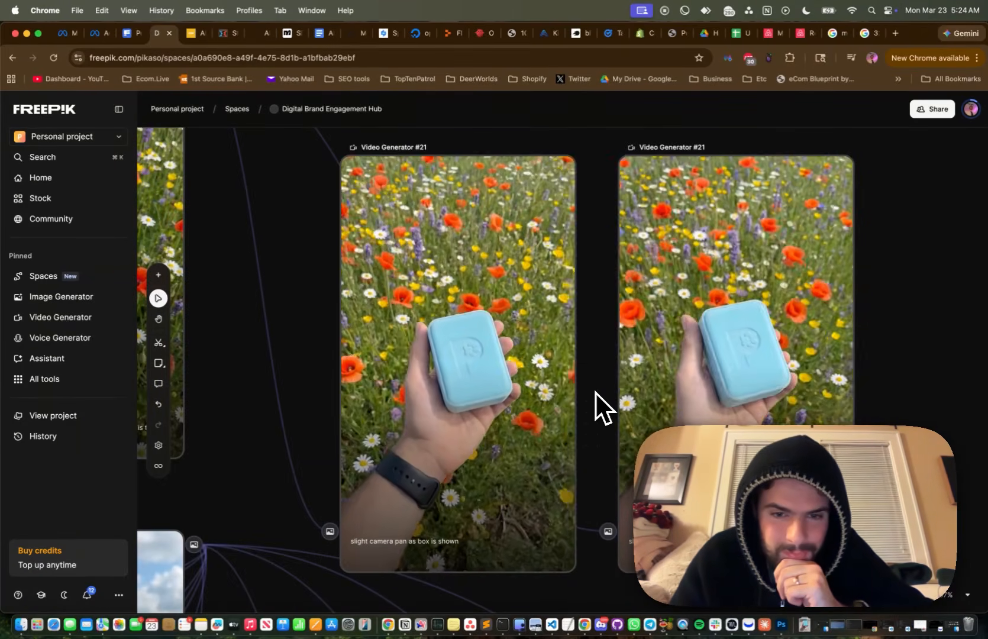
mouse_move(521, 350)
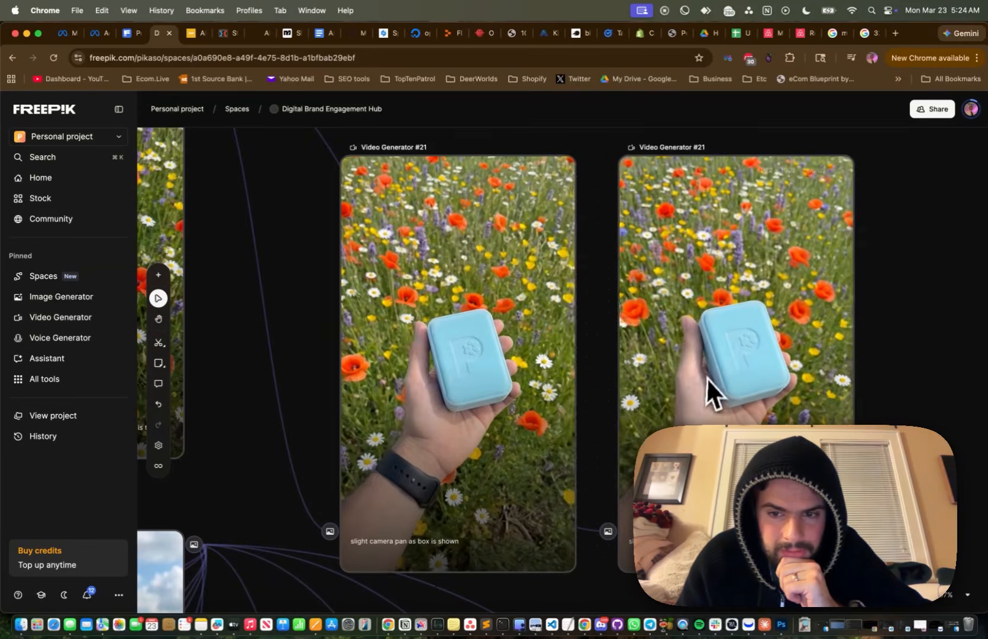
mouse_move(735, 390)
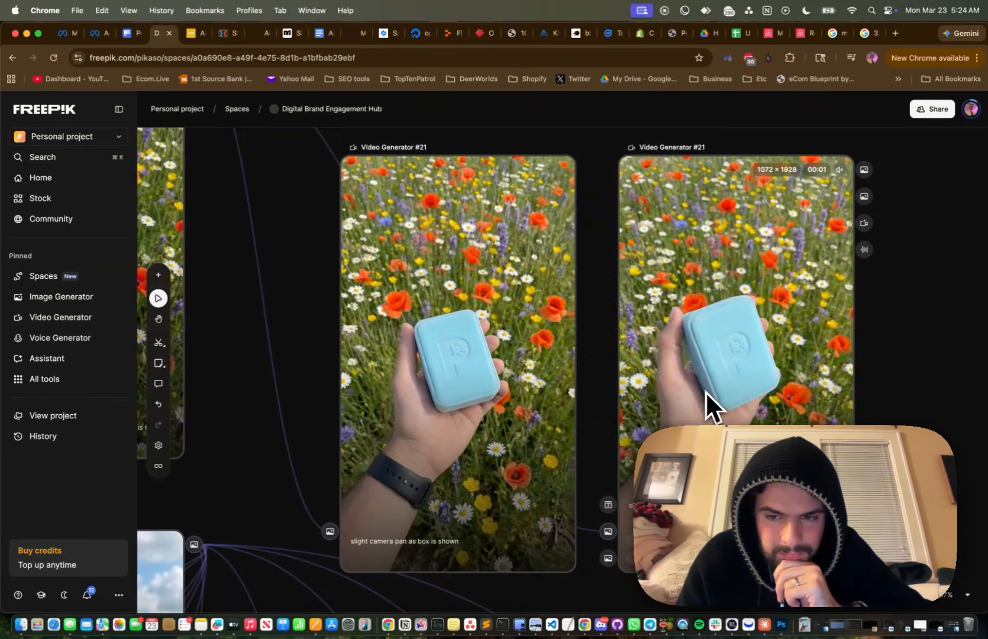
scroll(706, 391, down, 5)
click(609, 343)
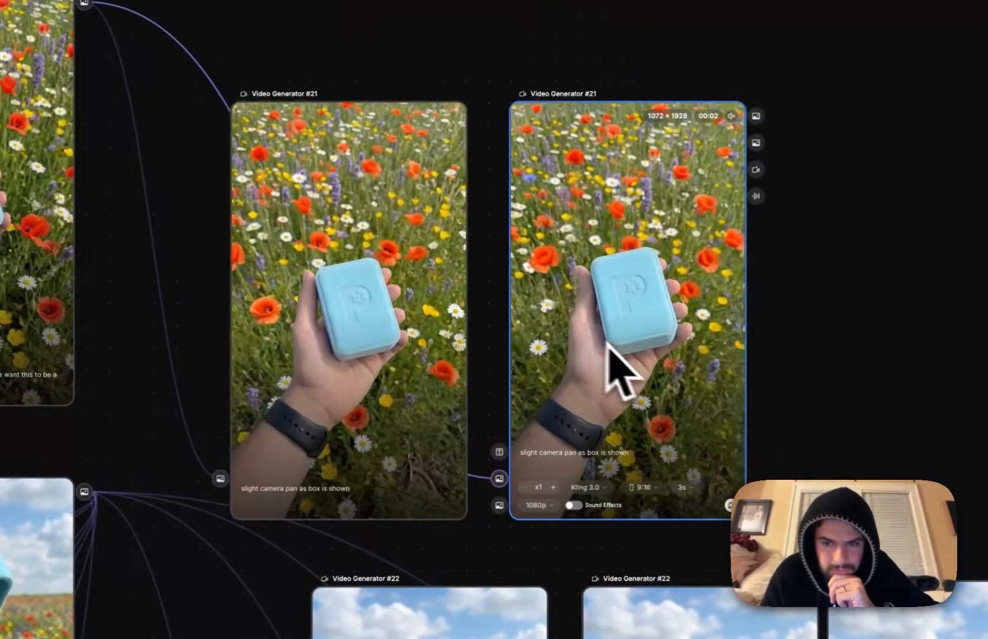
key(BackSpace)
Review the single-pendant open-box meadow clips and regenerate the "camera and hand stay still, slight wind blowing the flowers in the meadow" take.
scroll(630, 352, down, 3)
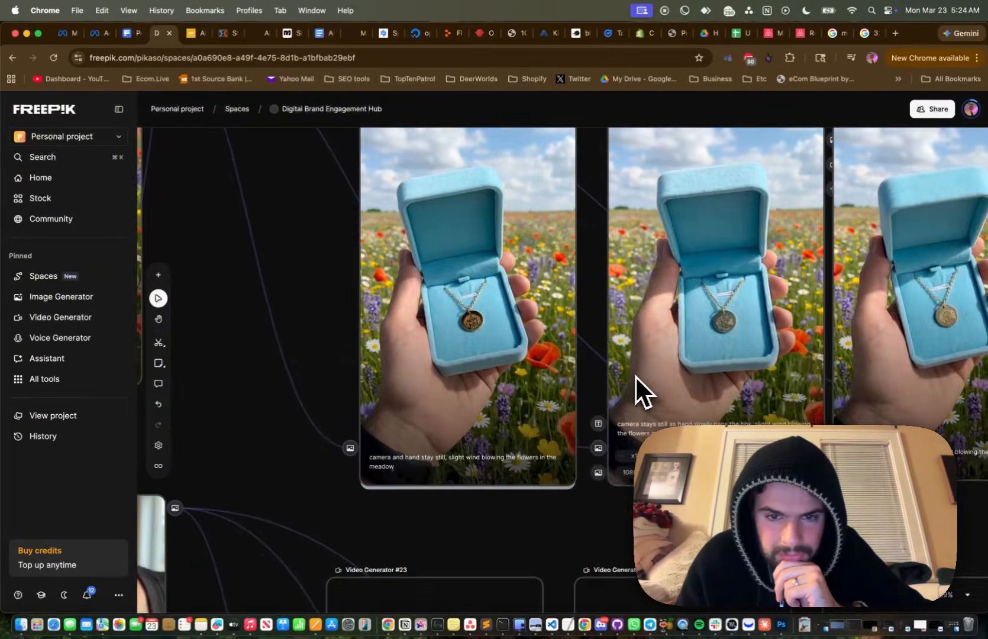
scroll(635, 375, left, 2)
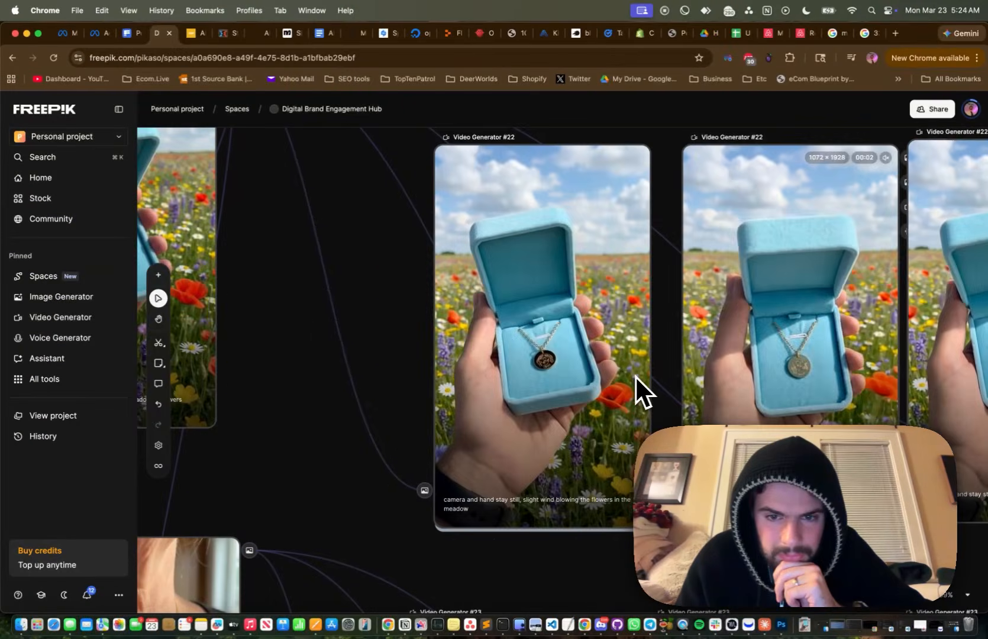
scroll(634, 375, right, 6)
scroll(635, 375, right, 4)
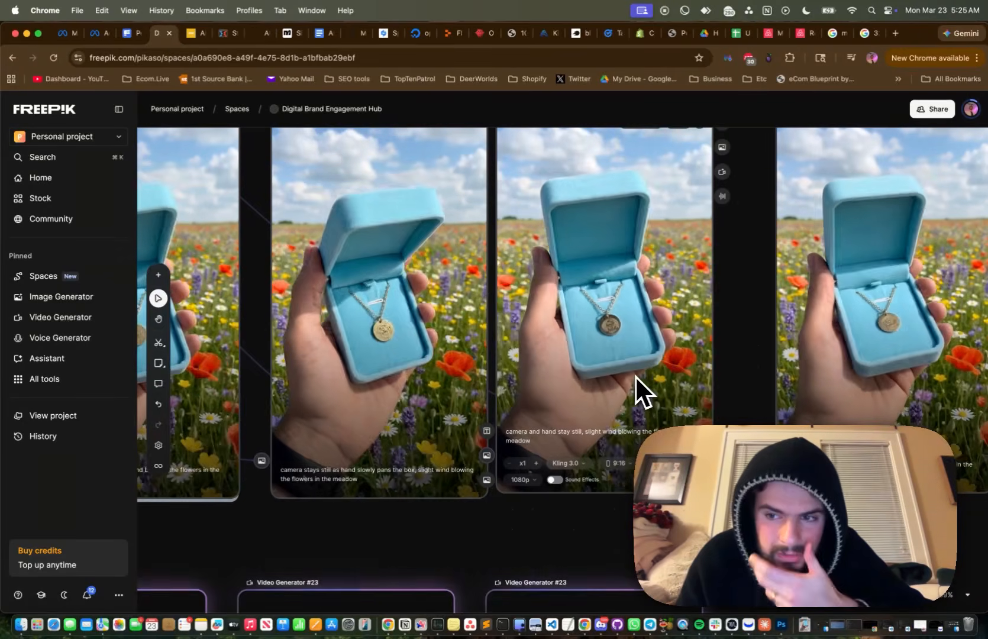
scroll(634, 375, left, 3)
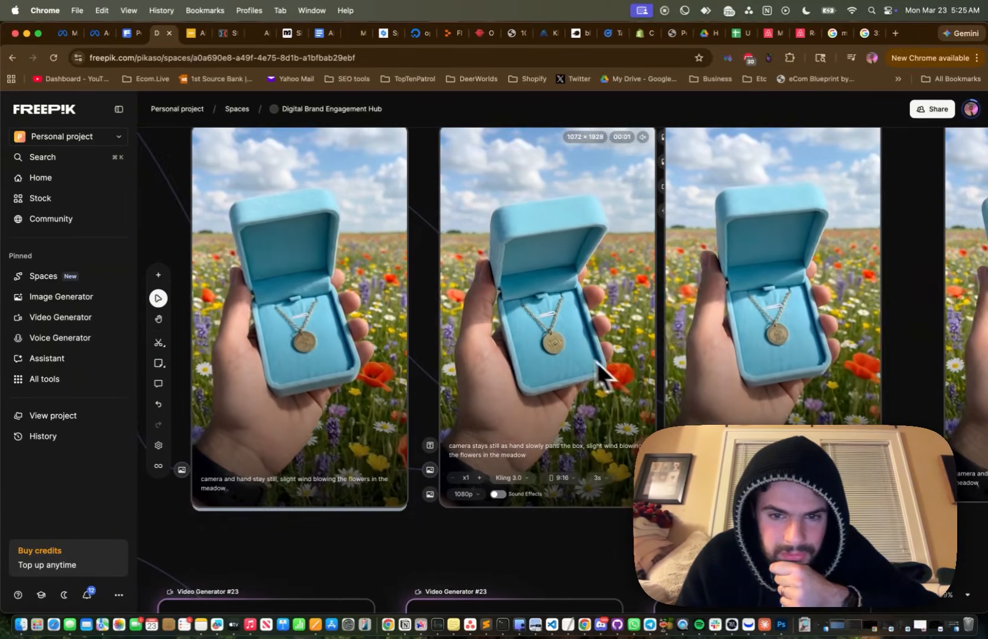
double_click(562, 342)
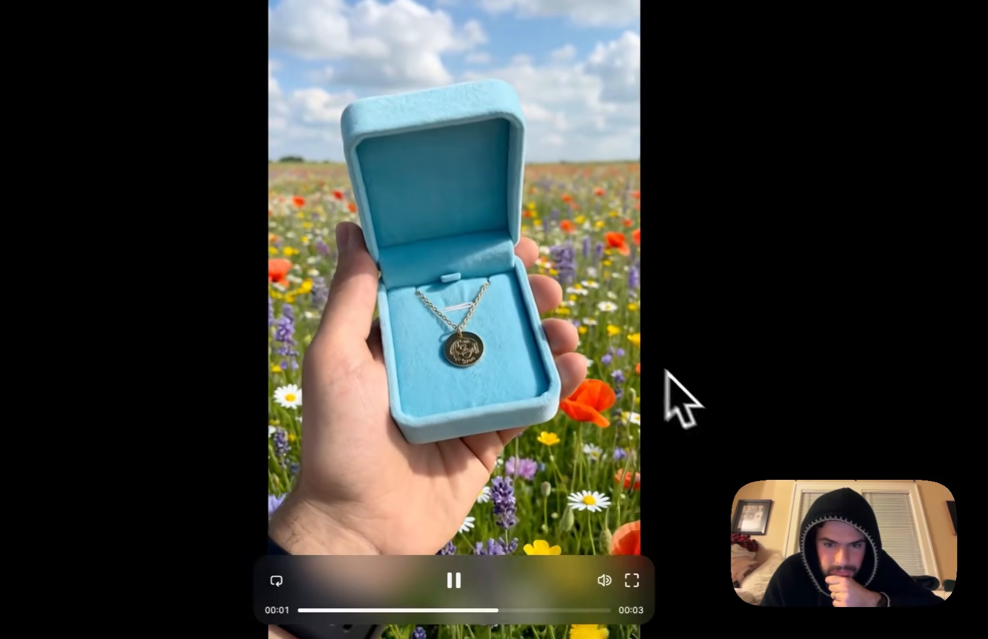
key(Escape)
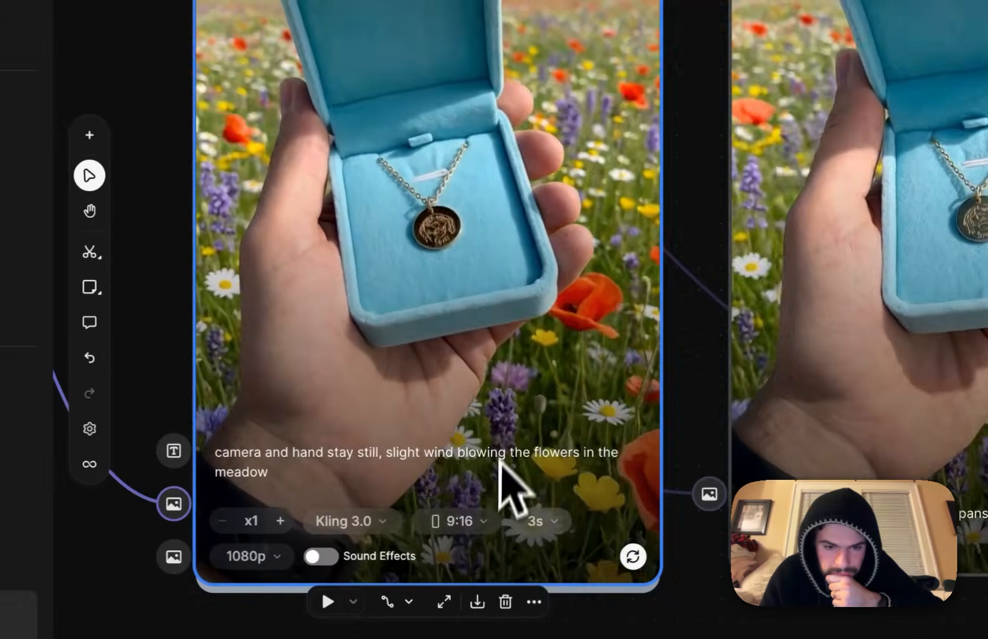
click(632, 557)
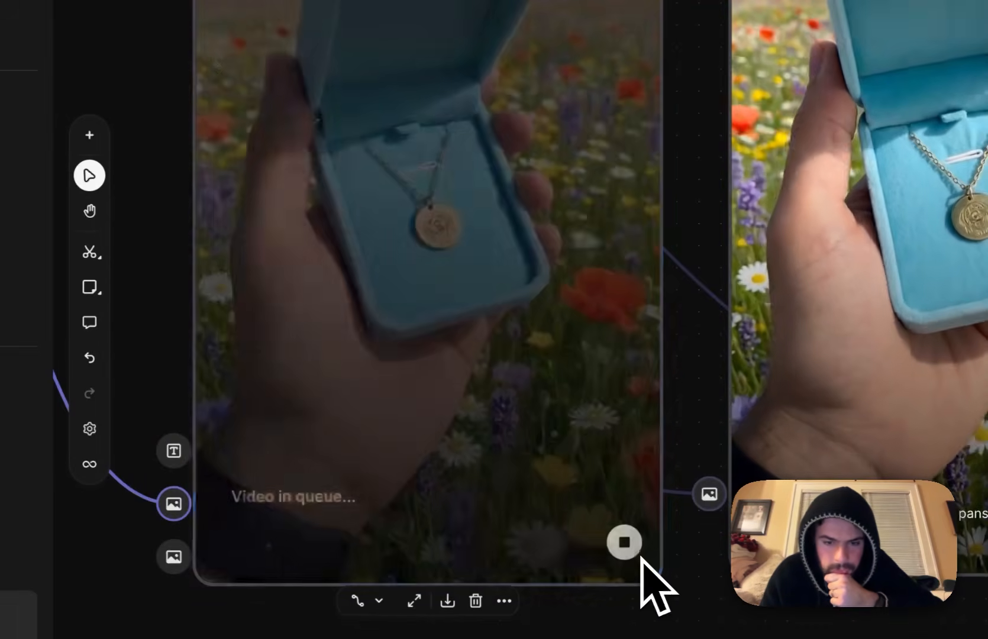
Compare the two-pendant close-up box clips at full size and delete the rejected takes.
scroll(435, 342, down, 3)
click(435, 343)
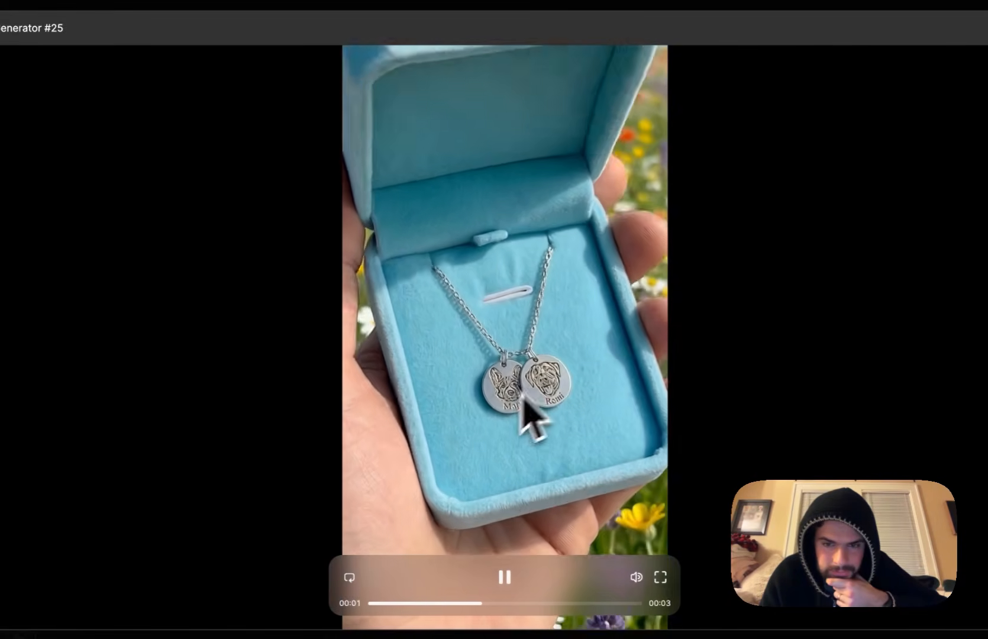
key(Escape)
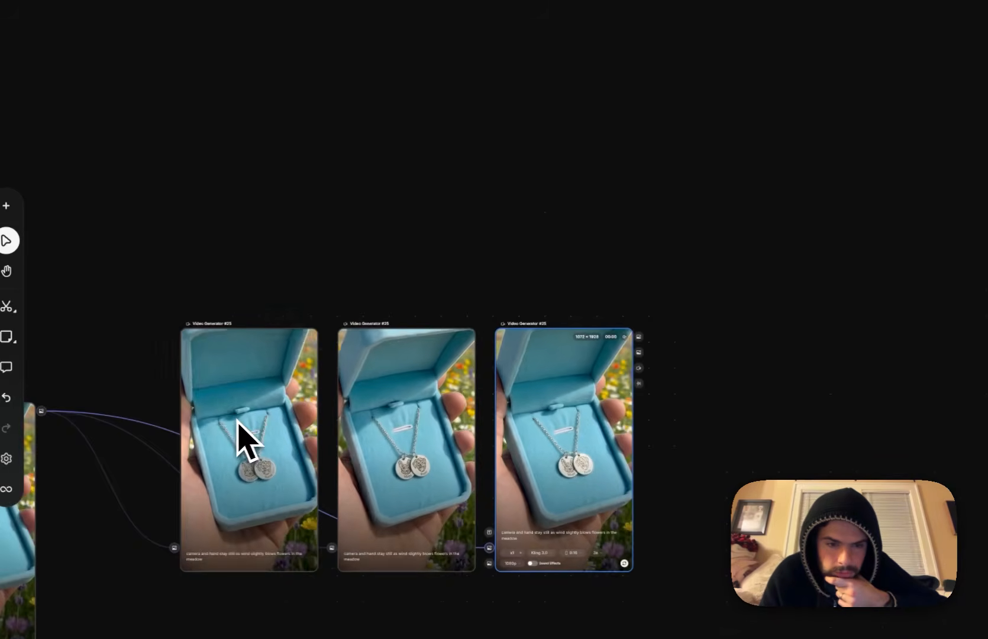
double_click(245, 438)
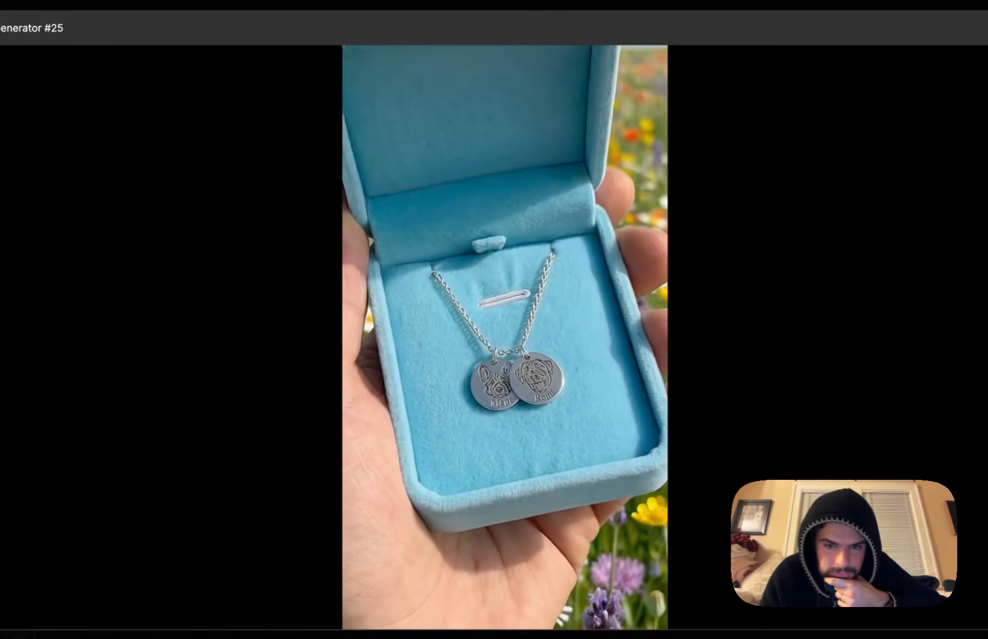
key(Escape)
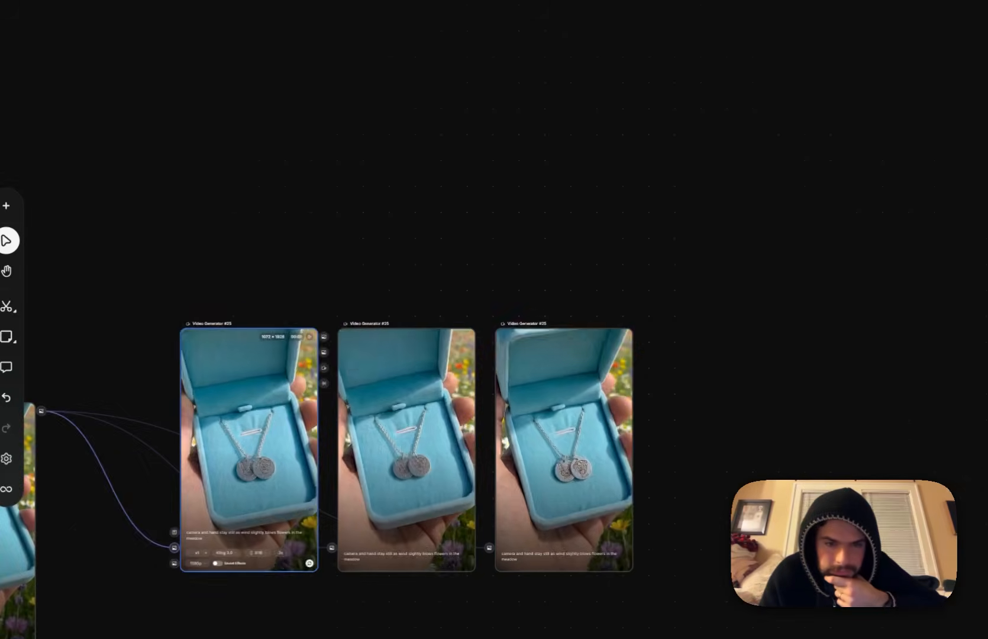
drag(242, 306, 401, 431)
key(Delete)
Delete the extra 888-tattoo necklace takes, keeping the first one.
scroll(400, 440, down, 5)
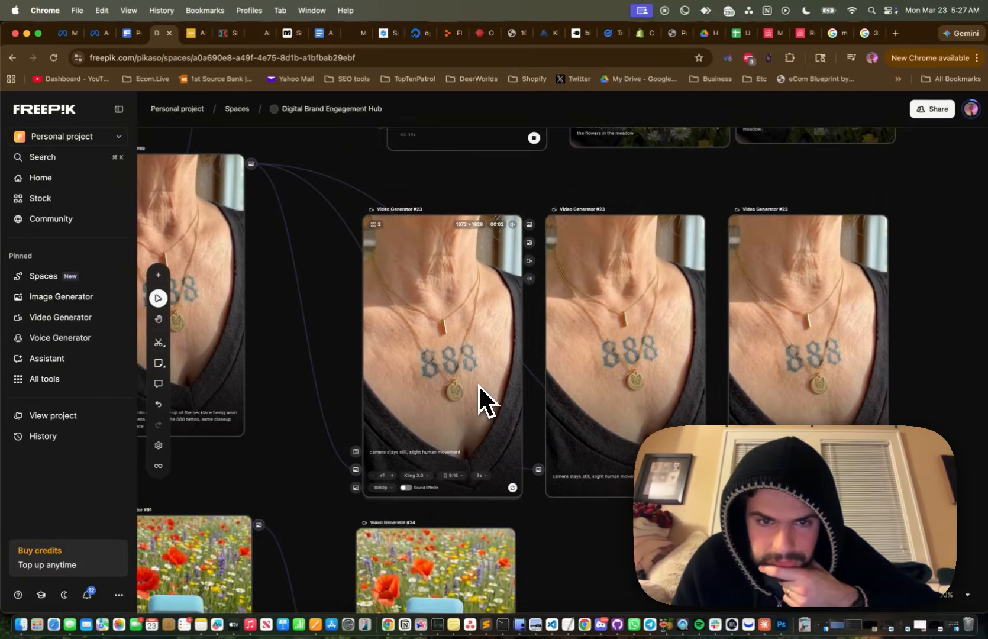
scroll(464, 397, right, 3)
drag(799, 348, 775, 369)
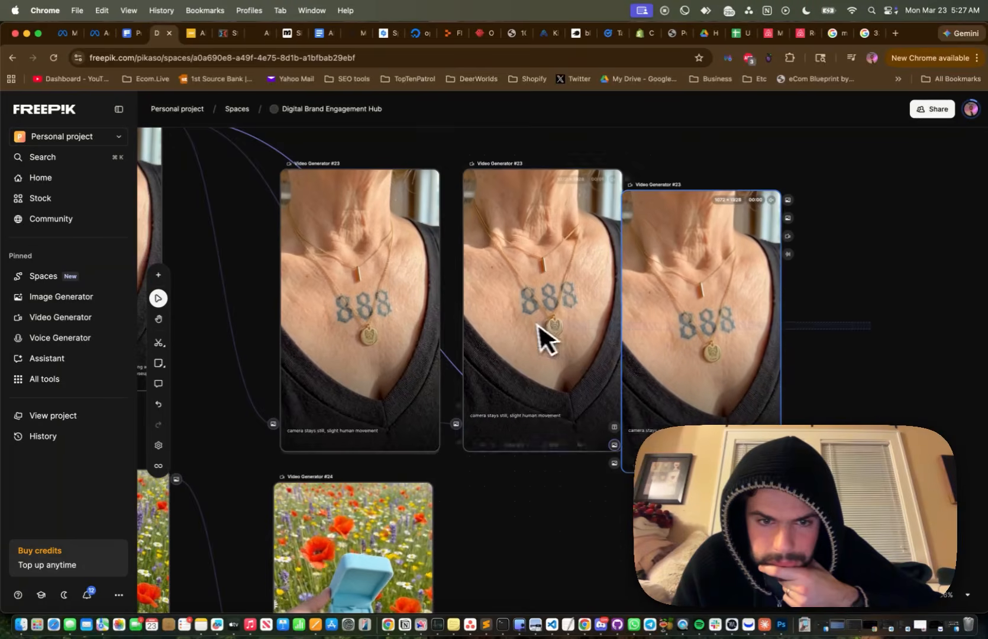
key(Delete)
Download the kitchen gift-bag reaction clip and the closed-box meadow clip.
scroll(545, 323, left, 3)
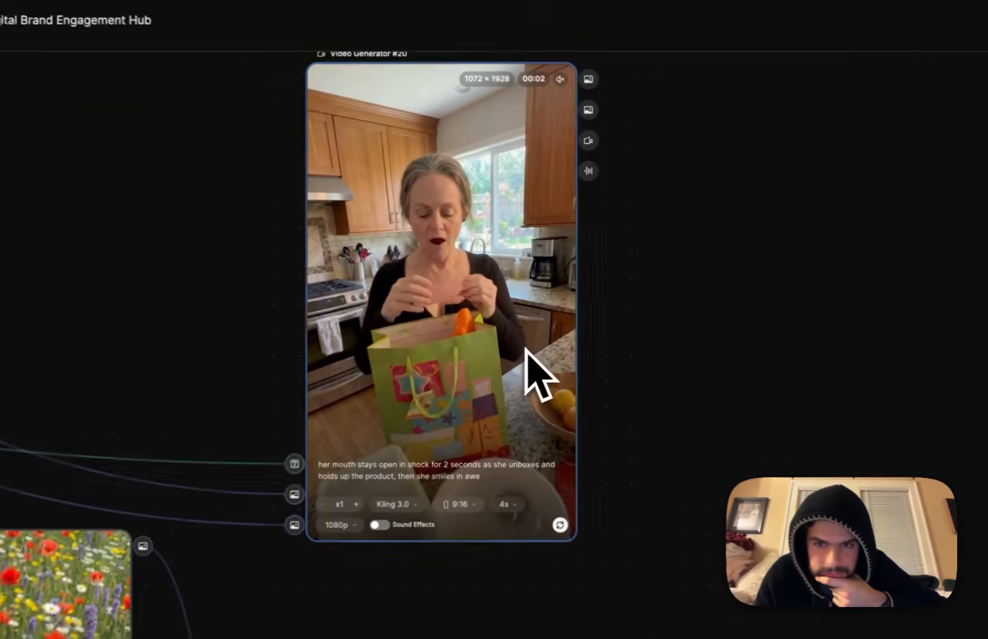
click(603, 307)
click(570, 152)
scroll(644, 335, down, 3)
scroll(605, 418, down, 5)
click(532, 298)
click(487, 224)
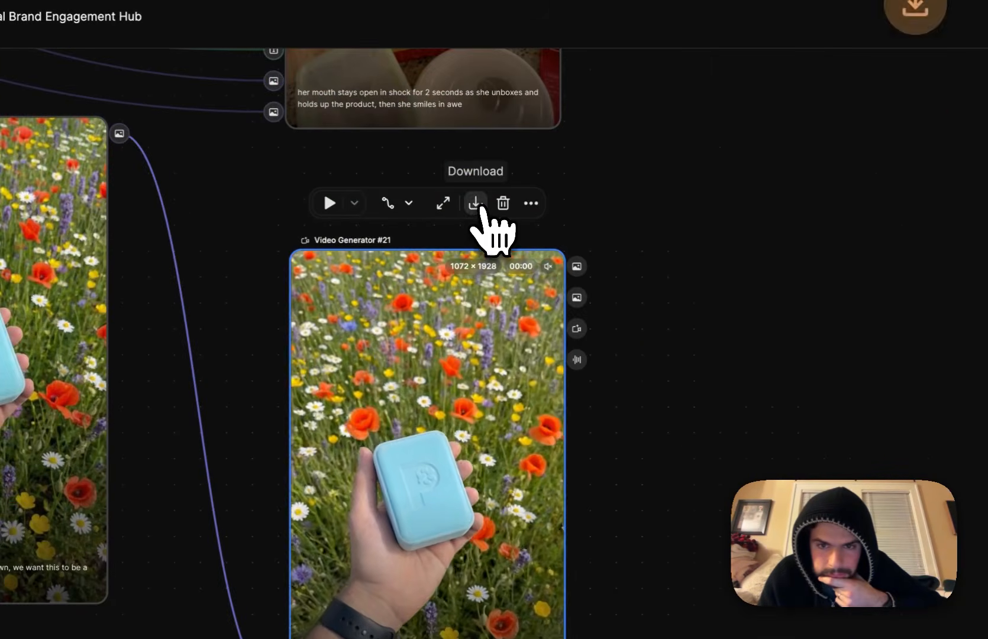
Download the 888-tattoo necklace clip and both two-pendant open-box clips, the wide meadow shot and the close-up.
scroll(568, 453, down, 3)
scroll(570, 455, down, 5)
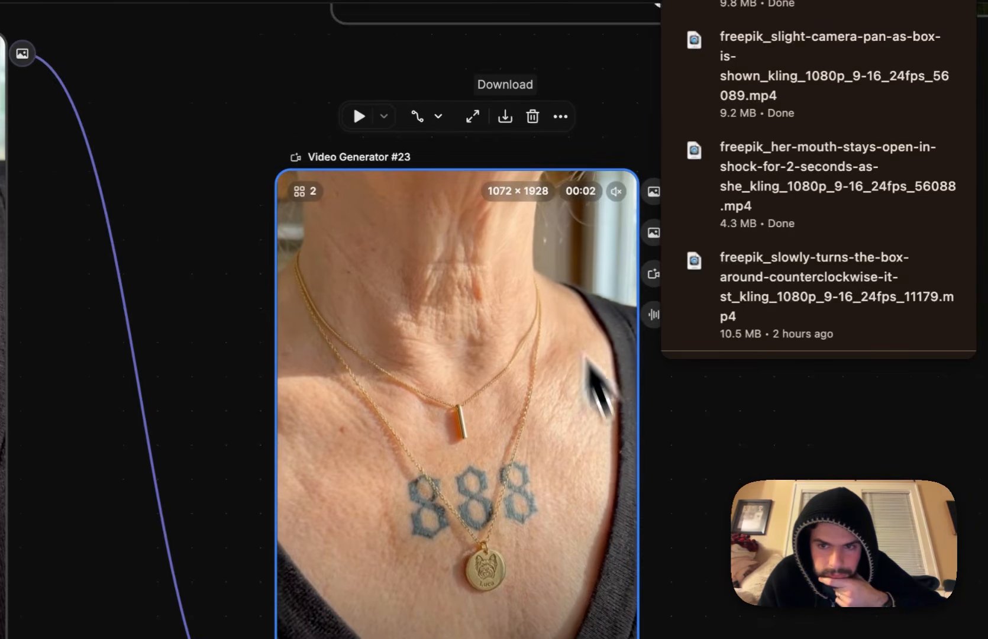
scroll(632, 477, down, 10)
scroll(634, 478, down, 3)
click(533, 308)
click(460, 158)
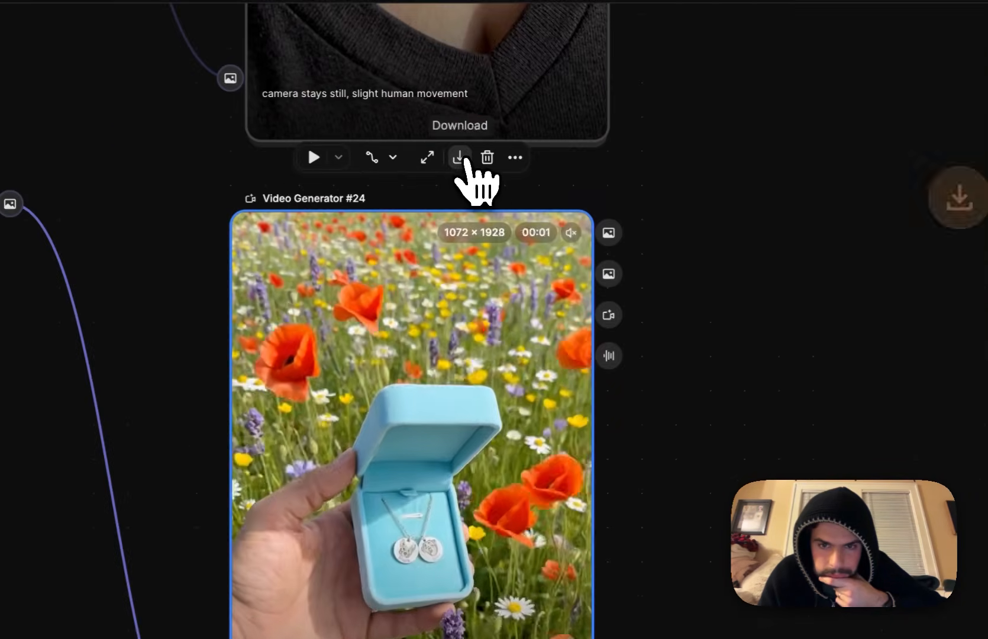
scroll(540, 369, down, 8)
scroll(544, 371, down, 5)
click(533, 349)
click(429, 124)
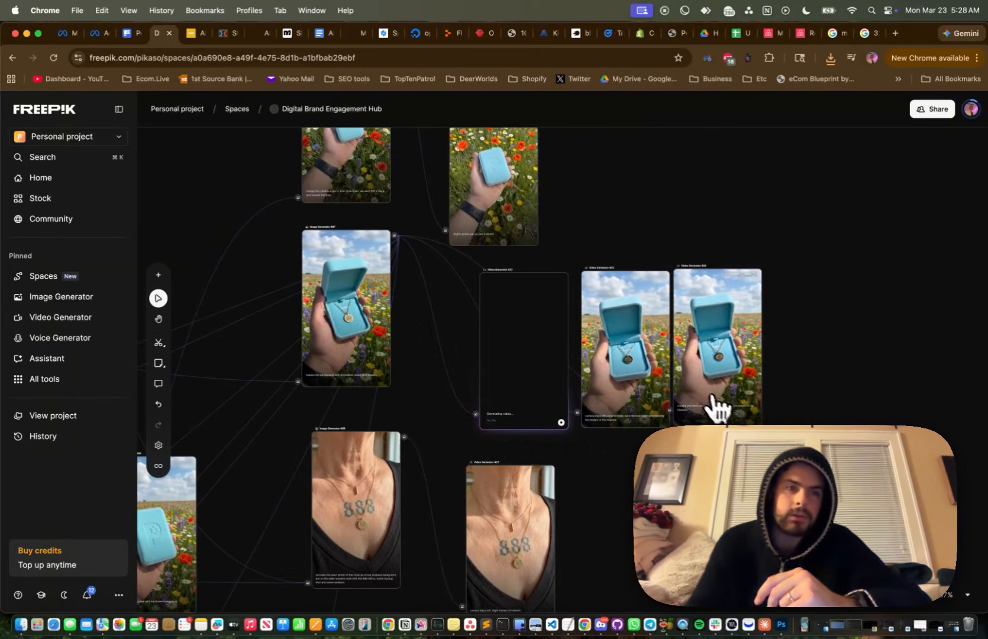
Switch to the other browser window and open the original winning ad's video.
key(ctrl+Up)
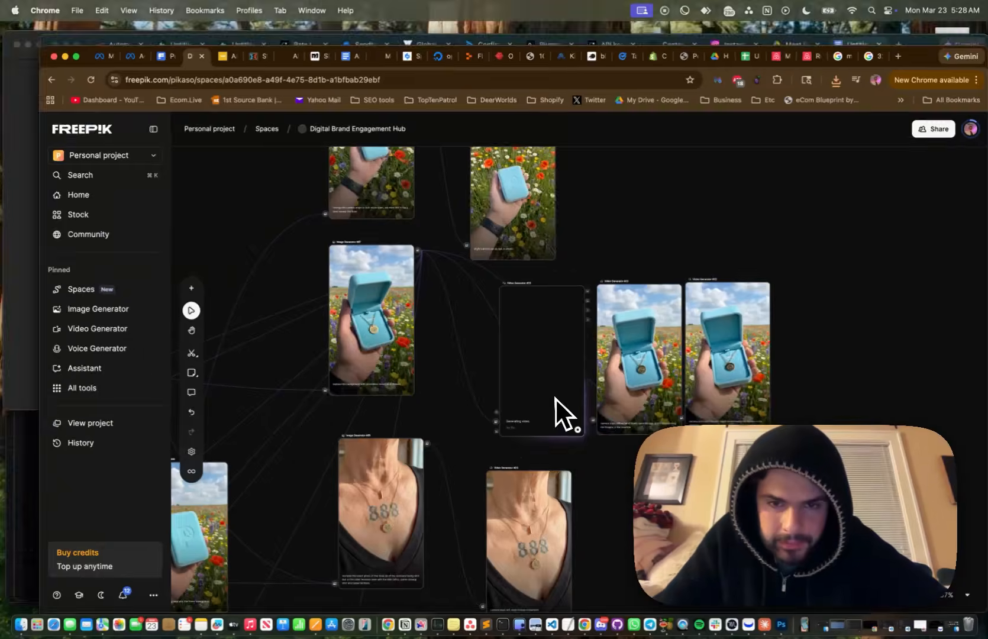
click(702, 363)
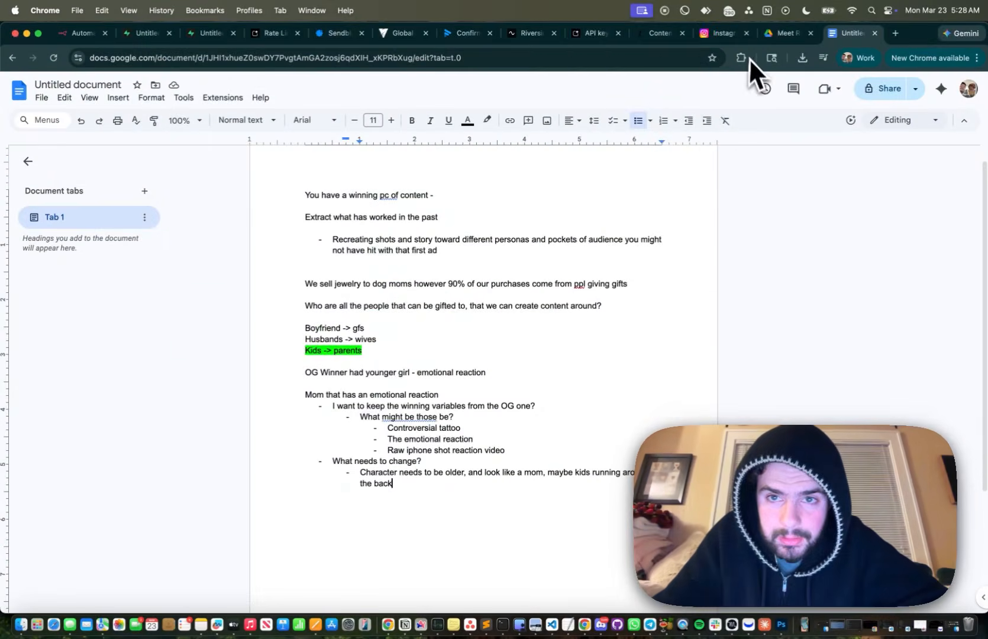
click(656, 34)
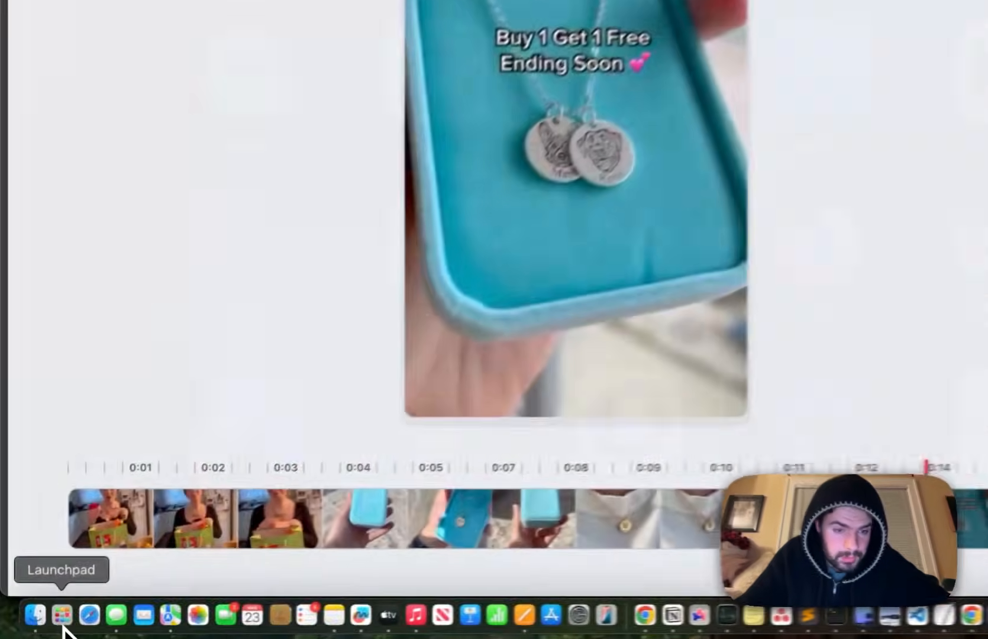
Switch to CapCut, import the original ad and the Freepik clips from Downloads, and place the original ad on the main track.
click(37, 624)
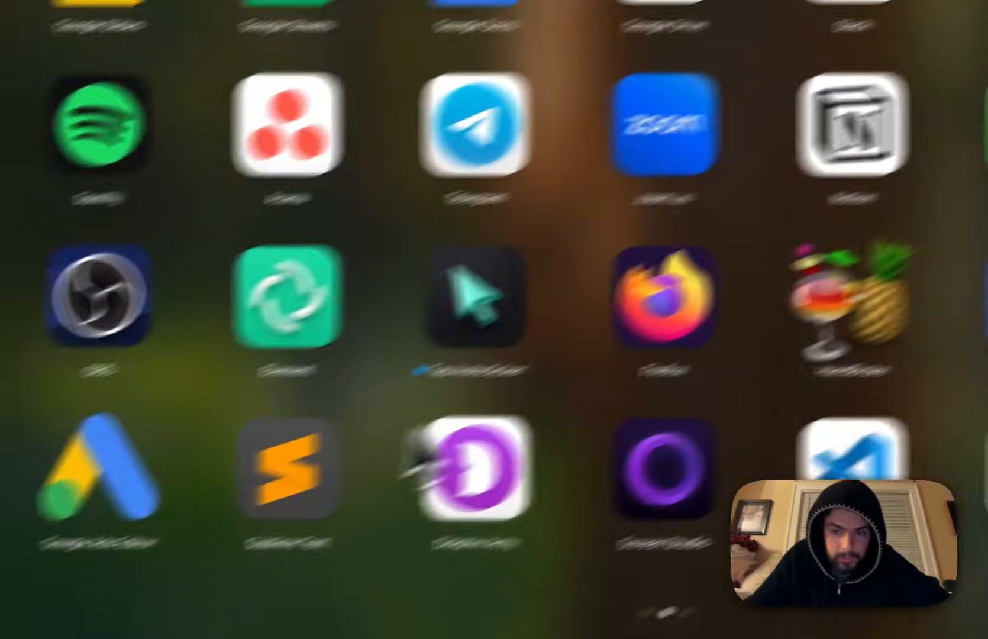
click(755, 314)
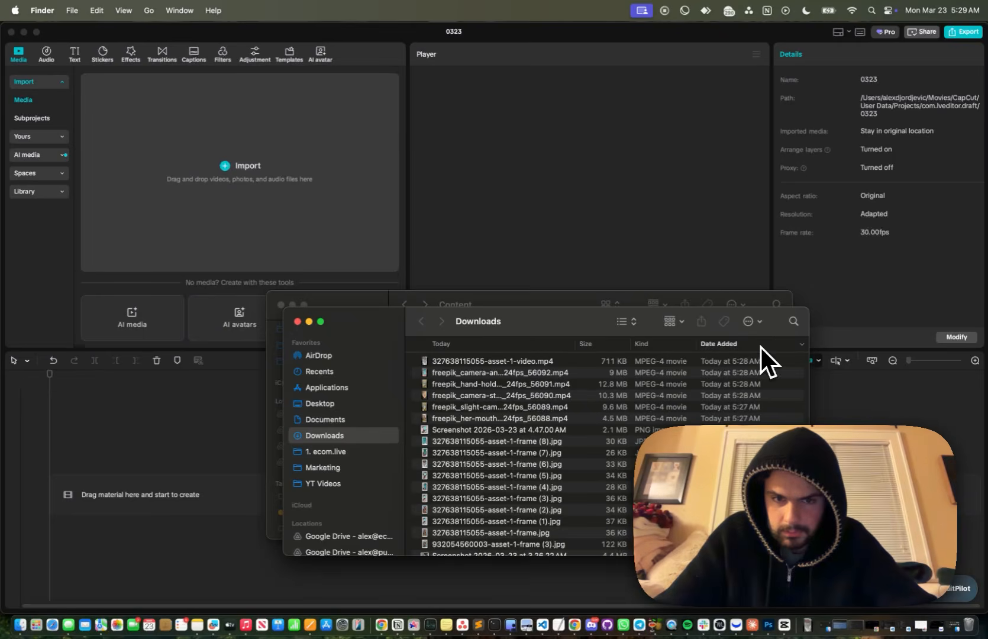
drag(556, 365, 307, 209)
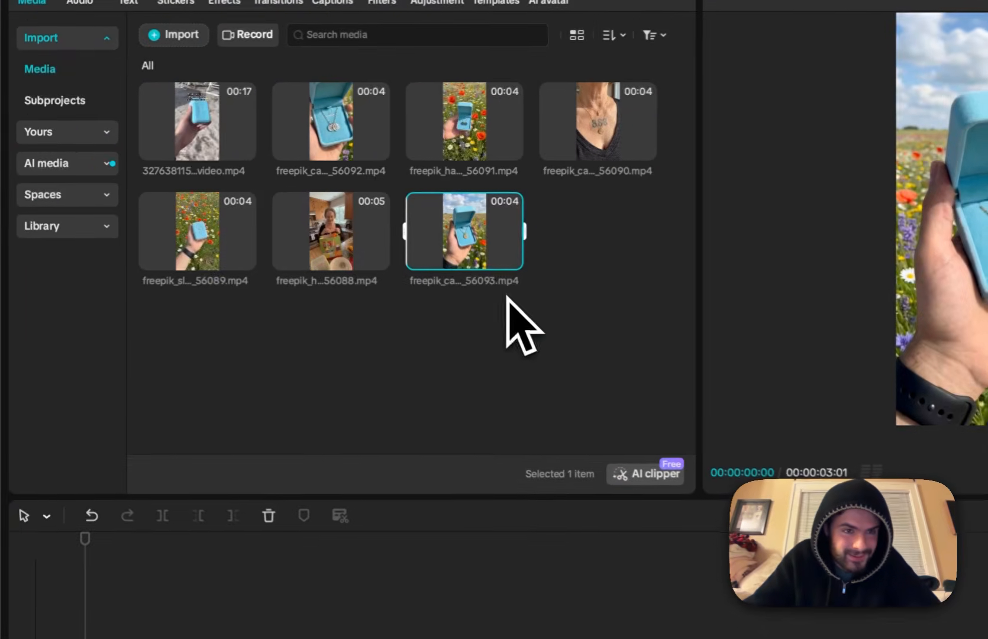
drag(204, 118, 347, 537)
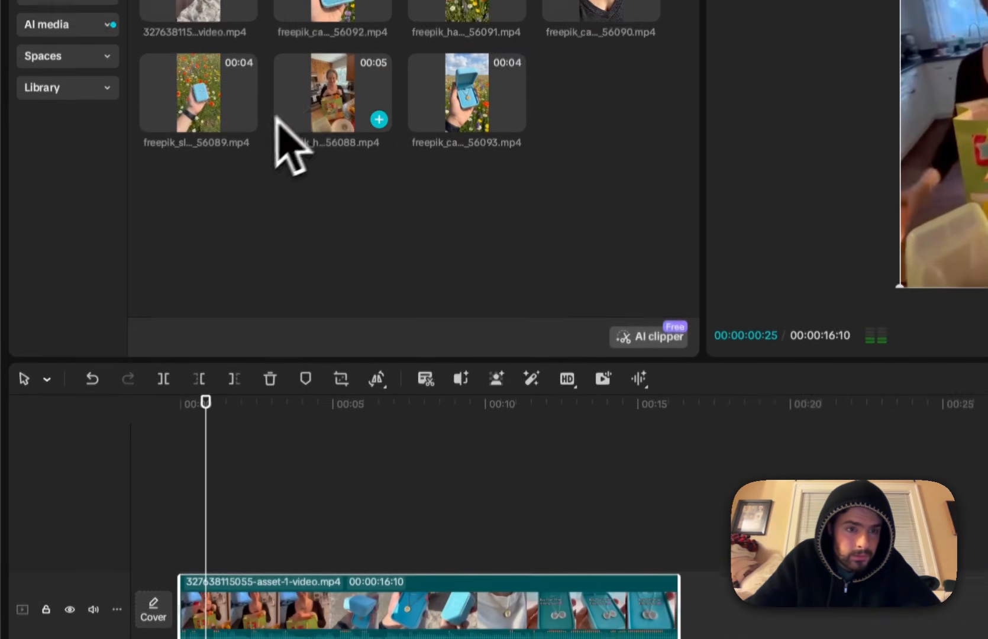
Layer the gift-bag reaction clip above the original ad, trim about 0.6 seconds off its start and align it with the timeline start.
drag(338, 193, 229, 543)
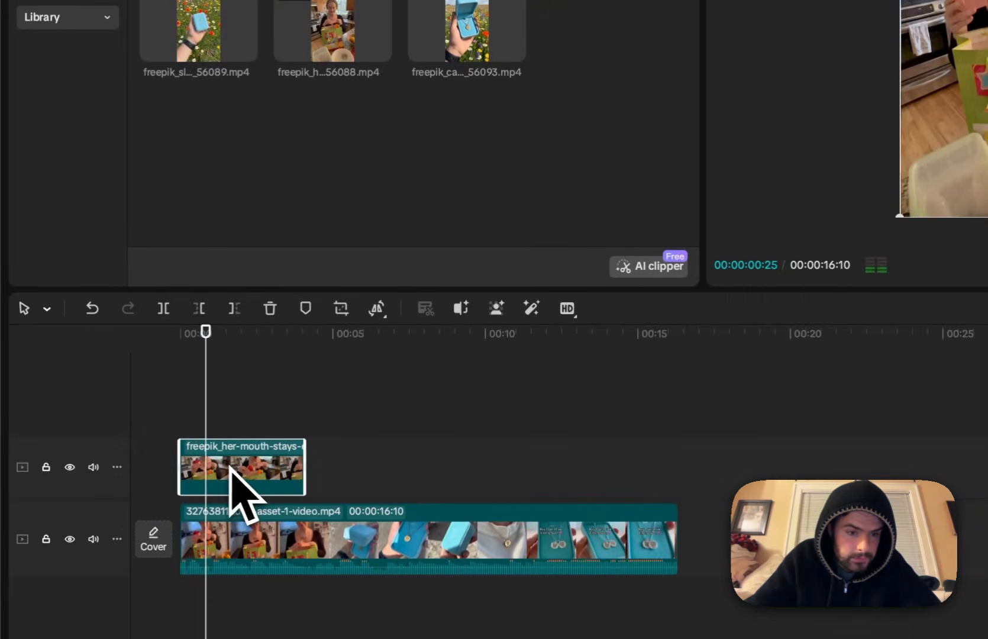
scroll(205, 459, up, 5)
key(b)
drag(197, 335, 213, 334)
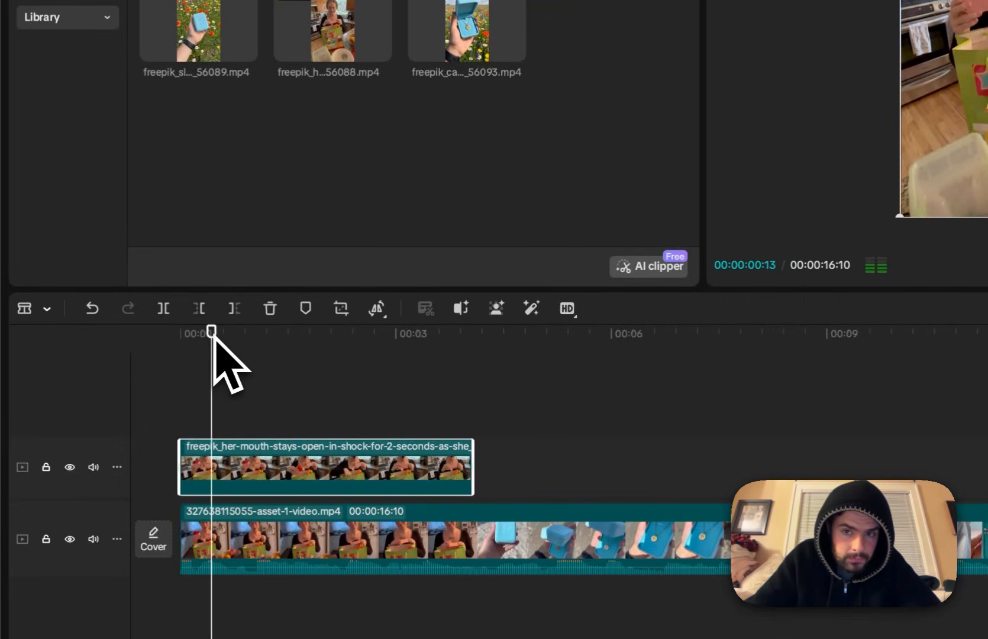
scroll(209, 352, up, 5)
scroll(195, 382, left, 2)
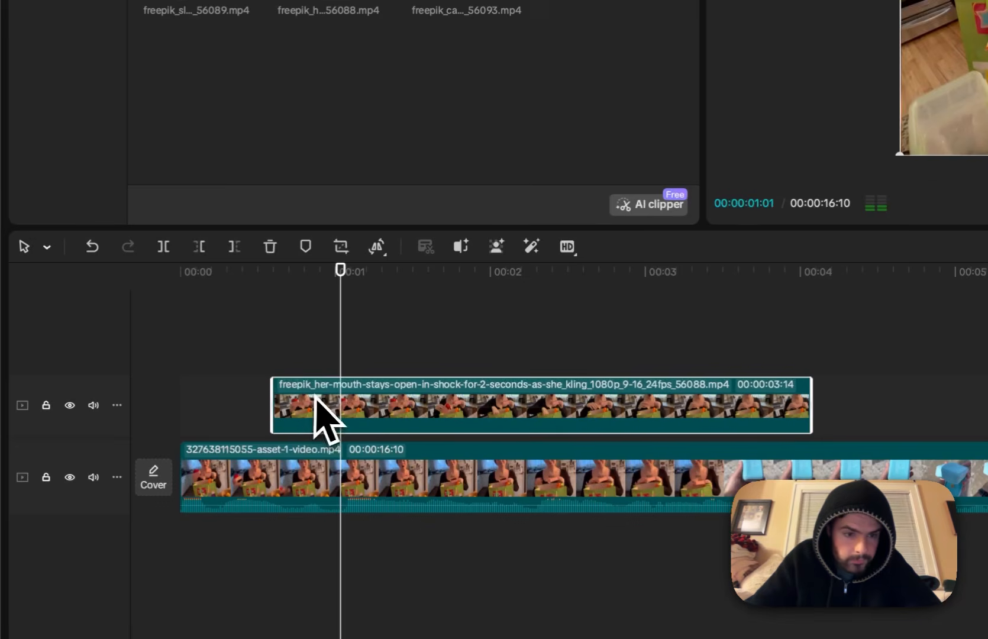
drag(315, 398, 215, 397)
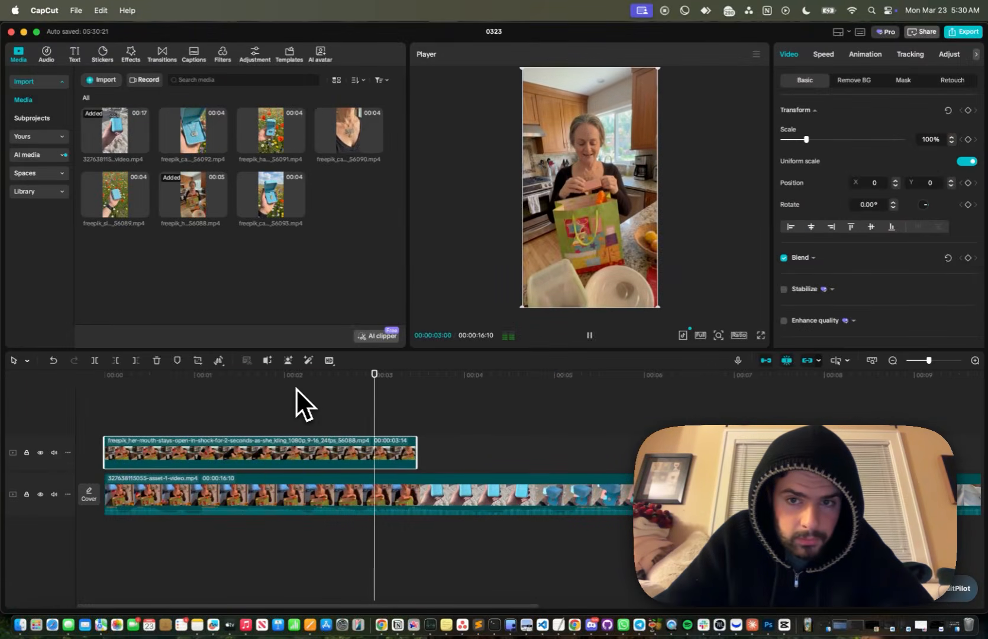
Trim the end of the gift-bag reaction clip to 00:00:03:08 and play back the cut against the original ad.
key(space)
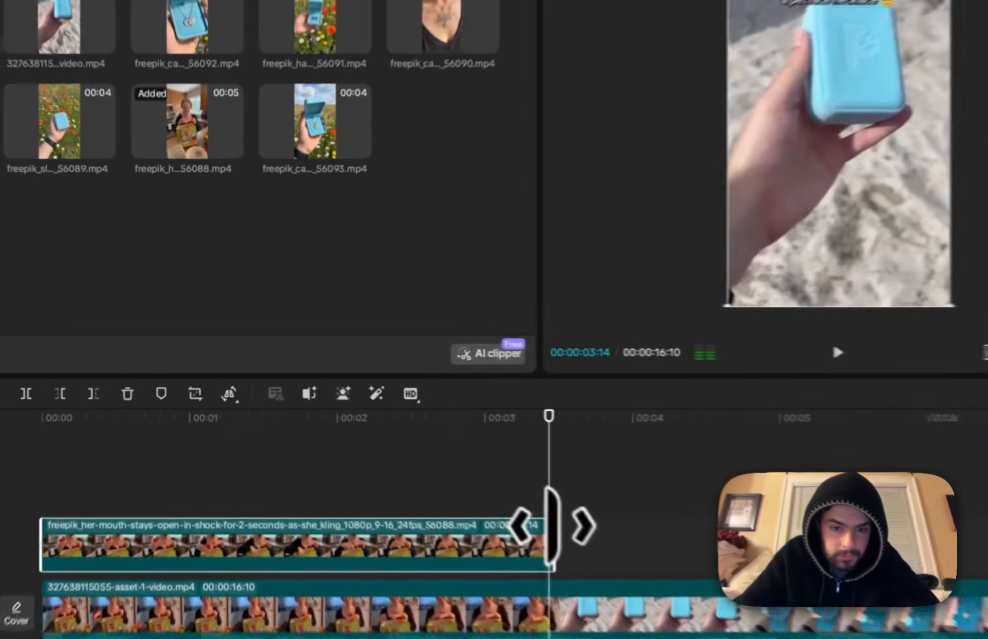
drag(416, 441, 400, 440)
drag(543, 536, 512, 536)
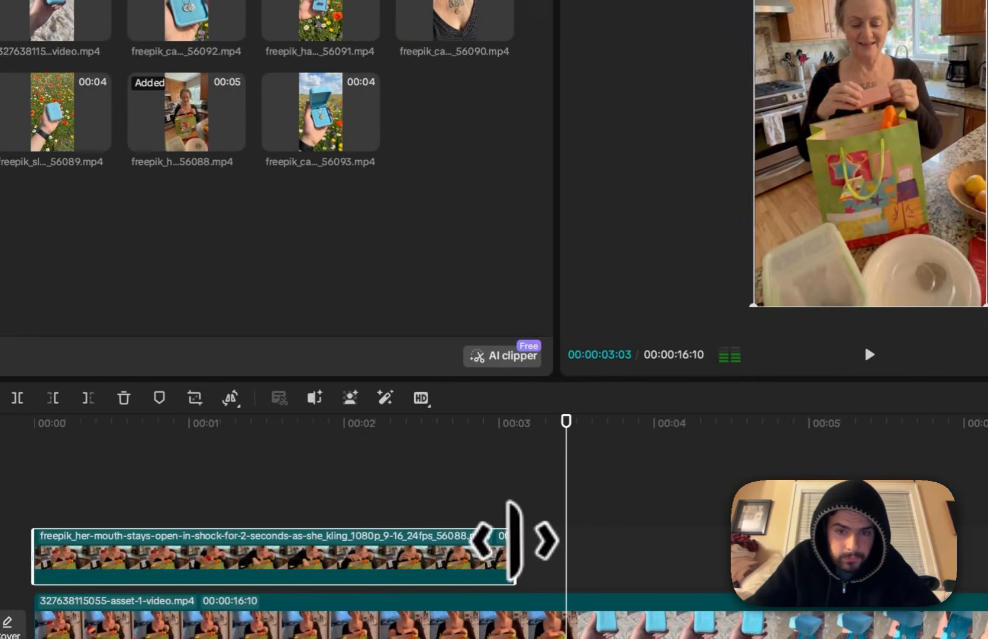
drag(566, 450, 539, 428)
drag(512, 537, 532, 541)
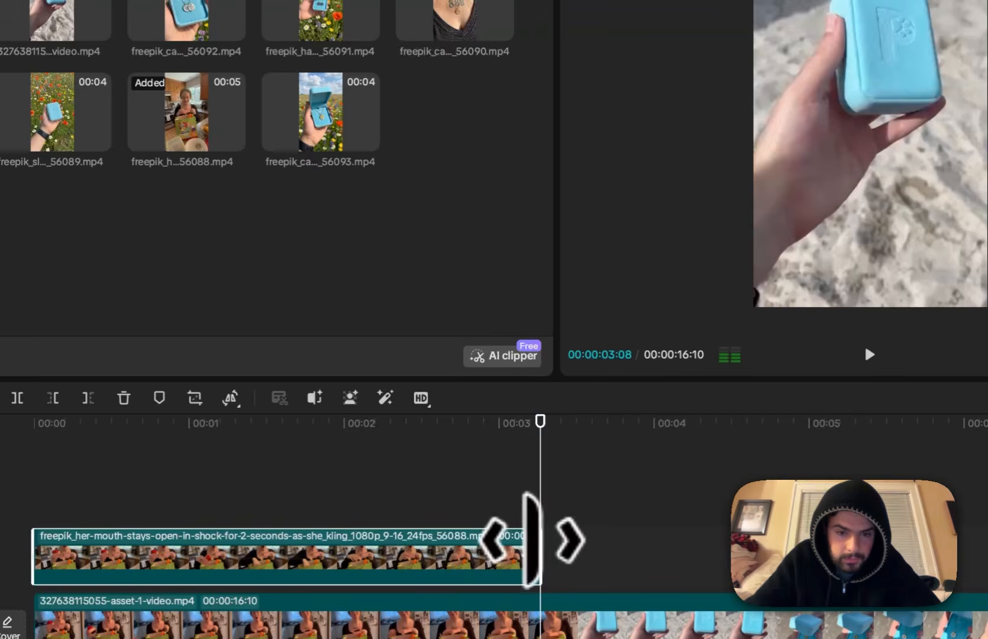
click(520, 427)
key(space)
key(space)
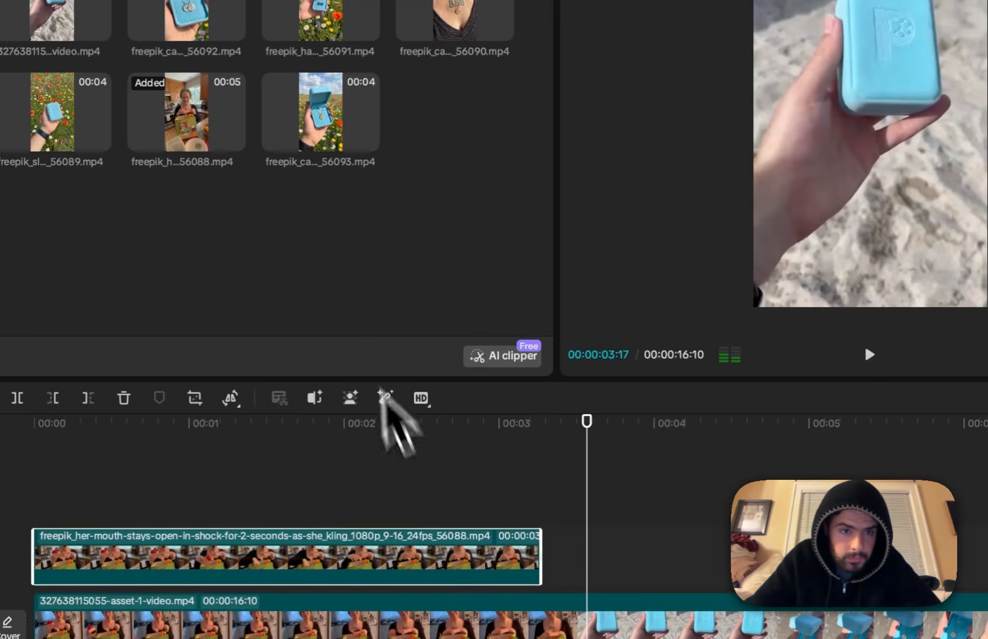
key(space)
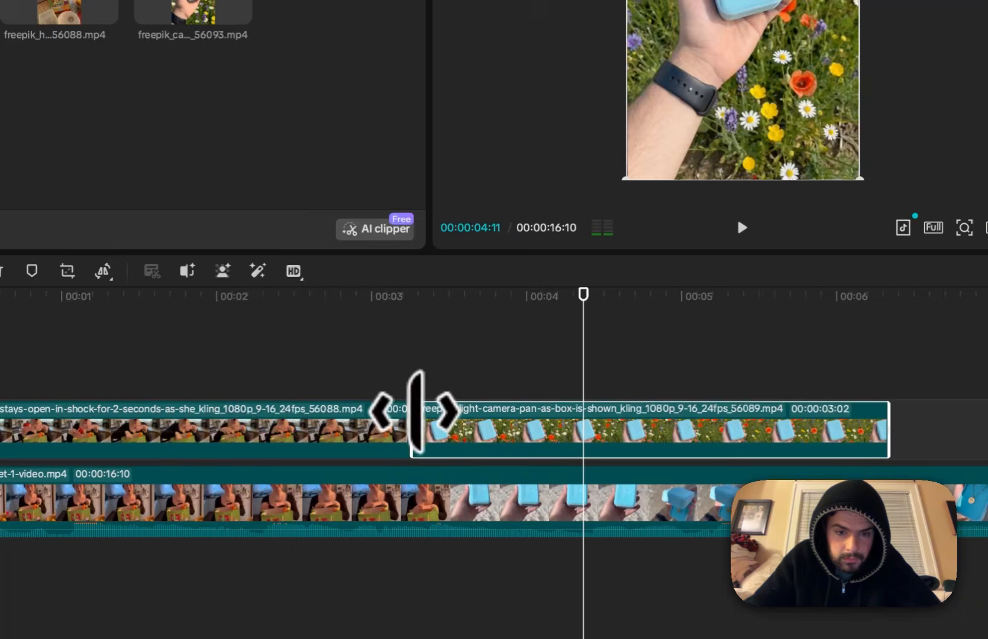
Trim about 0.9 seconds off the start of the closed-box meadow clip, butt it against the reaction clip and play the result.
drag(418, 414, 556, 395)
drag(609, 417, 479, 422)
click(351, 305)
key(space)
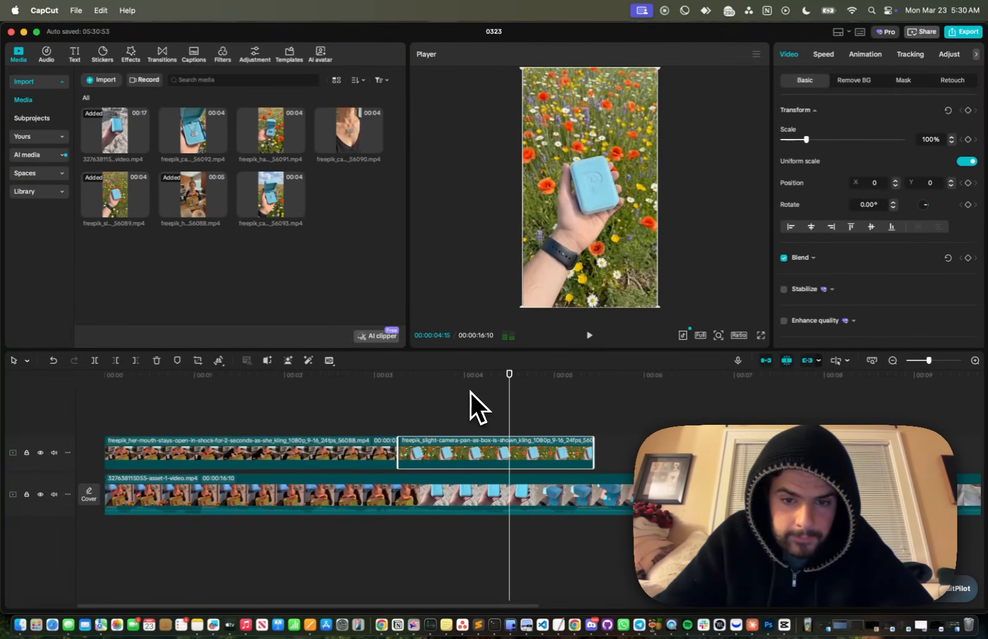
Play the closed-box meadow clip and trim its end to 00:00:04:26, where the original ad's box starts opening.
key(space)
key(space)
drag(593, 452, 541, 445)
click(560, 404)
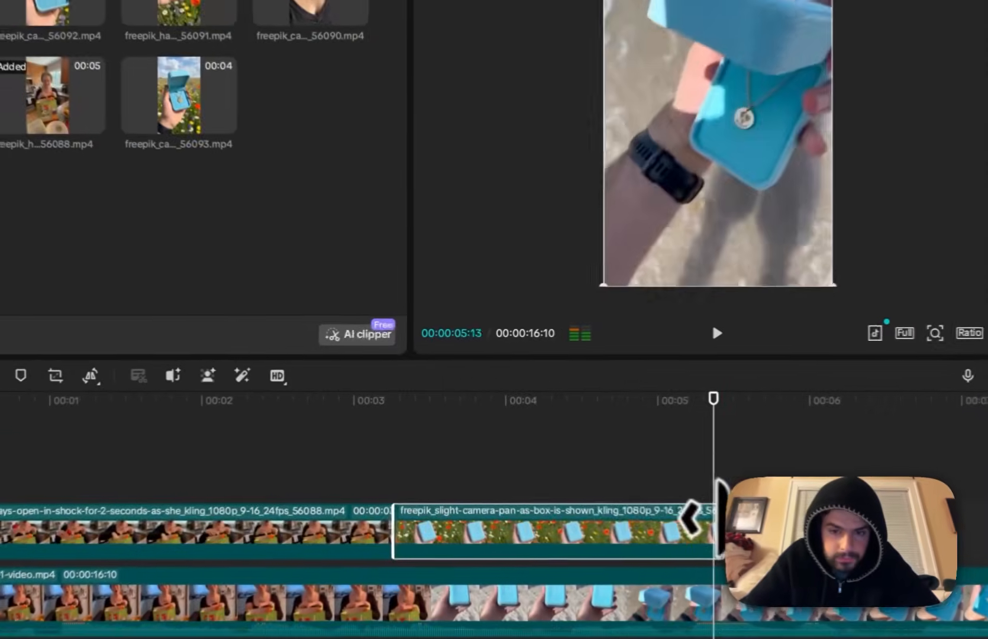
drag(678, 450, 605, 452)
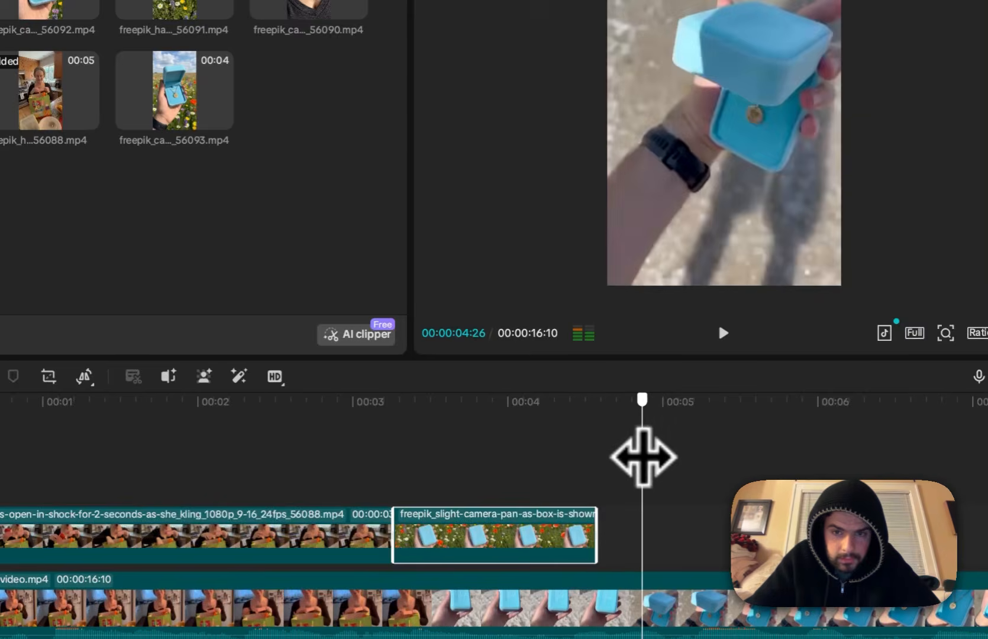
drag(597, 521, 643, 521)
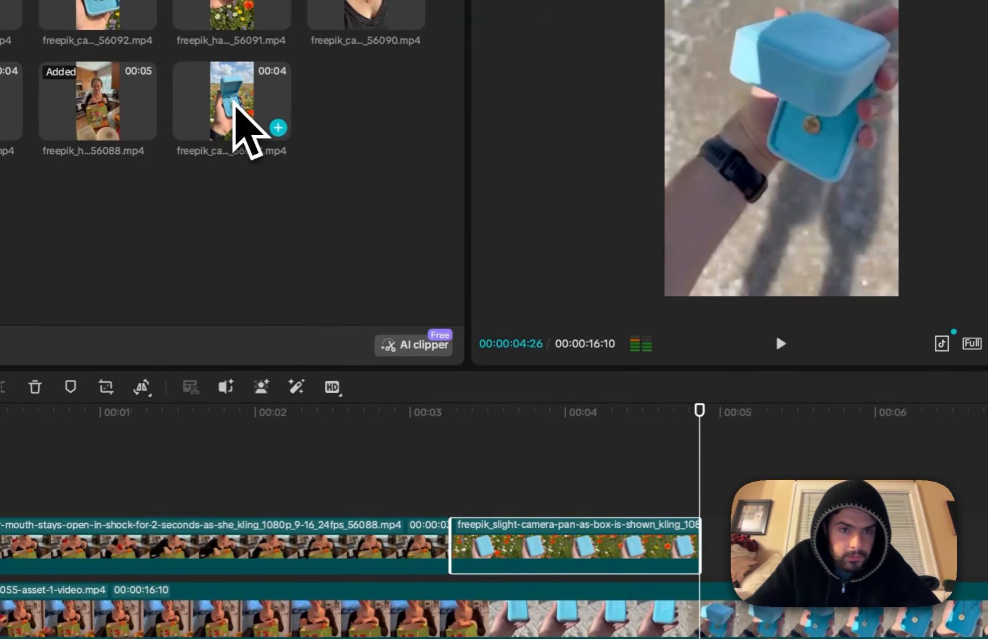
Place the open-box necklace clip (56093) directly after the closed-box clip on the upper track and play it.
drag(234, 101, 707, 548)
key(space)
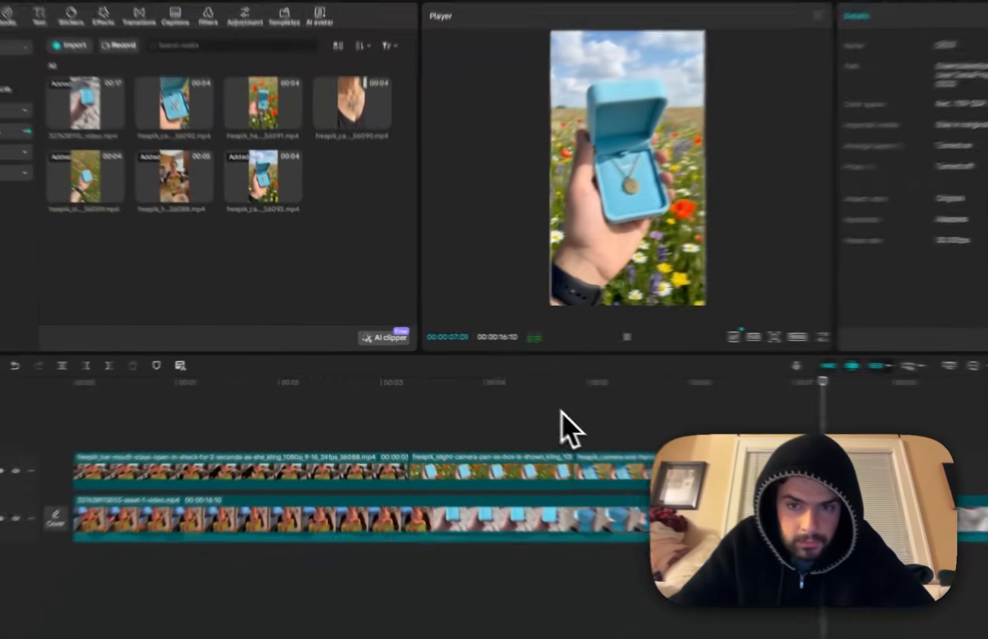
key(space)
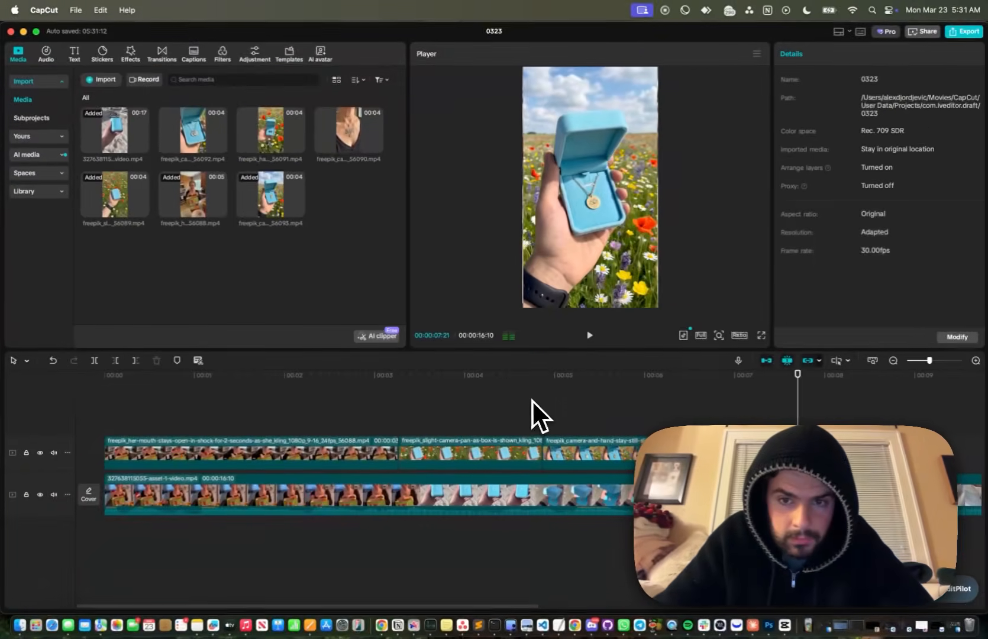
Try trimming the end of the open-box necklace clip to about 00:00:07:02.
scroll(583, 449, right, 4)
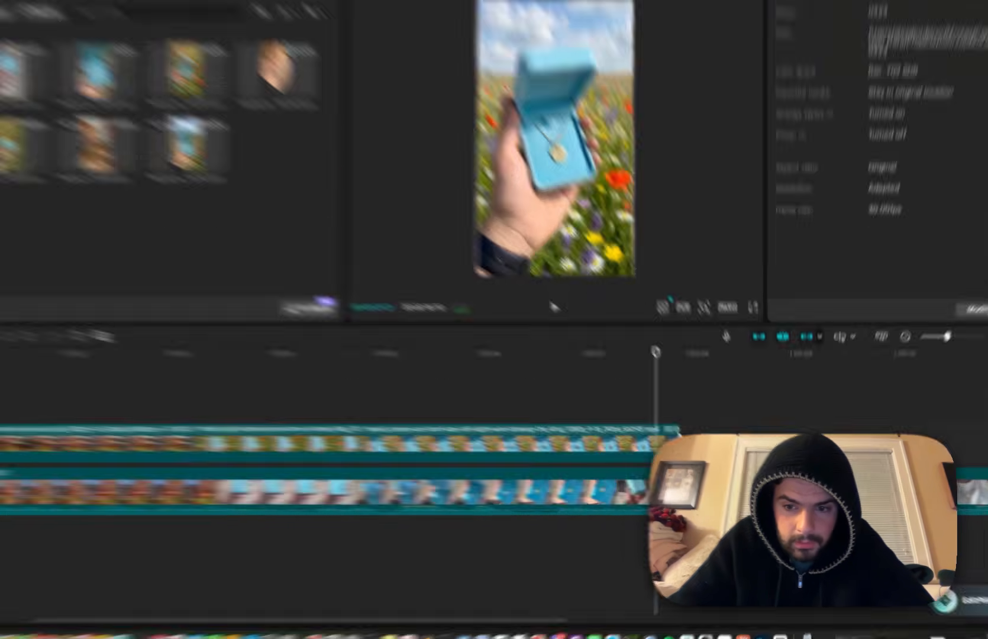
click(696, 444)
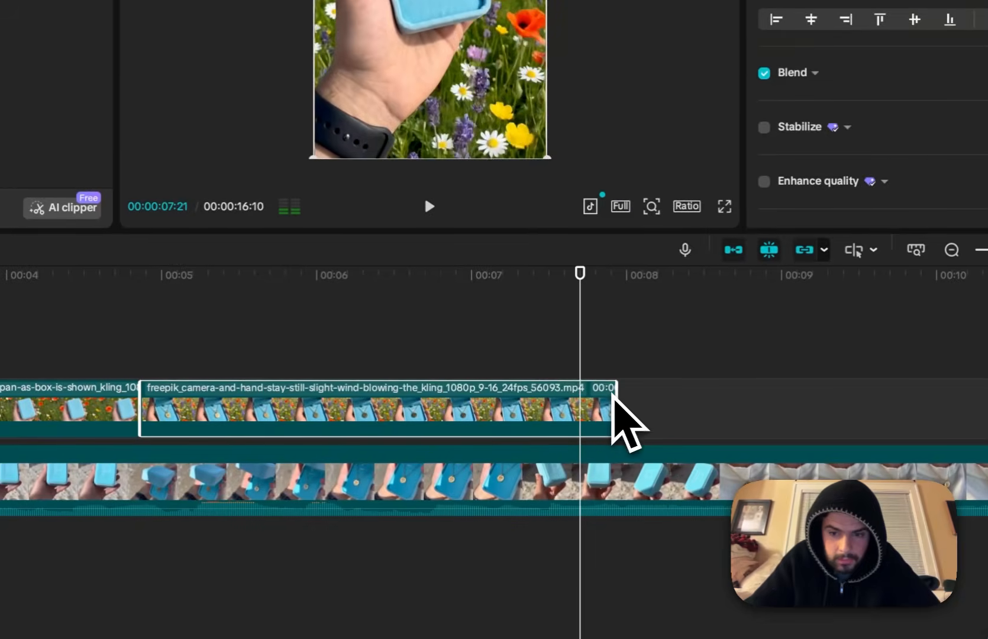
drag(614, 397, 483, 397)
drag(585, 353, 564, 362)
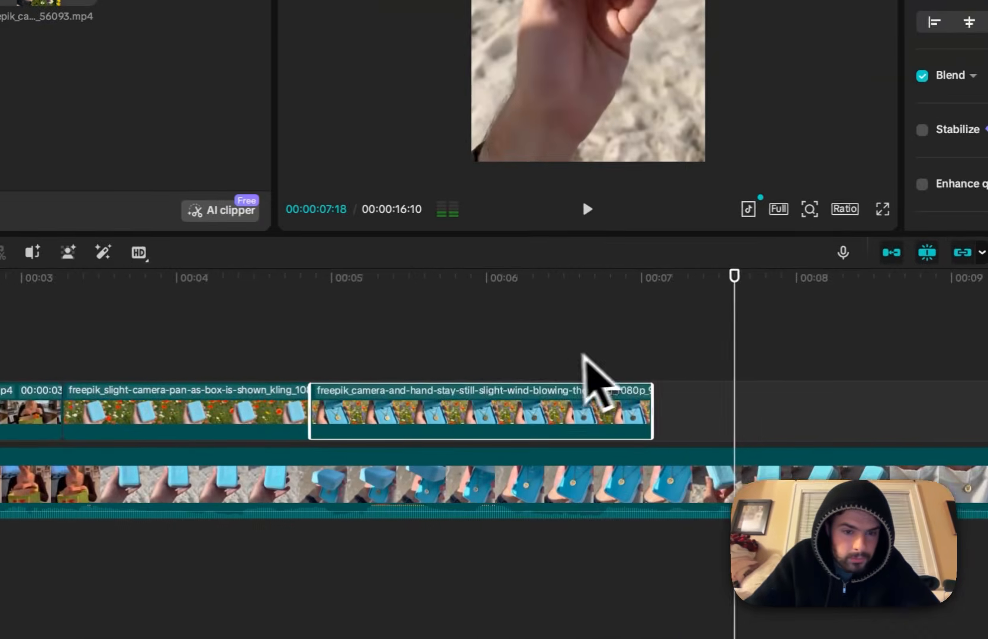
Scrub through the open-box section and extend the necklace clip's end back to its full length.
scroll(567, 428, left, 3)
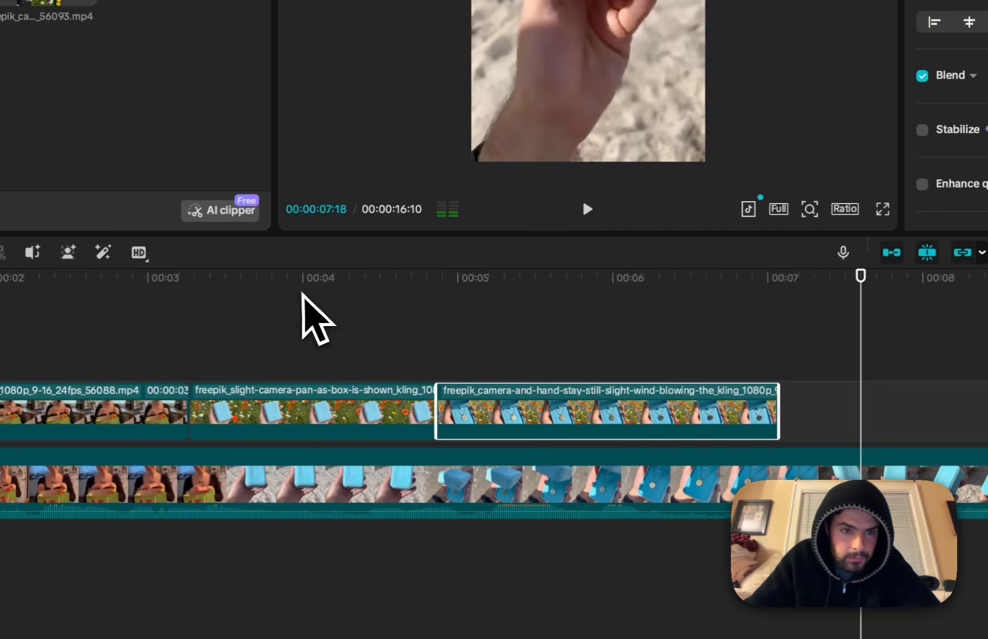
click(302, 293)
click(587, 296)
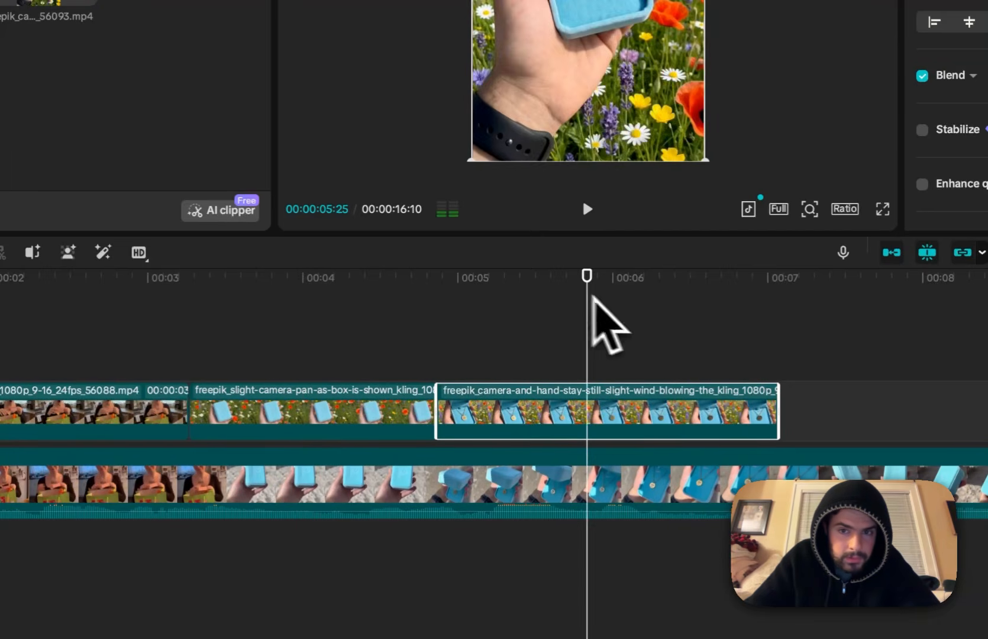
scroll(594, 299, right, 3)
click(509, 350)
click(504, 322)
drag(505, 322, 638, 369)
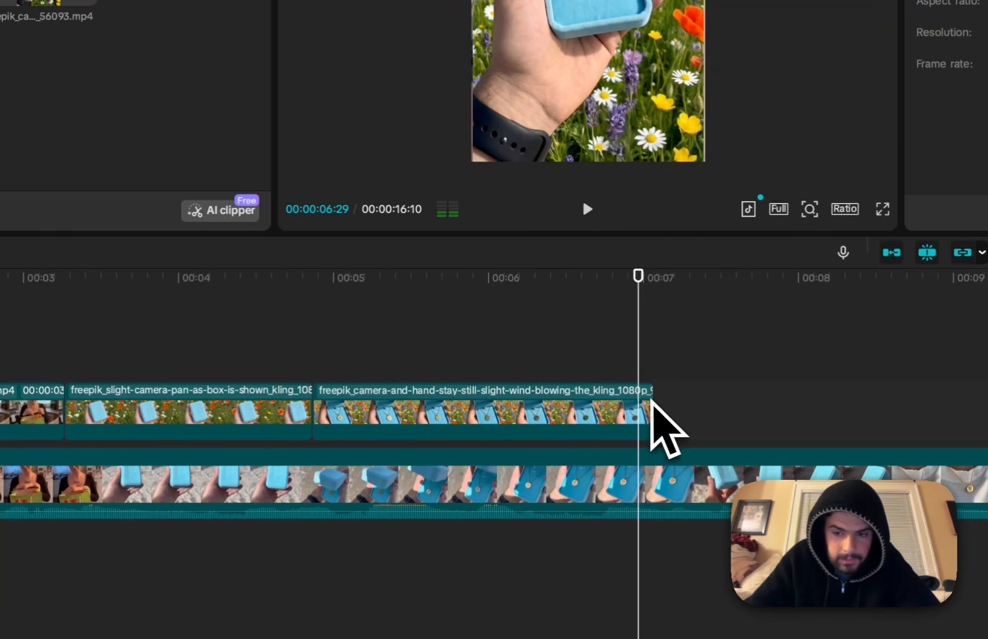
scroll(643, 402, right, 2)
drag(578, 402, 754, 403)
Split the open-box necklace clip at 00:00:06:22 and scale its second part to about 143%.
key(space)
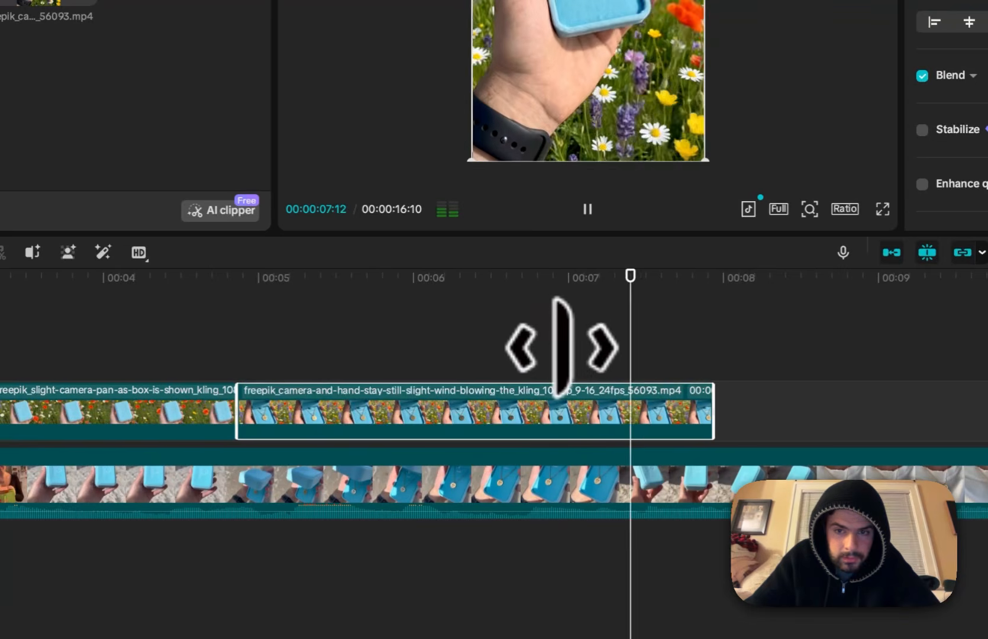
key(space)
click(233, 311)
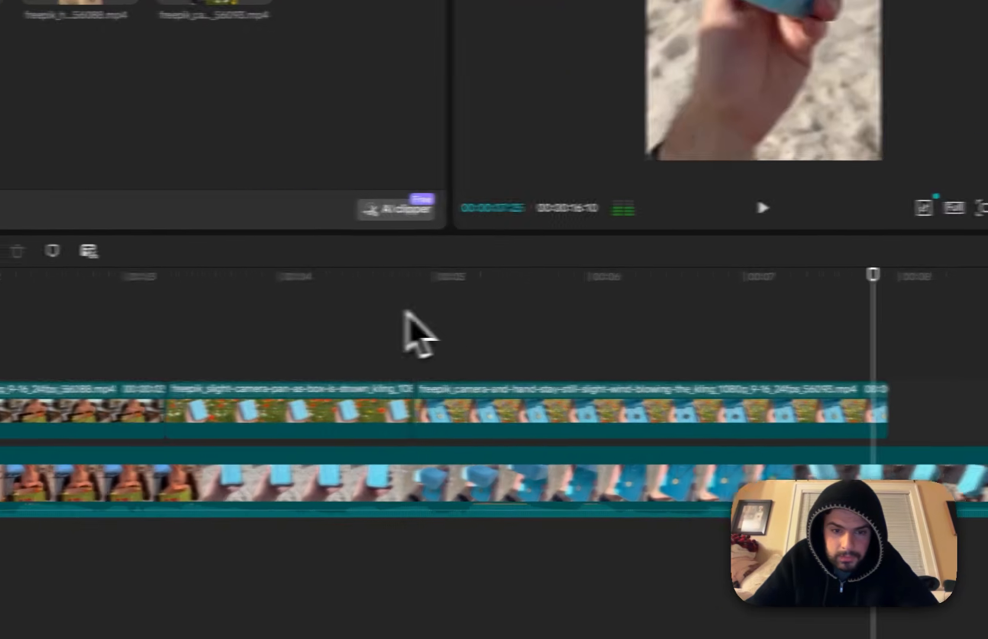
key(space)
key(space)
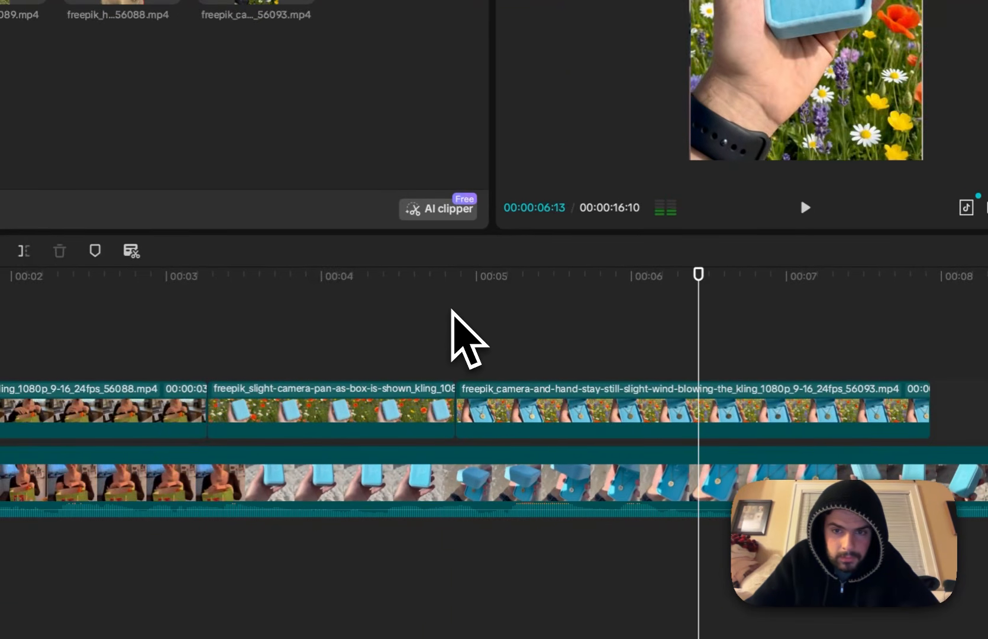
click(715, 411)
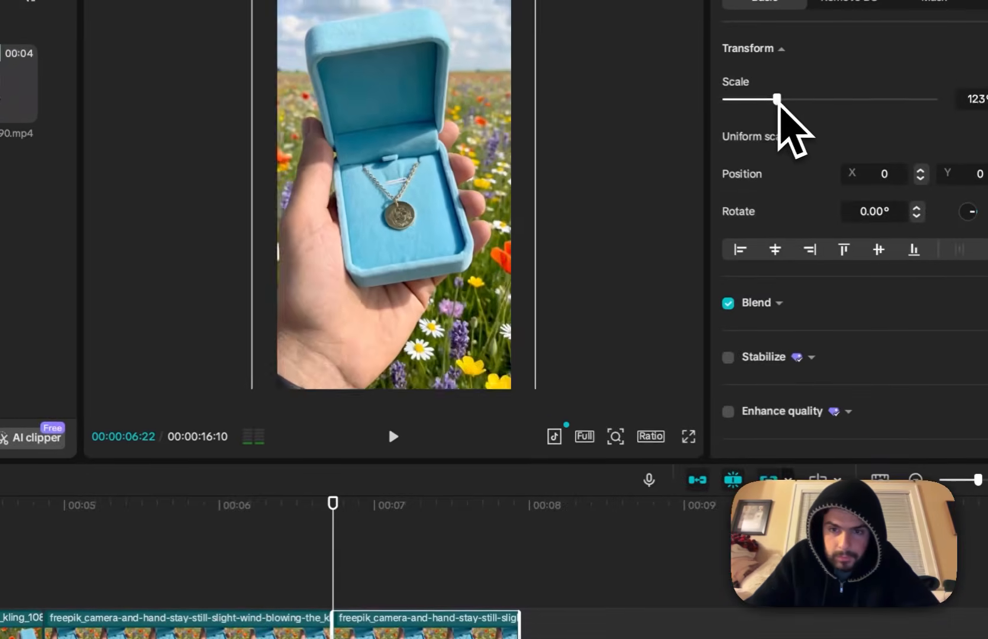
drag(777, 99, 784, 100)
Play back the open-box necklace section to check the zoomed-in cut against the original ad.
key(space)
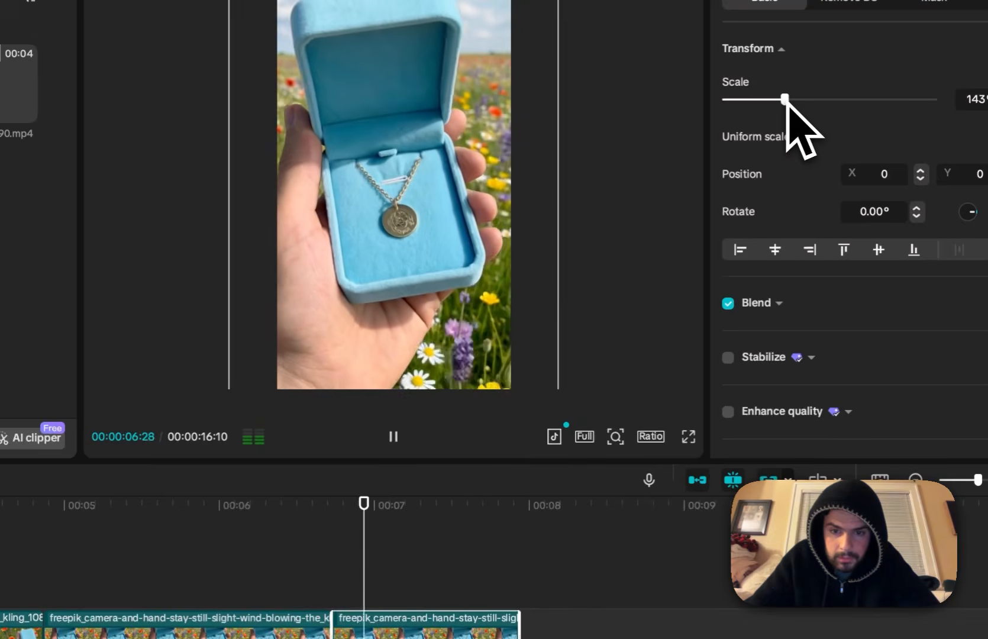
key(space)
click(310, 368)
key(space)
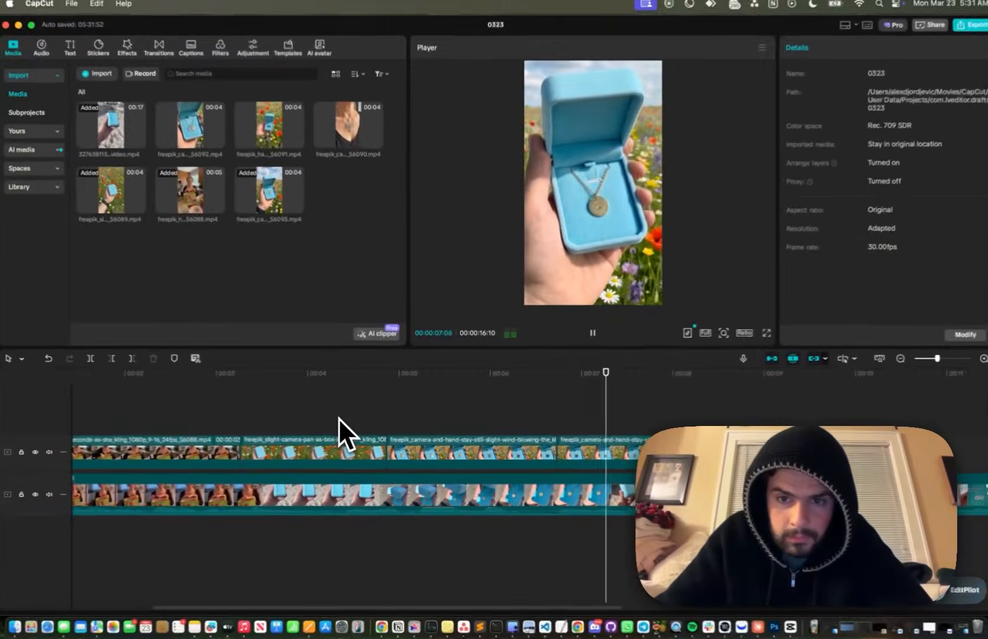
key(space)
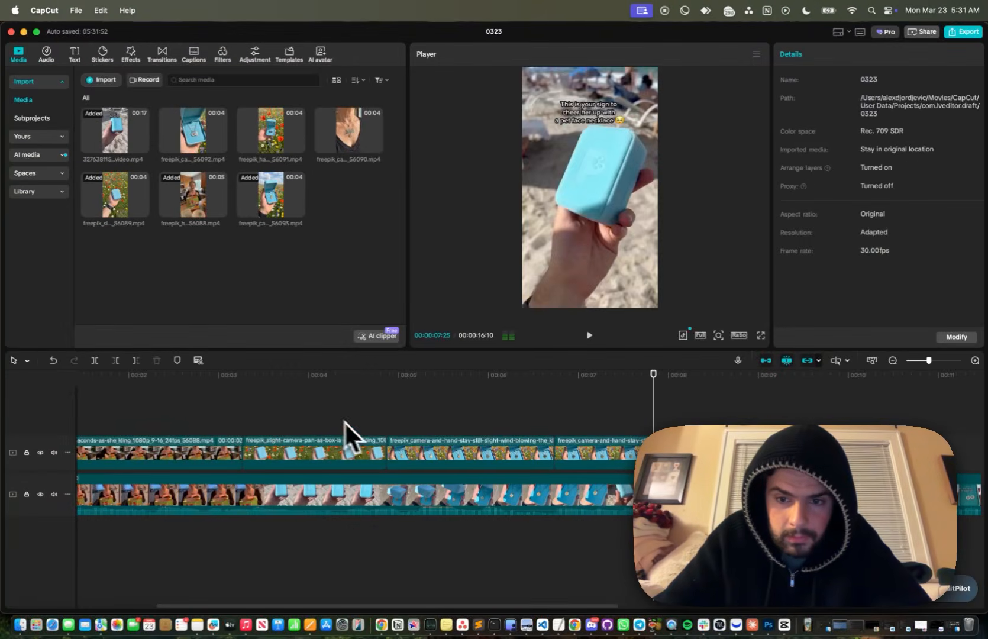
Place the worn-necklace clip (56090) directly after the second open-box part on the upper track and play it.
scroll(437, 482, right, 5)
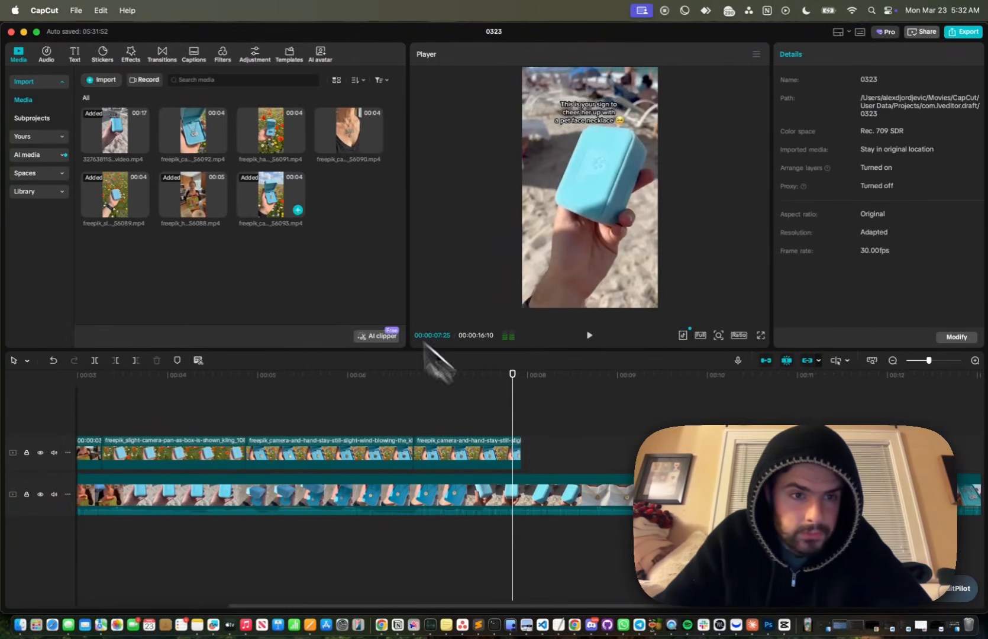
drag(342, 135, 516, 439)
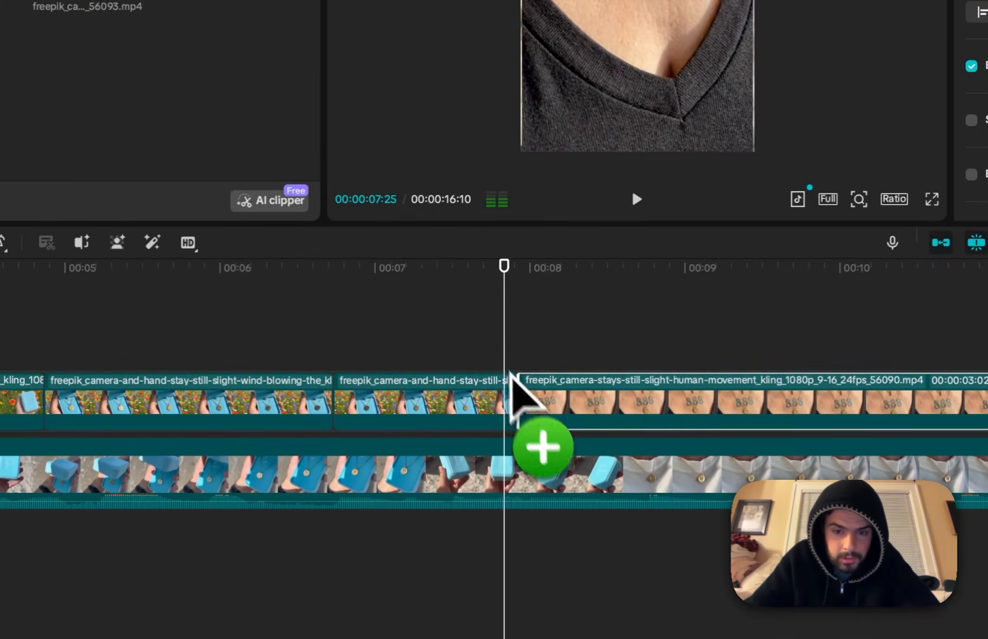
key(space)
Split the worn-necklace clip at 00:00:09:17, scale its second part to 166% and play back the cut.
drag(510, 374, 558, 350)
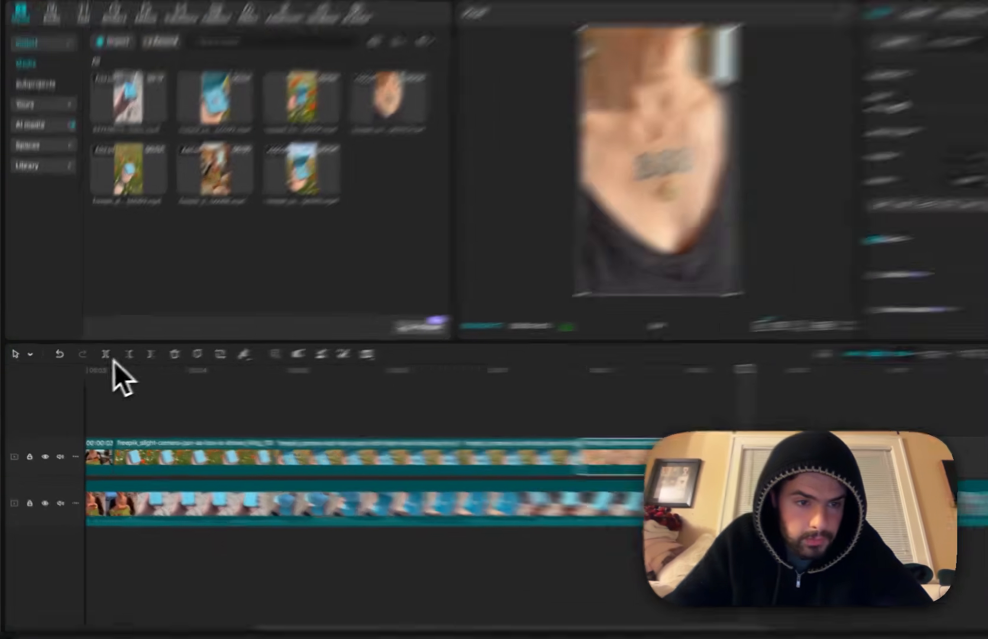
click(97, 362)
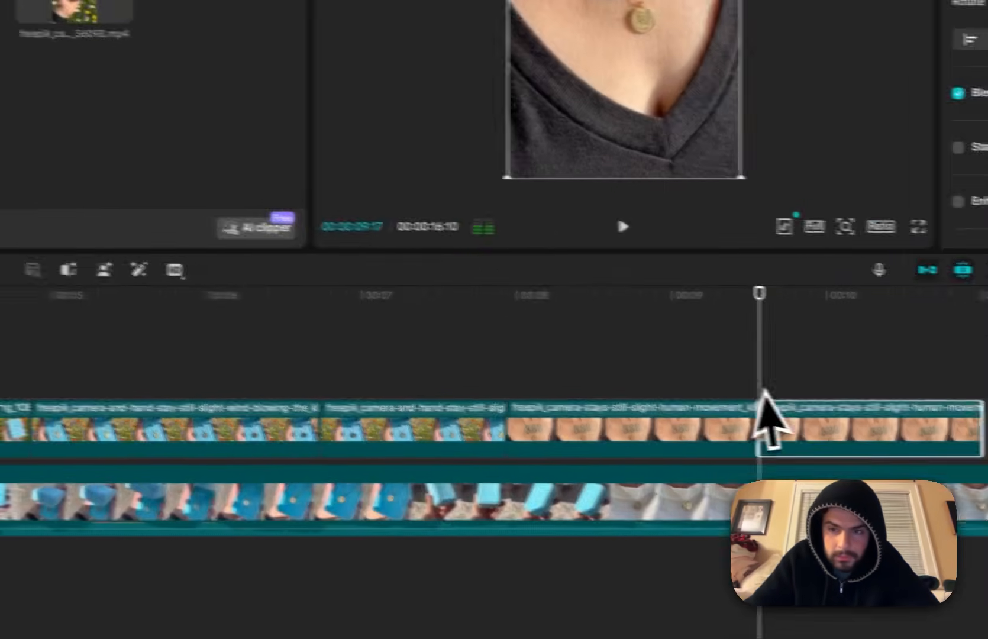
key(space)
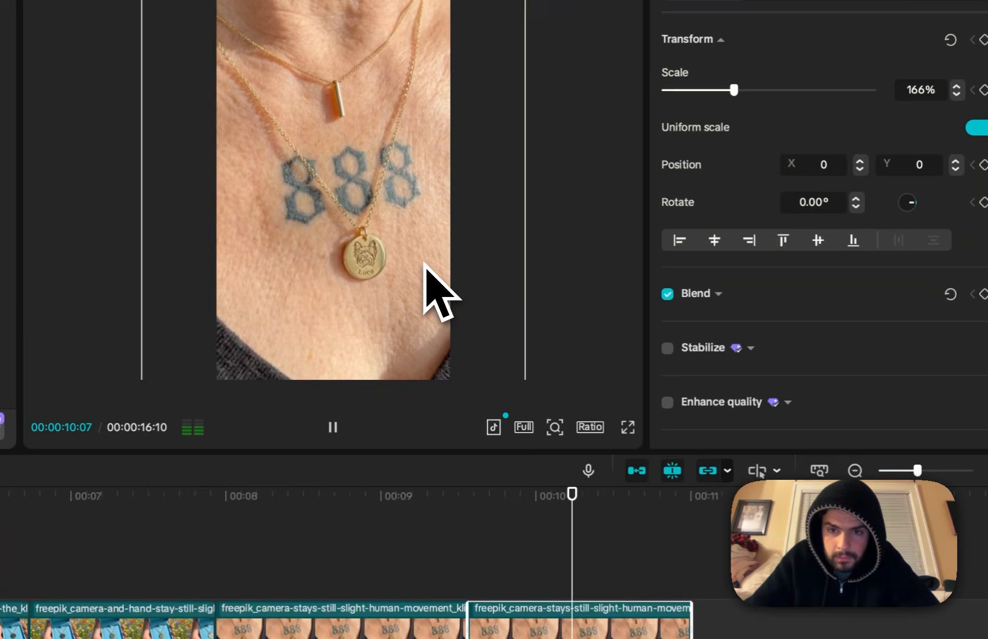
key(space)
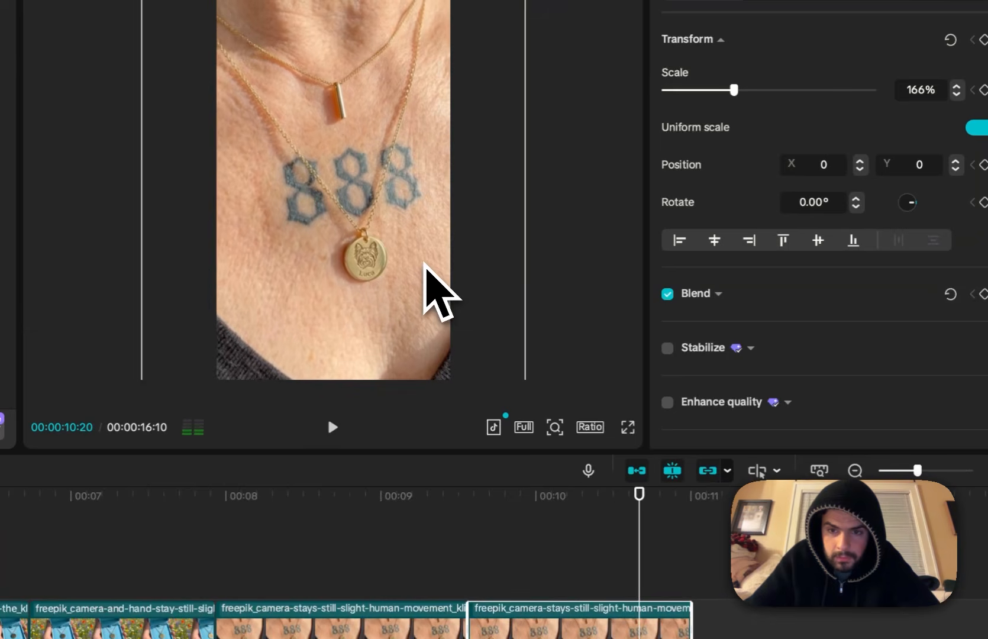
drag(403, 320, 390, 263)
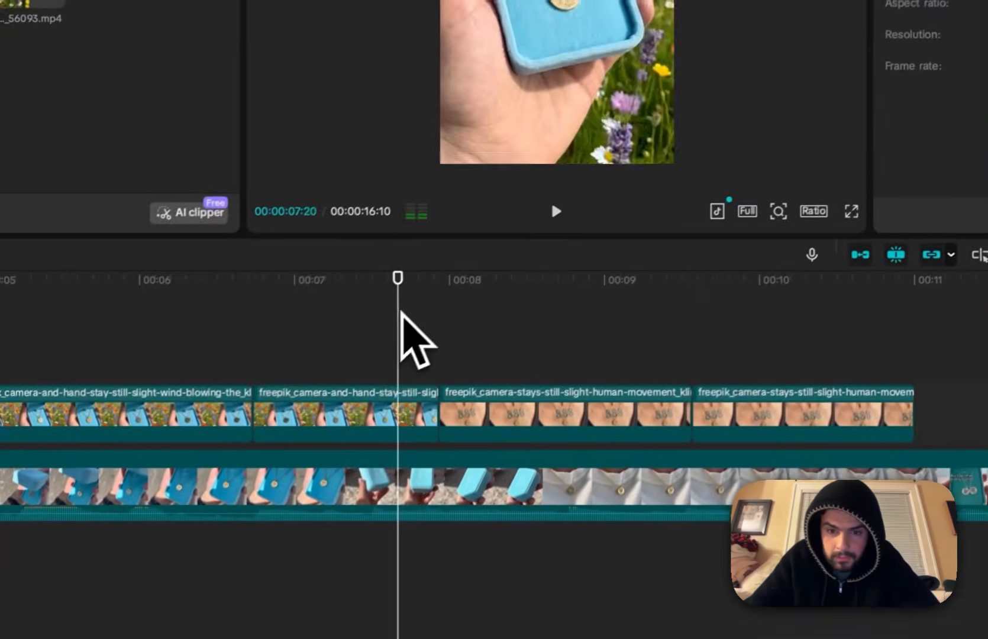
key(space)
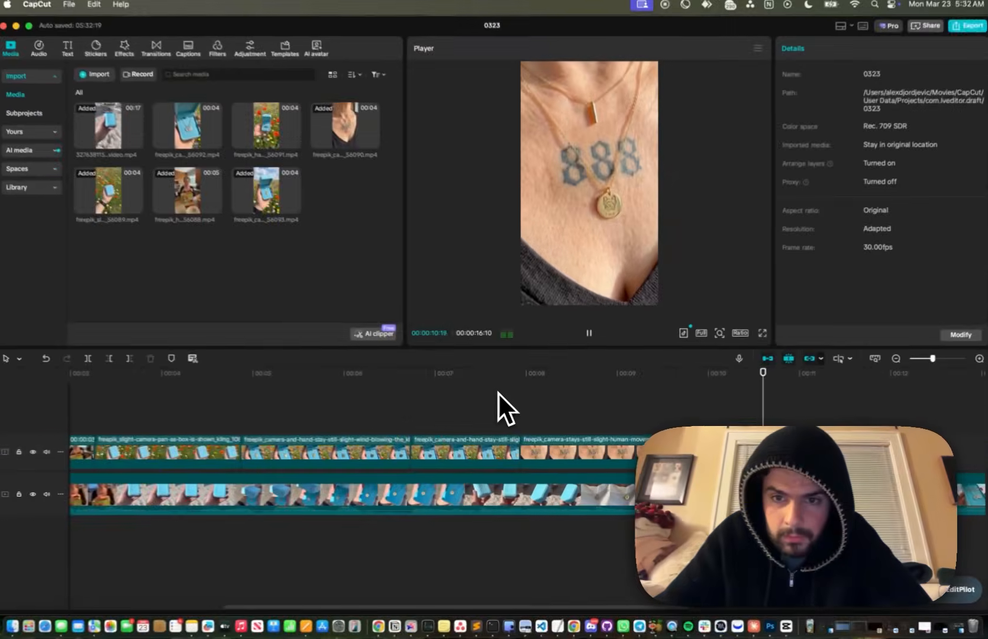
key(space)
Place the wide meadow open-box clip (56091) directly after the worn-necklace clip on the upper track.
scroll(532, 444, right, 10)
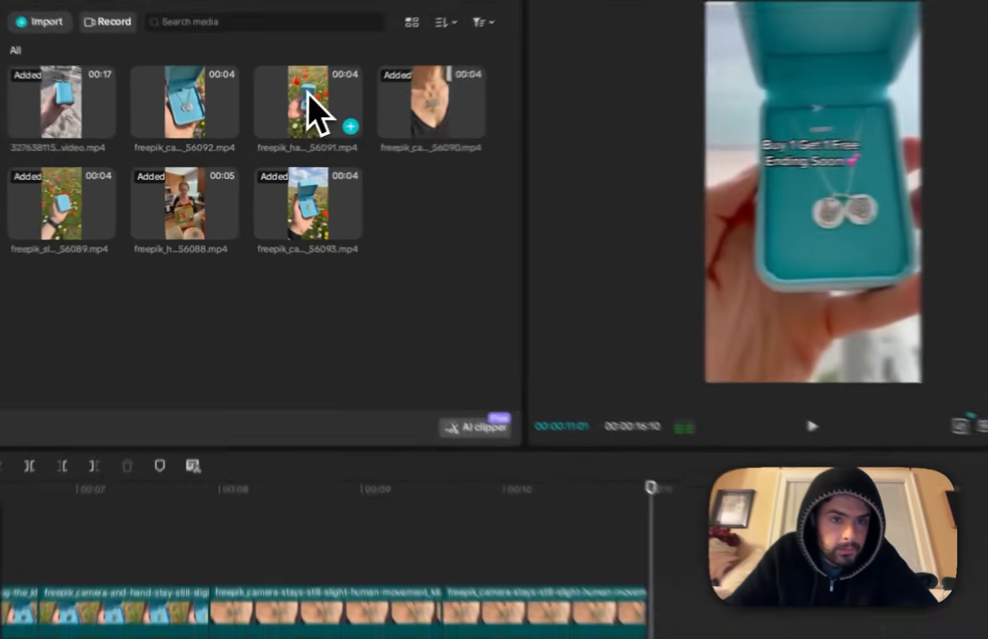
drag(270, 125, 469, 380)
drag(644, 512, 471, 335)
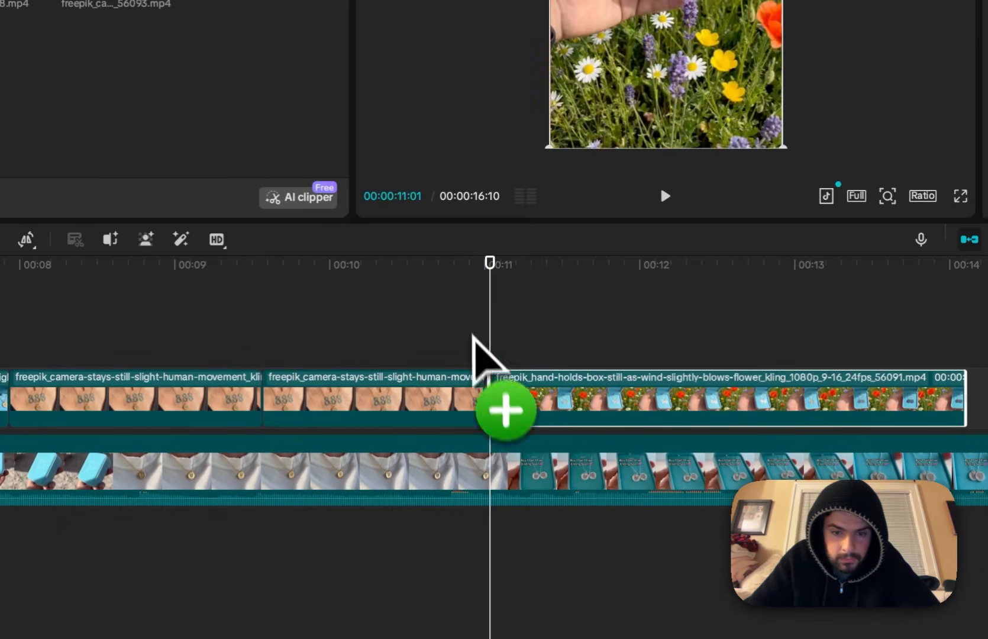
click(404, 330)
drag(582, 405, 580, 405)
Play the wide meadow open-box clip against the original ad and trim its end to about 00:00:13:19.
key(space)
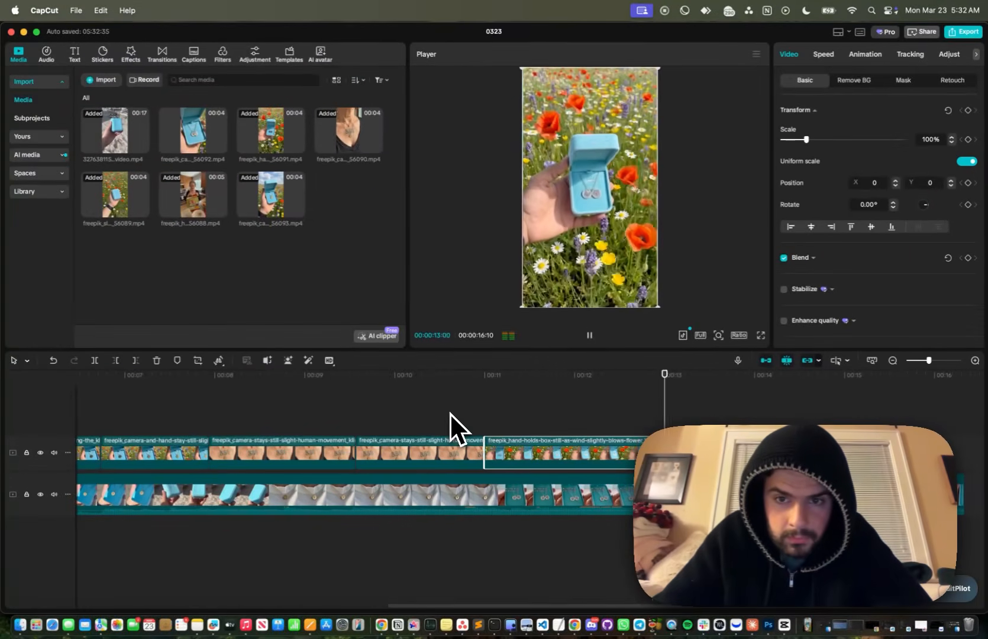
key(space)
drag(847, 445, 719, 443)
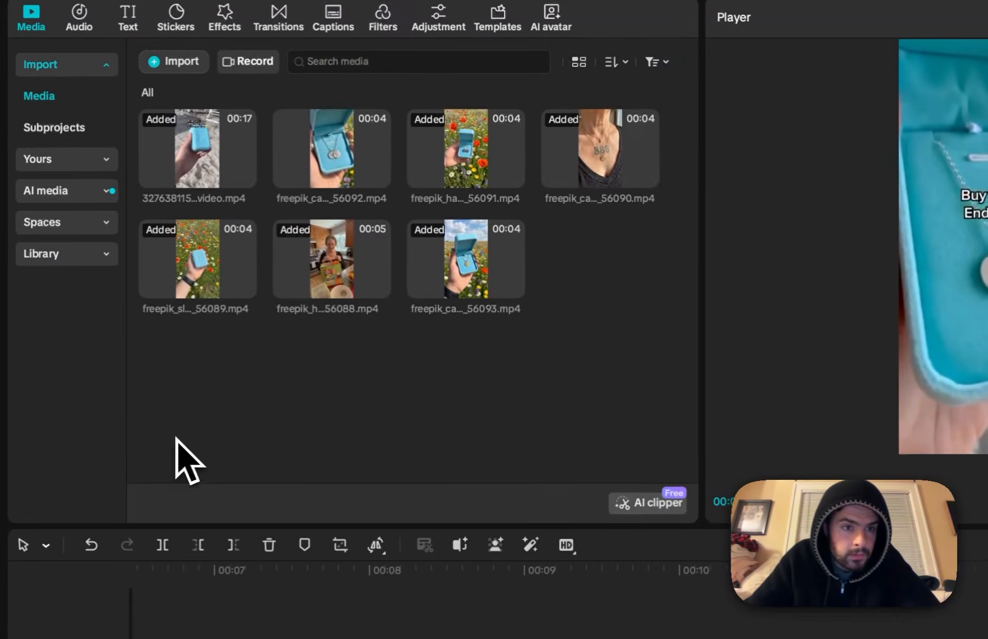
Place the double-pendant close-up clip (56092) directly after the wide meadow clip and play it through.
drag(325, 146, 616, 373)
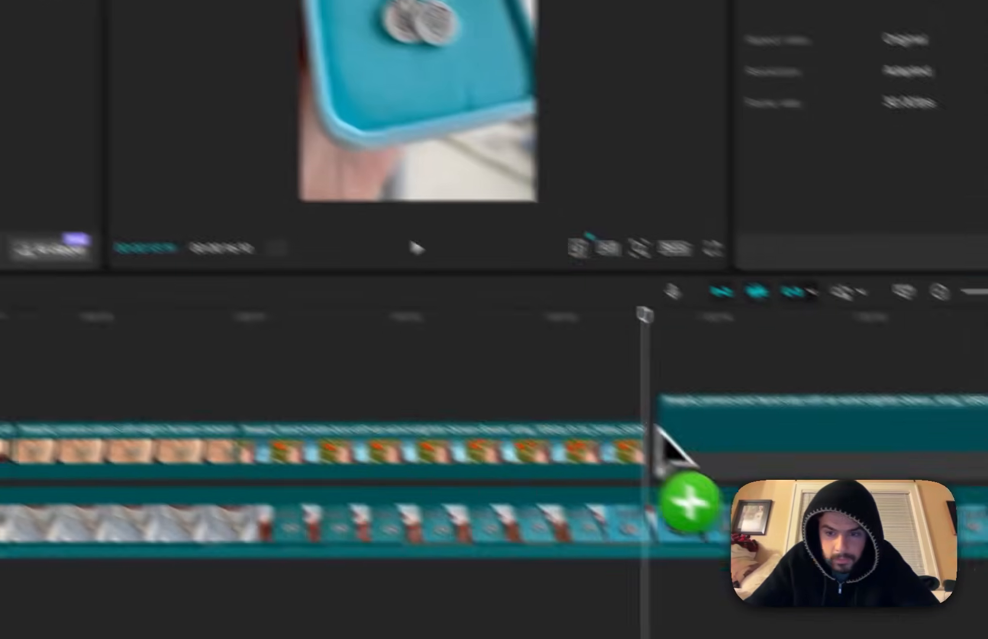
click(607, 368)
key(space)
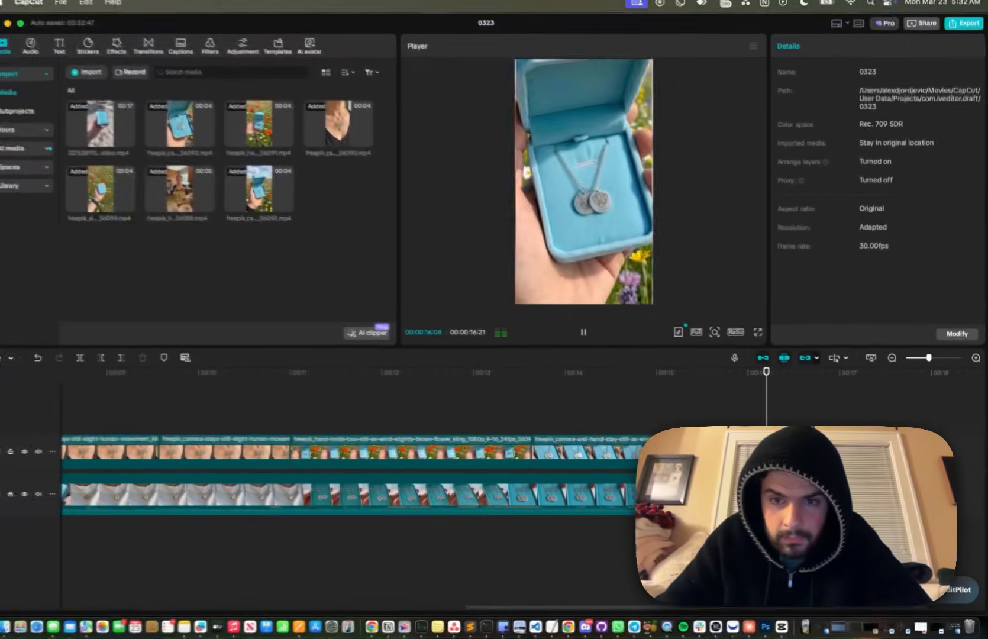
key(space)
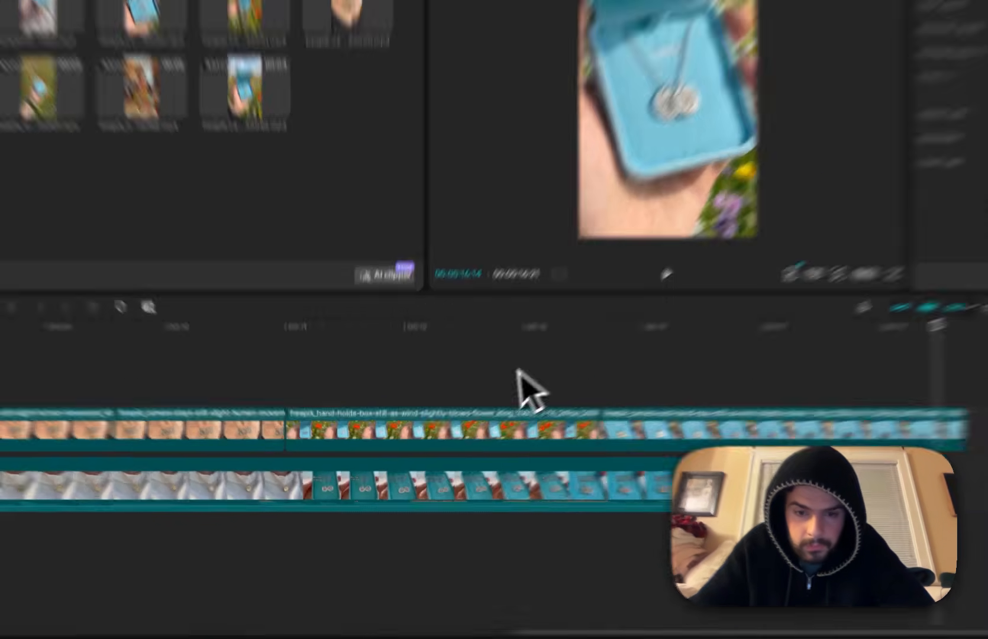
Trim the wide meadow clip's end to 00:00:13:13 and butt the double-pendant close-up against it.
click(467, 405)
click(410, 403)
key(space)
key(space)
click(603, 395)
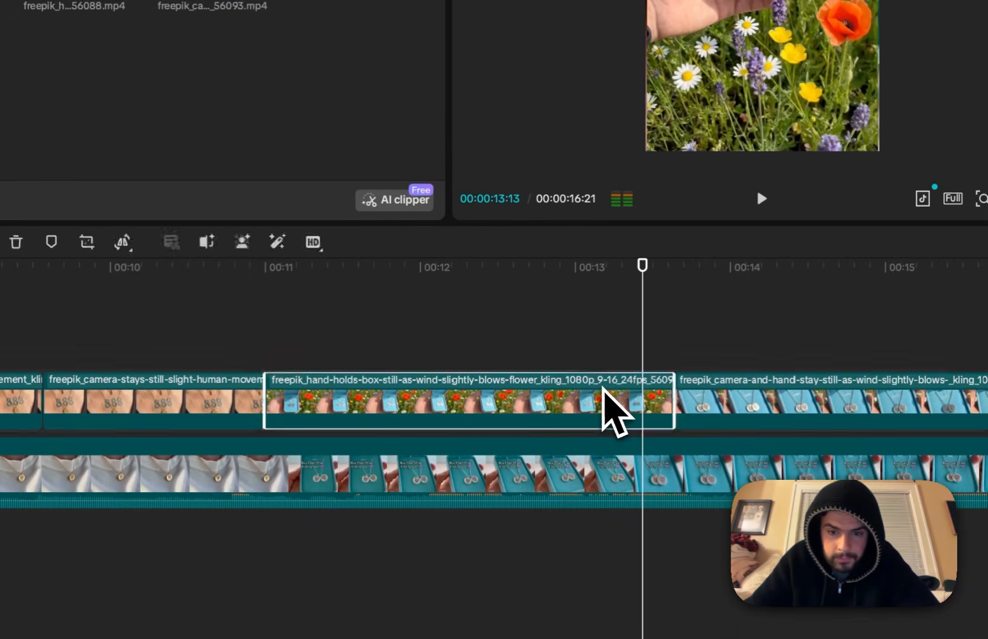
drag(676, 389, 642, 388)
drag(727, 394, 695, 396)
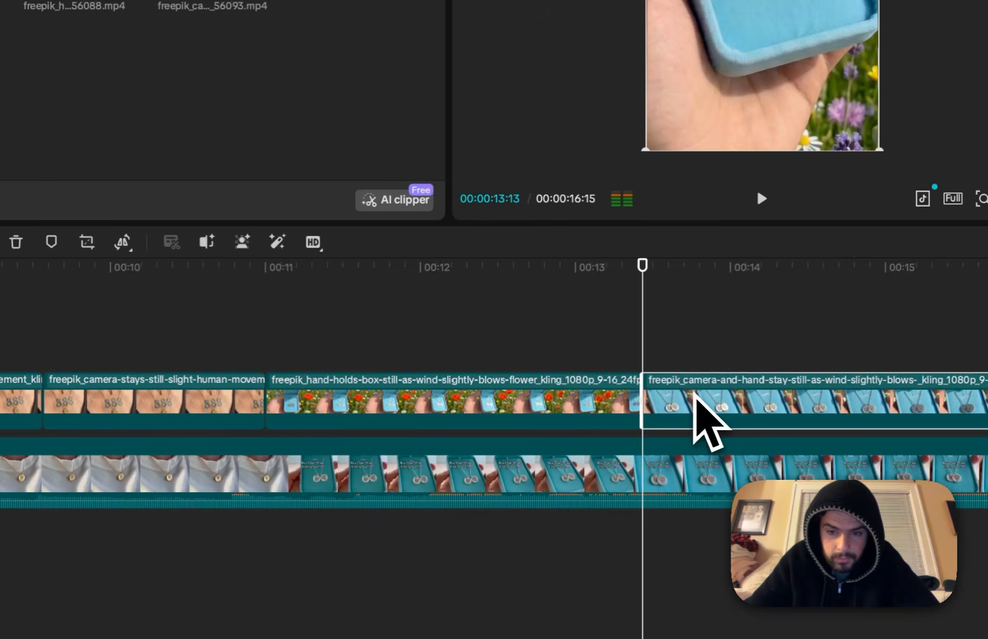
Play the cut from the wide meadow clip into the double-pendant close-up, and play the whole edit's opening from the start.
click(237, 314)
key(space)
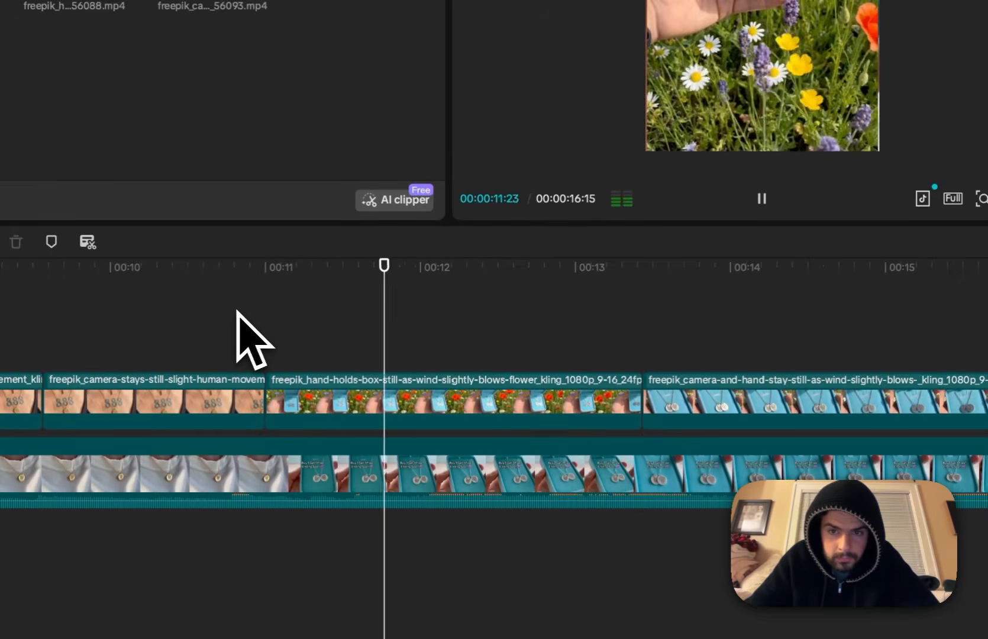
key(space)
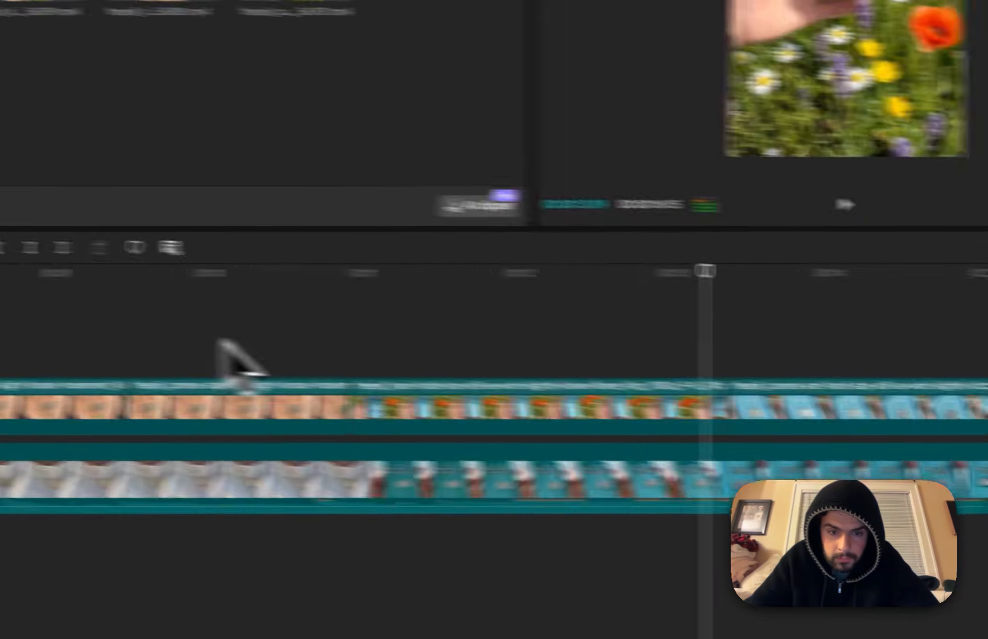
click(136, 337)
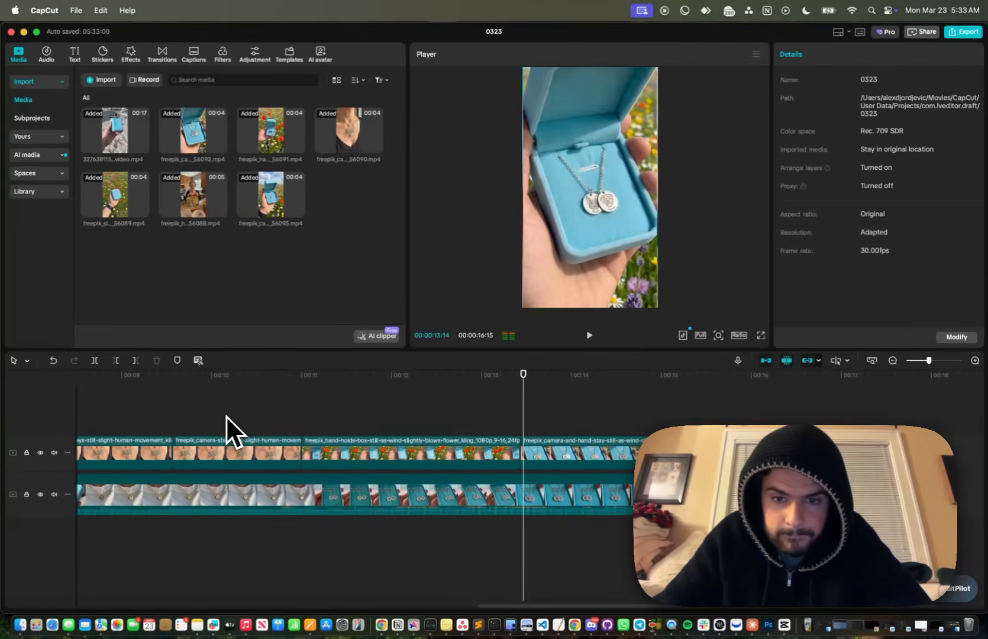
key(space)
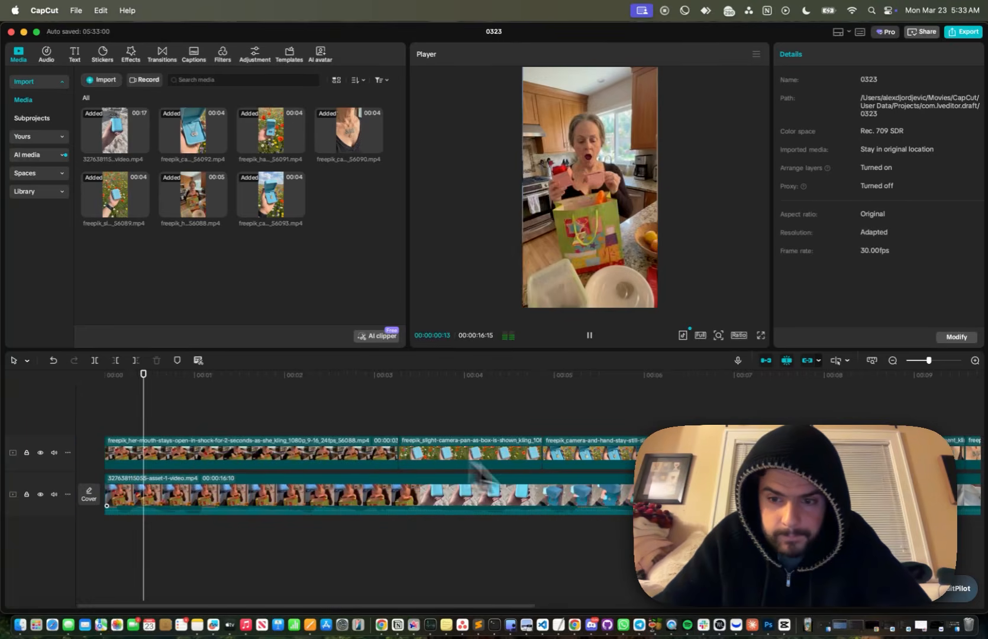
key(super+minus)
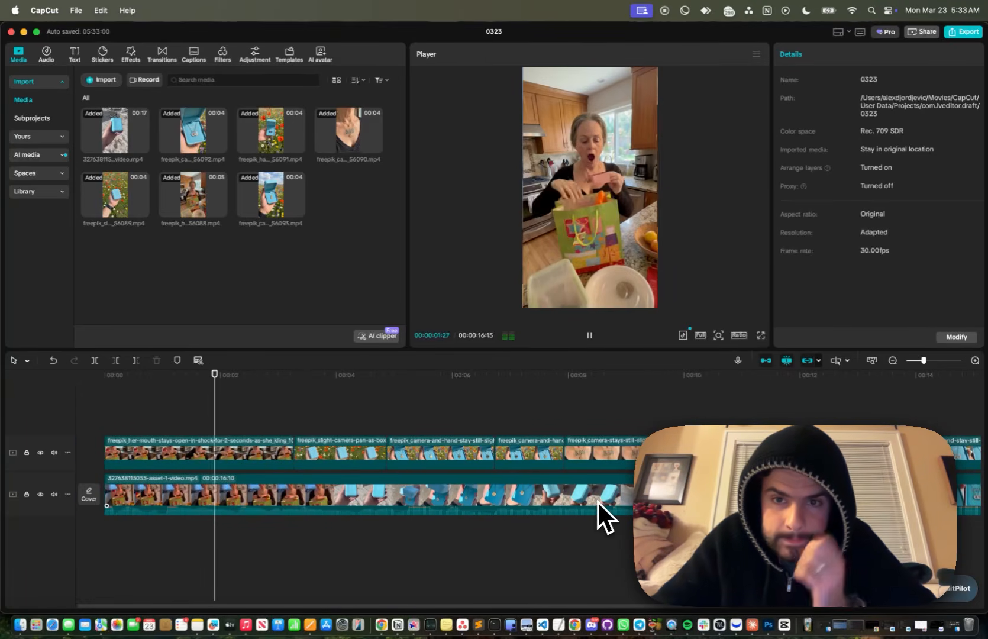
key(space)
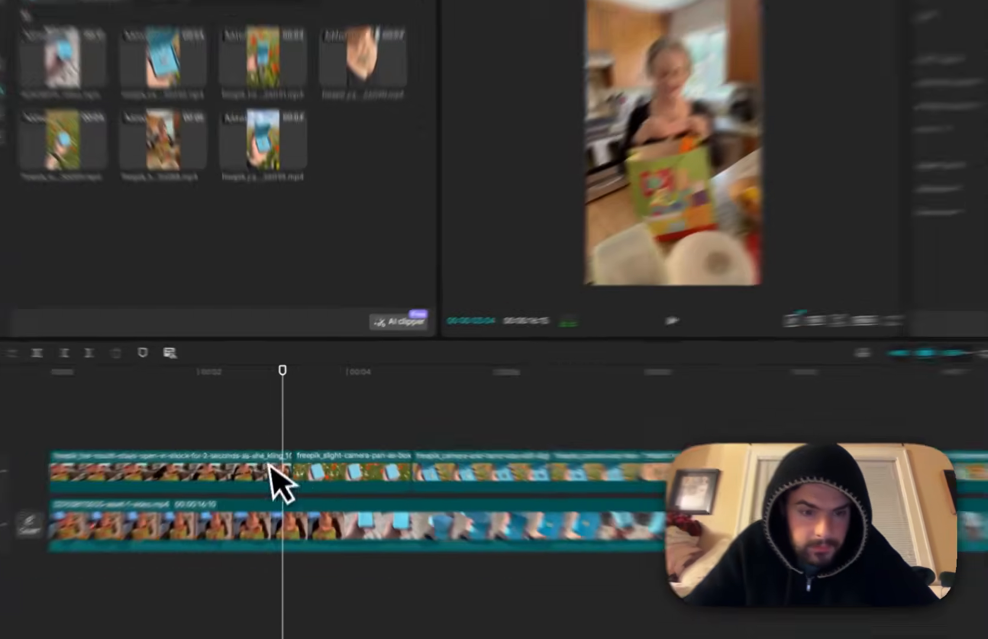
Scale the opening gift-bag clip (56088) on the upper track to 104%.
click(256, 443)
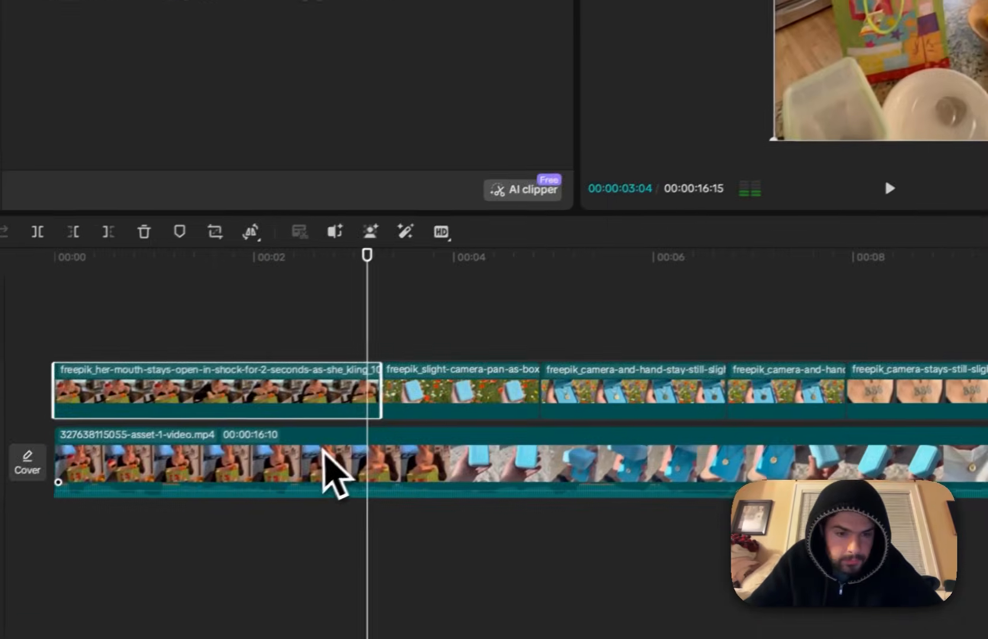
click(331, 450)
right_click(212, 445)
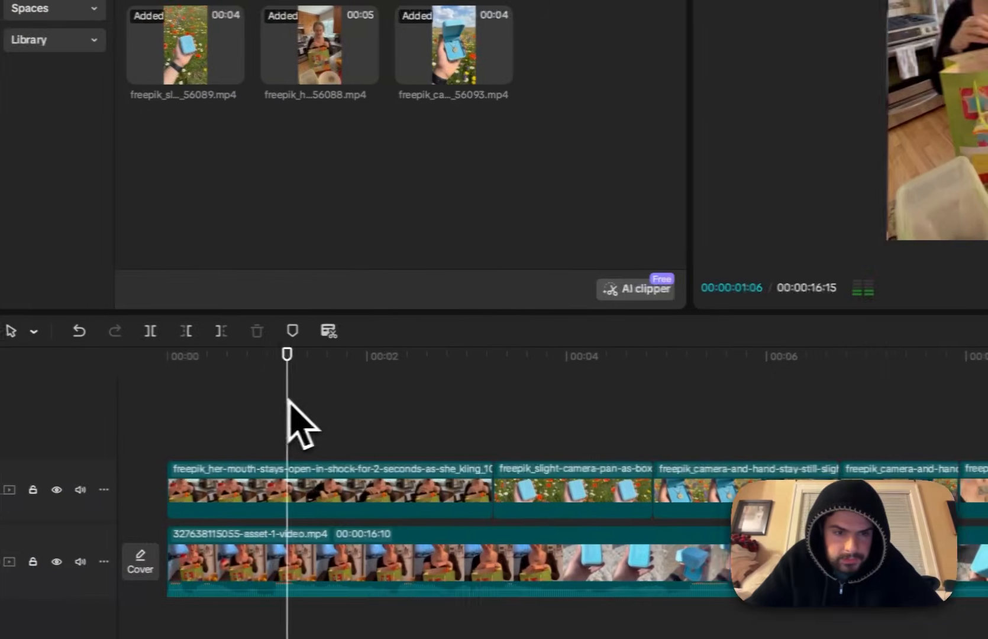
drag(288, 400, 221, 441)
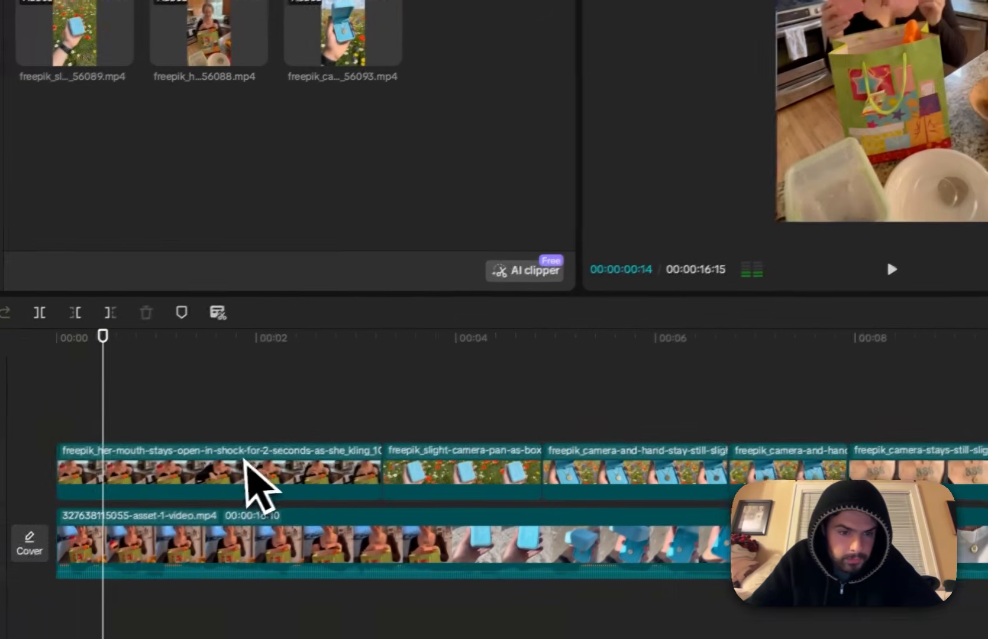
click(55, 572)
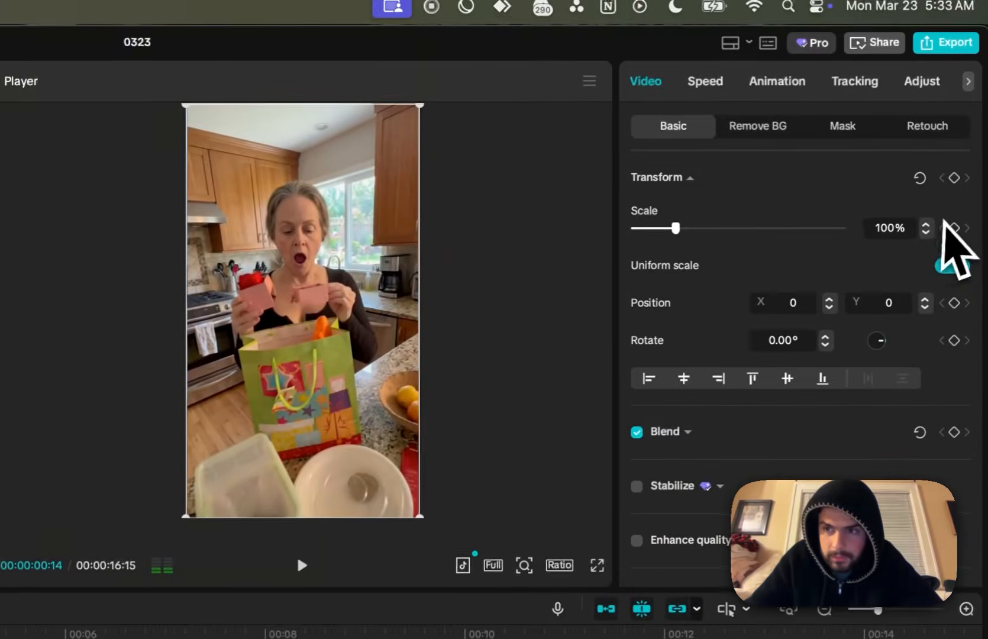
click(925, 225)
click(926, 225)
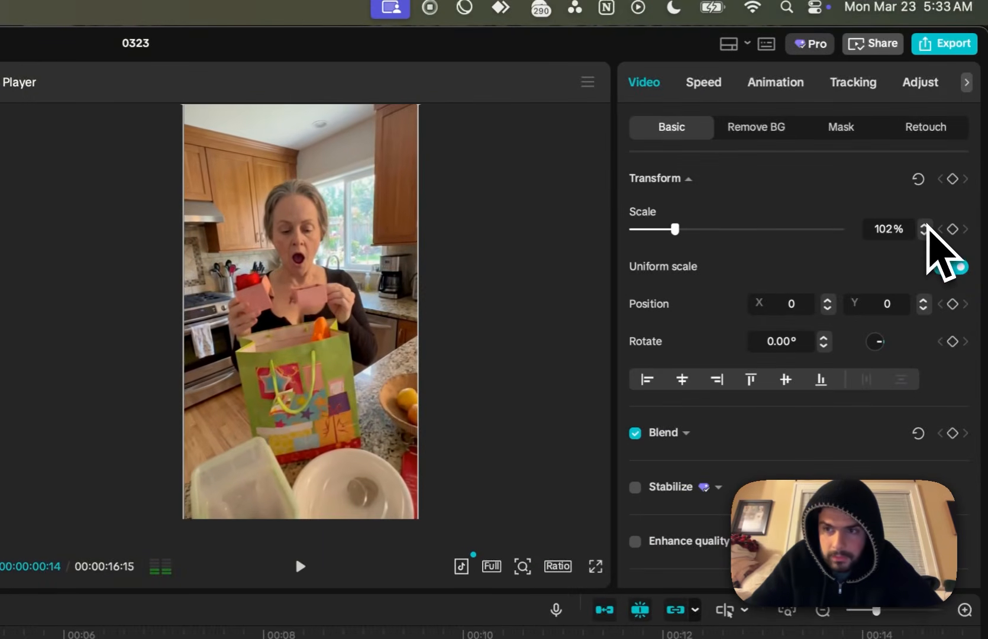
click(925, 224)
click(926, 225)
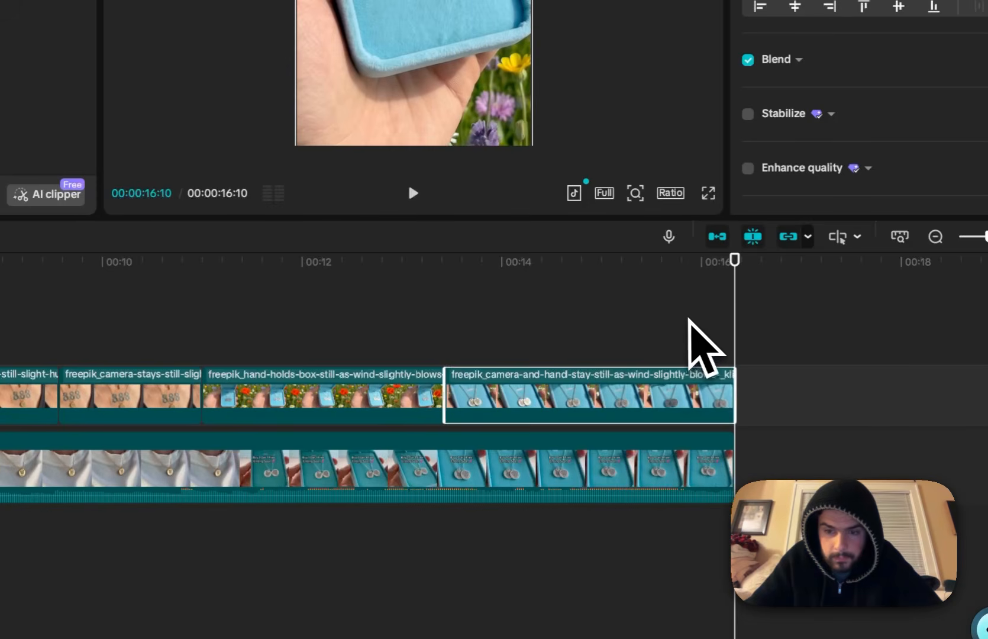
Add a default text at the timeline's start above the clips and extend it to the start of the double-pendant close-up, about 00:00:13:13.
scroll(689, 320, down, 2)
scroll(654, 366, left, 4)
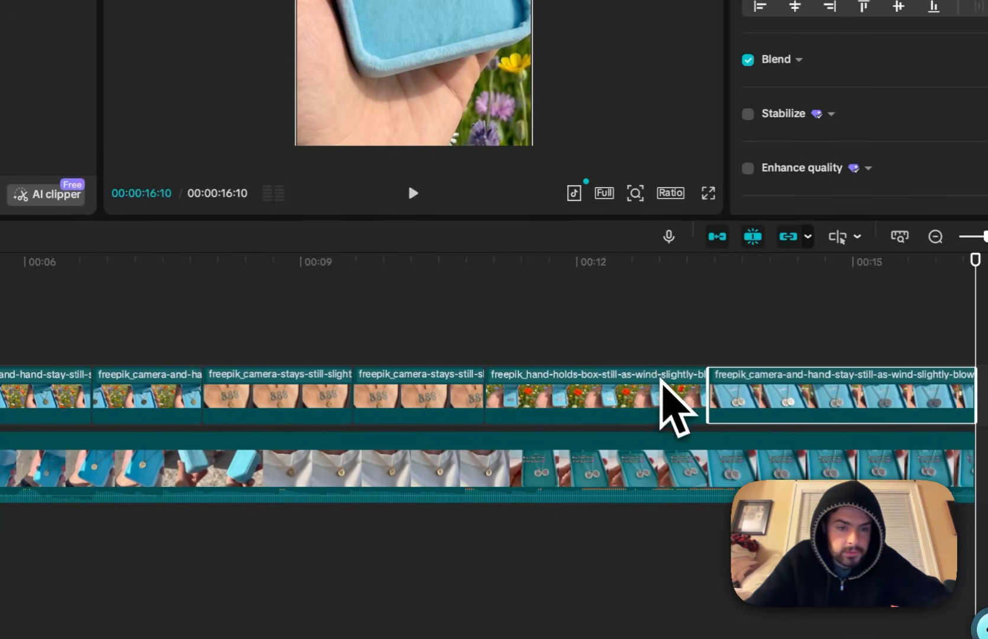
scroll(661, 397, down, 4)
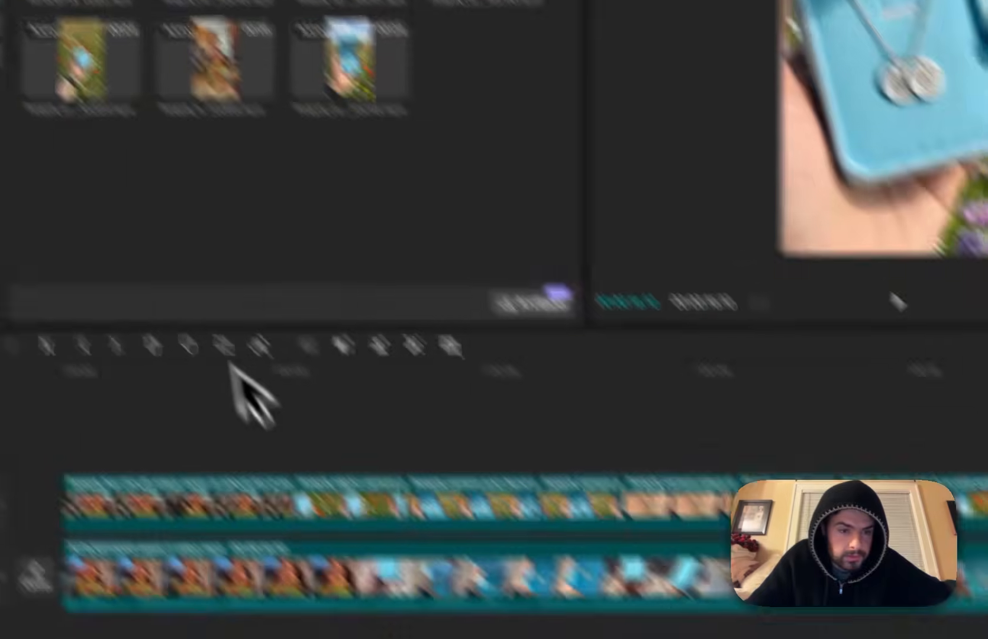
click(210, 427)
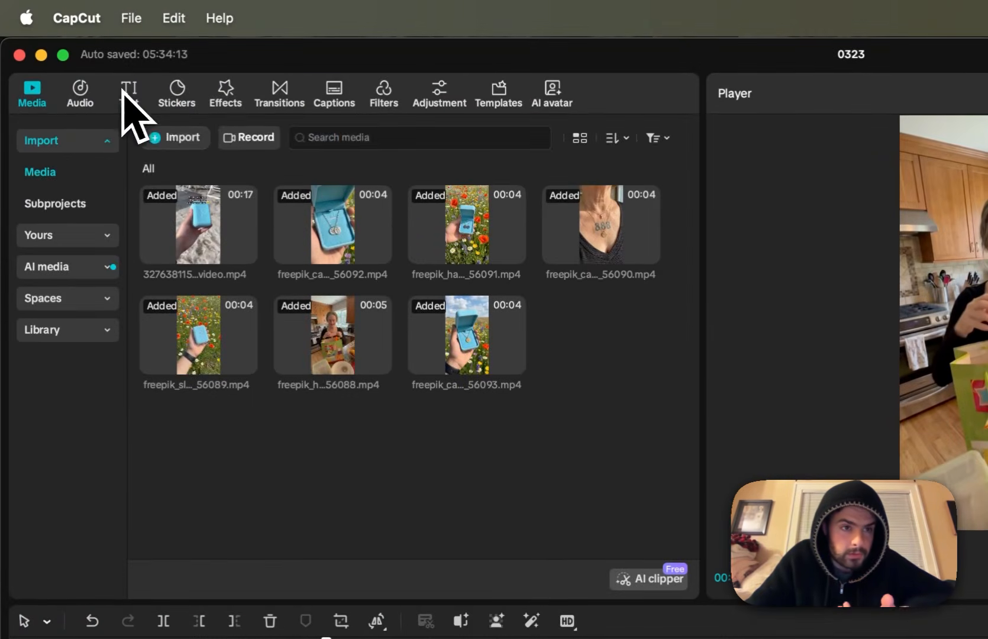
click(126, 91)
drag(154, 144, 182, 638)
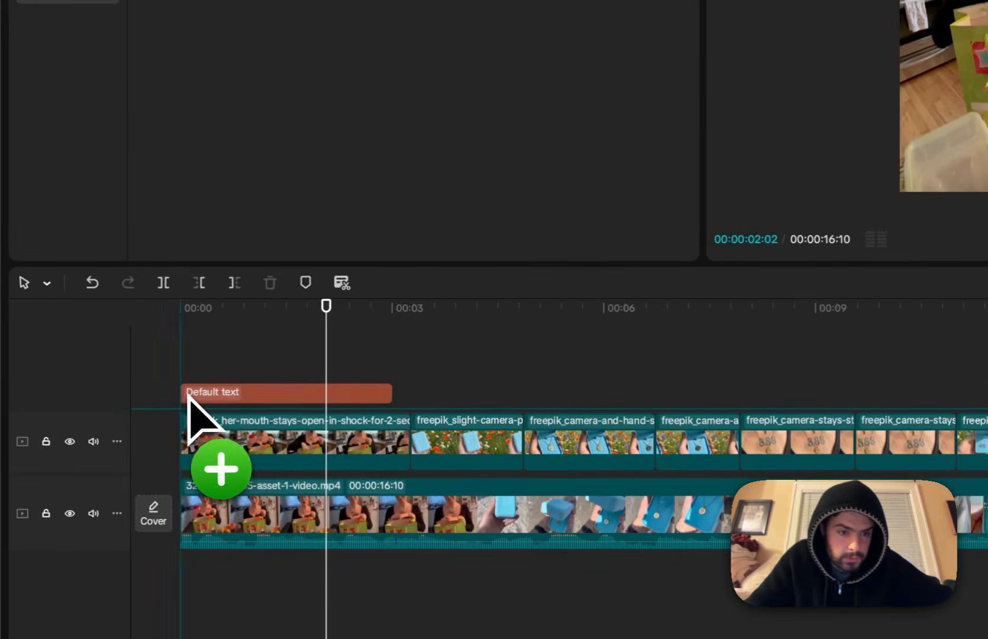
drag(188, 397, 220, 398)
drag(392, 395, 987, 352)
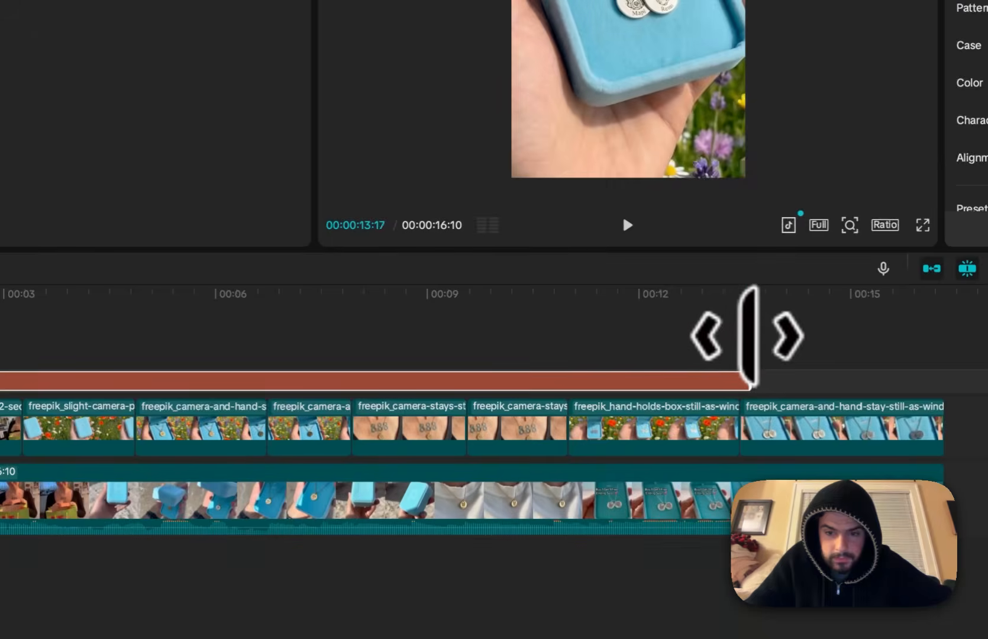
drag(748, 334, 749, 334)
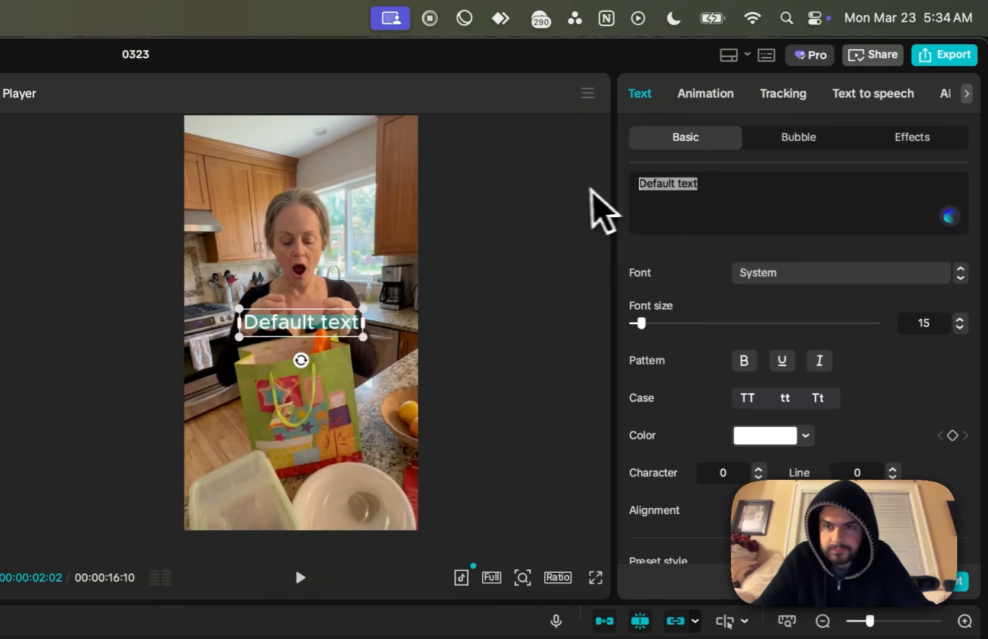
Enter the caption "This is your sign to get mom a "pet face necklace" 🥺" and play the opening with it.
text(your sign)
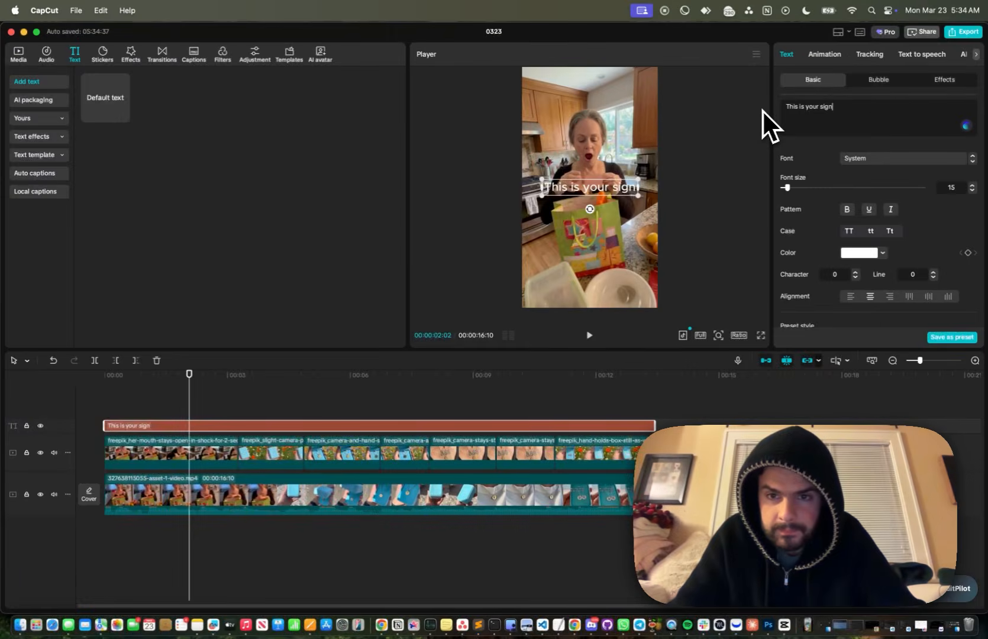
text( to get)
drag(170, 379, 62, 379)
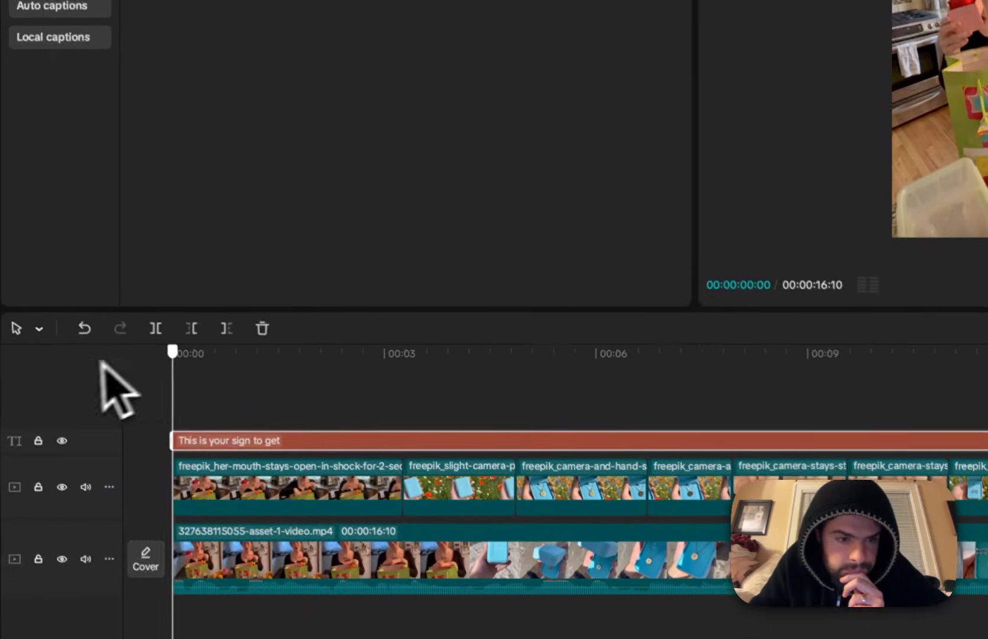
key(space)
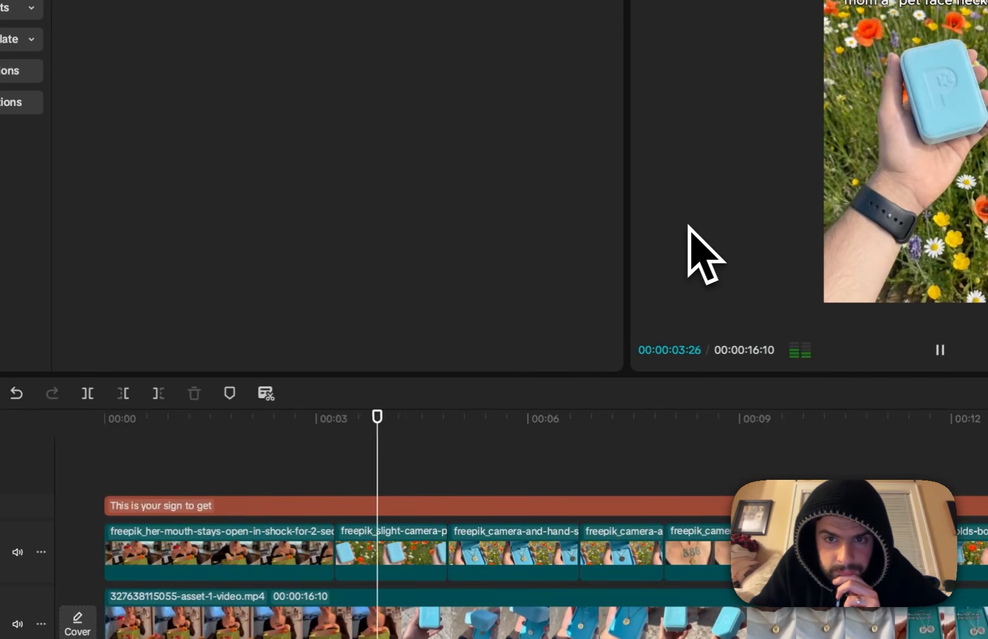
key(space)
Keyframe a zoom on the opening gift-bag clip from 104% scale at 00:00:01:00 to 139% at 00:00:01:23, and play it.
drag(258, 417, 116, 423)
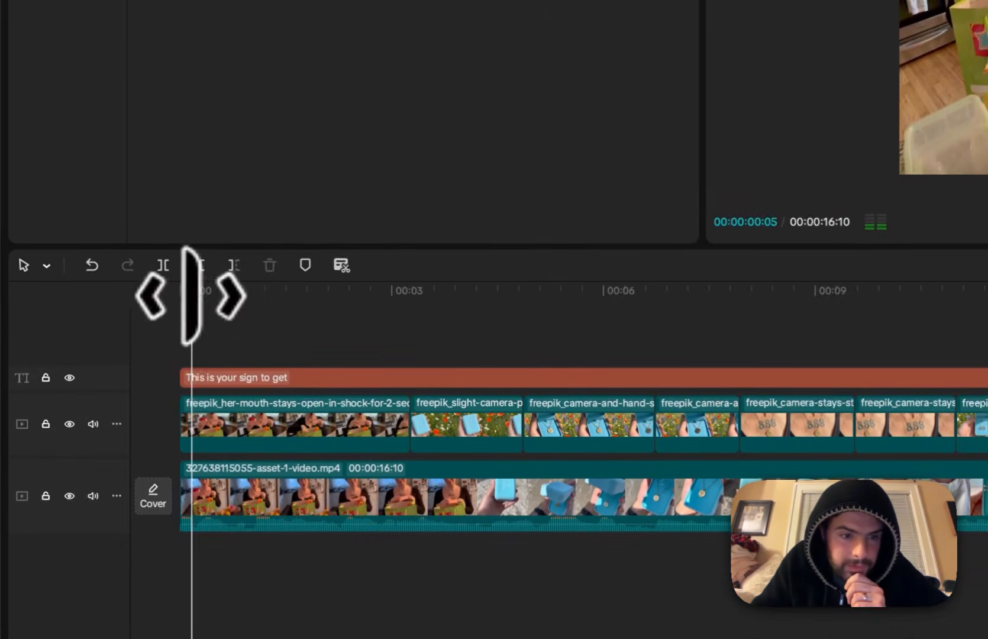
click(228, 409)
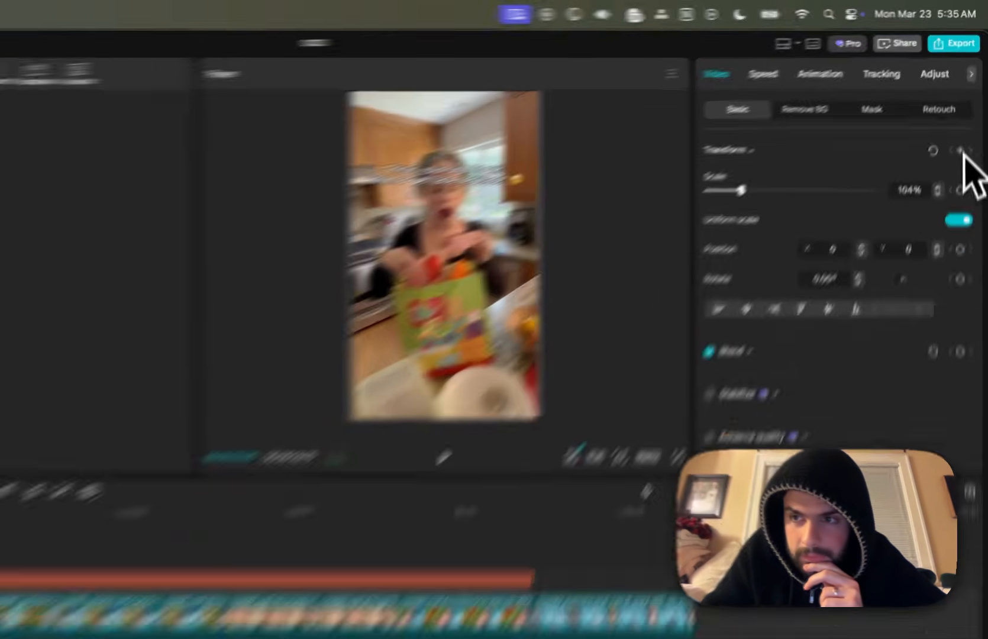
click(968, 110)
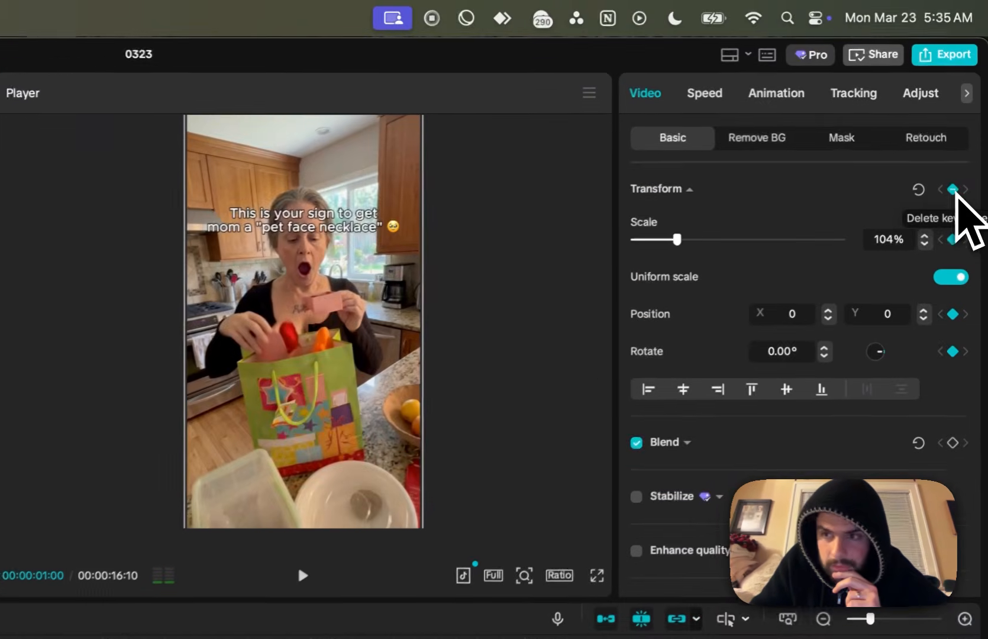
key(space)
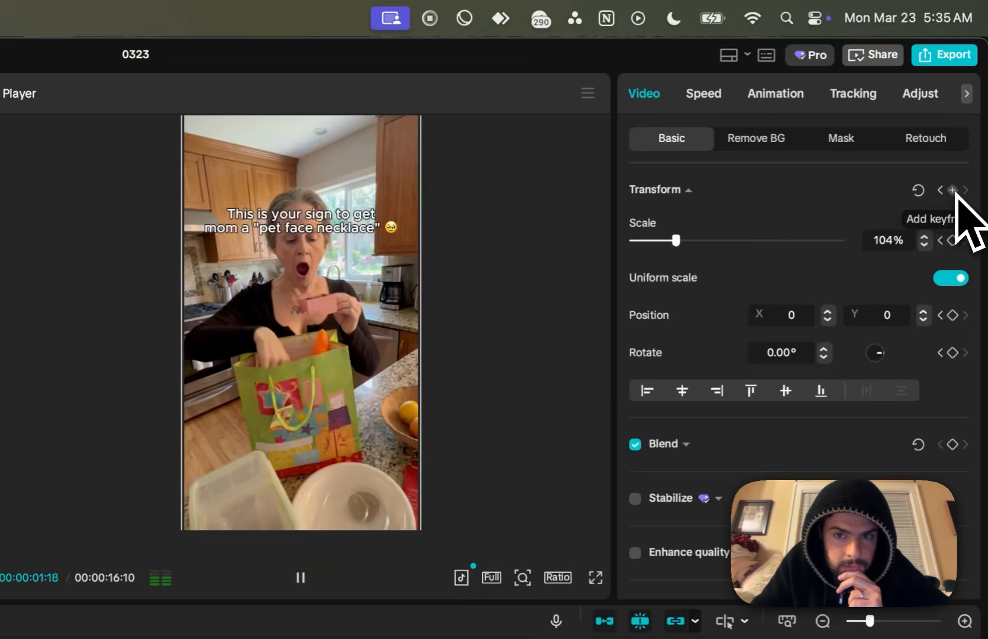
key(space)
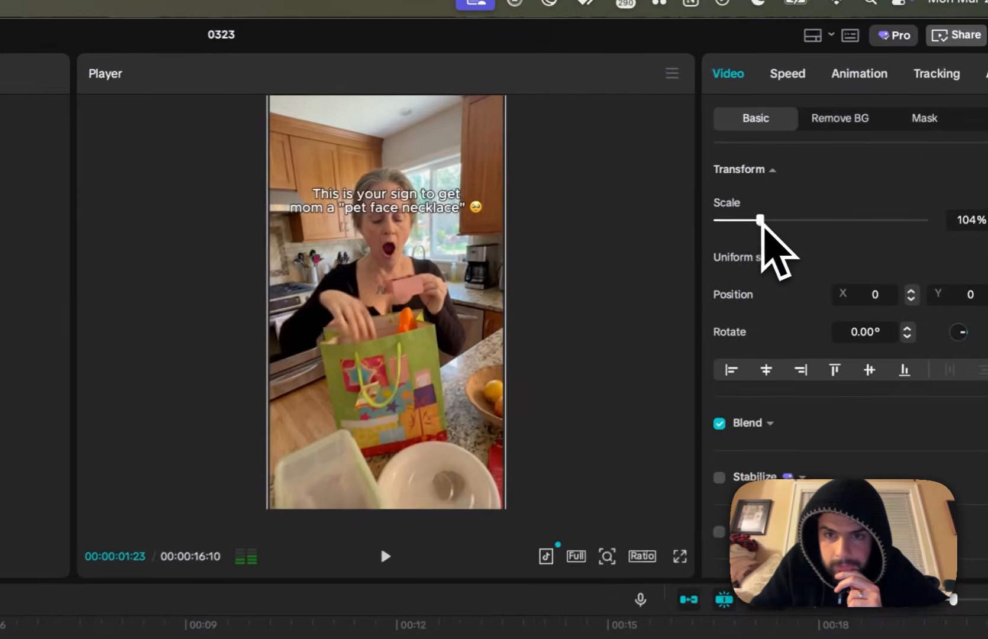
drag(807, 139, 812, 140)
drag(770, 222, 774, 223)
key(space)
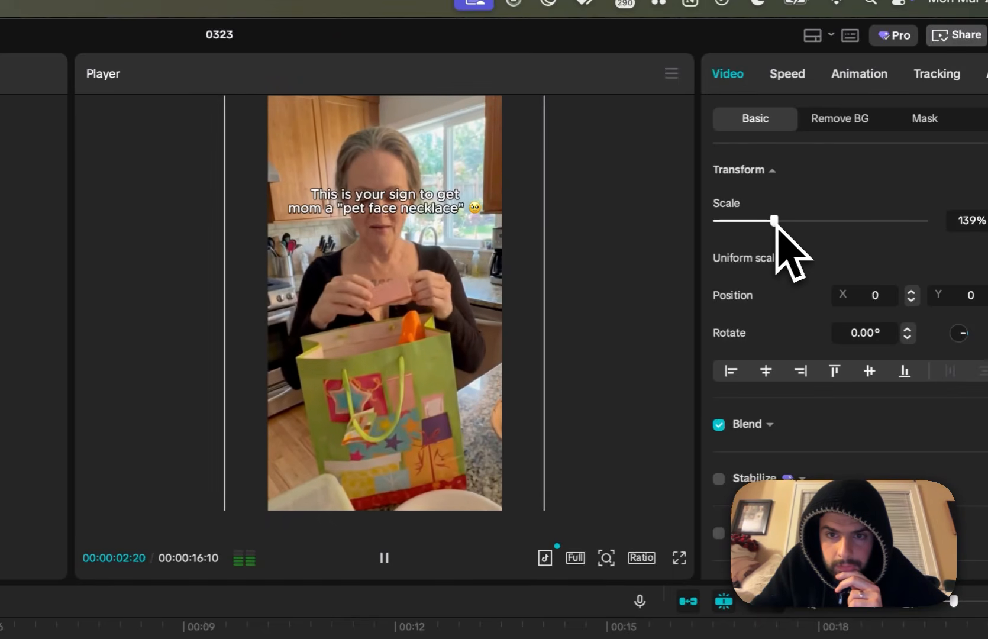
key(space)
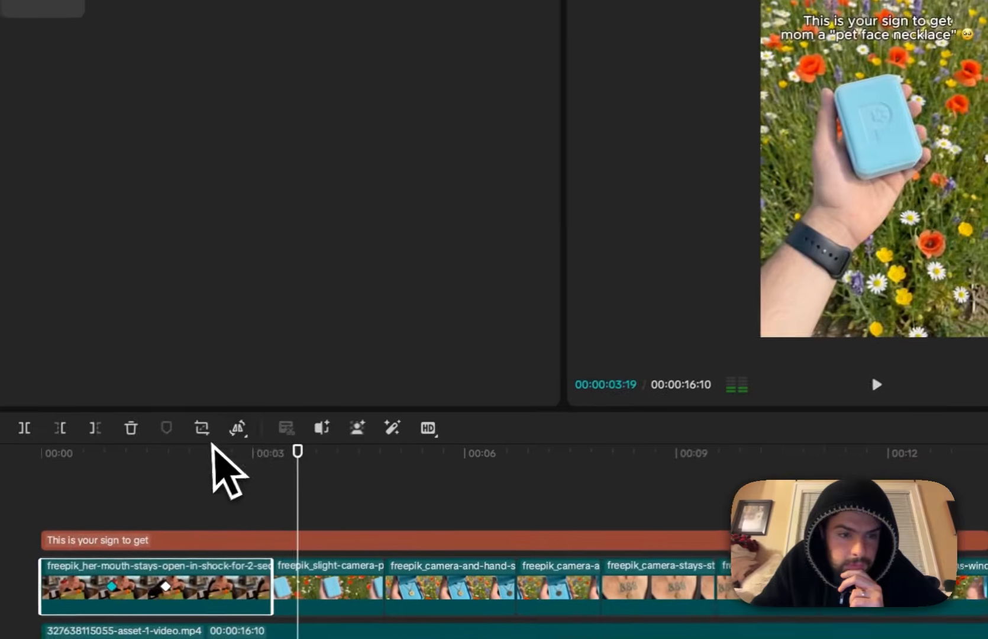
Replay the gift-bag clip's zoom and move its 139% scale keyframe earlier to about 00:00:01:14.
click(257, 408)
drag(261, 409, 180, 409)
key(space)
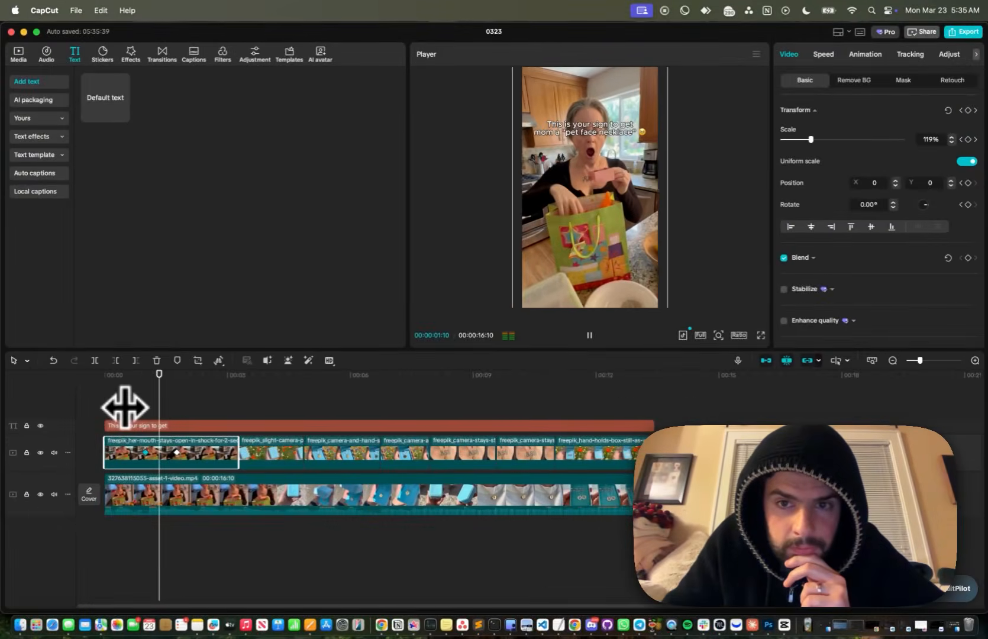
key(space)
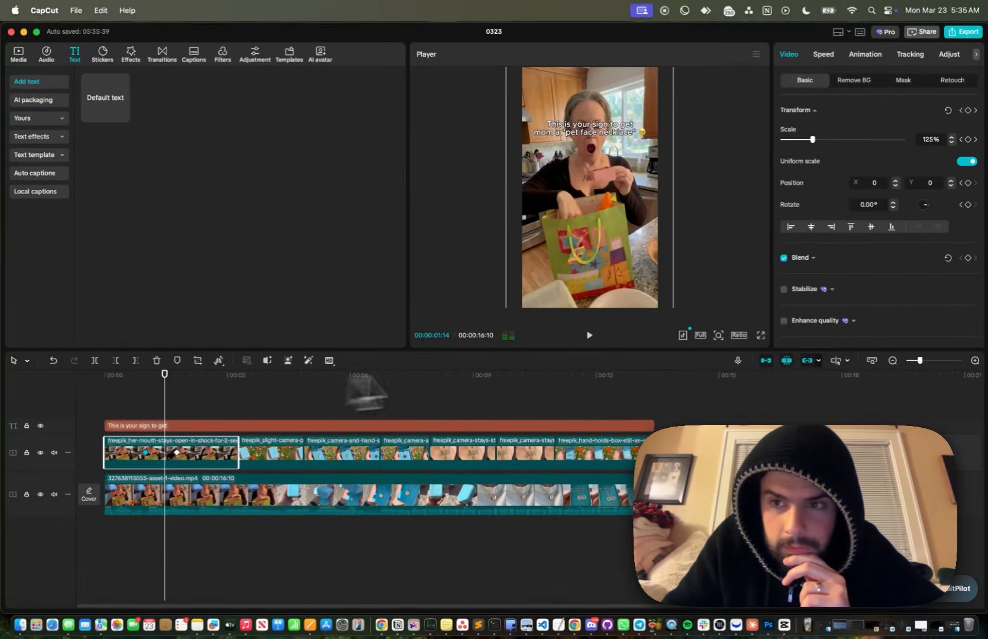
click(173, 453)
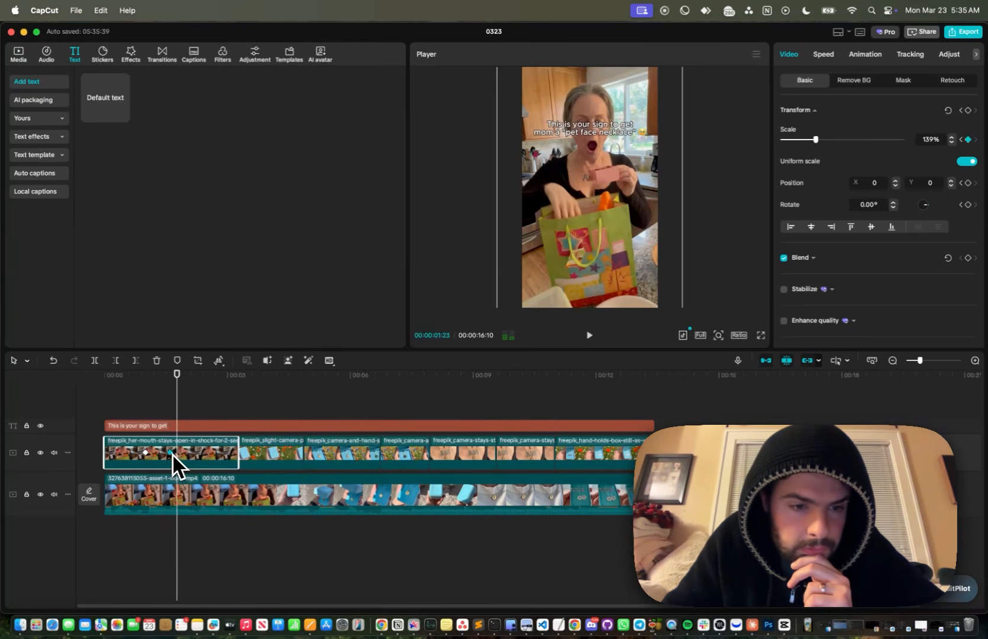
Play the gift-bag clip's faster zoom-in and check its timing from the start.
click(145, 382)
key(space)
key(space)
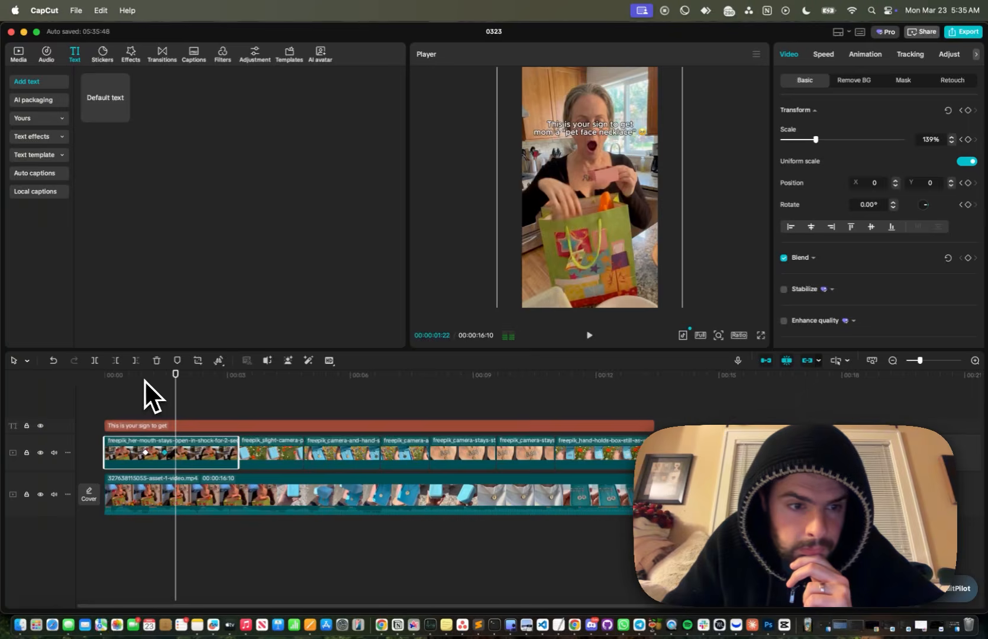
drag(144, 379, 94, 382)
key(space)
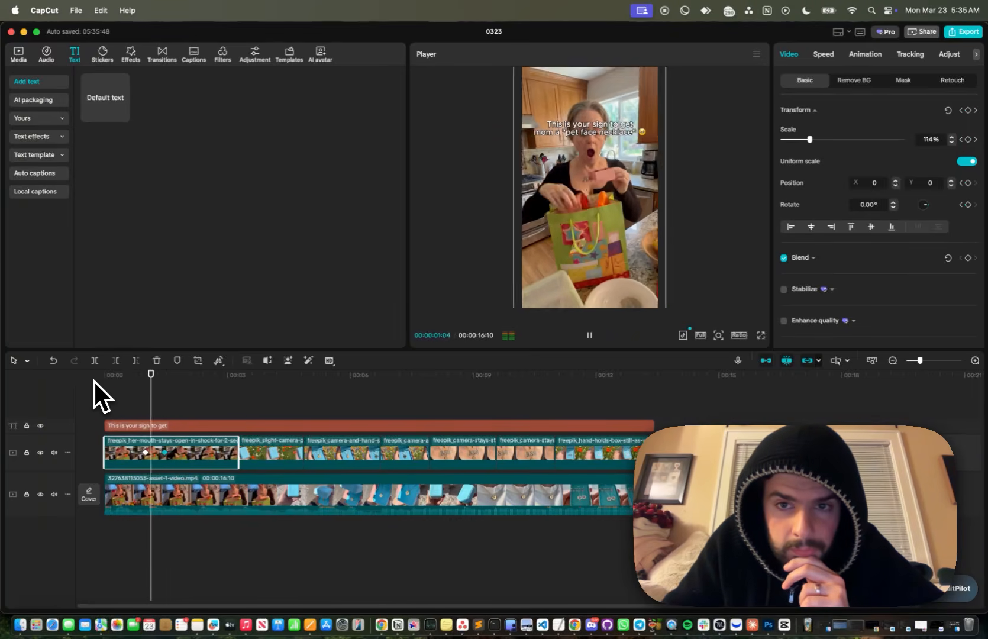
key(space)
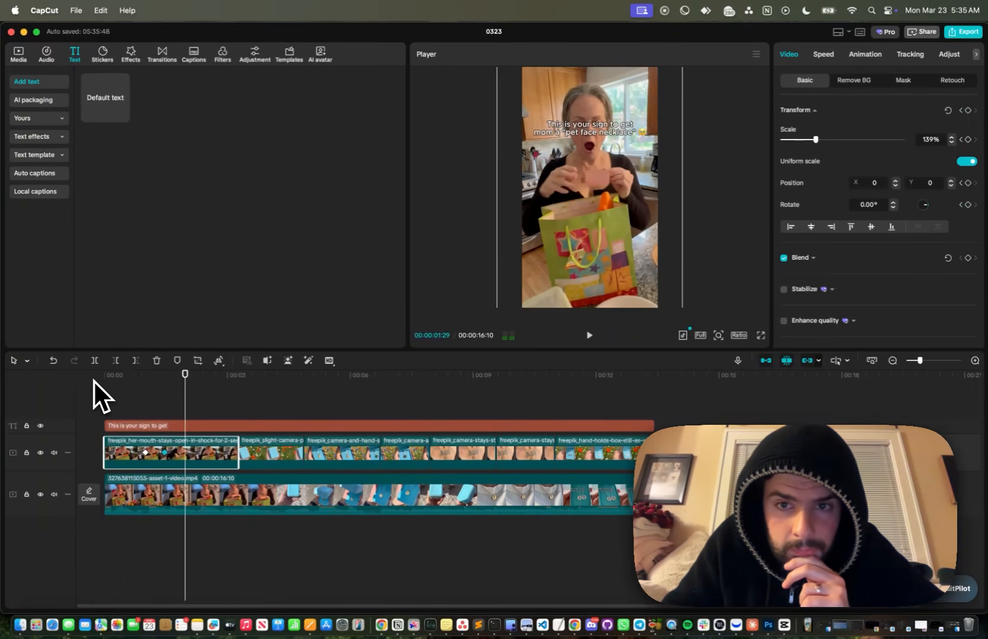
key(space)
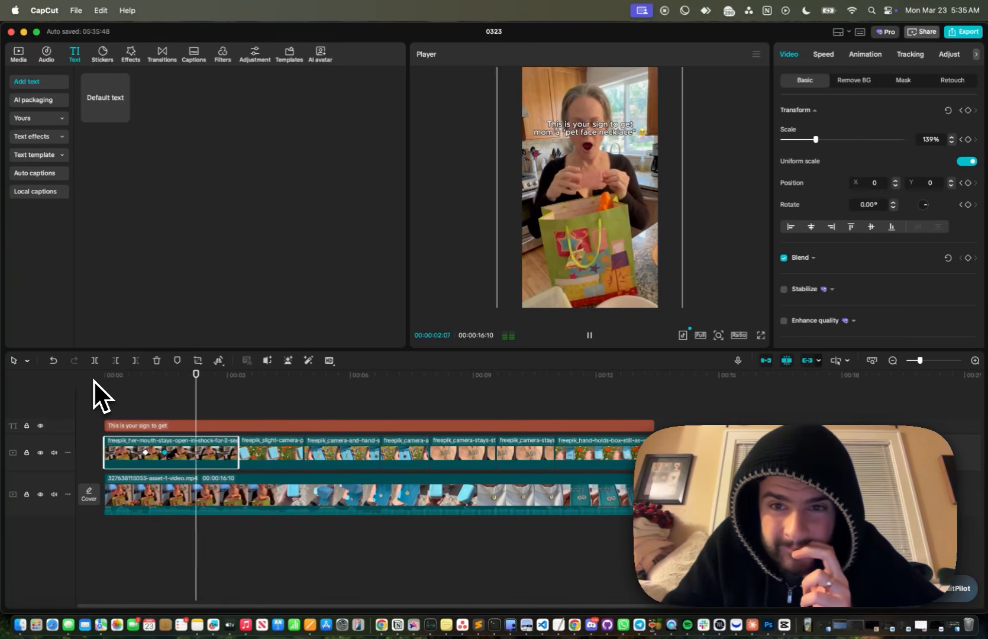
Play the opening gift-bag clip from the start again, through the cut to the blue gift box, to check its zoom.
drag(154, 377, 69, 377)
key(space)
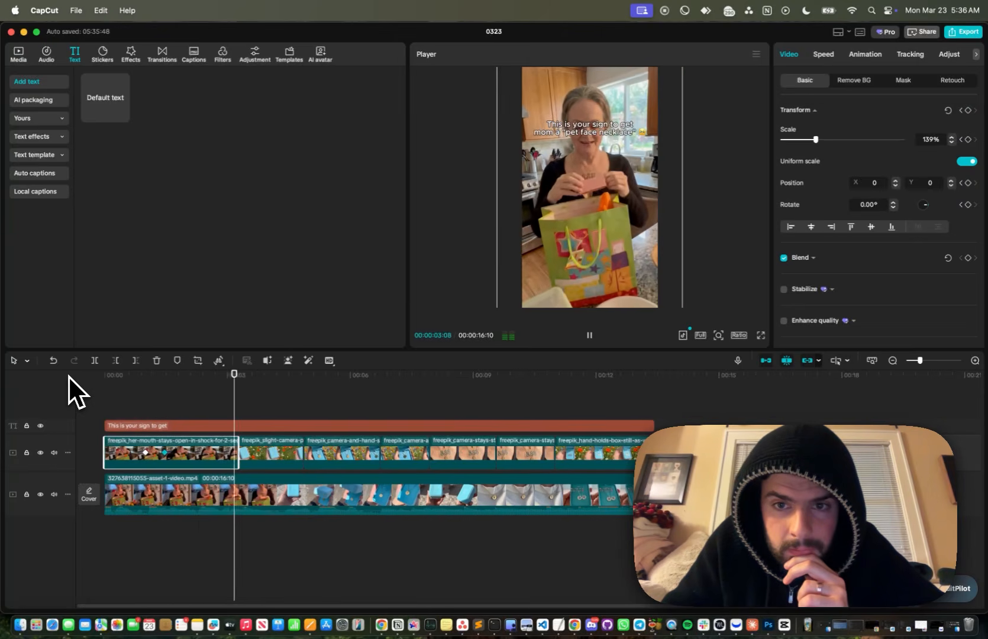
key(space)
click(91, 382)
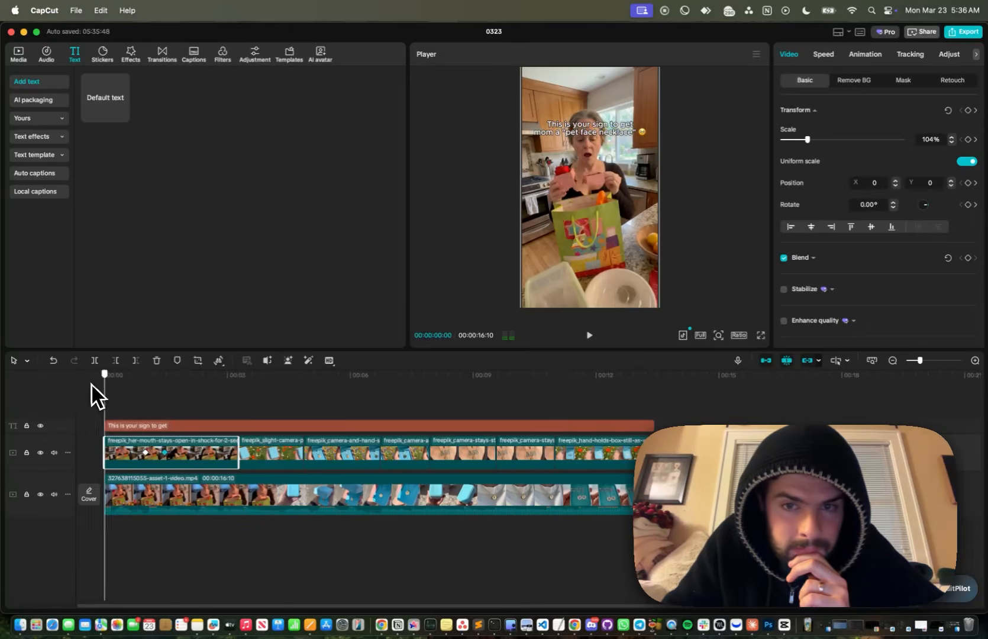
key(space)
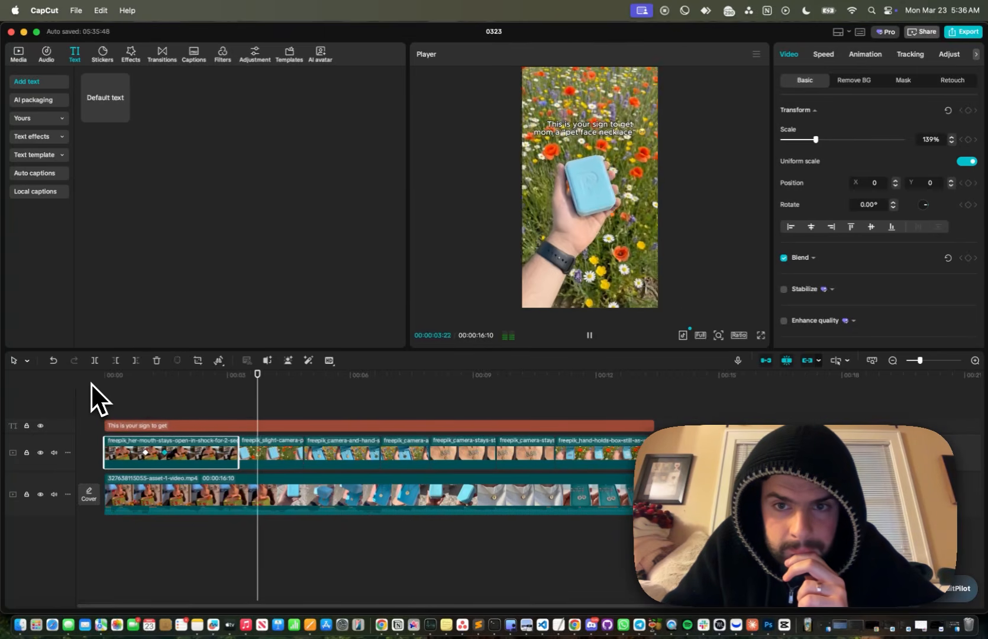
key(space)
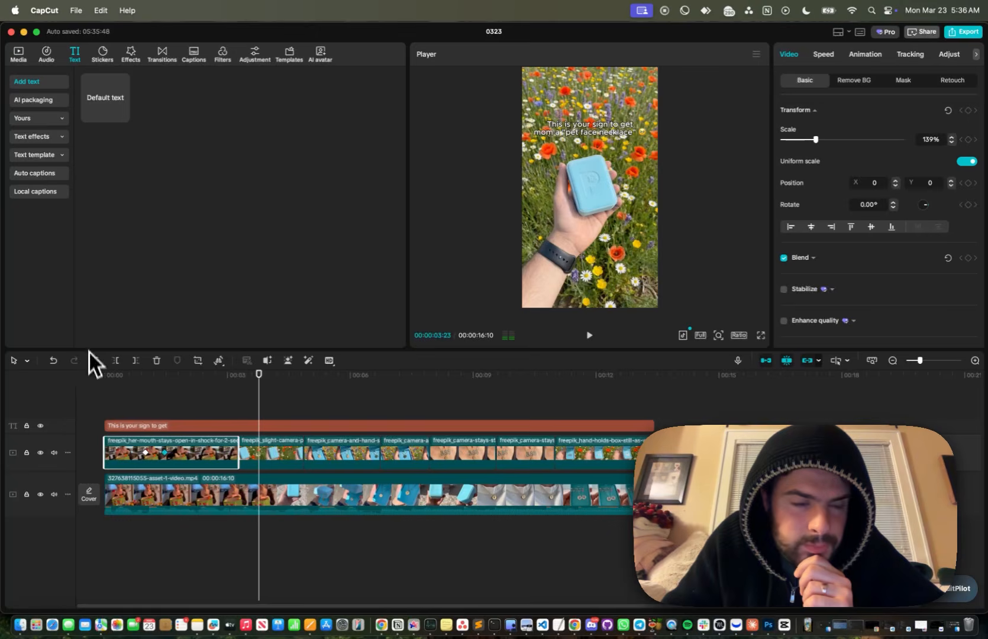
Inspect the hook caption on the opening frame and scrub through the gift-bag clip's zoom-in.
click(114, 379)
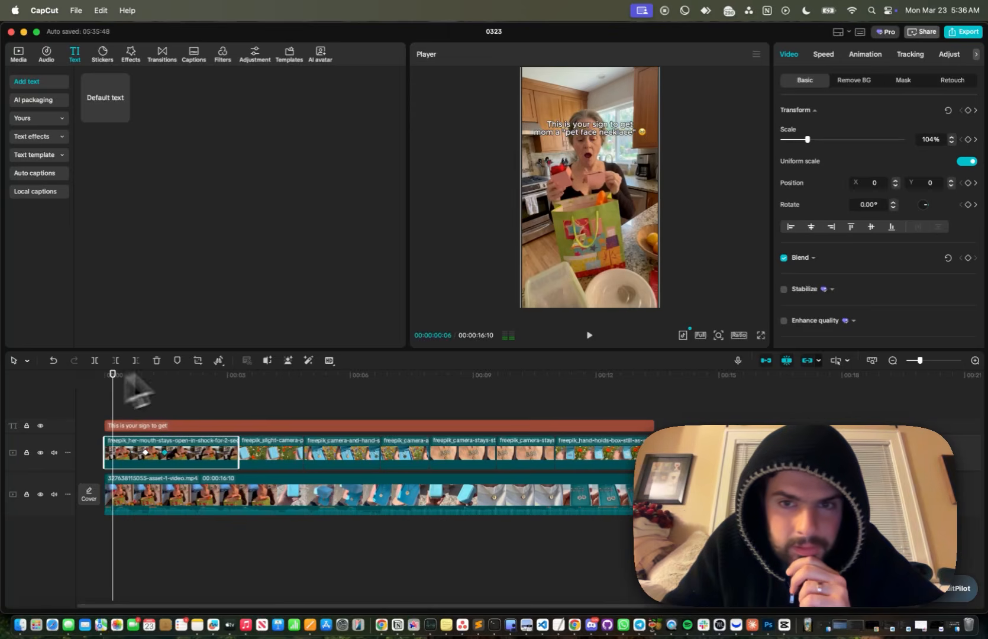
click(603, 126)
drag(606, 137, 605, 215)
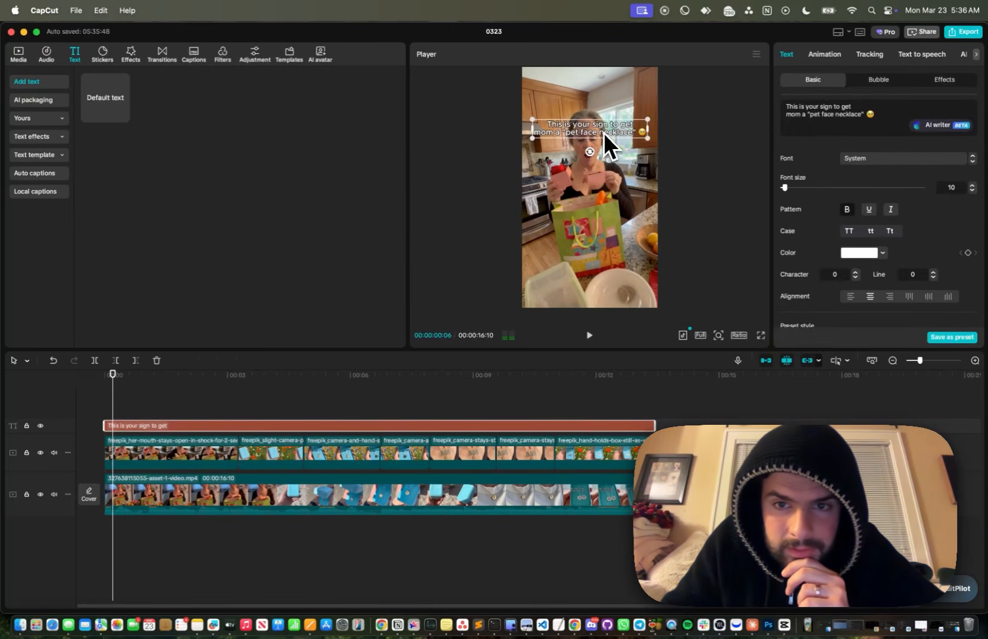
drag(720, 247, 721, 111)
click(238, 353)
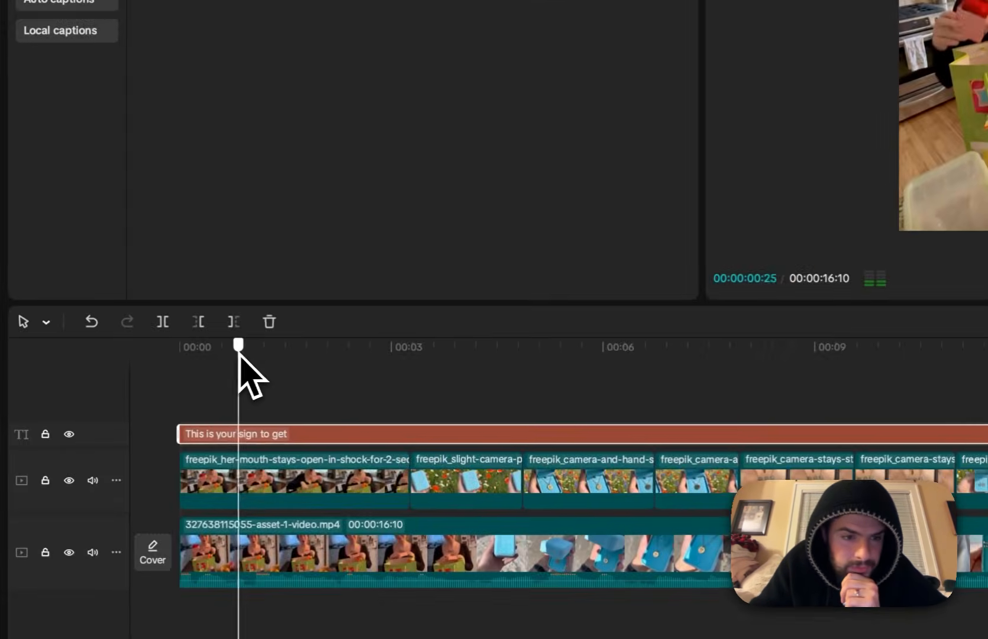
drag(240, 354, 287, 402)
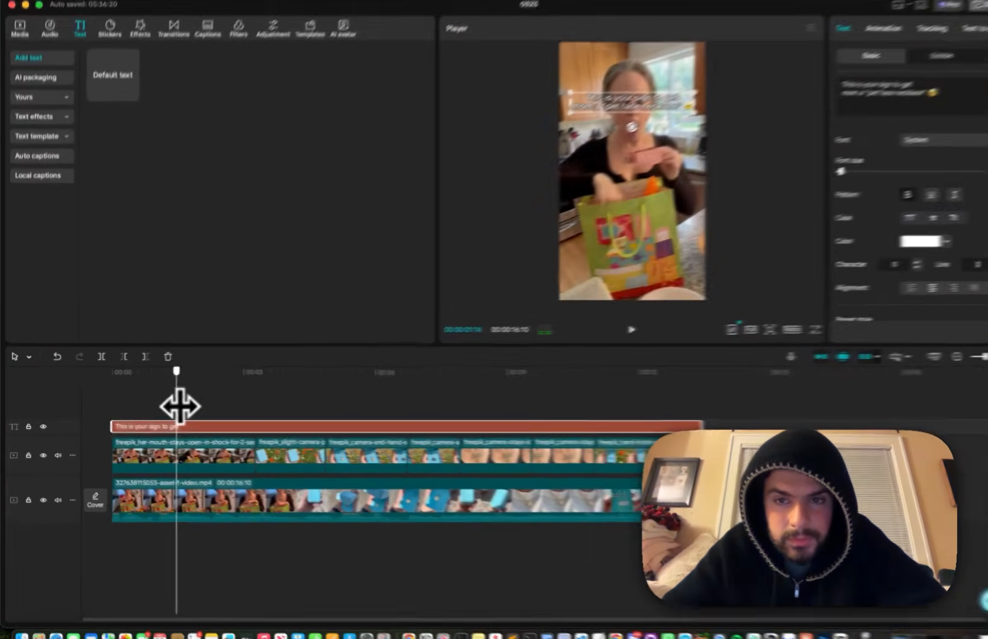
drag(180, 406, 147, 406)
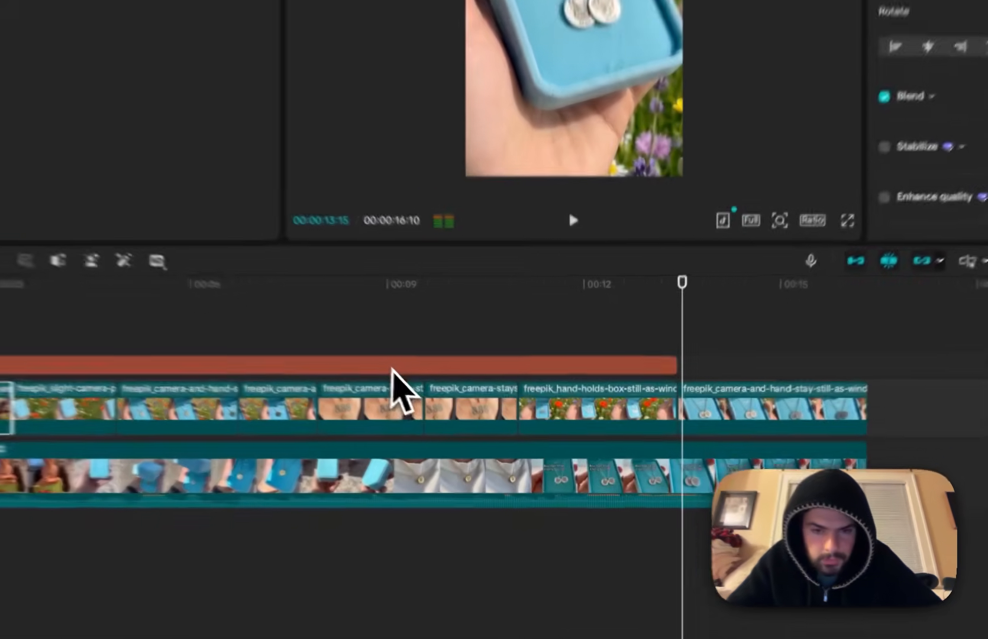
Copy the hook caption over the closing necklace clip at 00:00:13:15 and replace its text with "Mother's Day Sale".
click(392, 369)
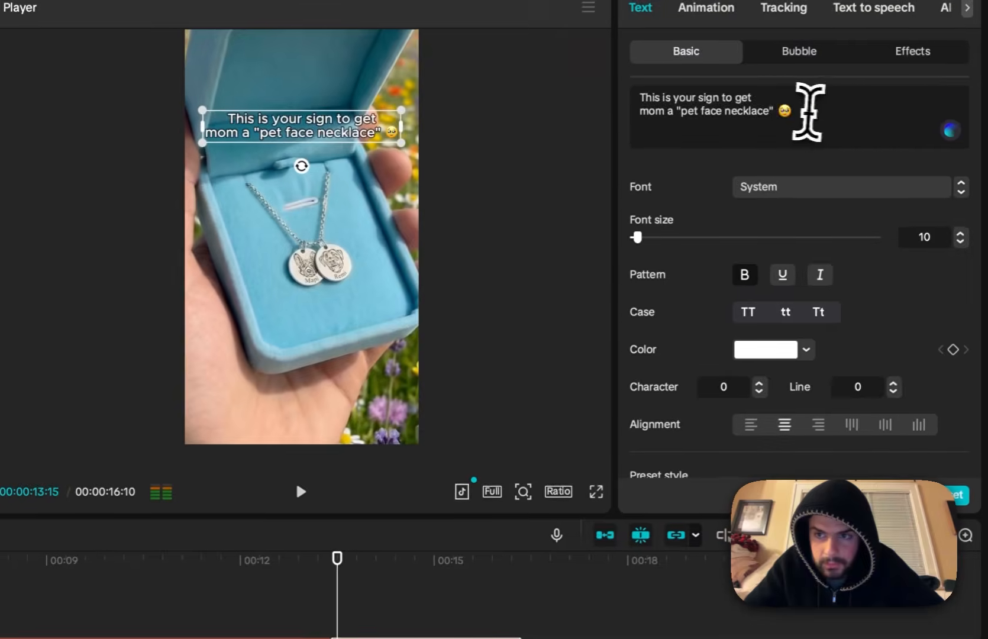
drag(809, 110, 576, 88)
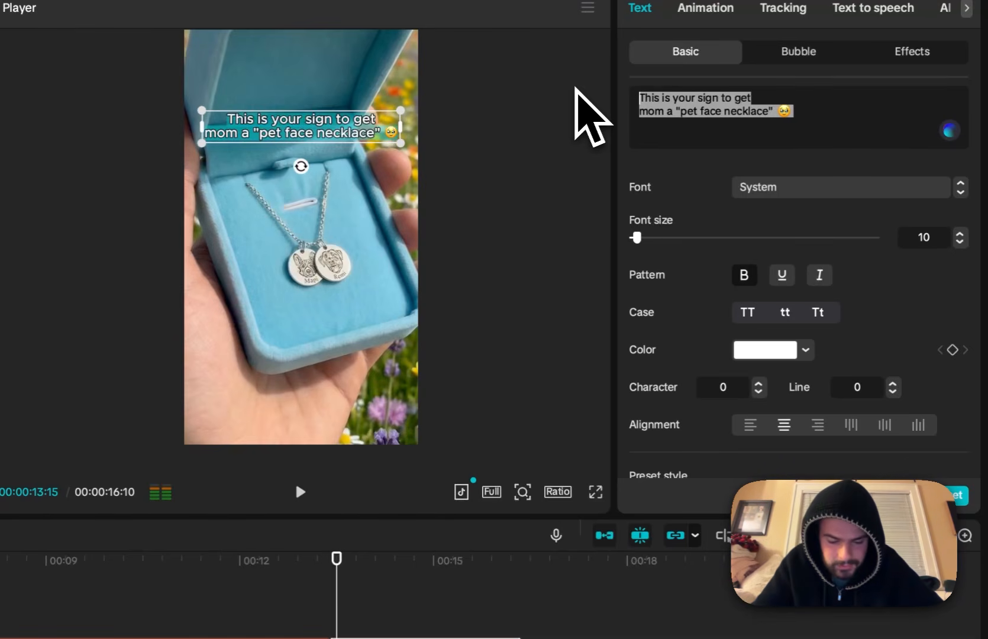
text(Today)
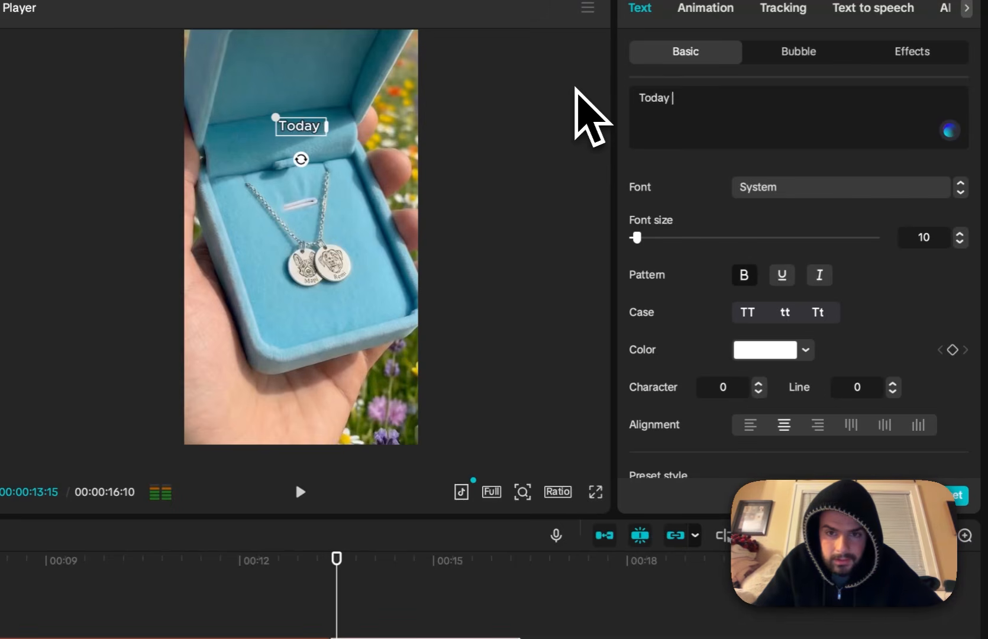
key(BackSpace)
text(Mother)
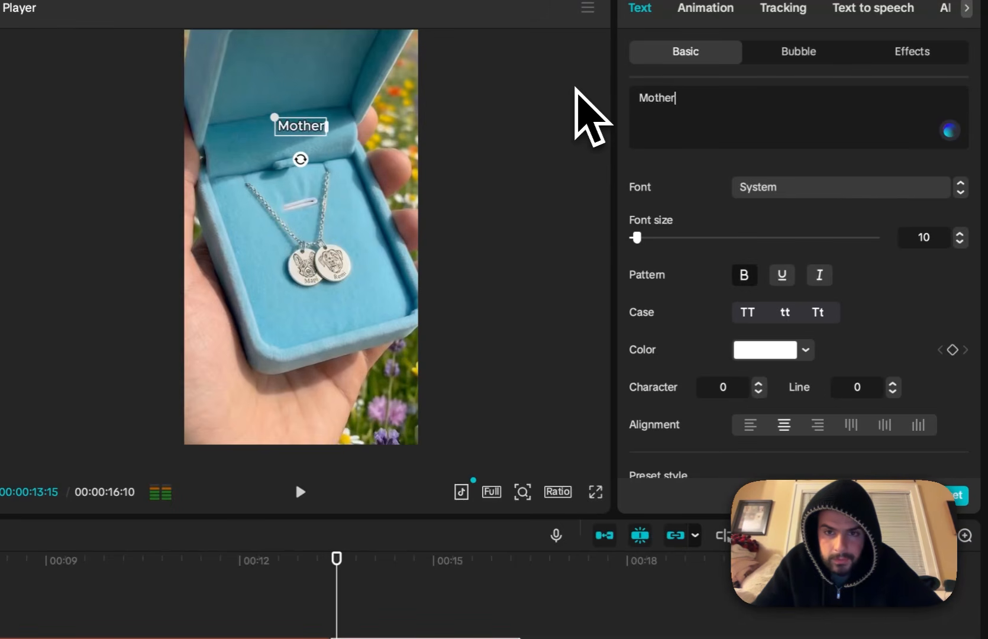
text('s Day Sale)
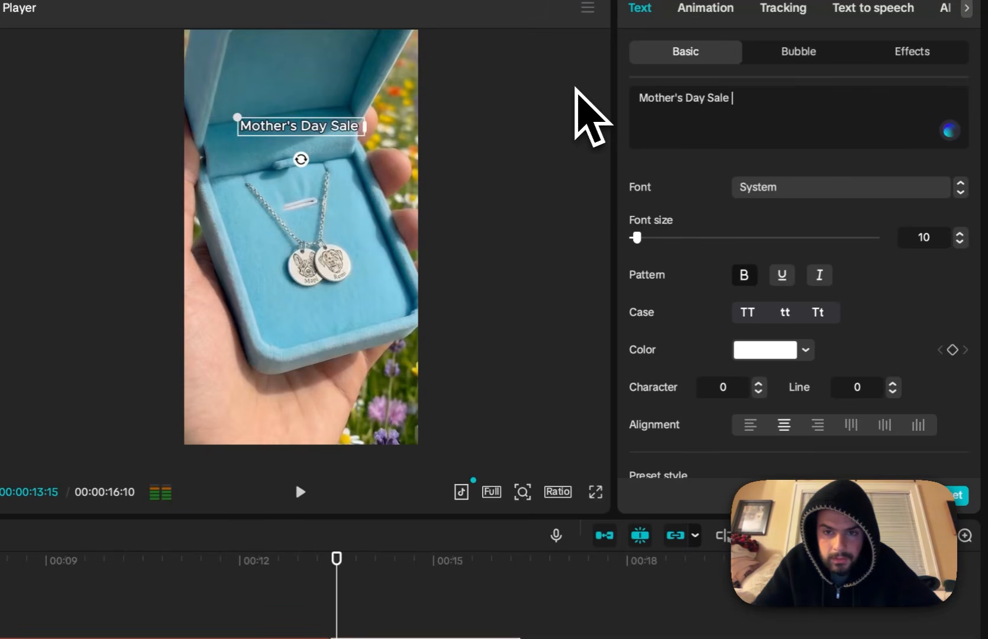
Complete the closing caption with a 🌸 emoji after "Sale" and a second line reading "60% off!".
key(ctrl+super+space)
text(flower)
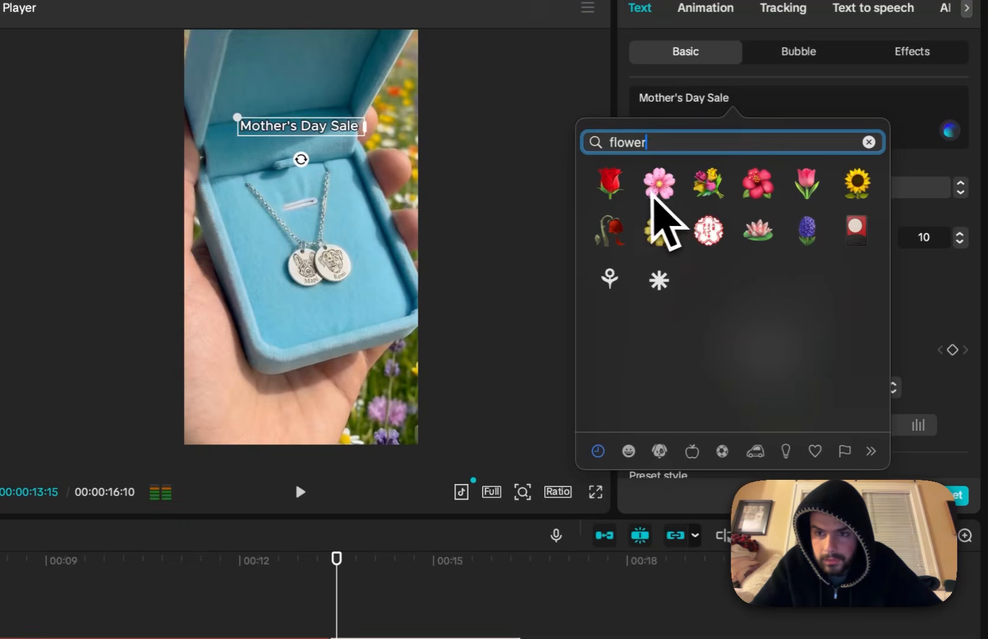
click(660, 185)
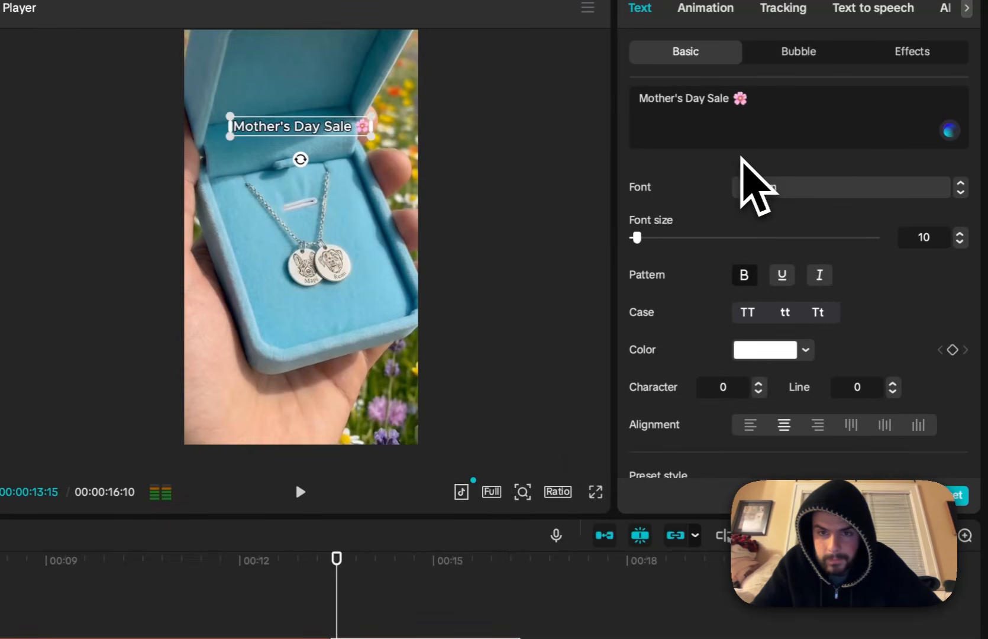
key(Return)
text(60% off!)
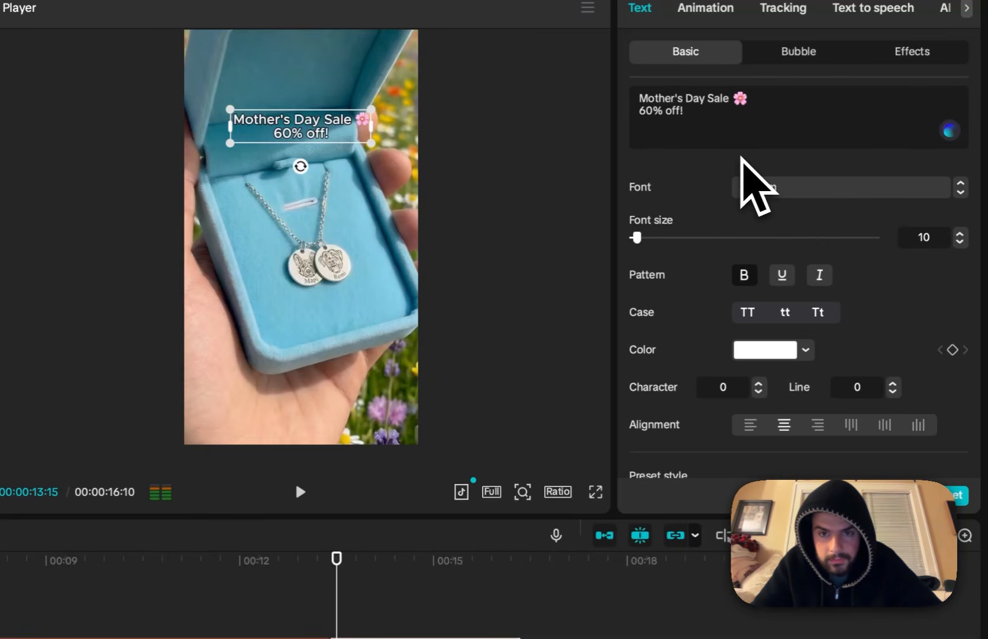
Play the finished ad from the opening to the end to review both captions.
click(281, 562)
key(space)
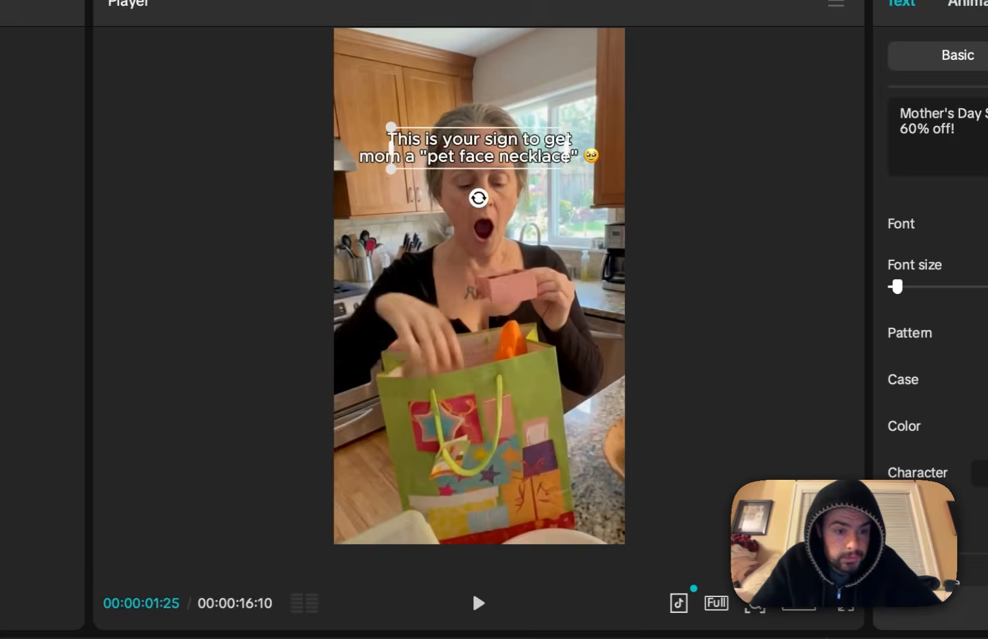
key(Home)
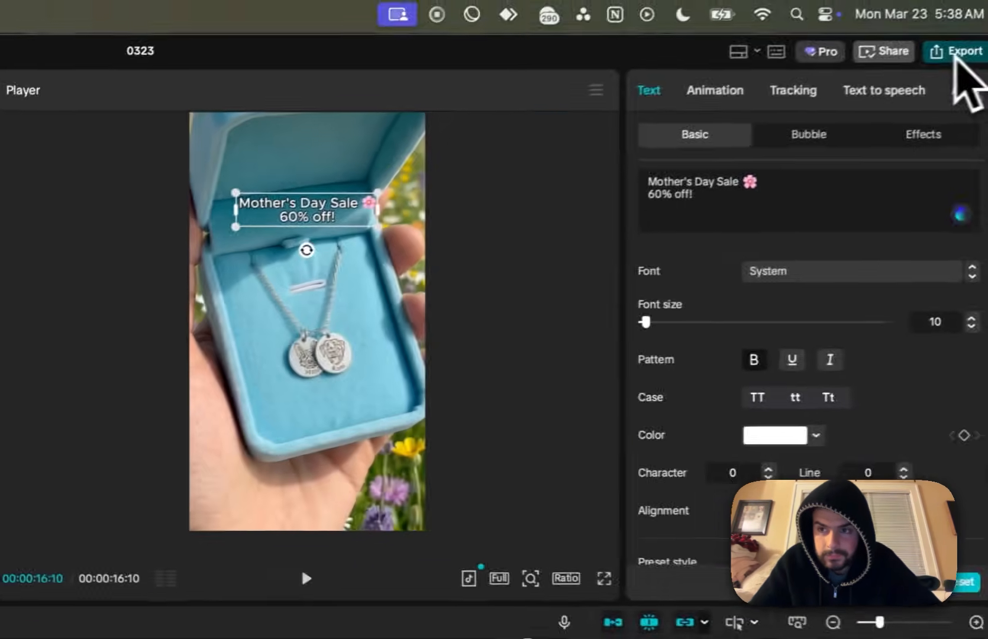
Export the ad as 0323.mp4 and play the exported file in QuickTime Player, centred on the screen.
click(950, 48)
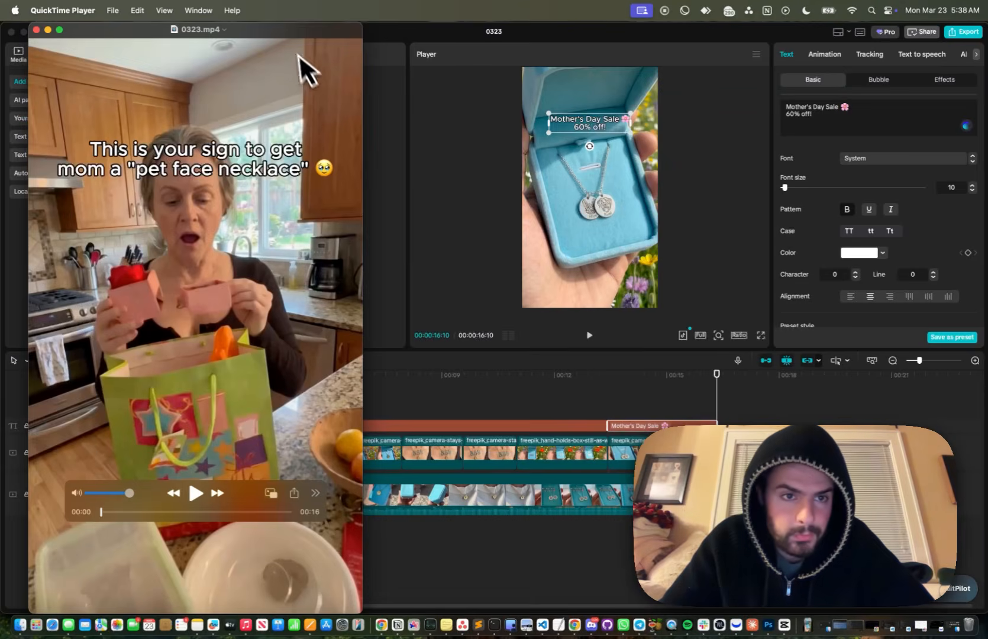
drag(299, 59, 578, 37)
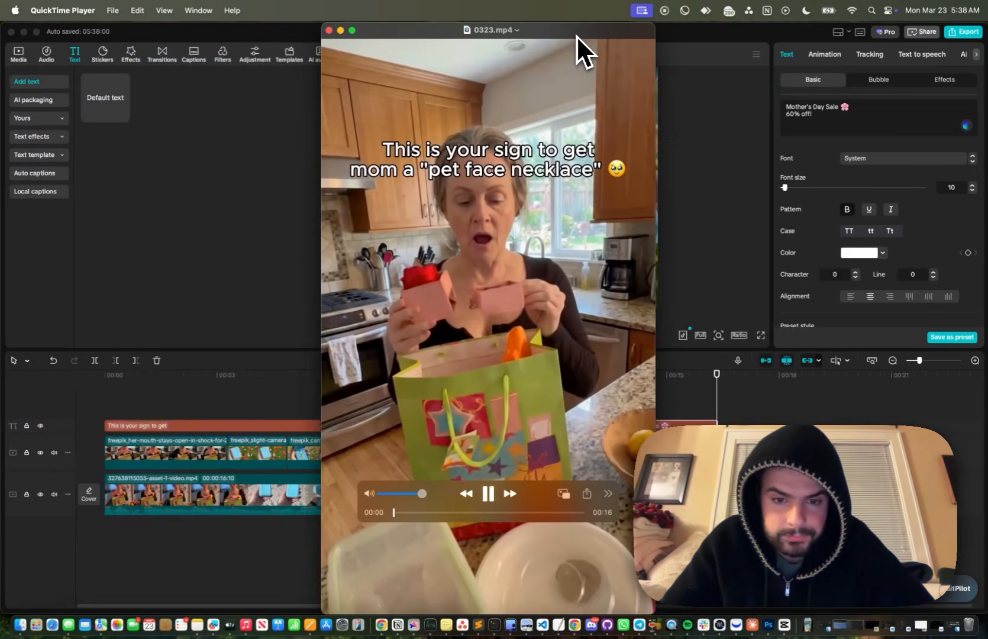